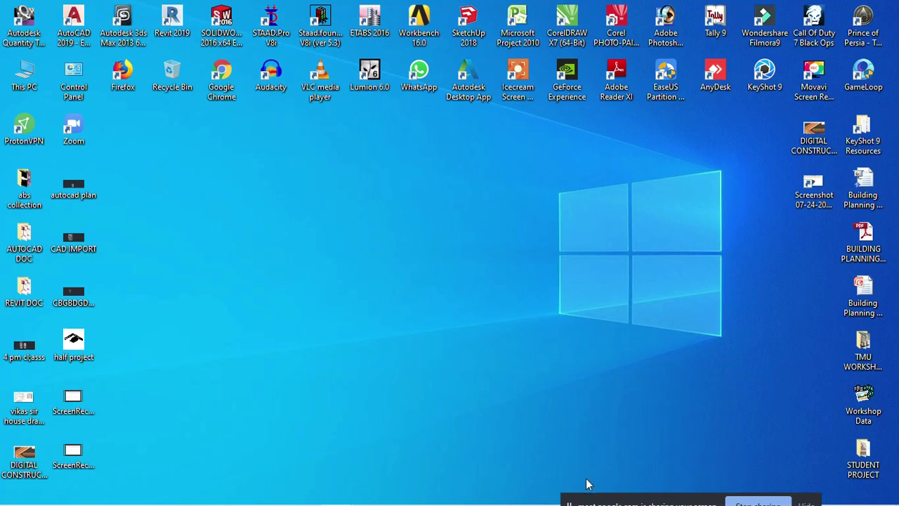
- Switch to the 4 pm cl;asss drawing in AutoCAD and examine the ground floor plan and its plan details table
{"action": "mouse_move", "coordinate": [421, 503]}
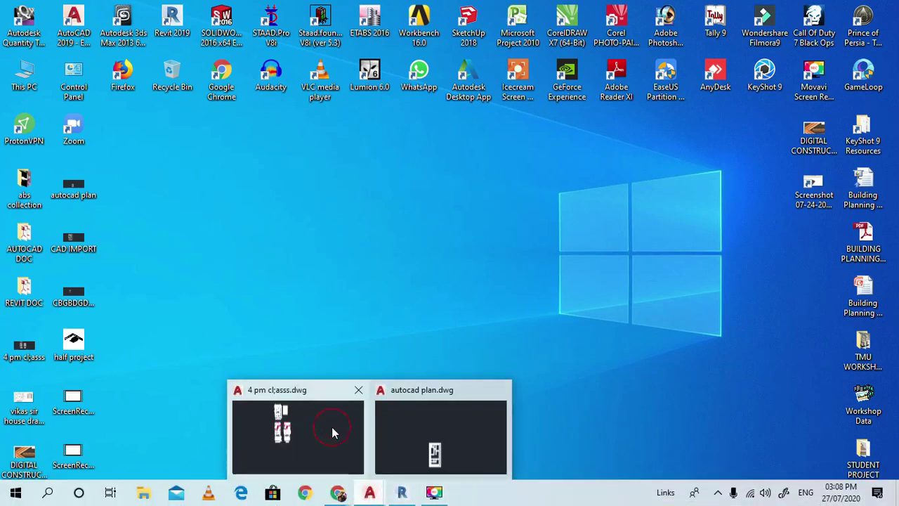
{"action": "key", "text": "alt+Tab"}
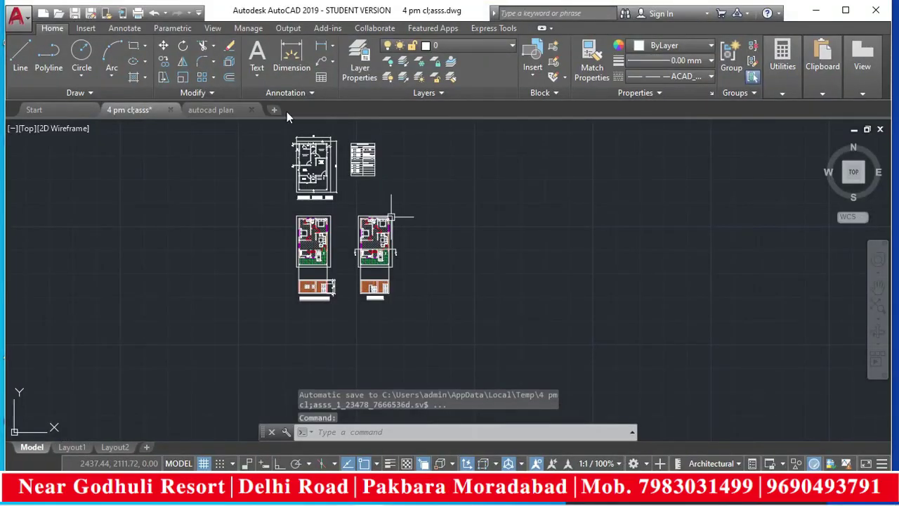
{"action": "scroll", "coordinate": [322, 154], "scroll_direction": "up", "scroll_amount": 10}
{"action": "scroll", "coordinate": [351, 281], "scroll_direction": "down", "scroll_amount": 8}
{"action": "scroll", "coordinate": [450, 295], "scroll_direction": "up", "scroll_amount": 6}
{"action": "scroll", "coordinate": [380, 226], "scroll_direction": "down", "scroll_amount": 8}
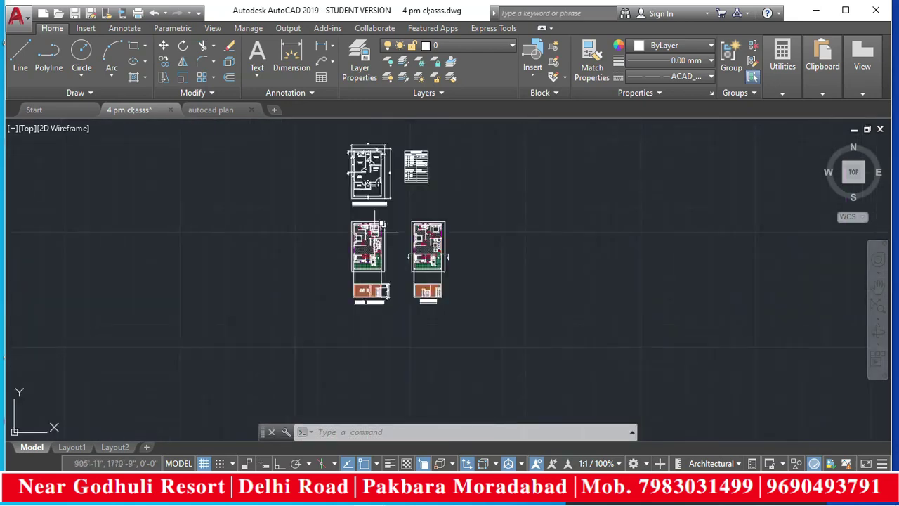
{"action": "scroll", "coordinate": [368, 214], "scroll_direction": "up", "scroll_amount": 2}
{"action": "scroll", "coordinate": [363, 206], "scroll_direction": "down", "scroll_amount": 2}
{"action": "scroll", "coordinate": [362, 202], "scroll_direction": "up", "scroll_amount": 4}
{"action": "scroll", "coordinate": [365, 202], "scroll_direction": "down", "scroll_amount": 4}
{"action": "scroll", "coordinate": [379, 197], "scroll_direction": "up", "scroll_amount": 5}
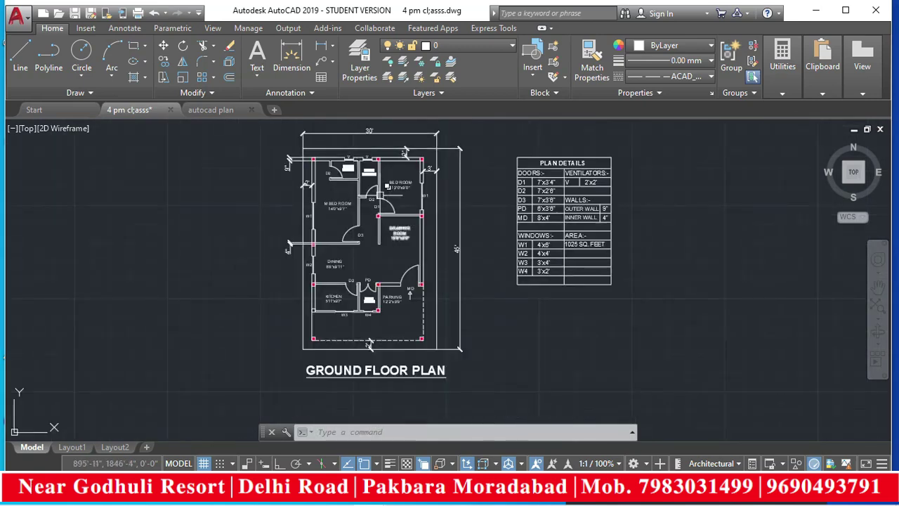
{"action": "scroll", "coordinate": [388, 188], "scroll_direction": "up", "scroll_amount": 3}
{"action": "scroll", "coordinate": [372, 228], "scroll_direction": "down", "scroll_amount": 3}
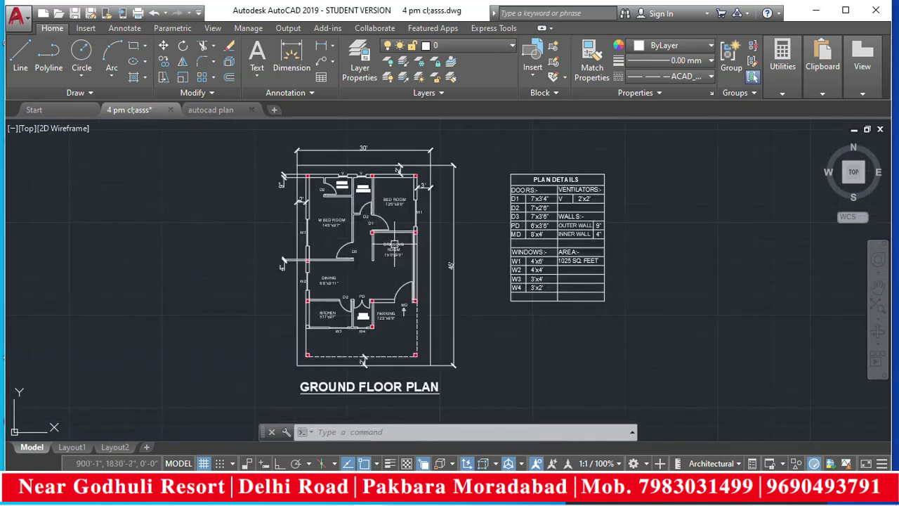
{"action": "scroll", "coordinate": [404, 256], "scroll_direction": "up", "scroll_amount": 3}
{"action": "scroll", "coordinate": [372, 274], "scroll_direction": "down", "scroll_amount": 3}
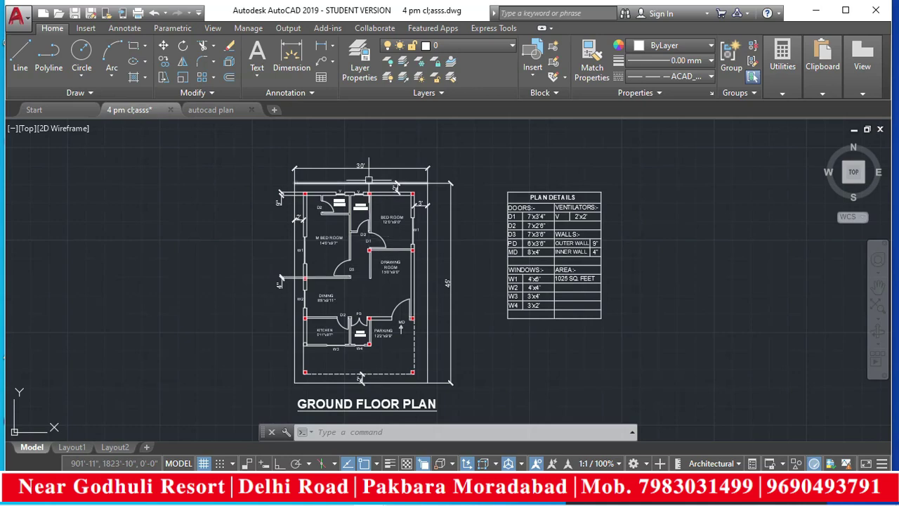
{"action": "scroll", "coordinate": [368, 186], "scroll_direction": "up", "scroll_amount": 8}
{"action": "scroll", "coordinate": [378, 222], "scroll_direction": "down", "scroll_amount": 9}
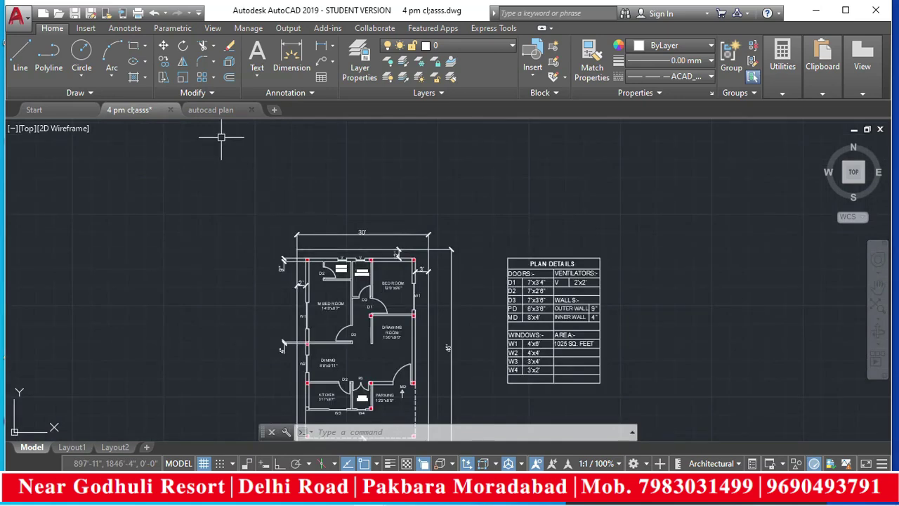
{"action": "scroll", "coordinate": [372, 281], "scroll_direction": "down", "scroll_amount": 2}
{"action": "scroll", "coordinate": [384, 309], "scroll_direction": "up", "scroll_amount": 2}
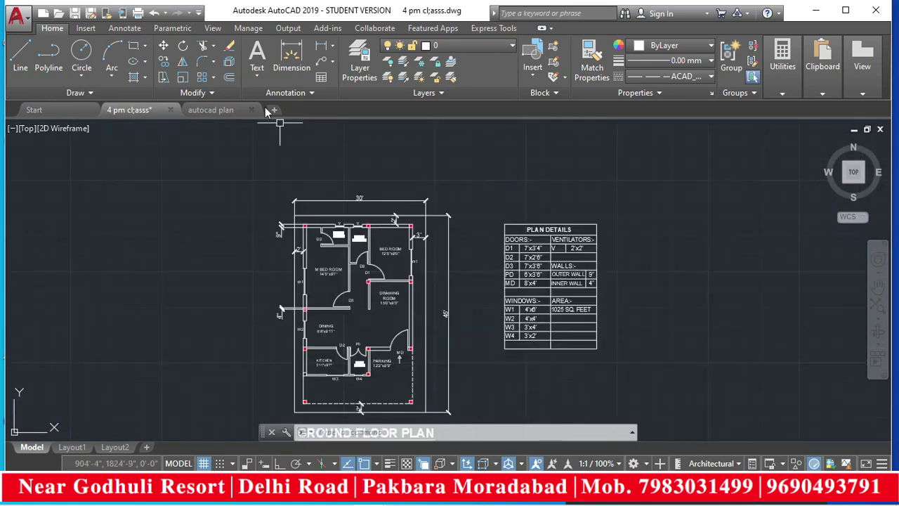
- Switch to the autocad plan drawing and examine its wall layout
{"action": "left_click", "coordinate": [224, 110]}
{"action": "scroll", "coordinate": [435, 295], "scroll_direction": "up", "scroll_amount": 7}
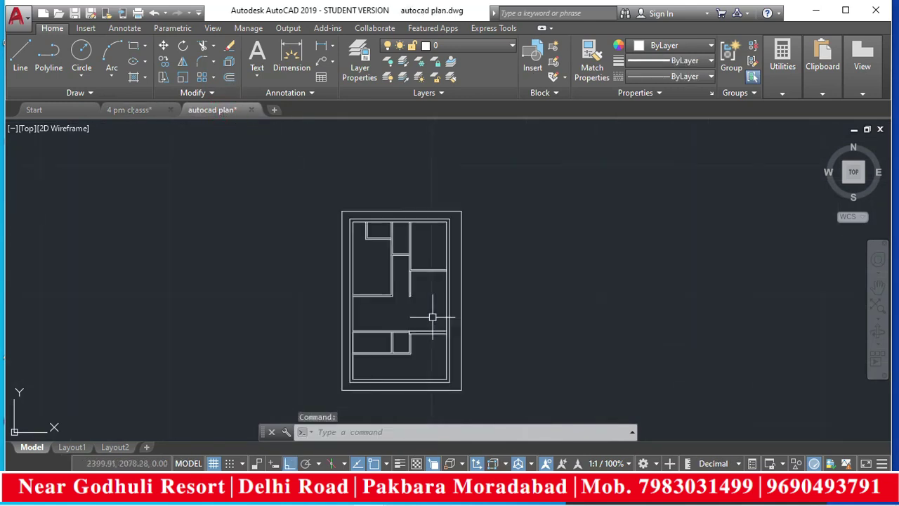
{"action": "scroll", "coordinate": [421, 302], "scroll_direction": "down", "scroll_amount": 4}
{"action": "scroll", "coordinate": [443, 267], "scroll_direction": "up", "scroll_amount": 4}
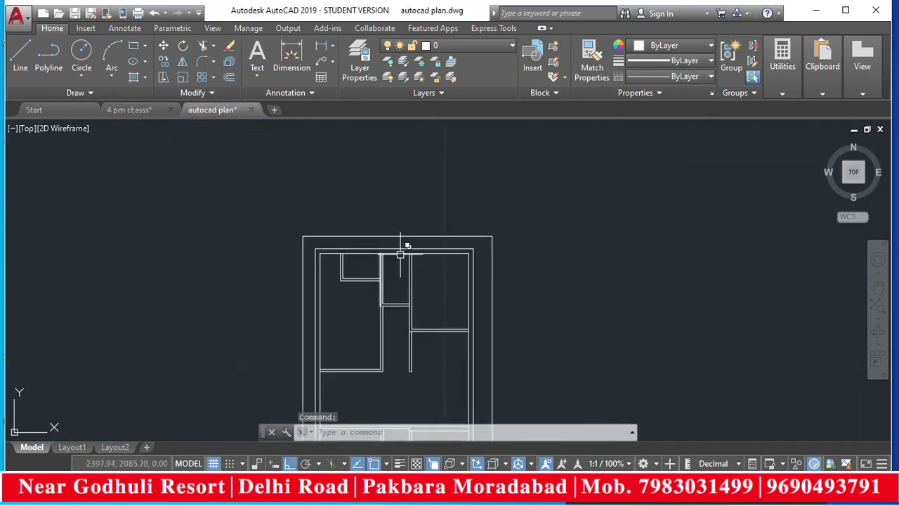
{"action": "scroll", "coordinate": [393, 267], "scroll_direction": "up", "scroll_amount": 4}
{"action": "scroll", "coordinate": [412, 285], "scroll_direction": "down", "scroll_amount": 5}
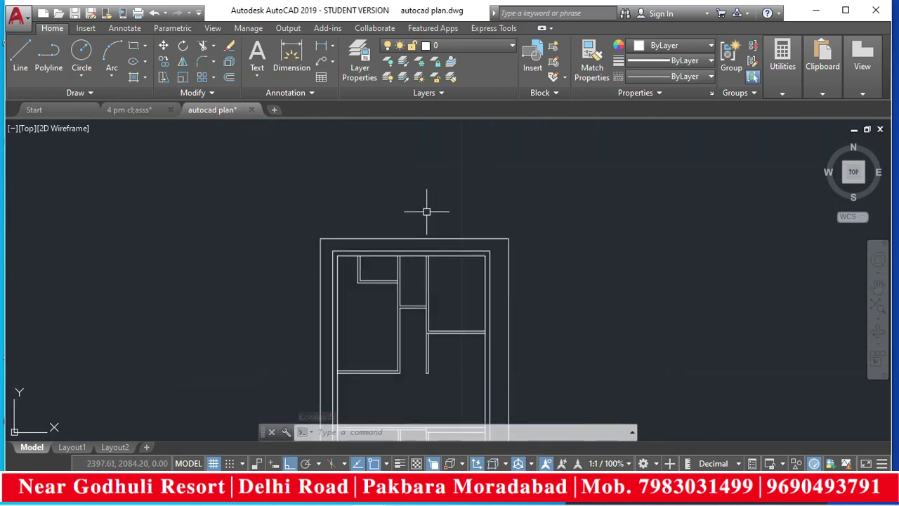
- Add a horizontal linear dimension above the plan across the full width of the outer wall's outside face
{"action": "scroll", "coordinate": [426, 214], "scroll_direction": "up", "scroll_amount": 2}
{"action": "left_click", "coordinate": [321, 45]}
{"action": "scroll", "coordinate": [292, 283], "scroll_direction": "up", "scroll_amount": 5}
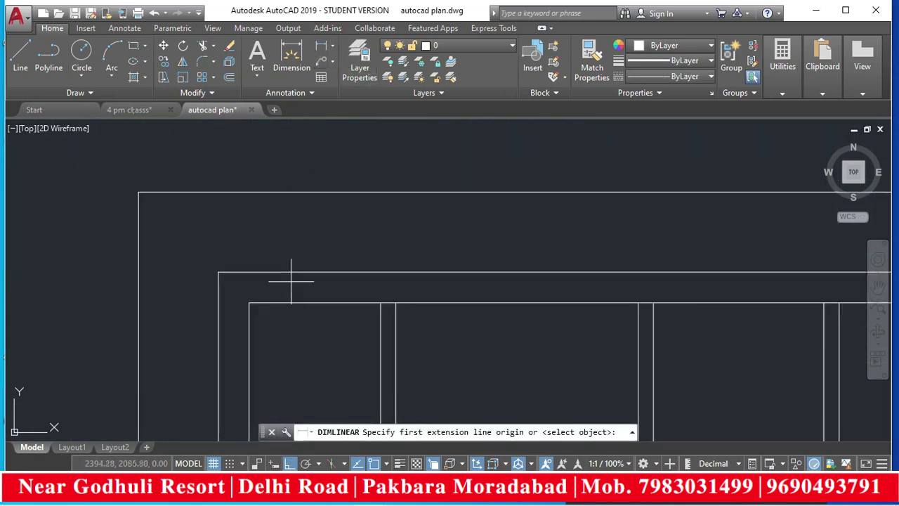
{"action": "left_click", "coordinate": [218, 271]}
{"action": "scroll", "coordinate": [219, 271], "scroll_direction": "down", "scroll_amount": 5}
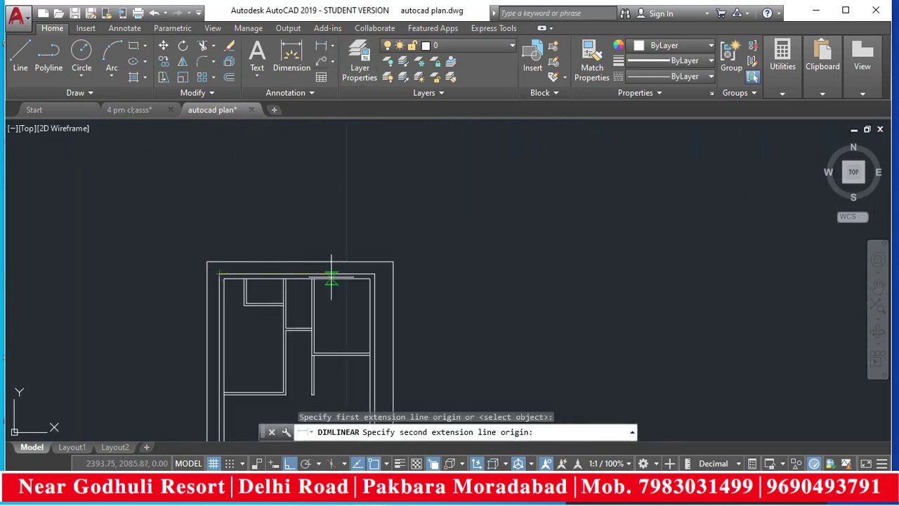
{"action": "left_click", "coordinate": [380, 275]}
{"action": "scroll", "coordinate": [376, 274], "scroll_direction": "up", "scroll_amount": 2}
{"action": "left_click", "coordinate": [330, 233]}
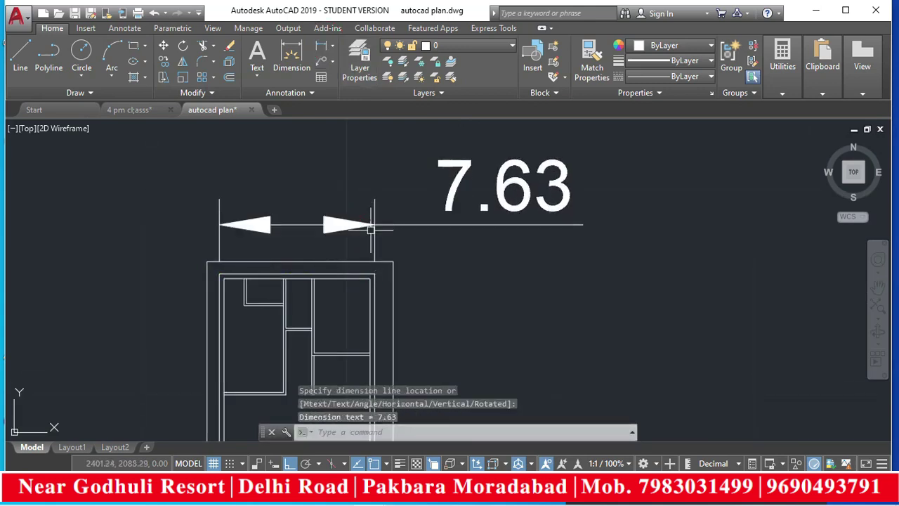
- Add a vertical linear dimension for the thickness of the plan's upper outer wall
{"action": "scroll", "coordinate": [324, 257], "scroll_direction": "down", "scroll_amount": 2}
{"action": "scroll", "coordinate": [323, 259], "scroll_direction": "up", "scroll_amount": 4}
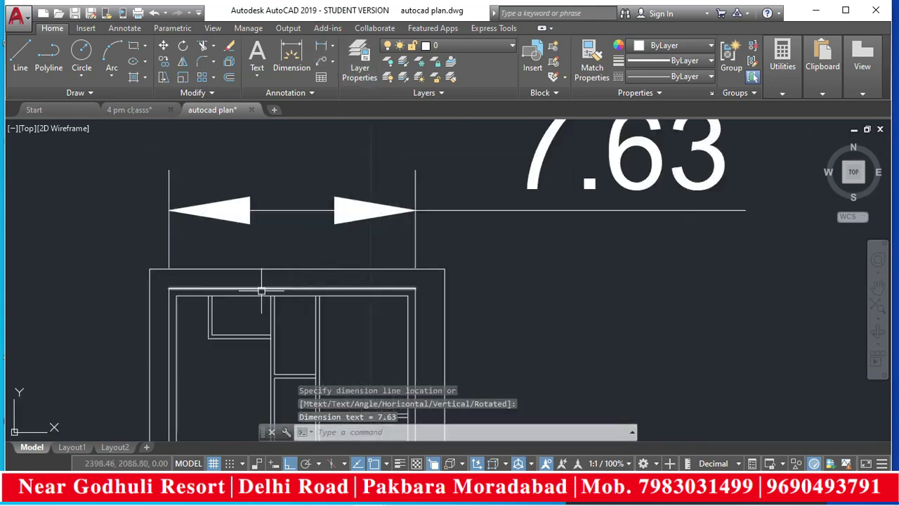
{"action": "scroll", "coordinate": [156, 288], "scroll_direction": "up", "scroll_amount": 2}
{"action": "scroll", "coordinate": [311, 297], "scroll_direction": "down", "scroll_amount": 4}
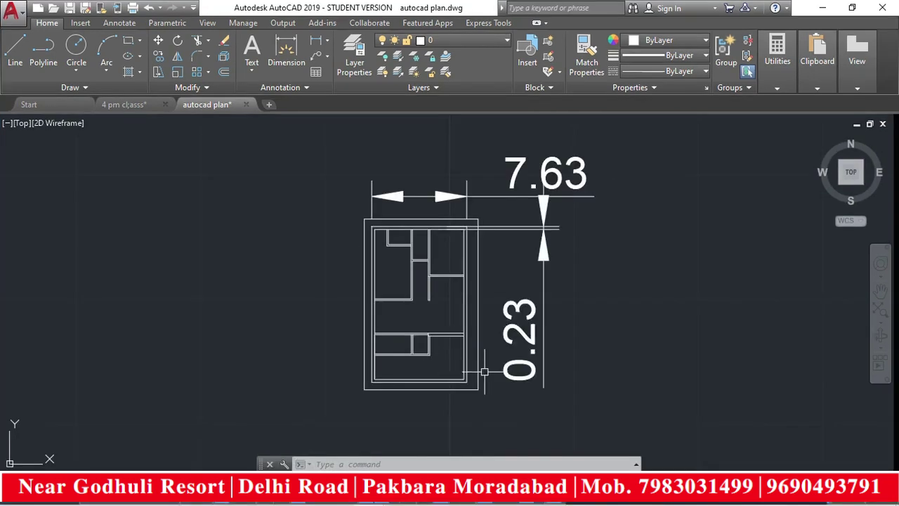
- Examine the plan's overall width and wall thickness dimensions to check which units the drawing uses
{"action": "scroll", "coordinate": [484, 371], "scroll_direction": "down", "scroll_amount": 2}
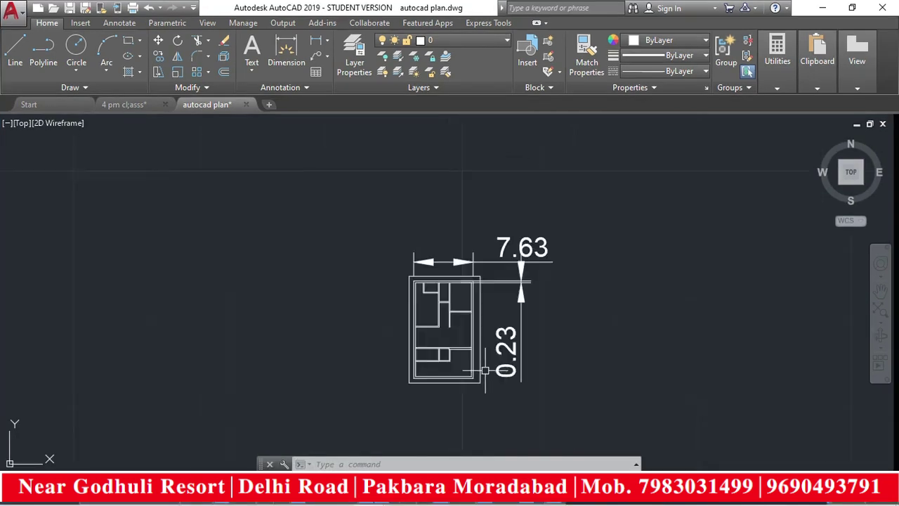
{"action": "scroll", "coordinate": [510, 349], "scroll_direction": "up", "scroll_amount": 2}
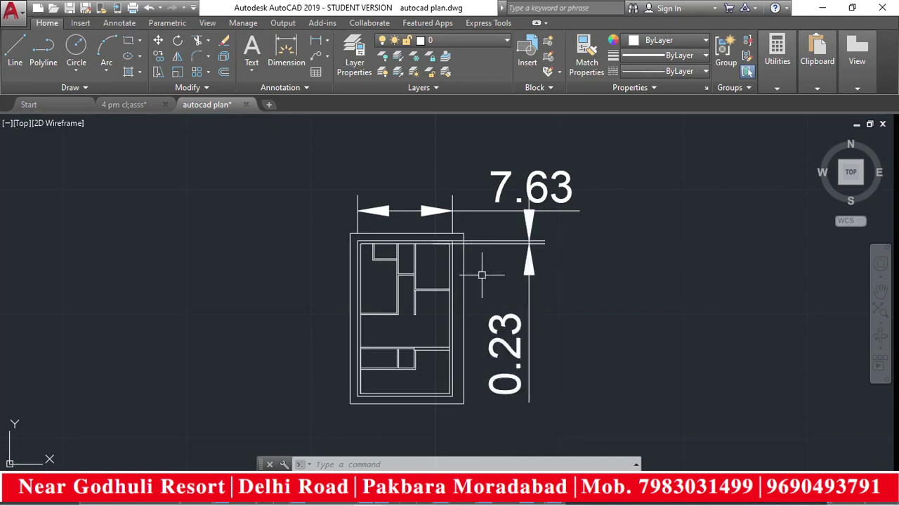
{"action": "scroll", "coordinate": [478, 266], "scroll_direction": "up", "scroll_amount": 2}
{"action": "scroll", "coordinate": [446, 244], "scroll_direction": "down", "scroll_amount": 2}
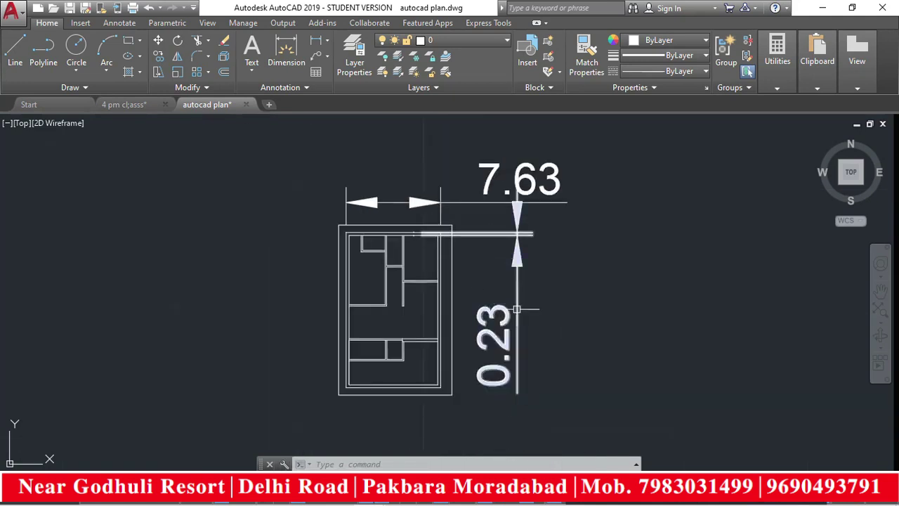
{"action": "mouse_move", "coordinate": [511, 306]}
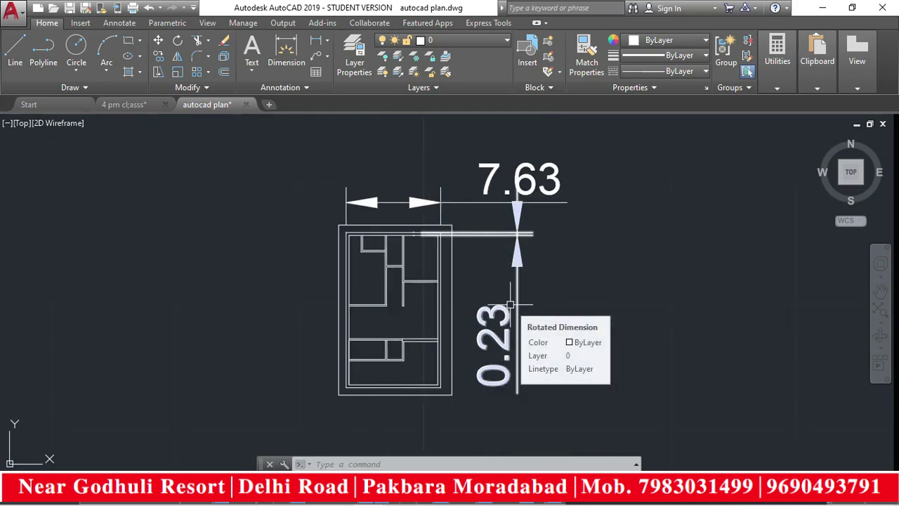
{"action": "scroll", "coordinate": [465, 257], "scroll_direction": "down", "scroll_amount": 1}
{"action": "scroll", "coordinate": [428, 222], "scroll_direction": "up", "scroll_amount": 4}
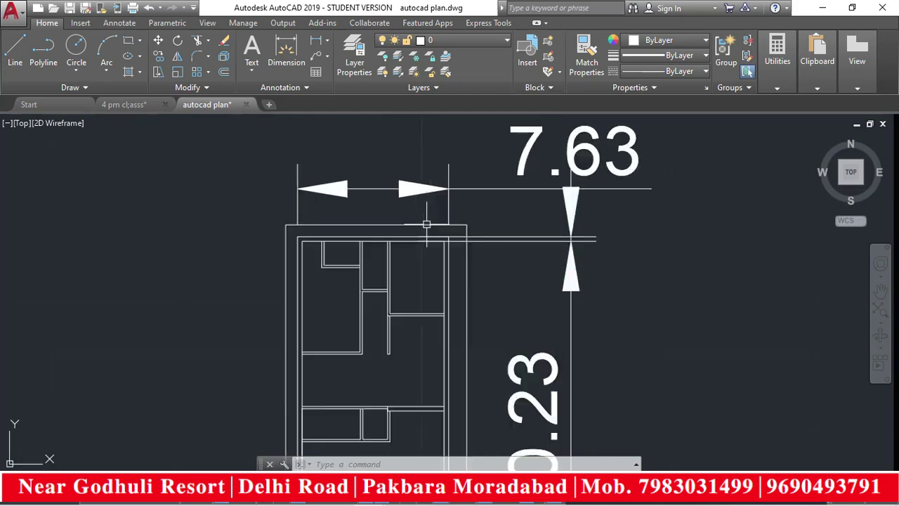
{"action": "scroll", "coordinate": [461, 256], "scroll_direction": "down", "scroll_amount": 4}
{"action": "scroll", "coordinate": [492, 263], "scroll_direction": "down", "scroll_amount": 5}
{"action": "scroll", "coordinate": [498, 259], "scroll_direction": "up", "scroll_amount": 5}
{"action": "scroll", "coordinate": [480, 259], "scroll_direction": "down", "scroll_amount": 2}
{"action": "scroll", "coordinate": [494, 281], "scroll_direction": "up", "scroll_amount": 2}
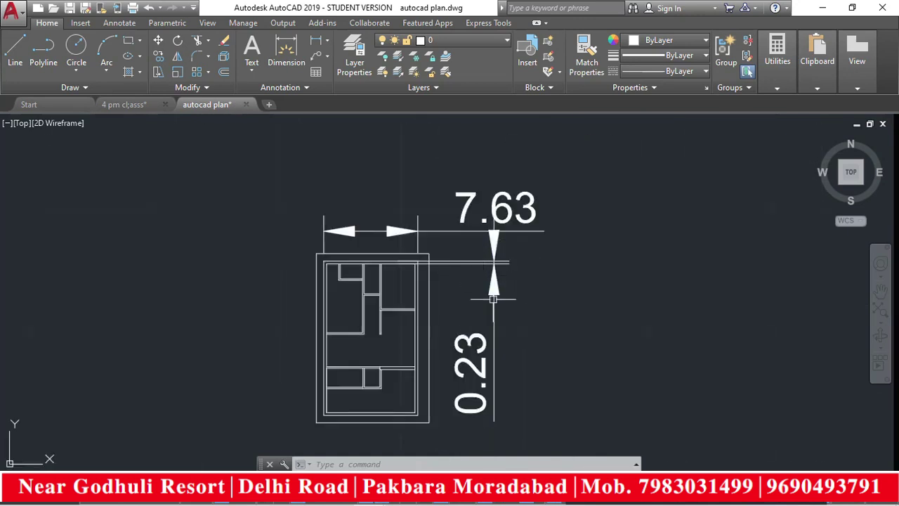
- Delete both the width and wall thickness dimensions from the plan
{"action": "left_click", "coordinate": [579, 182]}
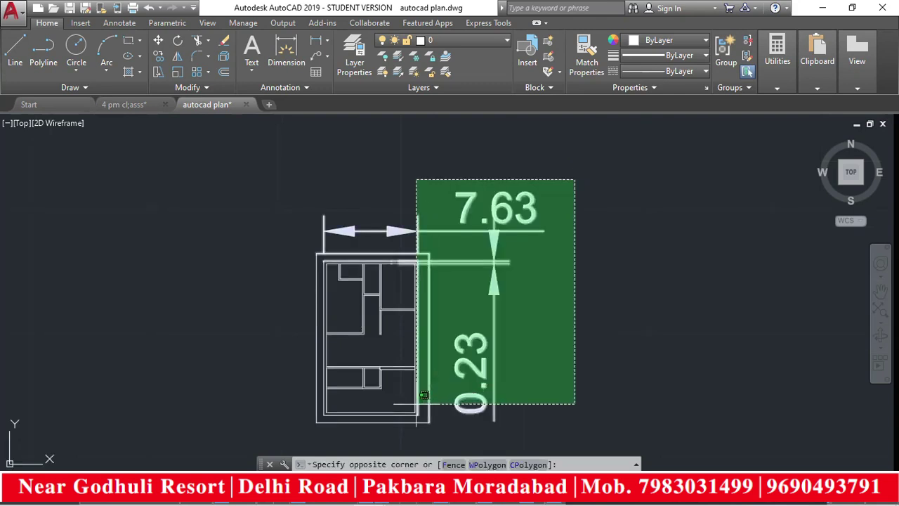
{"action": "left_click", "coordinate": [455, 436]}
{"action": "key", "text": "Delete"}
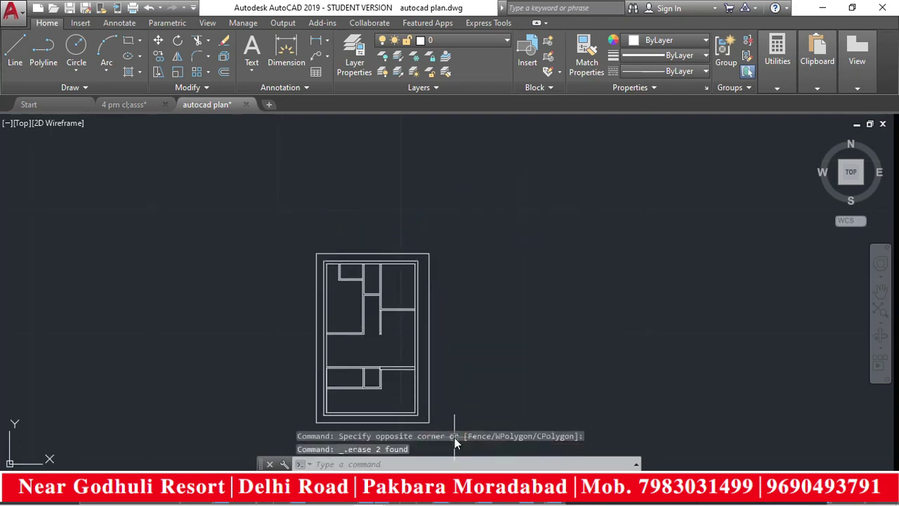
{"action": "scroll", "coordinate": [452, 314], "scroll_direction": "down", "scroll_amount": 2}
{"action": "scroll", "coordinate": [457, 311], "scroll_direction": "up", "scroll_amount": 4}
{"action": "scroll", "coordinate": [437, 190], "scroll_direction": "down", "scroll_amount": 2}
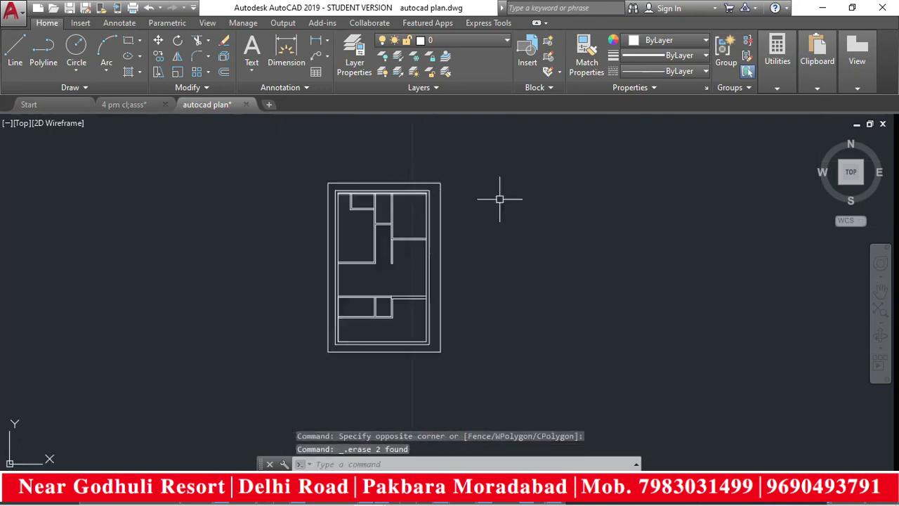
- Minimize AutoCAD and switch to Revit with the Level 1 floor plan of Project1
{"action": "left_click", "coordinate": [822, 8]}
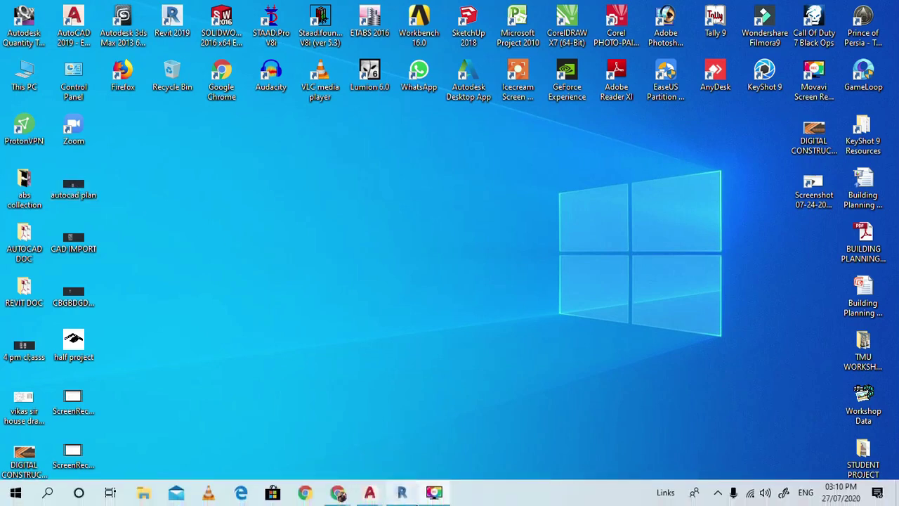
{"action": "left_click", "coordinate": [400, 494]}
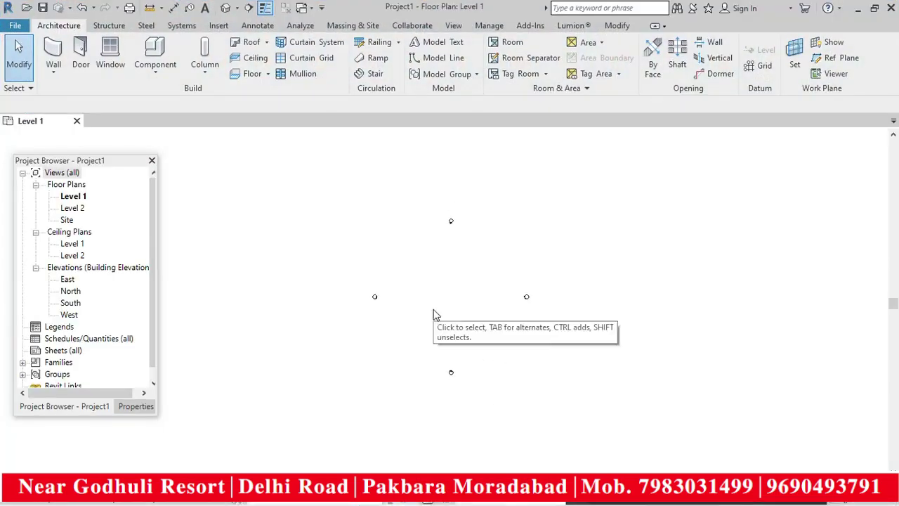
{"action": "scroll", "coordinate": [461, 283], "scroll_direction": "up", "scroll_amount": 1}
{"action": "scroll", "coordinate": [420, 296], "scroll_direction": "down", "scroll_amount": 2}
{"action": "scroll", "coordinate": [451, 287], "scroll_direction": "up", "scroll_amount": 1}
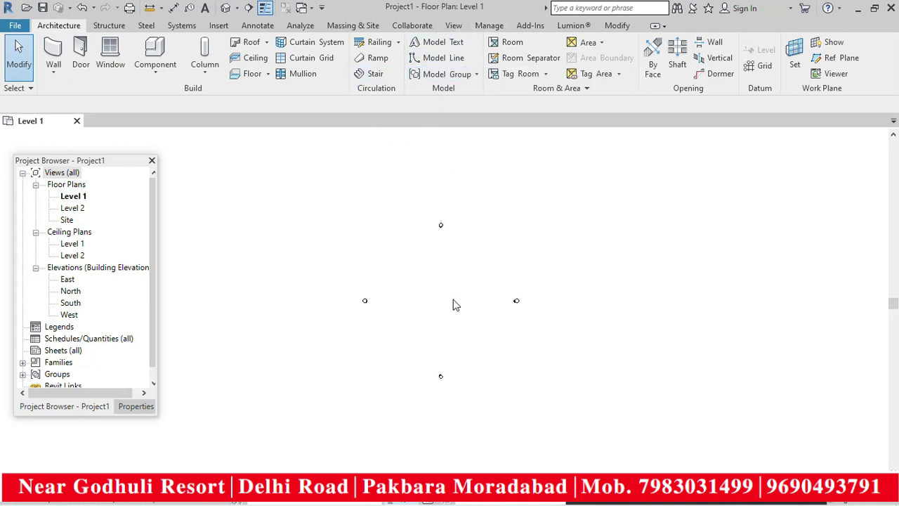
{"action": "scroll", "coordinate": [453, 288], "scroll_direction": "up", "scroll_amount": 1}
{"action": "scroll", "coordinate": [451, 278], "scroll_direction": "down", "scroll_amount": 1}
{"action": "scroll", "coordinate": [453, 311], "scroll_direction": "up", "scroll_amount": 1}
{"action": "scroll", "coordinate": [469, 317], "scroll_direction": "down", "scroll_amount": 1}
{"action": "scroll", "coordinate": [460, 316], "scroll_direction": "up", "scroll_amount": 1}
{"action": "scroll", "coordinate": [392, 297], "scroll_direction": "down", "scroll_amount": 1}
{"action": "scroll", "coordinate": [419, 282], "scroll_direction": "down", "scroll_amount": 1}
- Import the autocad plan DWG file from the Desktop into the Level 1 floor plan with Import CAD
{"action": "left_click", "coordinate": [218, 25]}
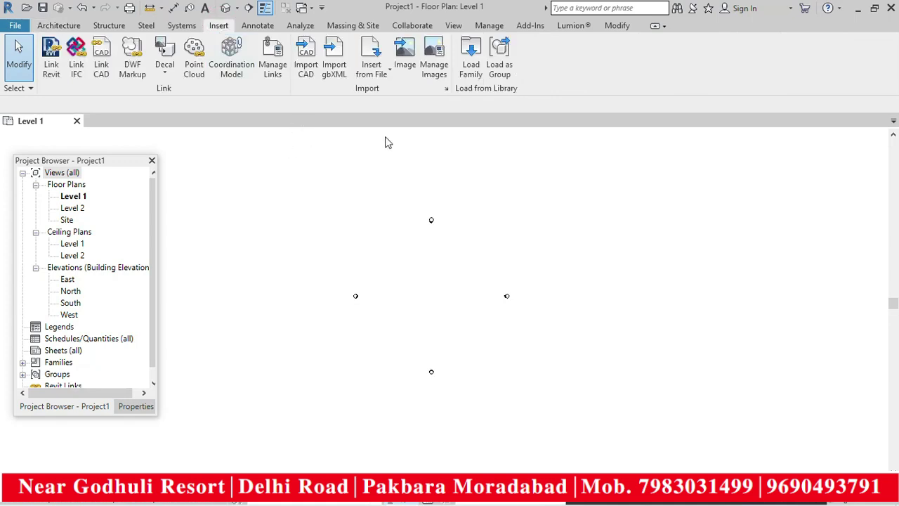
{"action": "left_click", "coordinate": [307, 67]}
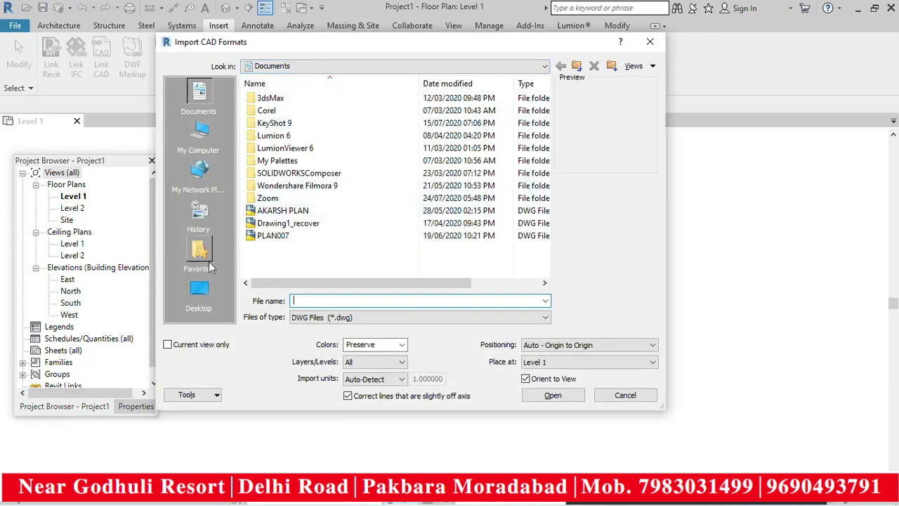
{"action": "left_click", "coordinate": [199, 299]}
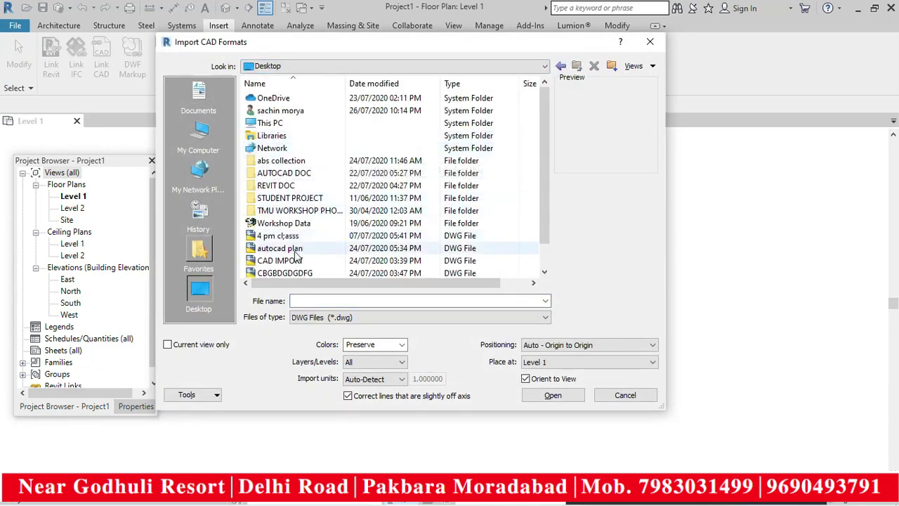
{"action": "left_click", "coordinate": [296, 249]}
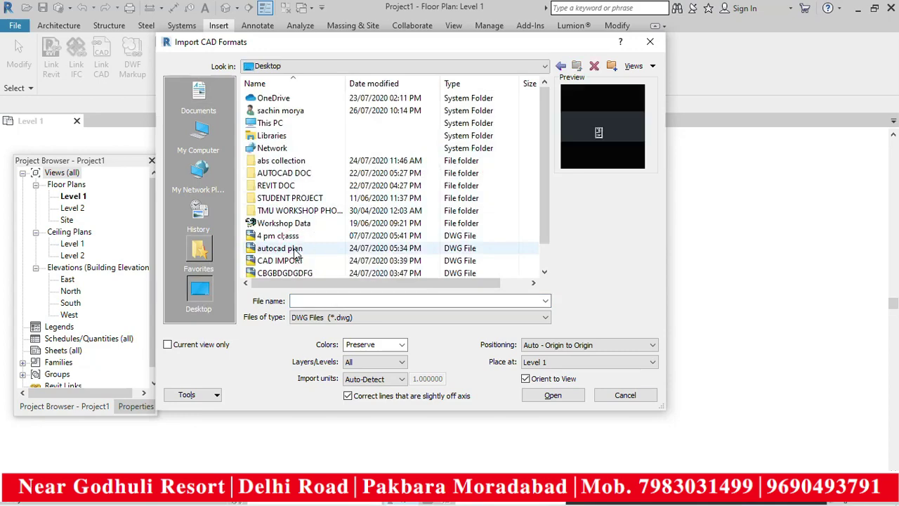
{"action": "left_click", "coordinate": [552, 396]}
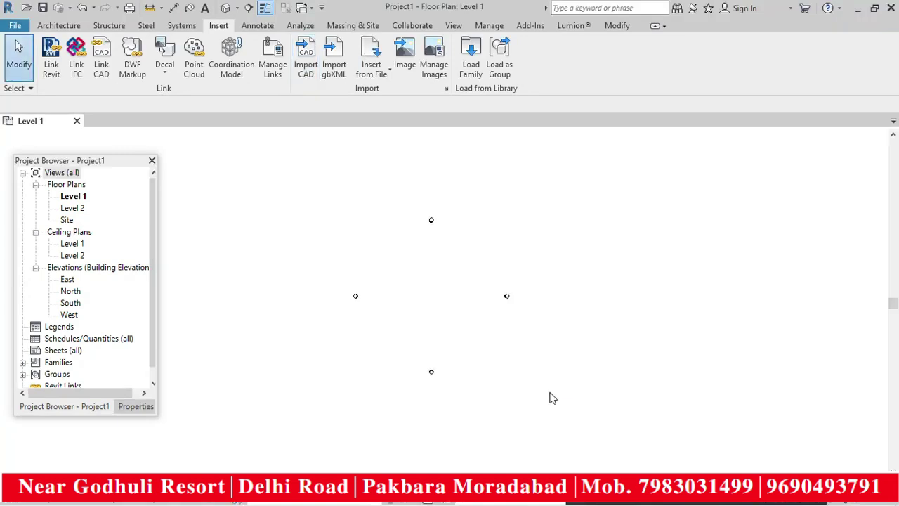
{"action": "scroll", "coordinate": [424, 315], "scroll_direction": "up", "scroll_amount": 2}
{"action": "scroll", "coordinate": [834, 278], "scroll_direction": "up", "scroll_amount": 5}
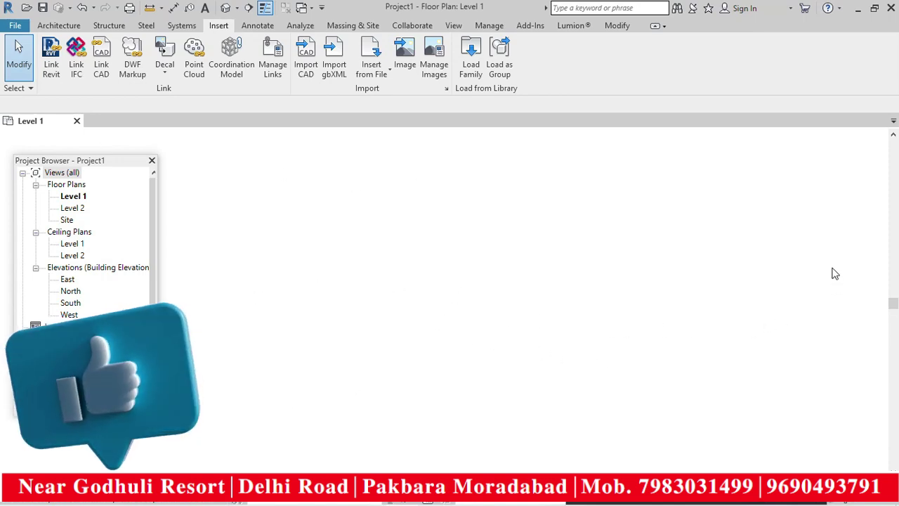
{"action": "scroll", "coordinate": [670, 299], "scroll_direction": "down", "scroll_amount": 5}
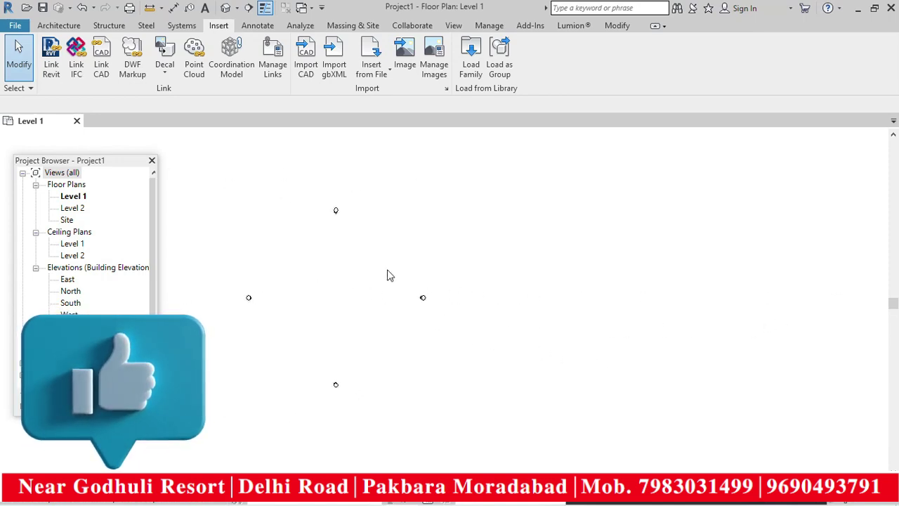
- Open the default 3D view and bring the imported floor plan into sight
{"action": "scroll", "coordinate": [377, 299], "scroll_direction": "up", "scroll_amount": 3}
{"action": "scroll", "coordinate": [449, 305], "scroll_direction": "up", "scroll_amount": 3}
{"action": "scroll", "coordinate": [555, 274], "scroll_direction": "down", "scroll_amount": 3}
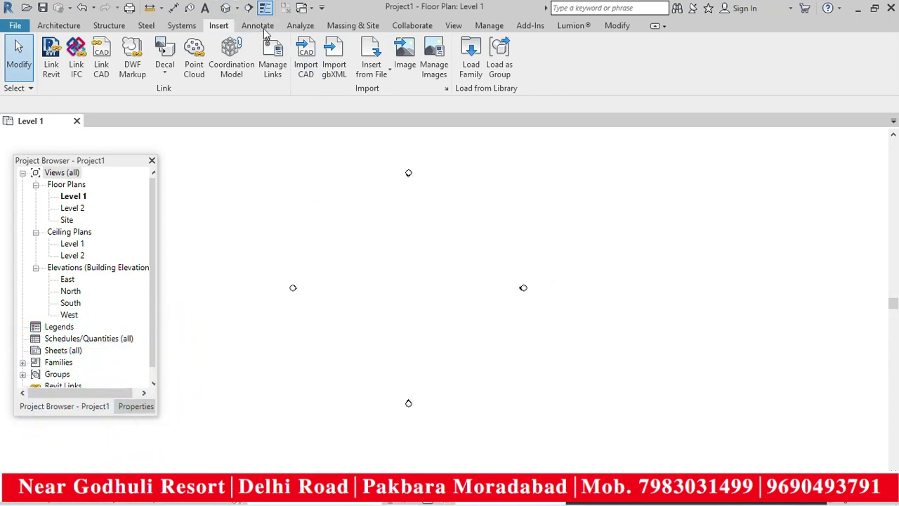
{"action": "left_click", "coordinate": [225, 7]}
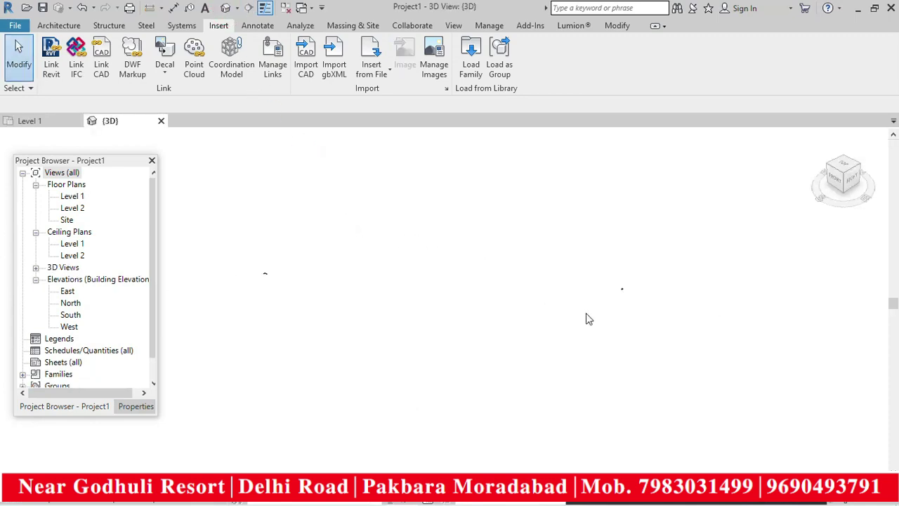
{"action": "scroll", "coordinate": [625, 295], "scroll_direction": "up", "scroll_amount": 8}
{"action": "scroll", "coordinate": [521, 281], "scroll_direction": "up", "scroll_amount": 5}
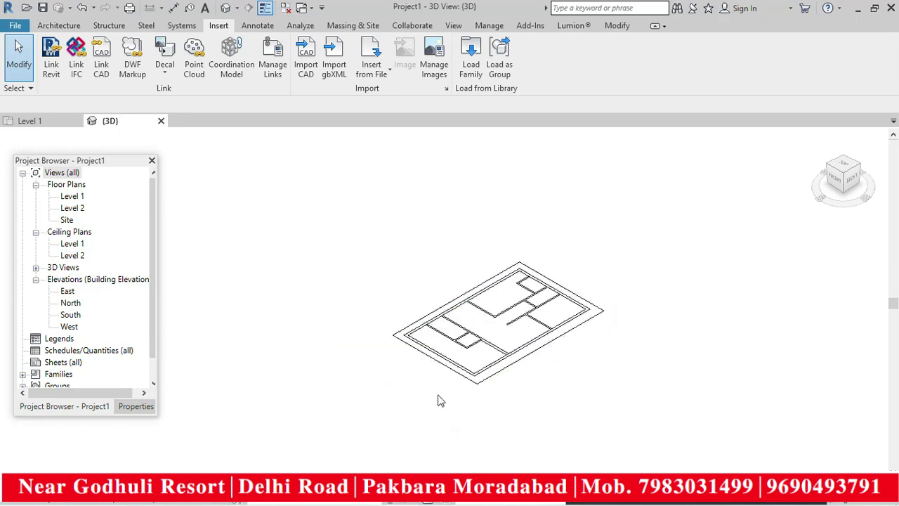
- Explode the imported autocad plan drawing into individual lines and check that one inner line can be selected separately
{"action": "scroll", "coordinate": [622, 253], "scroll_direction": "up", "scroll_amount": 3}
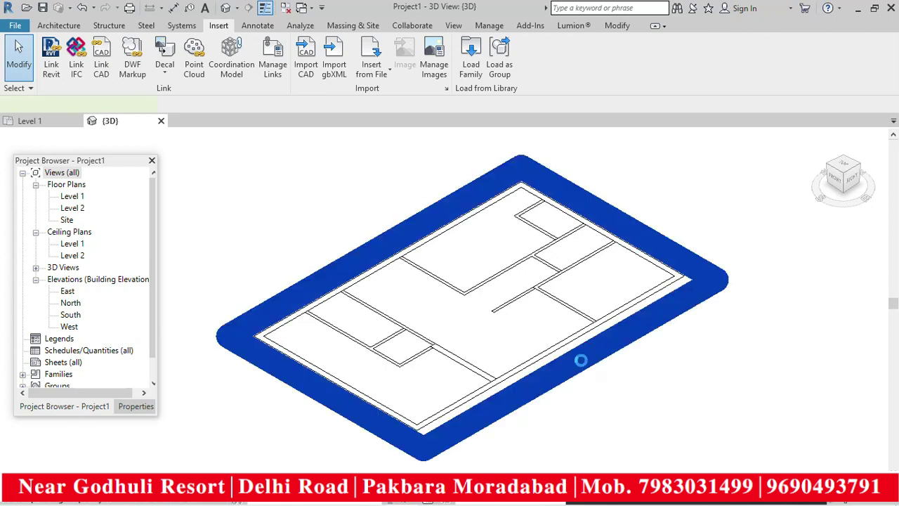
{"action": "left_click", "coordinate": [582, 361]}
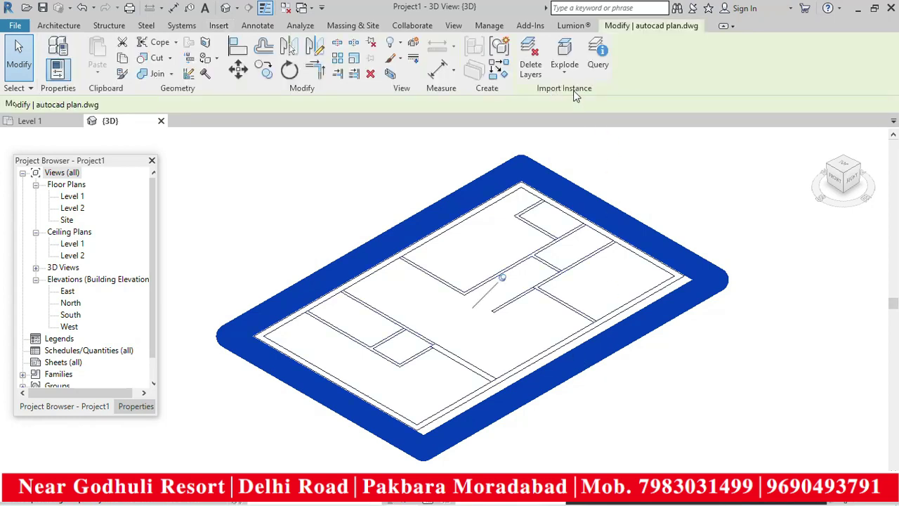
{"action": "left_click", "coordinate": [565, 50]}
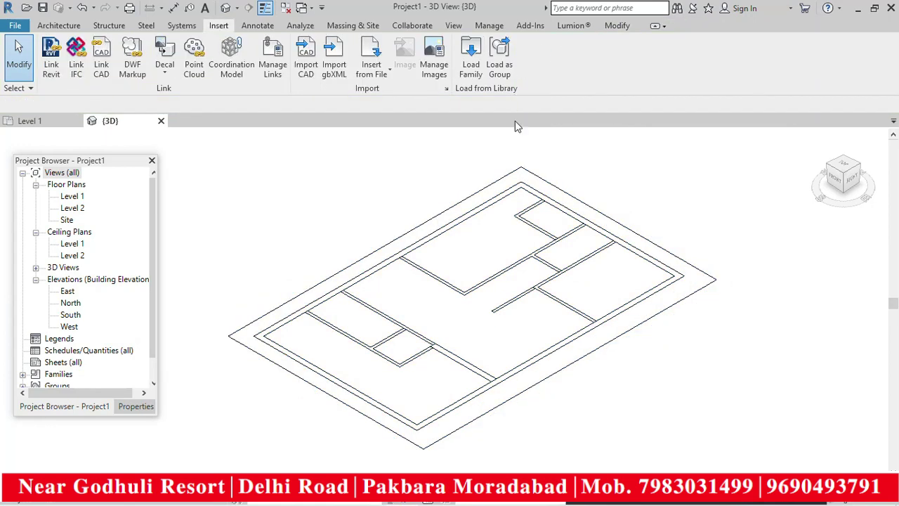
{"action": "left_click", "coordinate": [469, 216]}
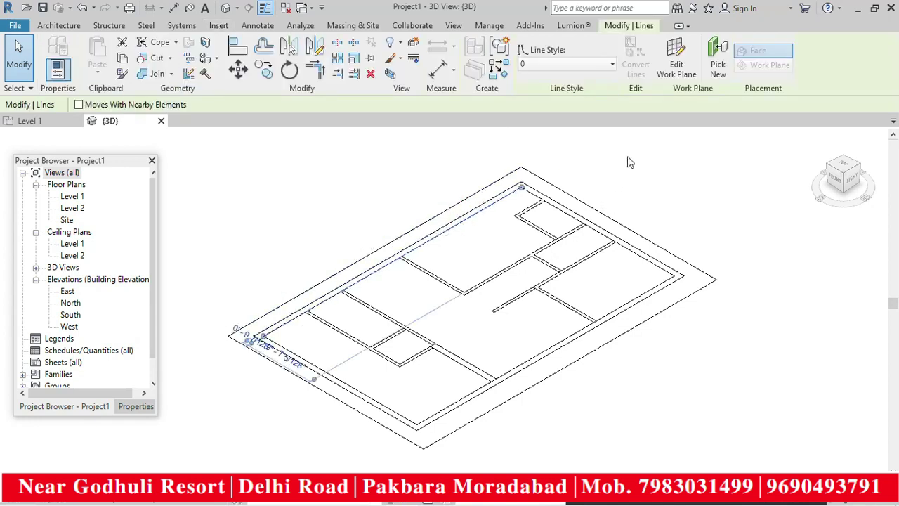
{"action": "left_click", "coordinate": [644, 194]}
- Move all the exploded plan lines in the 3D view so the plan sits beside the level lines of the project
{"action": "scroll", "coordinate": [685, 236], "scroll_direction": "down", "scroll_amount": 5}
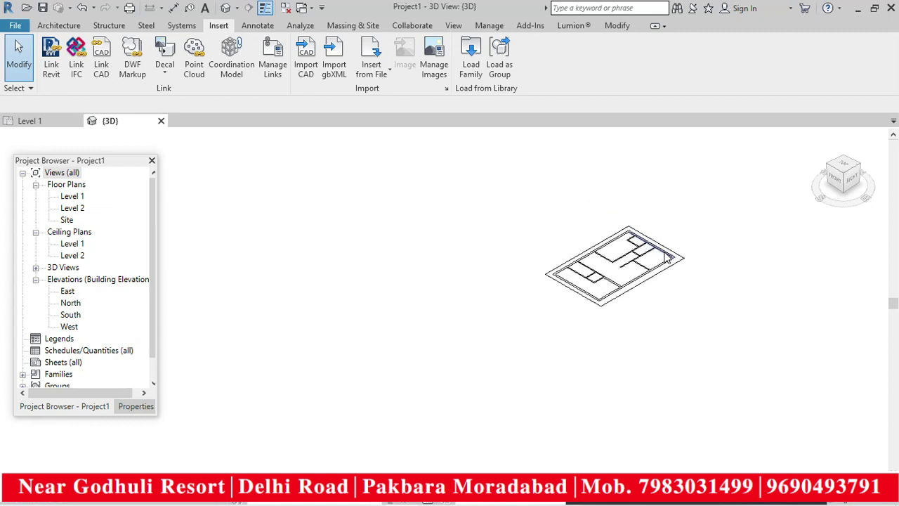
{"action": "left_click_drag", "start_coordinate": [710, 206], "coordinate": [497, 370]}
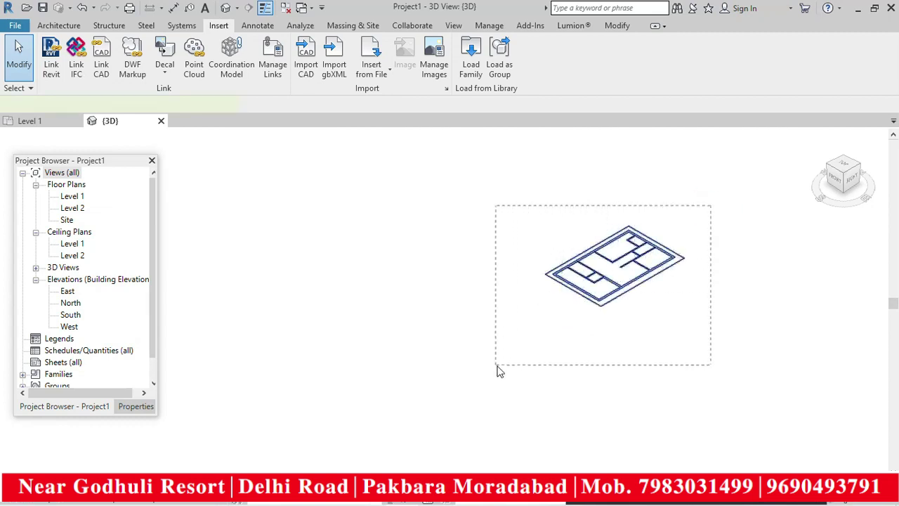
{"action": "scroll", "coordinate": [653, 318], "scroll_direction": "down", "scroll_amount": 3}
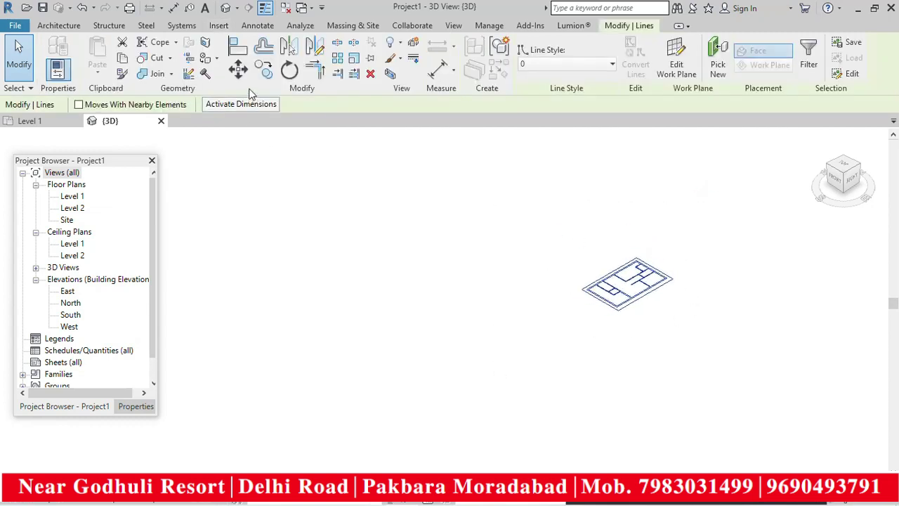
{"action": "left_click", "coordinate": [240, 72]}
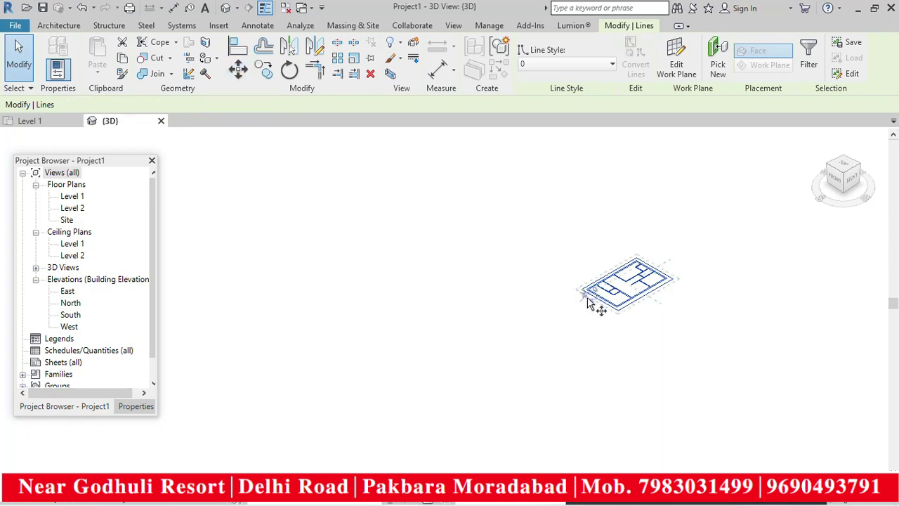
{"action": "left_click", "coordinate": [630, 297]}
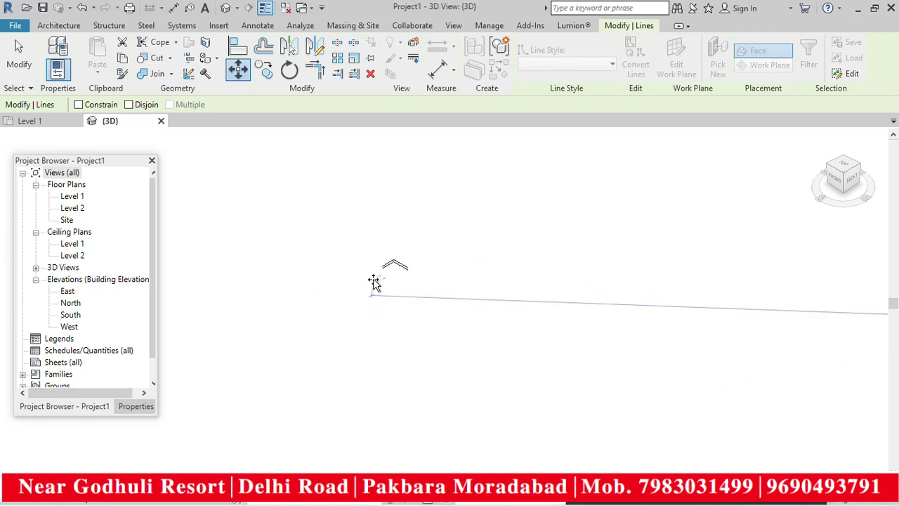
{"action": "scroll", "coordinate": [401, 298], "scroll_direction": "down", "scroll_amount": 1}
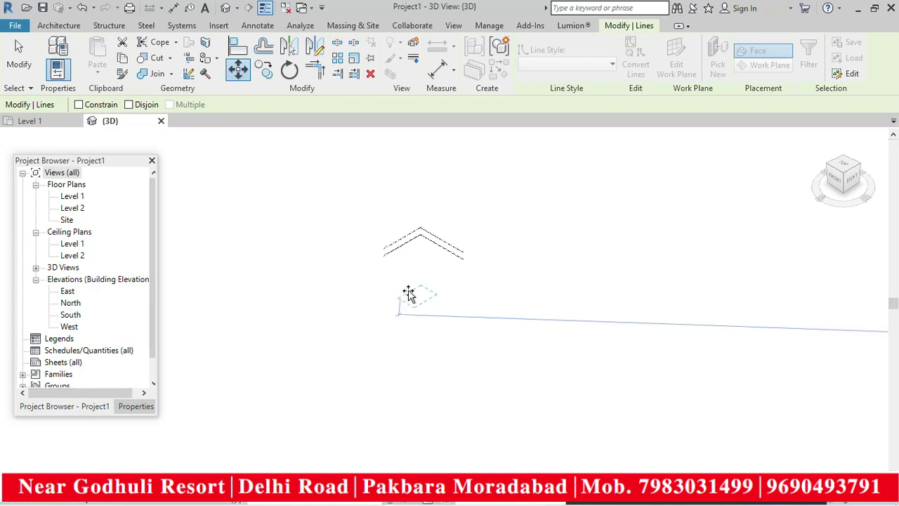
{"action": "scroll", "coordinate": [415, 242], "scroll_direction": "up", "scroll_amount": 8}
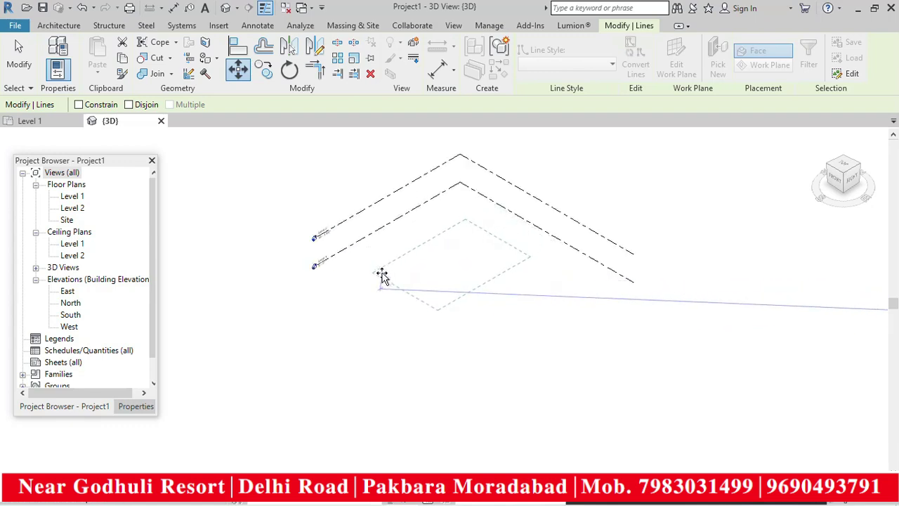
{"action": "left_click", "coordinate": [382, 274]}
{"action": "left_click", "coordinate": [526, 341]}
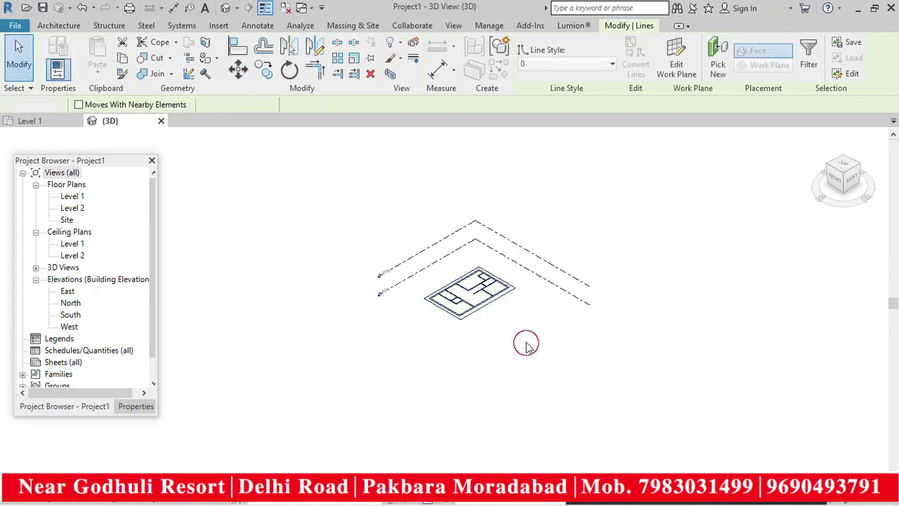
{"action": "scroll", "coordinate": [464, 341], "scroll_direction": "up", "scroll_amount": 2}
{"action": "scroll", "coordinate": [464, 340], "scroll_direction": "down", "scroll_amount": 3}
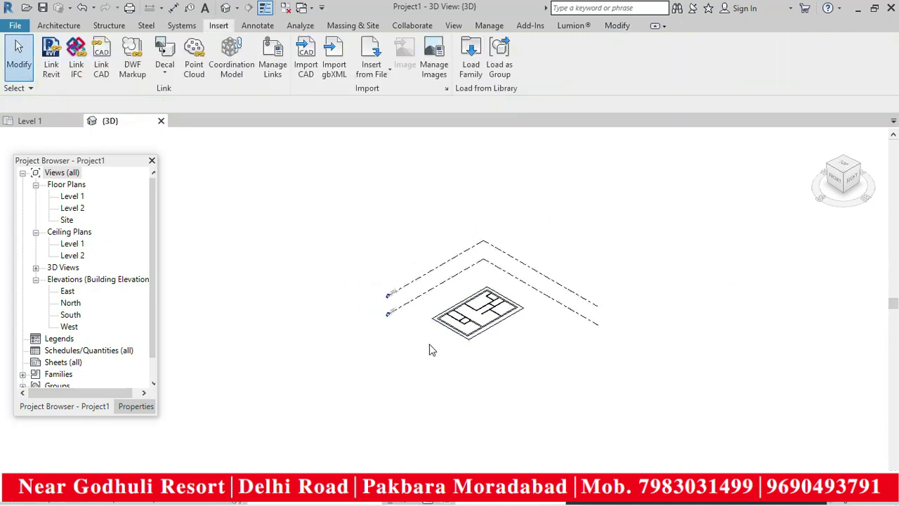
{"action": "scroll", "coordinate": [435, 348], "scroll_direction": "down", "scroll_amount": 1}
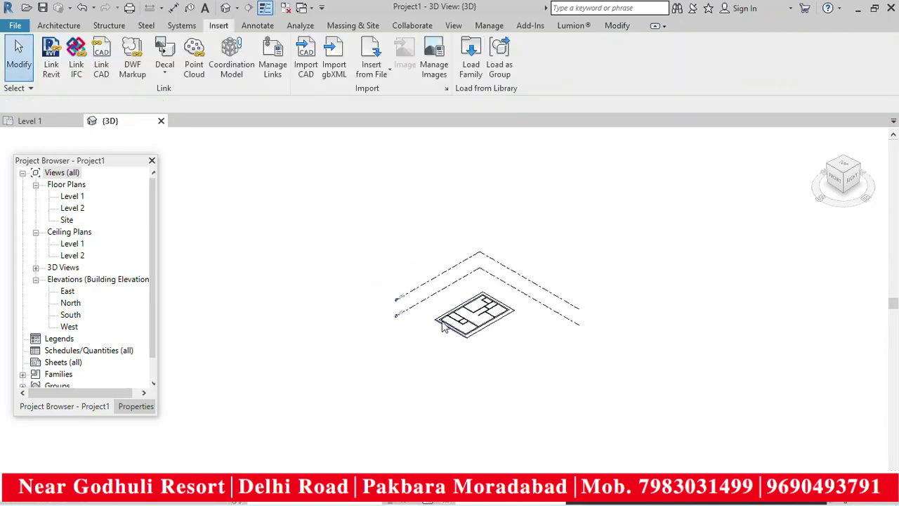
- Return to the Level 1 floor plan and check the relocated plan lines between the elevation markers
{"action": "double_click", "coordinate": [73, 197]}
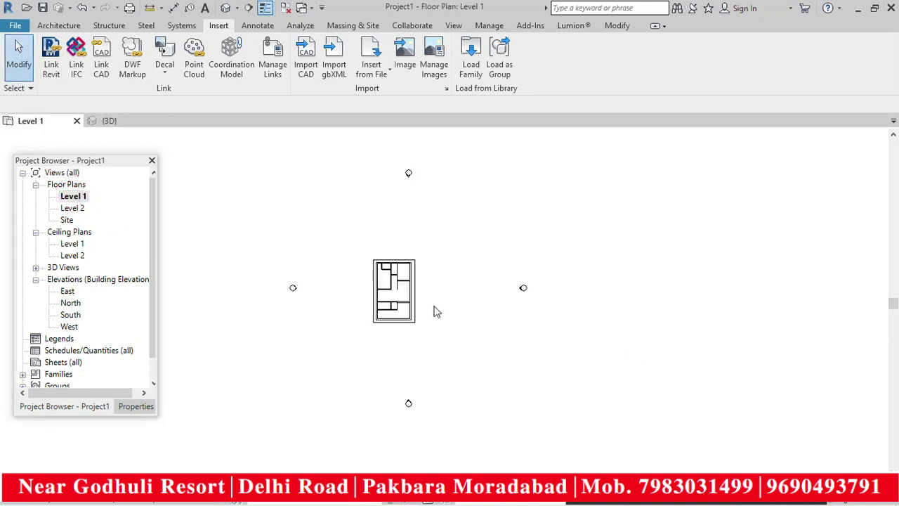
{"action": "left_click_drag", "start_coordinate": [446, 210], "coordinate": [305, 385]}
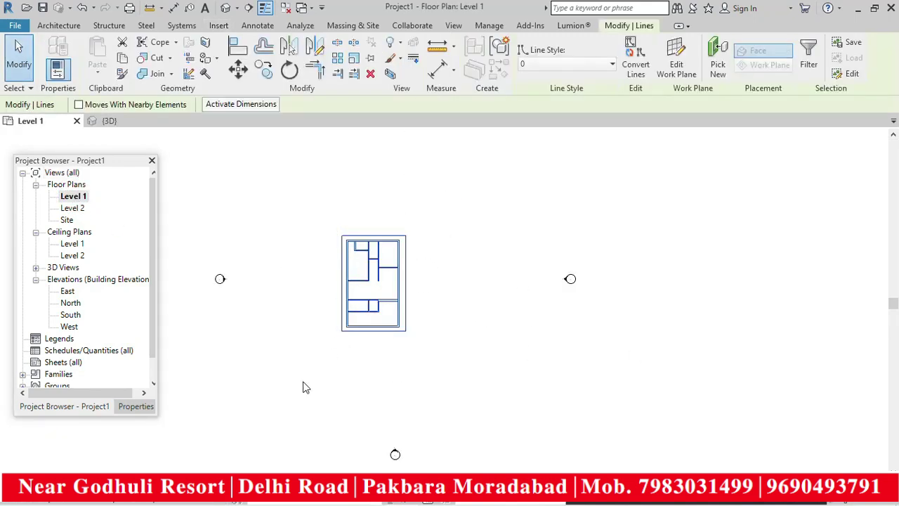
{"action": "left_click", "coordinate": [455, 320]}
{"action": "scroll", "coordinate": [451, 322], "scroll_direction": "up", "scroll_amount": 1}
{"action": "scroll", "coordinate": [371, 257], "scroll_direction": "up", "scroll_amount": 1}
{"action": "scroll", "coordinate": [463, 311], "scroll_direction": "down", "scroll_amount": 1}
{"action": "scroll", "coordinate": [375, 283], "scroll_direction": "up", "scroll_amount": 1}
{"action": "scroll", "coordinate": [373, 184], "scroll_direction": "up", "scroll_amount": 1}
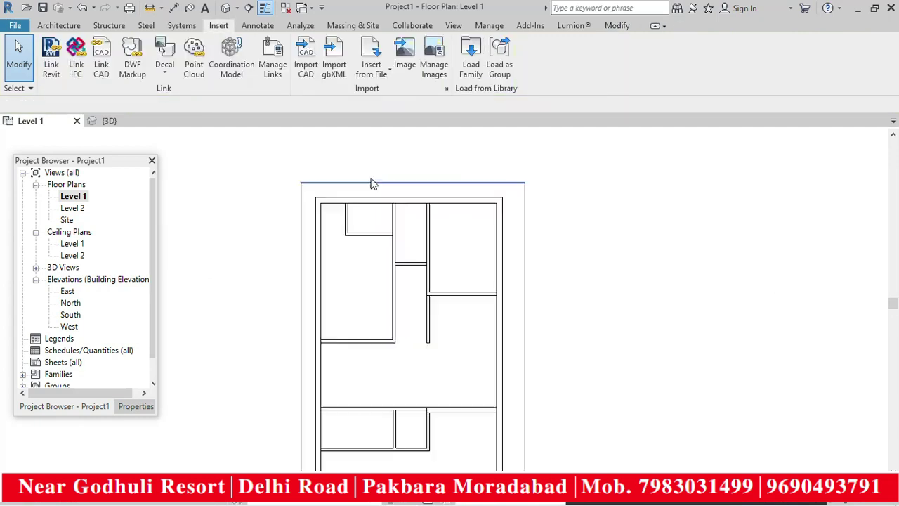
{"action": "scroll", "coordinate": [397, 336], "scroll_direction": "down", "scroll_amount": 1}
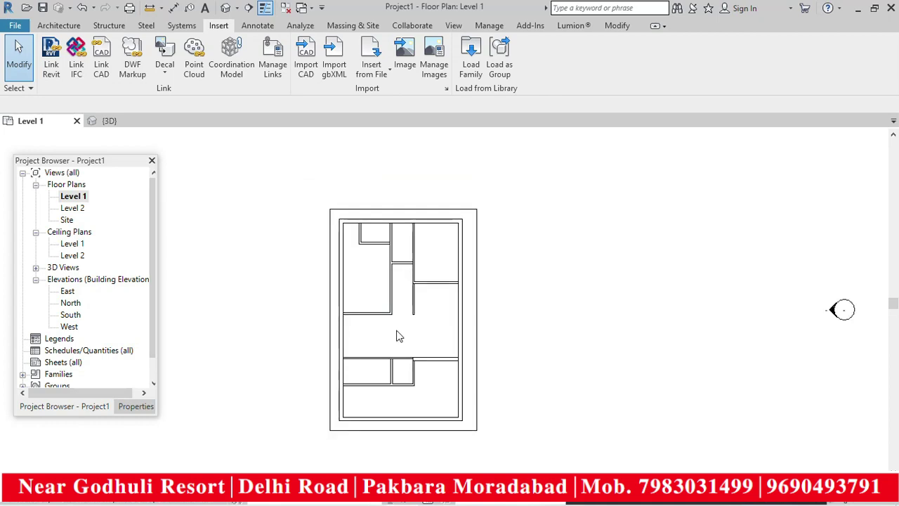
{"action": "scroll", "coordinate": [368, 201], "scroll_direction": "up", "scroll_amount": 1}
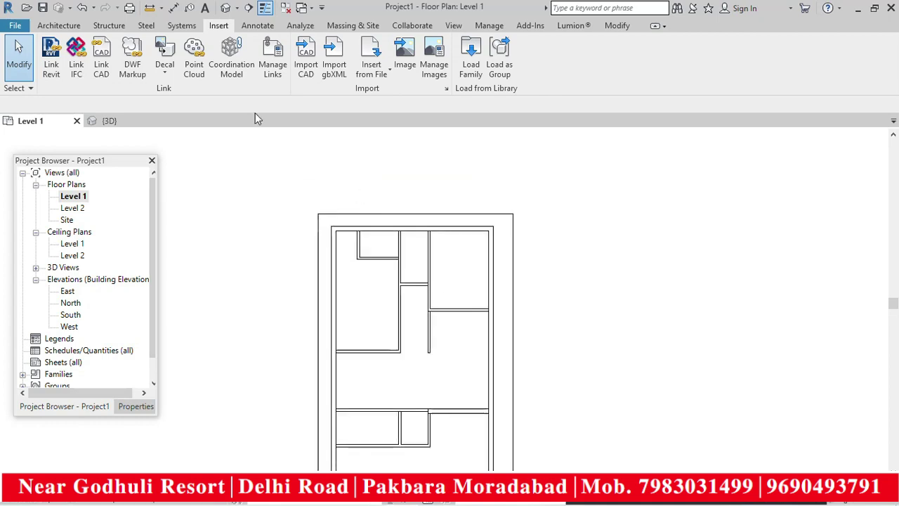
- Start an architectural wall and duplicate the Generic - 200mm basic wall type as 9" wall
{"action": "left_click", "coordinate": [56, 26]}
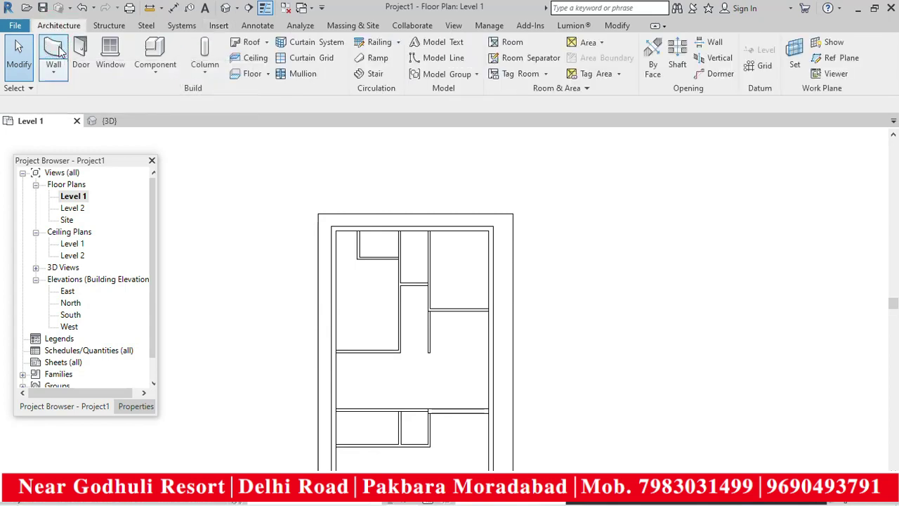
{"action": "left_click", "coordinate": [60, 50]}
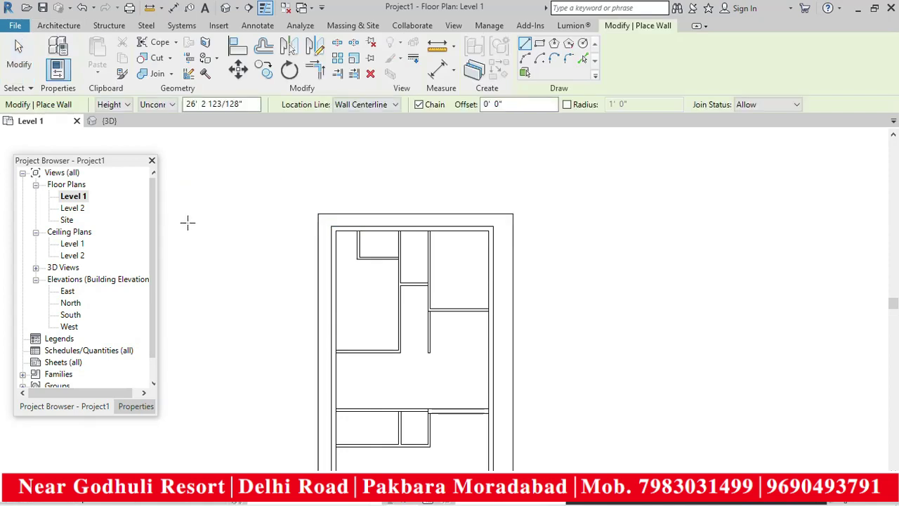
{"action": "scroll", "coordinate": [127, 411], "scroll_direction": "up", "scroll_amount": 3}
{"action": "left_click", "coordinate": [130, 410]}
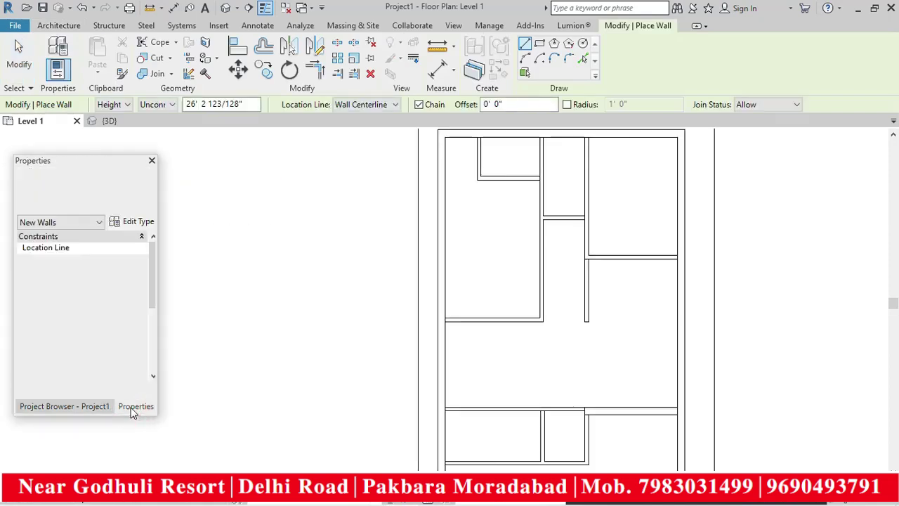
{"action": "left_click", "coordinate": [138, 222]}
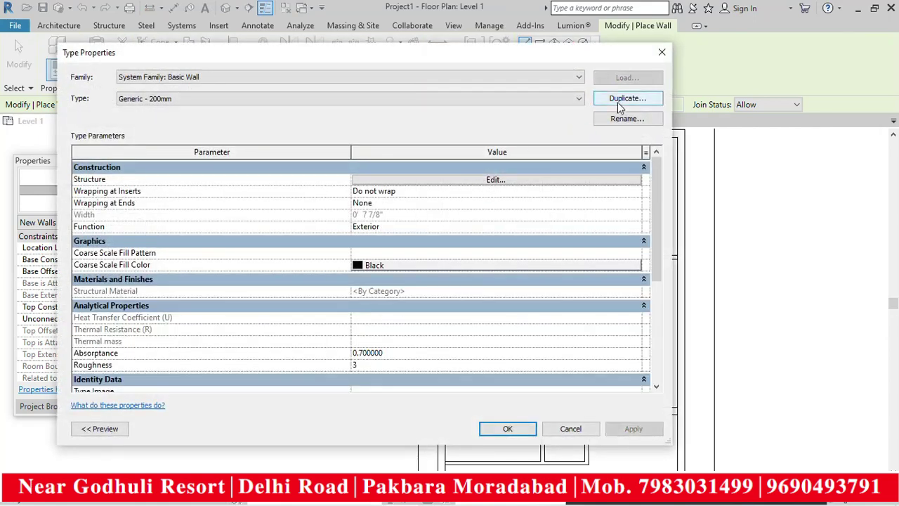
{"action": "left_click", "coordinate": [619, 99]}
{"action": "key", "text": "BackSpace"}
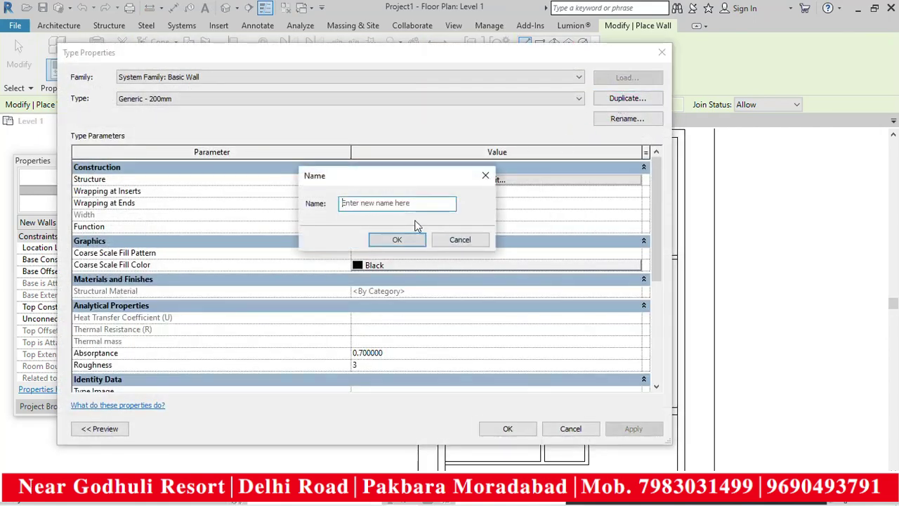
{"action": "type", "text": "9"}
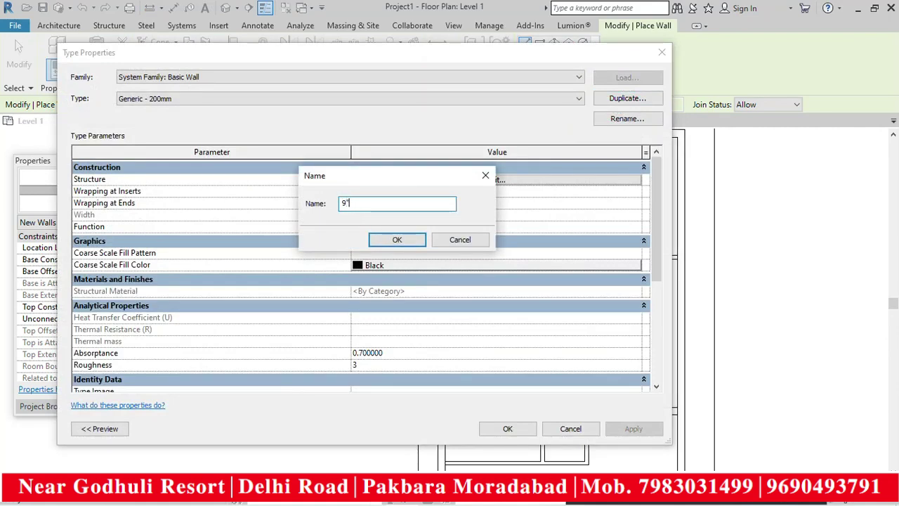
{"action": "type", "text": "\" wall"}
{"action": "left_click", "coordinate": [396, 241]}
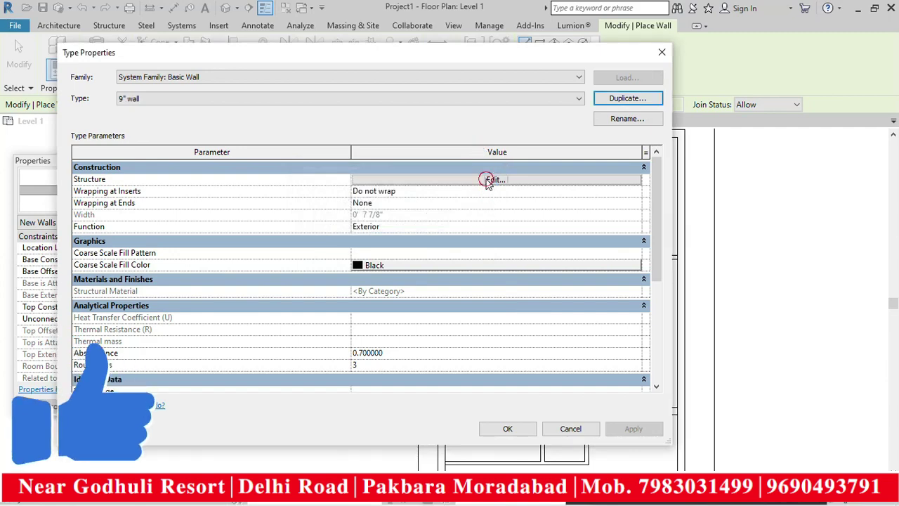
- Set the structure layer thickness of the 9" wall type to 9" and accept the type properties
{"action": "left_click", "coordinate": [487, 180]}
{"action": "left_click", "coordinate": [417, 178]}
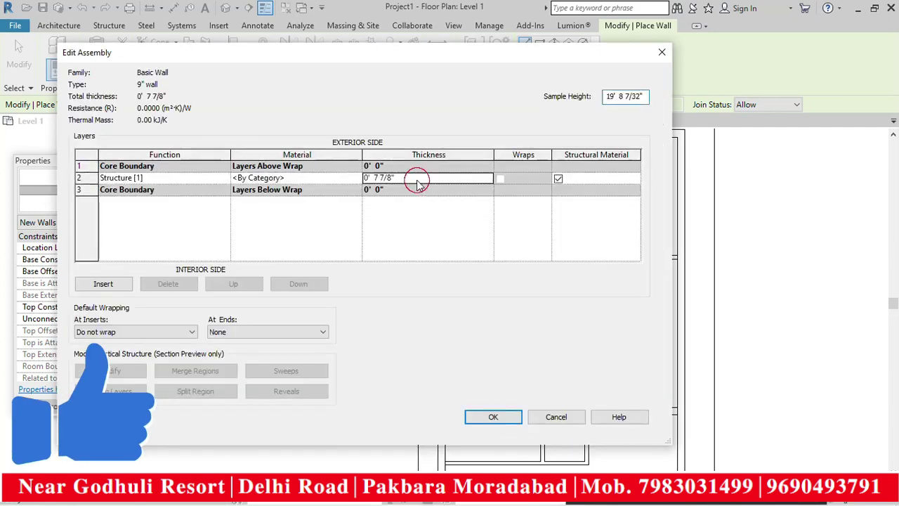
{"action": "double_click", "coordinate": [417, 178]}
{"action": "type", "text": "9\""}
{"action": "left_click", "coordinate": [494, 416]}
{"action": "left_click", "coordinate": [508, 428]}
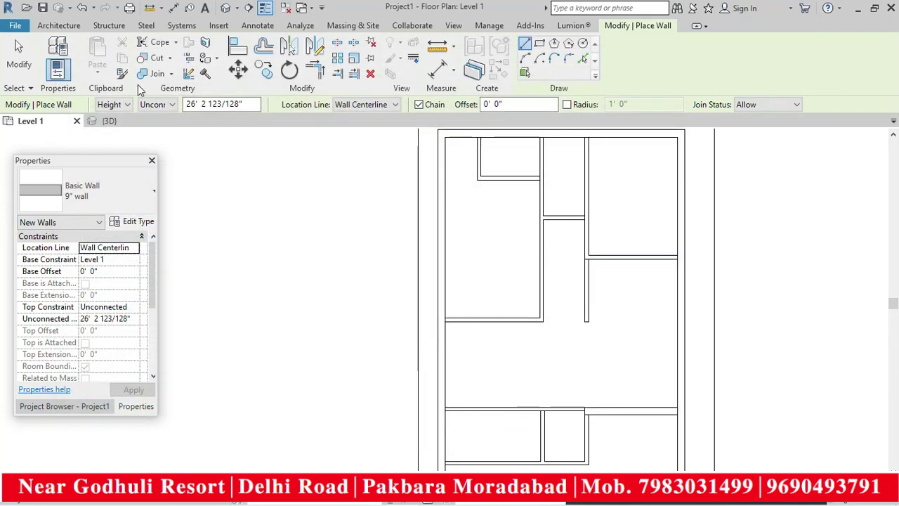
- Set the wall location line to Finish Face: Exterior and trace the upper outer wall of the plan from corner to corner
{"action": "left_click", "coordinate": [366, 104]}
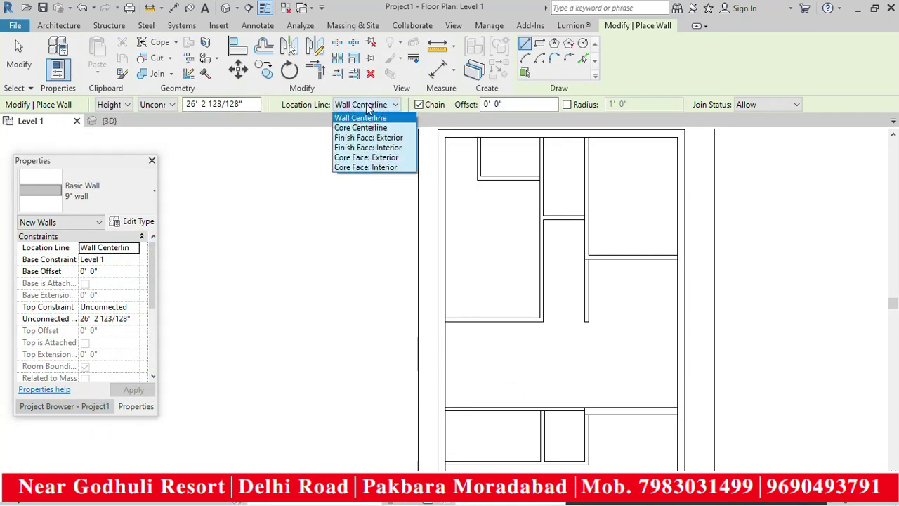
{"action": "left_click", "coordinate": [379, 138]}
{"action": "scroll", "coordinate": [395, 235], "scroll_direction": "up", "scroll_amount": 5}
{"action": "scroll", "coordinate": [427, 158], "scroll_direction": "up", "scroll_amount": 4}
{"action": "left_click", "coordinate": [381, 180]}
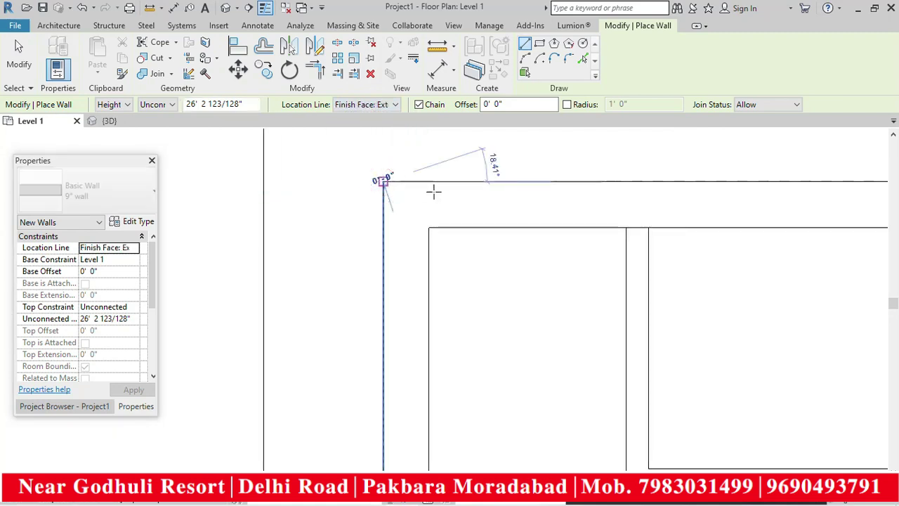
{"action": "scroll", "coordinate": [450, 190], "scroll_direction": "down", "scroll_amount": 2}
{"action": "scroll", "coordinate": [504, 184], "scroll_direction": "up", "scroll_amount": 6}
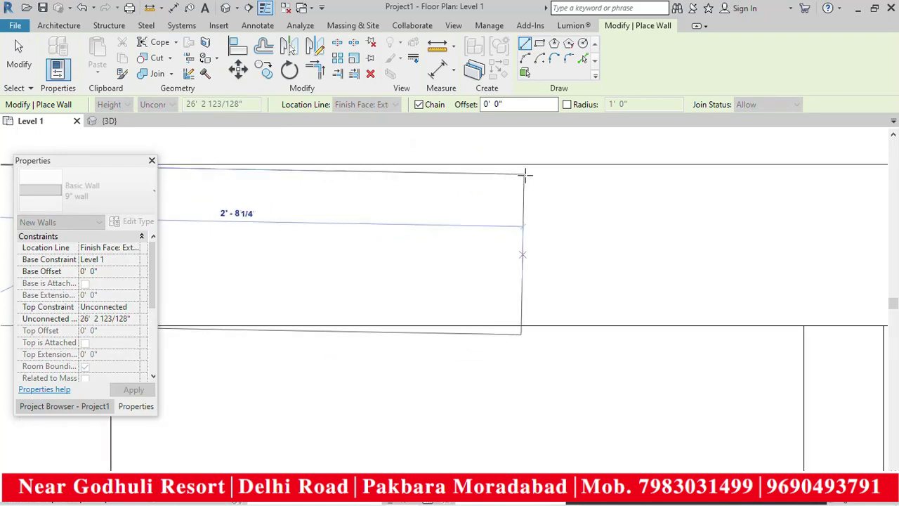
{"action": "scroll", "coordinate": [528, 169], "scroll_direction": "up", "scroll_amount": 4}
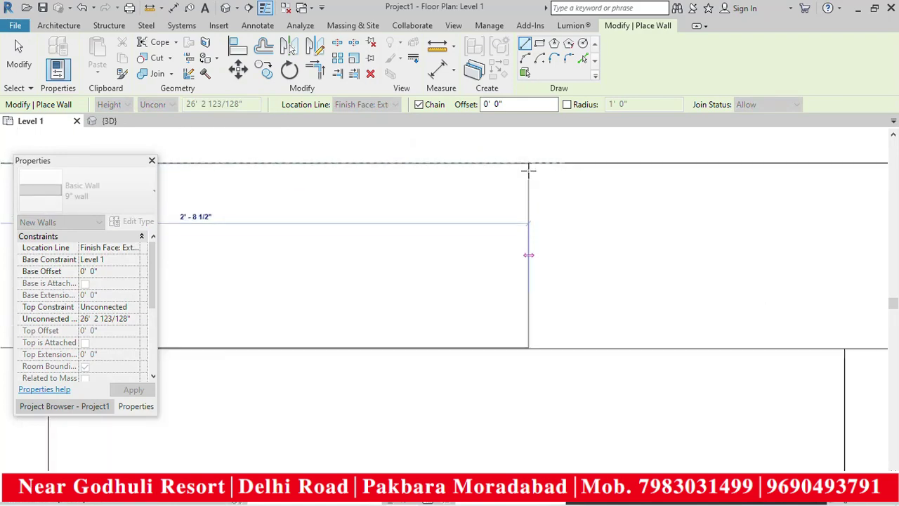
{"action": "scroll", "coordinate": [528, 169], "scroll_direction": "down", "scroll_amount": 8}
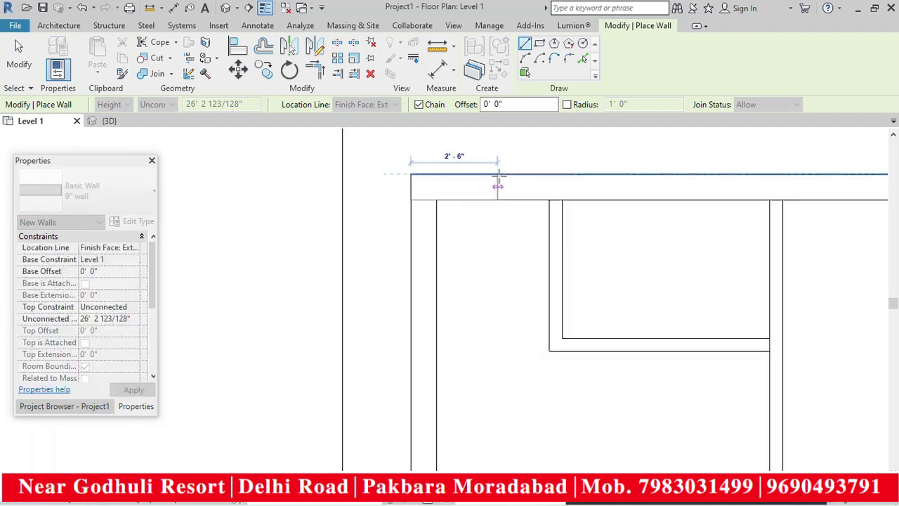
{"action": "scroll", "coordinate": [660, 179], "scroll_direction": "up", "scroll_amount": 7}
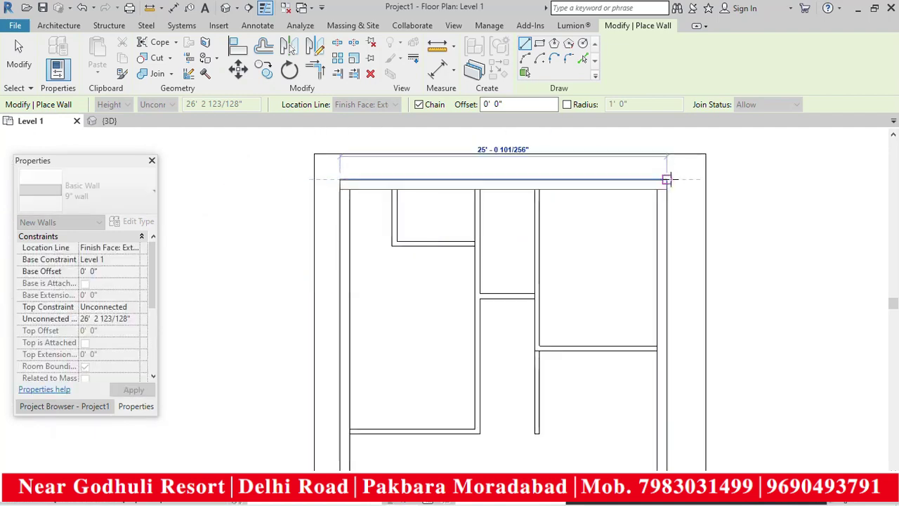
{"action": "left_click", "coordinate": [661, 180]}
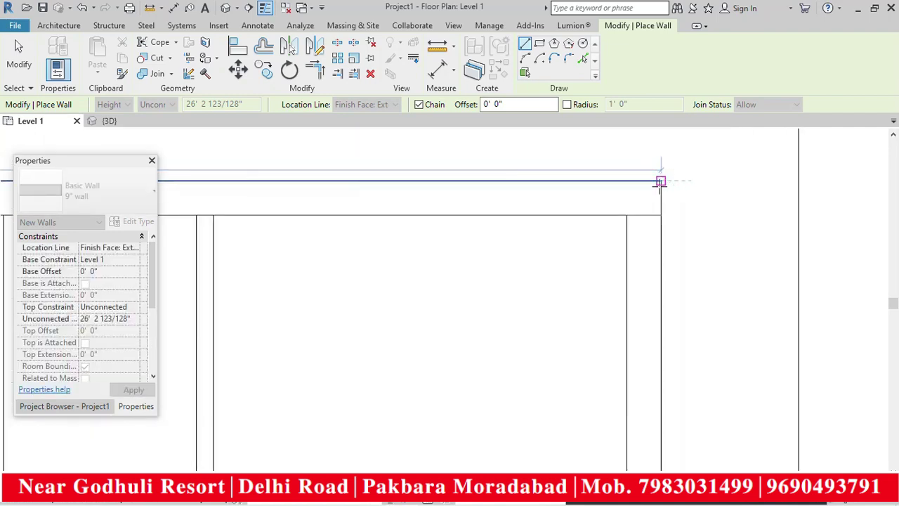
- Continue the 9" wall along the plan's right outer edge down to the lower right outer corner
{"action": "scroll", "coordinate": [660, 189], "scroll_direction": "down", "scroll_amount": 8}
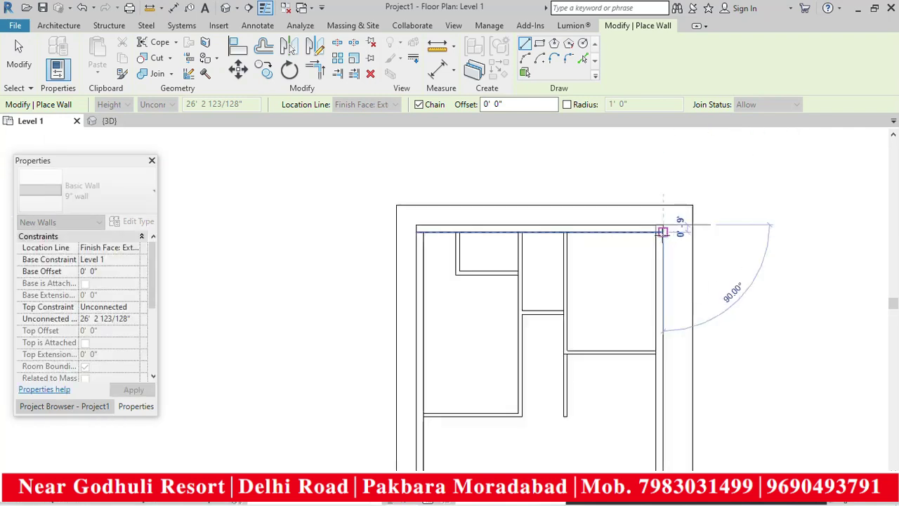
{"action": "scroll", "coordinate": [661, 344], "scroll_direction": "up", "scroll_amount": 6}
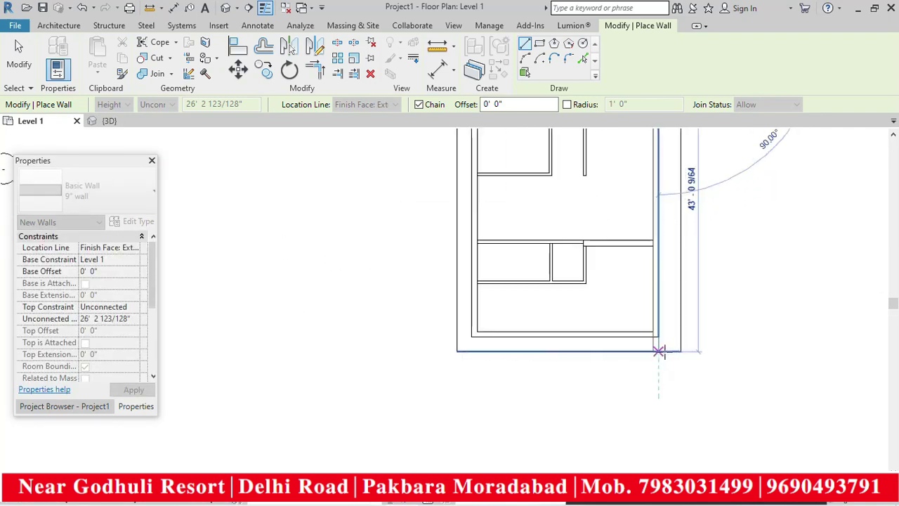
{"action": "scroll", "coordinate": [653, 167], "scroll_direction": "up", "scroll_amount": 4}
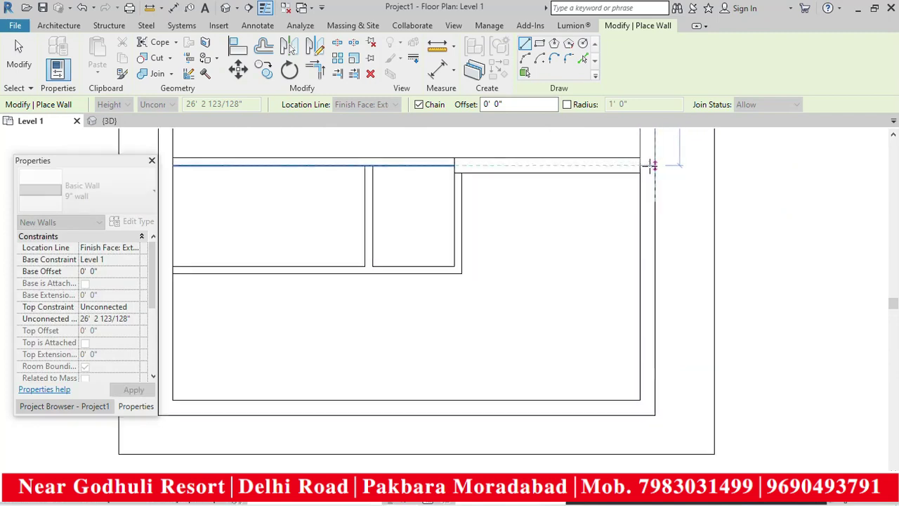
{"action": "left_click", "coordinate": [650, 165]}
{"action": "scroll", "coordinate": [649, 199], "scroll_direction": "down", "scroll_amount": 4}
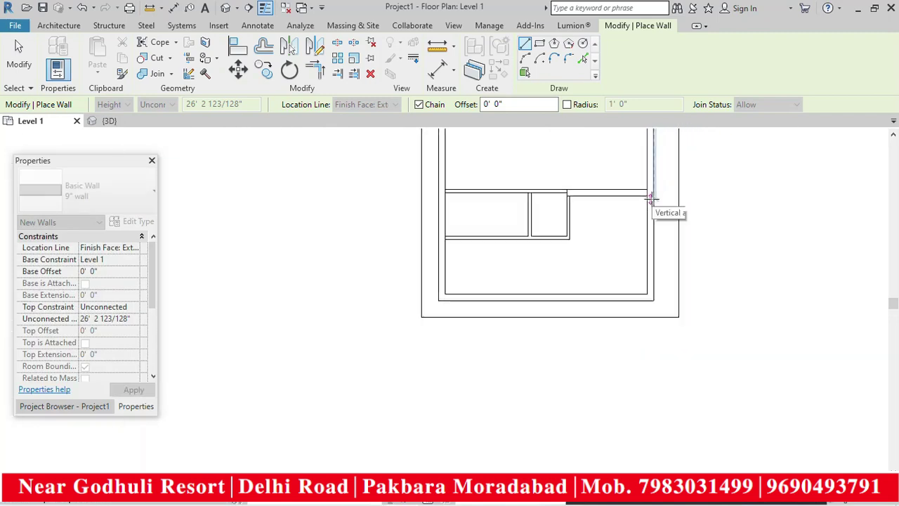
{"action": "scroll", "coordinate": [656, 293], "scroll_direction": "up", "scroll_amount": 4}
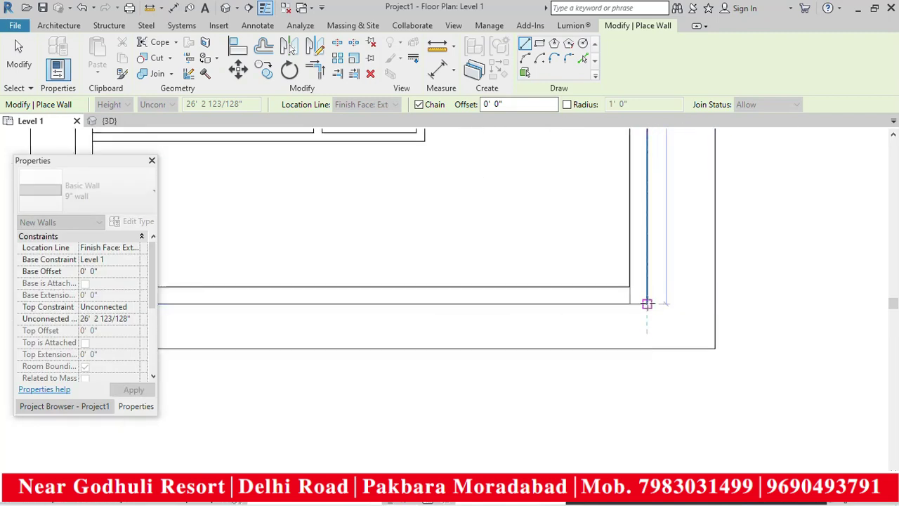
{"action": "left_click", "coordinate": [660, 300]}
- Trace the lower and left outer walls back to the starting corner and end the wall command
{"action": "scroll", "coordinate": [664, 301], "scroll_direction": "down", "scroll_amount": 4}
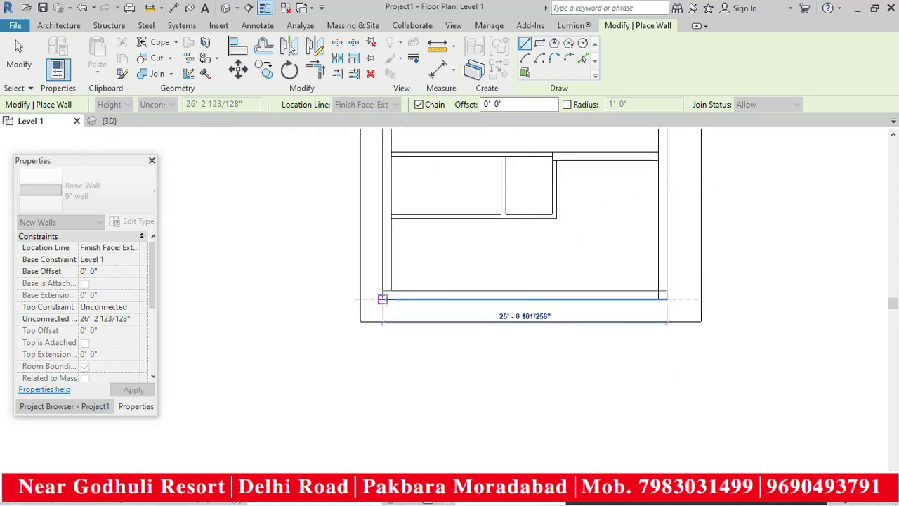
{"action": "left_click", "coordinate": [383, 295]}
{"action": "scroll", "coordinate": [405, 303], "scroll_direction": "down", "scroll_amount": 5}
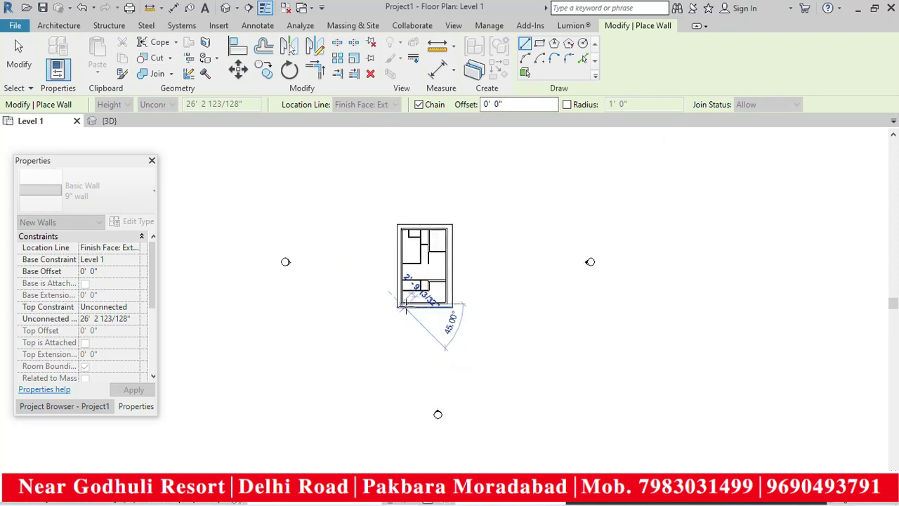
{"action": "scroll", "coordinate": [395, 237], "scroll_direction": "up", "scroll_amount": 6}
{"action": "scroll", "coordinate": [398, 234], "scroll_direction": "up", "scroll_amount": 5}
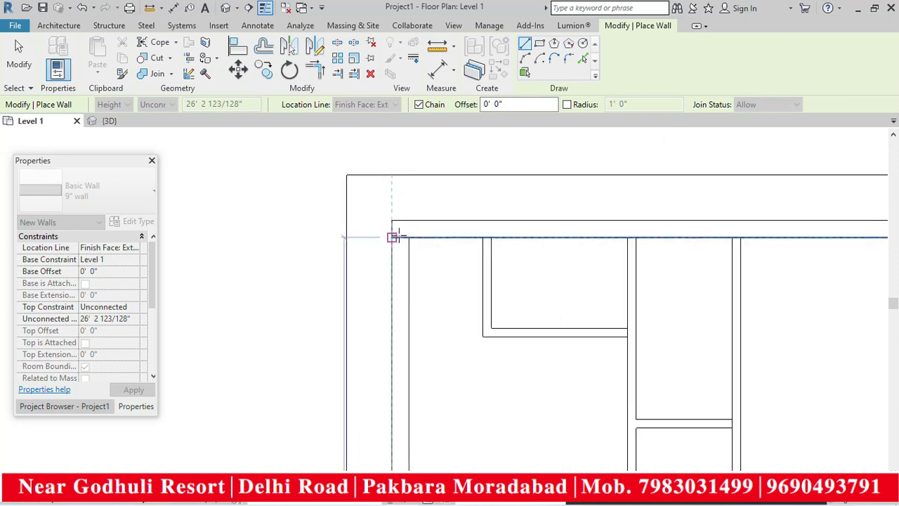
{"action": "left_click", "coordinate": [386, 208]}
{"action": "scroll", "coordinate": [454, 262], "scroll_direction": "down", "scroll_amount": 3}
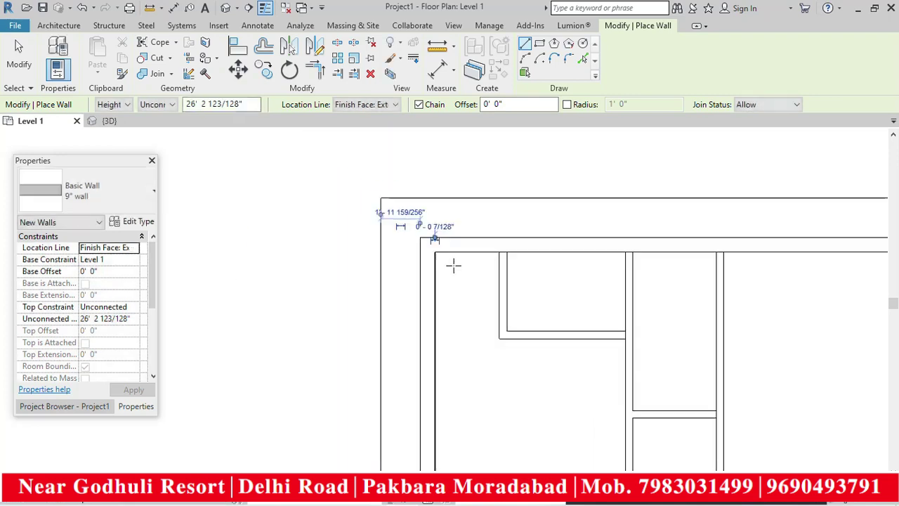
{"action": "key", "text": "Escape"}
{"action": "key", "text": "Escape"}
- Open the default 3D view and display the model in a shaded visual style
{"action": "scroll", "coordinate": [446, 254], "scroll_direction": "down", "scroll_amount": 2}
{"action": "scroll", "coordinate": [444, 249], "scroll_direction": "down", "scroll_amount": 1}
{"action": "scroll", "coordinate": [545, 300], "scroll_direction": "up", "scroll_amount": 1}
{"action": "left_click", "coordinate": [234, 9]}
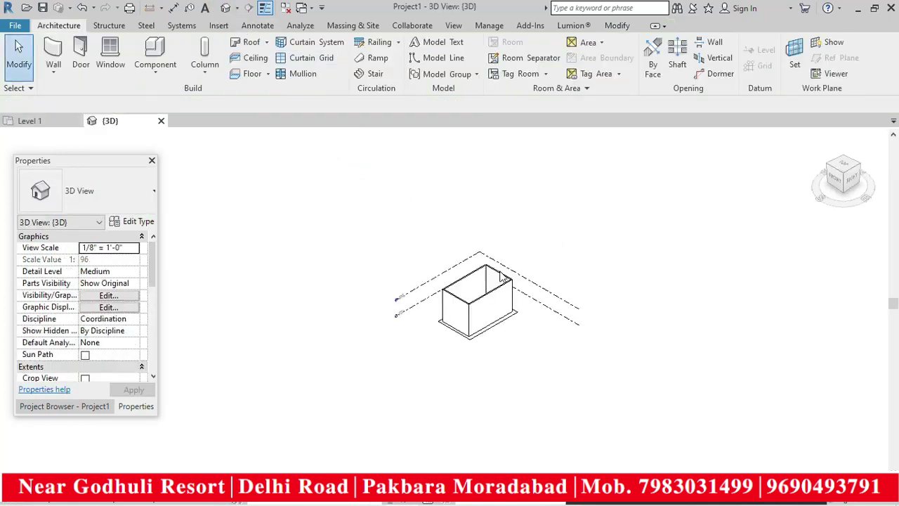
{"action": "left_click", "coordinate": [70, 468]}
{"action": "left_click", "coordinate": [95, 453]}
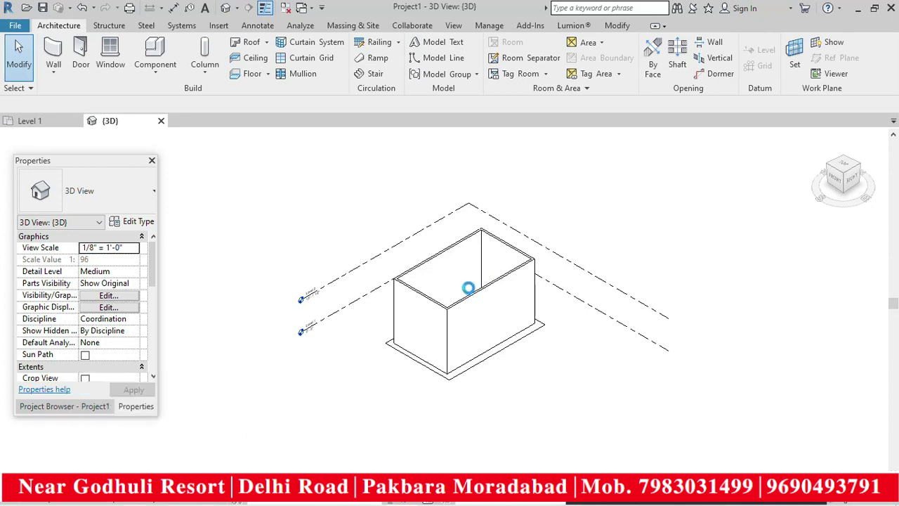
- Examine the four outer walls and the plan lines inside them from several angles in 3D
{"action": "mouse_move", "coordinate": [538, 208]}
{"action": "middle_mouse_down", "text": "shift"}
{"action": "mouse_move", "coordinate": [586, 341]}
{"action": "mouse_move", "coordinate": [644, 345]}
{"action": "mouse_move", "coordinate": [550, 363]}
{"action": "mouse_move", "coordinate": [527, 355]}
{"action": "mouse_move", "coordinate": [553, 340]}
{"action": "middle_mouse_up", "text": "shift"}
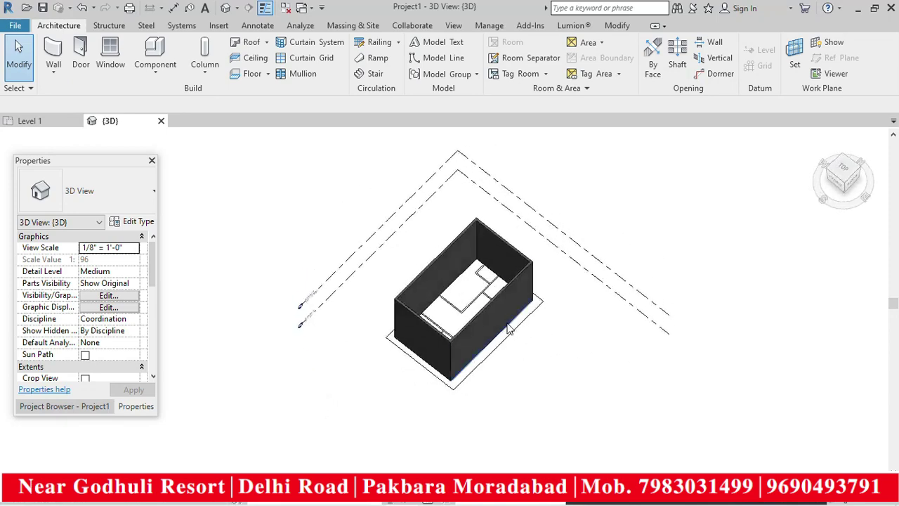
{"action": "scroll", "coordinate": [513, 317], "scroll_direction": "up", "scroll_amount": 5}
{"action": "scroll", "coordinate": [521, 306], "scroll_direction": "down", "scroll_amount": 5}
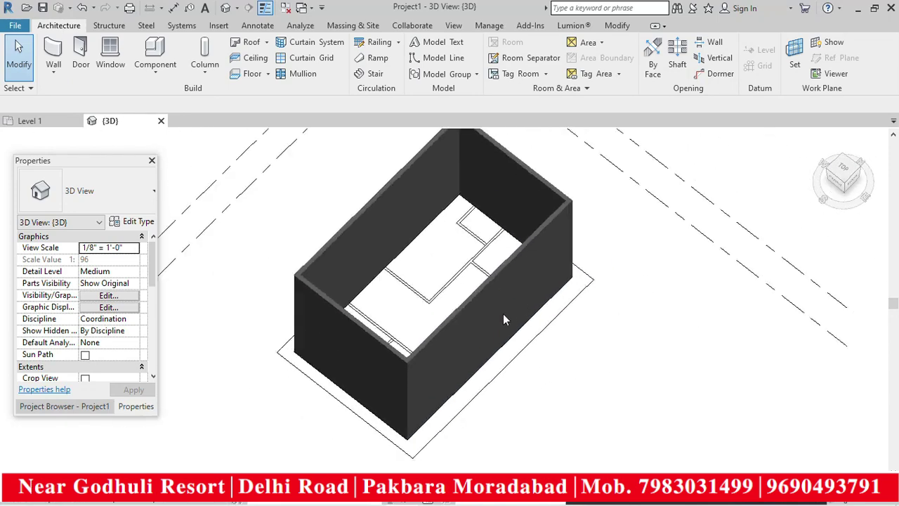
{"action": "scroll", "coordinate": [376, 391], "scroll_direction": "up", "scroll_amount": 4}
{"action": "scroll", "coordinate": [432, 394], "scroll_direction": "up", "scroll_amount": 2}
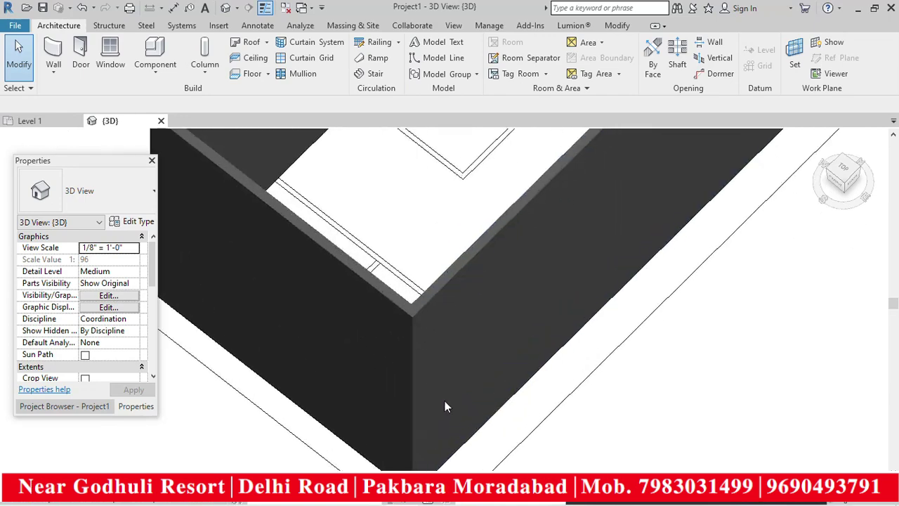
{"action": "scroll", "coordinate": [462, 375], "scroll_direction": "down", "scroll_amount": 4}
{"action": "middle_click_drag", "start_coordinate": [461, 375], "coordinate": [538, 265], "text": "shift"}
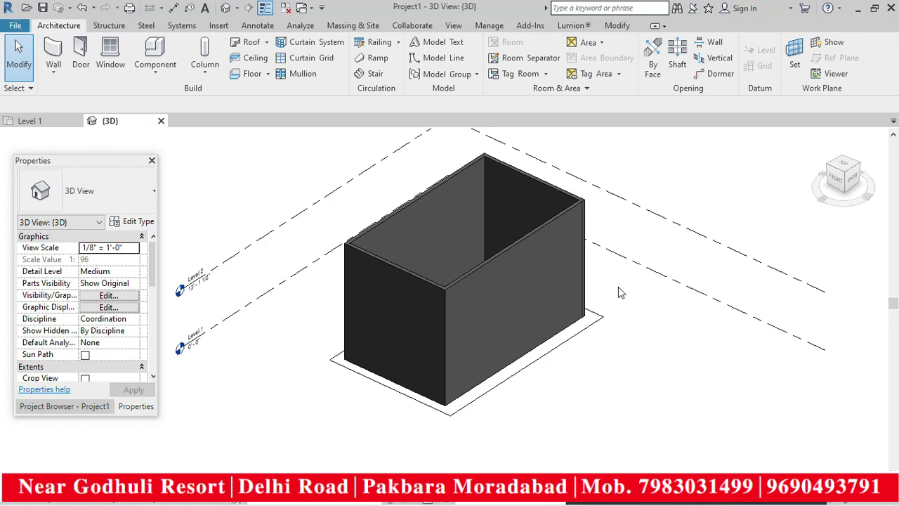
{"action": "middle_click_drag", "start_coordinate": [618, 292], "coordinate": [602, 375], "text": "shift"}
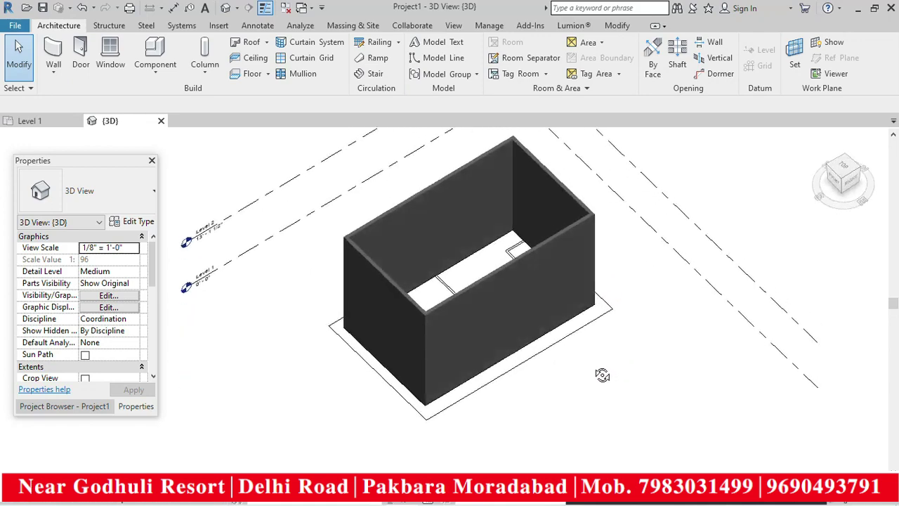
{"action": "scroll", "coordinate": [442, 282], "scroll_direction": "down", "scroll_amount": 6}
{"action": "middle_click_drag", "start_coordinate": [444, 284], "coordinate": [508, 257], "text": "shift"}
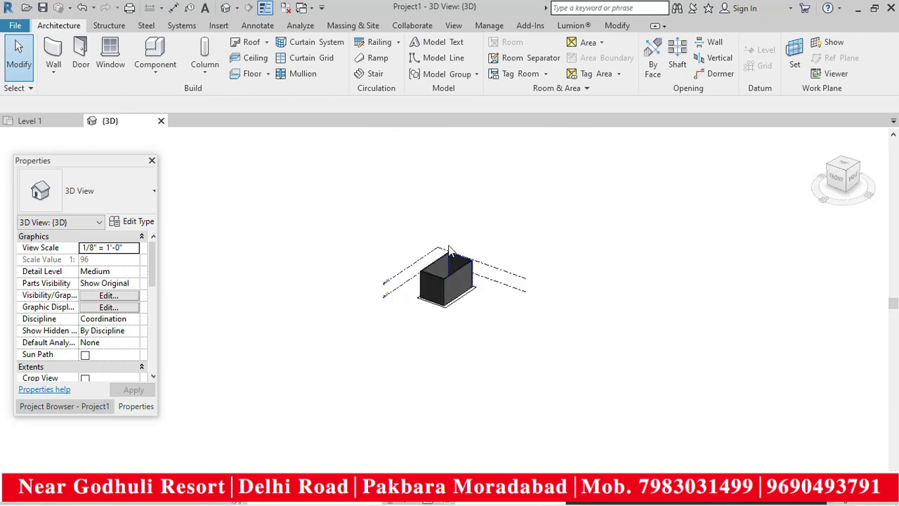
{"action": "scroll", "coordinate": [448, 246], "scroll_direction": "up", "scroll_amount": 4}
{"action": "scroll", "coordinate": [494, 333], "scroll_direction": "up", "scroll_amount": 4}
{"action": "scroll", "coordinate": [637, 241], "scroll_direction": "down", "scroll_amount": 4}
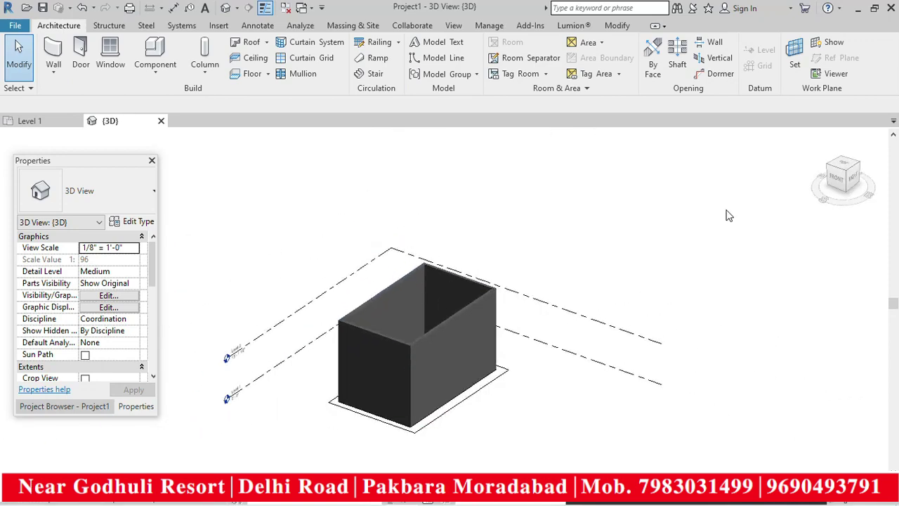
- Orient the 3D view to the top, start a wall and duplicate the 9" wall type as 4"
{"action": "left_click", "coordinate": [850, 165]}
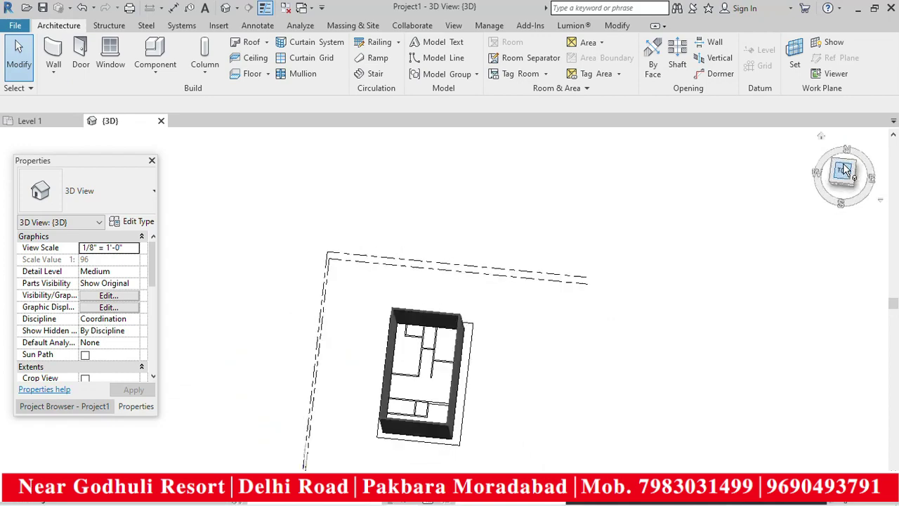
{"action": "scroll", "coordinate": [432, 266], "scroll_direction": "up", "scroll_amount": 3}
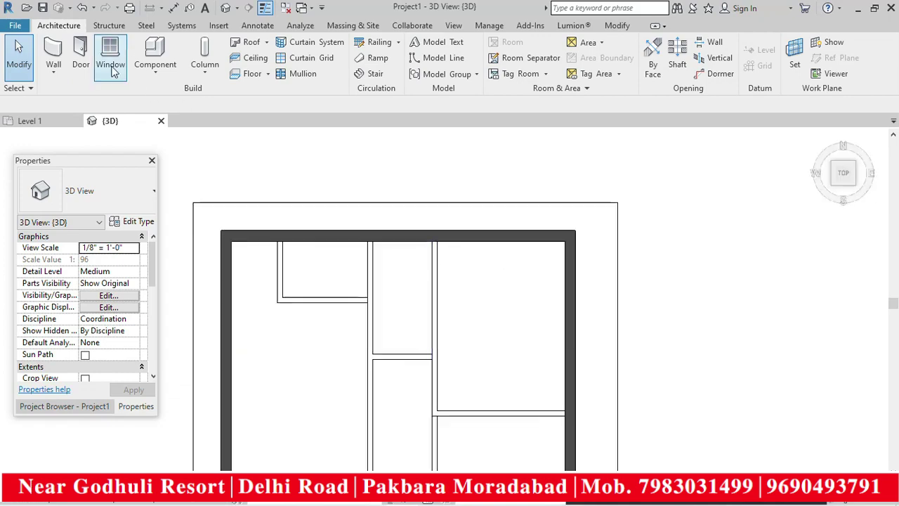
{"action": "left_click", "coordinate": [53, 55]}
{"action": "left_click", "coordinate": [136, 221]}
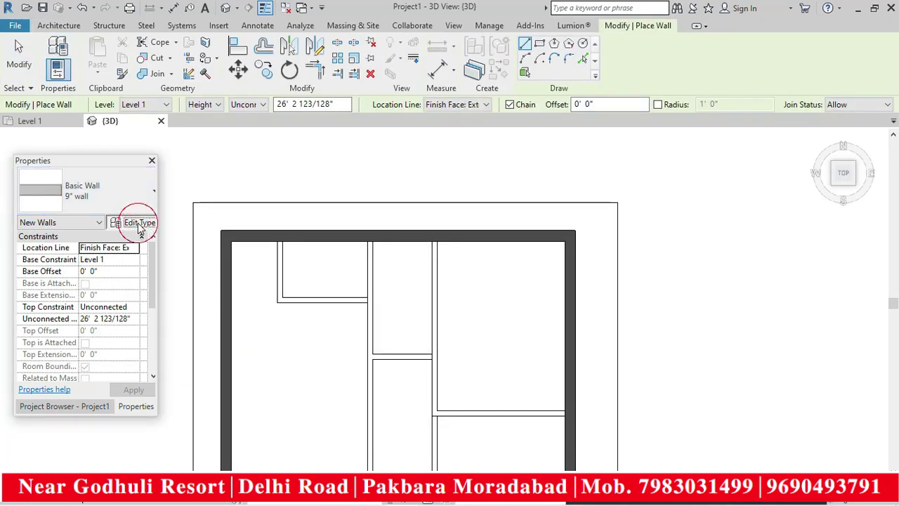
{"action": "left_click", "coordinate": [626, 97]}
{"action": "type", "text": "4"}
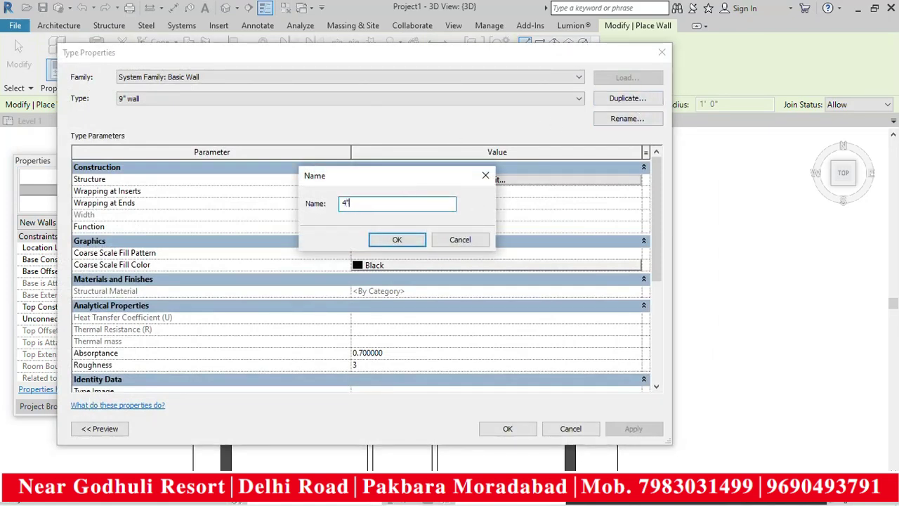
{"action": "left_click", "coordinate": [396, 242]}
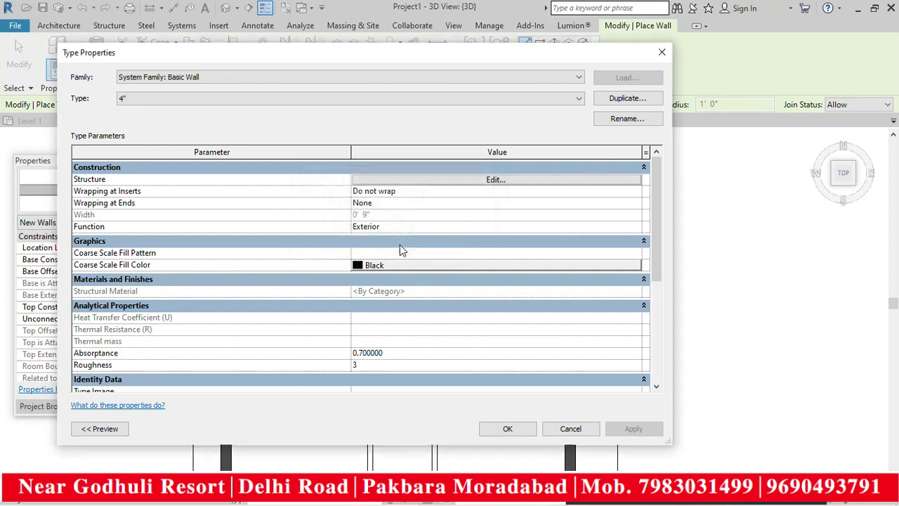
- Set the structure layer thickness of the 4" wall type to 4" and accept the type properties
{"action": "left_click", "coordinate": [422, 181]}
{"action": "left_click", "coordinate": [405, 179]}
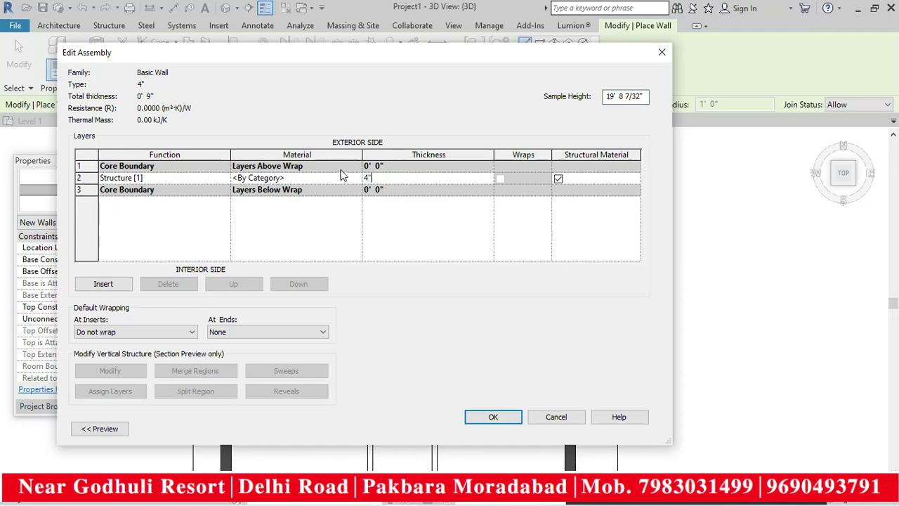
{"action": "left_click", "coordinate": [490, 416]}
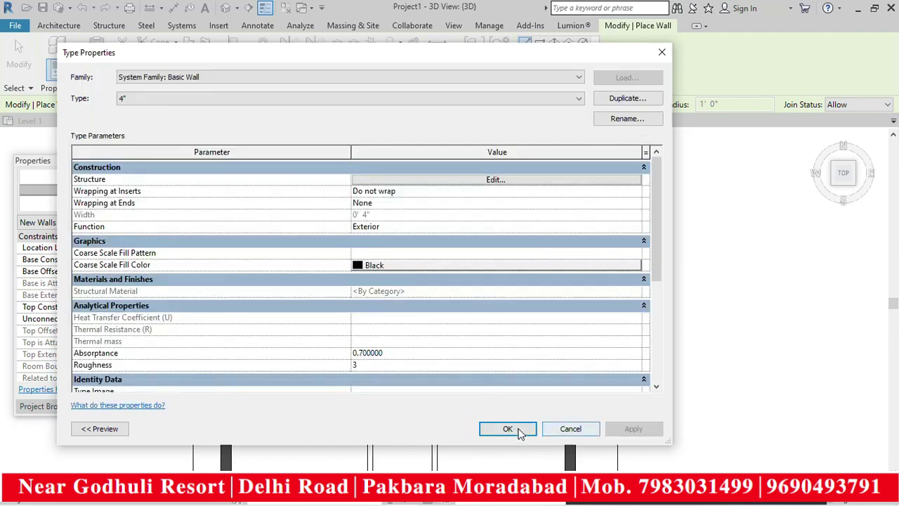
{"action": "left_click", "coordinate": [523, 433]}
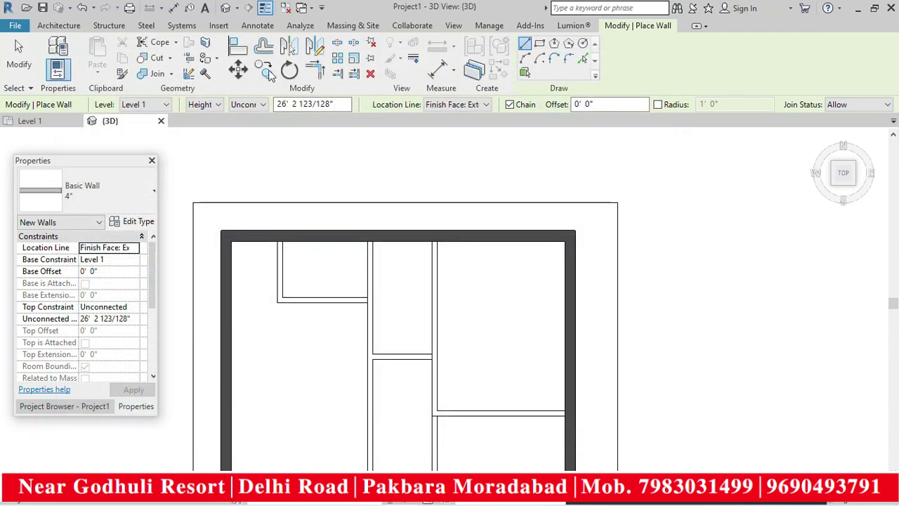
- Try to draw a 4" wall by its exterior finish face along the long vertical partition running down from the top outer wall
{"action": "left_click", "coordinate": [437, 104]}
{"action": "left_click", "coordinate": [467, 136]}
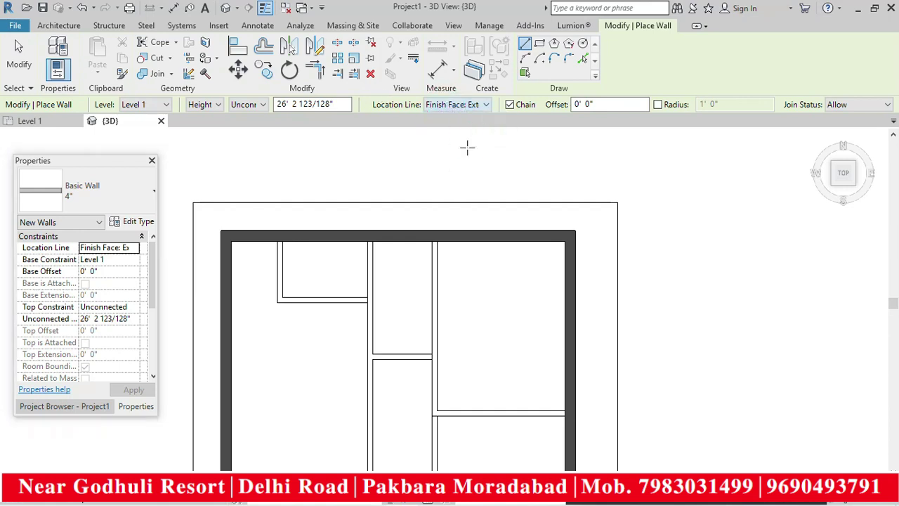
{"action": "scroll", "coordinate": [431, 238], "scroll_direction": "up", "scroll_amount": 3}
{"action": "left_click", "coordinate": [444, 227]}
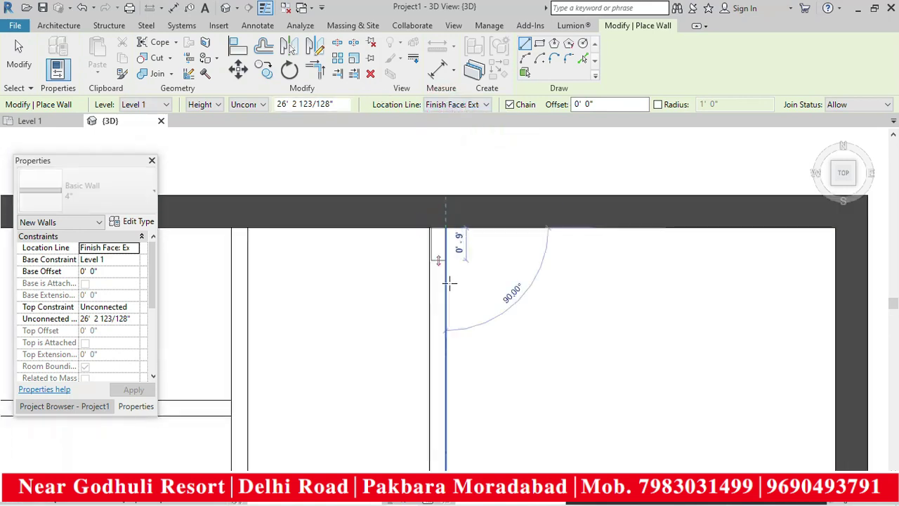
{"action": "scroll", "coordinate": [438, 296], "scroll_direction": "down", "scroll_amount": 5}
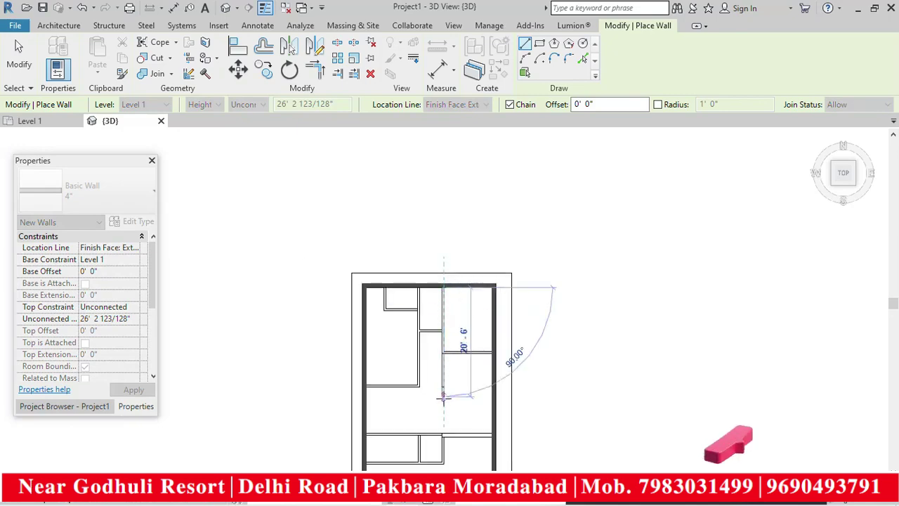
{"action": "scroll", "coordinate": [443, 389], "scroll_direction": "up", "scroll_amount": 3}
{"action": "scroll", "coordinate": [437, 330], "scroll_direction": "down", "scroll_amount": 3}
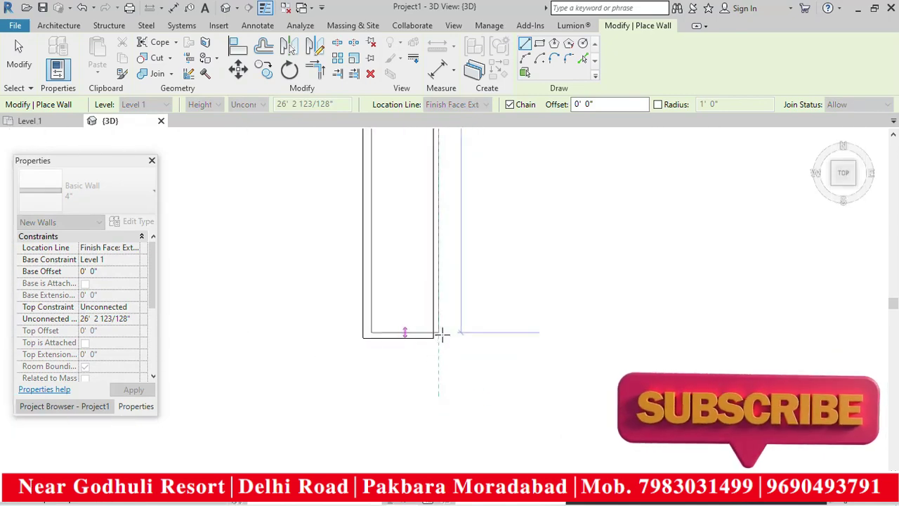
{"action": "left_click", "coordinate": [441, 338]}
{"action": "scroll", "coordinate": [444, 343], "scroll_direction": "down", "scroll_amount": 5}
{"action": "key", "text": "Escape"}
{"action": "key", "text": "Escape"}
- Draw a 4" wall from the top outer wall's inner face down to the lower corner of the long vertical partition
{"action": "scroll", "coordinate": [442, 132], "scroll_direction": "up", "scroll_amount": 10}
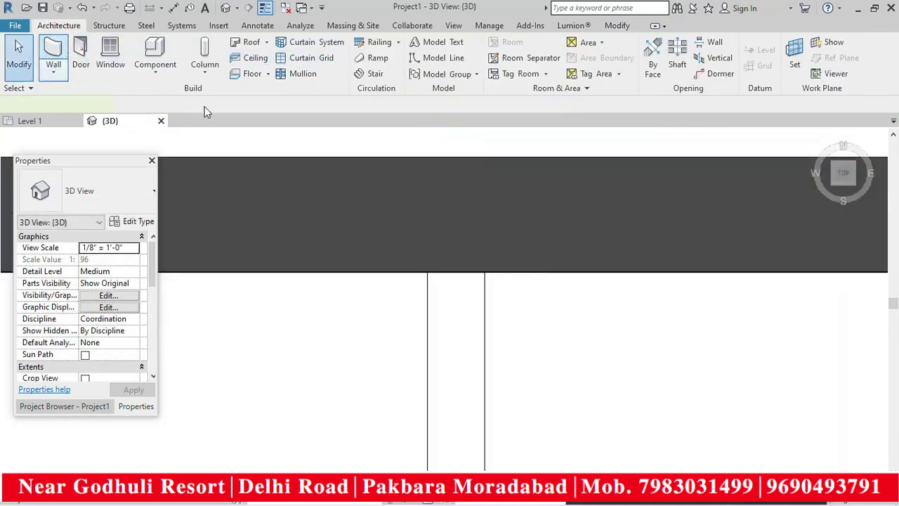
{"action": "scroll", "coordinate": [481, 250], "scroll_direction": "up", "scroll_amount": 5}
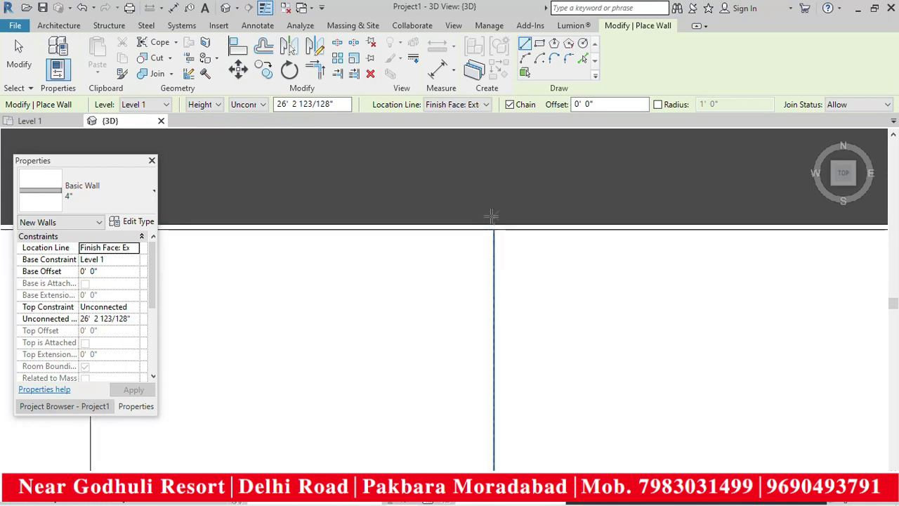
{"action": "left_click", "coordinate": [494, 225]}
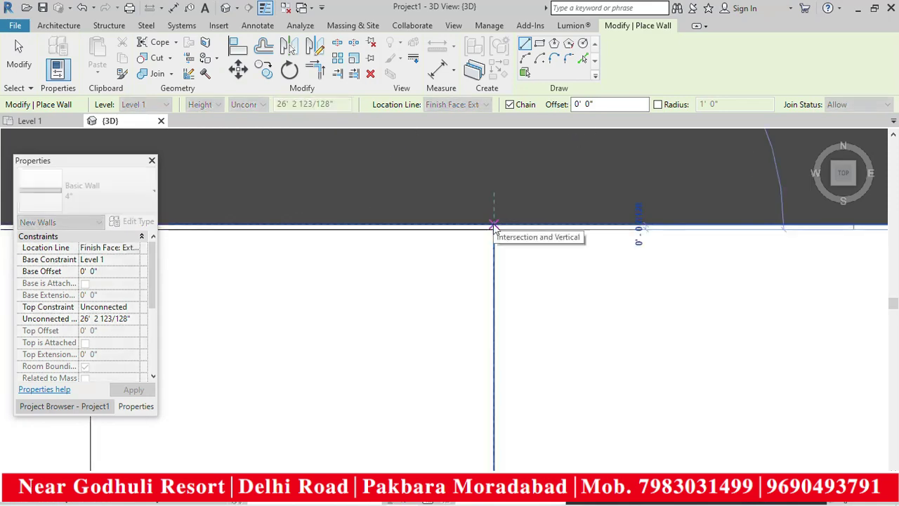
{"action": "scroll", "coordinate": [495, 245], "scroll_direction": "down", "scroll_amount": 3}
{"action": "scroll", "coordinate": [493, 246], "scroll_direction": "down", "scroll_amount": 5}
{"action": "scroll", "coordinate": [494, 305], "scroll_direction": "down", "scroll_amount": 2}
{"action": "scroll", "coordinate": [496, 302], "scroll_direction": "up", "scroll_amount": 6}
{"action": "scroll", "coordinate": [495, 372], "scroll_direction": "up", "scroll_amount": 3}
{"action": "scroll", "coordinate": [498, 349], "scroll_direction": "up", "scroll_amount": 3}
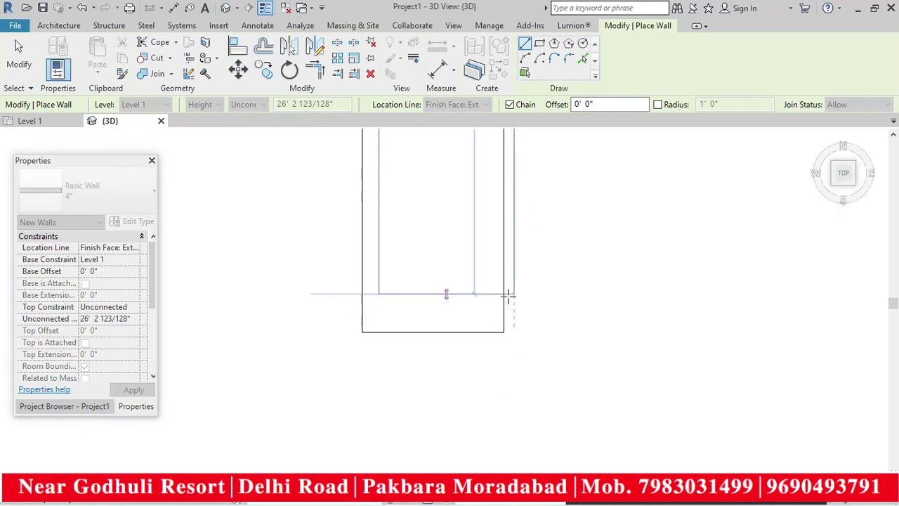
{"action": "left_click", "coordinate": [504, 334]}
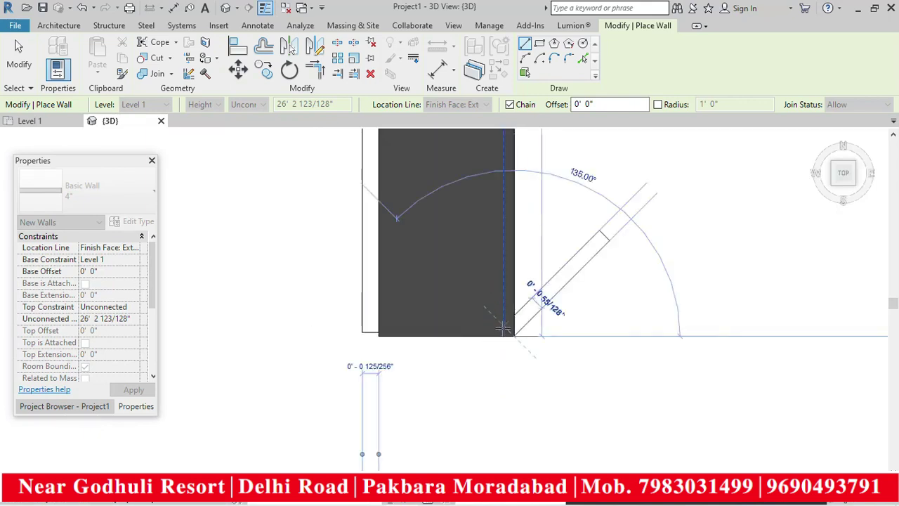
{"action": "key", "text": "Escape"}
{"action": "key", "text": "Escape"}
- Check the new vertical 4" wall against the plan lines and nudge it sideways to line up with them
{"action": "left_click", "coordinate": [510, 310]}
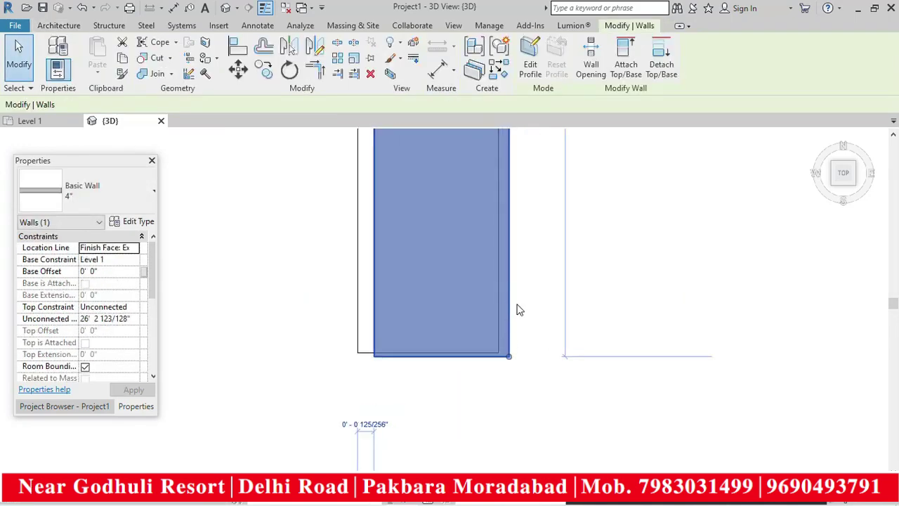
{"action": "scroll", "coordinate": [520, 334], "scroll_direction": "down", "scroll_amount": 4}
{"action": "scroll", "coordinate": [509, 342], "scroll_direction": "down", "scroll_amount": 5}
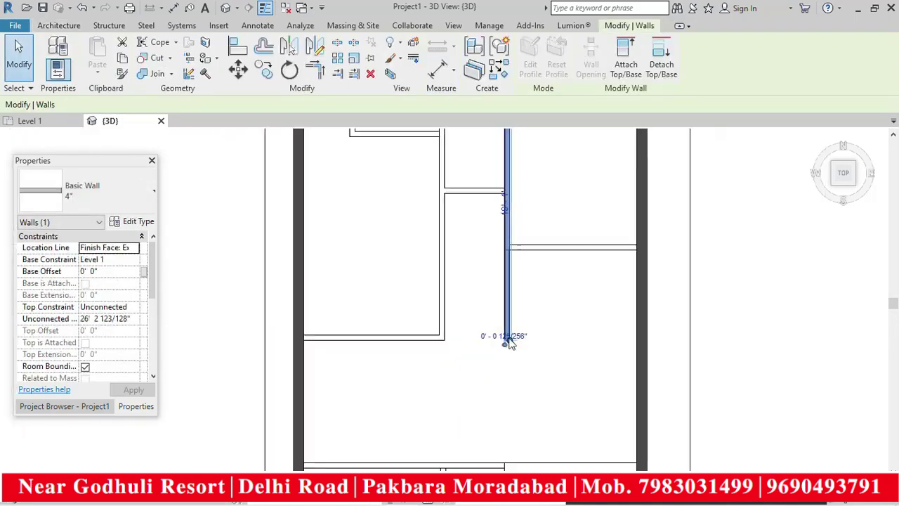
{"action": "scroll", "coordinate": [506, 135], "scroll_direction": "up", "scroll_amount": 5}
{"action": "scroll", "coordinate": [541, 219], "scroll_direction": "up", "scroll_amount": 3}
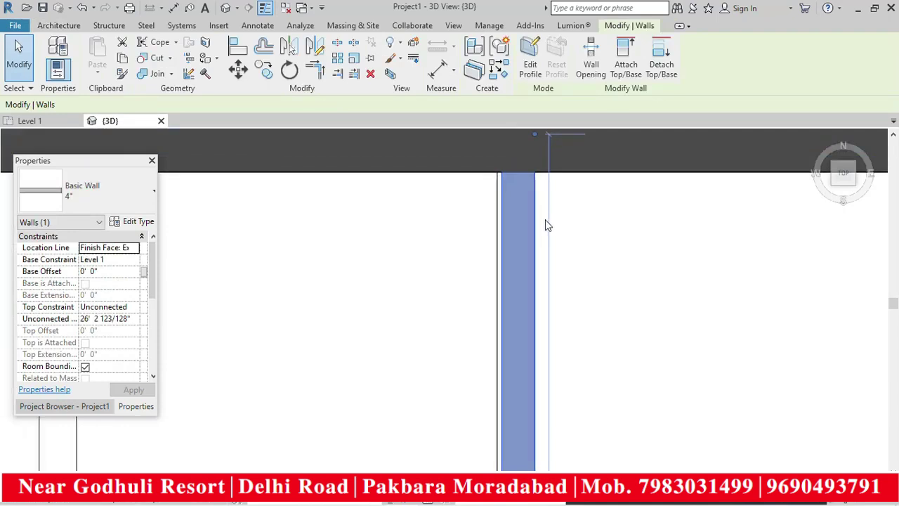
{"action": "scroll", "coordinate": [528, 212], "scroll_direction": "down", "scroll_amount": 5}
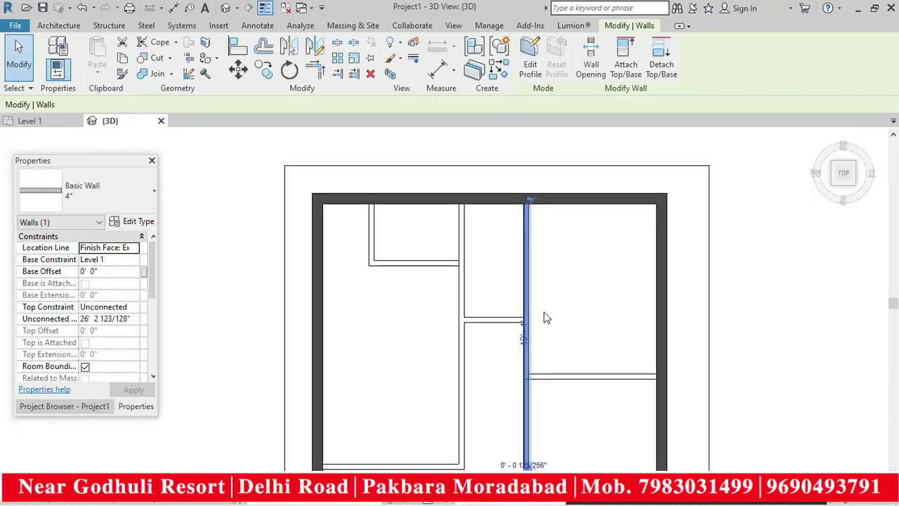
{"action": "scroll", "coordinate": [535, 358], "scroll_direction": "up", "scroll_amount": 5}
{"action": "scroll", "coordinate": [524, 355], "scroll_direction": "down", "scroll_amount": 2}
{"action": "scroll", "coordinate": [514, 439], "scroll_direction": "up", "scroll_amount": 5}
{"action": "scroll", "coordinate": [528, 357], "scroll_direction": "down", "scroll_amount": 5}
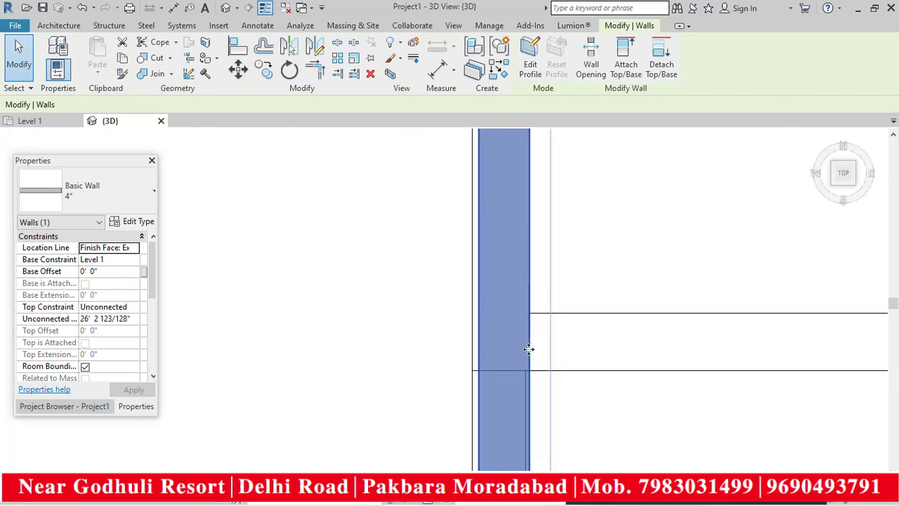
{"action": "scroll", "coordinate": [525, 313], "scroll_direction": "up", "scroll_amount": 2}
{"action": "scroll", "coordinate": [526, 361], "scroll_direction": "down", "scroll_amount": 1}
{"action": "scroll", "coordinate": [527, 394], "scroll_direction": "up", "scroll_amount": 1}
{"action": "left_click_drag", "start_coordinate": [526, 393], "coordinate": [526, 384]}
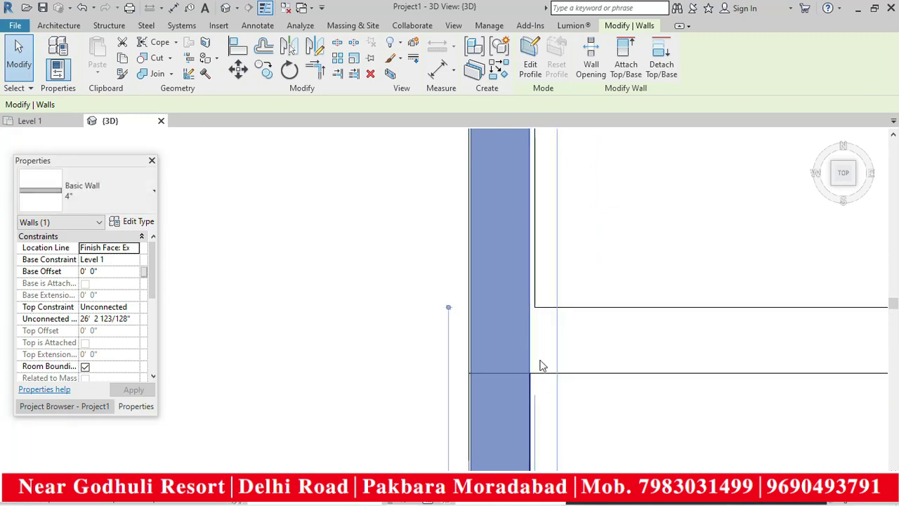
{"action": "key", "text": "Right"}
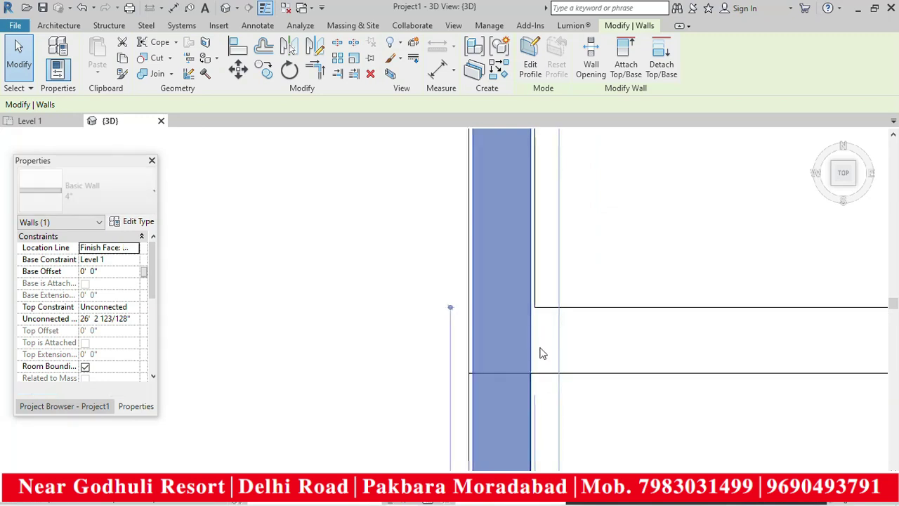
{"action": "scroll", "coordinate": [544, 336], "scroll_direction": "down", "scroll_amount": 5}
{"action": "scroll", "coordinate": [546, 310], "scroll_direction": "down", "scroll_amount": 5}
{"action": "left_click", "coordinate": [569, 272]}
- Trace the upper-right room's horizontal partition and the large left room's right and lower partitions with 4" walls
{"action": "scroll", "coordinate": [568, 279], "scroll_direction": "up", "scroll_amount": 2}
{"action": "scroll", "coordinate": [534, 307], "scroll_direction": "up", "scroll_amount": 2}
{"action": "scroll", "coordinate": [533, 304], "scroll_direction": "down", "scroll_amount": 1}
{"action": "scroll", "coordinate": [532, 309], "scroll_direction": "up", "scroll_amount": 3}
{"action": "scroll", "coordinate": [516, 340], "scroll_direction": "down", "scroll_amount": 4}
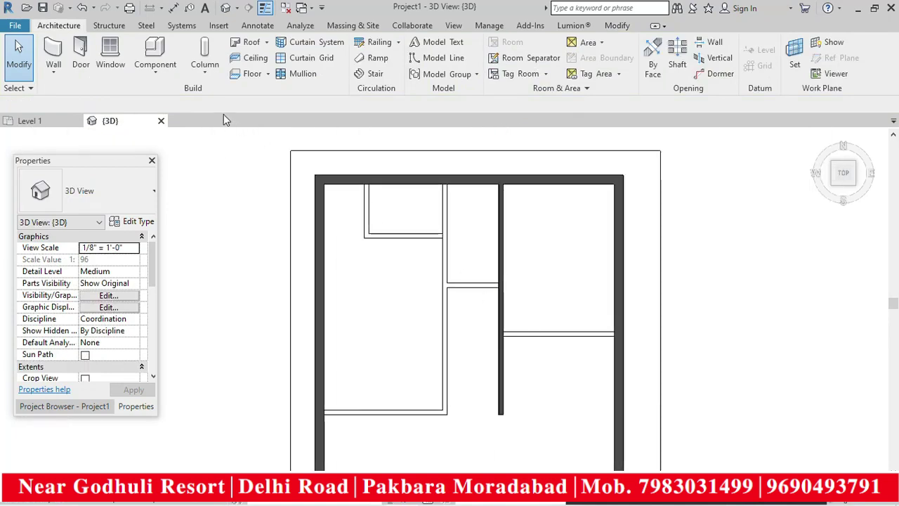
{"action": "left_click", "coordinate": [49, 55]}
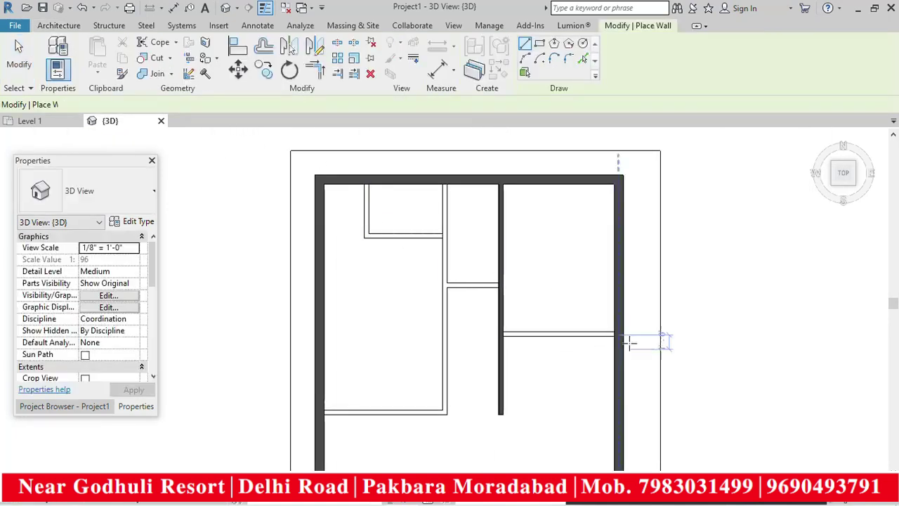
{"action": "scroll", "coordinate": [618, 323], "scroll_direction": "up", "scroll_amount": 4}
{"action": "scroll", "coordinate": [393, 309], "scroll_direction": "down", "scroll_amount": 5}
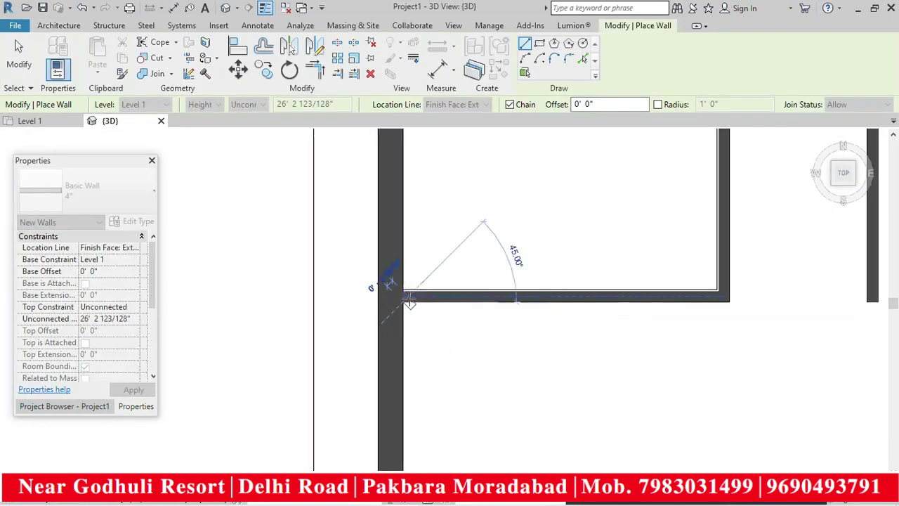
{"action": "key", "text": "Escape"}
- Trace the small upper-left room's lower and left partitions with 4" walls, ending at the top outer wall
{"action": "scroll", "coordinate": [450, 205], "scroll_direction": "up", "scroll_amount": 4}
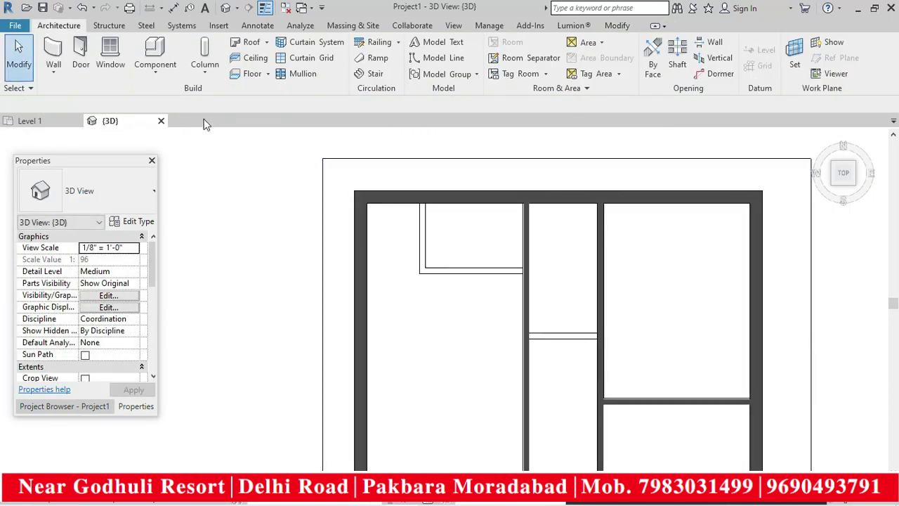
{"action": "scroll", "coordinate": [453, 212], "scroll_direction": "up", "scroll_amount": 2}
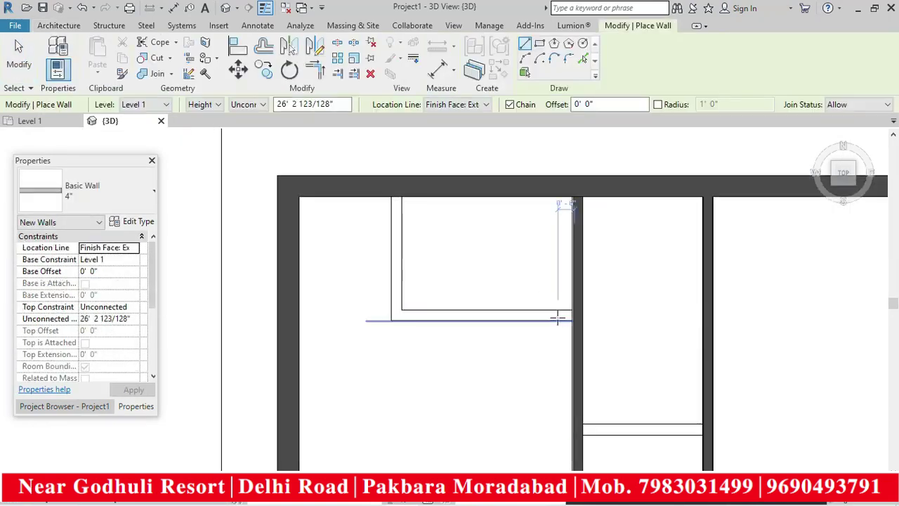
{"action": "scroll", "coordinate": [562, 318], "scroll_direction": "up", "scroll_amount": 3}
{"action": "left_click", "coordinate": [583, 324]}
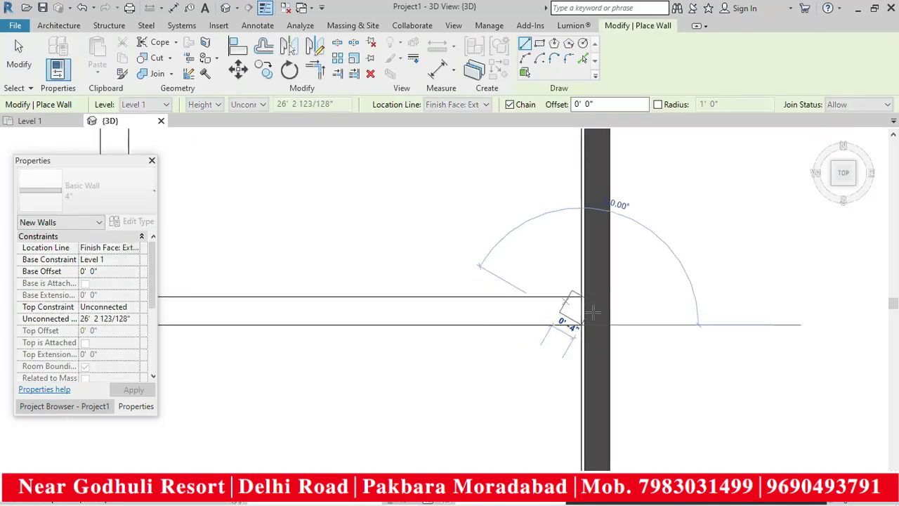
{"action": "scroll", "coordinate": [558, 309], "scroll_direction": "down", "scroll_amount": 2}
{"action": "scroll", "coordinate": [477, 311], "scroll_direction": "up", "scroll_amount": 3}
{"action": "scroll", "coordinate": [483, 316], "scroll_direction": "up", "scroll_amount": 2}
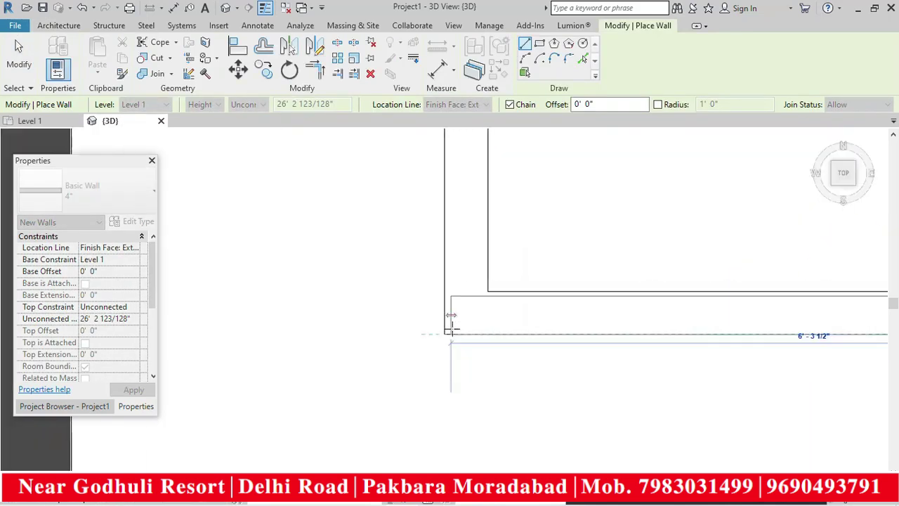
{"action": "scroll", "coordinate": [454, 261], "scroll_direction": "down", "scroll_amount": 3}
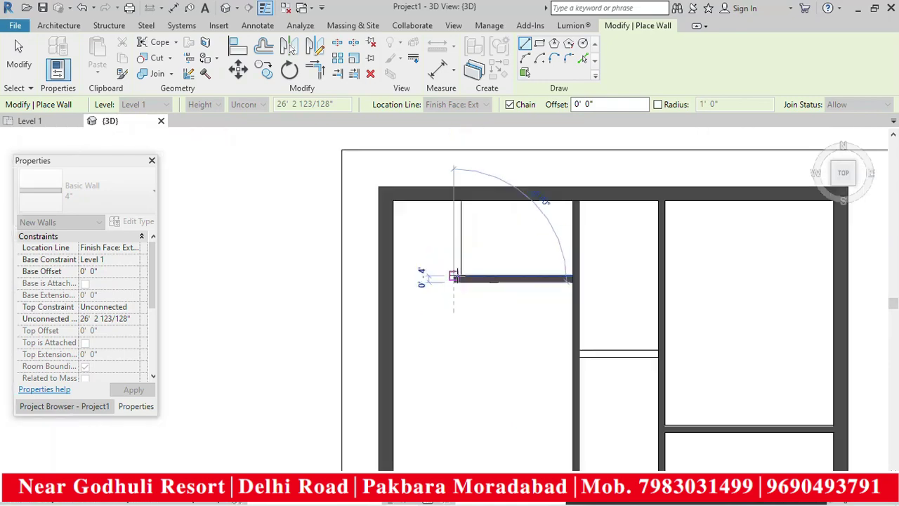
{"action": "scroll", "coordinate": [467, 243], "scroll_direction": "up", "scroll_amount": 3}
{"action": "scroll", "coordinate": [456, 225], "scroll_direction": "up", "scroll_amount": 2}
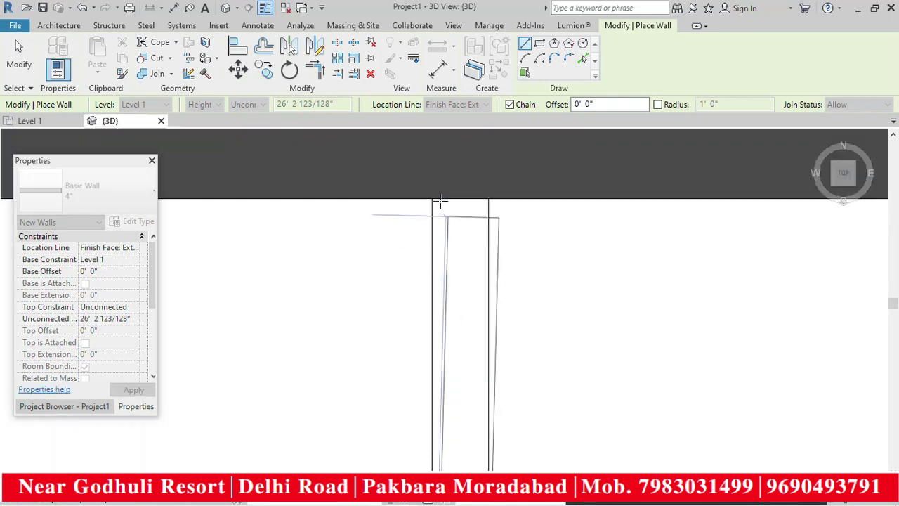
{"action": "left_click", "coordinate": [432, 199]}
{"action": "scroll", "coordinate": [446, 228], "scroll_direction": "down", "scroll_amount": 3}
{"action": "scroll", "coordinate": [452, 232], "scroll_direction": "down", "scroll_amount": 3}
{"action": "key", "text": "Escape"}
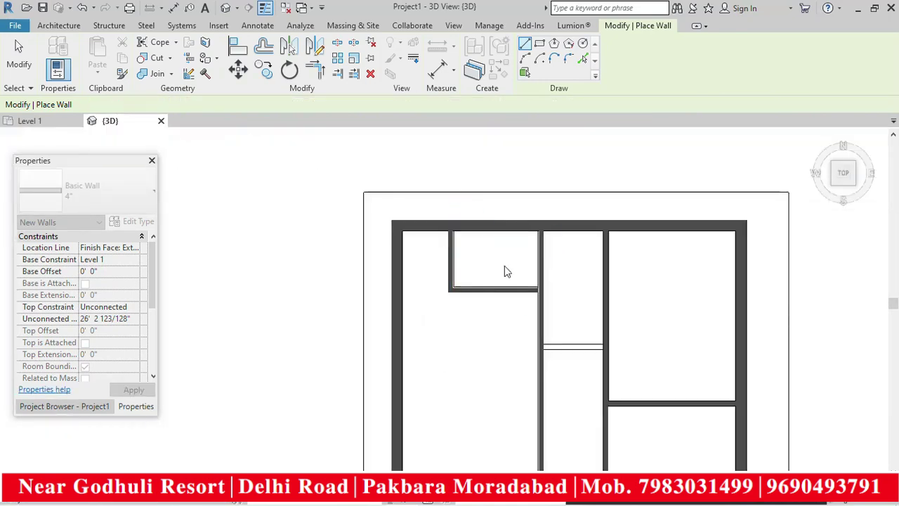
- Draw a 4" wall about 4'-3" long along the short horizontal partition between the two long vertical partitions
{"action": "scroll", "coordinate": [578, 345], "scroll_direction": "up", "scroll_amount": 1}
{"action": "scroll", "coordinate": [491, 294], "scroll_direction": "up", "scroll_amount": 3}
{"action": "scroll", "coordinate": [535, 320], "scroll_direction": "up", "scroll_amount": 2}
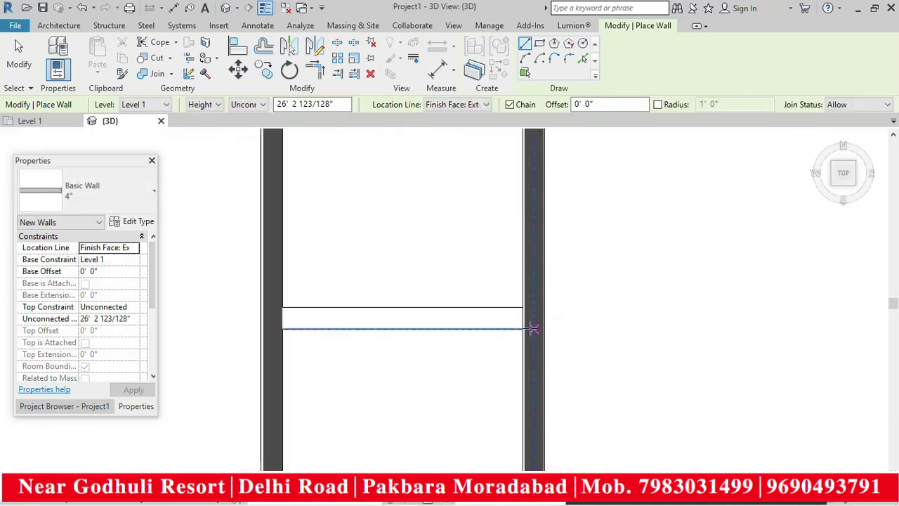
{"action": "scroll", "coordinate": [534, 318], "scroll_direction": "up", "scroll_amount": 4}
{"action": "left_click", "coordinate": [534, 316]}
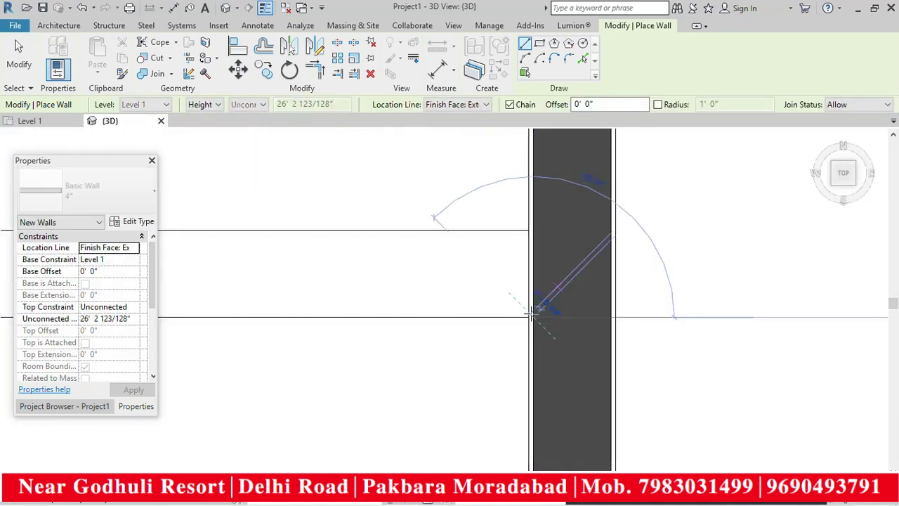
{"action": "scroll", "coordinate": [532, 313], "scroll_direction": "down", "scroll_amount": 3}
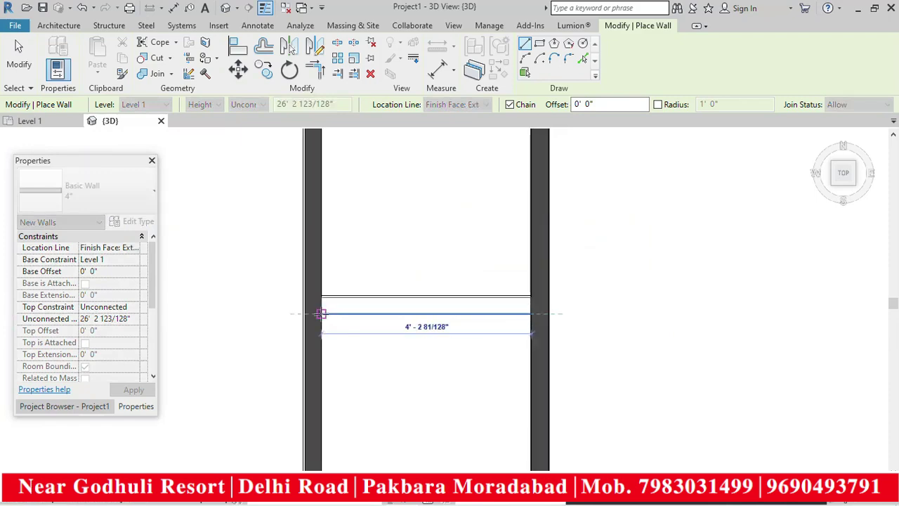
{"action": "left_click", "coordinate": [321, 314]}
{"action": "scroll", "coordinate": [384, 300], "scroll_direction": "down", "scroll_amount": 4}
{"action": "key", "text": "Escape"}
{"action": "key", "text": "Escape"}
- Draw a 4" wall about 14'-7" long along the lower rooms' bottom partition line, ending at the left outer wall
{"action": "scroll", "coordinate": [386, 301], "scroll_direction": "up", "scroll_amount": 4}
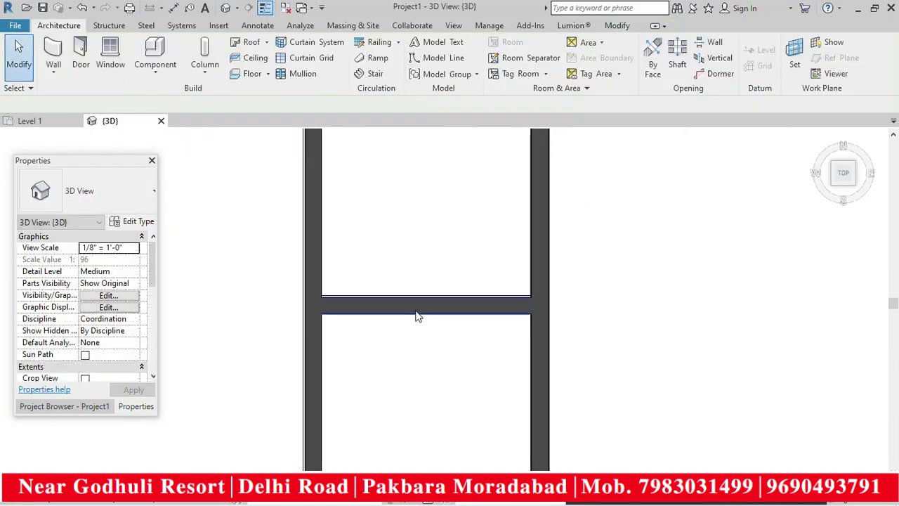
{"action": "scroll", "coordinate": [414, 318], "scroll_direction": "down", "scroll_amount": 5}
{"action": "scroll", "coordinate": [437, 422], "scroll_direction": "up", "scroll_amount": 4}
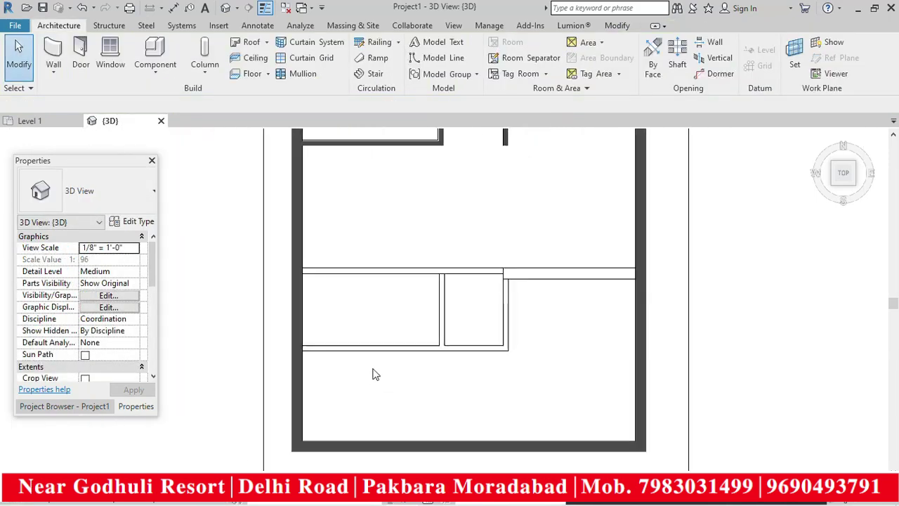
{"action": "left_click", "coordinate": [54, 50]}
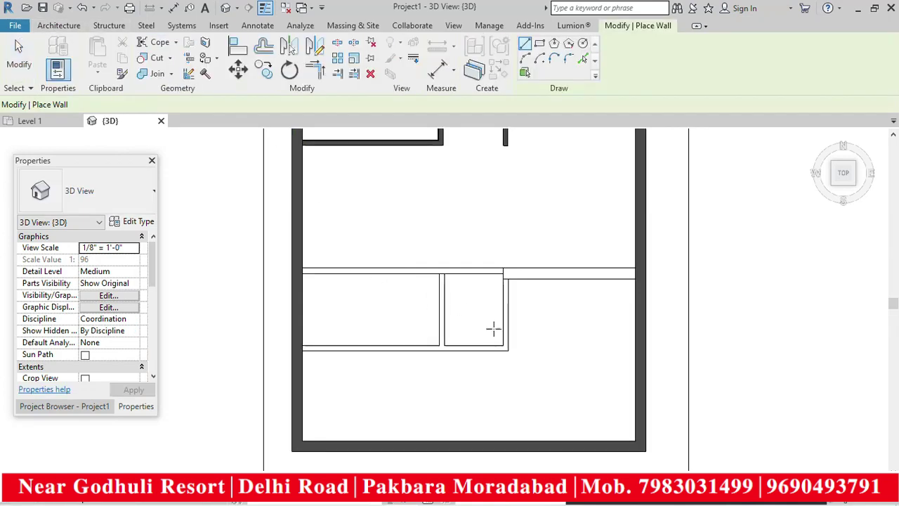
{"action": "left_click", "coordinate": [507, 279]}
{"action": "scroll", "coordinate": [508, 347], "scroll_direction": "up", "scroll_amount": 2}
{"action": "left_click", "coordinate": [507, 351]}
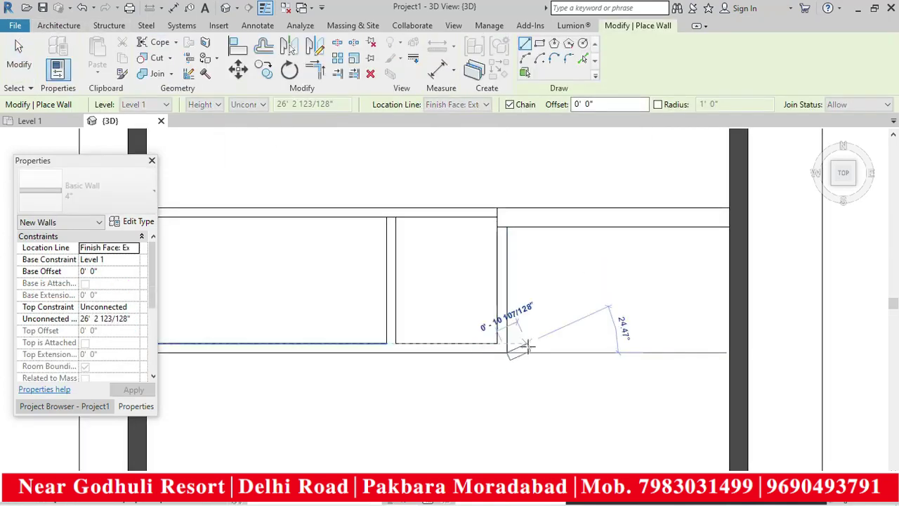
{"action": "scroll", "coordinate": [523, 359], "scroll_direction": "down", "scroll_amount": 5}
{"action": "scroll", "coordinate": [435, 354], "scroll_direction": "up", "scroll_amount": 4}
{"action": "scroll", "coordinate": [436, 356], "scroll_direction": "up", "scroll_amount": 4}
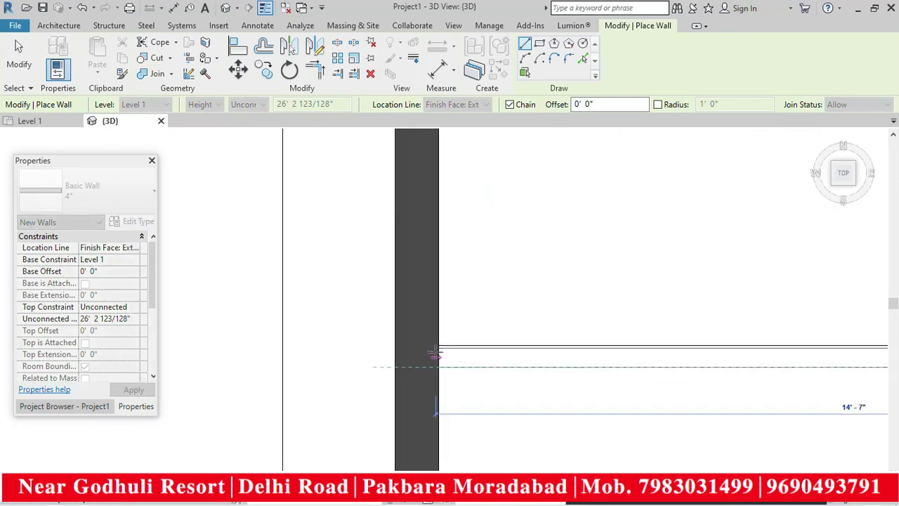
{"action": "left_click", "coordinate": [437, 379]}
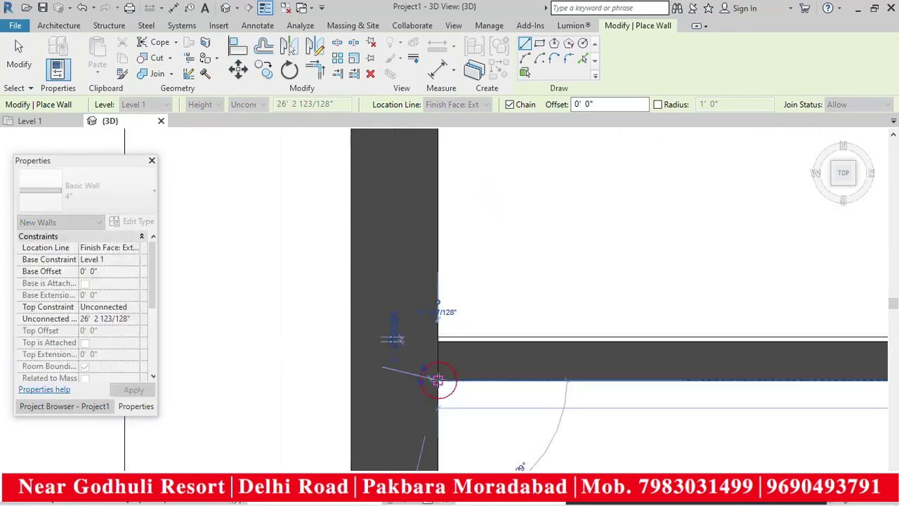
- Trace the lower rooms' upper partition line with a 4" wall from its right end to the left outer wall
{"action": "scroll", "coordinate": [415, 359], "scroll_direction": "down", "scroll_amount": 5}
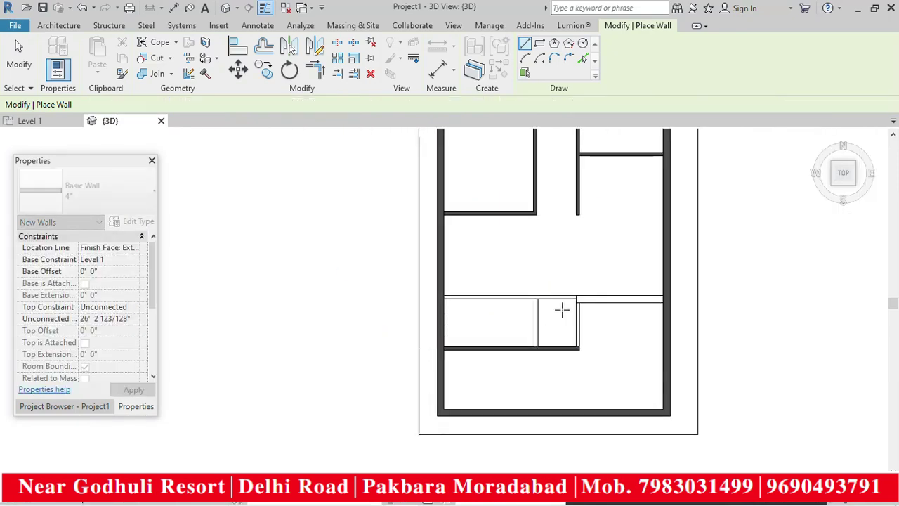
{"action": "scroll", "coordinate": [560, 311], "scroll_direction": "up", "scroll_amount": 5}
{"action": "left_click", "coordinate": [578, 306]}
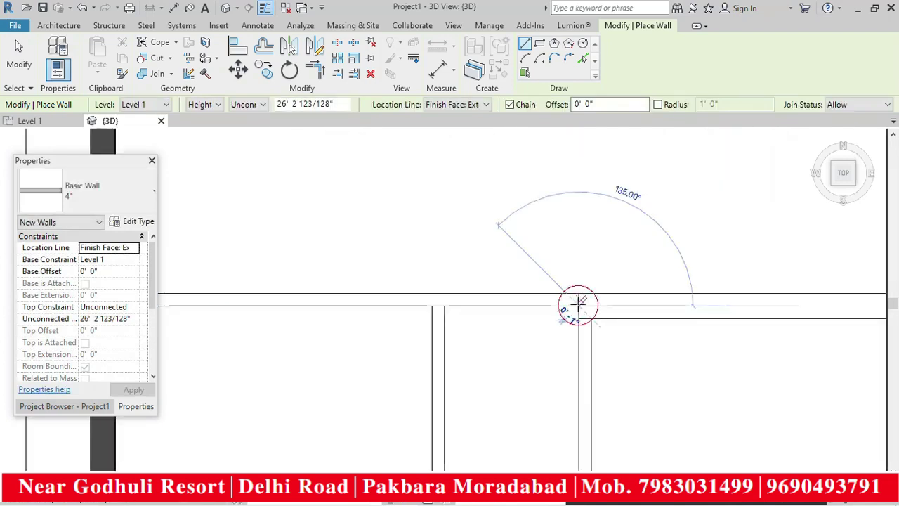
{"action": "scroll", "coordinate": [546, 302], "scroll_direction": "down", "scroll_amount": 3}
{"action": "scroll", "coordinate": [444, 305], "scroll_direction": "up", "scroll_amount": 5}
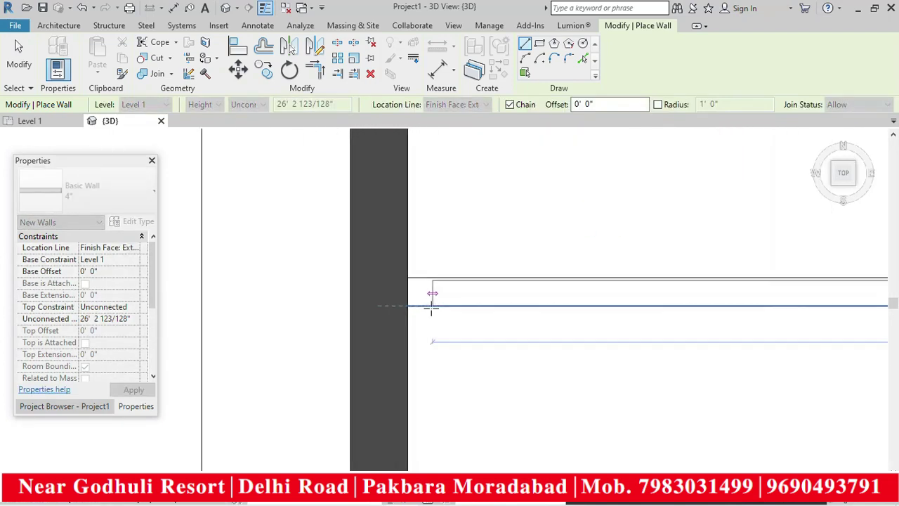
{"action": "left_click", "coordinate": [412, 303]}
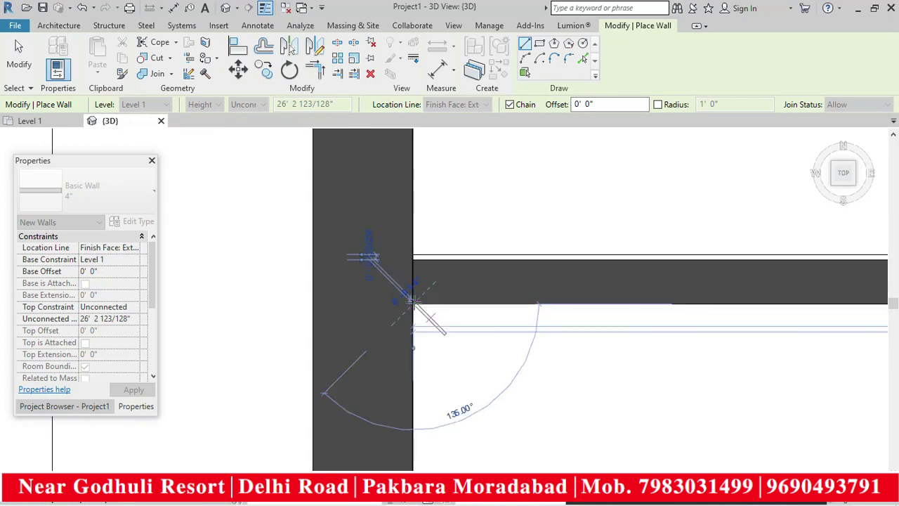
{"action": "scroll", "coordinate": [421, 295], "scroll_direction": "down", "scroll_amount": 4}
{"action": "key", "text": "Escape"}
{"action": "scroll", "coordinate": [568, 340], "scroll_direction": "up", "scroll_amount": 6}
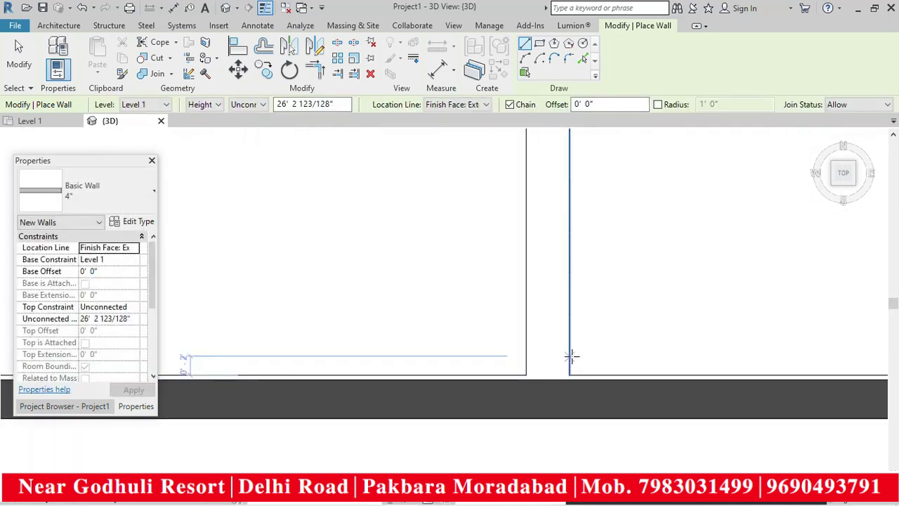
{"action": "scroll", "coordinate": [571, 372], "scroll_direction": "up", "scroll_amount": 2}
{"action": "left_click", "coordinate": [568, 379]}
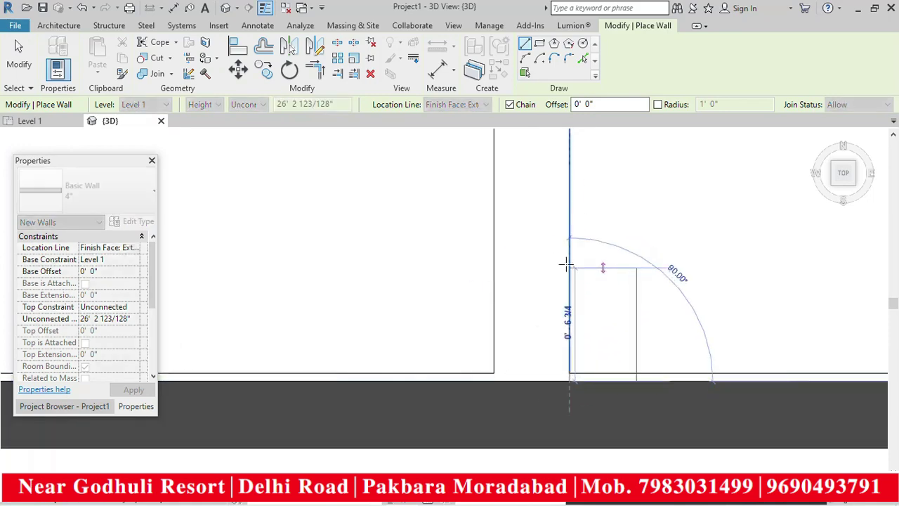
{"action": "scroll", "coordinate": [568, 267], "scroll_direction": "down", "scroll_amount": 1}
{"action": "scroll", "coordinate": [568, 266], "scroll_direction": "down", "scroll_amount": 2}
{"action": "key", "text": "Escape"}
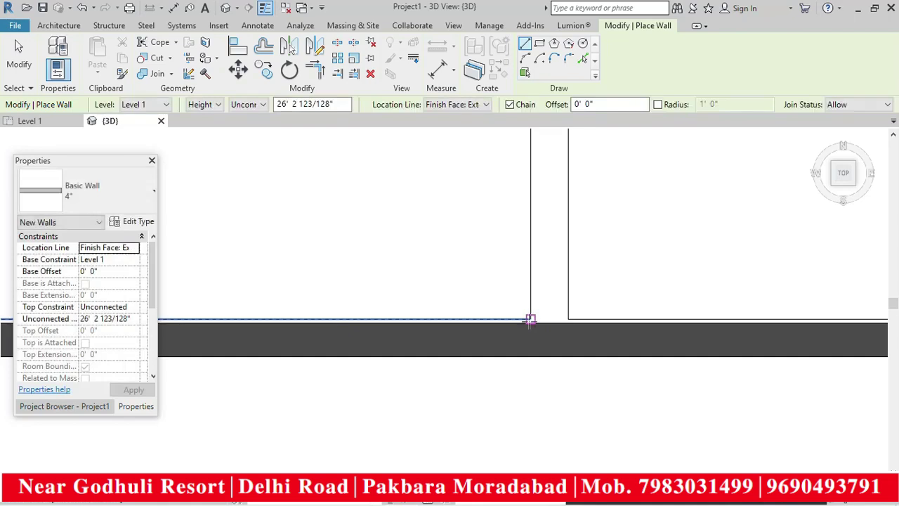
- Draw a 4" wall about 5'-2" long along the vertical partition between the two small lower rooms, up to their upper partition
{"action": "left_click", "coordinate": [530, 319]}
{"action": "scroll", "coordinate": [538, 303], "scroll_direction": "down", "scroll_amount": 4}
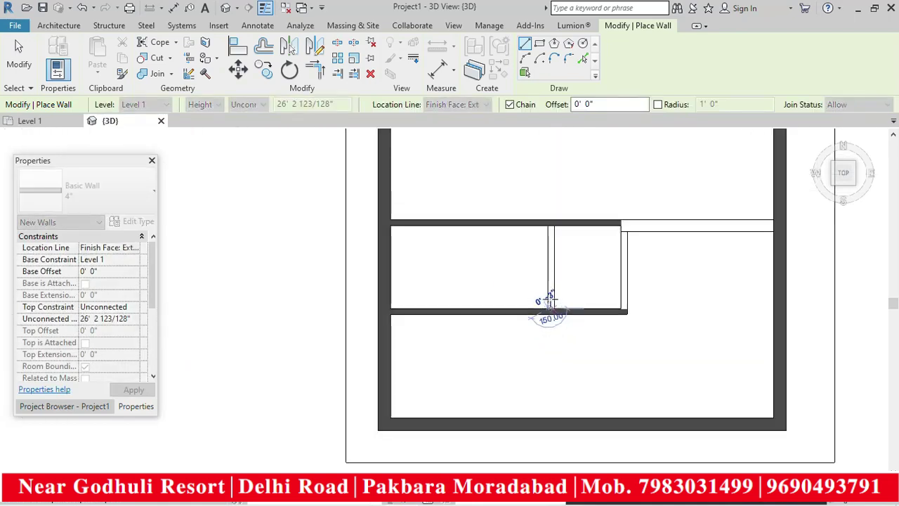
{"action": "scroll", "coordinate": [538, 241], "scroll_direction": "up", "scroll_amount": 6}
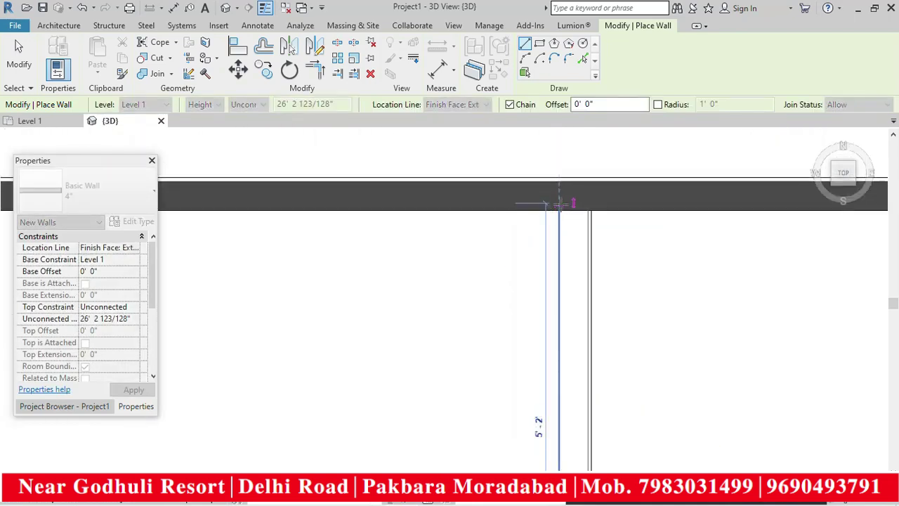
{"action": "left_click", "coordinate": [558, 210]}
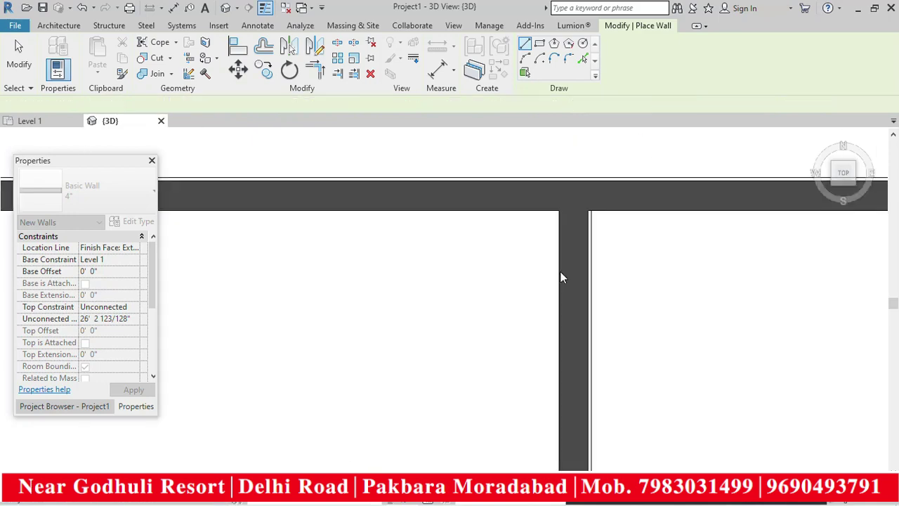
{"action": "scroll", "coordinate": [509, 282], "scroll_direction": "down", "scroll_amount": 4}
- Trace the right vertical partition of the small lower room with a 4" wall from its lower corner upward, and end wall placement
{"action": "scroll", "coordinate": [610, 334], "scroll_direction": "up", "scroll_amount": 5}
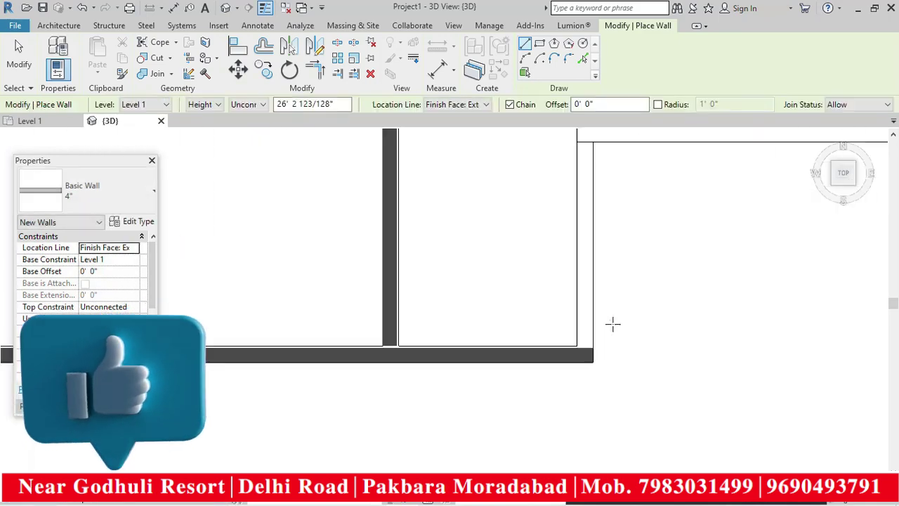
{"action": "scroll", "coordinate": [583, 374], "scroll_direction": "up", "scroll_amount": 1}
{"action": "left_click", "coordinate": [573, 356]}
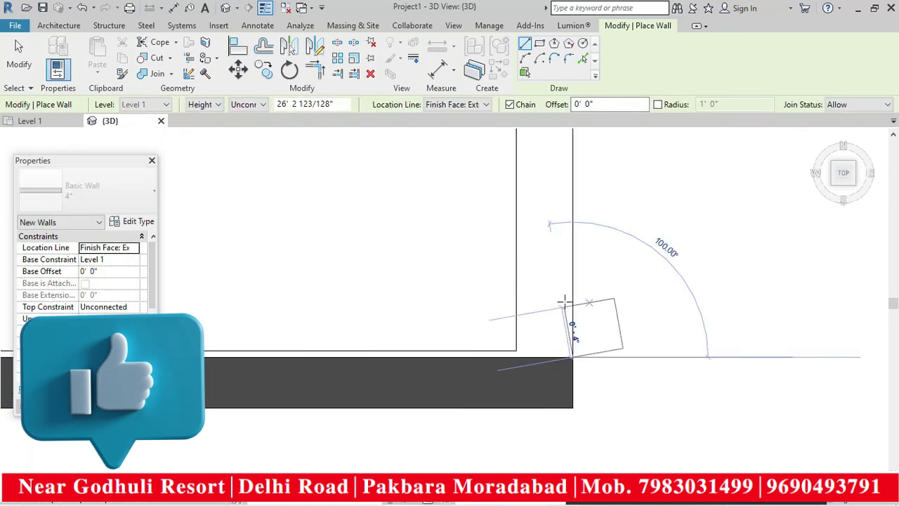
{"action": "key", "text": "Escape"}
{"action": "left_click", "coordinate": [515, 352]}
{"action": "scroll", "coordinate": [520, 355], "scroll_direction": "down", "scroll_amount": 3}
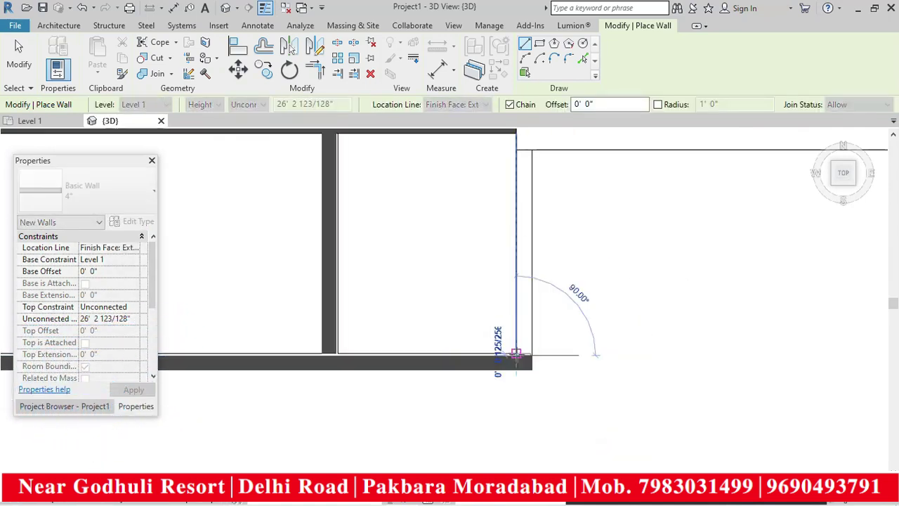
{"action": "left_click", "coordinate": [516, 200]}
{"action": "scroll", "coordinate": [516, 224], "scroll_direction": "down", "scroll_amount": 3}
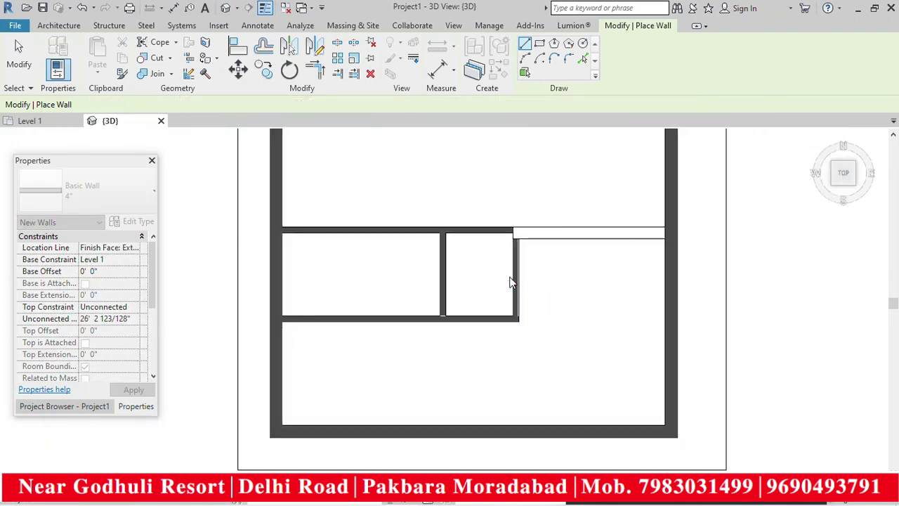
{"action": "key", "text": "Escape"}
{"action": "key", "text": "Escape"}
{"action": "scroll", "coordinate": [505, 288], "scroll_direction": "down", "scroll_amount": 3}
{"action": "scroll", "coordinate": [551, 254], "scroll_direction": "up", "scroll_amount": 2}
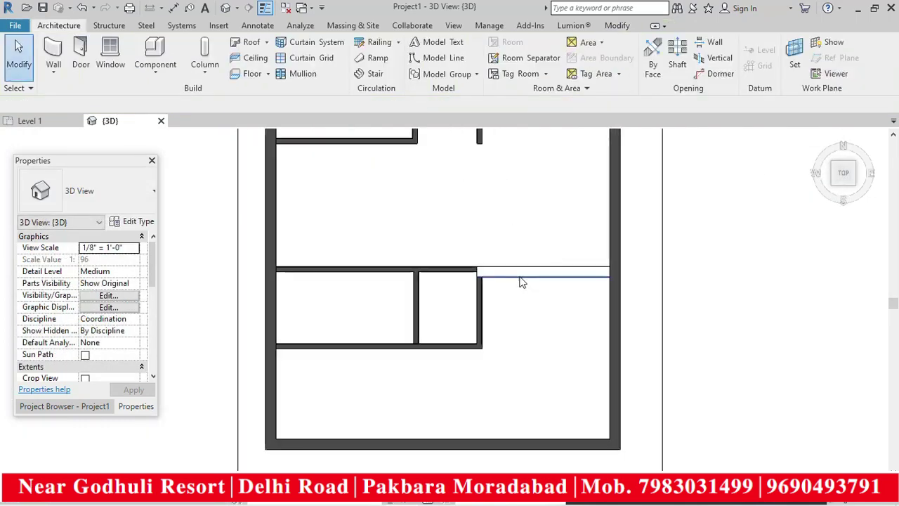
{"action": "scroll", "coordinate": [527, 277], "scroll_direction": "down", "scroll_amount": 4}
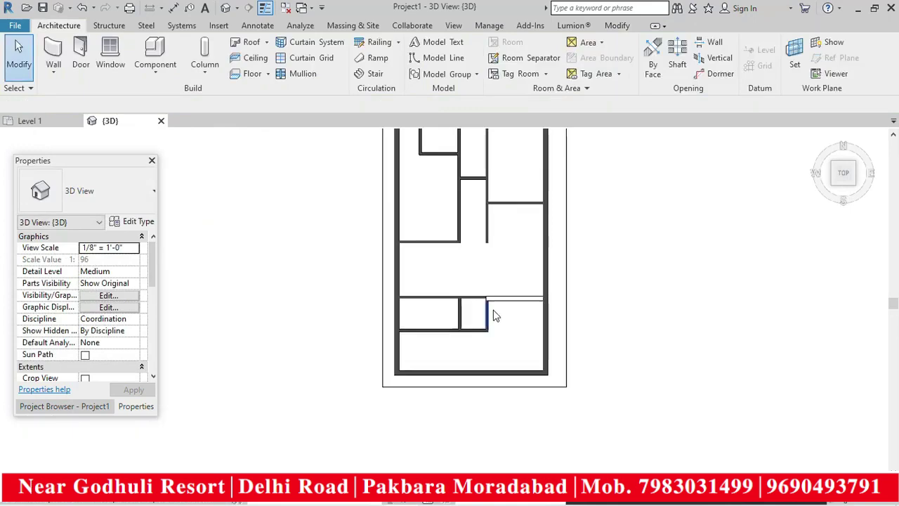
- Draw a wall of type 9" wall along the remaining horizontal partition line from the right outer wall to the small lower room's corner
{"action": "left_click", "coordinate": [53, 56]}
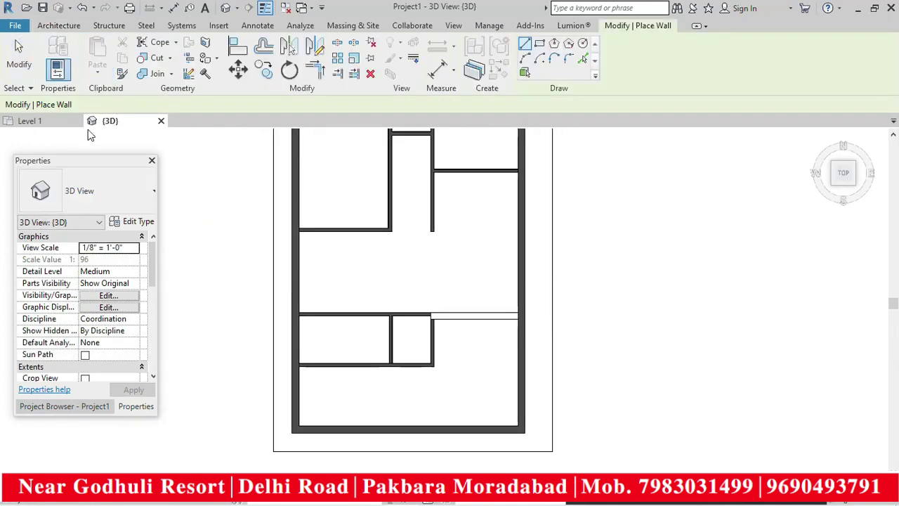
{"action": "left_click", "coordinate": [130, 222]}
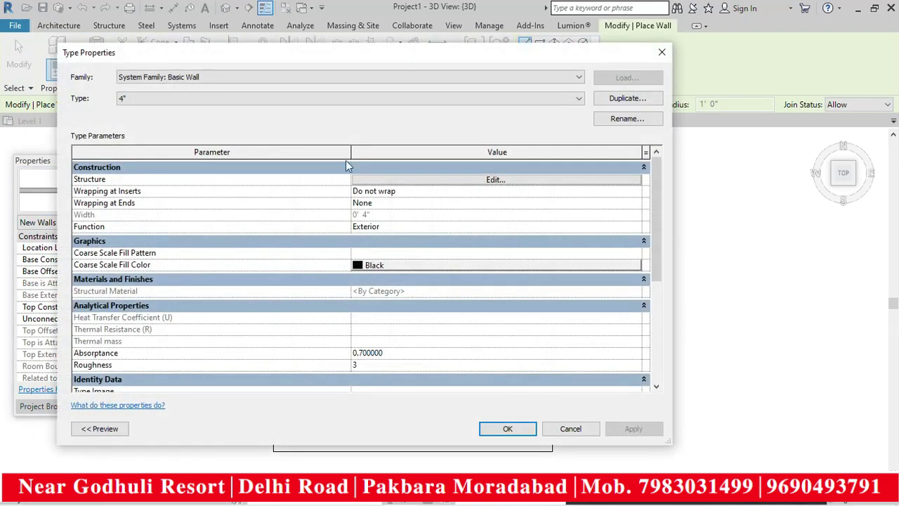
{"action": "left_click", "coordinate": [662, 54]}
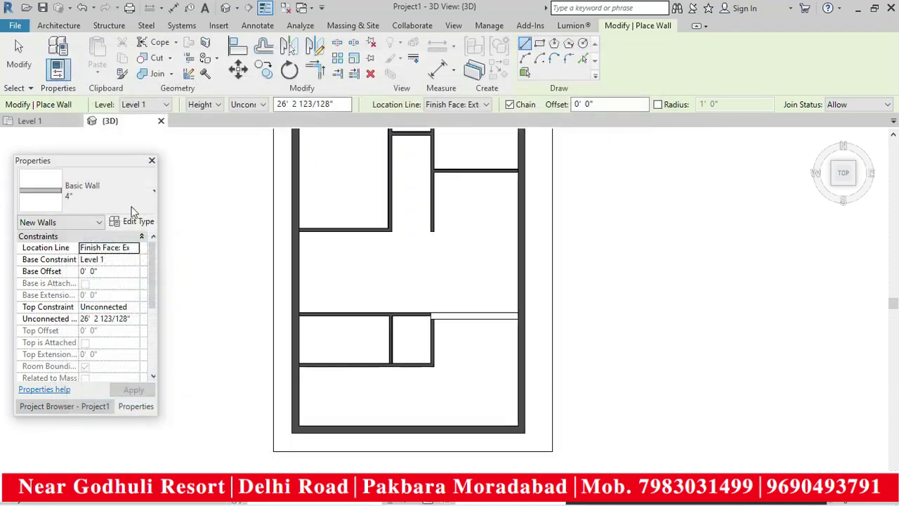
{"action": "left_click", "coordinate": [107, 195]}
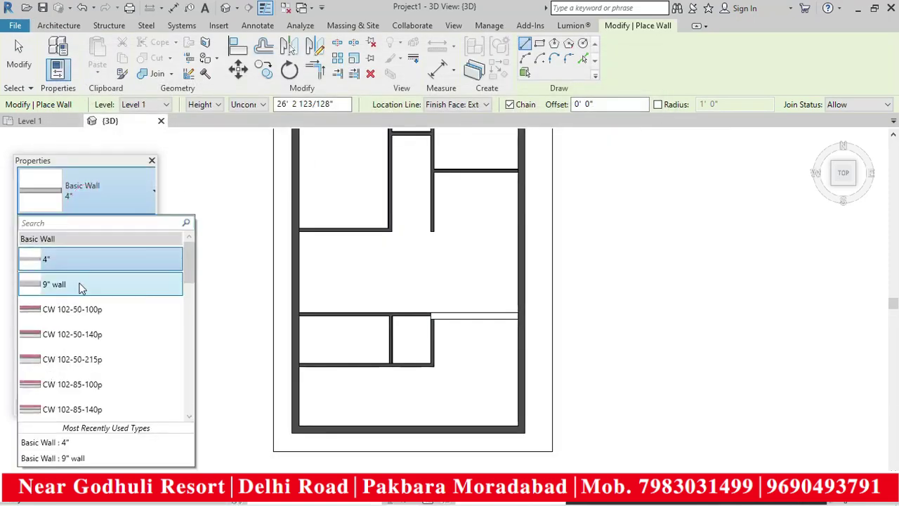
{"action": "left_click", "coordinate": [54, 283]}
{"action": "scroll", "coordinate": [521, 325], "scroll_direction": "up", "scroll_amount": 3}
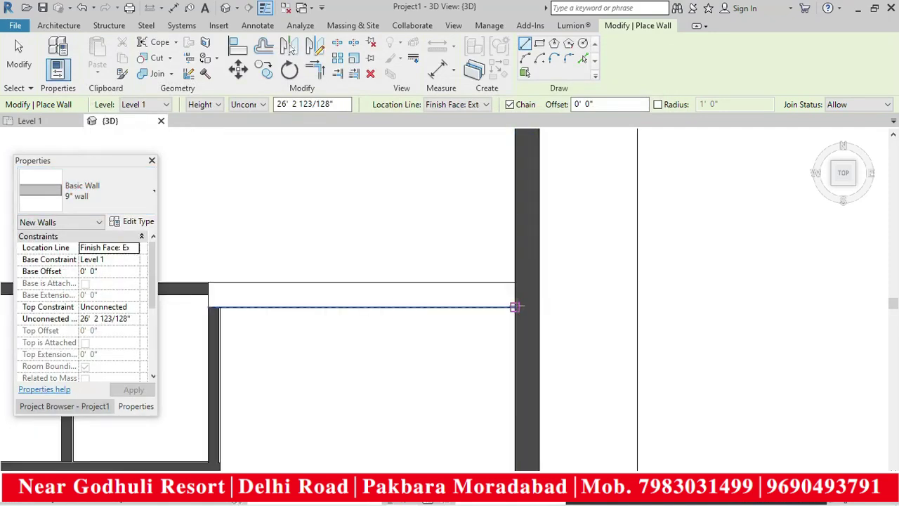
{"action": "left_click", "coordinate": [518, 304]}
{"action": "scroll", "coordinate": [404, 303], "scroll_direction": "up", "scroll_amount": 2}
{"action": "scroll", "coordinate": [379, 301], "scroll_direction": "down", "scroll_amount": 2}
{"action": "scroll", "coordinate": [297, 304], "scroll_direction": "up", "scroll_amount": 2}
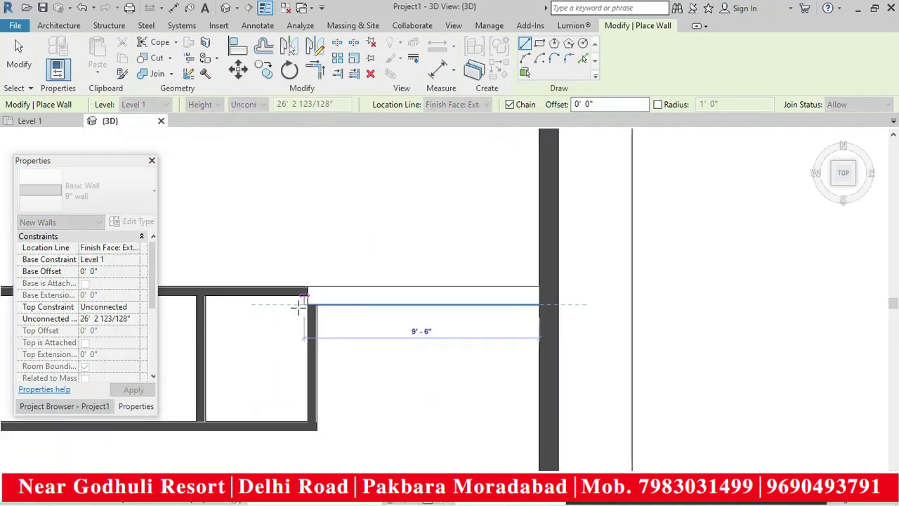
{"action": "left_click", "coordinate": [307, 304]}
{"action": "scroll", "coordinate": [316, 304], "scroll_direction": "down", "scroll_amount": 5}
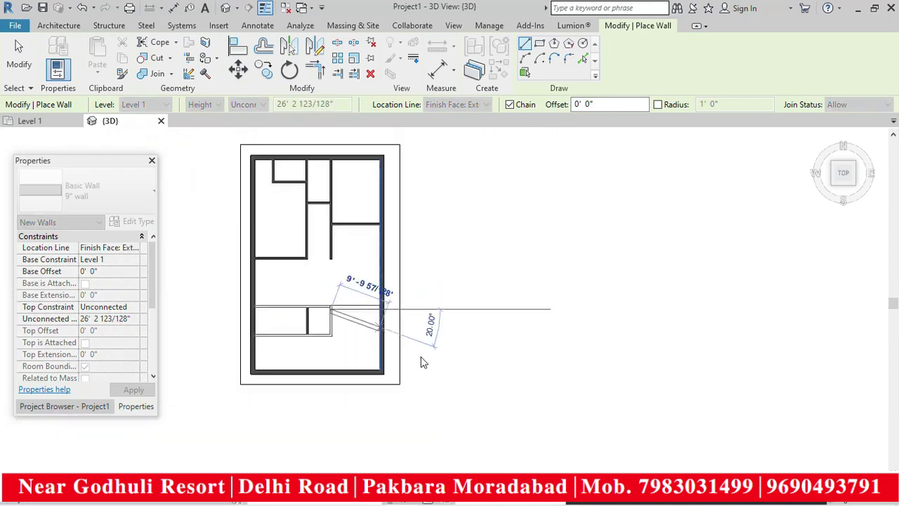
{"action": "key", "text": "Escape"}
{"action": "key", "text": "Escape"}
- Examine the traced walls in an isometric 3D view and from the front against the level lines
{"action": "scroll", "coordinate": [383, 342], "scroll_direction": "down", "scroll_amount": 3}
{"action": "scroll", "coordinate": [403, 349], "scroll_direction": "down", "scroll_amount": 5}
{"action": "scroll", "coordinate": [443, 344], "scroll_direction": "up", "scroll_amount": 2}
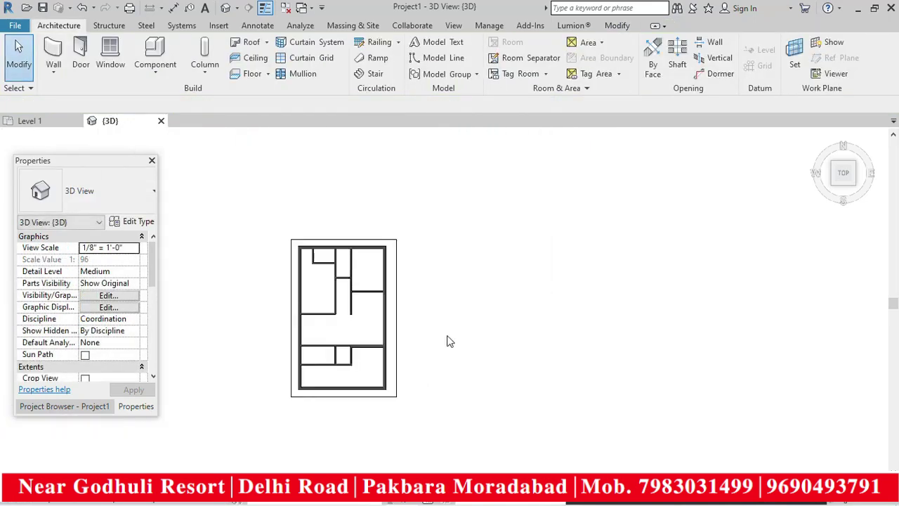
{"action": "middle_click_drag", "start_coordinate": [511, 405], "coordinate": [438, 311], "text": "shift"}
{"action": "scroll", "coordinate": [441, 302], "scroll_direction": "down", "scroll_amount": 4}
{"action": "scroll", "coordinate": [357, 310], "scroll_direction": "up", "scroll_amount": 4}
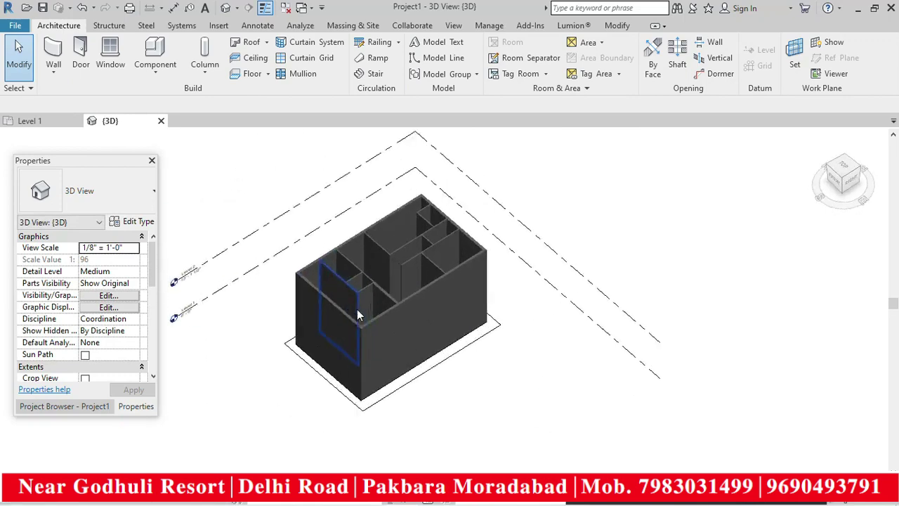
{"action": "scroll", "coordinate": [453, 297], "scroll_direction": "down", "scroll_amount": 4}
{"action": "scroll", "coordinate": [414, 309], "scroll_direction": "up", "scroll_amount": 5}
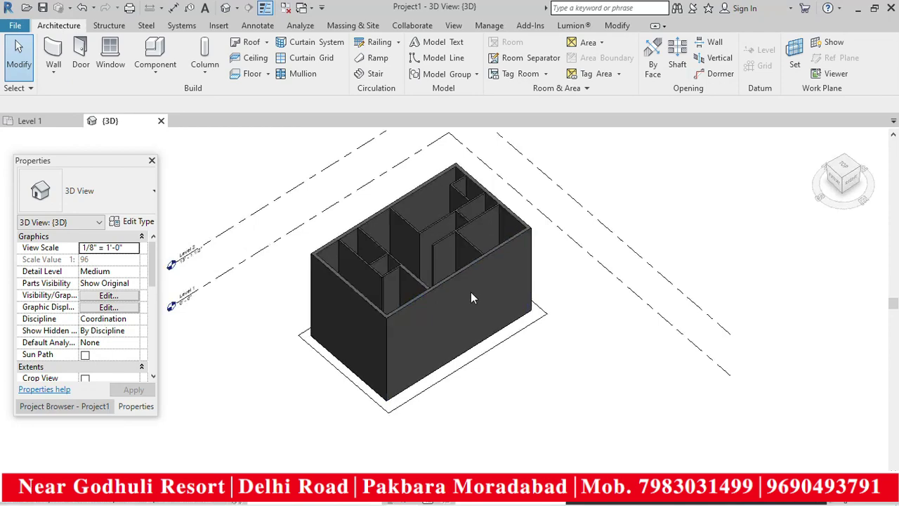
{"action": "scroll", "coordinate": [470, 292], "scroll_direction": "down", "scroll_amount": 3}
{"action": "scroll", "coordinate": [455, 299], "scroll_direction": "up", "scroll_amount": 2}
{"action": "scroll", "coordinate": [460, 307], "scroll_direction": "down", "scroll_amount": 2}
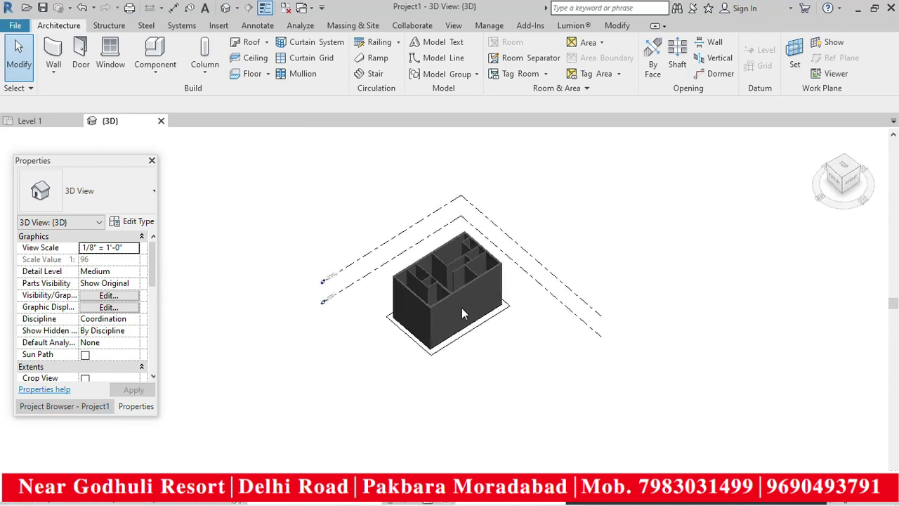
{"action": "scroll", "coordinate": [472, 320], "scroll_direction": "up", "scroll_amount": 2}
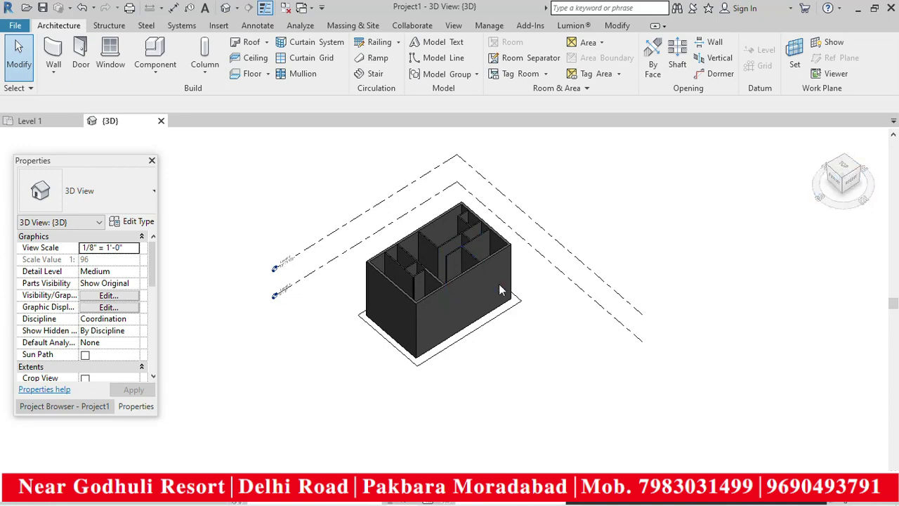
{"action": "scroll", "coordinate": [414, 285], "scroll_direction": "up", "scroll_amount": 2}
{"action": "scroll", "coordinate": [421, 280], "scroll_direction": "up", "scroll_amount": 1}
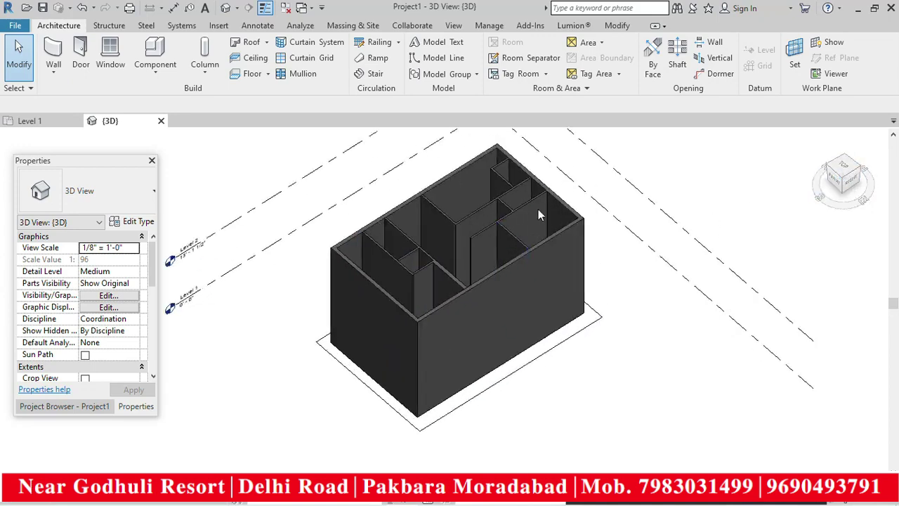
{"action": "scroll", "coordinate": [487, 257], "scroll_direction": "down", "scroll_amount": 2}
{"action": "scroll", "coordinate": [482, 265], "scroll_direction": "up", "scroll_amount": 2}
{"action": "scroll", "coordinate": [482, 265], "scroll_direction": "down", "scroll_amount": 2}
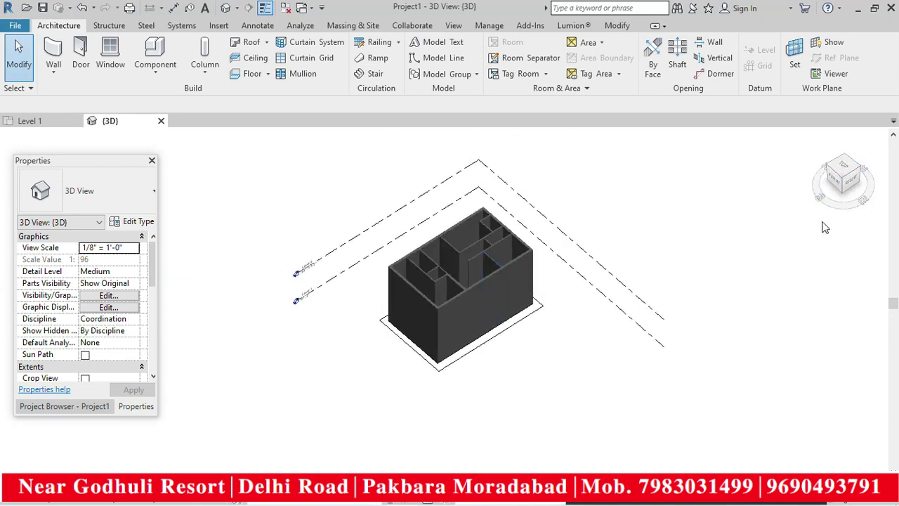
{"action": "left_click", "coordinate": [838, 183]}
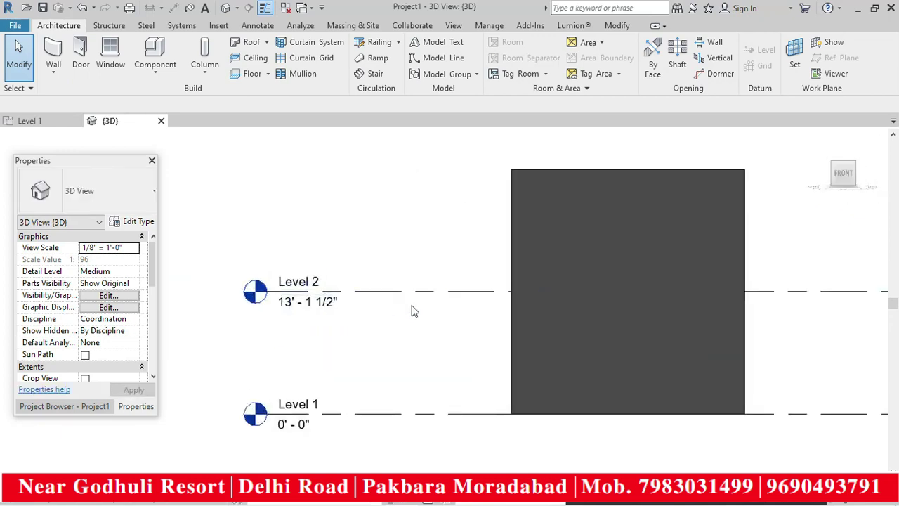
{"action": "scroll", "coordinate": [413, 309], "scroll_direction": "down", "scroll_amount": 2}
- Switch to the AutoCAD drawing 4 pm cl;asss.dwg and examine the height dimensions of its front elevation
{"action": "mouse_move", "coordinate": [377, 500]}
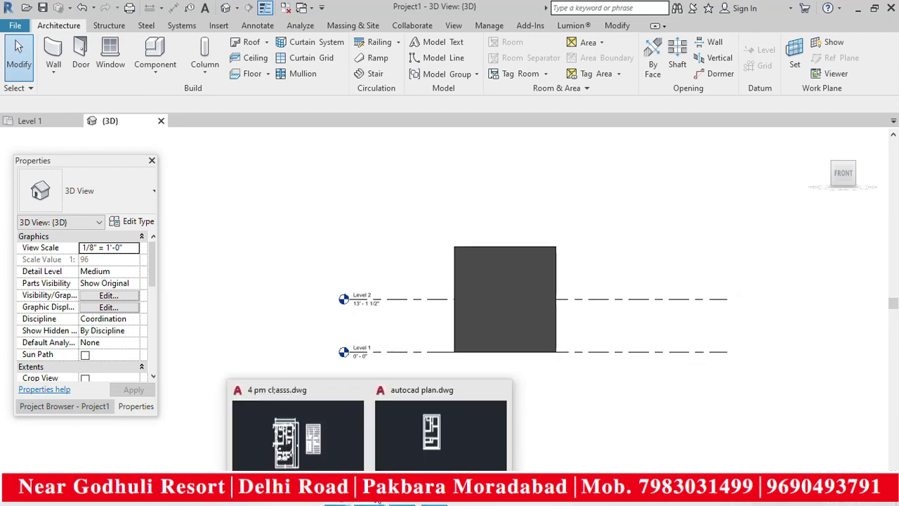
{"action": "left_click", "coordinate": [333, 456]}
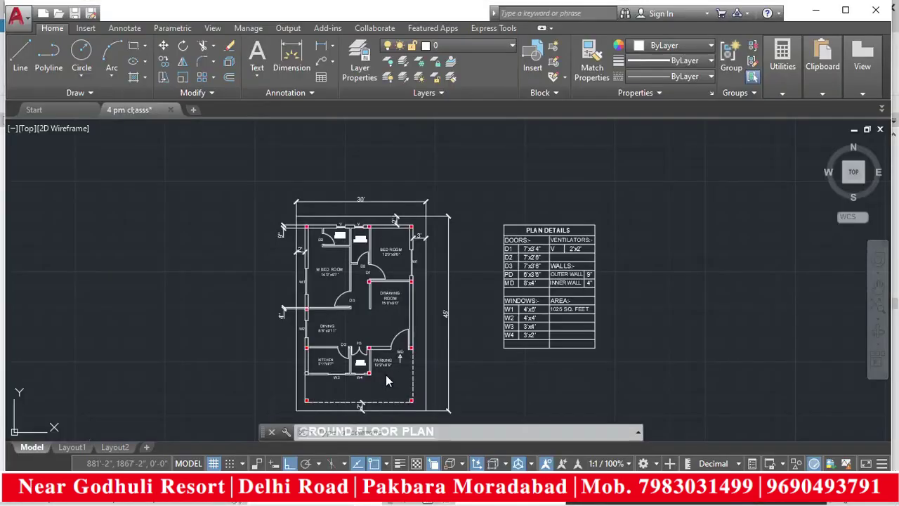
{"action": "scroll", "coordinate": [475, 246], "scroll_direction": "down", "scroll_amount": 5}
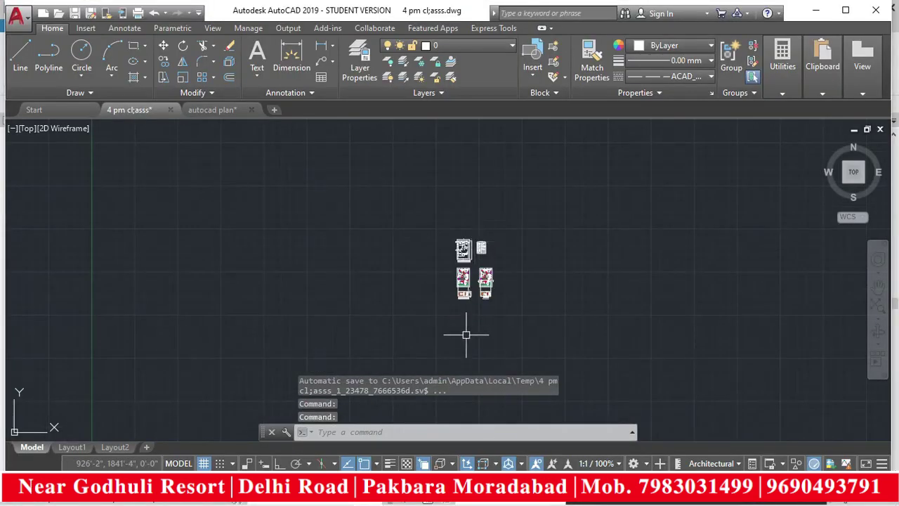
{"action": "scroll", "coordinate": [467, 323], "scroll_direction": "up", "scroll_amount": 4}
{"action": "scroll", "coordinate": [467, 217], "scroll_direction": "up", "scroll_amount": 9}
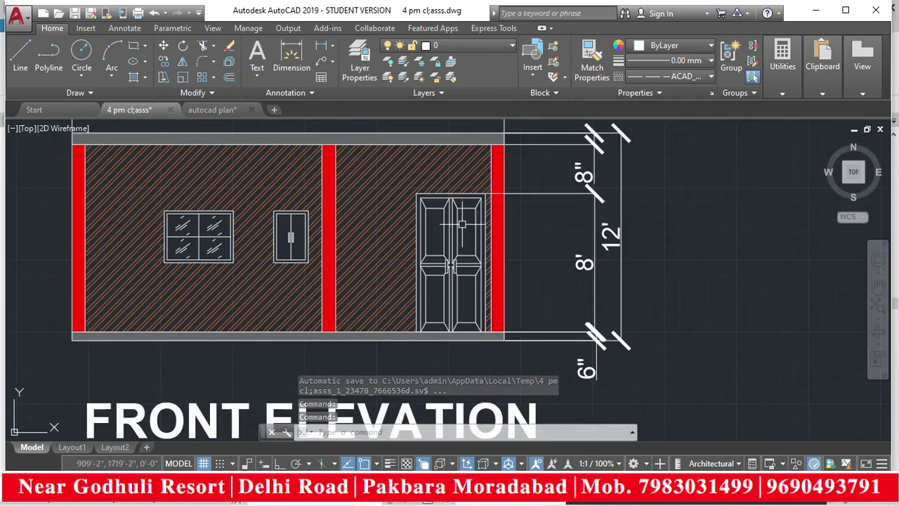
- Examine the height dimensions beside the front elevation in the AutoCAD drawing, comparing the full height with its individual parts
{"action": "scroll", "coordinate": [467, 219], "scroll_direction": "down", "scroll_amount": 4}
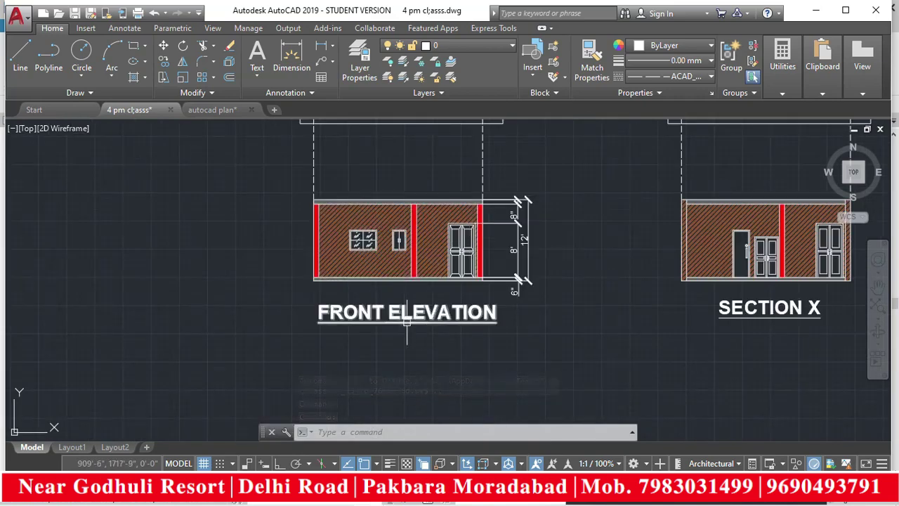
{"action": "scroll", "coordinate": [524, 236], "scroll_direction": "up", "scroll_amount": 4}
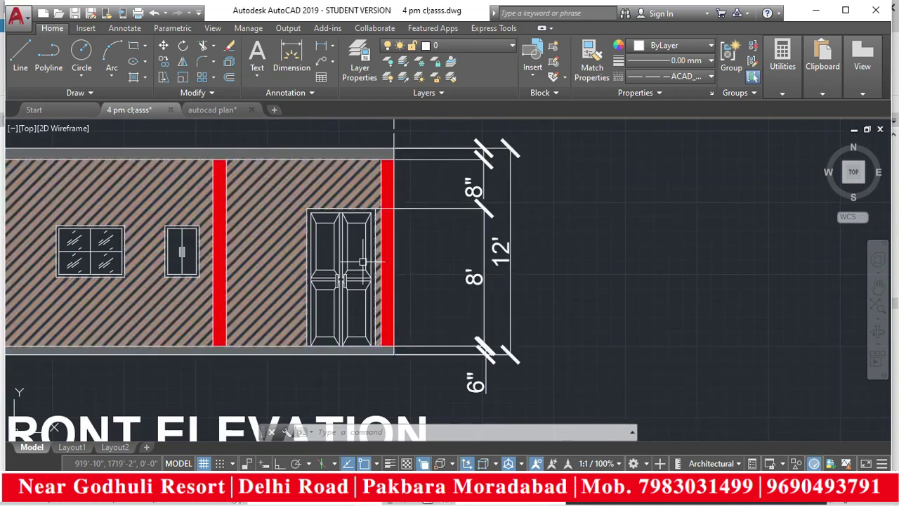
{"action": "scroll", "coordinate": [414, 267], "scroll_direction": "down", "scroll_amount": 4}
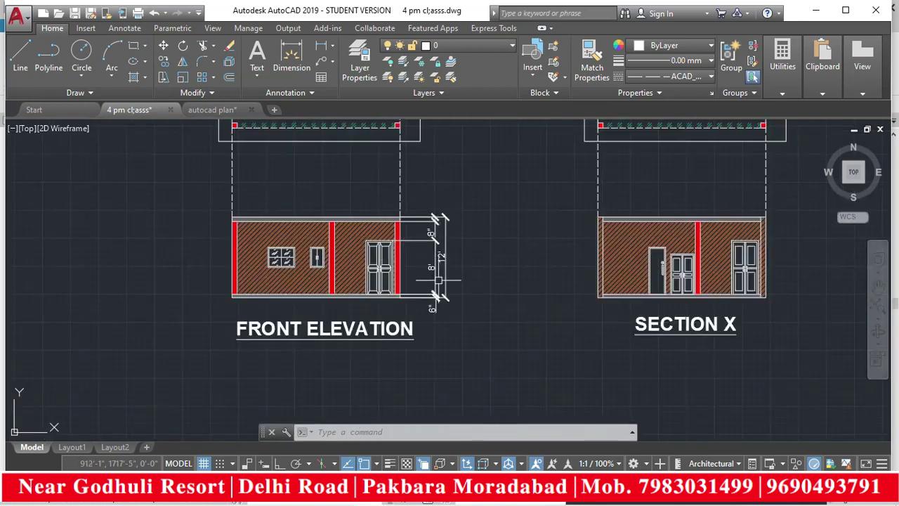
{"action": "scroll", "coordinate": [405, 239], "scroll_direction": "up", "scroll_amount": 4}
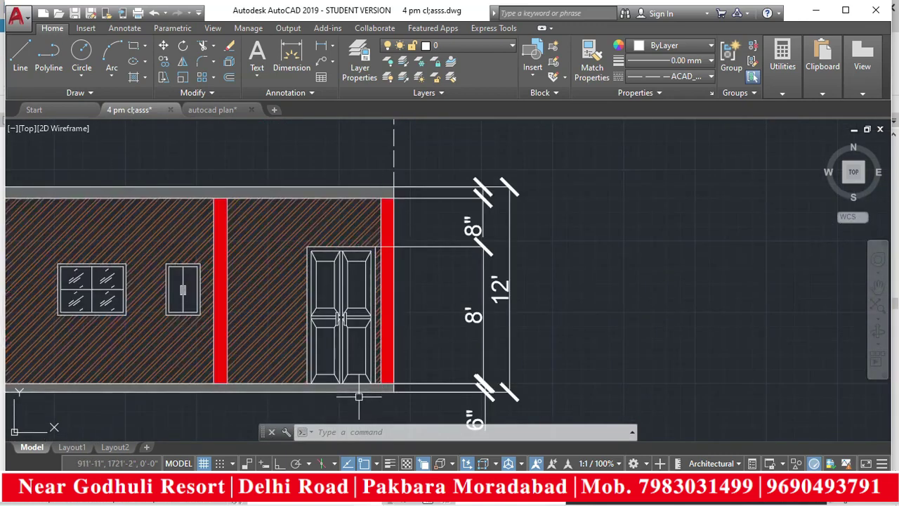
{"action": "scroll", "coordinate": [428, 387], "scroll_direction": "down", "scroll_amount": 2}
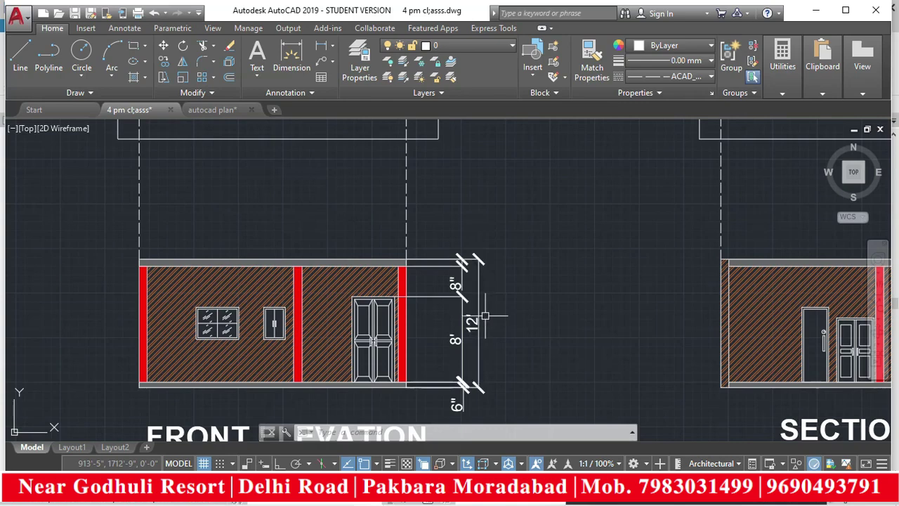
{"action": "scroll", "coordinate": [484, 319], "scroll_direction": "down", "scroll_amount": 10}
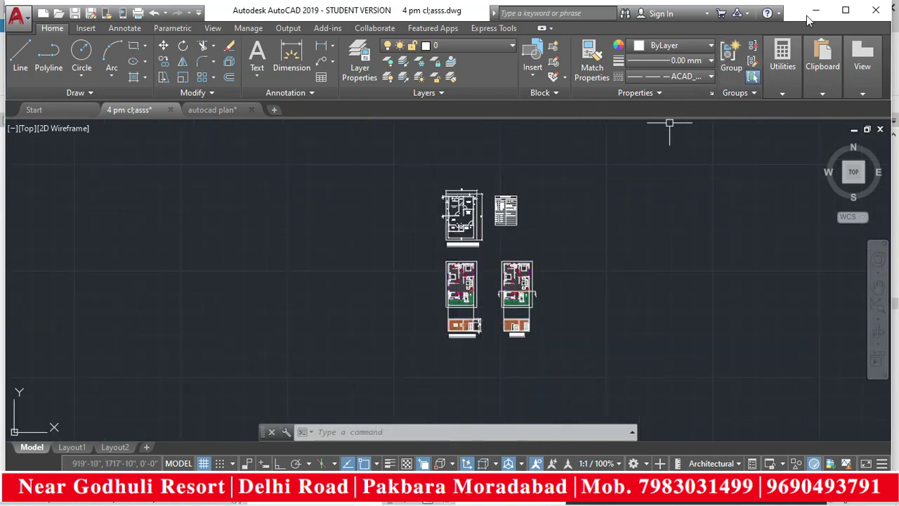
- Switch back to the Revit model and set the elevation of Level 2 to 11'4"
{"action": "left_click", "coordinate": [816, 10]}
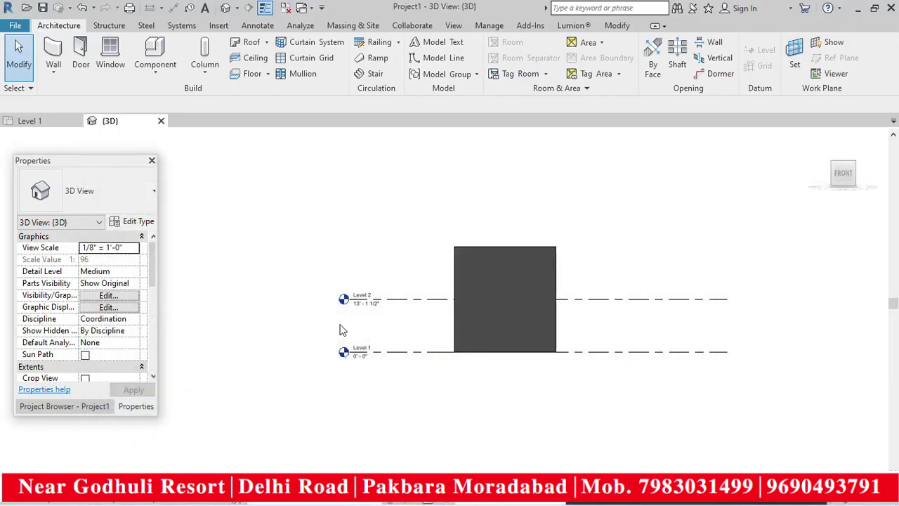
{"action": "scroll", "coordinate": [411, 316], "scroll_direction": "up", "scroll_amount": 4}
{"action": "double_click", "coordinate": [331, 297]}
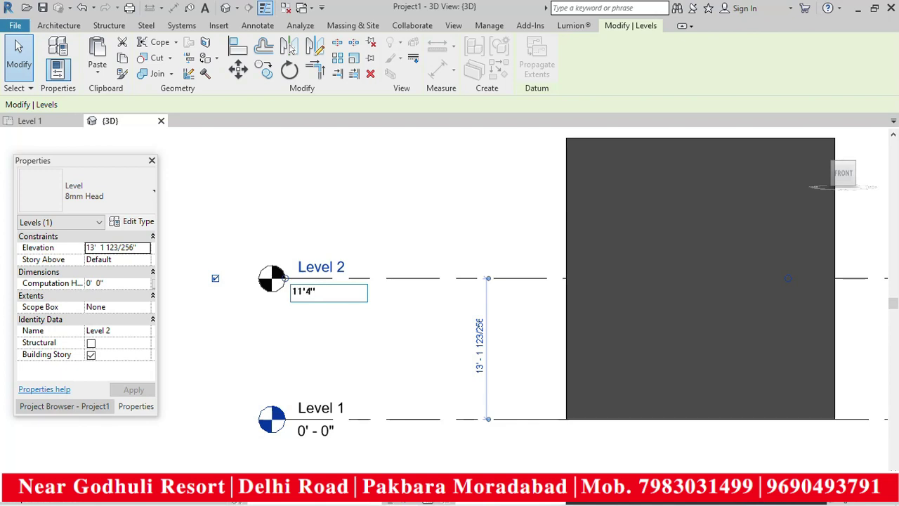
{"action": "key", "text": "Return"}
{"action": "left_click", "coordinate": [408, 243]}
{"action": "scroll", "coordinate": [417, 248], "scroll_direction": "down", "scroll_amount": 2}
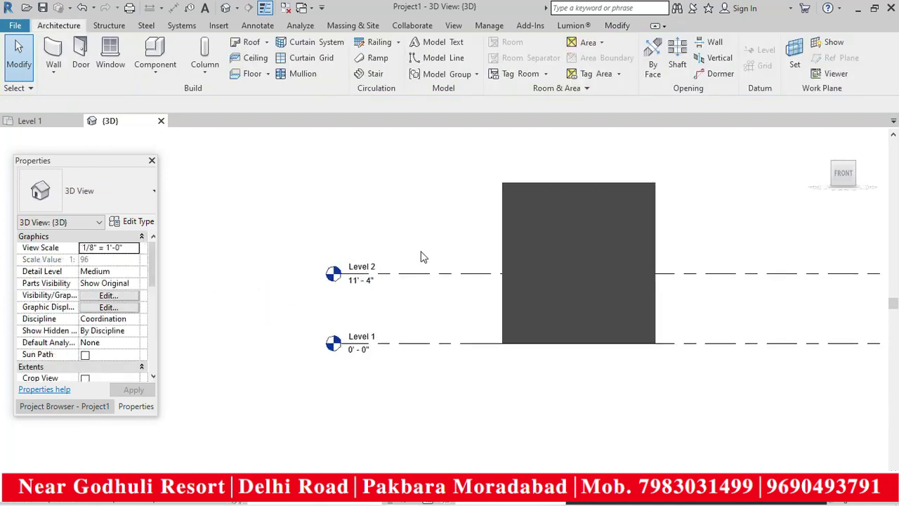
{"action": "scroll", "coordinate": [421, 279], "scroll_direction": "up", "scroll_amount": 2}
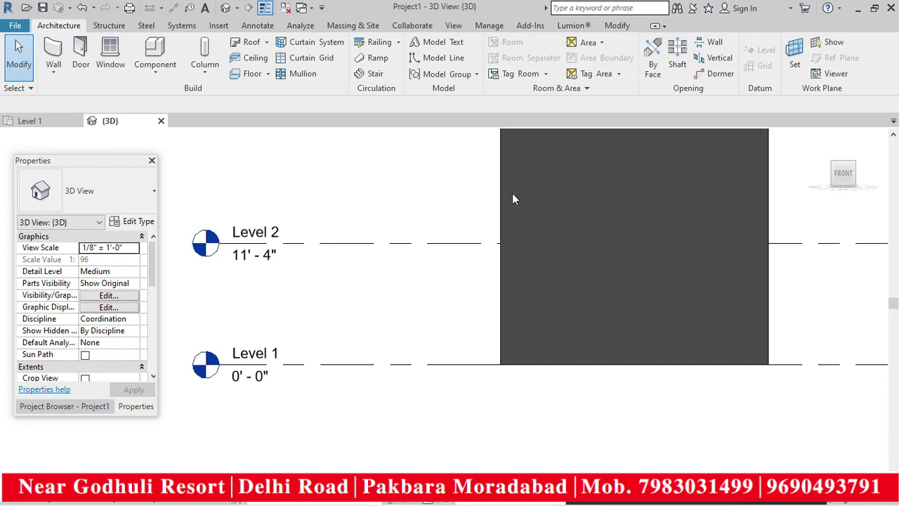
{"action": "scroll", "coordinate": [395, 274], "scroll_direction": "down", "scroll_amount": 2}
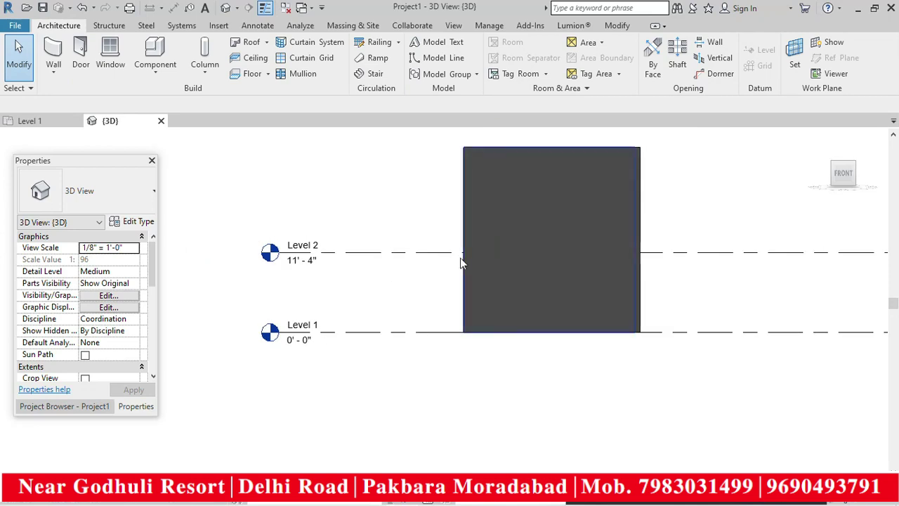
{"action": "scroll", "coordinate": [459, 261], "scroll_direction": "up", "scroll_amount": 1}
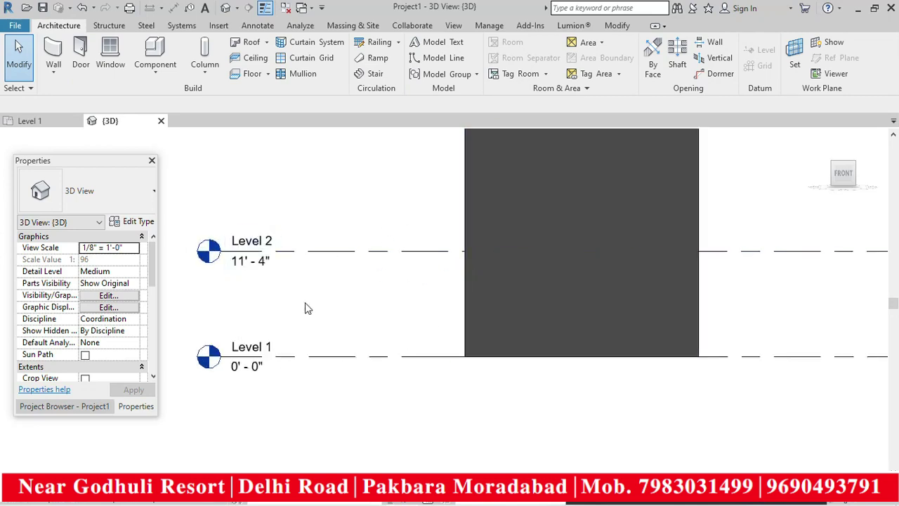
{"action": "scroll", "coordinate": [256, 284], "scroll_direction": "up", "scroll_amount": 1}
{"action": "scroll", "coordinate": [327, 302], "scroll_direction": "down", "scroll_amount": 1}
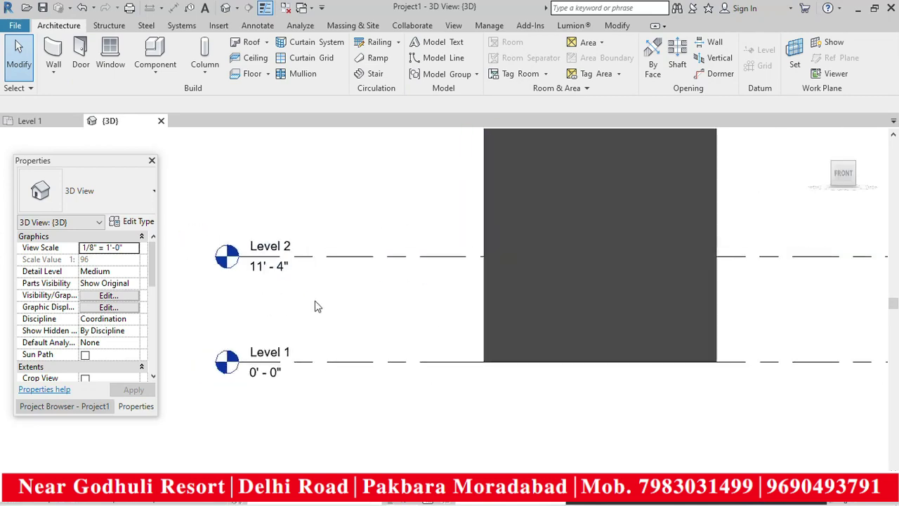
{"action": "scroll", "coordinate": [270, 280], "scroll_direction": "down", "scroll_amount": 1}
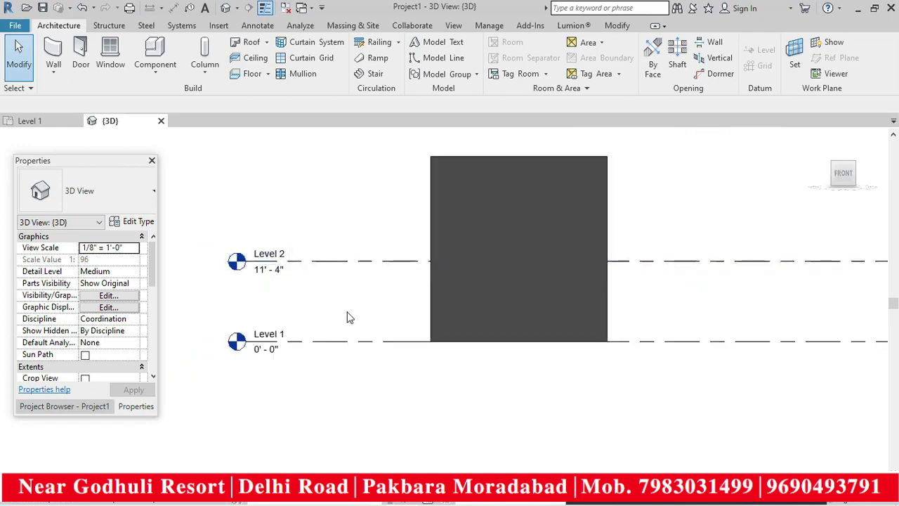
- Select all the walls in the front view and set their top constraint to Up to level: Level 2
{"action": "scroll", "coordinate": [661, 262], "scroll_direction": "up", "scroll_amount": 1}
{"action": "left_click_drag", "start_coordinate": [653, 206], "coordinate": [430, 225]}
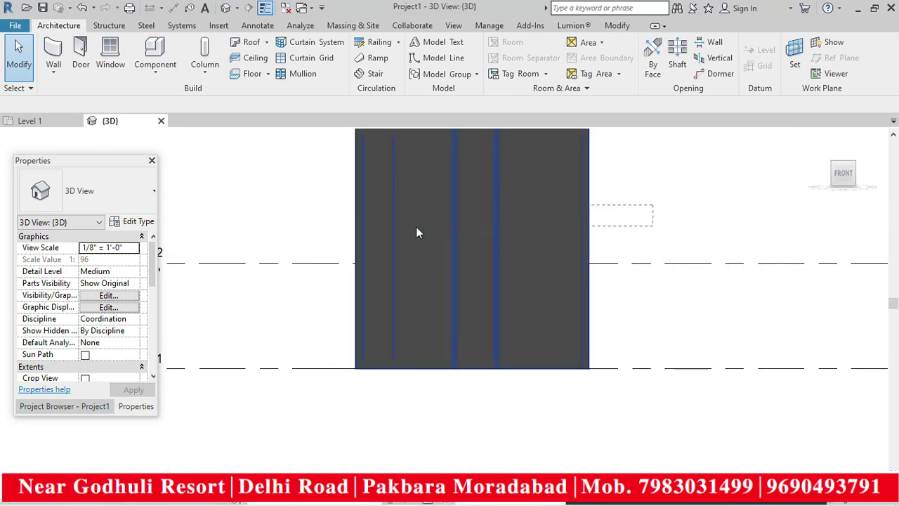
{"action": "left_click_drag", "start_coordinate": [302, 236], "coordinate": [302, 235]}
{"action": "scroll", "coordinate": [418, 281], "scroll_direction": "down", "scroll_amount": 2}
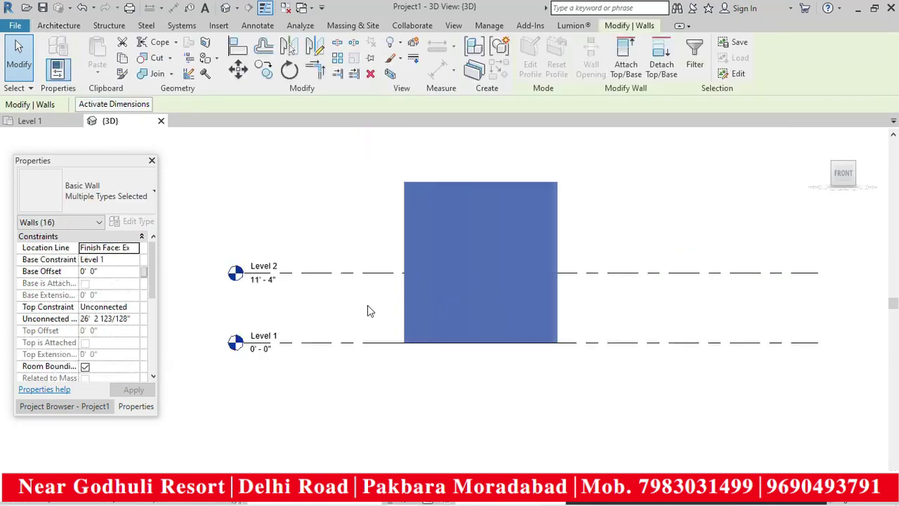
{"action": "left_click", "coordinate": [137, 309]}
{"action": "left_click", "coordinate": [135, 308]}
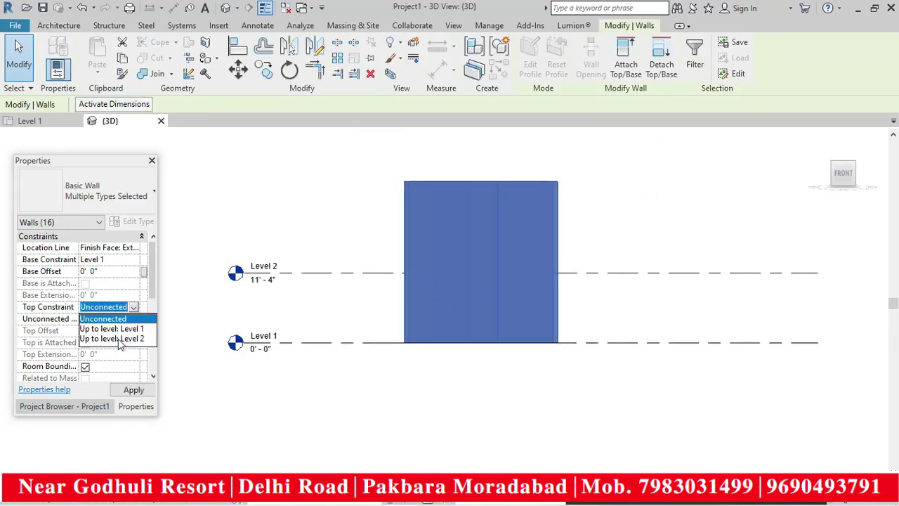
{"action": "left_click", "coordinate": [118, 339]}
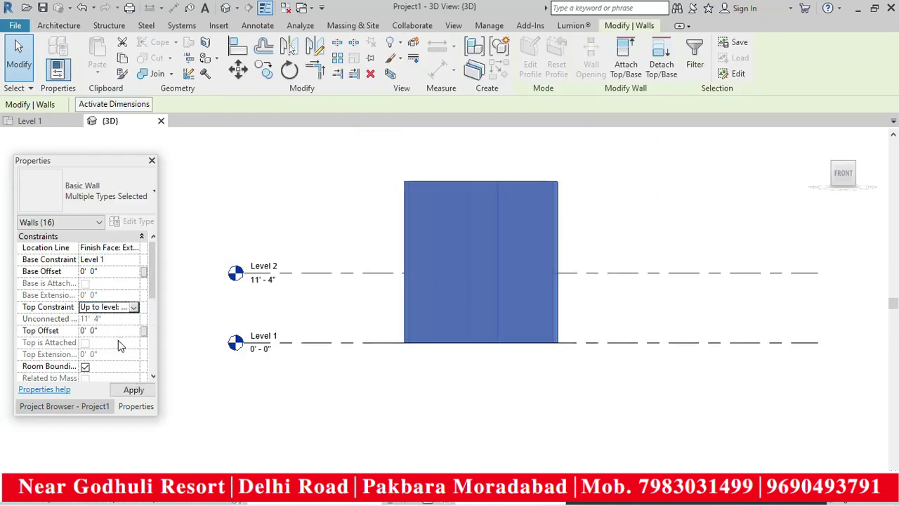
{"action": "left_click", "coordinate": [133, 389]}
{"action": "left_click", "coordinate": [244, 429]}
- Examine the shortened walls from an angled 3D view against the two level lines
{"action": "scroll", "coordinate": [483, 372], "scroll_direction": "down", "scroll_amount": 2}
{"action": "middle_click_drag", "start_coordinate": [619, 242], "coordinate": [499, 335], "text": "shift"}
{"action": "scroll", "coordinate": [499, 335], "scroll_direction": "up", "scroll_amount": 2}
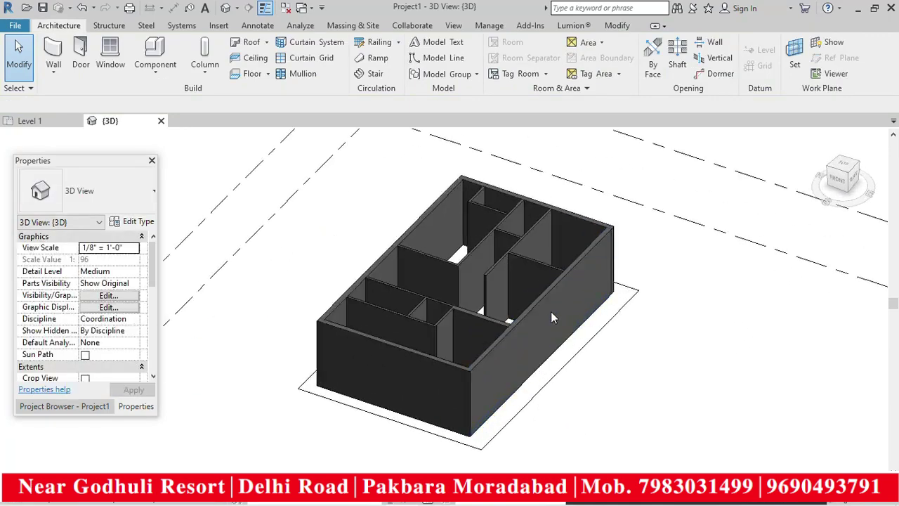
{"action": "scroll", "coordinate": [551, 318], "scroll_direction": "down", "scroll_amount": 2}
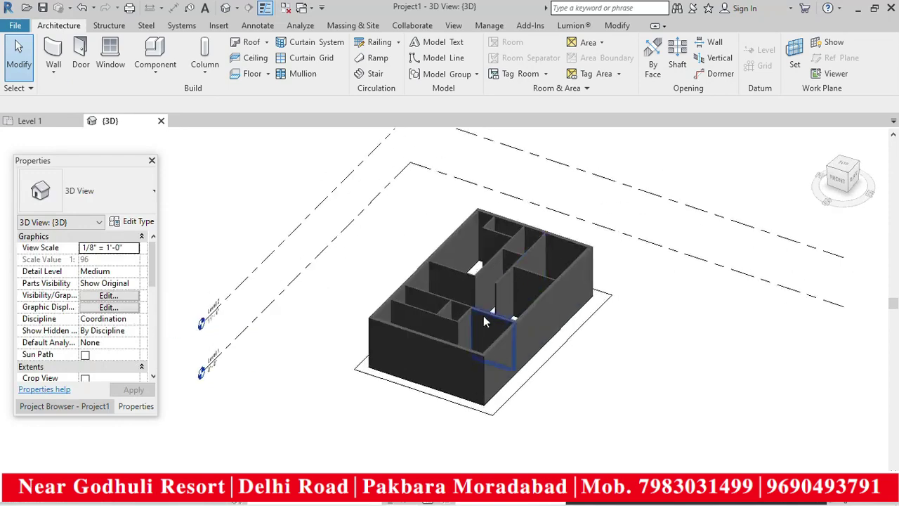
{"action": "scroll", "coordinate": [484, 316], "scroll_direction": "down", "scroll_amount": 1}
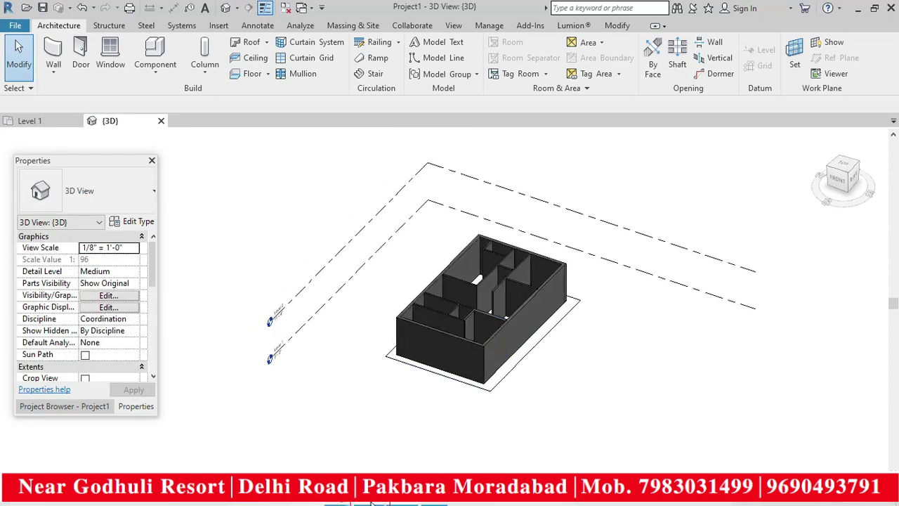
- Switch to the AutoCAD drawing and examine the front parking area of the furnished floor plan
{"action": "mouse_move", "coordinate": [370, 501]}
{"action": "left_click", "coordinate": [339, 441]}
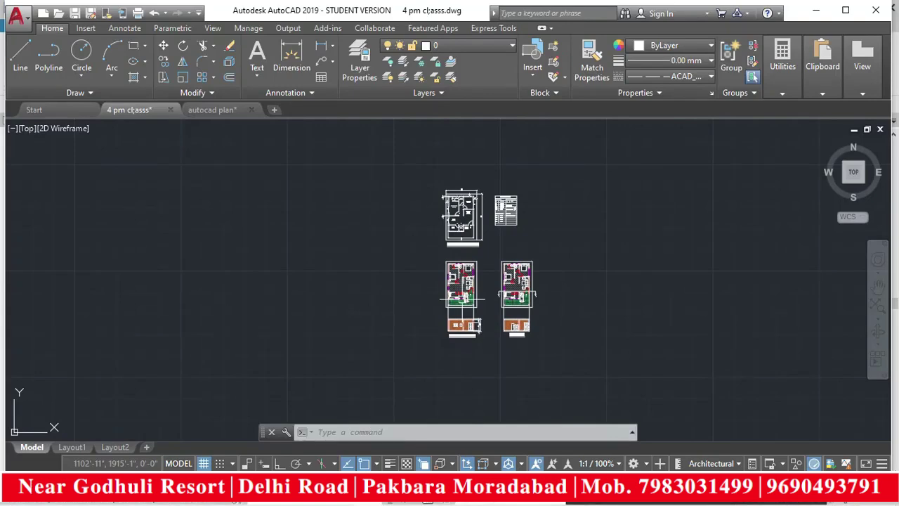
{"action": "scroll", "coordinate": [462, 298], "scroll_direction": "up", "scroll_amount": 8}
{"action": "scroll", "coordinate": [449, 337], "scroll_direction": "down", "scroll_amount": 4}
{"action": "scroll", "coordinate": [445, 354], "scroll_direction": "up", "scroll_amount": 3}
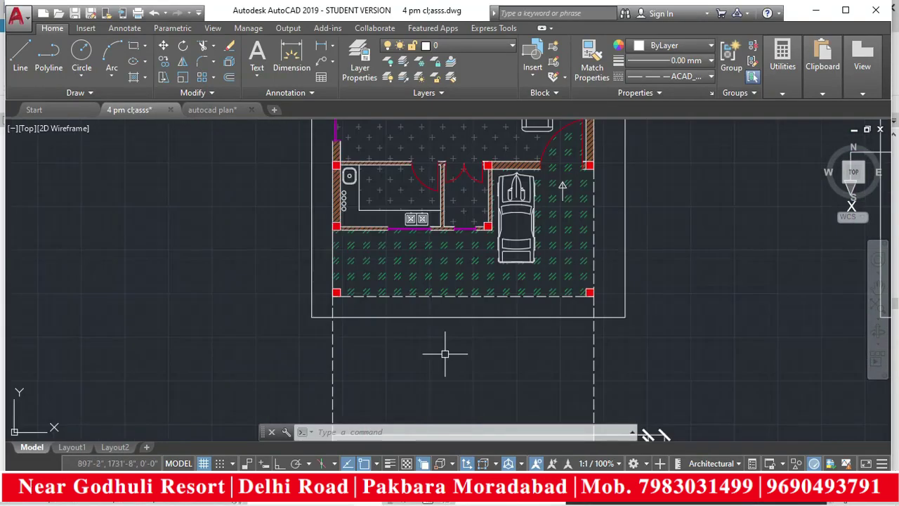
{"action": "scroll", "coordinate": [477, 310], "scroll_direction": "up", "scroll_amount": 4}
{"action": "scroll", "coordinate": [415, 279], "scroll_direction": "down", "scroll_amount": 6}
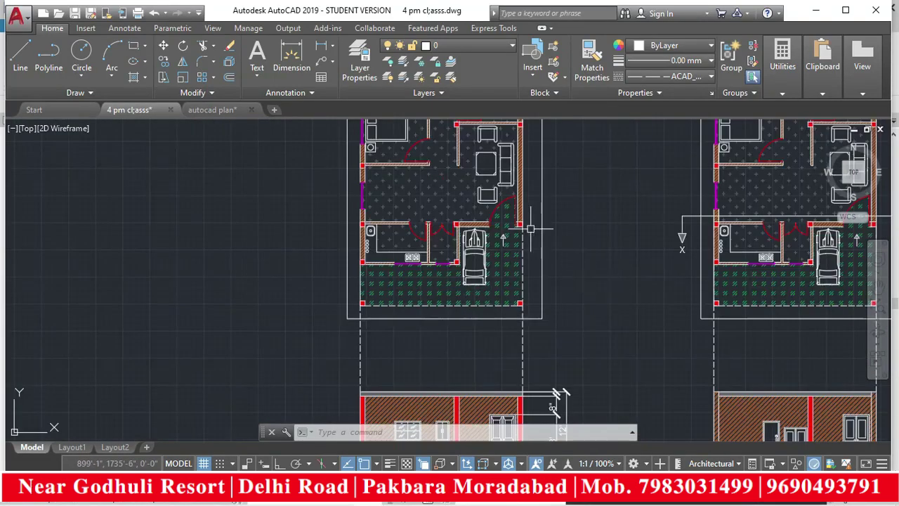
{"action": "scroll", "coordinate": [531, 225], "scroll_direction": "up", "scroll_amount": 5}
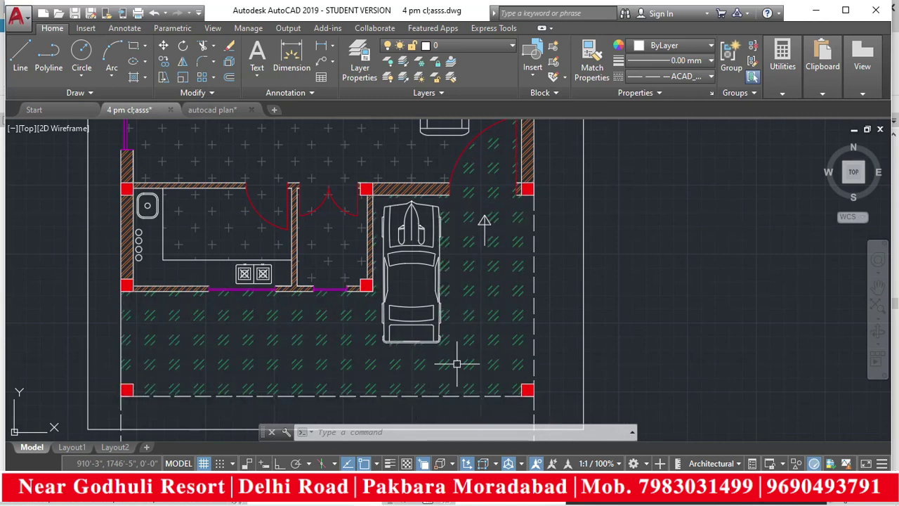
{"action": "scroll", "coordinate": [457, 364], "scroll_direction": "down", "scroll_amount": 2}
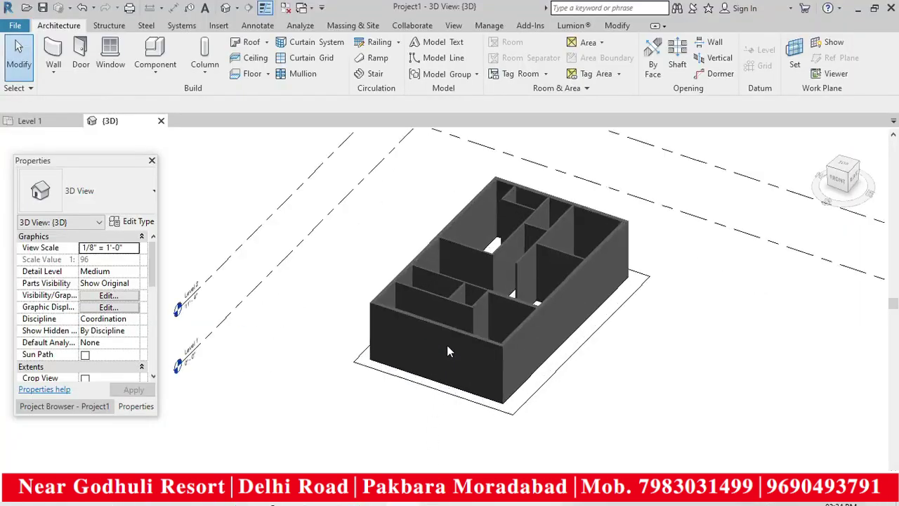
- Return to the Revit model, delete the front 9" outer wall, and show the model from the top
{"action": "scroll", "coordinate": [447, 345], "scroll_direction": "up", "scroll_amount": 2}
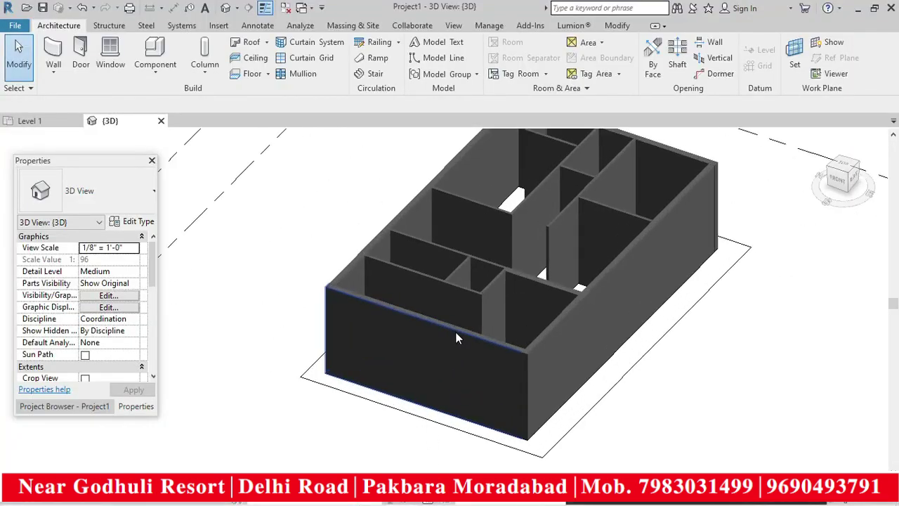
{"action": "left_click", "coordinate": [450, 326]}
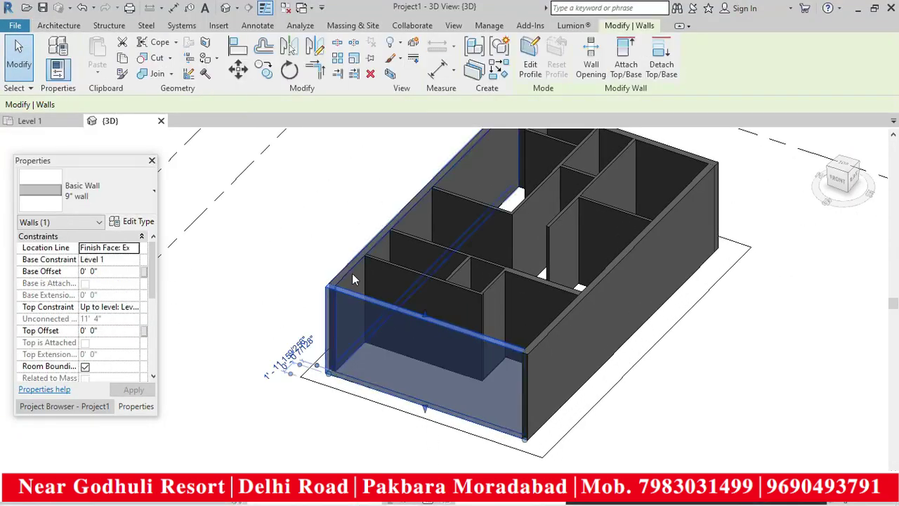
{"action": "scroll", "coordinate": [569, 311], "scroll_direction": "down", "scroll_amount": 3}
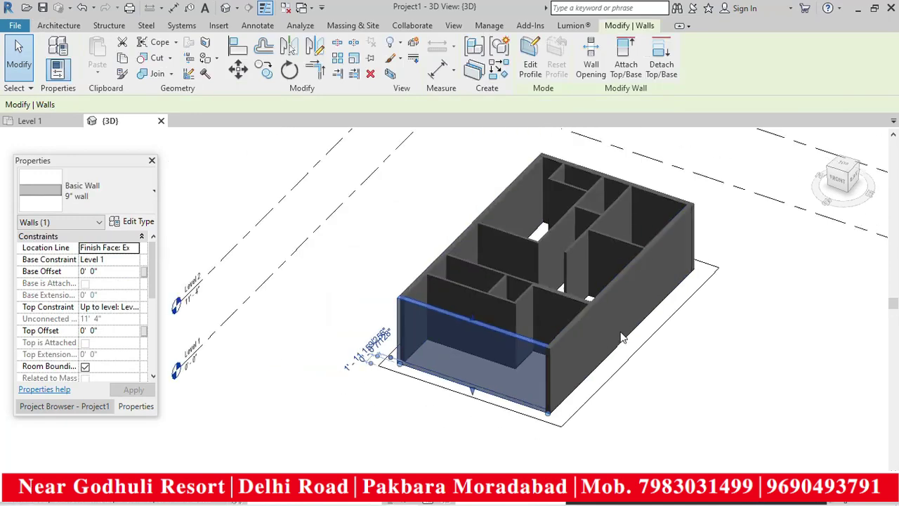
{"action": "left_click", "coordinate": [842, 166]}
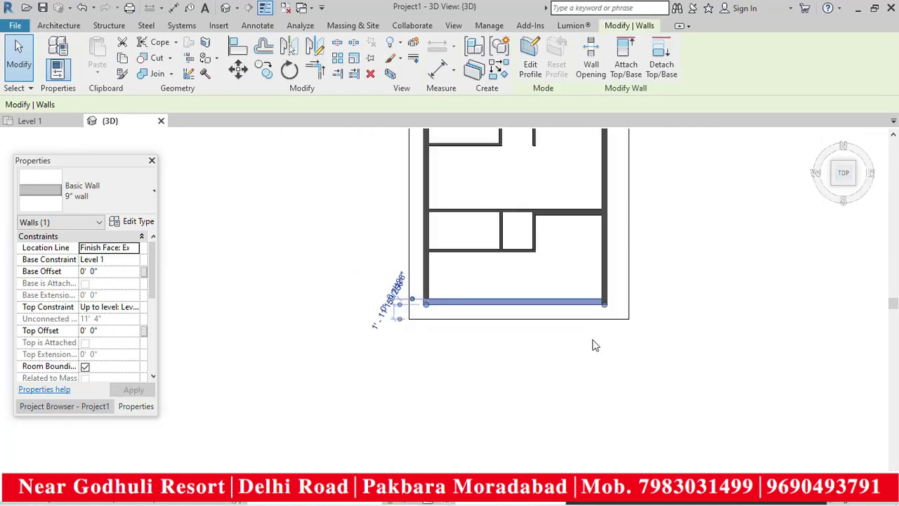
{"action": "left_click", "coordinate": [559, 343]}
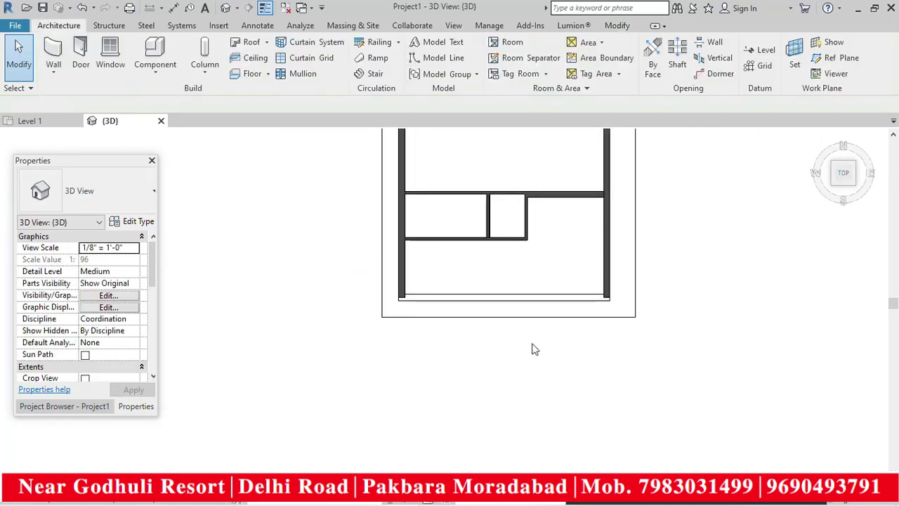
- Shorten the right outer wall by pulling its front end back to the outer face of the 9" horizontal partition
{"action": "left_click", "coordinate": [604, 282]}
{"action": "scroll", "coordinate": [605, 288], "scroll_direction": "up", "scroll_amount": 2}
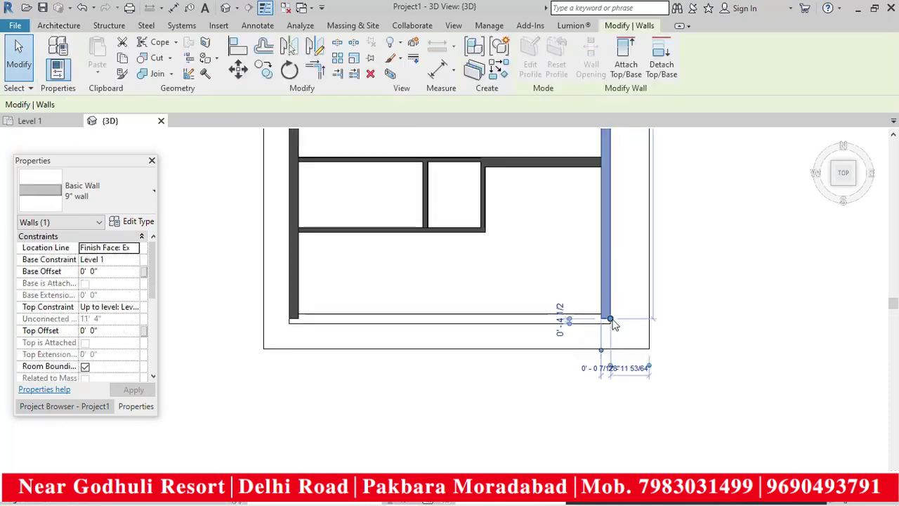
{"action": "left_click_drag", "start_coordinate": [612, 322], "coordinate": [613, 279]}
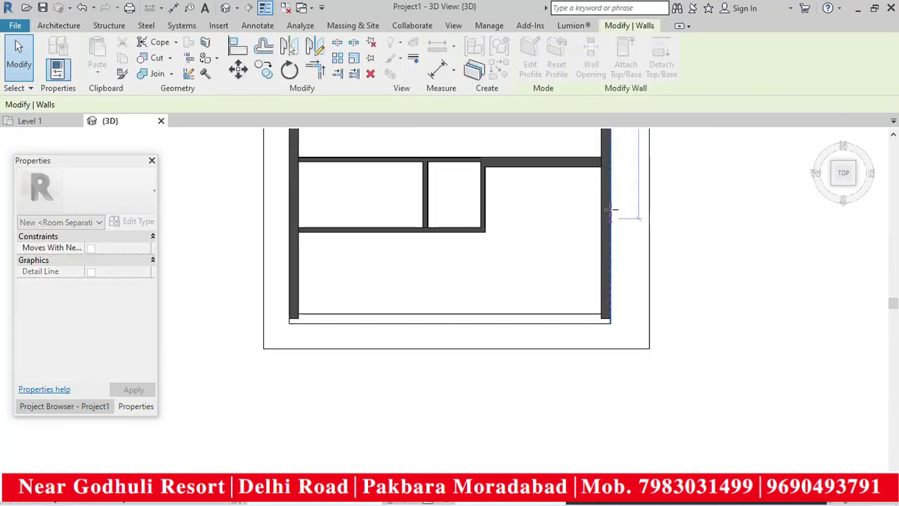
{"action": "left_click_drag", "start_coordinate": [612, 171], "coordinate": [612, 166]}
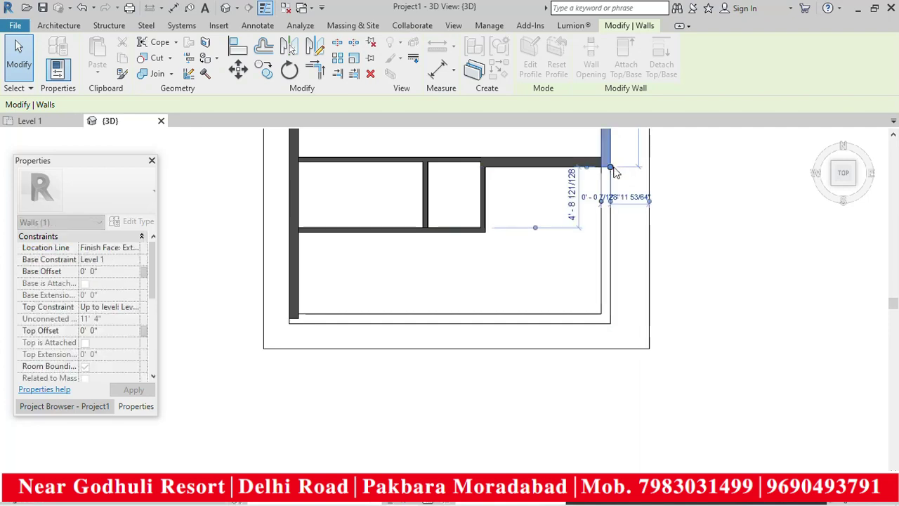
{"action": "left_click", "coordinate": [629, 243]}
- Shorten the left outer wall by pulling its front end back to the outer face of the front 4" partition
{"action": "scroll", "coordinate": [391, 257], "scroll_direction": "up", "scroll_amount": 2}
{"action": "left_click", "coordinate": [375, 302]}
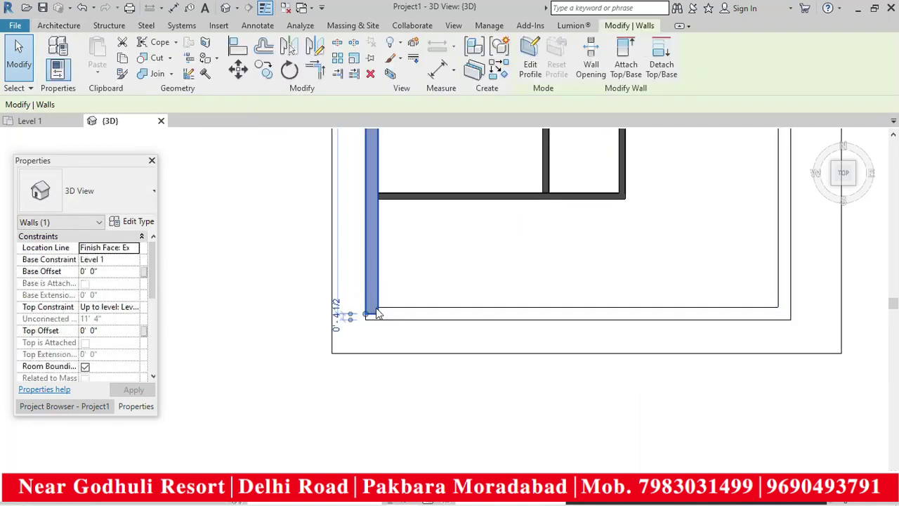
{"action": "scroll", "coordinate": [372, 302], "scroll_direction": "up", "scroll_amount": 2}
{"action": "left_click", "coordinate": [359, 312]}
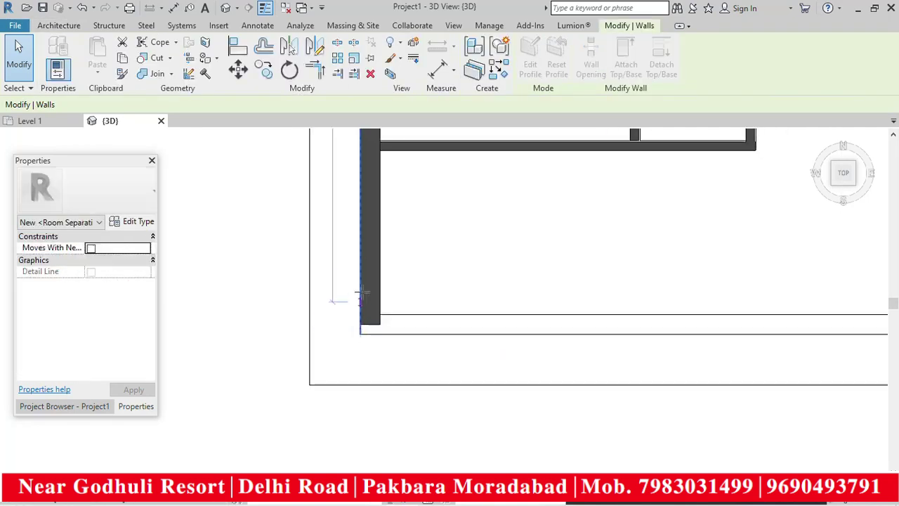
{"action": "left_click_drag", "start_coordinate": [372, 200], "coordinate": [366, 149]}
{"action": "key", "text": "Escape"}
- Examine the opened front parking area and the shortened side walls from an angled 3D view
{"action": "scroll", "coordinate": [413, 325], "scroll_direction": "down", "scroll_amount": 4}
{"action": "middle_click_drag", "start_coordinate": [636, 397], "coordinate": [594, 327], "text": "shift"}
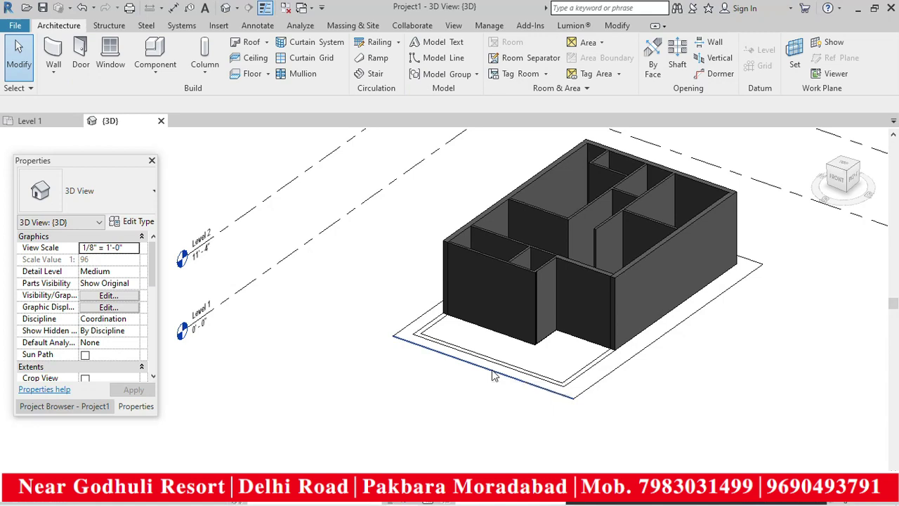
{"action": "scroll", "coordinate": [590, 362], "scroll_direction": "down", "scroll_amount": 3}
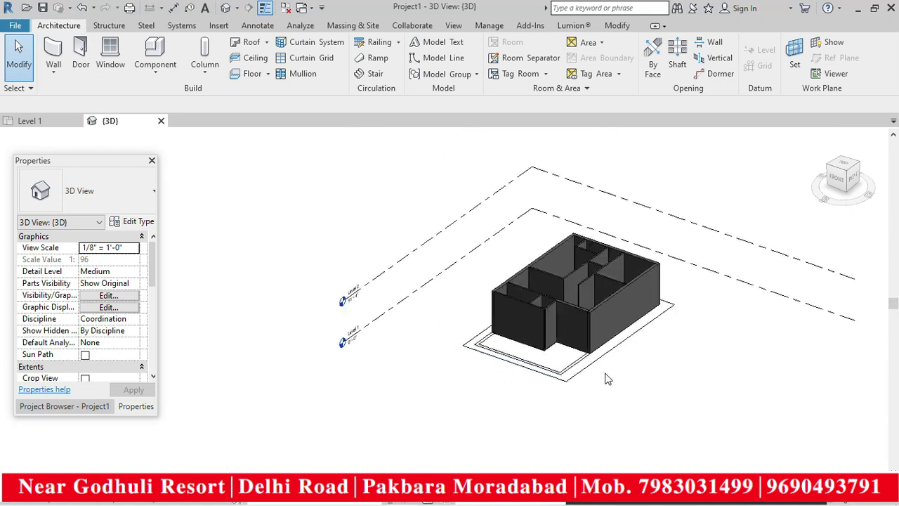
{"action": "middle_click_drag", "start_coordinate": [651, 360], "coordinate": [649, 384], "text": "shift"}
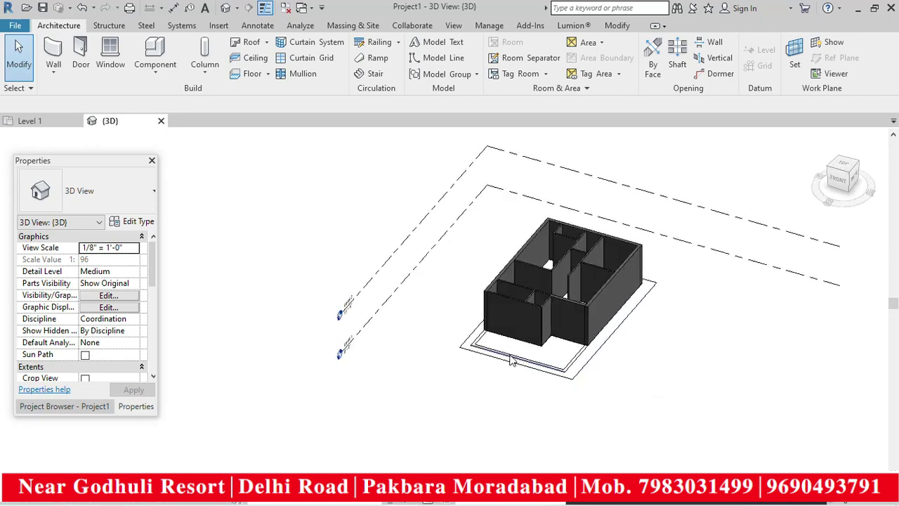
{"action": "scroll", "coordinate": [565, 374], "scroll_direction": "up", "scroll_amount": 2}
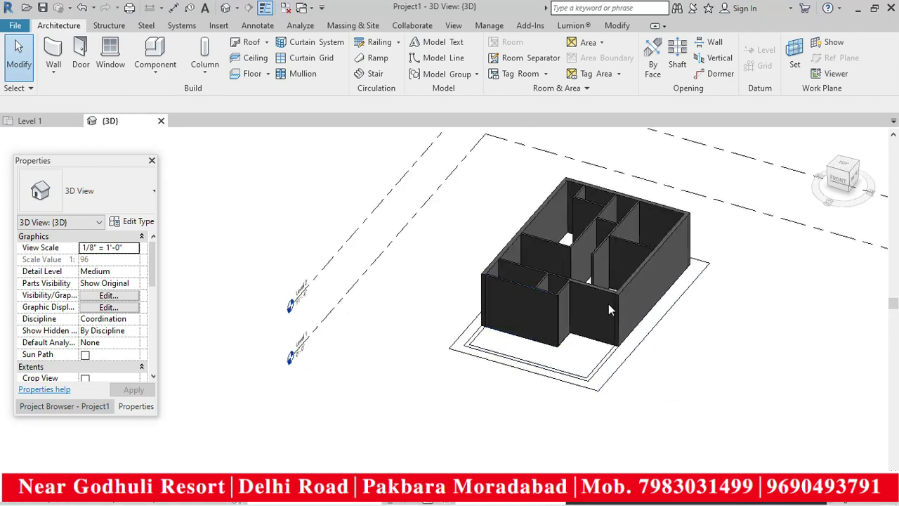
- Show the model from the top and reposition the right outer wall's front end at the 9" partition's outer corner
{"action": "left_click", "coordinate": [634, 281]}
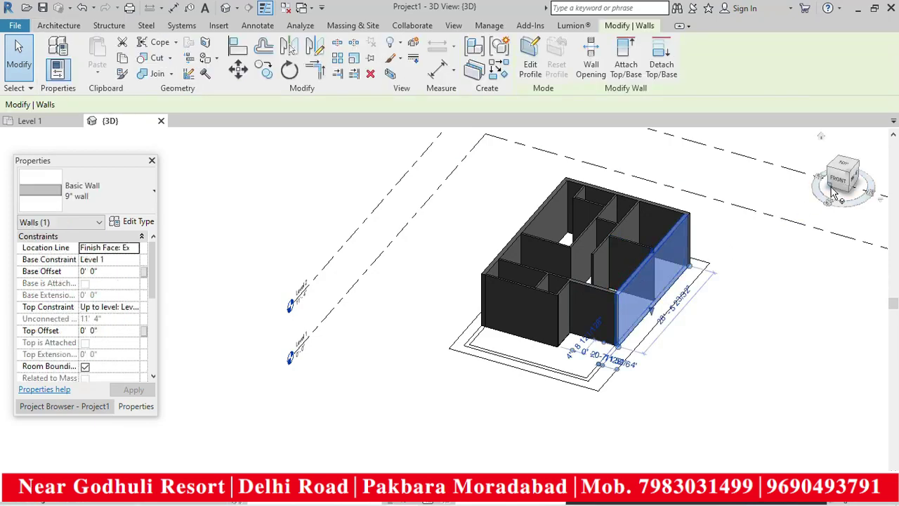
{"action": "left_click", "coordinate": [847, 169]}
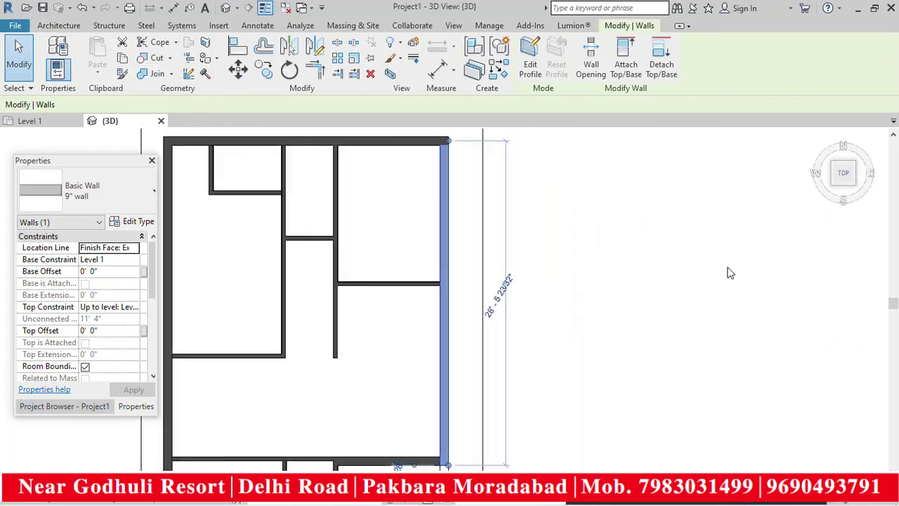
{"action": "scroll", "coordinate": [597, 438], "scroll_direction": "up", "scroll_amount": 2}
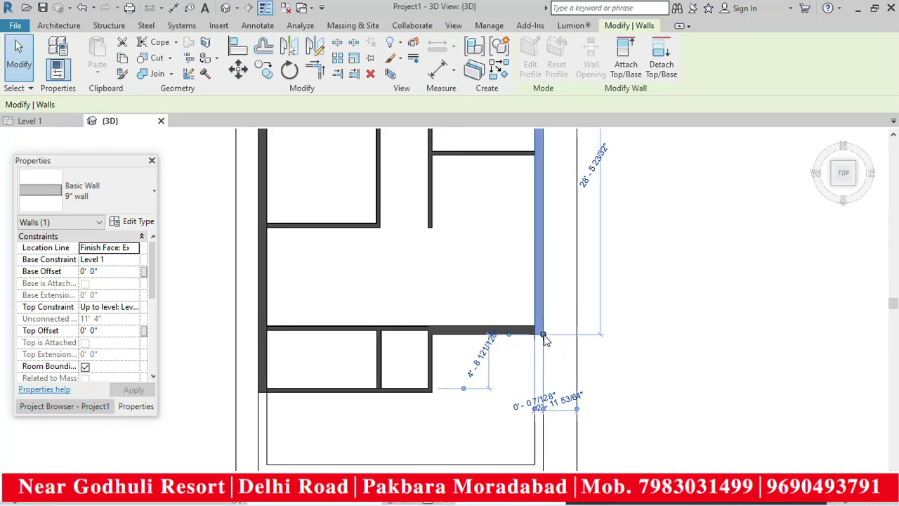
{"action": "mouse_move", "coordinate": [544, 335]}
{"action": "left_mouse_down"}
{"action": "mouse_move", "coordinate": [544, 469]}
{"action": "mouse_move", "coordinate": [552, 345]}
{"action": "mouse_move", "coordinate": [540, 332]}
{"action": "left_mouse_up"}
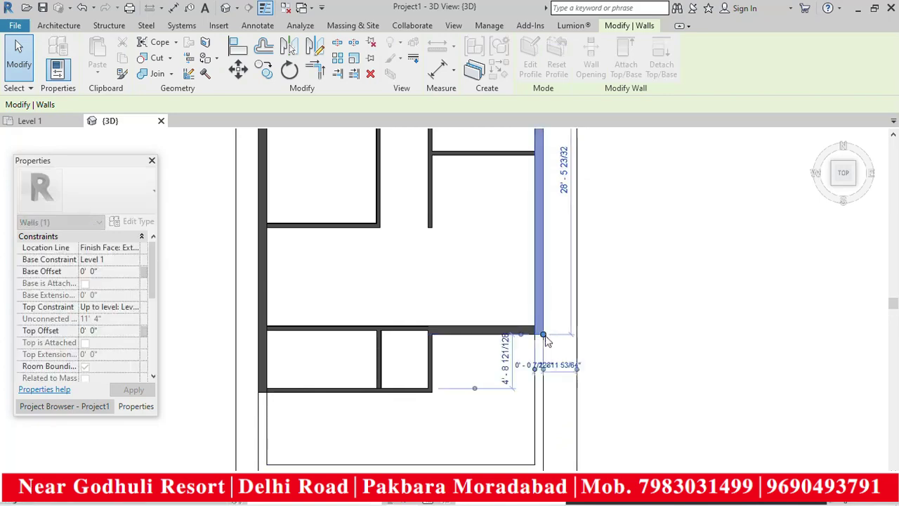
{"action": "left_click", "coordinate": [615, 351]}
- Examine the front rooms and interior partitions closely from an angled 3D view
{"action": "scroll", "coordinate": [637, 355], "scroll_direction": "down", "scroll_amount": 3}
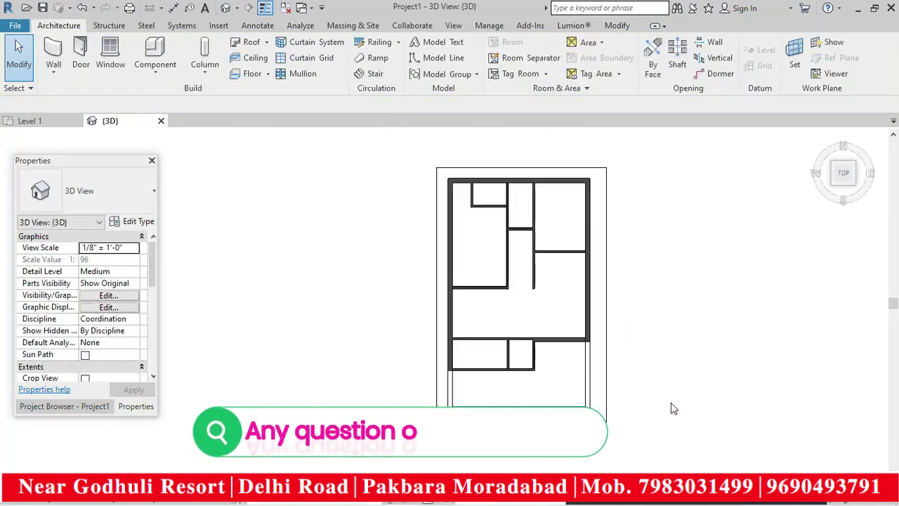
{"action": "middle_click_drag", "start_coordinate": [687, 406], "coordinate": [644, 280], "text": "shift"}
{"action": "scroll", "coordinate": [620, 396], "scroll_direction": "up", "scroll_amount": 2}
{"action": "scroll", "coordinate": [620, 395], "scroll_direction": "down", "scroll_amount": 2}
{"action": "middle_click_drag", "start_coordinate": [672, 390], "coordinate": [547, 275], "text": "shift"}
{"action": "scroll", "coordinate": [548, 276], "scroll_direction": "up", "scroll_amount": 2}
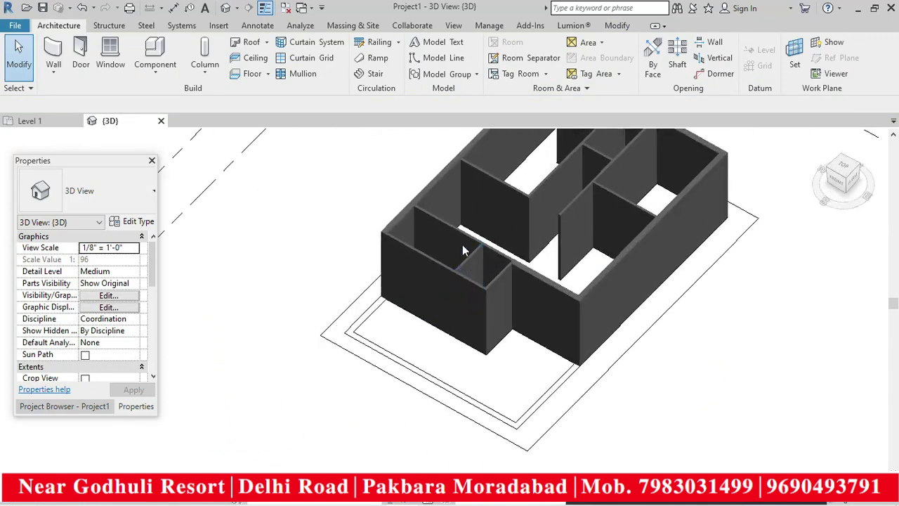
{"action": "scroll", "coordinate": [467, 236], "scroll_direction": "up", "scroll_amount": 2}
{"action": "scroll", "coordinate": [506, 281], "scroll_direction": "down", "scroll_amount": 3}
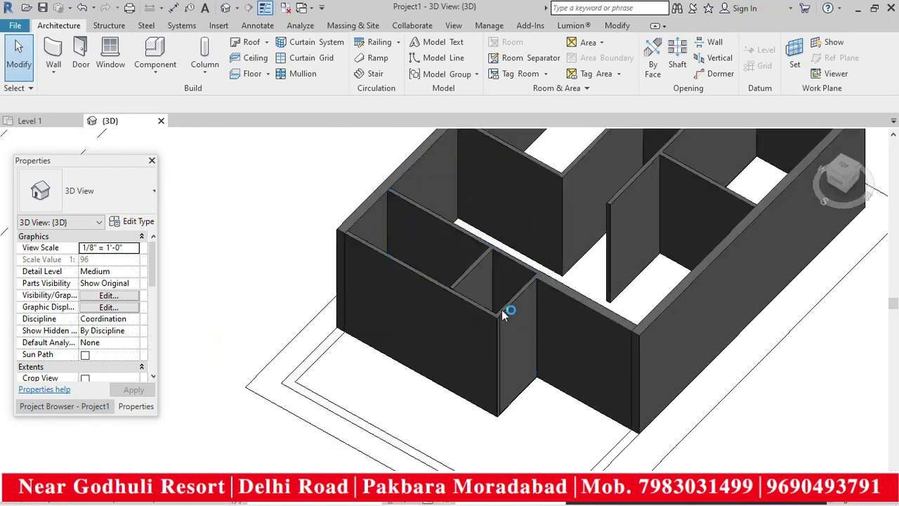
{"action": "scroll", "coordinate": [605, 238], "scroll_direction": "up", "scroll_amount": 2}
{"action": "scroll", "coordinate": [605, 239], "scroll_direction": "down", "scroll_amount": 3}
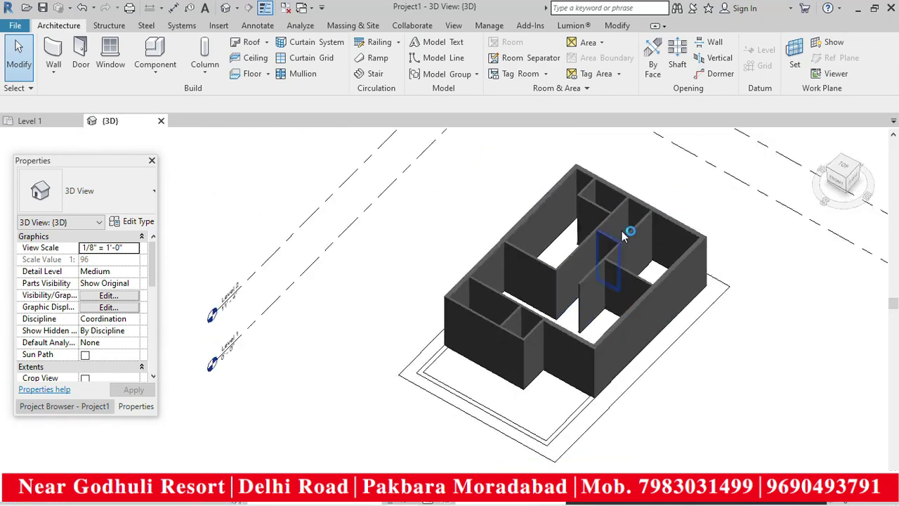
{"action": "scroll", "coordinate": [622, 238], "scroll_direction": "up", "scroll_amount": 5}
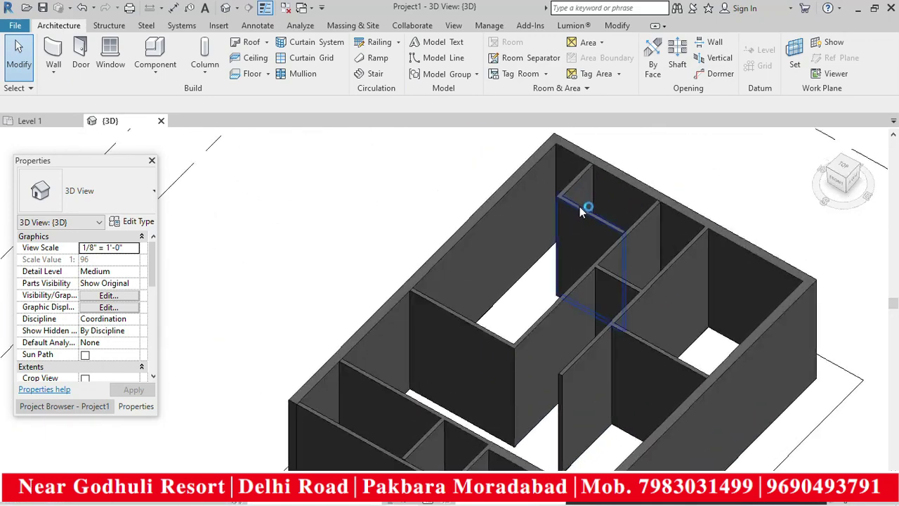
{"action": "scroll", "coordinate": [577, 197], "scroll_direction": "down", "scroll_amount": 2}
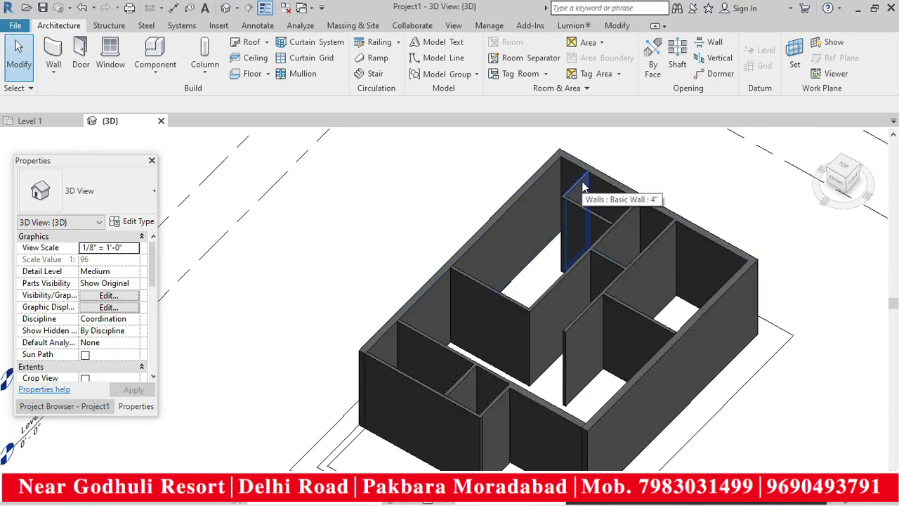
{"action": "scroll", "coordinate": [600, 279], "scroll_direction": "down", "scroll_amount": 3}
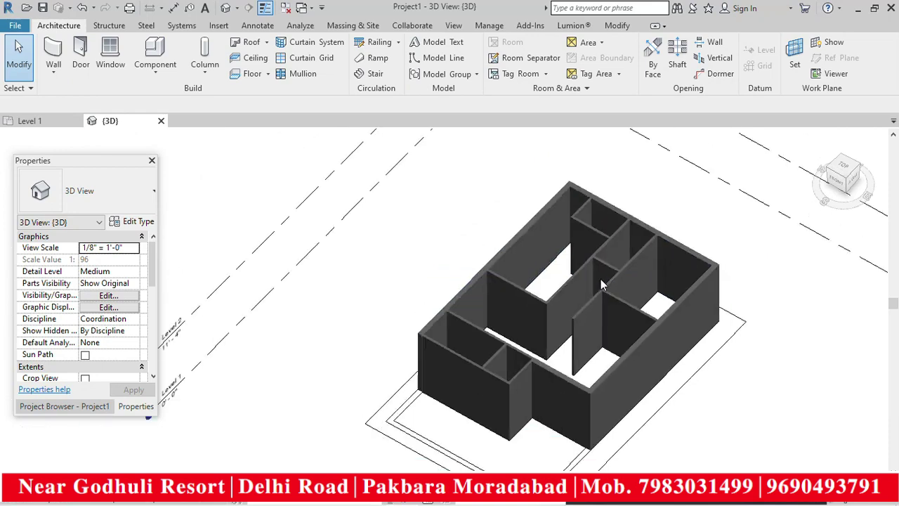
{"action": "scroll", "coordinate": [531, 274], "scroll_direction": "up", "scroll_amount": 2}
{"action": "scroll", "coordinate": [518, 374], "scroll_direction": "up", "scroll_amount": 2}
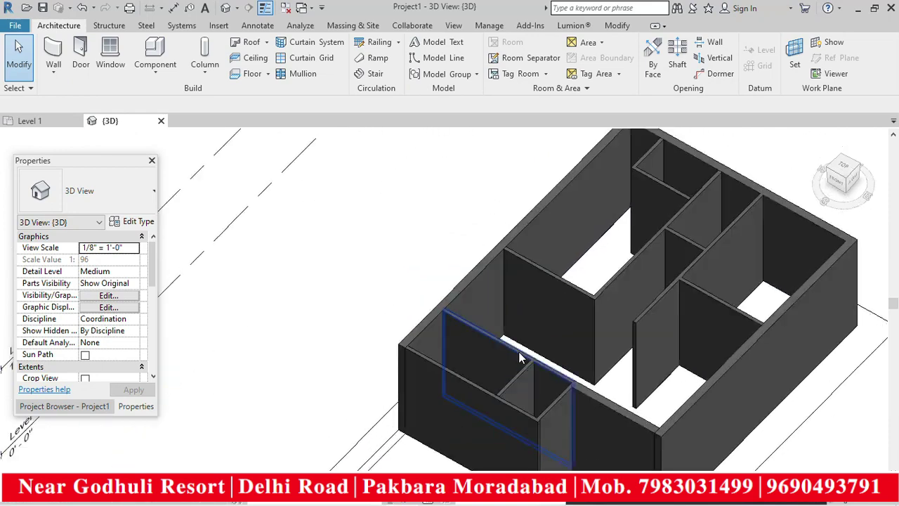
- Highlight the five 4" partitions in the front and rear small rooms for inspection, and clear the selection
{"action": "left_click", "coordinate": [517, 382]}
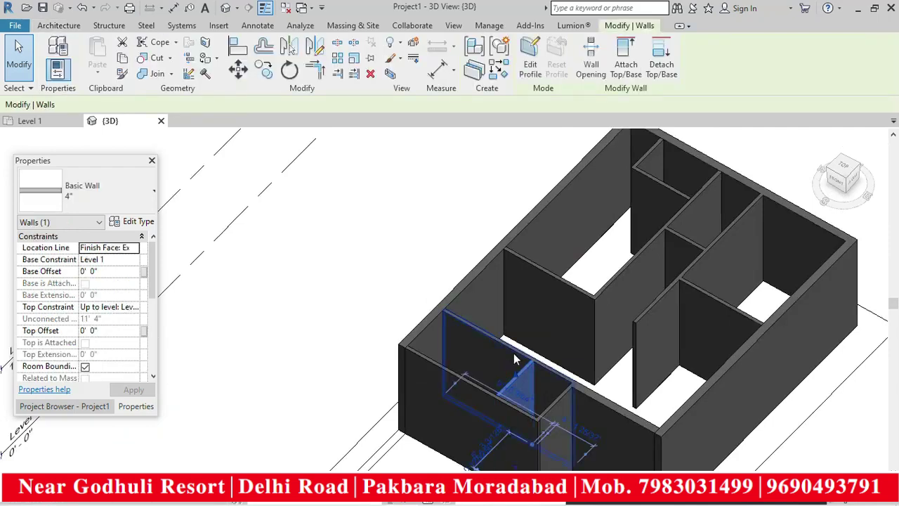
{"action": "left_click", "coordinate": [505, 348]}
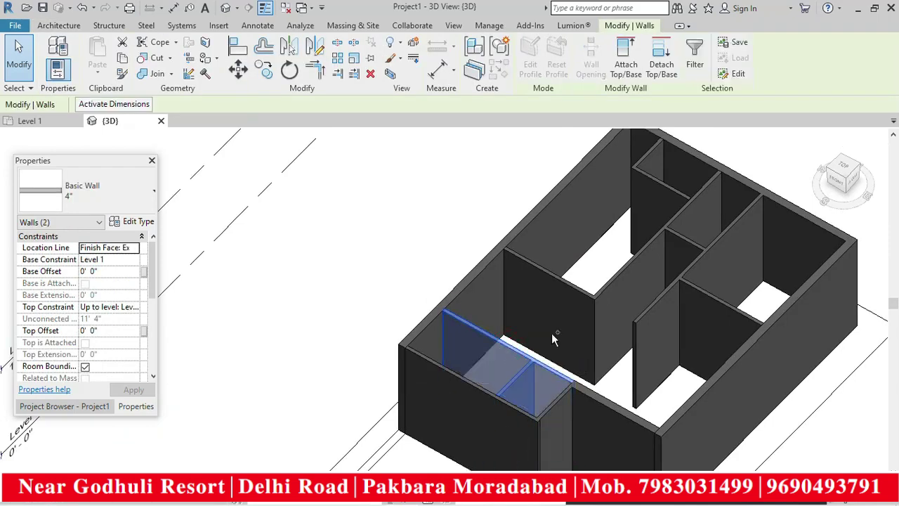
{"action": "left_click", "coordinate": [679, 240], "text": "ctrl"}
{"action": "left_click", "coordinate": [662, 190], "text": "ctrl"}
{"action": "left_click", "coordinate": [653, 157], "text": "ctrl"}
{"action": "scroll", "coordinate": [499, 271], "scroll_direction": "down", "scroll_amount": 2}
{"action": "scroll", "coordinate": [605, 257], "scroll_direction": "up", "scroll_amount": 2}
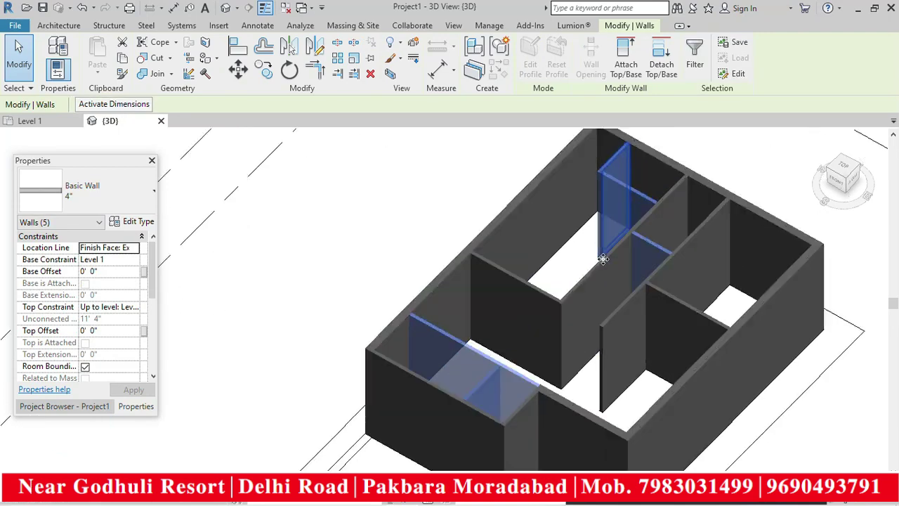
{"action": "scroll", "coordinate": [770, 228], "scroll_direction": "up", "scroll_amount": 1}
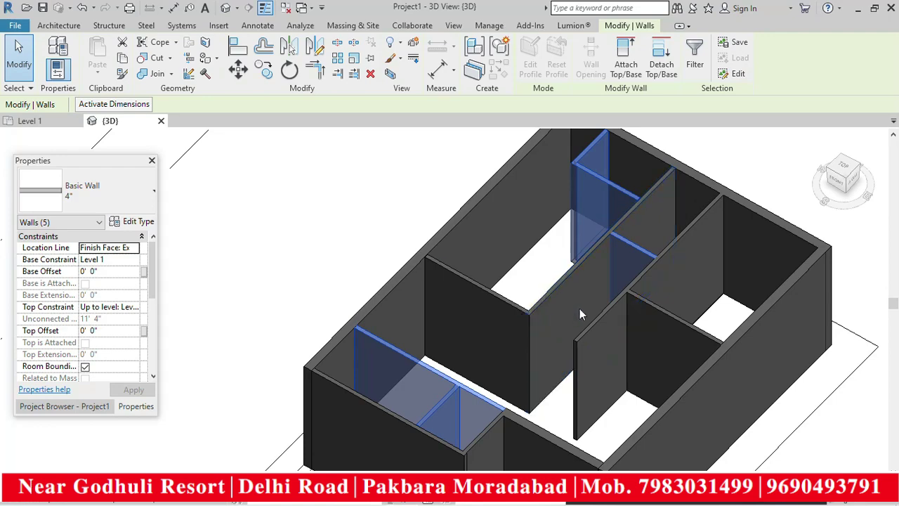
{"action": "scroll", "coordinate": [555, 295], "scroll_direction": "down", "scroll_amount": 3}
{"action": "left_click", "coordinate": [457, 221]}
- Show the model from the front and examine the wall heights against the Level 1 and Level 2 lines
{"action": "scroll", "coordinate": [568, 265], "scroll_direction": "down", "scroll_amount": 4}
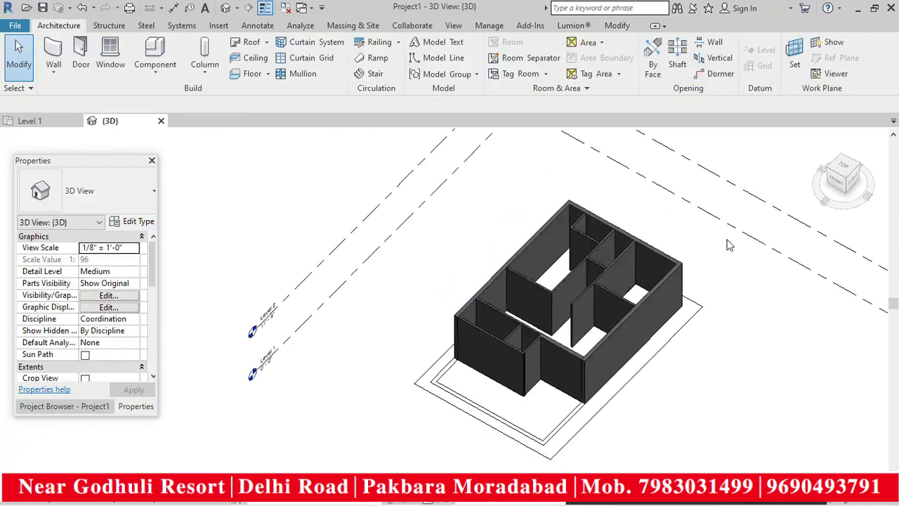
{"action": "left_click", "coordinate": [835, 174]}
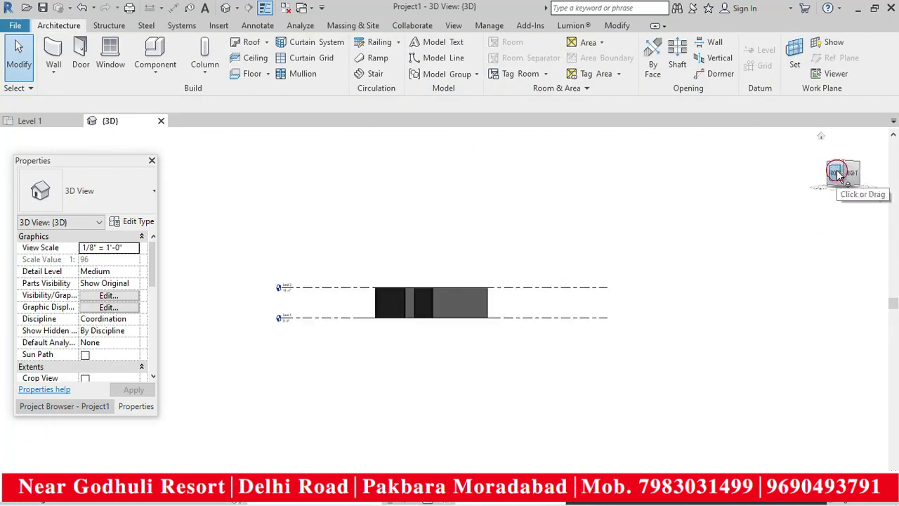
{"action": "scroll", "coordinate": [354, 295], "scroll_direction": "up", "scroll_amount": 4}
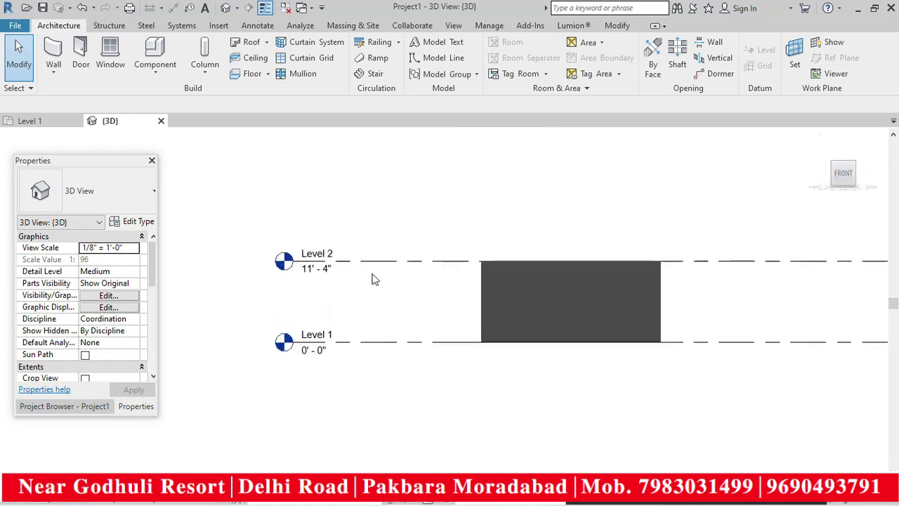
{"action": "scroll", "coordinate": [469, 315], "scroll_direction": "up", "scroll_amount": 1}
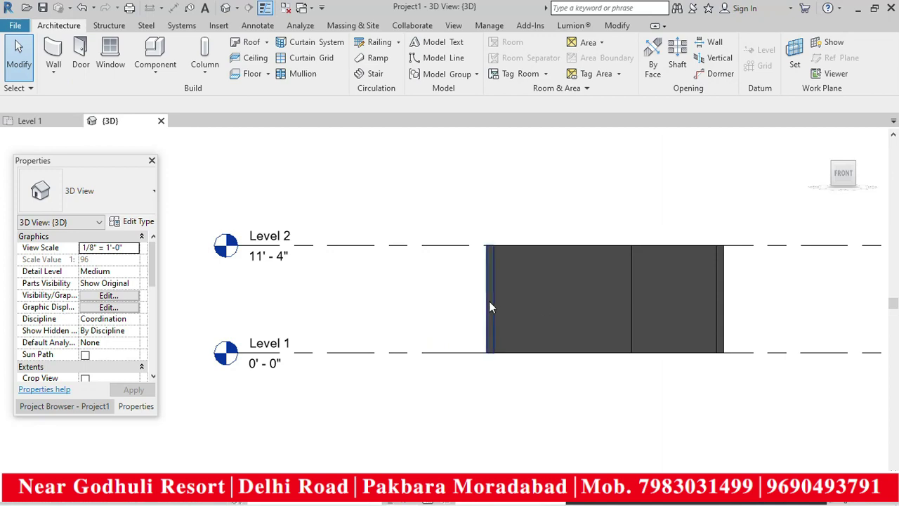
{"action": "scroll", "coordinate": [460, 309], "scroll_direction": "down", "scroll_amount": 2}
{"action": "scroll", "coordinate": [463, 306], "scroll_direction": "up", "scroll_amount": 1}
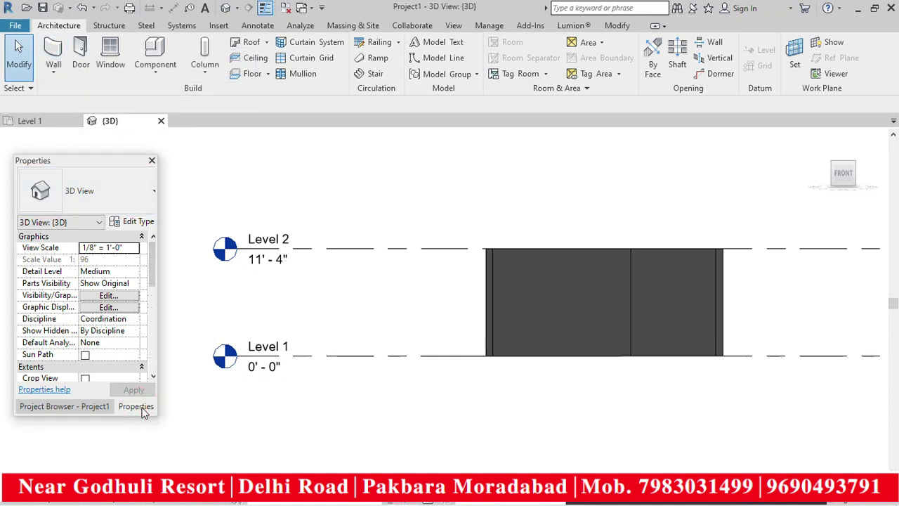
- Open the East elevation view and show its level markers up close
{"action": "left_click", "coordinate": [89, 407]}
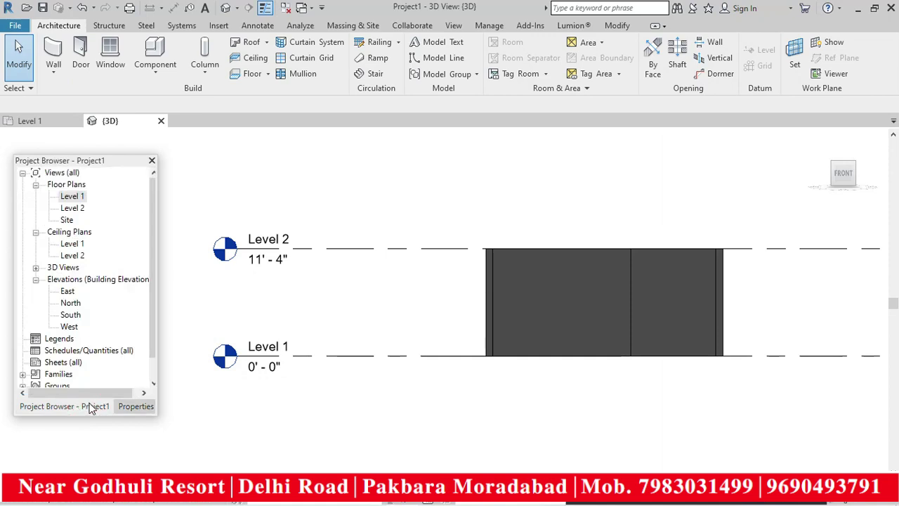
{"action": "double_click", "coordinate": [67, 292]}
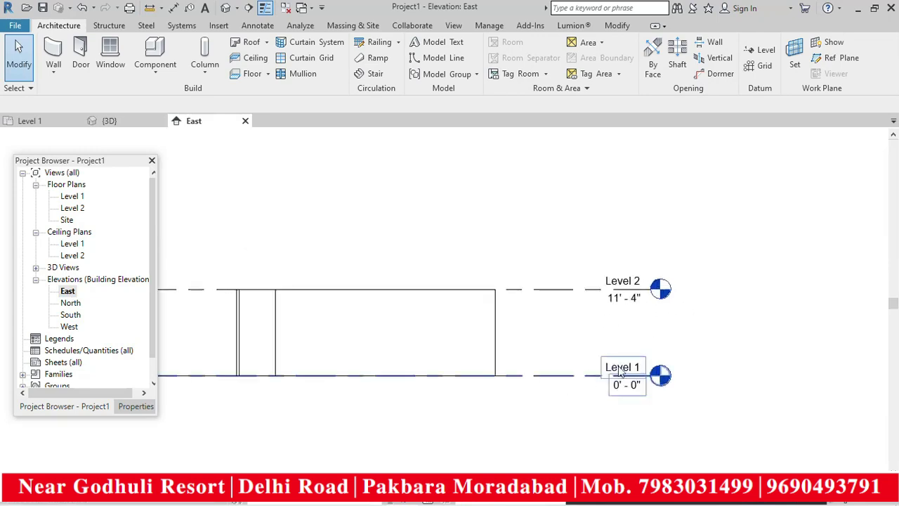
{"action": "scroll", "coordinate": [671, 320], "scroll_direction": "up", "scroll_amount": 2}
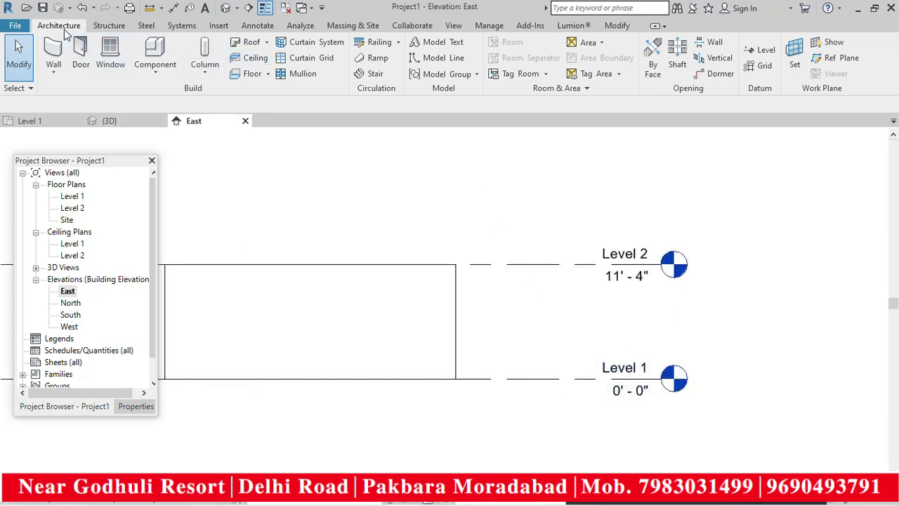
- Draw a new level line across the building between Level 1 and Level 2, about 8' 10" above Level 1
{"action": "left_click", "coordinate": [761, 49]}
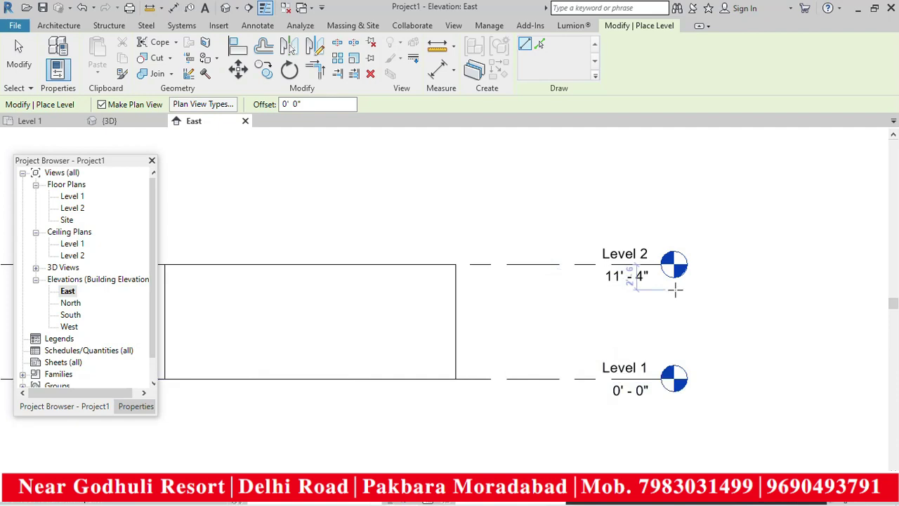
{"action": "left_click", "coordinate": [675, 290]}
{"action": "scroll", "coordinate": [635, 303], "scroll_direction": "down", "scroll_amount": 3}
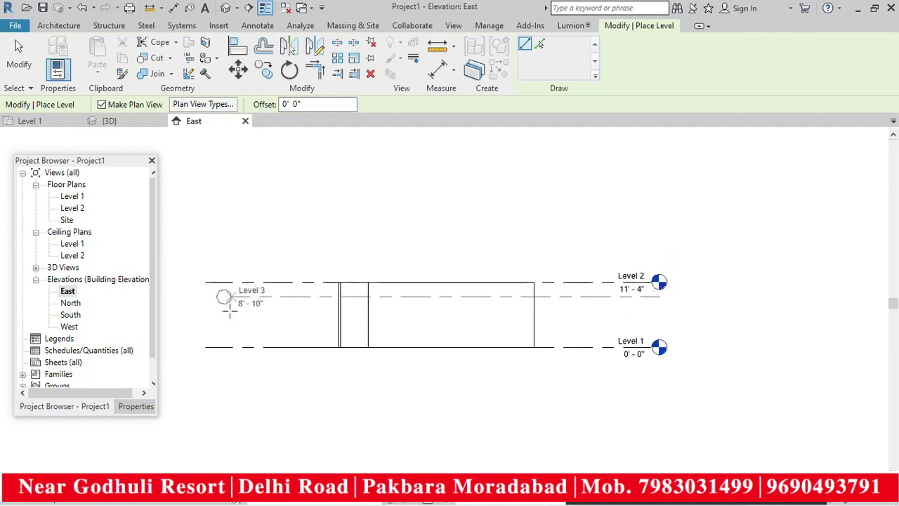
{"action": "left_click", "coordinate": [208, 309]}
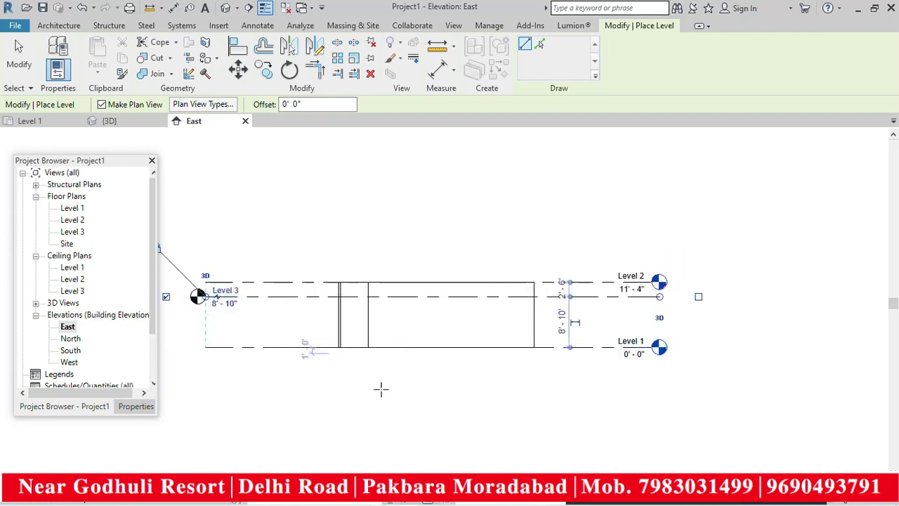
{"action": "key", "text": "Escape"}
{"action": "key", "text": "Escape"}
{"action": "left_click", "coordinate": [272, 297]}
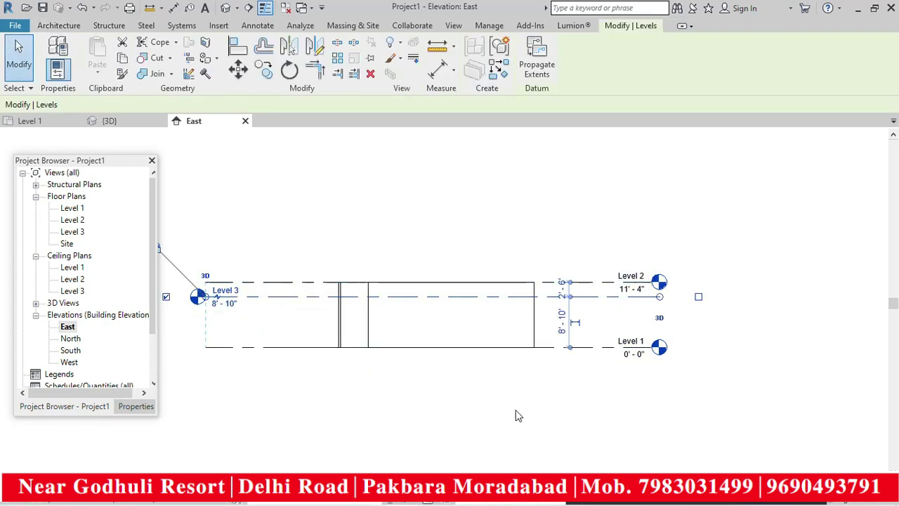
{"action": "key", "text": "Delete"}
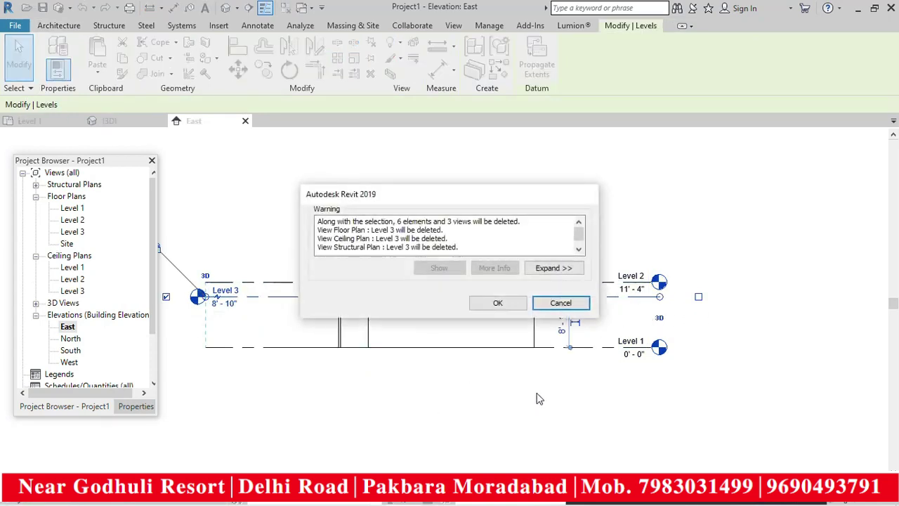
{"action": "left_click", "coordinate": [567, 304]}
{"action": "key", "text": "Escape"}
- Examine the level markers at both ends of the East elevation, comparing the heights of Level 1, Level 2 and Level 3
{"action": "scroll", "coordinate": [594, 393], "scroll_direction": "down", "scroll_amount": 2}
{"action": "scroll", "coordinate": [602, 360], "scroll_direction": "up", "scroll_amount": 1}
{"action": "scroll", "coordinate": [602, 359], "scroll_direction": "up", "scroll_amount": 1}
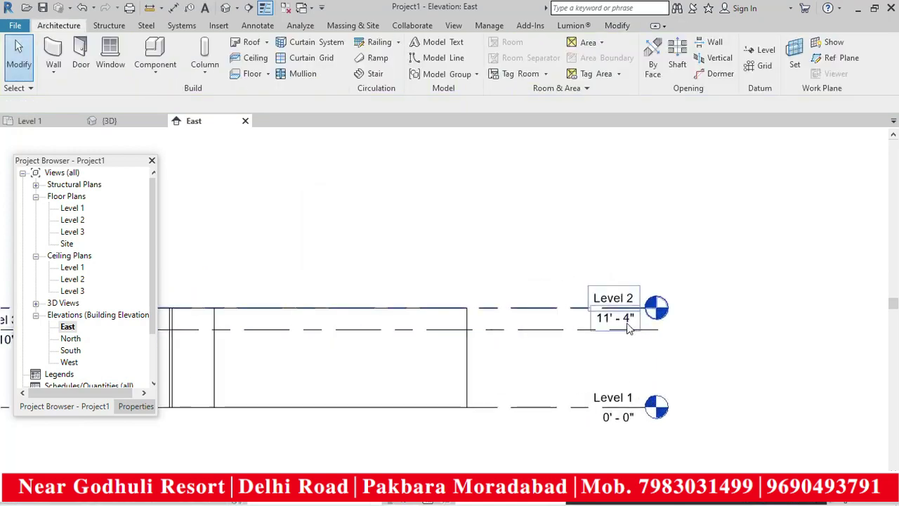
{"action": "scroll", "coordinate": [689, 337], "scroll_direction": "down", "scroll_amount": 1}
{"action": "scroll", "coordinate": [314, 361], "scroll_direction": "up", "scroll_amount": 1}
{"action": "scroll", "coordinate": [314, 361], "scroll_direction": "up", "scroll_amount": 1}
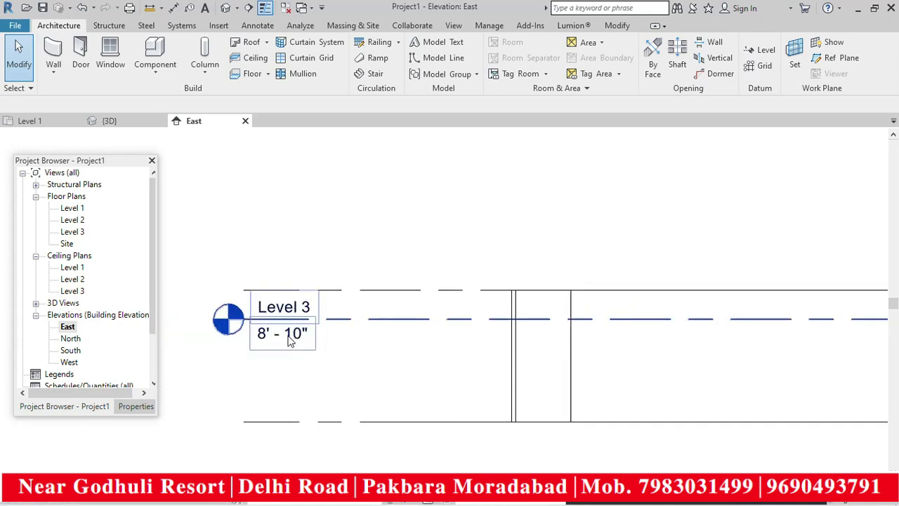
{"action": "scroll", "coordinate": [314, 348], "scroll_direction": "down", "scroll_amount": 2}
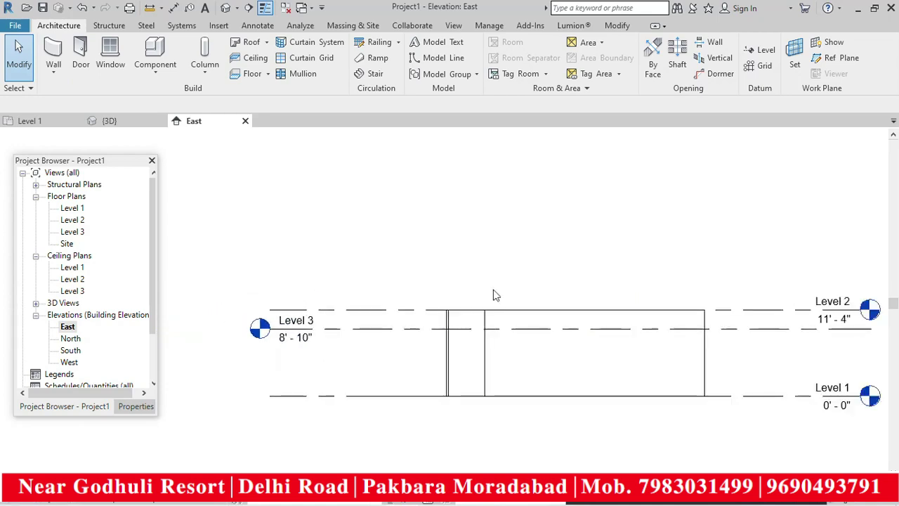
{"action": "scroll", "coordinate": [526, 250], "scroll_direction": "down", "scroll_amount": 1}
- Open the 3D view and select the five 4" partitions enclosing the front and rear small rooms
{"action": "left_click", "coordinate": [224, 9]}
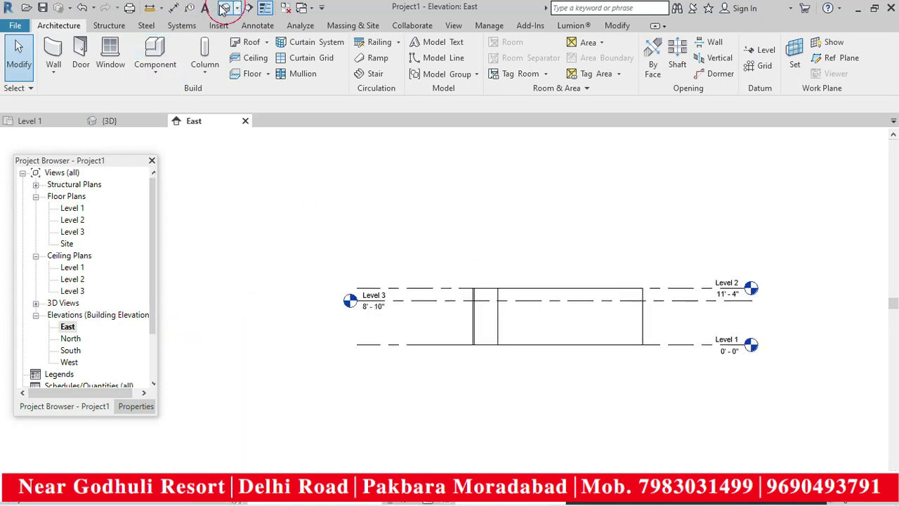
{"action": "scroll", "coordinate": [439, 220], "scroll_direction": "down", "scroll_amount": 2}
{"action": "middle_click_drag", "start_coordinate": [709, 203], "coordinate": [625, 337], "text": "shift"}
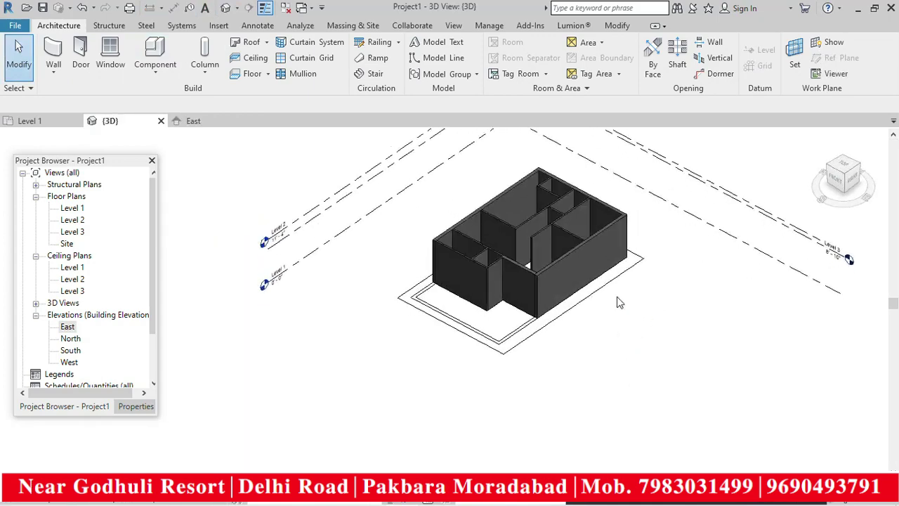
{"action": "scroll", "coordinate": [564, 210], "scroll_direction": "up", "scroll_amount": 2}
{"action": "scroll", "coordinate": [536, 180], "scroll_direction": "up", "scroll_amount": 2}
{"action": "scroll", "coordinate": [397, 291], "scroll_direction": "up", "scroll_amount": 2}
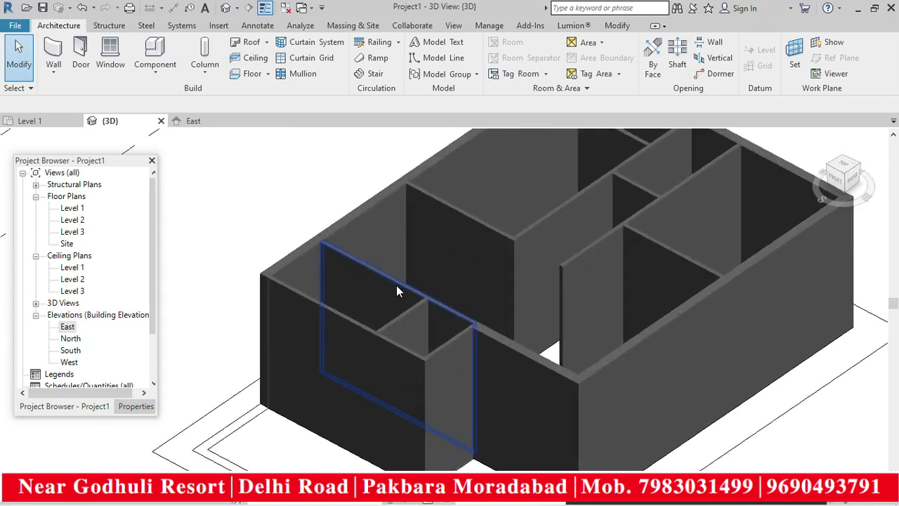
{"action": "left_click", "coordinate": [397, 285]}
{"action": "left_click", "coordinate": [414, 319], "text": "ctrl"}
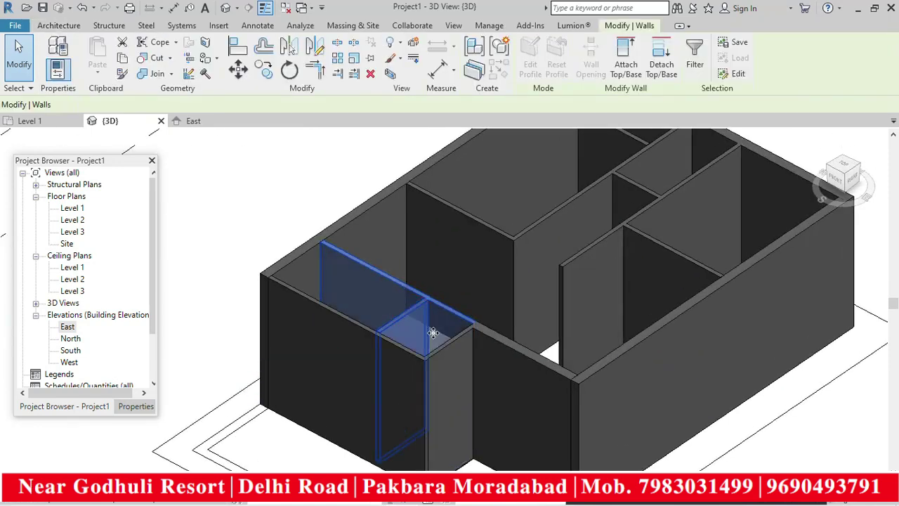
{"action": "scroll", "coordinate": [428, 326], "scroll_direction": "down", "scroll_amount": 3}
{"action": "scroll", "coordinate": [533, 218], "scroll_direction": "up", "scroll_amount": 3}
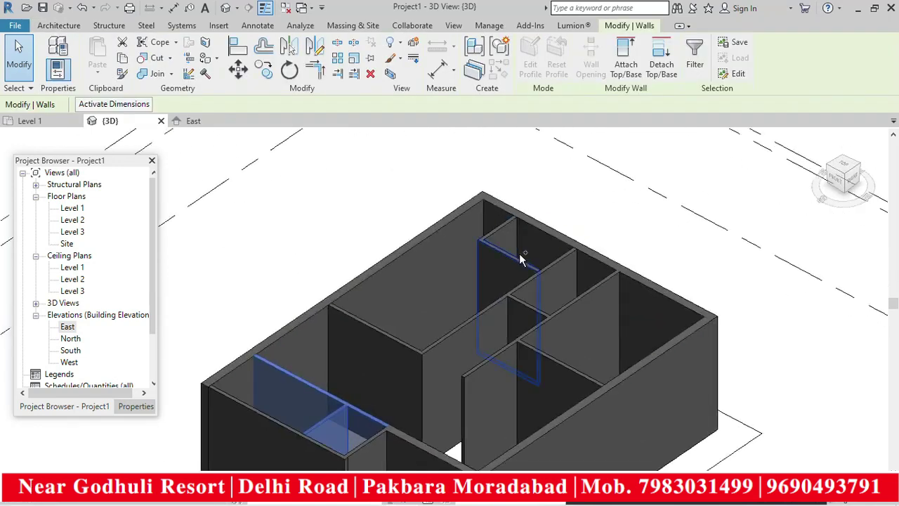
{"action": "left_click", "coordinate": [535, 308], "text": "ctrl"}
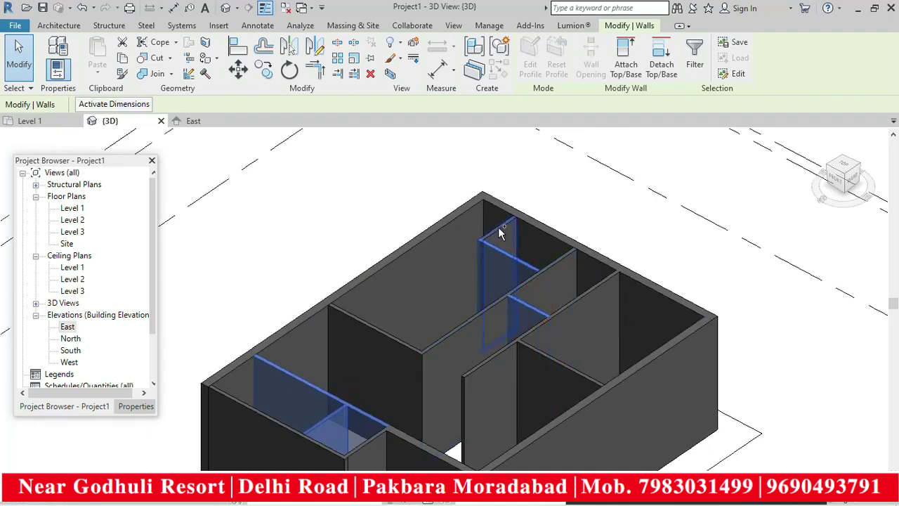
{"action": "scroll", "coordinate": [604, 243], "scroll_direction": "down", "scroll_amount": 3}
{"action": "middle_click_drag", "start_coordinate": [618, 249], "coordinate": [718, 256], "text": "shift"}
{"action": "scroll", "coordinate": [709, 263], "scroll_direction": "up", "scroll_amount": 2}
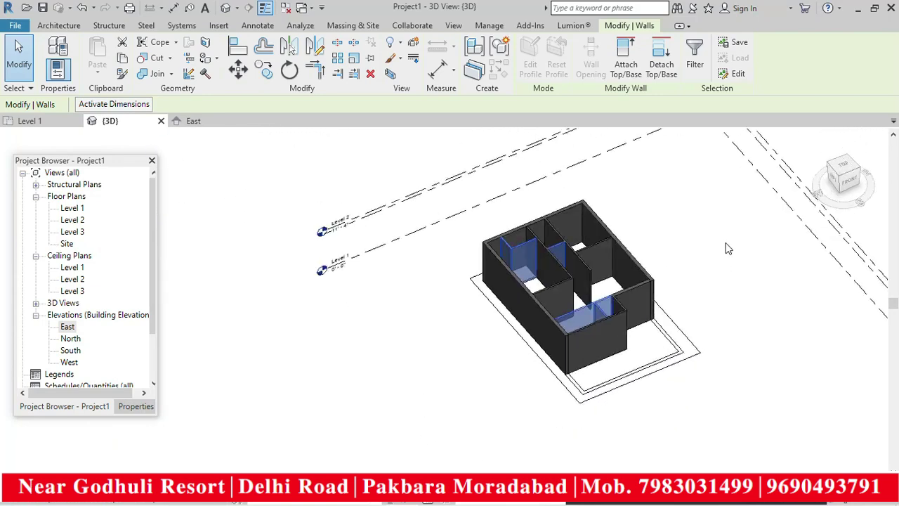
- Set the top constraint of the five selected partitions to Up to level: Level 3, and clear the selection
{"action": "left_click", "coordinate": [136, 406]}
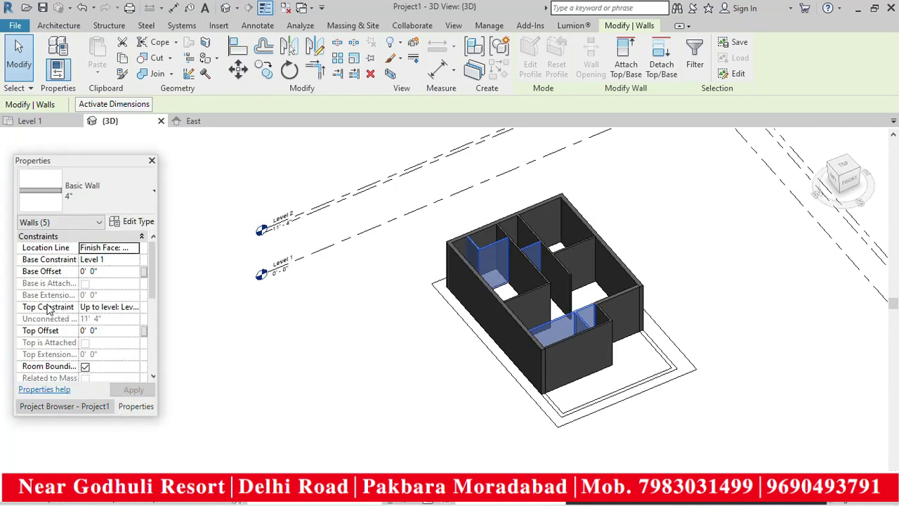
{"action": "left_click", "coordinate": [136, 307]}
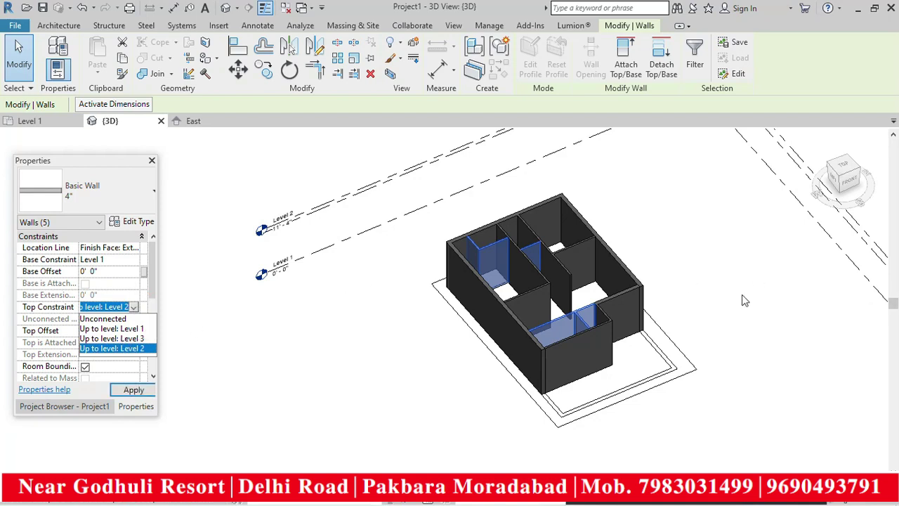
{"action": "left_click", "coordinate": [137, 336]}
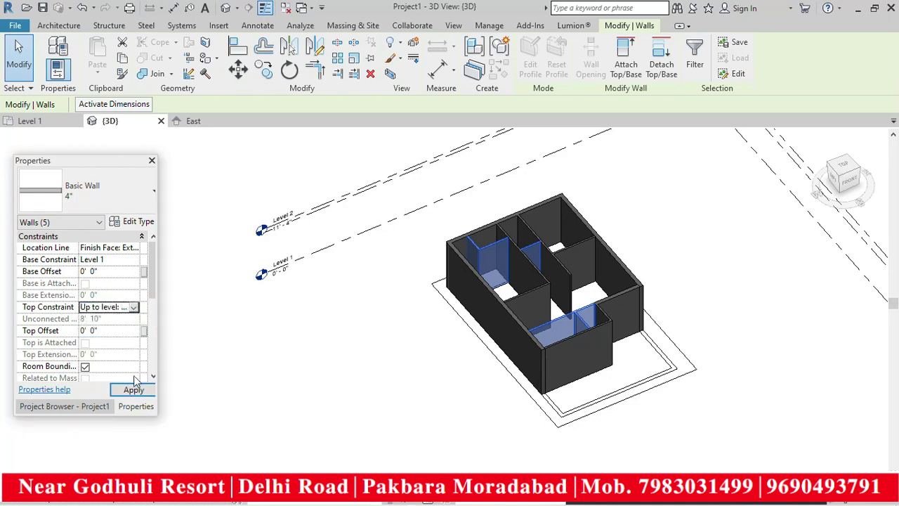
{"action": "left_click", "coordinate": [134, 389]}
{"action": "left_click", "coordinate": [401, 387]}
- Examine the small-room partitions from several sides in 3D and compare their height with the surrounding walls
{"action": "scroll", "coordinate": [399, 381], "scroll_direction": "down", "scroll_amount": 3}
{"action": "middle_click_drag", "start_coordinate": [613, 377], "coordinate": [321, 327], "text": "shift"}
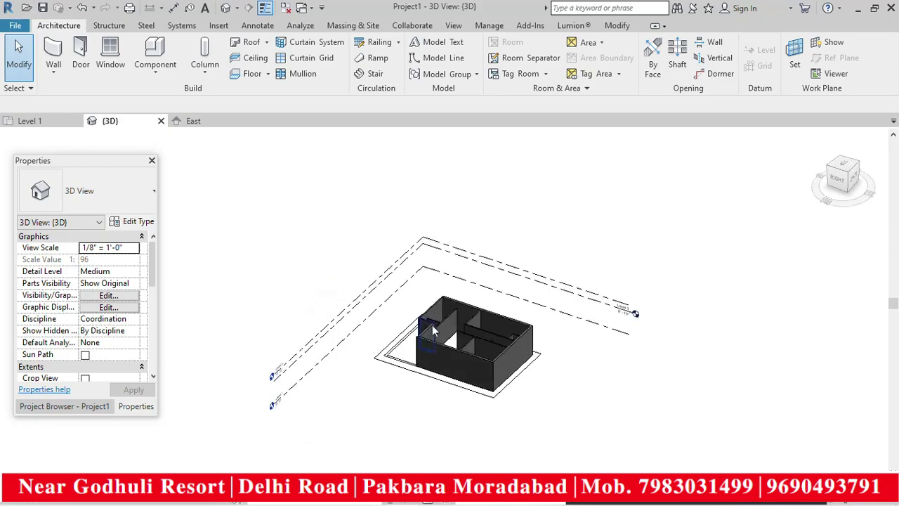
{"action": "scroll", "coordinate": [362, 269], "scroll_direction": "up", "scroll_amount": 5}
{"action": "middle_click_drag", "start_coordinate": [367, 271], "coordinate": [730, 307], "text": "shift"}
{"action": "scroll", "coordinate": [637, 387], "scroll_direction": "up", "scroll_amount": 5}
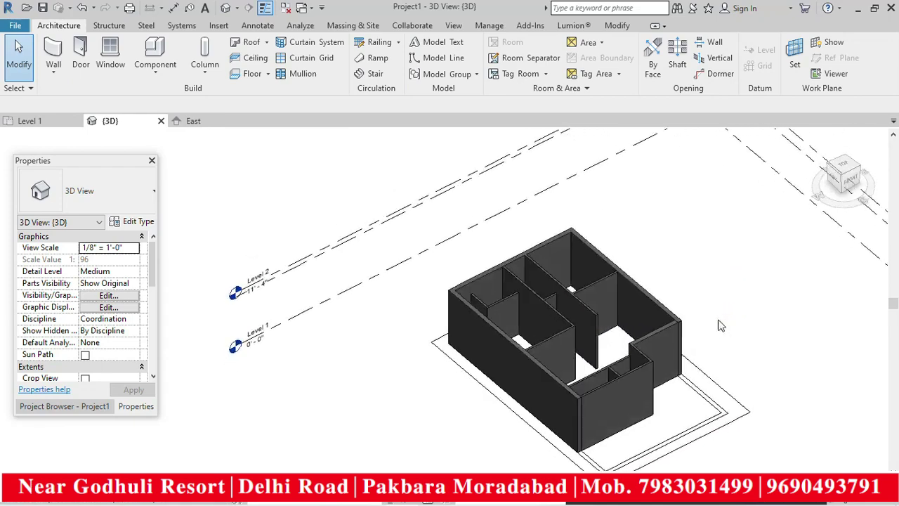
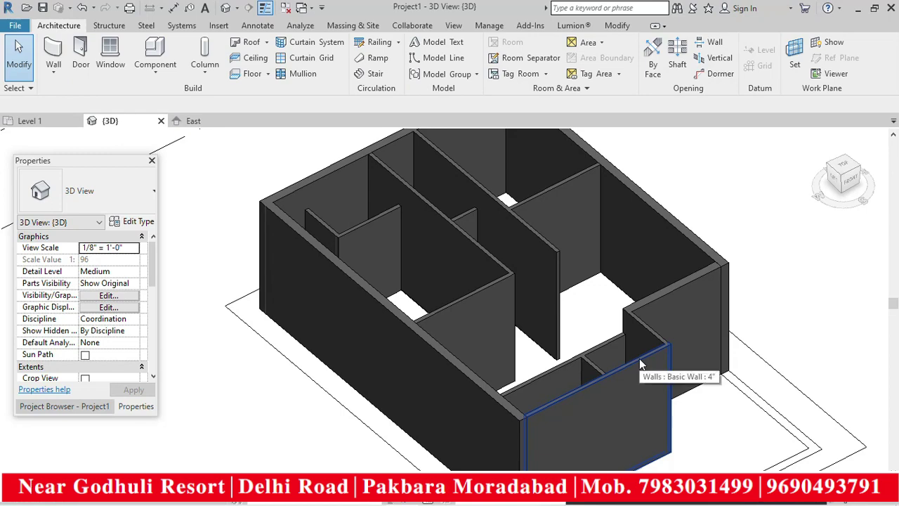
{"action": "scroll", "coordinate": [639, 358], "scroll_direction": "down", "scroll_amount": 4}
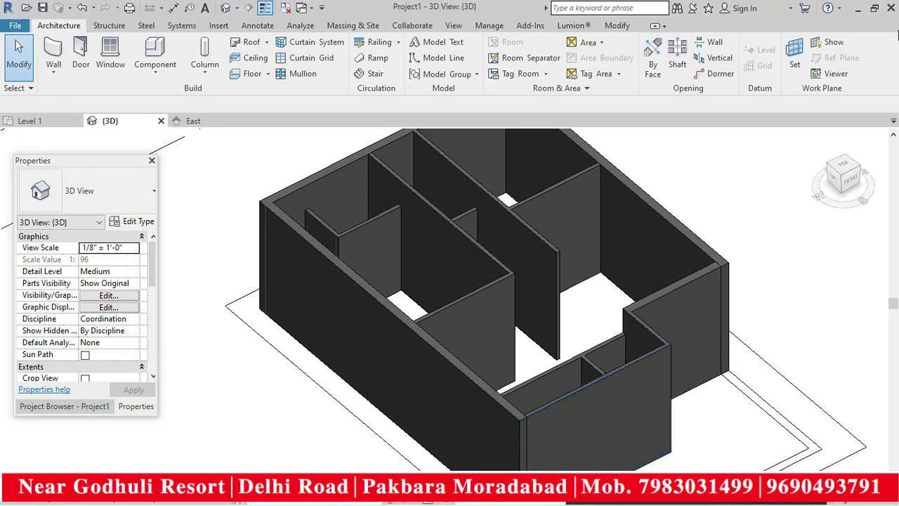
{"action": "scroll", "coordinate": [672, 383], "scroll_direction": "up", "scroll_amount": 6}
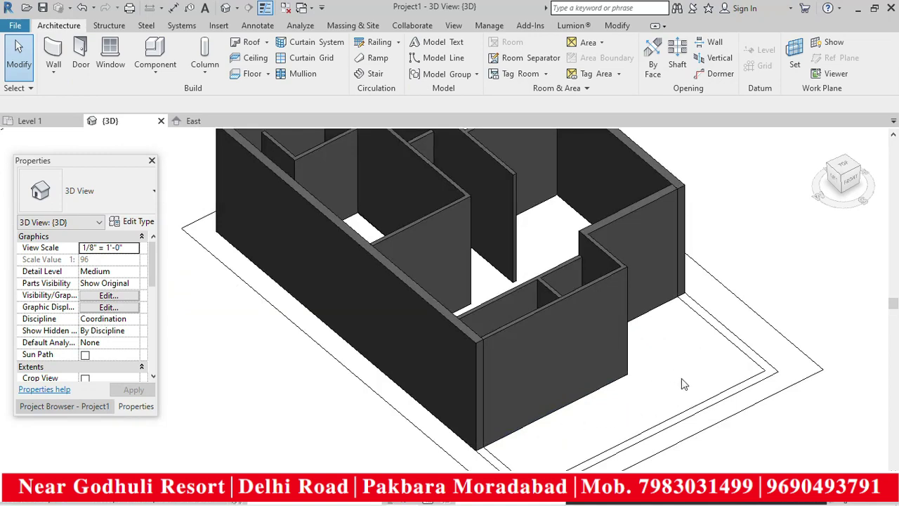
{"action": "scroll", "coordinate": [653, 344], "scroll_direction": "down", "scroll_amount": 3}
{"action": "scroll", "coordinate": [576, 286], "scroll_direction": "up", "scroll_amount": 2}
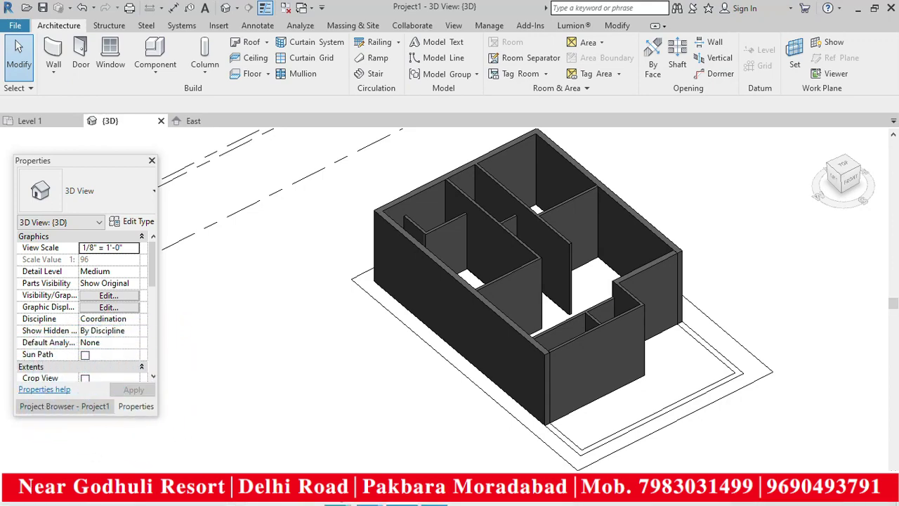
{"action": "scroll", "coordinate": [578, 348], "scroll_direction": "down", "scroll_amount": 3}
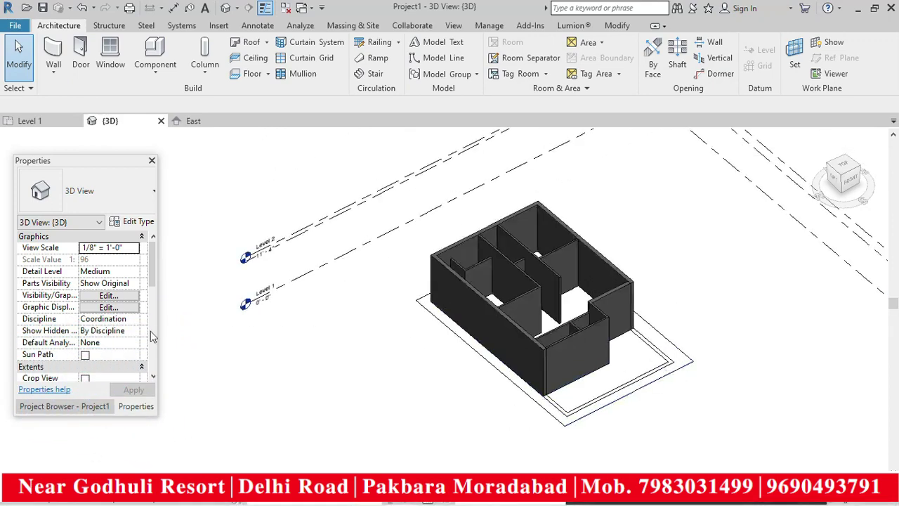
- Open the Level 1 floor plan and show the whole building outline
{"action": "left_click", "coordinate": [100, 407]}
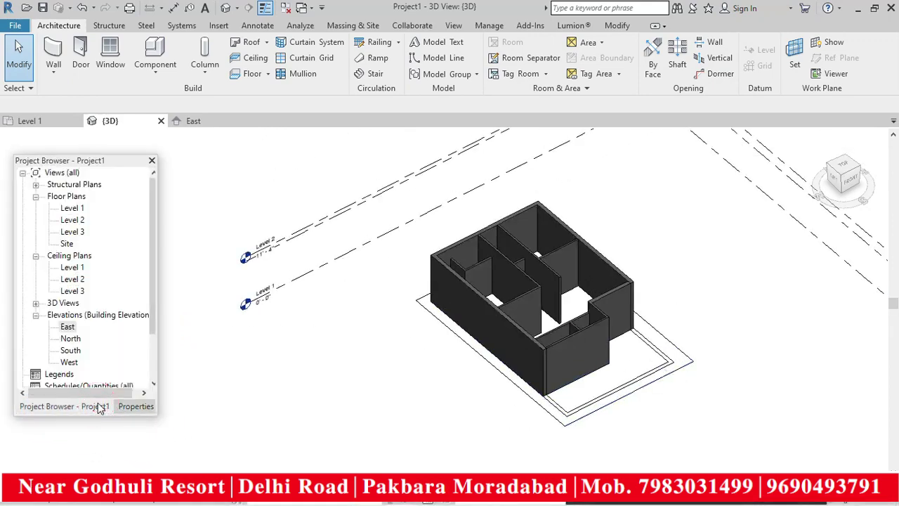
{"action": "double_click", "coordinate": [73, 209]}
{"action": "scroll", "coordinate": [520, 366], "scroll_direction": "up", "scroll_amount": 3}
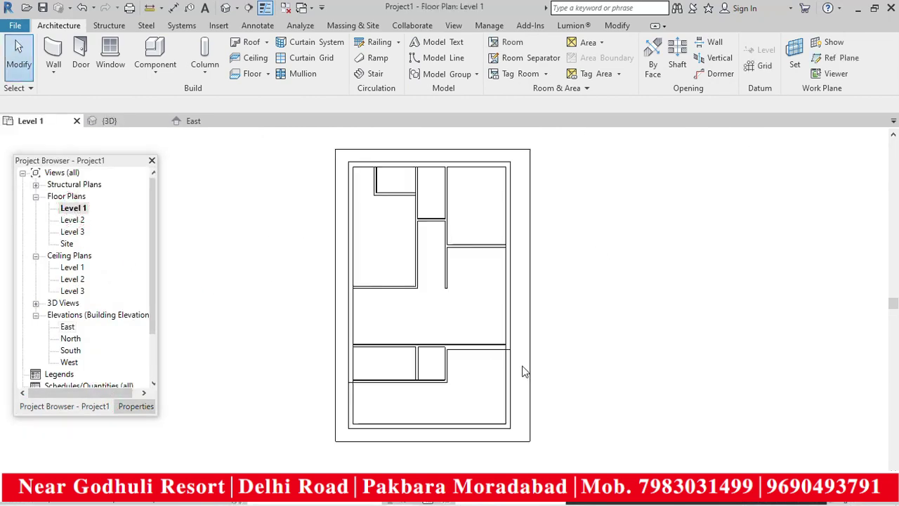
{"action": "scroll", "coordinate": [453, 372], "scroll_direction": "down", "scroll_amount": 3}
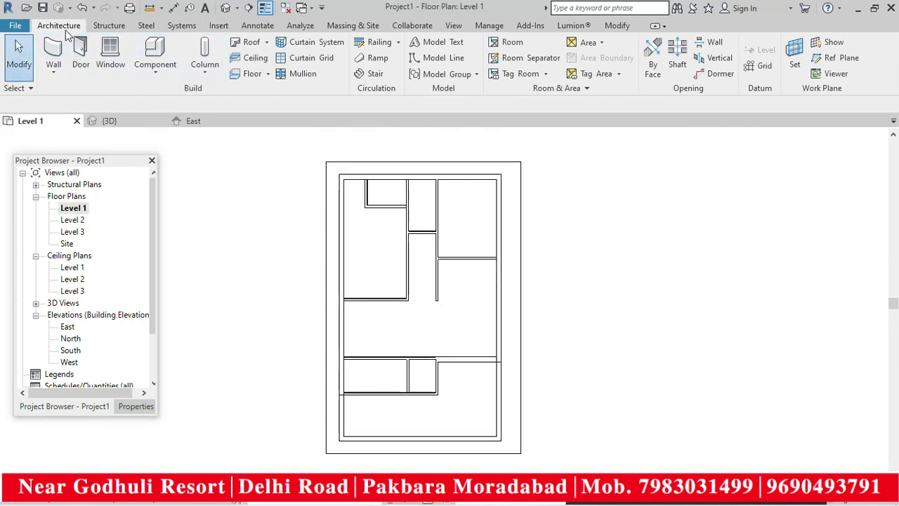
- Start a floor and sketch a rectangular boundary along the outer walls' inner faces, from the rear corner to the wall behind the front small rooms
{"action": "left_click", "coordinate": [239, 73]}
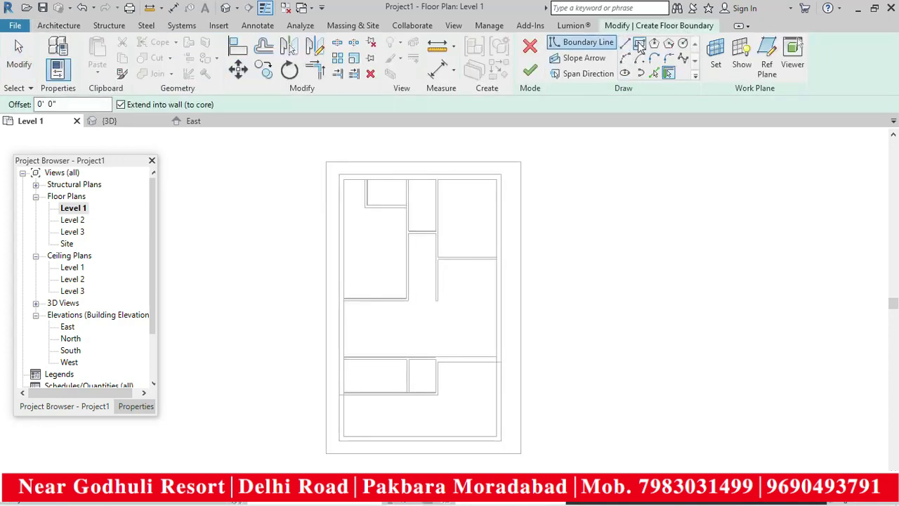
{"action": "left_click", "coordinate": [639, 43]}
{"action": "scroll", "coordinate": [332, 207], "scroll_direction": "up", "scroll_amount": 3}
{"action": "scroll", "coordinate": [361, 163], "scroll_direction": "up", "scroll_amount": 4}
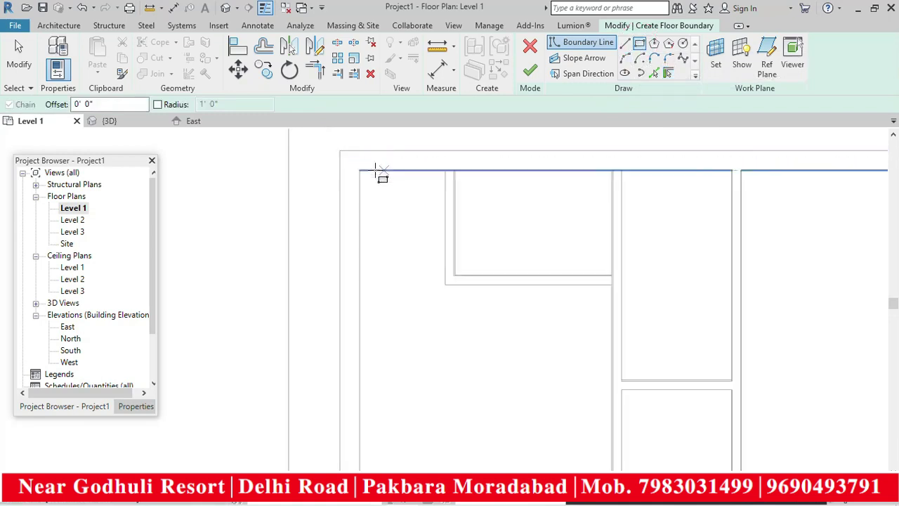
{"action": "left_click", "coordinate": [361, 170]}
{"action": "scroll", "coordinate": [421, 195], "scroll_direction": "down", "scroll_amount": 4}
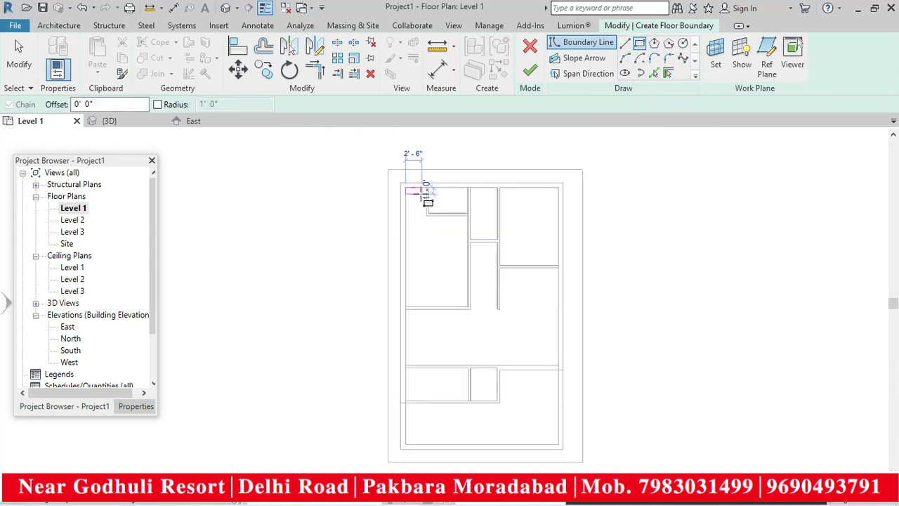
{"action": "scroll", "coordinate": [517, 345], "scroll_direction": "up", "scroll_amount": 3}
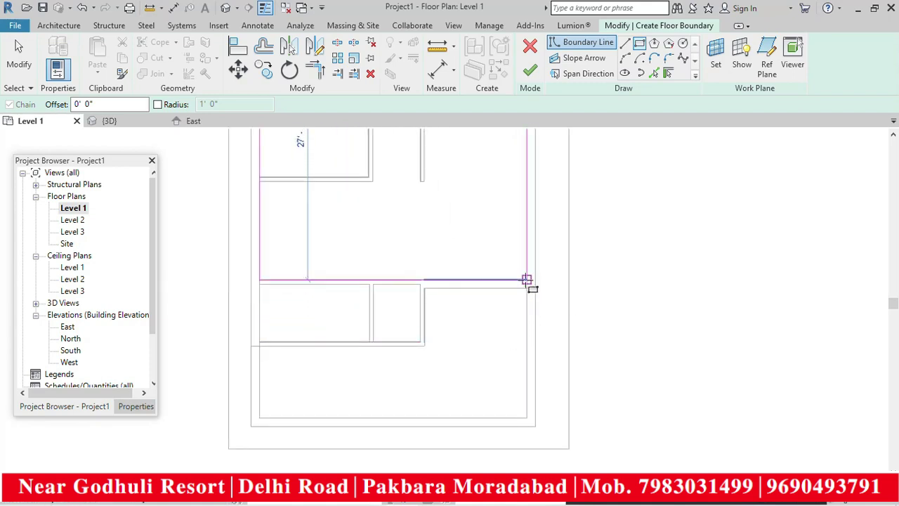
{"action": "left_click", "coordinate": [527, 280]}
{"action": "key", "text": "Escape"}
{"action": "key", "text": "Escape"}
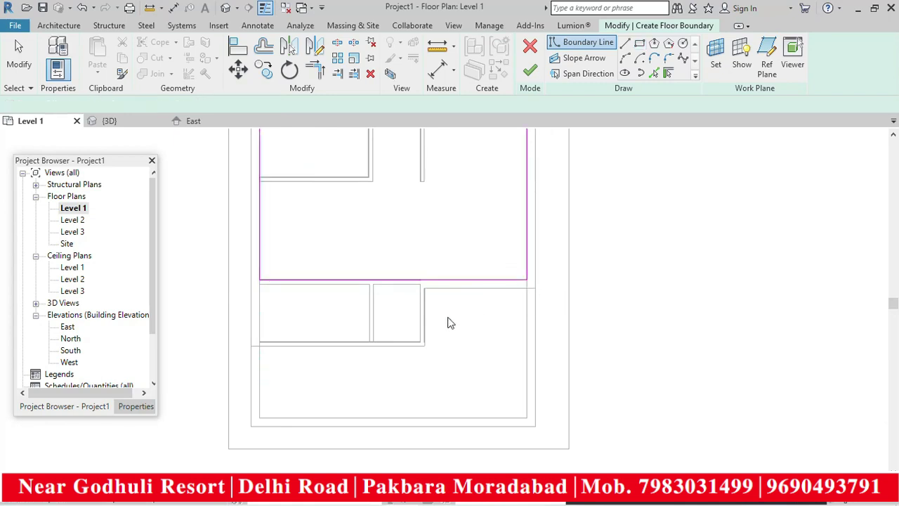
- Extend the floor boundary with connected lines around the two front small rooms, down their side, along the front wall and back to the rectangle
{"action": "scroll", "coordinate": [441, 315], "scroll_direction": "up", "scroll_amount": 2}
{"action": "left_click", "coordinate": [624, 43]}
{"action": "scroll", "coordinate": [422, 281], "scroll_direction": "up", "scroll_amount": 4}
{"action": "left_click", "coordinate": [400, 242]}
{"action": "scroll", "coordinate": [401, 358], "scroll_direction": "down", "scroll_amount": 2}
{"action": "scroll", "coordinate": [412, 436], "scroll_direction": "up", "scroll_amount": 4}
{"action": "left_click", "coordinate": [417, 424]}
{"action": "scroll", "coordinate": [536, 405], "scroll_direction": "down", "scroll_amount": 4}
{"action": "scroll", "coordinate": [349, 402], "scroll_direction": "up", "scroll_amount": 8}
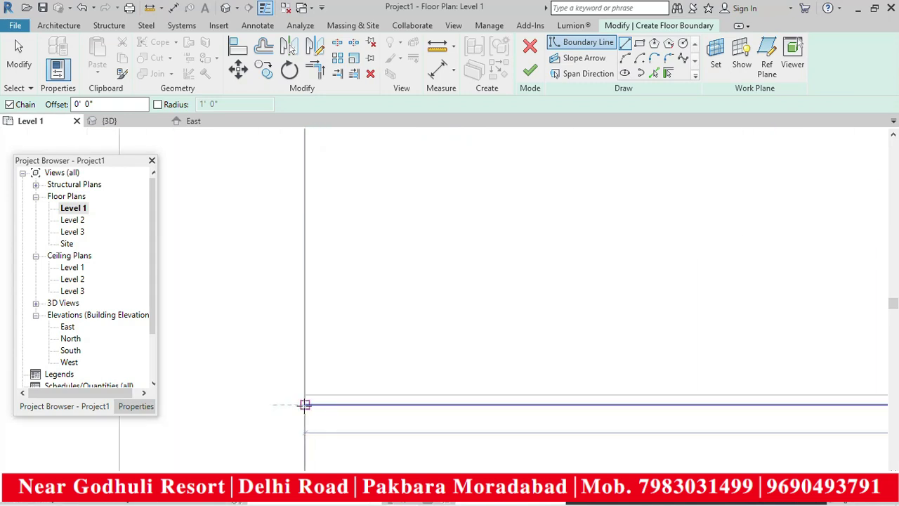
{"action": "scroll", "coordinate": [399, 411], "scroll_direction": "down", "scroll_amount": 4}
{"action": "left_click", "coordinate": [387, 410]}
{"action": "left_click", "coordinate": [387, 194]}
{"action": "scroll", "coordinate": [389, 186], "scroll_direction": "up", "scroll_amount": 3}
{"action": "scroll", "coordinate": [447, 267], "scroll_direction": "down", "scroll_amount": 3}
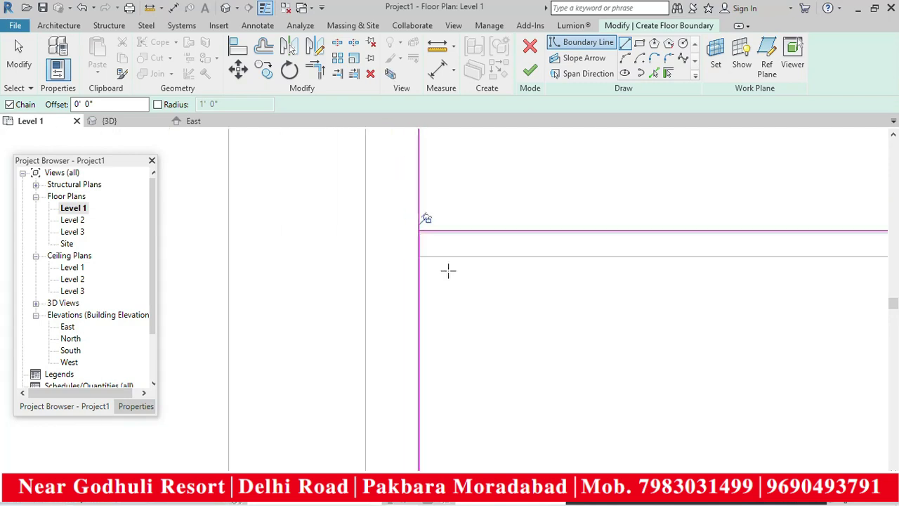
{"action": "key", "text": "Escape"}
- Shorten the rectangle's front boundary line to the corner of the small rooms, leaving one closed L-shaped outline
{"action": "scroll", "coordinate": [513, 295], "scroll_direction": "down", "scroll_amount": 2}
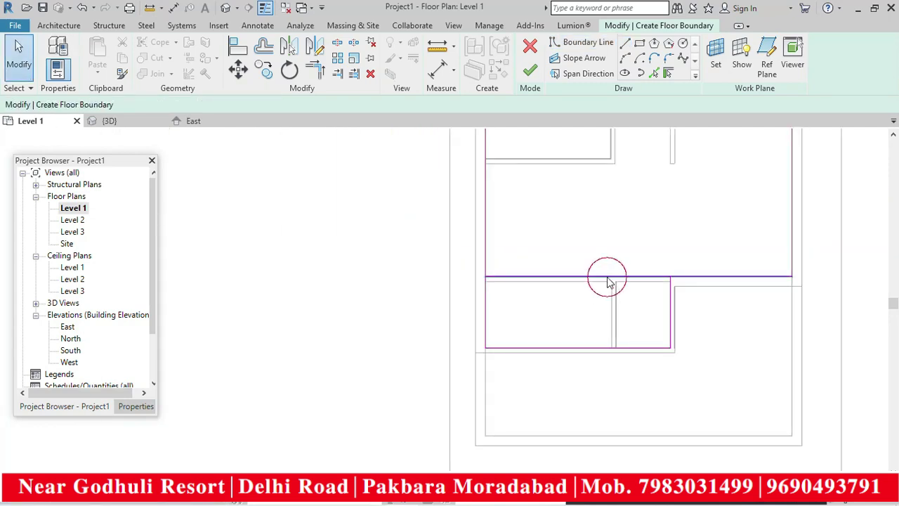
{"action": "left_click", "coordinate": [604, 277]}
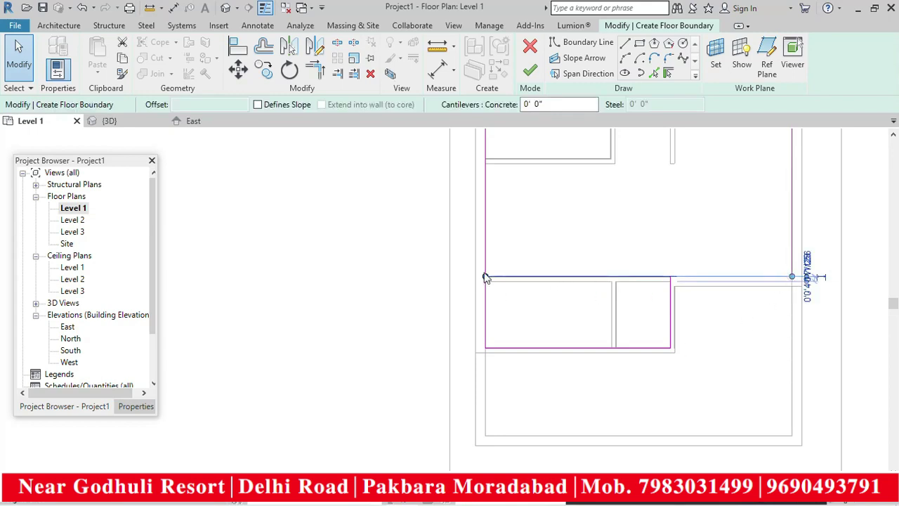
{"action": "left_click_drag", "start_coordinate": [485, 278], "coordinate": [669, 274]}
{"action": "scroll", "coordinate": [598, 303], "scroll_direction": "down", "scroll_amount": 3}
{"action": "left_click", "coordinate": [686, 360]}
{"action": "scroll", "coordinate": [579, 356], "scroll_direction": "down", "scroll_amount": 2}
{"action": "scroll", "coordinate": [705, 327], "scroll_direction": "up", "scroll_amount": 1}
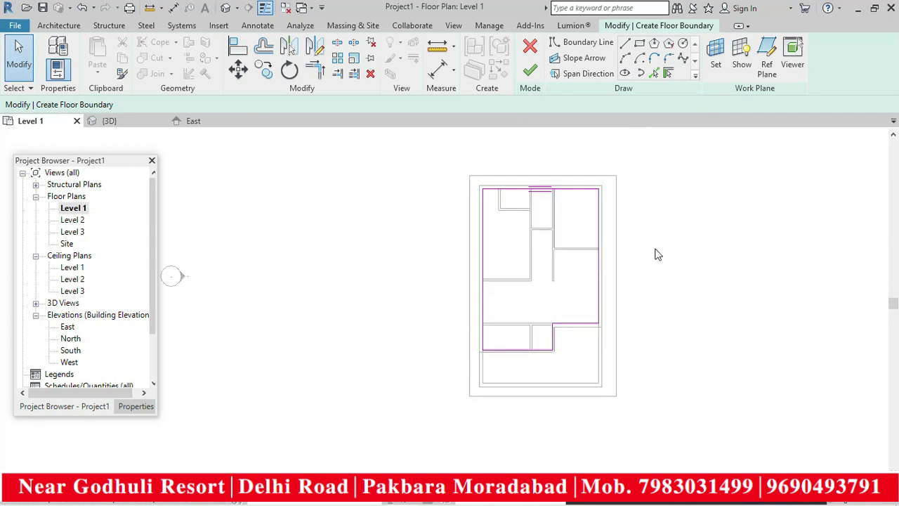
- Finish the floor boundary sketch along the inner wall faces on Level 1 and clear the selection
{"action": "scroll", "coordinate": [655, 255], "scroll_direction": "up", "scroll_amount": 2}
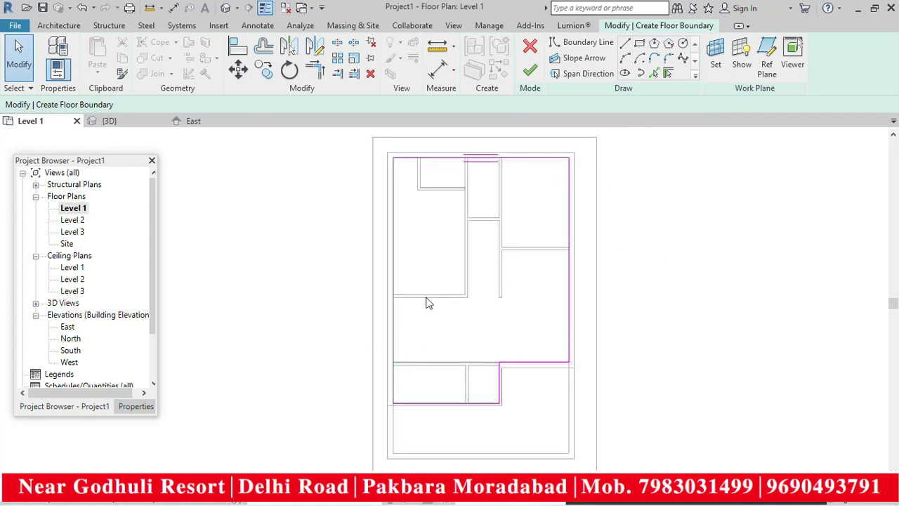
{"action": "scroll", "coordinate": [438, 301], "scroll_direction": "down", "scroll_amount": 1}
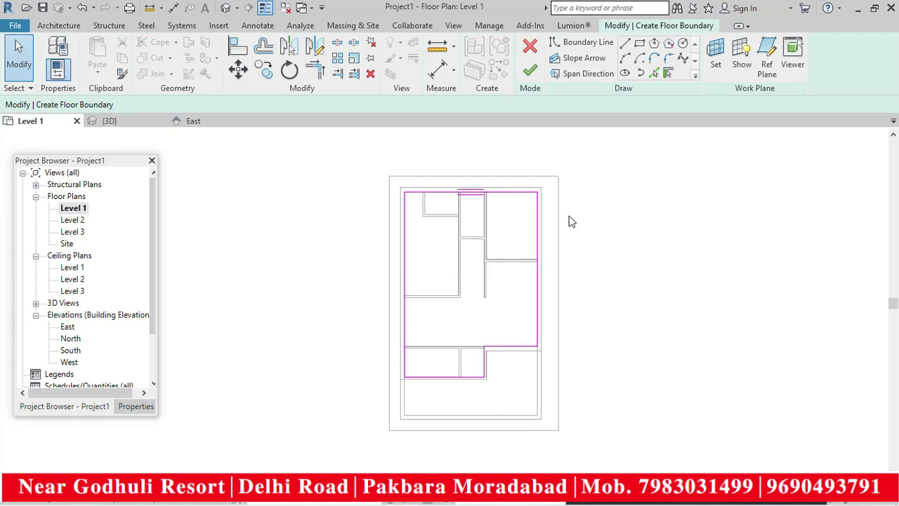
{"action": "left_click", "coordinate": [530, 73]}
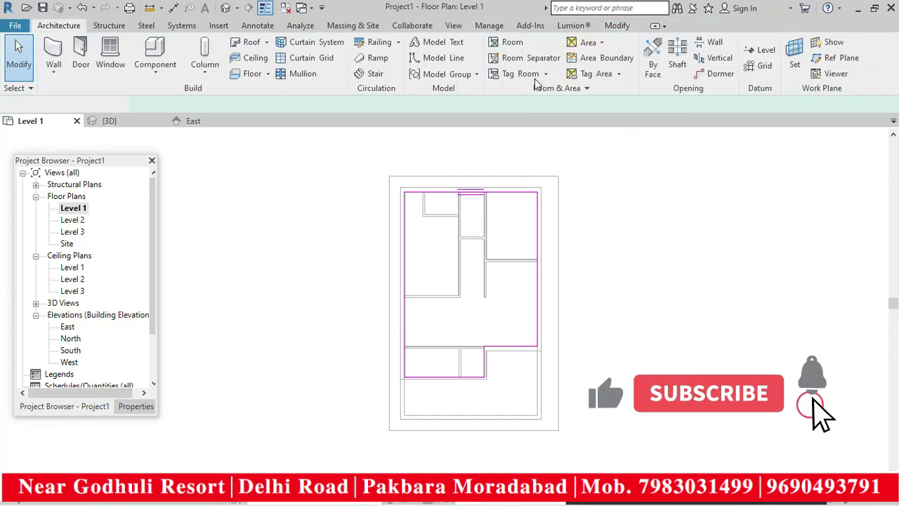
{"action": "key", "text": "Escape"}
{"action": "scroll", "coordinate": [622, 295], "scroll_direction": "down", "scroll_amount": 3}
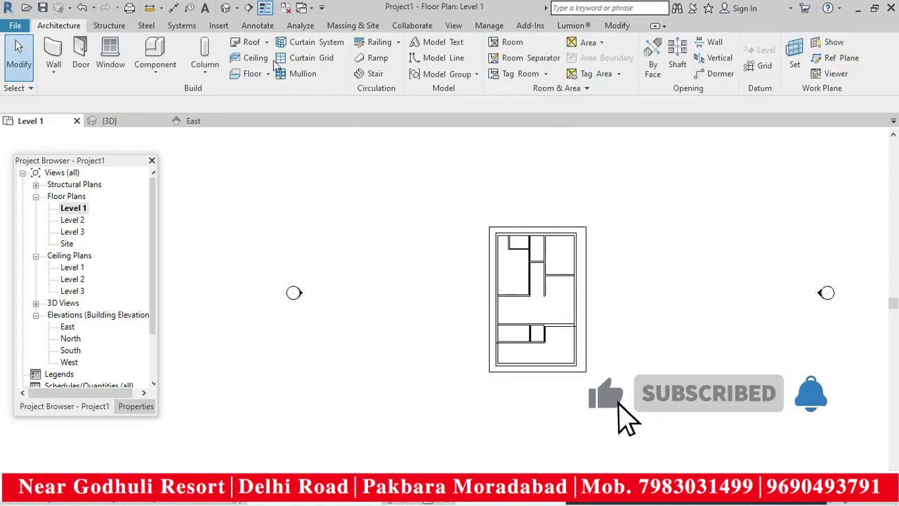
- Open the 3D view facing the building's front and inspect the floor slab at the base of the walls
{"action": "left_click", "coordinate": [225, 8]}
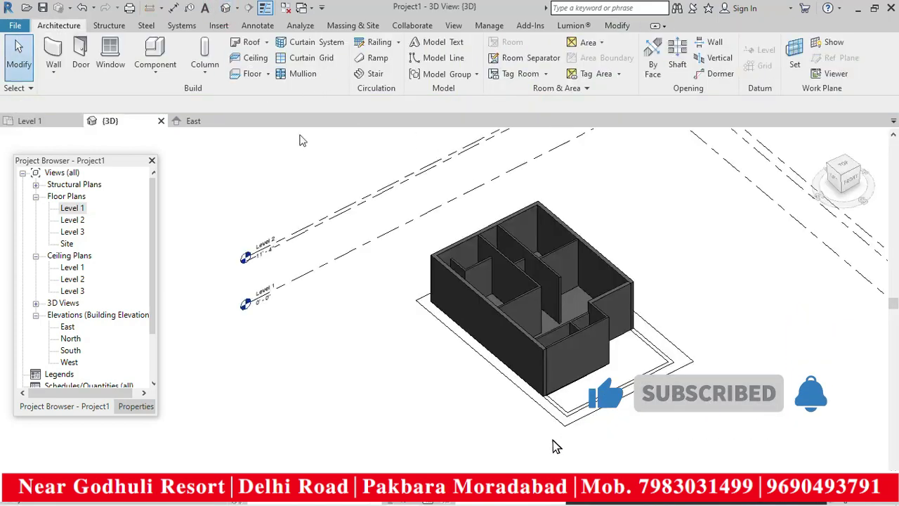
{"action": "left_click", "coordinate": [851, 181]}
{"action": "scroll", "coordinate": [407, 341], "scroll_direction": "up", "scroll_amount": 5}
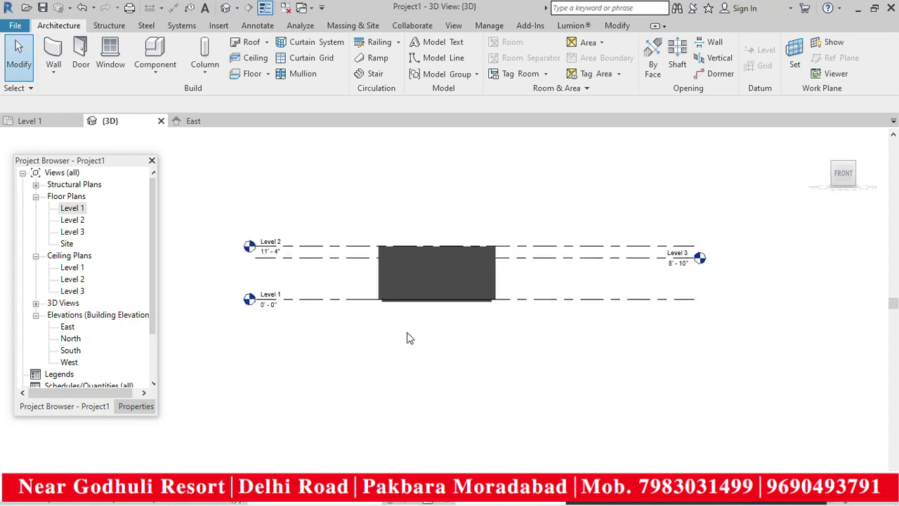
{"action": "scroll", "coordinate": [407, 306], "scroll_direction": "up", "scroll_amount": 5}
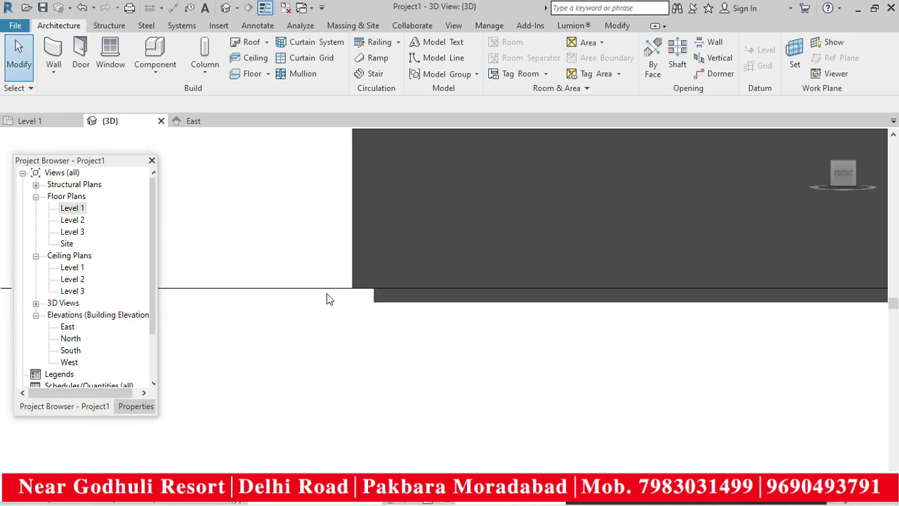
{"action": "scroll", "coordinate": [393, 327], "scroll_direction": "down", "scroll_amount": 2}
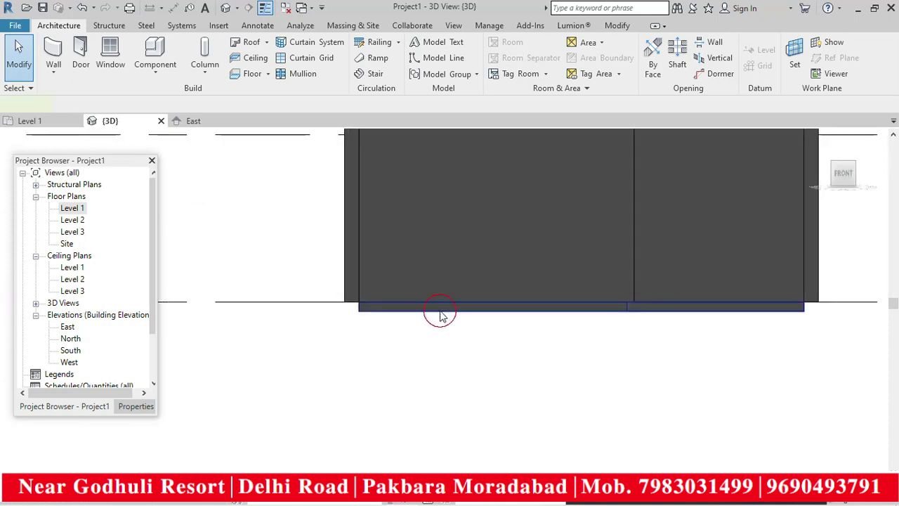
- Nudge the floor slab upward until its underside rests on the Level 1 line
{"action": "left_click", "coordinate": [441, 311]}
{"action": "scroll", "coordinate": [508, 344], "scroll_direction": "up", "scroll_amount": 2}
{"action": "scroll", "coordinate": [508, 391], "scroll_direction": "up", "scroll_amount": 2}
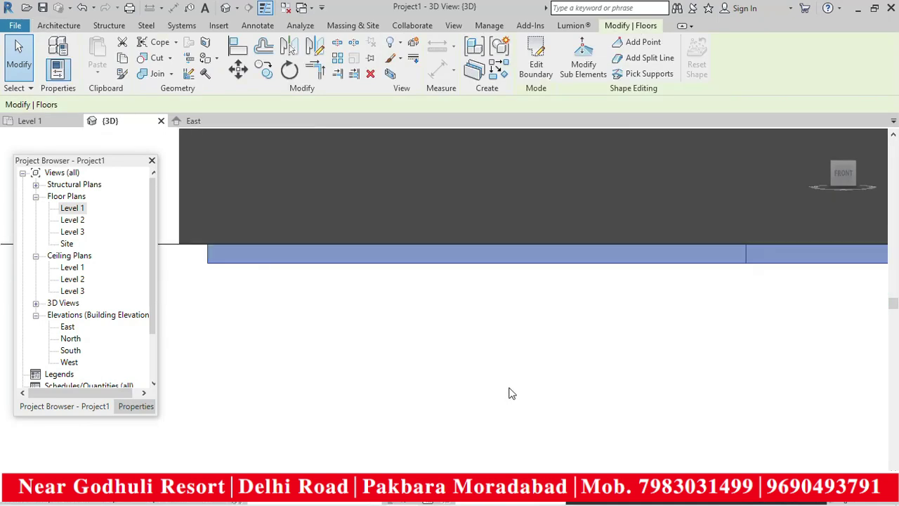
{"action": "key", "text": "Up"}
{"action": "key", "text": "Up"}
{"action": "key", "text": "Up"}
{"action": "key", "text": "Up"}
{"action": "key", "text": "Up"}
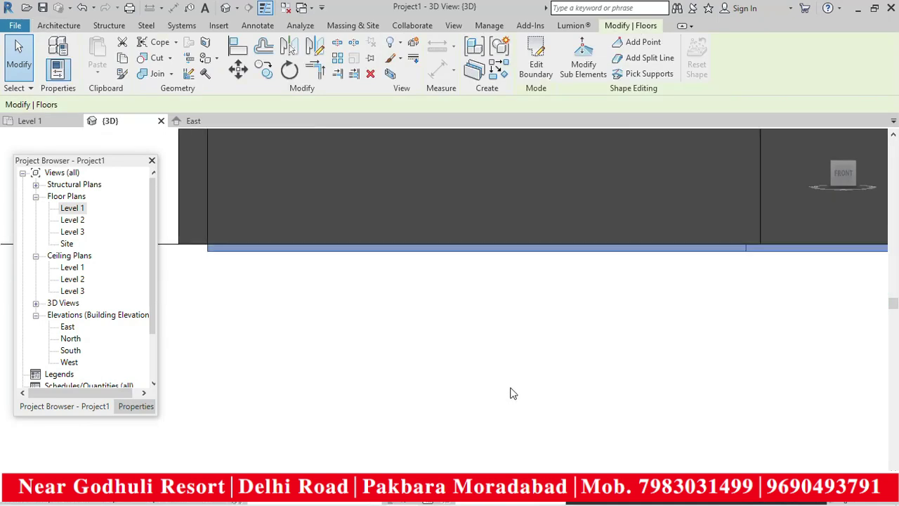
{"action": "key", "text": "Up"}
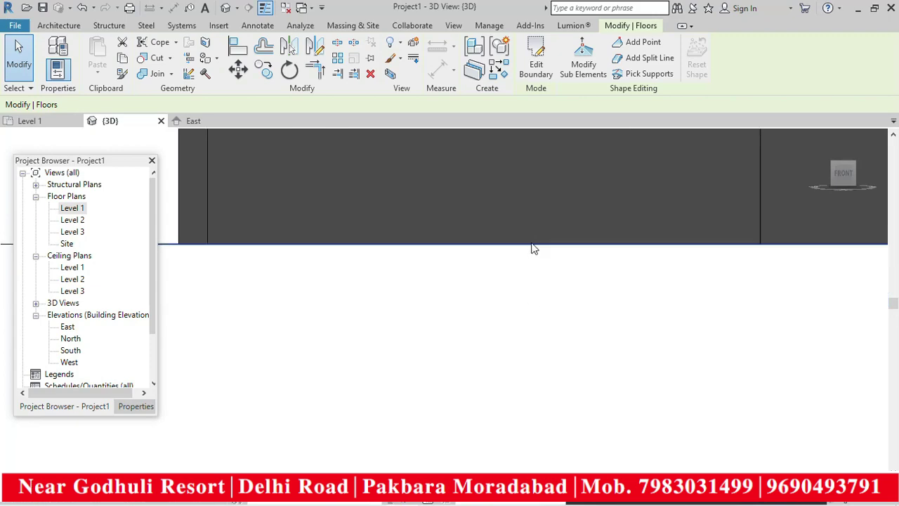
{"action": "scroll", "coordinate": [531, 243], "scroll_direction": "up", "scroll_amount": 2}
{"action": "scroll", "coordinate": [539, 316], "scroll_direction": "up", "scroll_amount": 1}
{"action": "scroll", "coordinate": [539, 330], "scroll_direction": "down", "scroll_amount": 5}
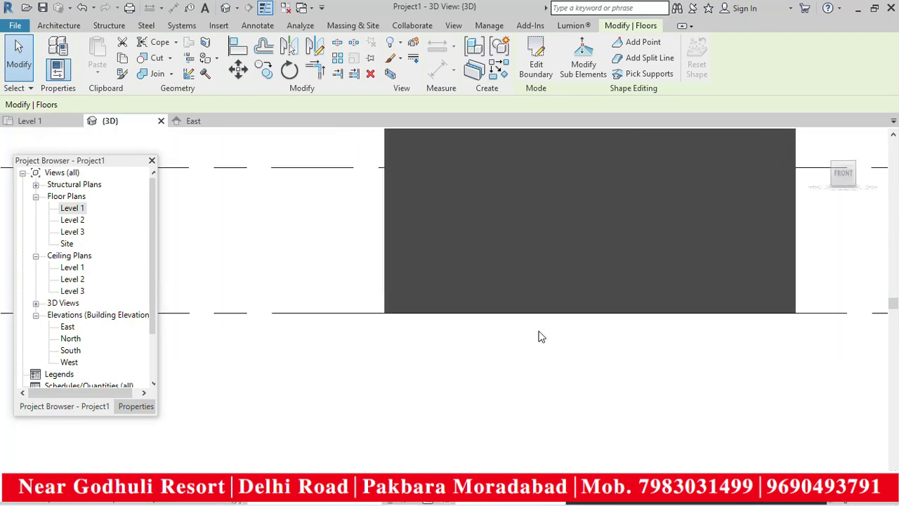
{"action": "scroll", "coordinate": [539, 337], "scroll_direction": "down", "scroll_amount": 4}
- Deselect the floor and examine the raised slab inside the rooms from several 3D angles
{"action": "middle_click_drag", "start_coordinate": [670, 217], "coordinate": [617, 392], "text": "shift"}
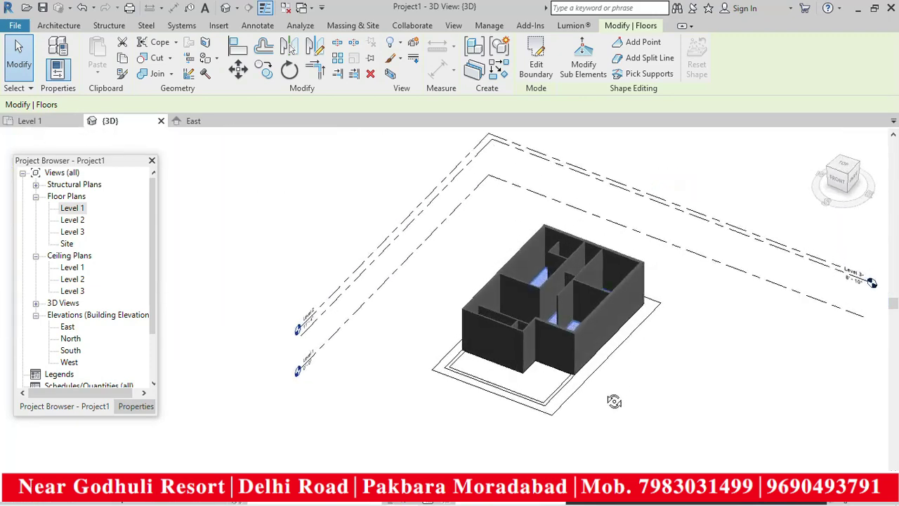
{"action": "key", "text": "Escape"}
{"action": "middle_click_drag", "start_coordinate": [666, 355], "coordinate": [721, 337], "text": "shift"}
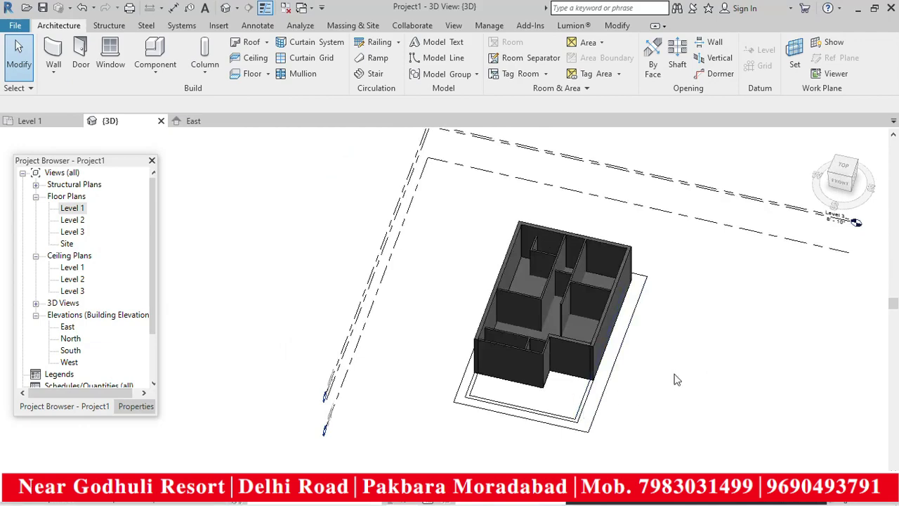
{"action": "middle_click_drag", "start_coordinate": [692, 336], "coordinate": [651, 320], "text": "shift"}
{"action": "scroll", "coordinate": [569, 339], "scroll_direction": "up", "scroll_amount": 4}
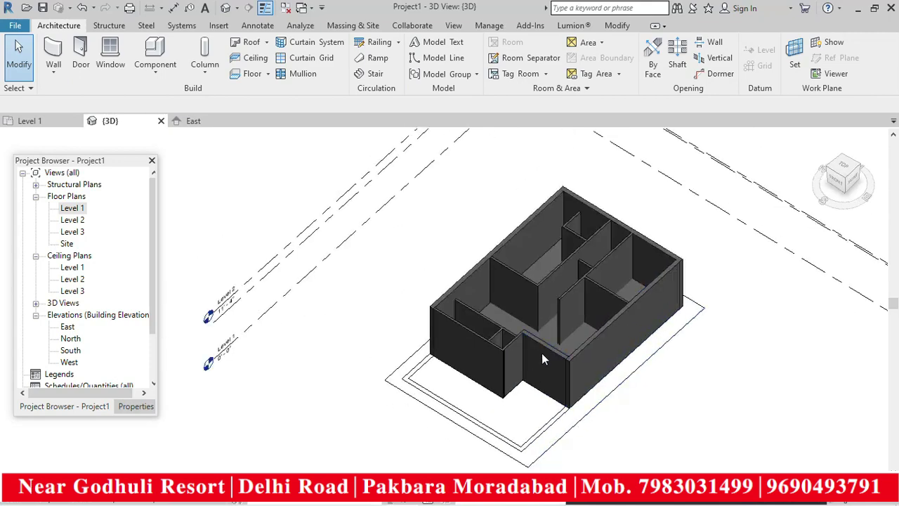
{"action": "scroll", "coordinate": [541, 353], "scroll_direction": "up", "scroll_amount": 2}
{"action": "scroll", "coordinate": [533, 386], "scroll_direction": "down", "scroll_amount": 2}
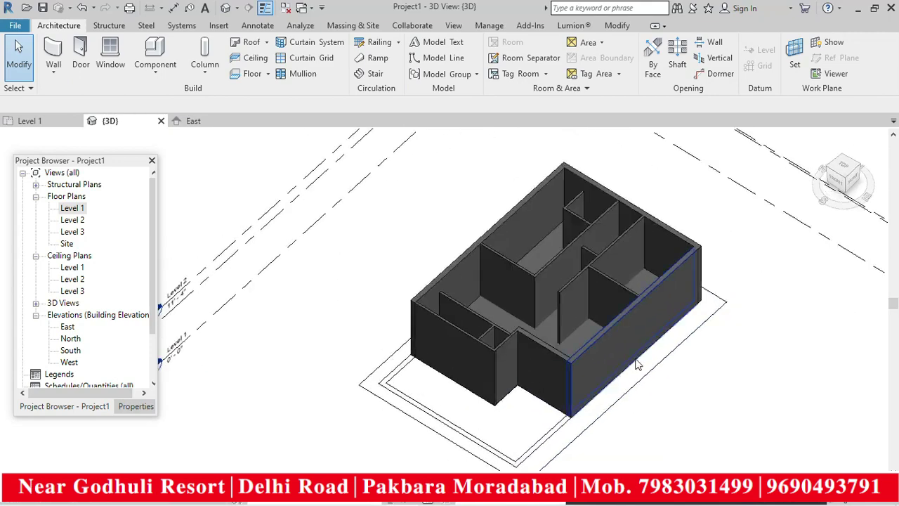
{"action": "scroll", "coordinate": [618, 358], "scroll_direction": "down", "scroll_amount": 1}
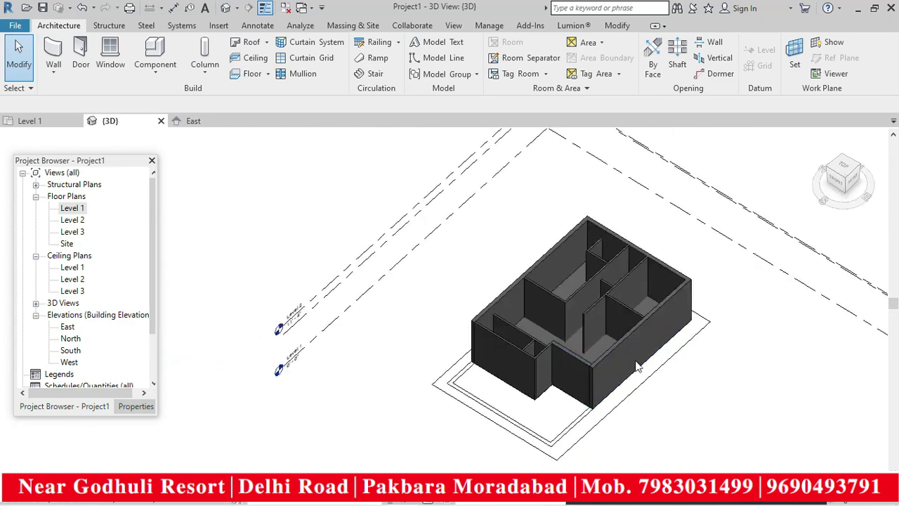
{"action": "scroll", "coordinate": [627, 359], "scroll_direction": "down", "scroll_amount": 1}
{"action": "scroll", "coordinate": [622, 365], "scroll_direction": "up", "scroll_amount": 1}
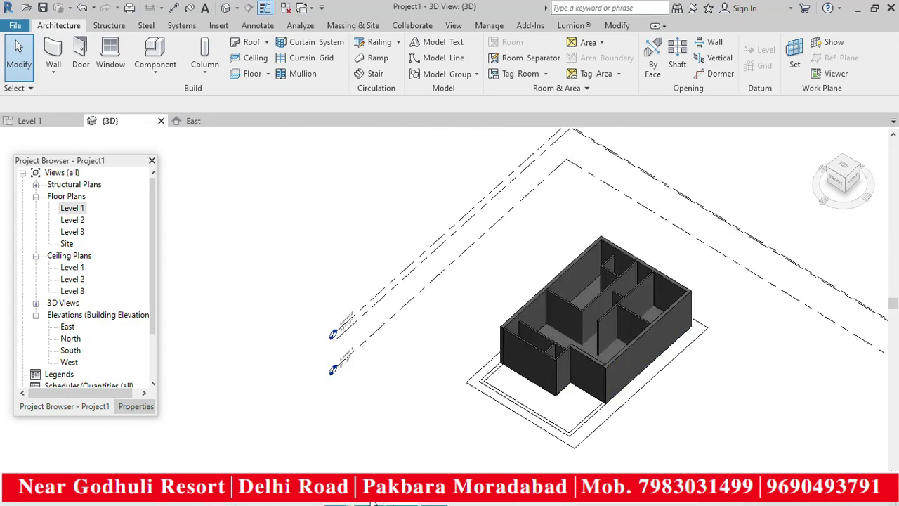
- Switch to the AutoCAD floor plan and examine where doors D1, D2, D3, PD and MD are located
{"action": "mouse_move", "coordinate": [374, 501]}
{"action": "left_click", "coordinate": [316, 420]}
{"action": "scroll", "coordinate": [435, 232], "scroll_direction": "down", "scroll_amount": 5}
{"action": "scroll", "coordinate": [433, 227], "scroll_direction": "up", "scroll_amount": 2}
{"action": "scroll", "coordinate": [319, 367], "scroll_direction": "up", "scroll_amount": 7}
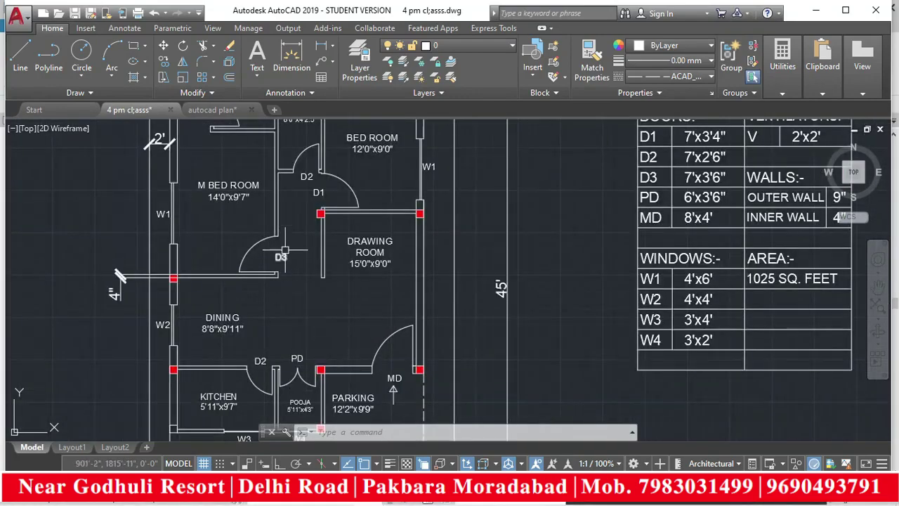
{"action": "scroll", "coordinate": [332, 251], "scroll_direction": "down", "scroll_amount": 3}
{"action": "left_click", "coordinate": [254, 167]}
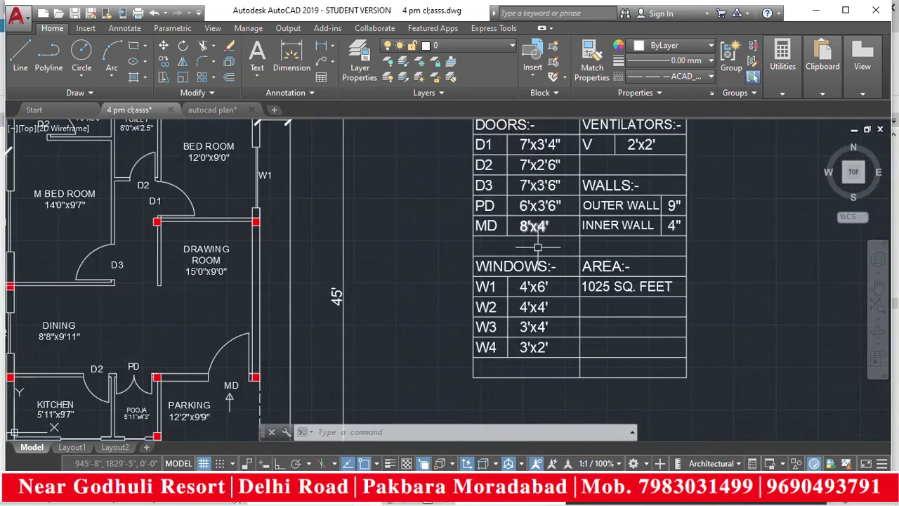
- Read the door and window sizes in the Plan Details table and compare them with the door tags on the plan
{"action": "scroll", "coordinate": [538, 247], "scroll_direction": "down", "scroll_amount": 2}
{"action": "scroll", "coordinate": [544, 214], "scroll_direction": "up", "scroll_amount": 4}
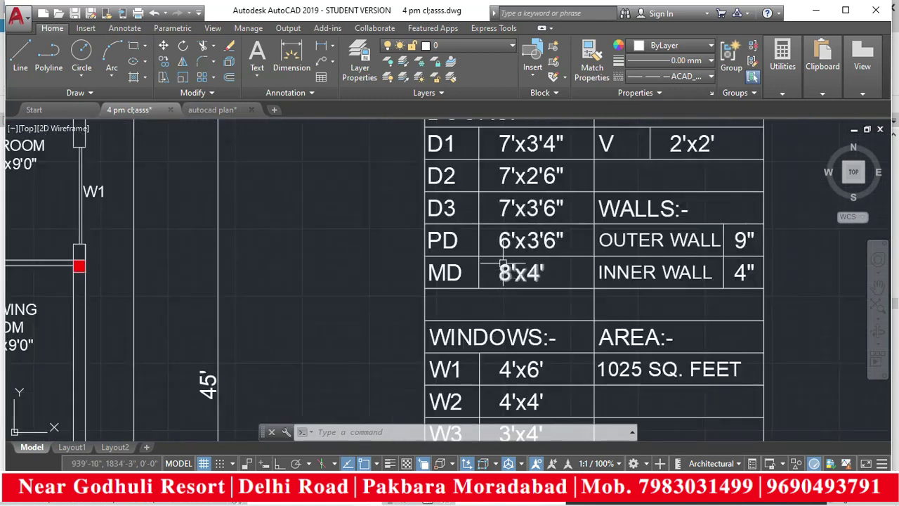
{"action": "scroll", "coordinate": [509, 239], "scroll_direction": "down", "scroll_amount": 4}
{"action": "scroll", "coordinate": [499, 235], "scroll_direction": "up", "scroll_amount": 3}
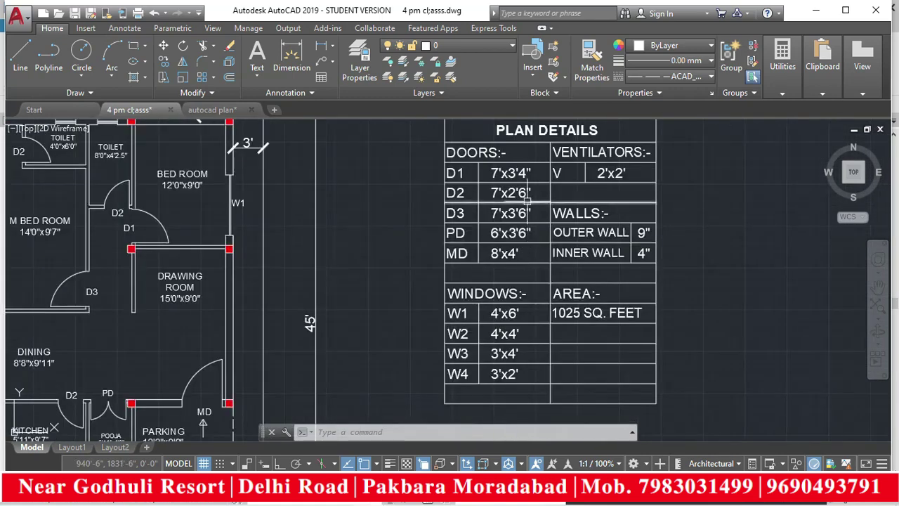
{"action": "scroll", "coordinate": [421, 170], "scroll_direction": "up", "scroll_amount": 1}
{"action": "scroll", "coordinate": [421, 172], "scroll_direction": "down", "scroll_amount": 3}
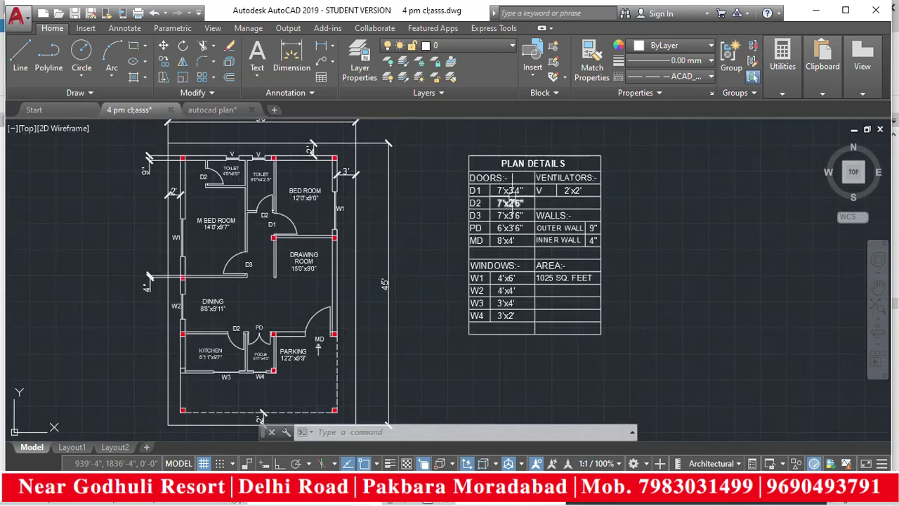
{"action": "scroll", "coordinate": [450, 229], "scroll_direction": "up", "scroll_amount": 3}
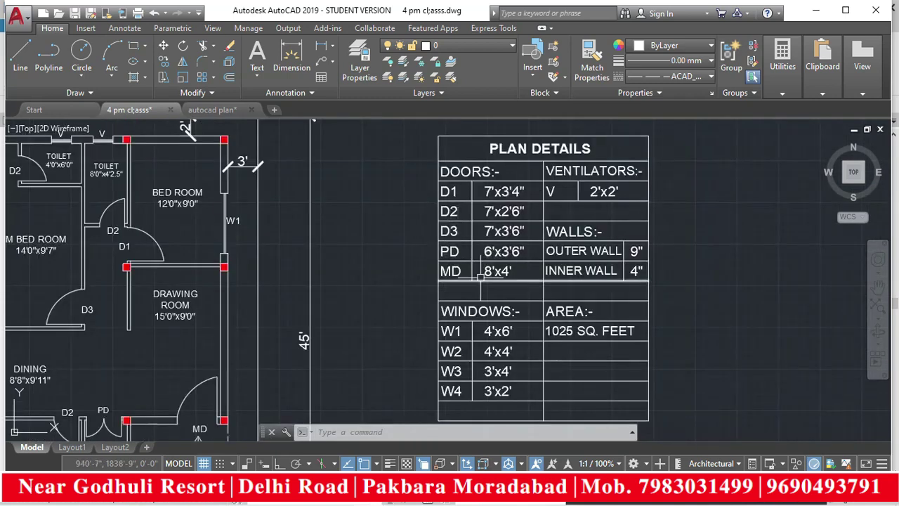
{"action": "scroll", "coordinate": [400, 310], "scroll_direction": "down", "scroll_amount": 4}
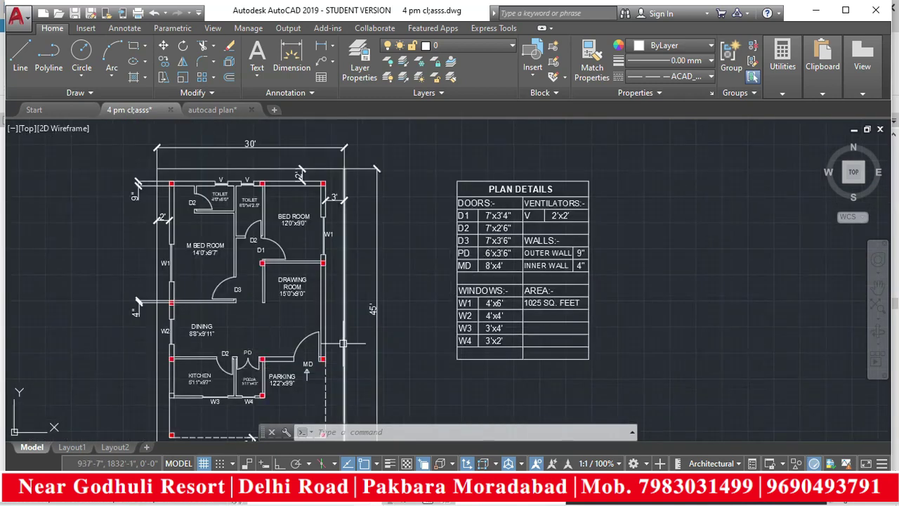
{"action": "scroll", "coordinate": [442, 295], "scroll_direction": "up", "scroll_amount": 2}
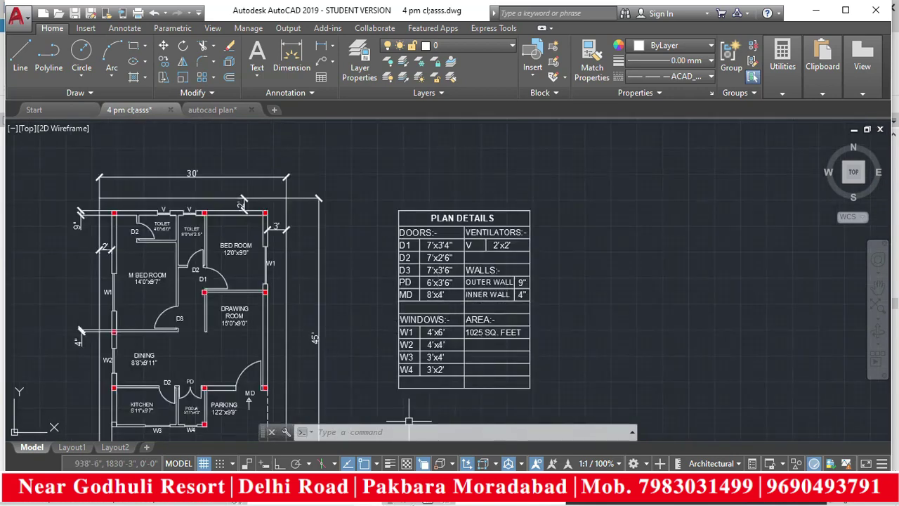
- Switch back to the Revit project and open the Level 1 floor plan at the upper rooms
{"action": "mouse_move", "coordinate": [411, 498]}
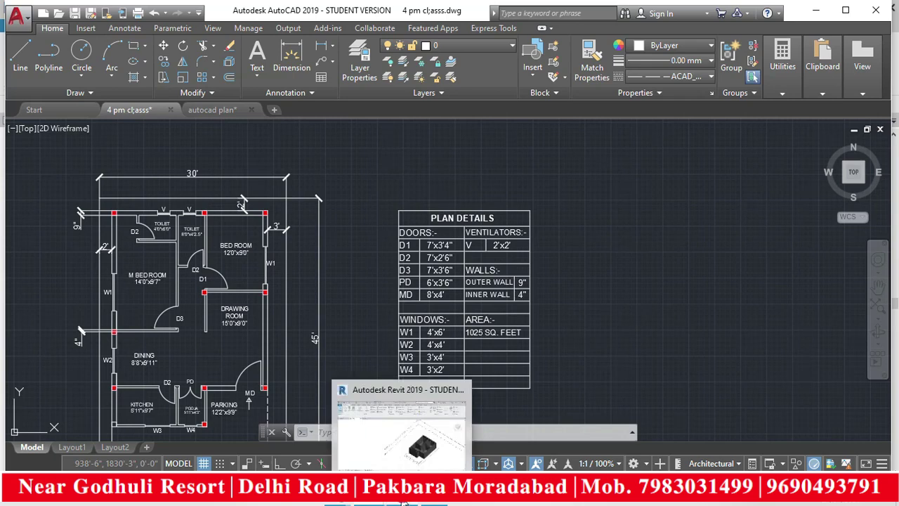
{"action": "left_click", "coordinate": [405, 502]}
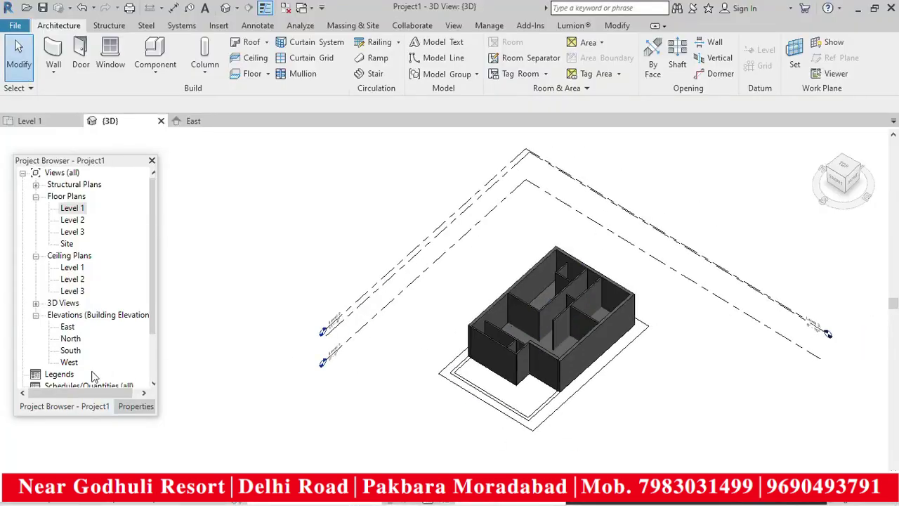
{"action": "double_click", "coordinate": [73, 208]}
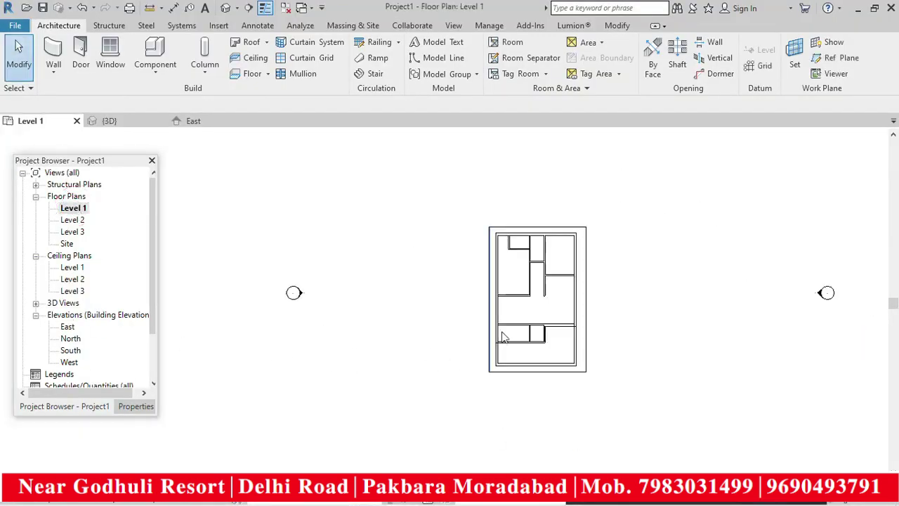
{"action": "scroll", "coordinate": [567, 260], "scroll_direction": "up", "scroll_amount": 3}
{"action": "scroll", "coordinate": [577, 256], "scroll_direction": "up", "scroll_amount": 5}
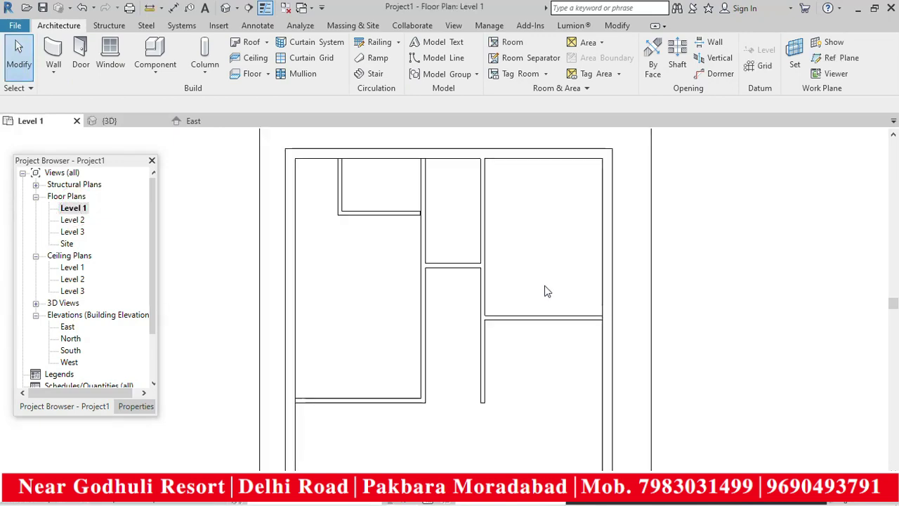
- Place a single door in the bedroom's corridor-side wall, just above the drawing room partition and swinging into the bedroom
{"action": "scroll", "coordinate": [477, 291], "scroll_direction": "down", "scroll_amount": 5}
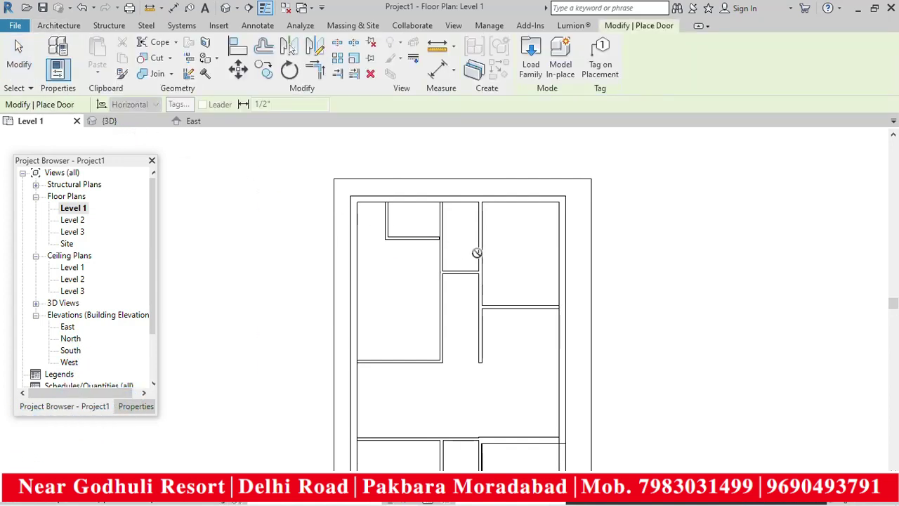
{"action": "scroll", "coordinate": [483, 295], "scroll_direction": "up", "scroll_amount": 5}
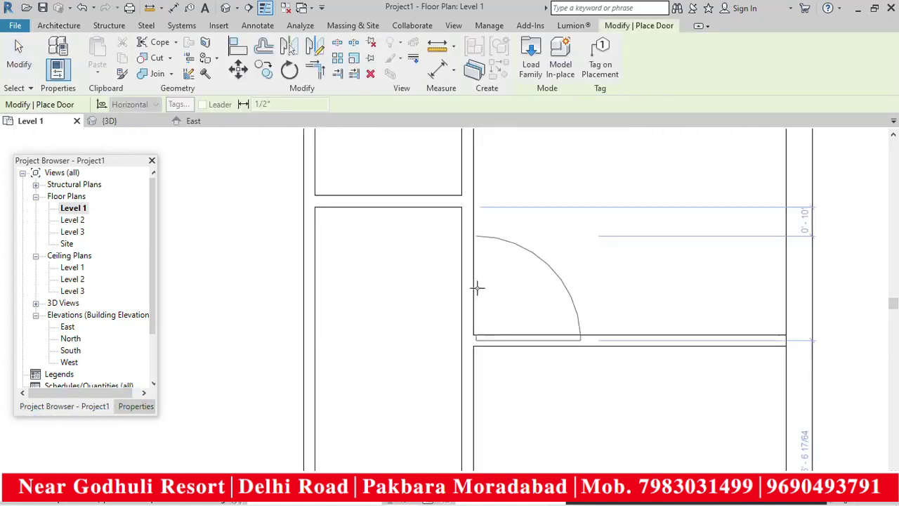
{"action": "left_click", "coordinate": [474, 276]}
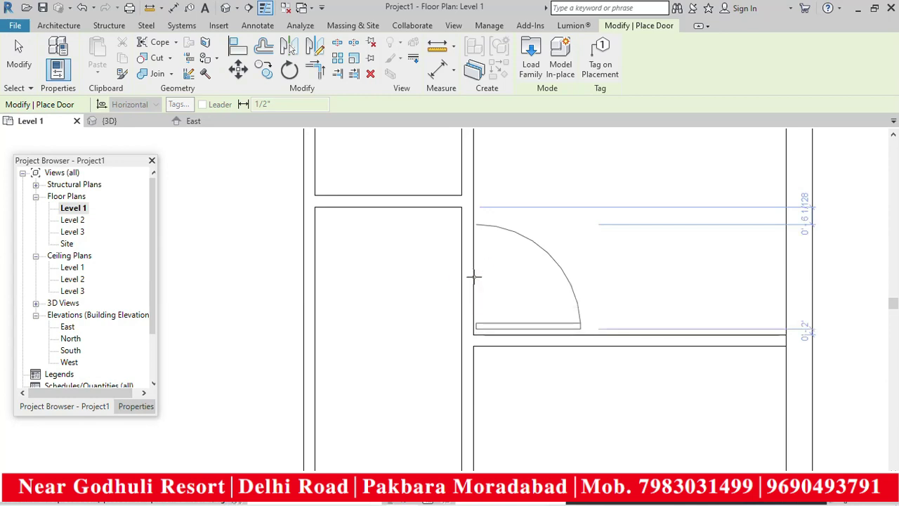
{"action": "scroll", "coordinate": [474, 276], "scroll_direction": "down", "scroll_amount": 3}
{"action": "key", "text": "Escape"}
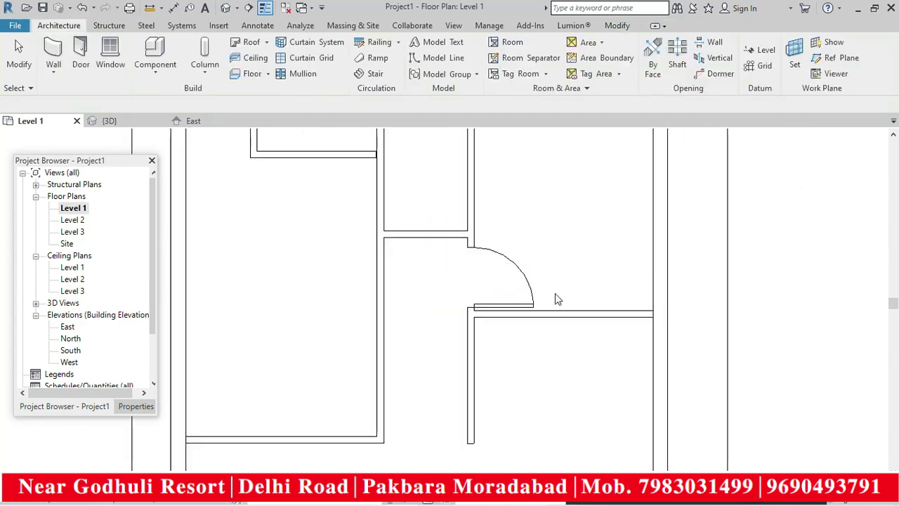
{"action": "scroll", "coordinate": [552, 299], "scroll_direction": "down", "scroll_amount": 5}
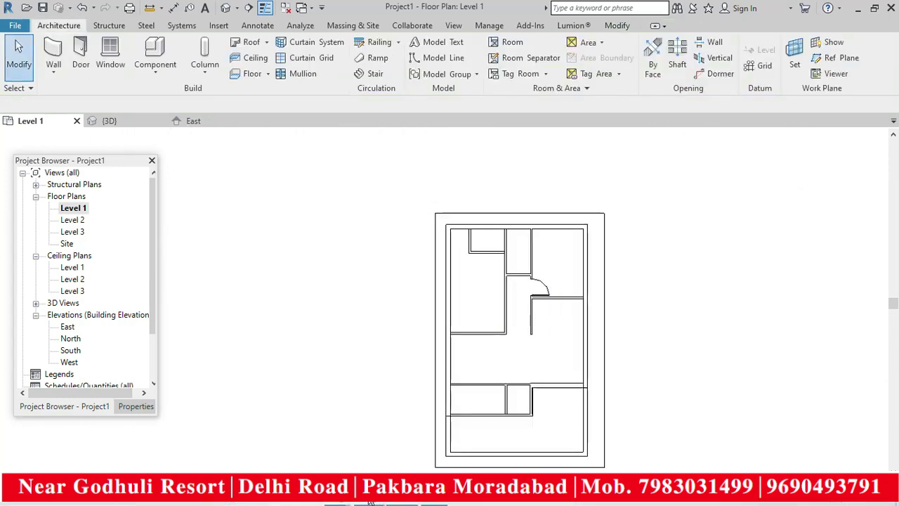
- Switch to the AutoCAD plan, read door D1's size in the Plan Details table, and return to the Revit floor plan
{"action": "mouse_move", "coordinate": [372, 502]}
{"action": "left_click", "coordinate": [341, 463]}
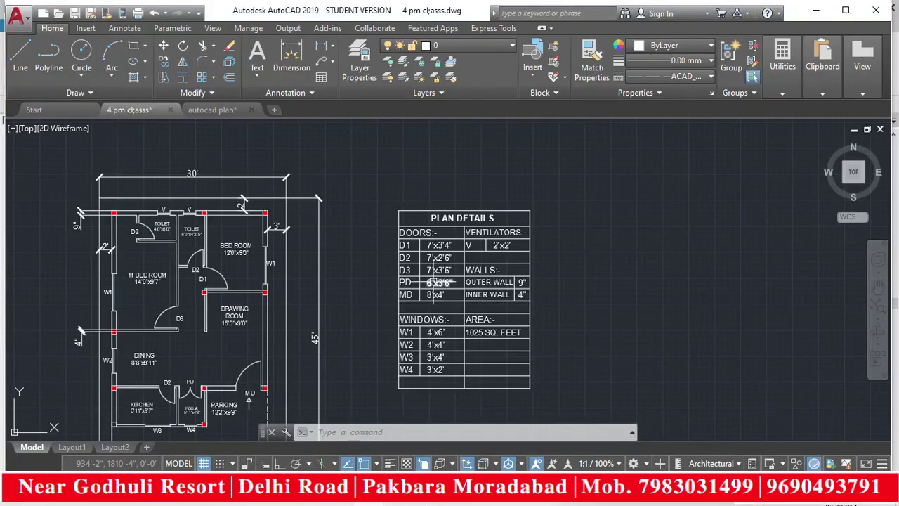
{"action": "scroll", "coordinate": [444, 289], "scroll_direction": "up", "scroll_amount": 3}
{"action": "scroll", "coordinate": [445, 290], "scroll_direction": "down", "scroll_amount": 3}
{"action": "scroll", "coordinate": [232, 298], "scroll_direction": "up", "scroll_amount": 3}
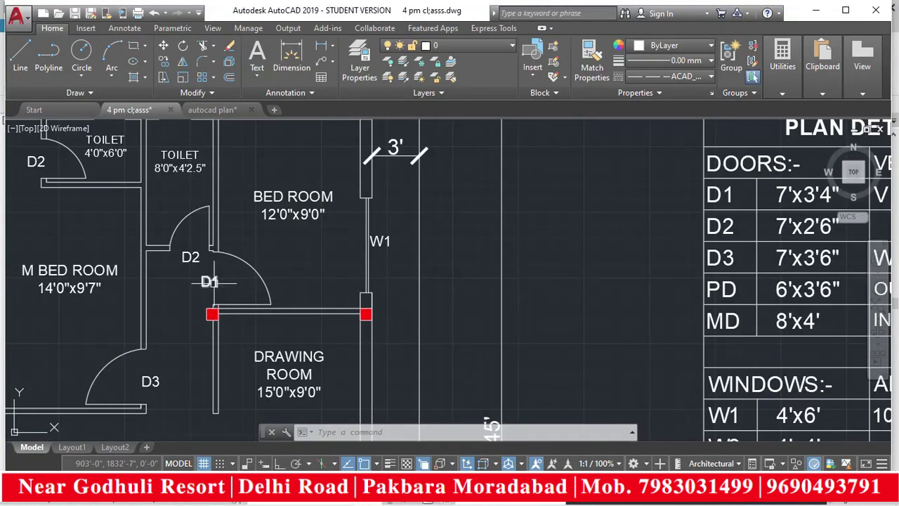
{"action": "scroll", "coordinate": [223, 301], "scroll_direction": "down", "scroll_amount": 3}
{"action": "scroll", "coordinate": [457, 263], "scroll_direction": "up", "scroll_amount": 5}
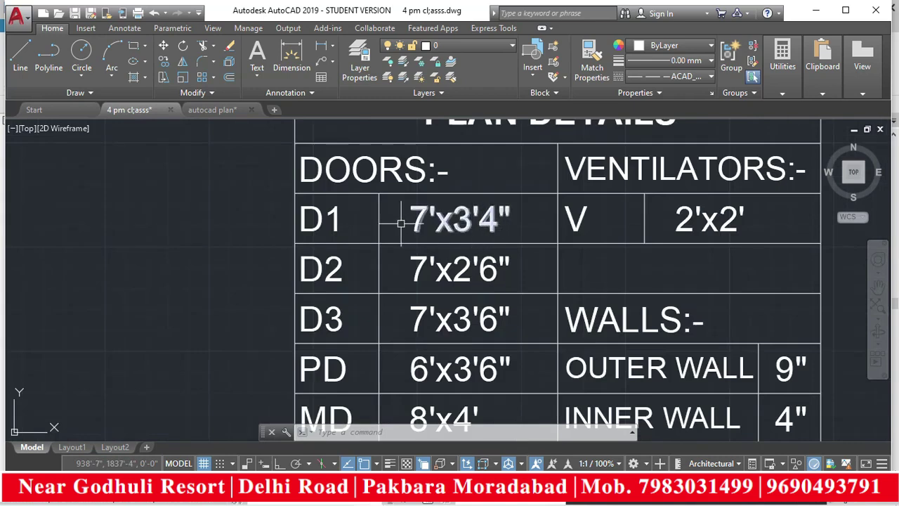
{"action": "scroll", "coordinate": [467, 267], "scroll_direction": "down", "scroll_amount": 5}
{"action": "left_click", "coordinate": [817, 13]}
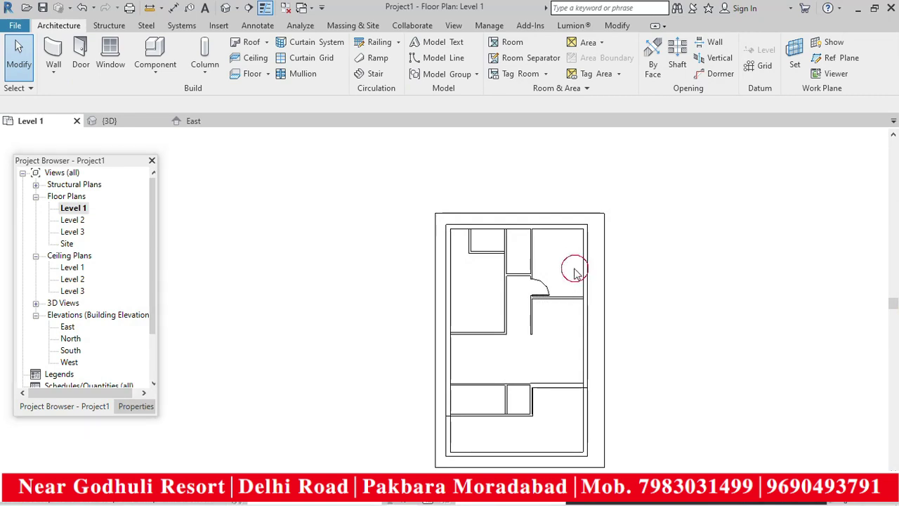
- Duplicate the bedroom door's type under the suggested name and set its height to 7' 0" and width to 3' 4"
{"action": "scroll", "coordinate": [559, 292], "scroll_direction": "up", "scroll_amount": 3}
{"action": "left_click", "coordinate": [528, 275]}
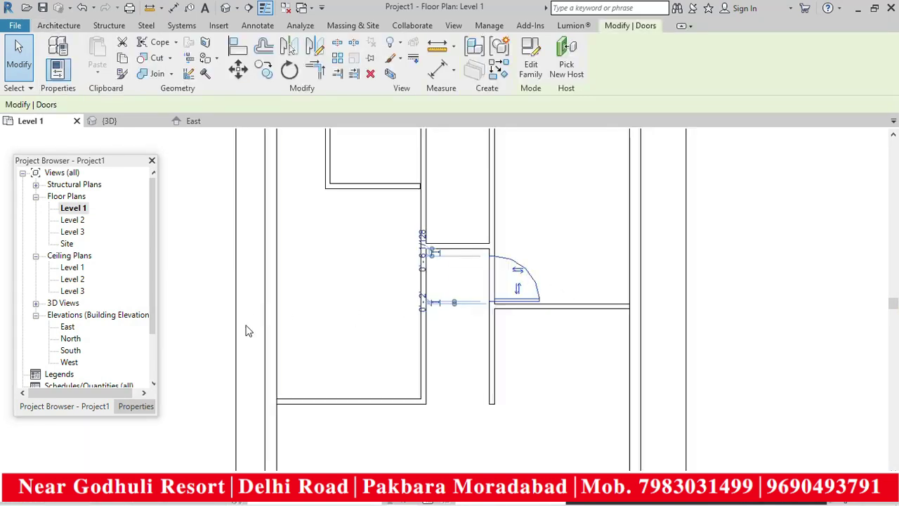
{"action": "left_click", "coordinate": [135, 406]}
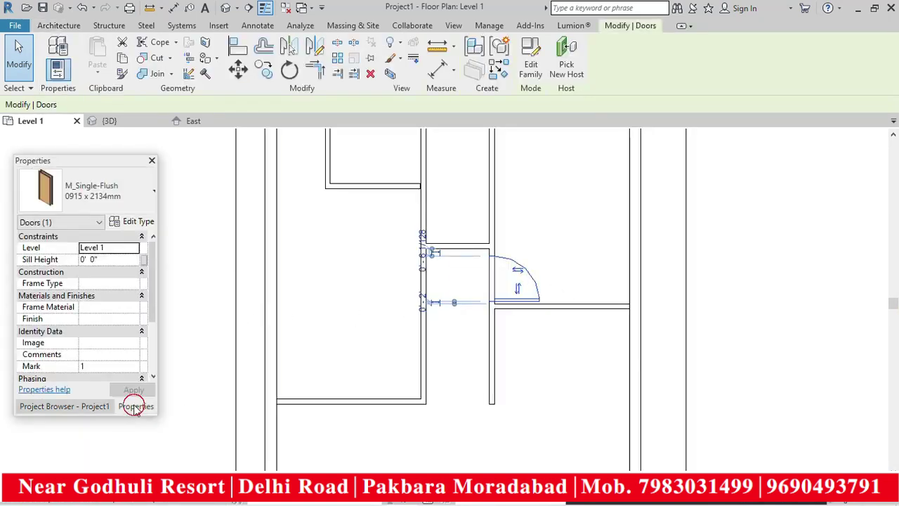
{"action": "left_click", "coordinate": [133, 222]}
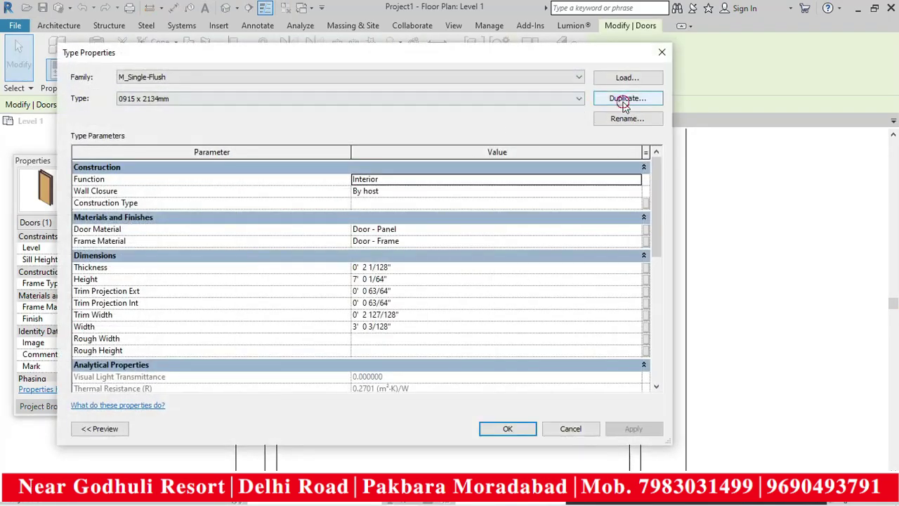
{"action": "left_click", "coordinate": [625, 99]}
{"action": "left_click", "coordinate": [389, 240]}
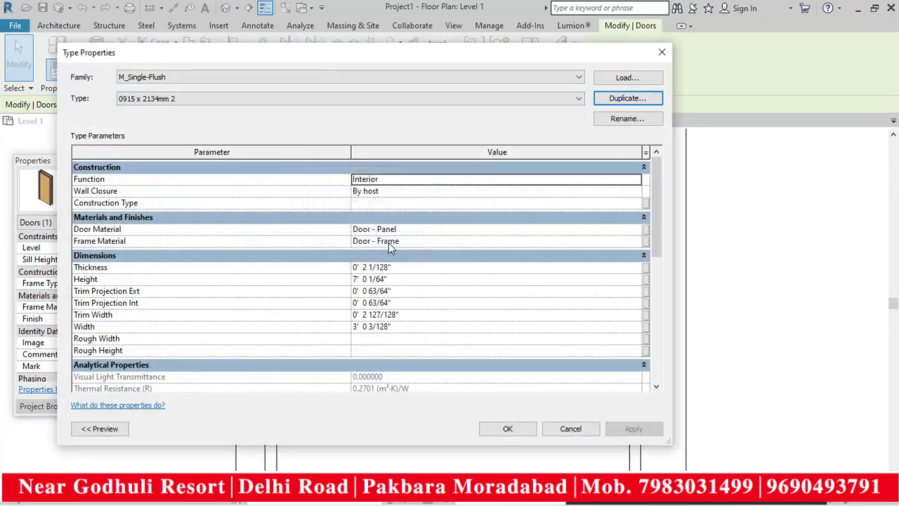
{"action": "left_click", "coordinate": [398, 280]}
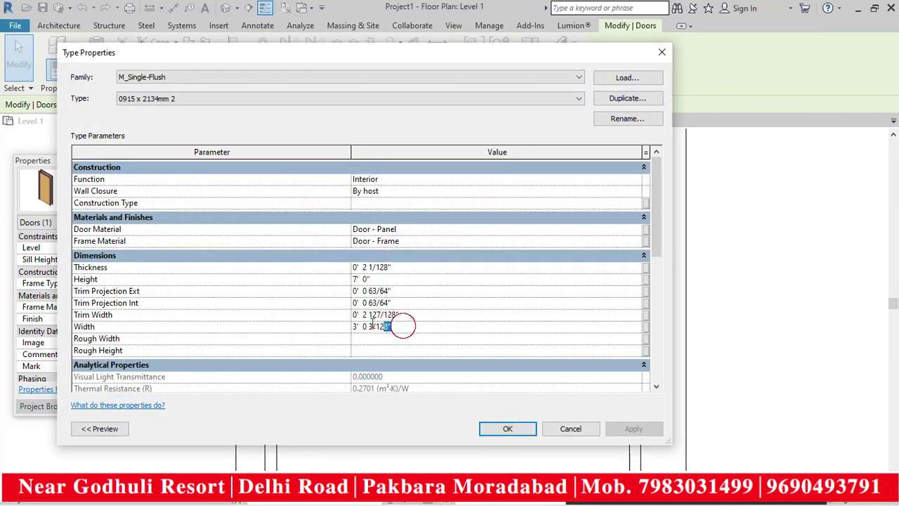
{"action": "type", "text": "3"}
{"action": "left_click", "coordinate": [506, 428]}
{"action": "left_click", "coordinate": [533, 373]}
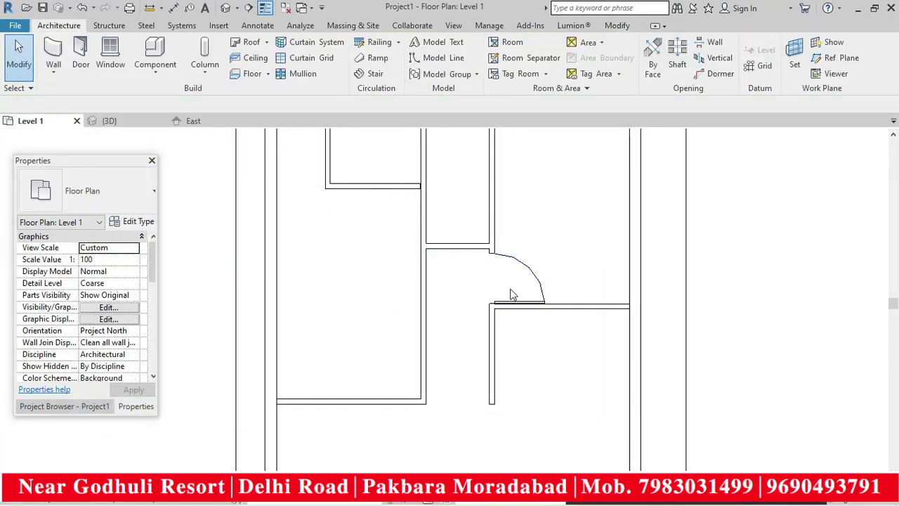
- Nudge the bedroom door slightly upward along its wall, away from the drawing room partition
{"action": "scroll", "coordinate": [514, 297], "scroll_direction": "up", "scroll_amount": 2}
{"action": "left_click", "coordinate": [522, 246]}
{"action": "scroll", "coordinate": [522, 323], "scroll_direction": "up", "scroll_amount": 2}
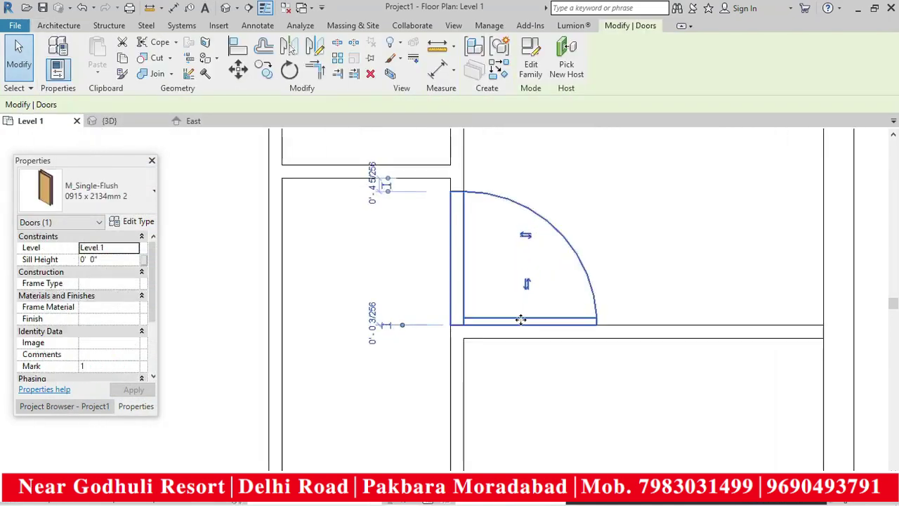
{"action": "key", "text": "Up"}
{"action": "key", "text": "Up"}
{"action": "key", "text": "Up"}
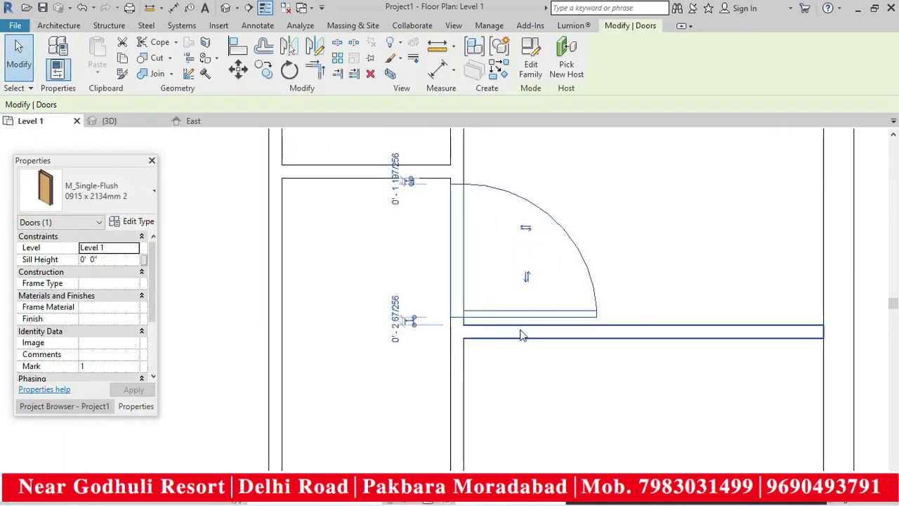
{"action": "left_click", "coordinate": [629, 267]}
{"action": "scroll", "coordinate": [583, 383], "scroll_direction": "down", "scroll_amount": 4}
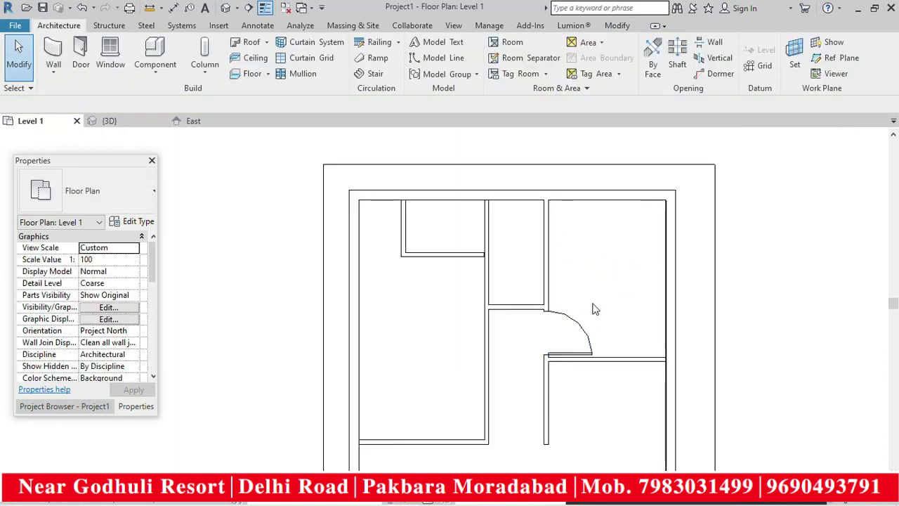
- Place an M_Single-Flush 0915 x 2134mm door in the narrow toilet's corridor-side wall, swinging into the toilet
{"action": "left_click", "coordinate": [81, 66]}
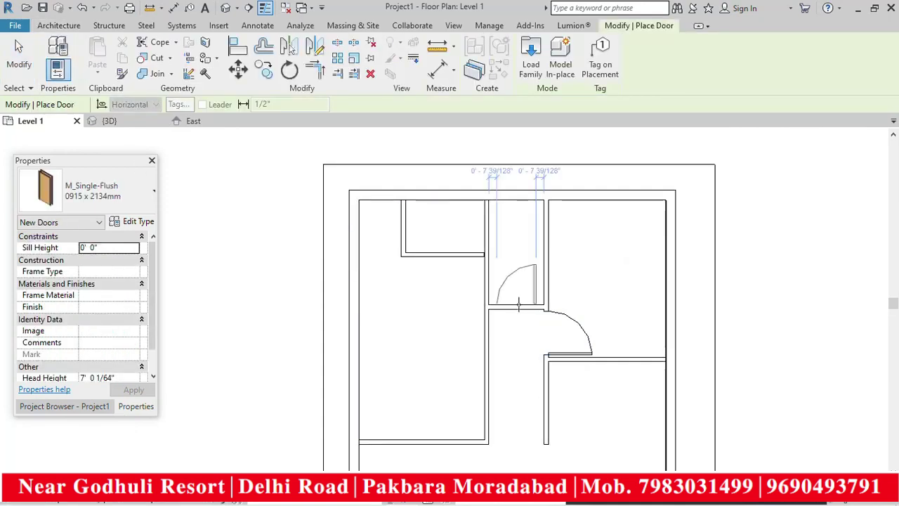
{"action": "left_click", "coordinate": [517, 306]}
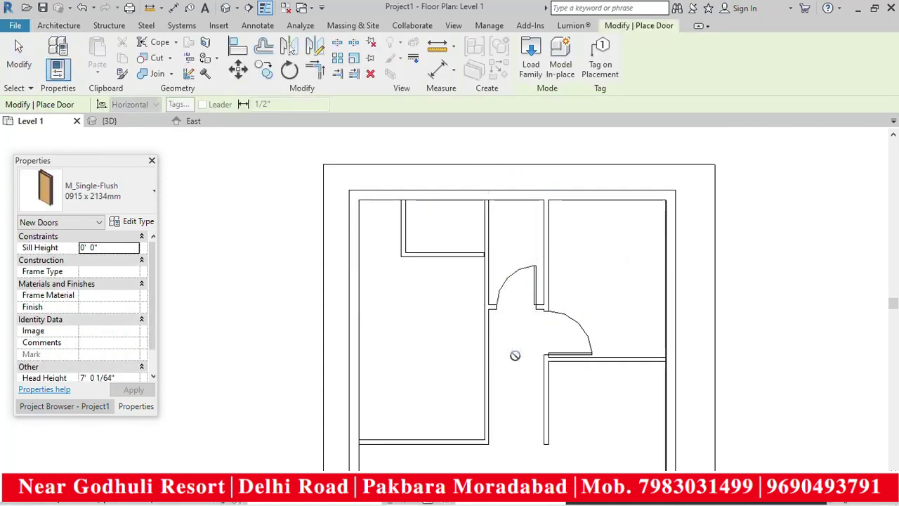
{"action": "key", "text": "Escape"}
{"action": "key", "text": "Escape"}
{"action": "scroll", "coordinate": [509, 320], "scroll_direction": "down", "scroll_amount": 2}
- Switch to the AutoCAD plan, locate the D2 doors and read their size in the table, and return to Revit
{"action": "mouse_move", "coordinate": [370, 502]}
{"action": "left_click", "coordinate": [328, 437]}
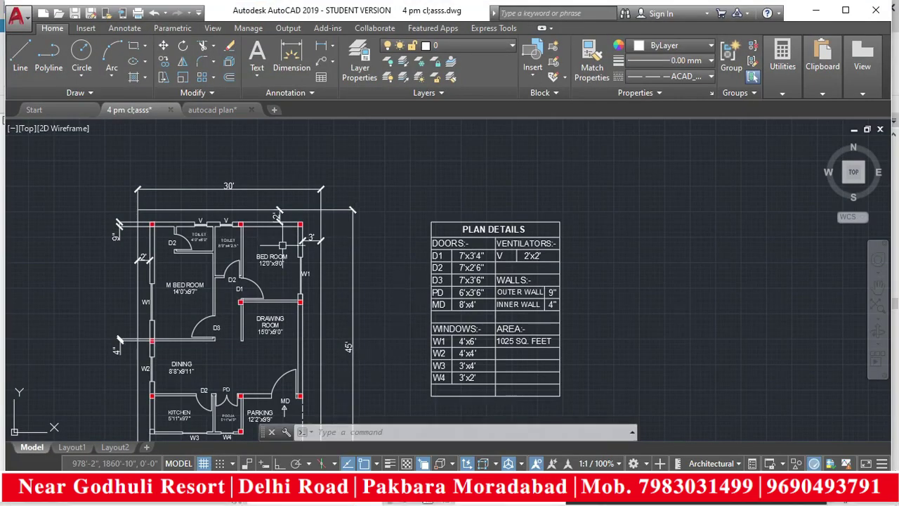
{"action": "scroll", "coordinate": [239, 281], "scroll_direction": "up", "scroll_amount": 5}
{"action": "scroll", "coordinate": [239, 281], "scroll_direction": "down", "scroll_amount": 6}
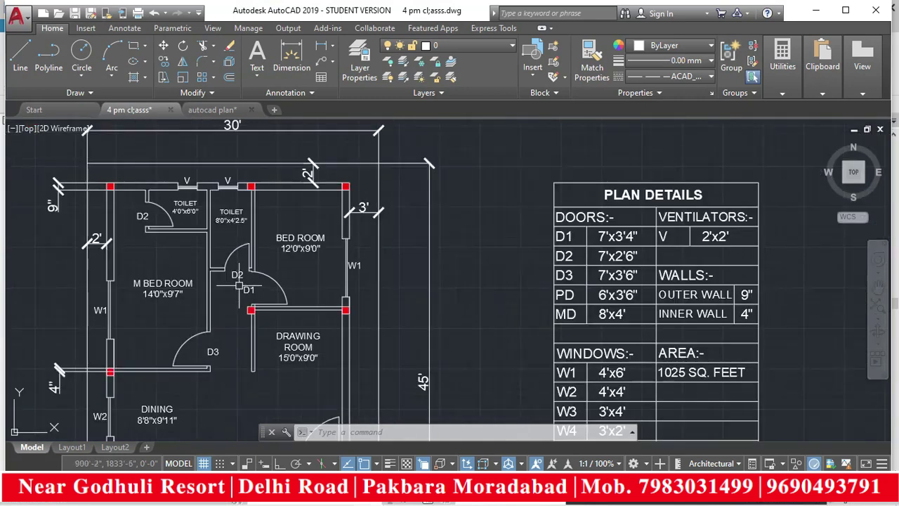
{"action": "scroll", "coordinate": [231, 337], "scroll_direction": "up", "scroll_amount": 5}
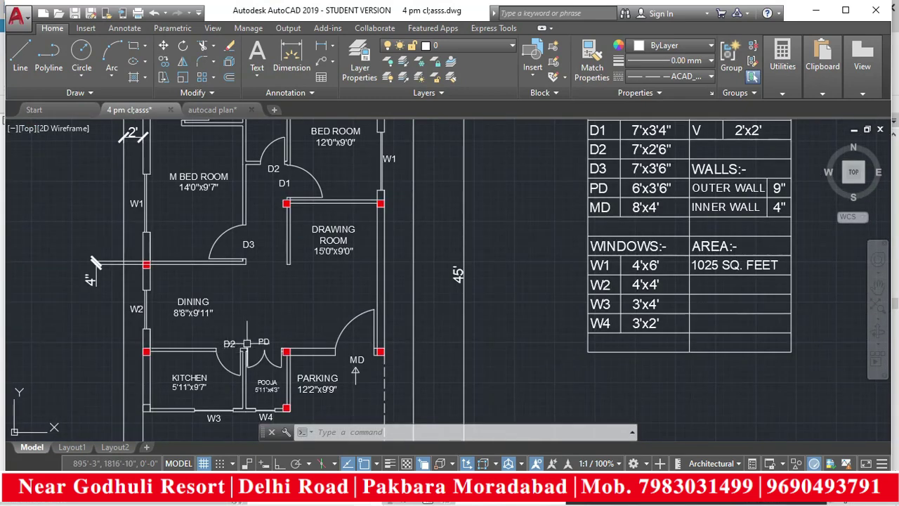
{"action": "scroll", "coordinate": [246, 342], "scroll_direction": "down", "scroll_amount": 2}
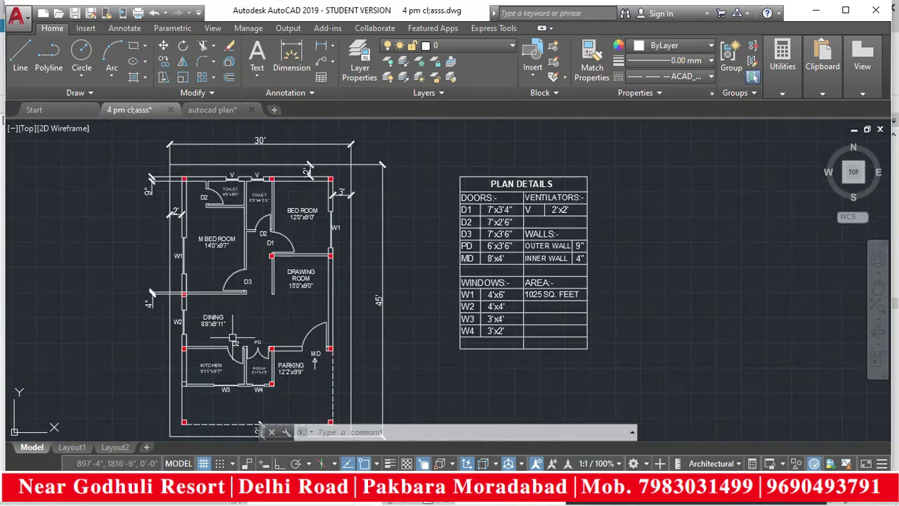
{"action": "scroll", "coordinate": [232, 337], "scroll_direction": "up", "scroll_amount": 5}
{"action": "scroll", "coordinate": [238, 349], "scroll_direction": "down", "scroll_amount": 5}
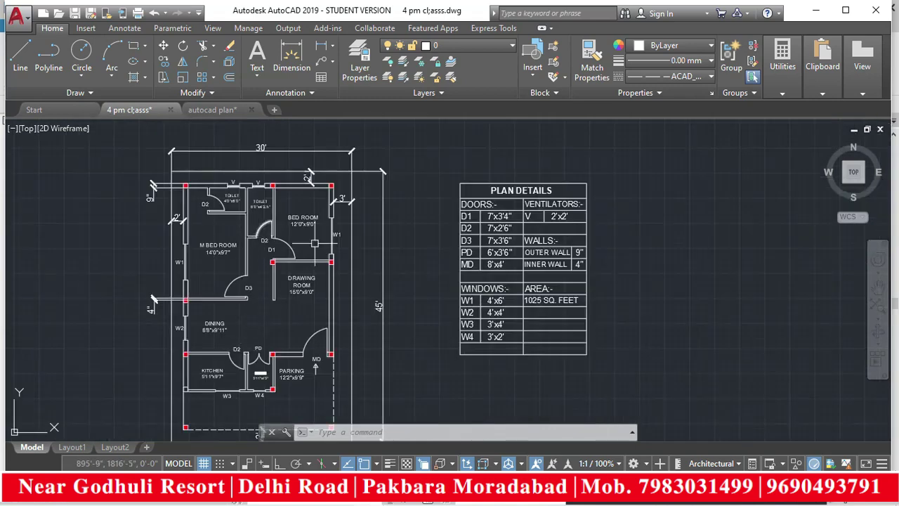
{"action": "scroll", "coordinate": [509, 237], "scroll_direction": "up", "scroll_amount": 2}
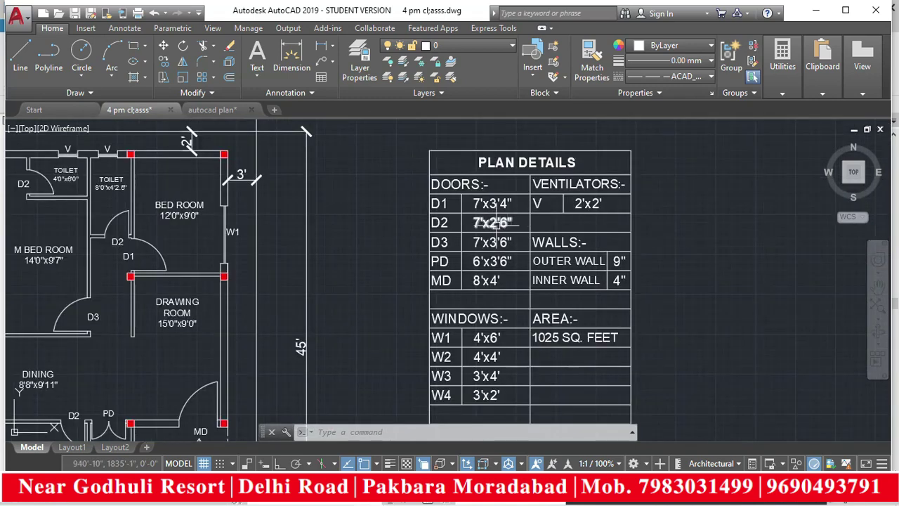
{"action": "left_click", "coordinate": [813, 14]}
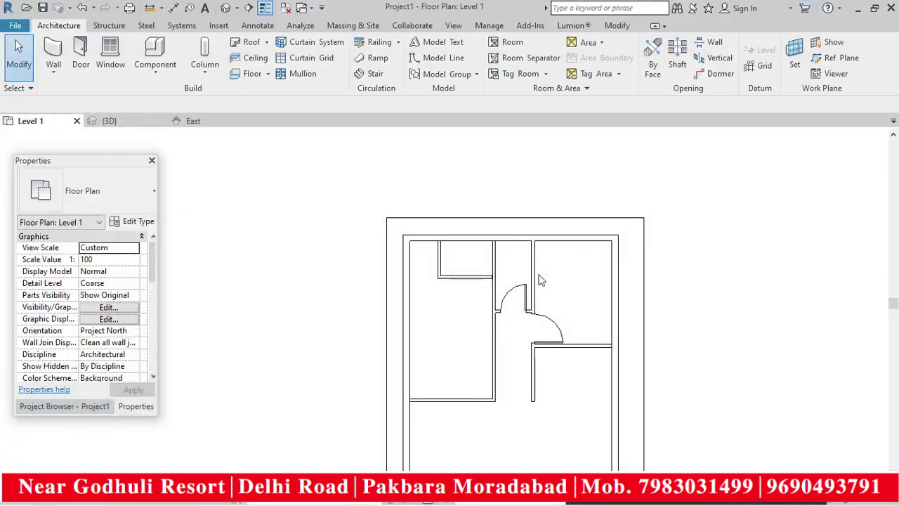
{"action": "scroll", "coordinate": [567, 300], "scroll_direction": "up", "scroll_amount": 2}
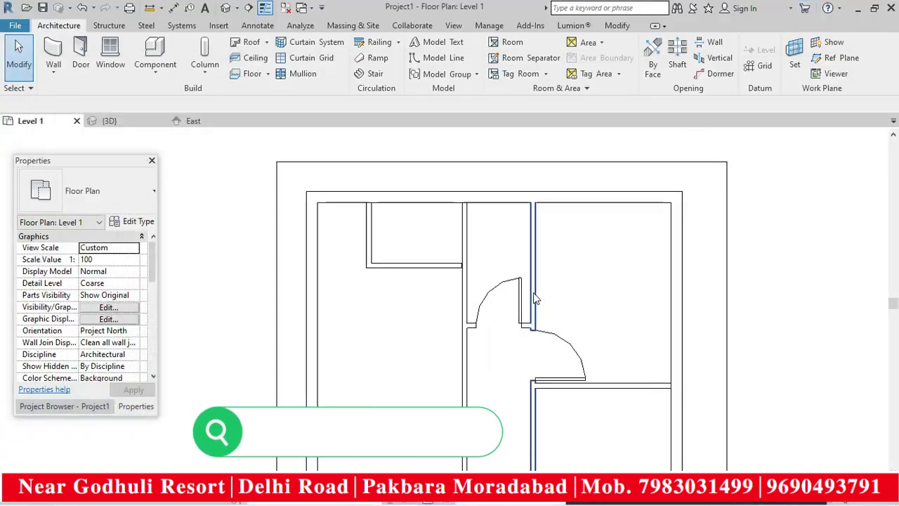
{"action": "left_click", "coordinate": [524, 309]}
{"action": "scroll", "coordinate": [517, 318], "scroll_direction": "up", "scroll_amount": 1}
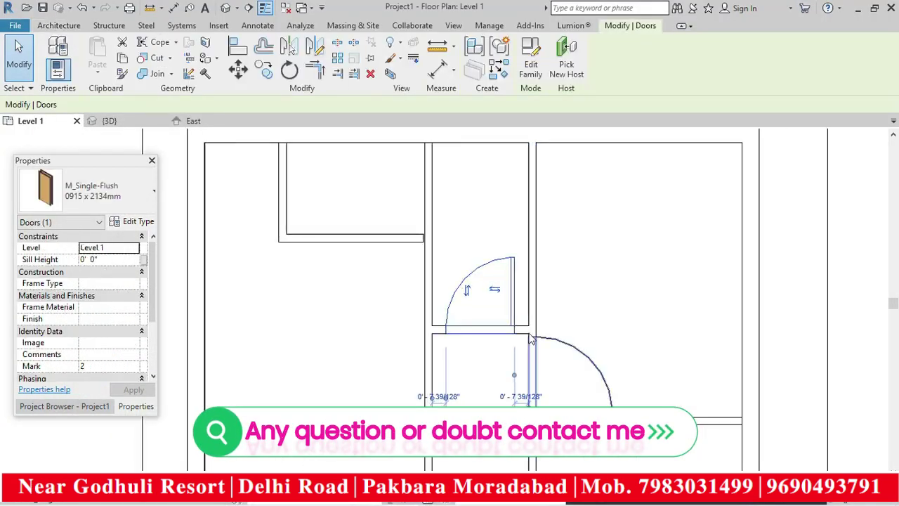
{"action": "left_click", "coordinate": [137, 222]}
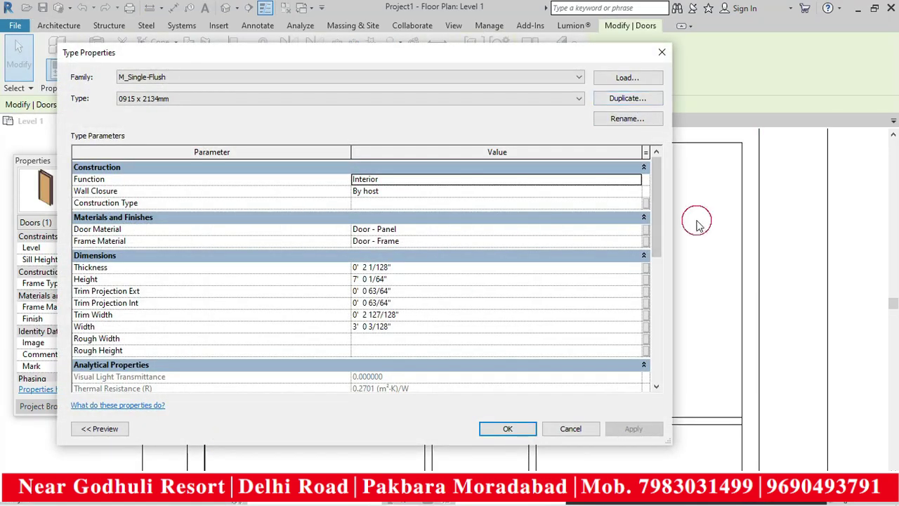
{"action": "left_click", "coordinate": [587, 432]}
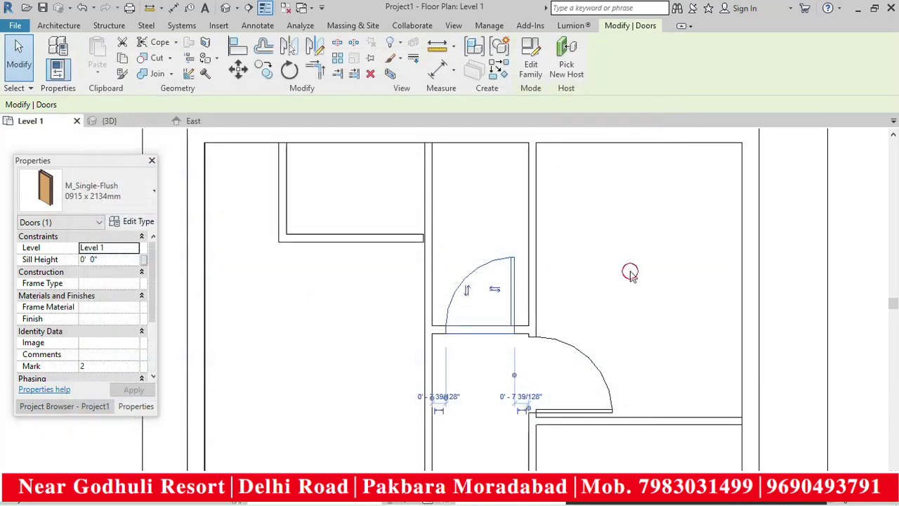
{"action": "left_click", "coordinate": [628, 267]}
- Place a single door in the left wall of the master bedroom's toilet, swinging inward, and flip its hinge to the upper end
{"action": "left_click", "coordinate": [82, 53]}
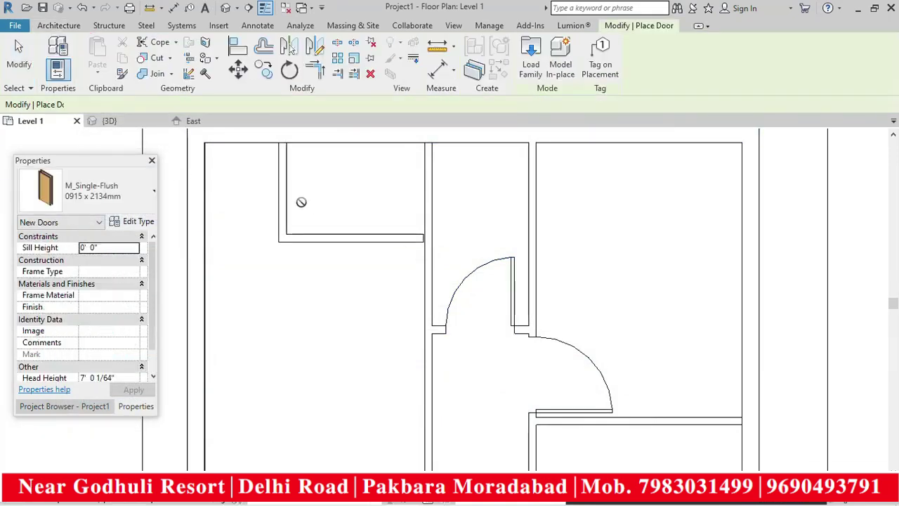
{"action": "scroll", "coordinate": [296, 204], "scroll_direction": "down", "scroll_amount": 2}
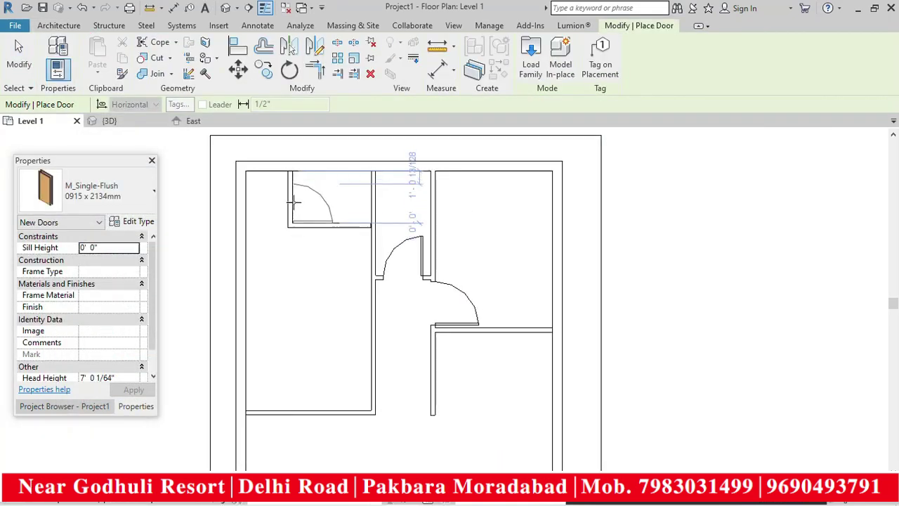
{"action": "left_click", "coordinate": [302, 197]}
{"action": "scroll", "coordinate": [312, 199], "scroll_direction": "up", "scroll_amount": 1}
{"action": "key", "text": "Escape"}
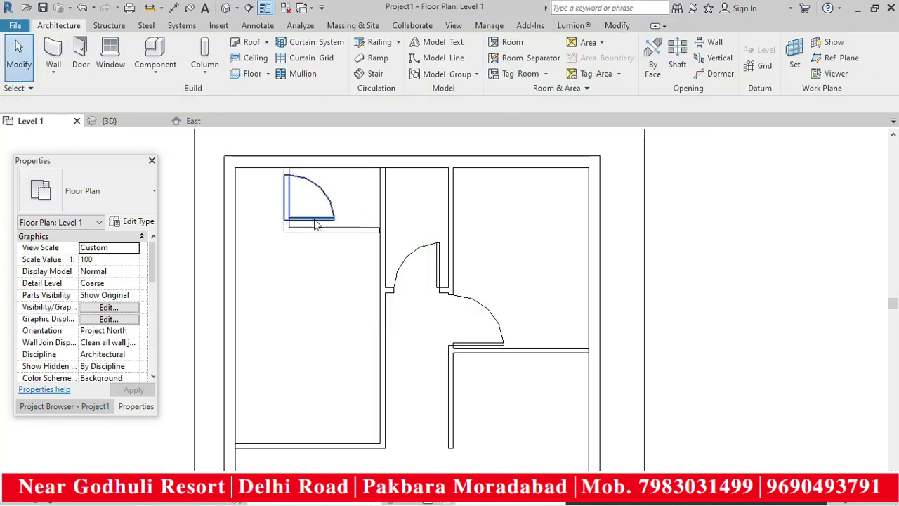
{"action": "left_click", "coordinate": [313, 201]}
{"action": "left_click", "coordinate": [311, 257]}
- Place a single door in the kitchen's dining-side wall, swinging into the kitchen, and flip its hinge to the pooja room side
{"action": "scroll", "coordinate": [344, 224], "scroll_direction": "down", "scroll_amount": 3}
{"action": "scroll", "coordinate": [382, 374], "scroll_direction": "up", "scroll_amount": 2}
{"action": "scroll", "coordinate": [383, 374], "scroll_direction": "up", "scroll_amount": 2}
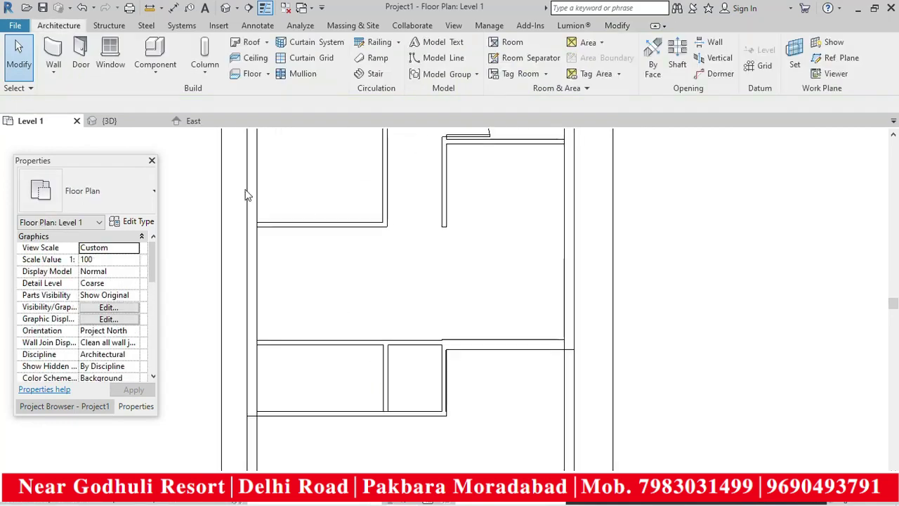
{"action": "left_click", "coordinate": [81, 60]}
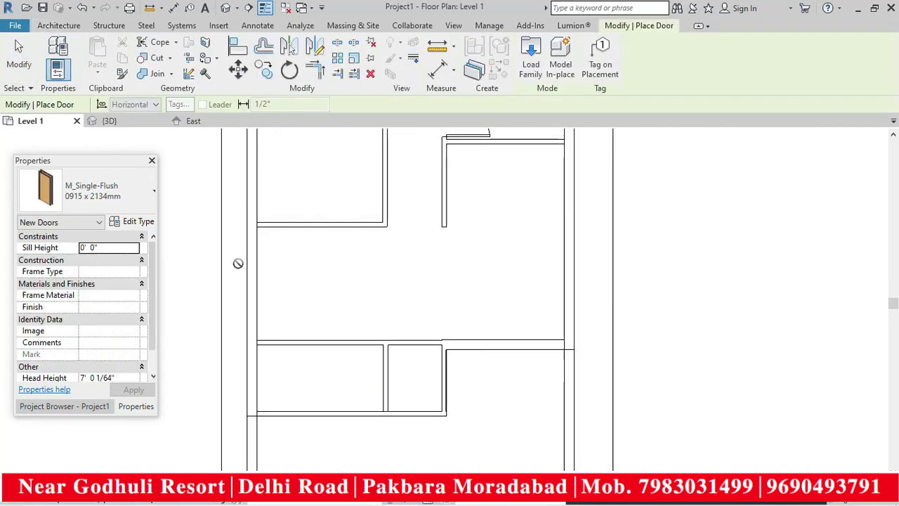
{"action": "left_click", "coordinate": [362, 351]}
{"action": "key", "text": "Escape"}
{"action": "key", "text": "Escape"}
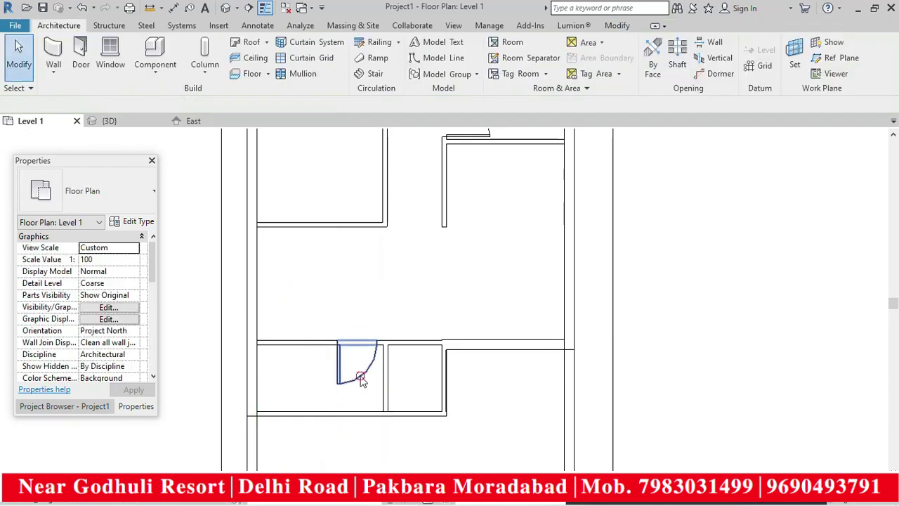
{"action": "left_click", "coordinate": [356, 368]}
{"action": "scroll", "coordinate": [358, 369], "scroll_direction": "down", "scroll_amount": 2}
{"action": "left_click", "coordinate": [466, 309]}
- Select the kitchen door and both toilet doors together and duplicate their M_Single-Flush 0915 x 2134mm type
{"action": "scroll", "coordinate": [414, 245], "scroll_direction": "up", "scroll_amount": 2}
{"action": "scroll", "coordinate": [365, 416], "scroll_direction": "up", "scroll_amount": 1}
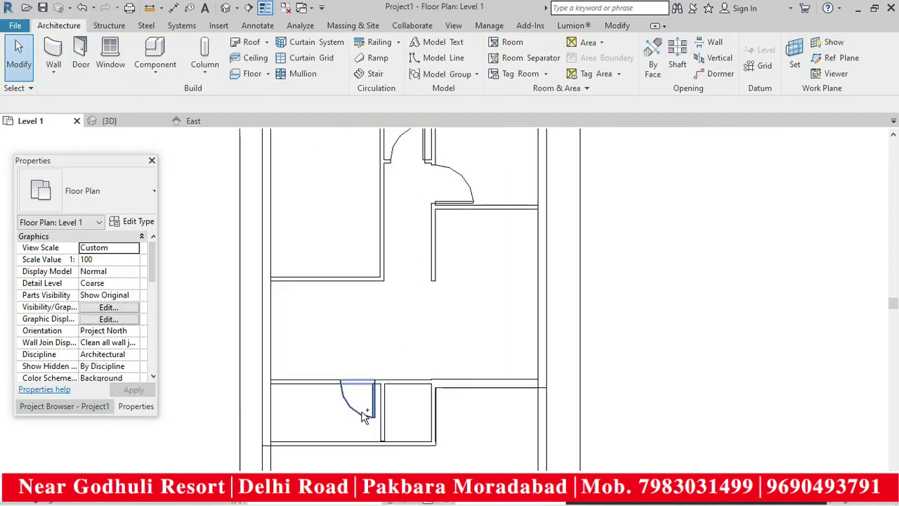
{"action": "left_click", "coordinate": [365, 414]}
{"action": "scroll", "coordinate": [428, 249], "scroll_direction": "up", "scroll_amount": 1}
{"action": "scroll", "coordinate": [433, 254], "scroll_direction": "down", "scroll_amount": 2}
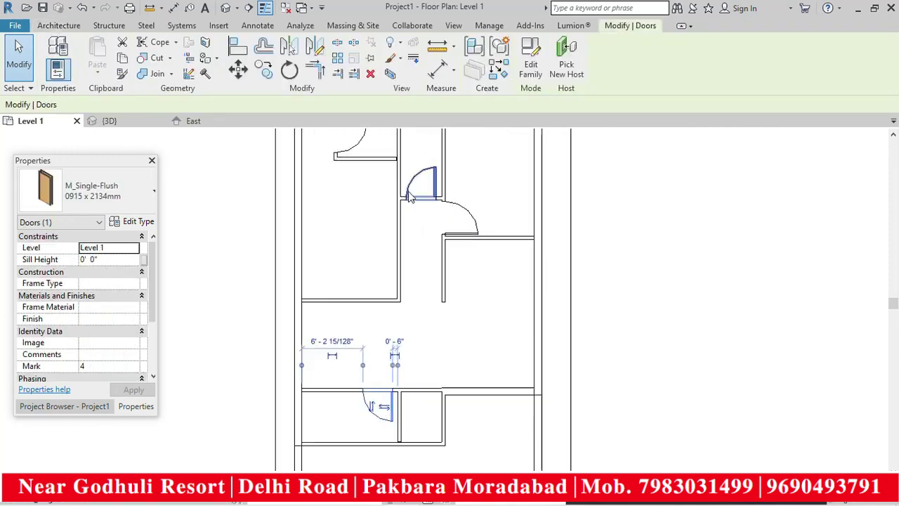
{"action": "left_click", "coordinate": [421, 181], "text": "ctrl"}
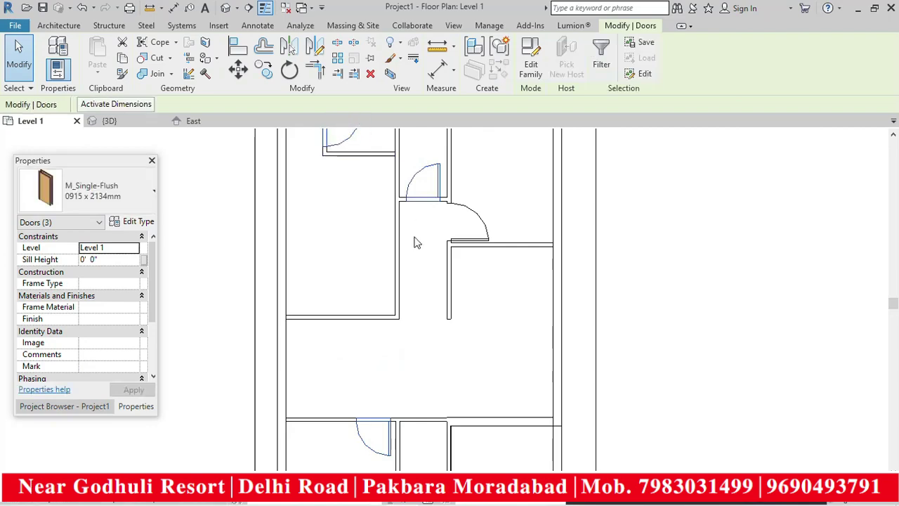
{"action": "scroll", "coordinate": [414, 241], "scroll_direction": "down", "scroll_amount": 2}
{"action": "left_click", "coordinate": [129, 222]}
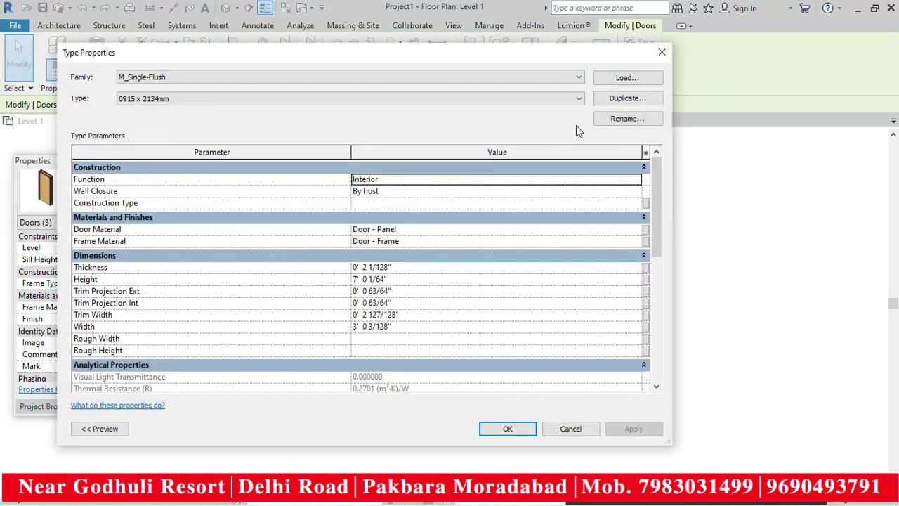
{"action": "left_click", "coordinate": [611, 99]}
{"action": "left_click", "coordinate": [411, 239]}
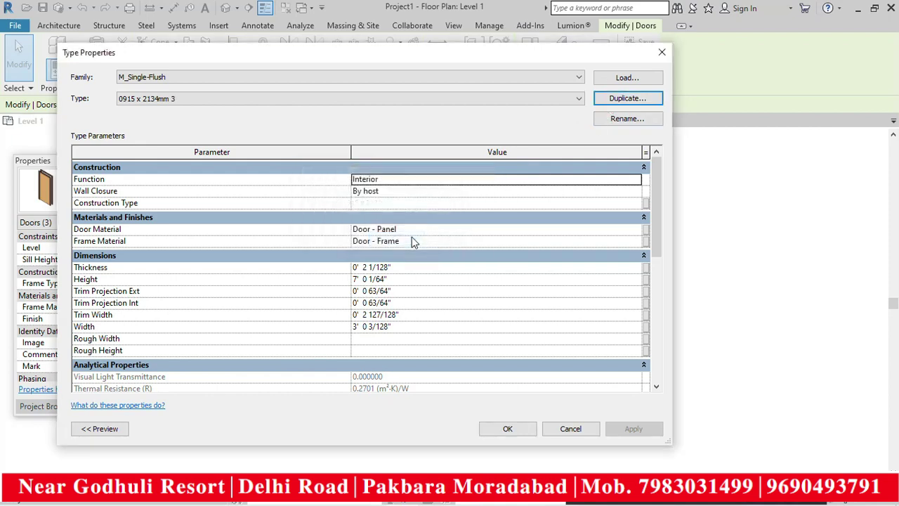
- Set the duplicated door type's height to 7' and width to 2'6" per D2, and apply it to the three doors
{"action": "left_click", "coordinate": [398, 279]}
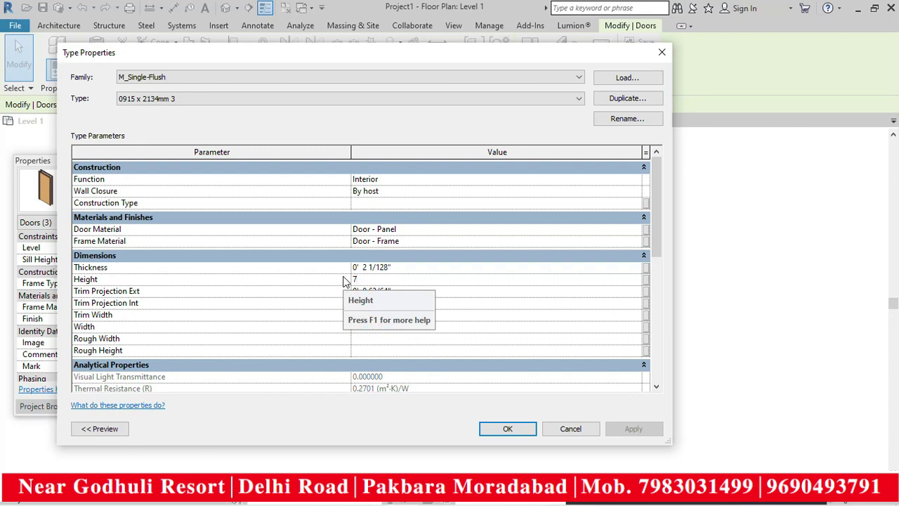
{"action": "type", "text": "'"}
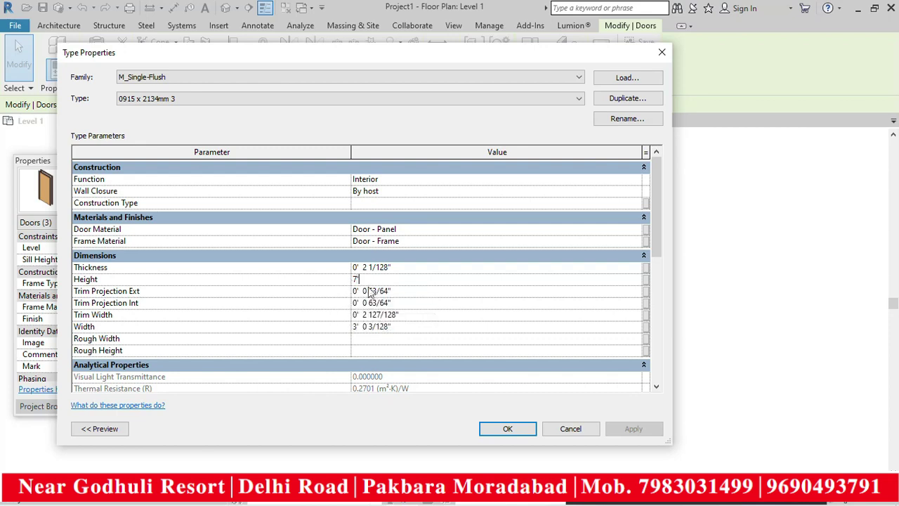
{"action": "left_click", "coordinate": [399, 325]}
{"action": "left_click", "coordinate": [507, 429]}
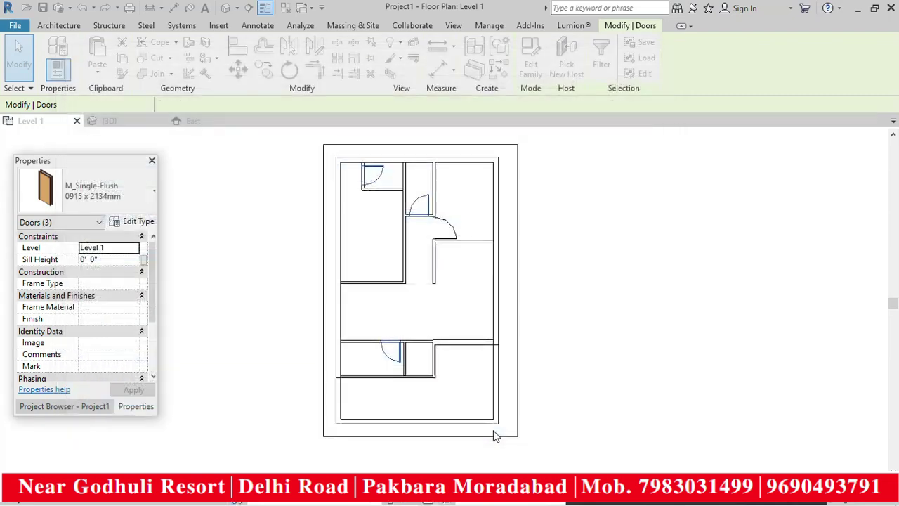
- Shift the master toilet door up its wall to about 3" from the upper outer wall
{"action": "left_click", "coordinate": [558, 323]}
{"action": "scroll", "coordinate": [377, 161], "scroll_direction": "up", "scroll_amount": 3}
{"action": "left_click", "coordinate": [377, 162]}
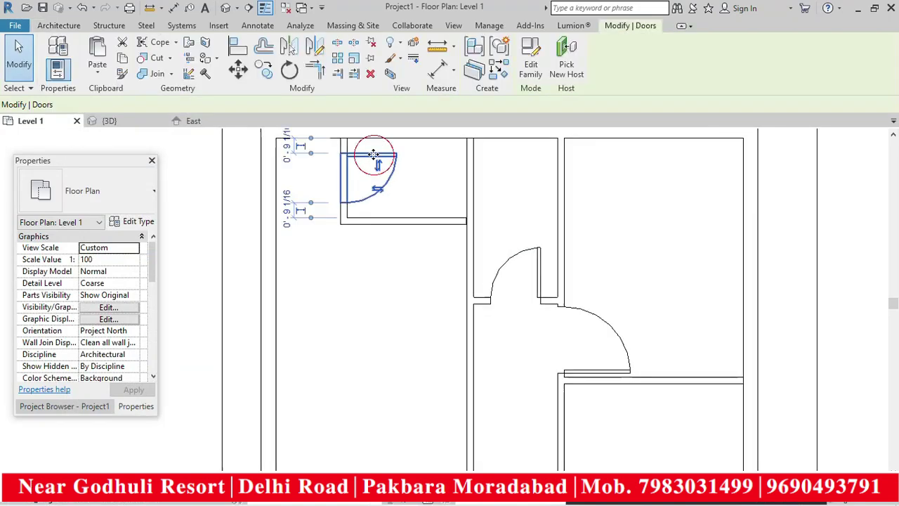
{"action": "scroll", "coordinate": [379, 317], "scroll_direction": "down", "scroll_amount": 3}
{"action": "left_click", "coordinate": [377, 329]}
{"action": "scroll", "coordinate": [378, 229], "scroll_direction": "up", "scroll_amount": 3}
{"action": "left_click", "coordinate": [380, 235]}
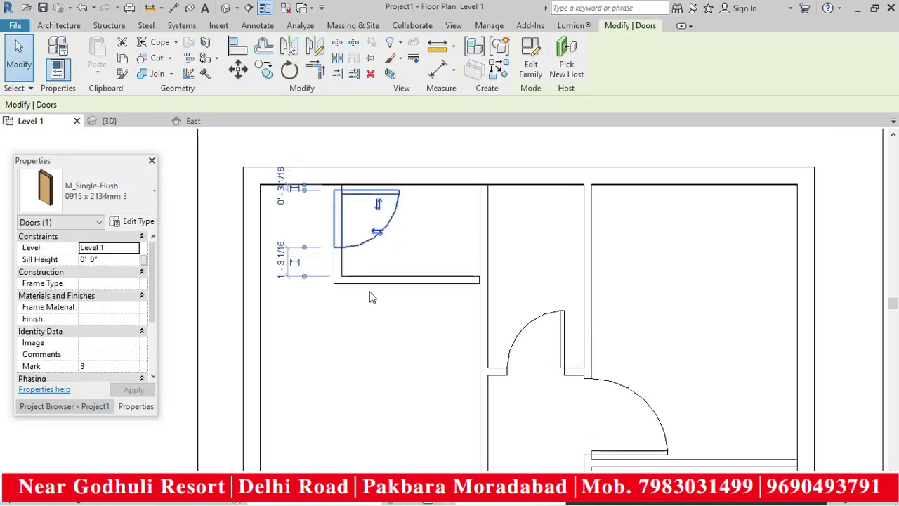
{"action": "left_click", "coordinate": [365, 355]}
- Nudge the narrow toilet's door right to about 3" from the toilet's right wall
{"action": "left_click", "coordinate": [561, 340]}
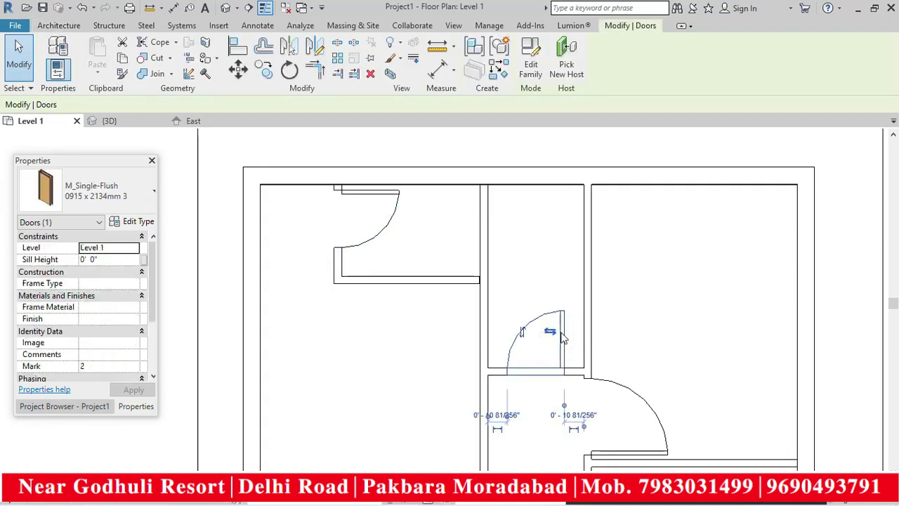
{"action": "key", "text": "Right"}
{"action": "key", "text": "Right"}
{"action": "key", "text": "Right"}
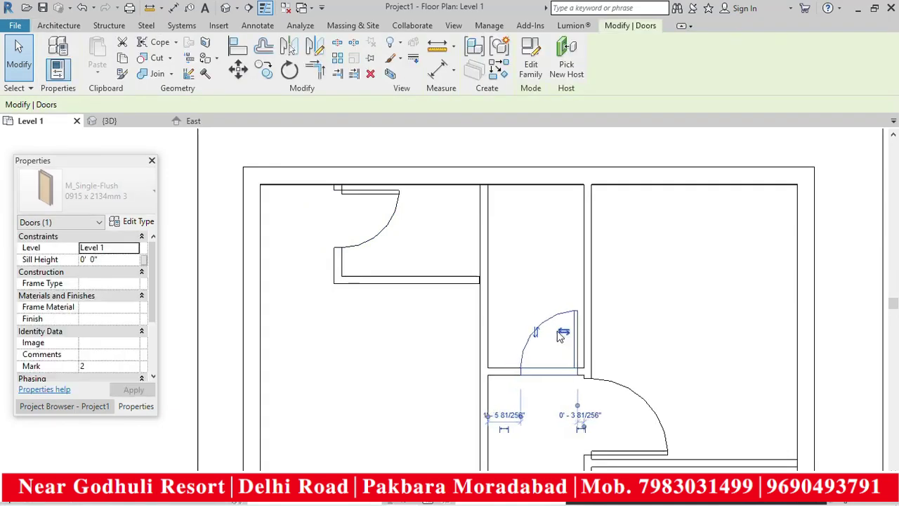
{"action": "left_click", "coordinate": [650, 316]}
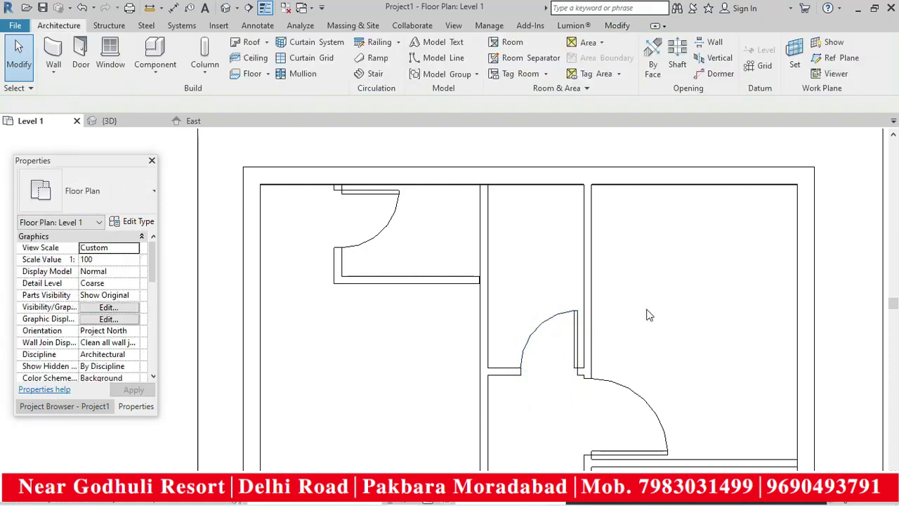
- Nudge the kitchen door right to about 5" from the wall shared with the pooja room
{"action": "scroll", "coordinate": [646, 312], "scroll_direction": "down", "scroll_amount": 5}
{"action": "scroll", "coordinate": [589, 461], "scroll_direction": "up", "scroll_amount": 5}
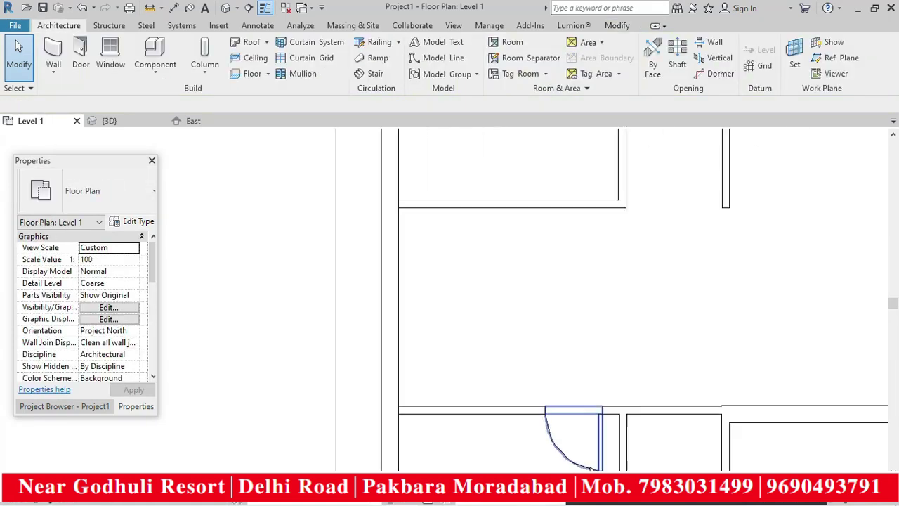
{"action": "left_click", "coordinate": [594, 456]}
{"action": "key", "text": "Right"}
{"action": "key", "text": "Right"}
{"action": "key", "text": "Right"}
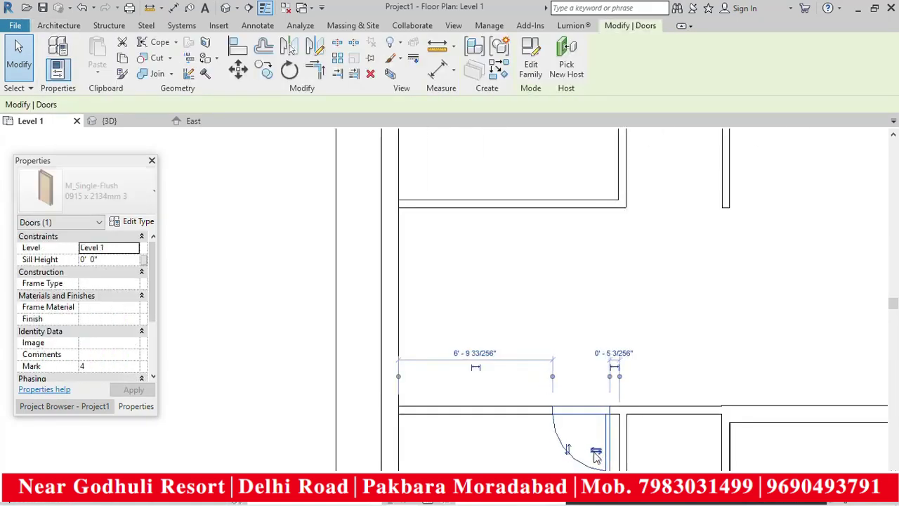
{"action": "left_click", "coordinate": [601, 319]}
{"action": "scroll", "coordinate": [417, 345], "scroll_direction": "down", "scroll_amount": 4}
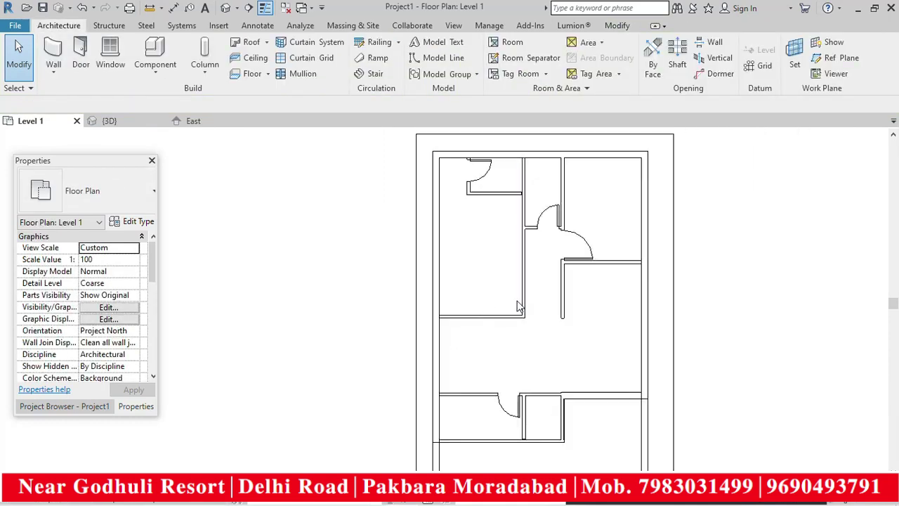
- Switch to the AutoCAD plan, read the D3 door's size in the Plan Details table, and return to Revit
{"action": "scroll", "coordinate": [517, 351], "scroll_direction": "down", "scroll_amount": 2}
{"action": "scroll", "coordinate": [546, 397], "scroll_direction": "up", "scroll_amount": 3}
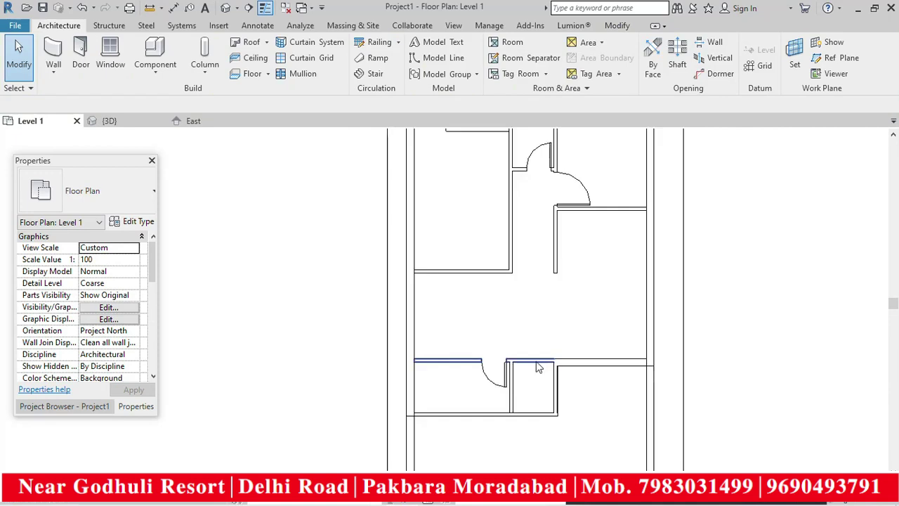
{"action": "scroll", "coordinate": [590, 412], "scroll_direction": "down", "scroll_amount": 3}
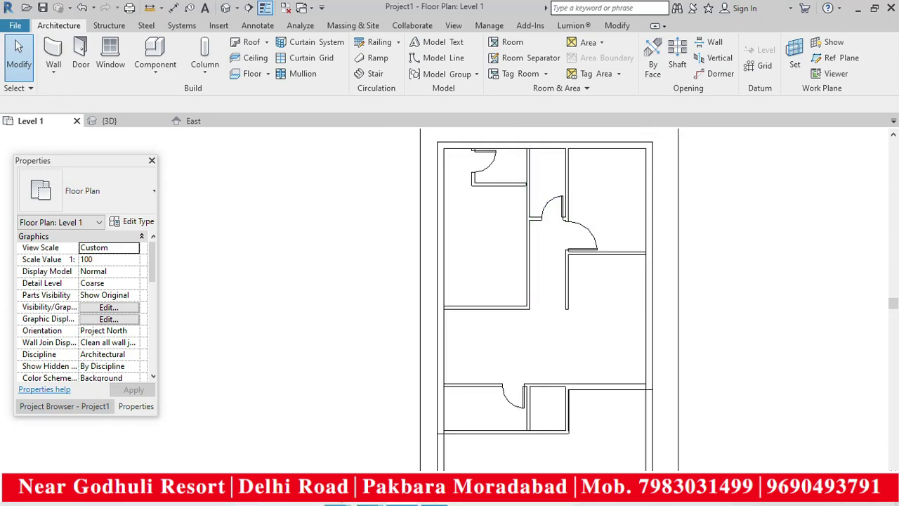
{"action": "mouse_move", "coordinate": [370, 499]}
{"action": "left_click", "coordinate": [343, 440]}
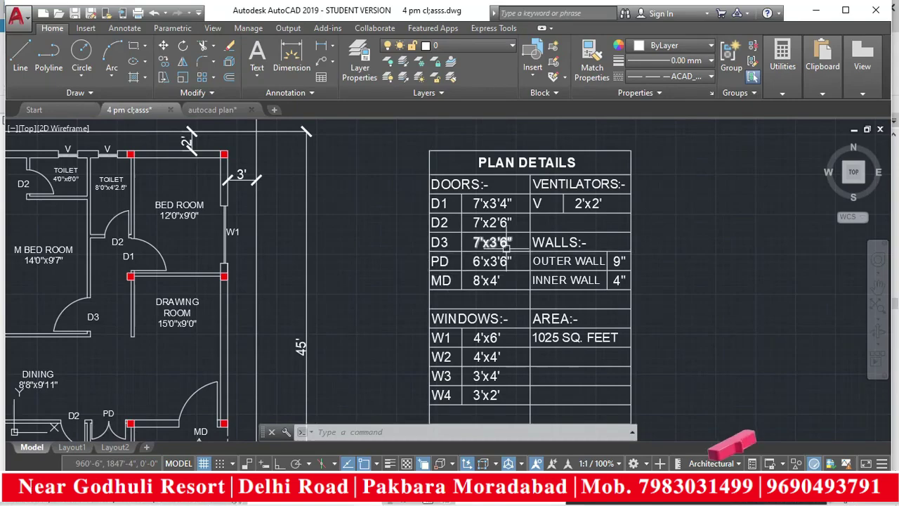
{"action": "left_click", "coordinate": [816, 13]}
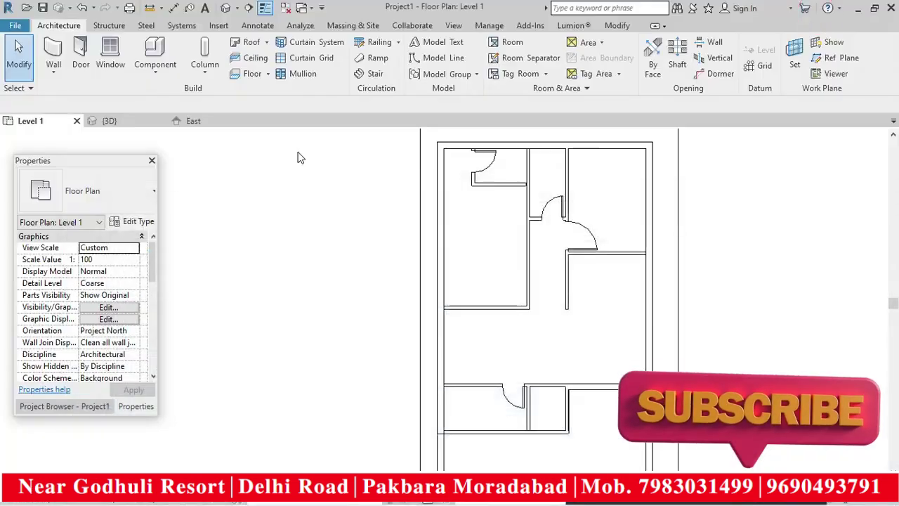
- Place a single door in the master bedroom's corridor wall, swinging inward, hinged at the lower end about 3" from the corner
{"action": "left_click", "coordinate": [78, 50]}
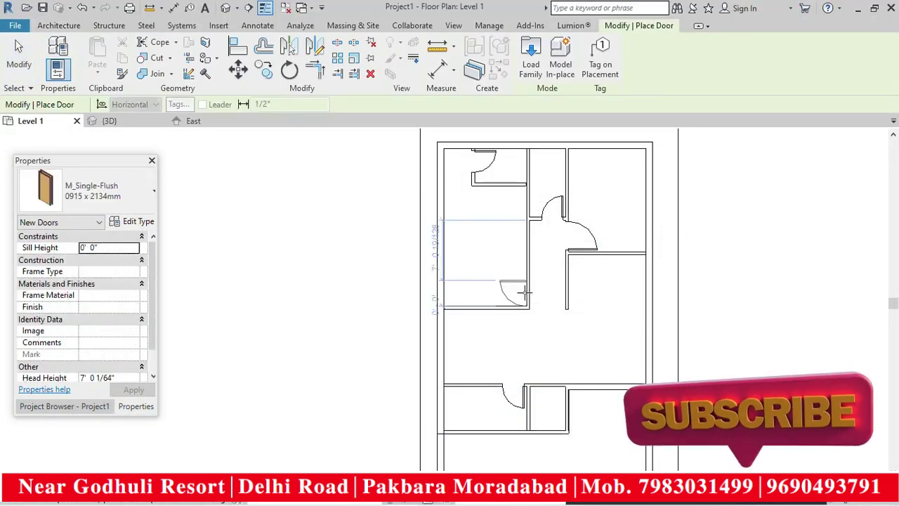
{"action": "scroll", "coordinate": [523, 288], "scroll_direction": "up", "scroll_amount": 5}
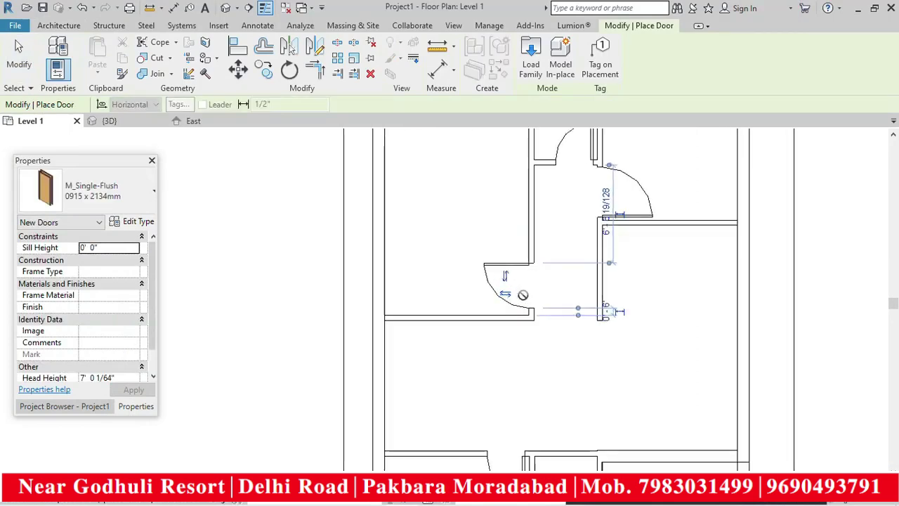
{"action": "left_click", "coordinate": [511, 266]}
{"action": "key", "text": "Escape"}
{"action": "key", "text": "Escape"}
{"action": "left_click", "coordinate": [510, 264]}
{"action": "left_click", "coordinate": [495, 264]}
{"action": "left_click", "coordinate": [518, 387]}
{"action": "left_click", "coordinate": [511, 312]}
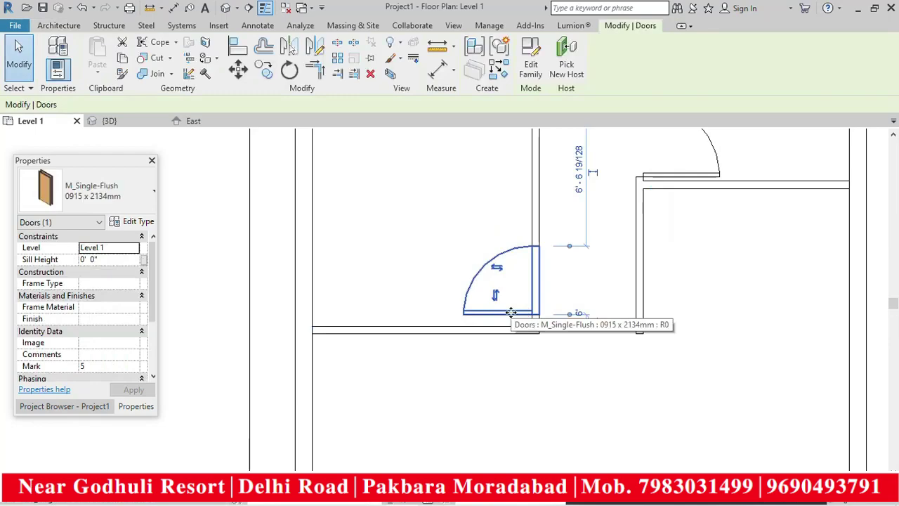
{"action": "left_click", "coordinate": [495, 281]}
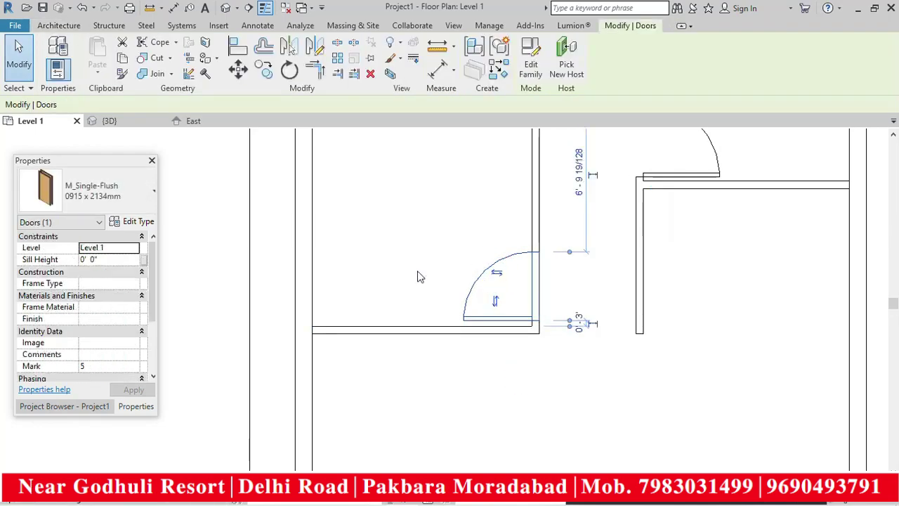
- Duplicate the master bedroom door's type and set its height to 7' and width to 3'6"
{"action": "left_click", "coordinate": [132, 221]}
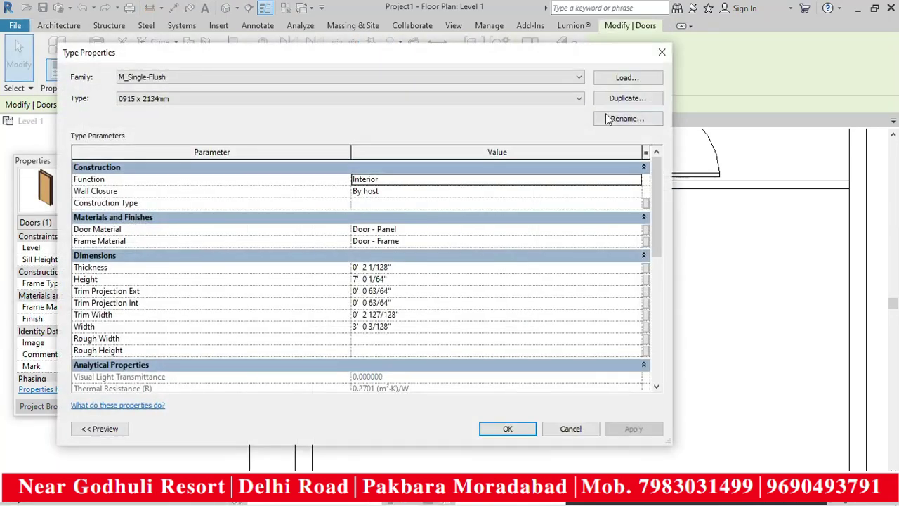
{"action": "left_click", "coordinate": [627, 98]}
{"action": "left_click", "coordinate": [407, 242]}
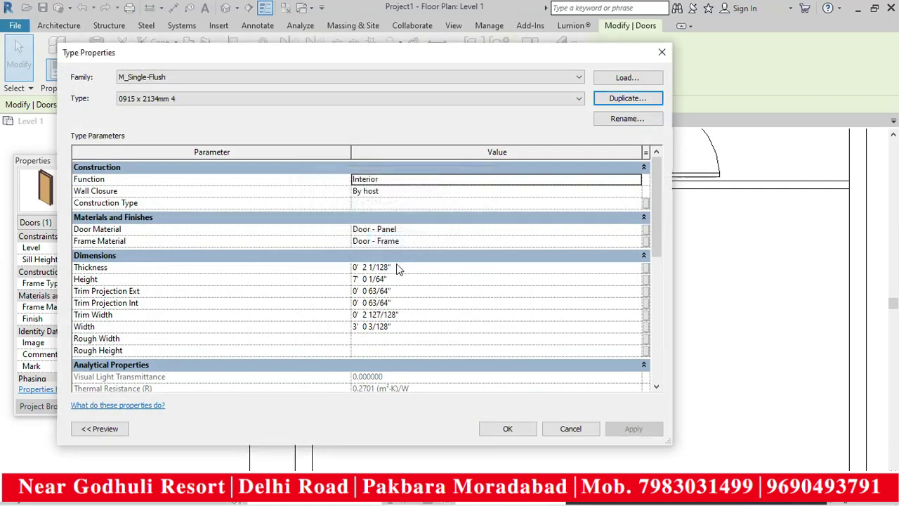
{"action": "left_click", "coordinate": [403, 279]}
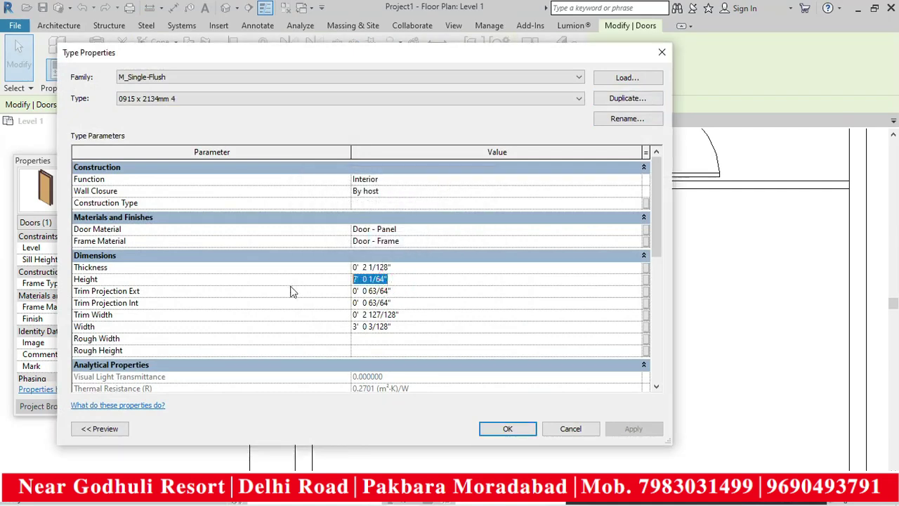
{"action": "type", "text": "7'"}
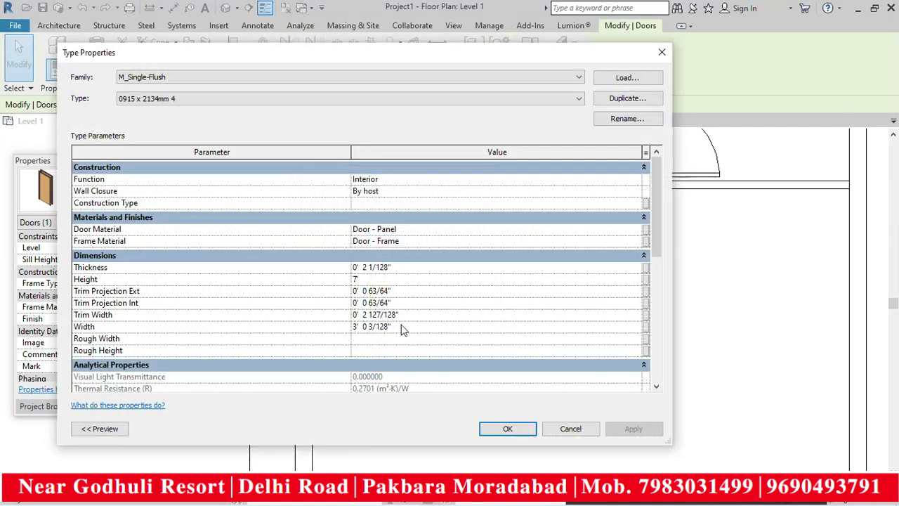
{"action": "left_click", "coordinate": [403, 327]}
{"action": "type", "text": "3'6\""}
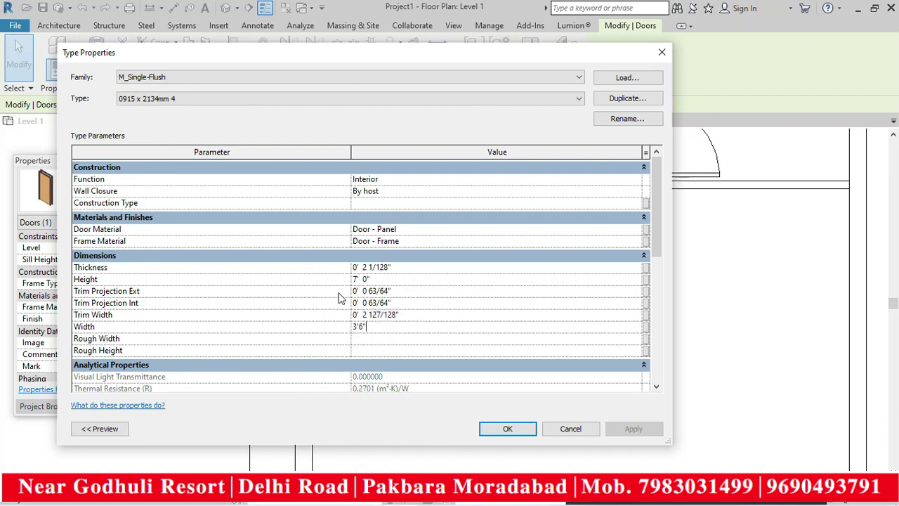
{"action": "left_click", "coordinate": [519, 428]}
{"action": "left_click", "coordinate": [486, 396]}
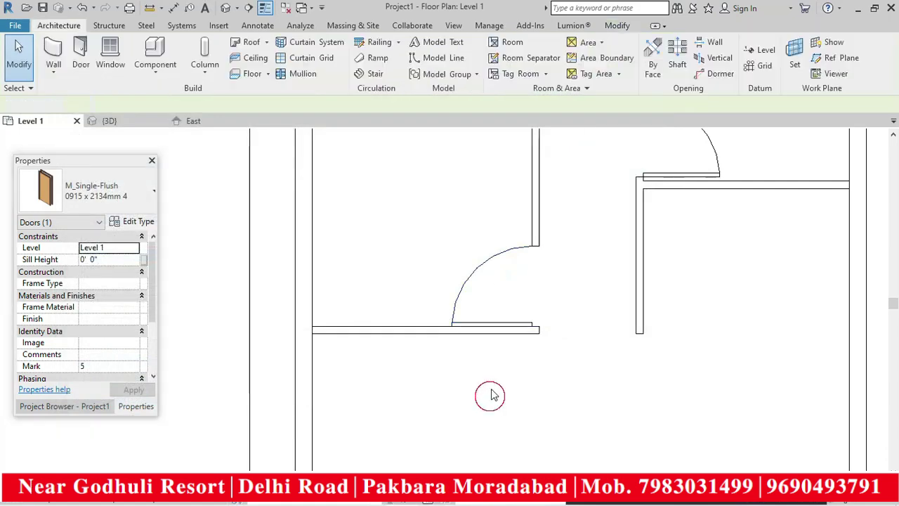
- Shift the resized master bedroom door up its wall to about 4" from the lower corner
{"action": "left_click", "coordinate": [511, 261]}
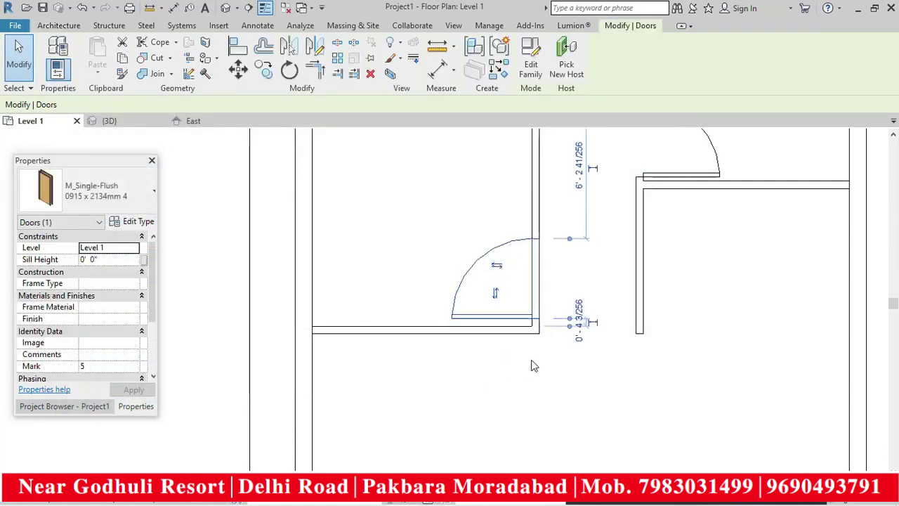
{"action": "left_click", "coordinate": [481, 390]}
{"action": "scroll", "coordinate": [492, 351], "scroll_direction": "down", "scroll_amount": 3}
{"action": "scroll", "coordinate": [530, 407], "scroll_direction": "up", "scroll_amount": 4}
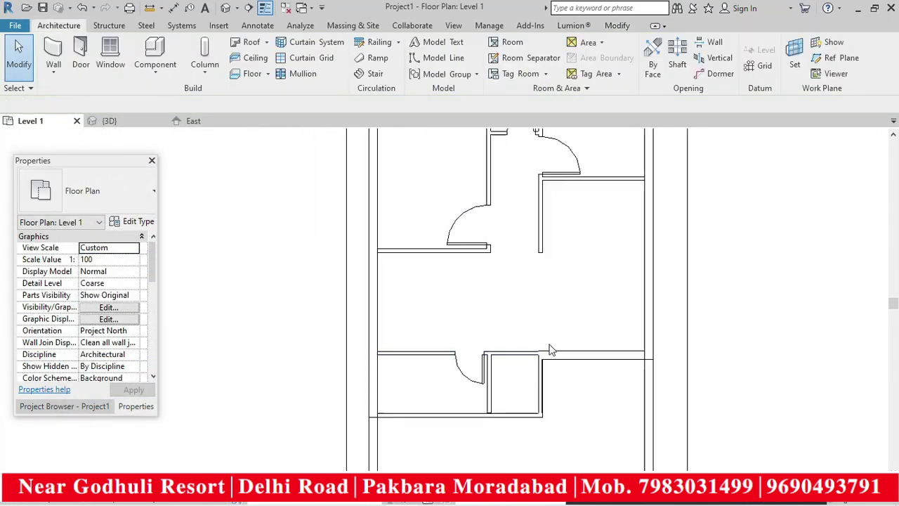
- Place a single door in the wall between drawing room and parking, swinging into the drawing room, hinged about 6" from the outer wall
{"action": "scroll", "coordinate": [597, 375], "scroll_direction": "down", "scroll_amount": 2}
{"action": "scroll", "coordinate": [263, 120], "scroll_direction": "up", "scroll_amount": 1}
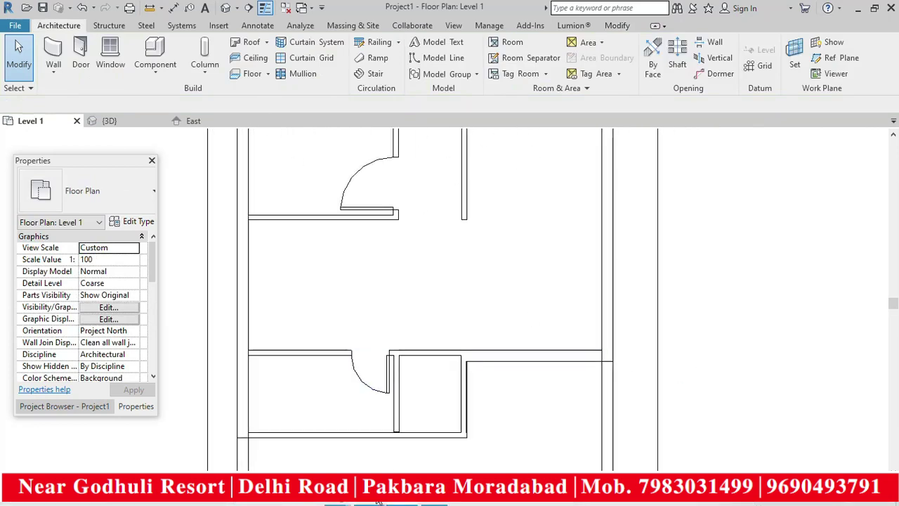
{"action": "mouse_move", "coordinate": [378, 498]}
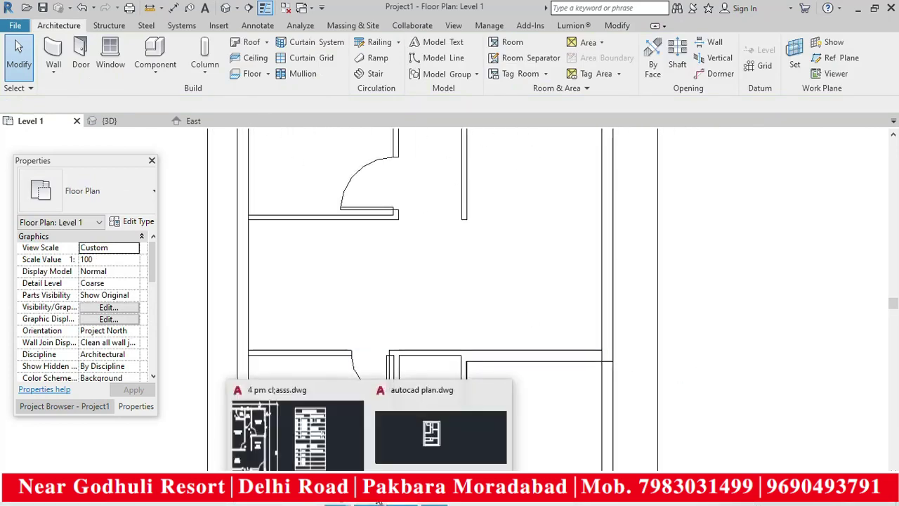
{"action": "left_click", "coordinate": [80, 56]}
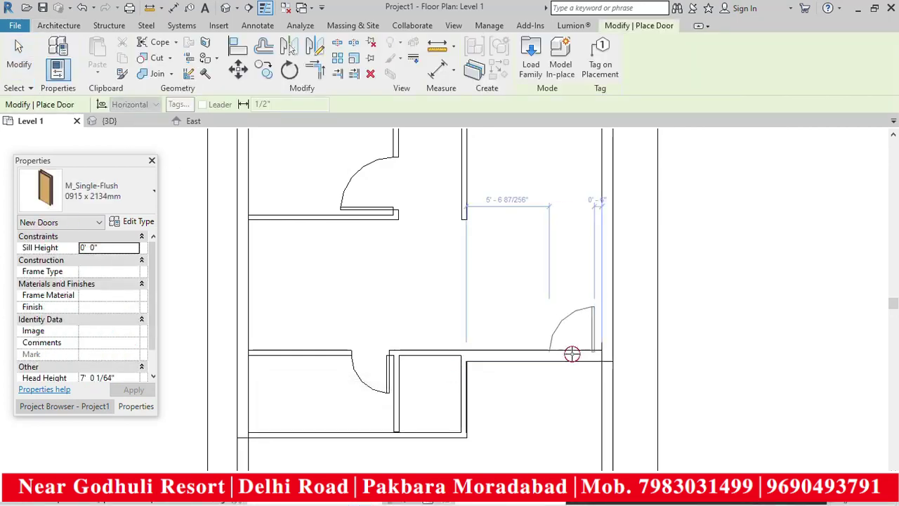
{"action": "left_click", "coordinate": [572, 353]}
{"action": "key", "text": "Escape"}
{"action": "key", "text": "Escape"}
{"action": "left_click", "coordinate": [583, 307]}
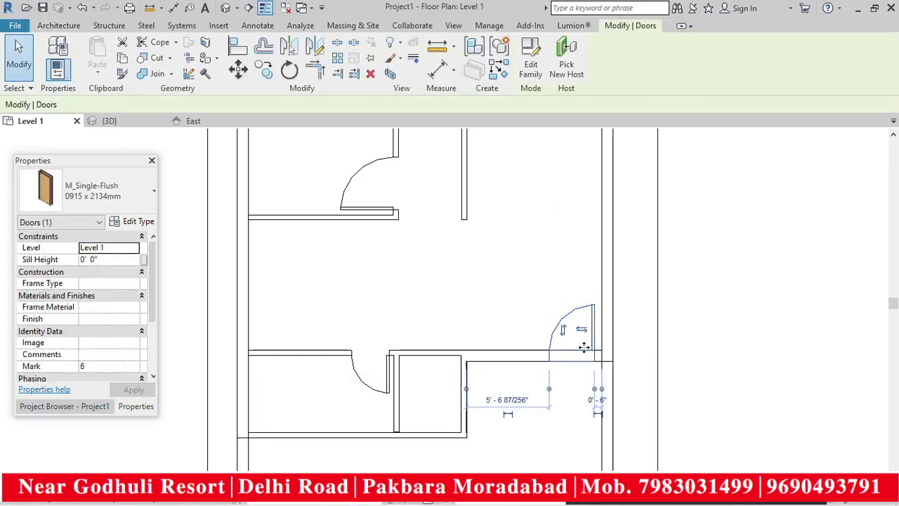
{"action": "scroll", "coordinate": [583, 348], "scroll_direction": "up", "scroll_amount": 2}
{"action": "scroll", "coordinate": [528, 388], "scroll_direction": "down", "scroll_amount": 2}
{"action": "left_click", "coordinate": [499, 424]}
{"action": "scroll", "coordinate": [447, 381], "scroll_direction": "down", "scroll_amount": 2}
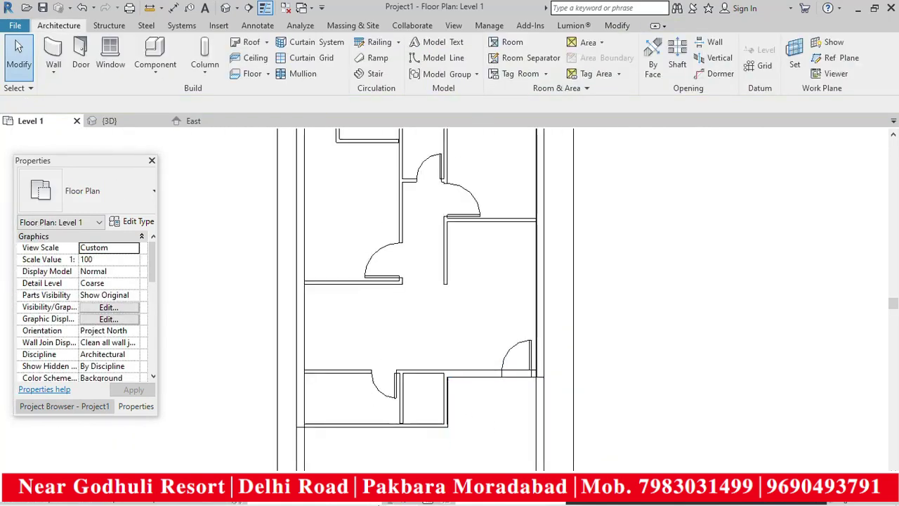
- Switch to the AutoCAD plan, read the MD door's size in the Plan Details table, and return to Revit
{"action": "mouse_move", "coordinate": [368, 502]}
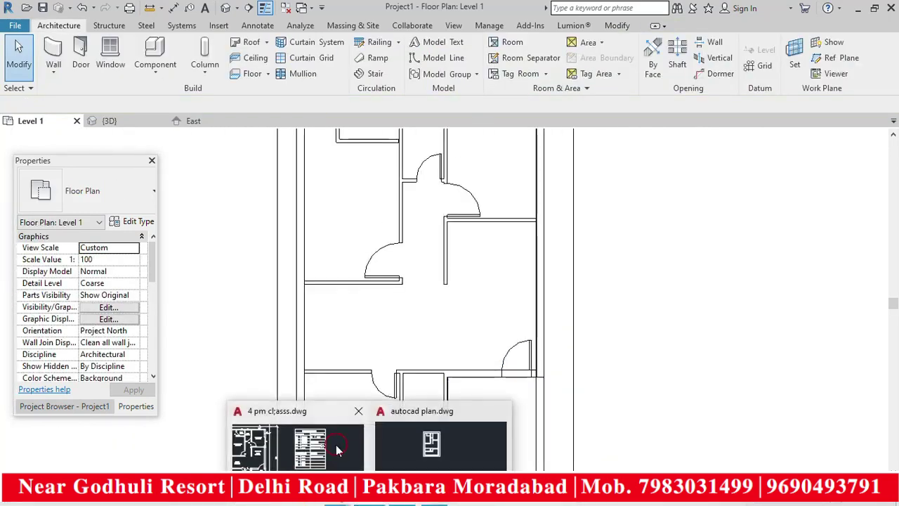
{"action": "left_click", "coordinate": [337, 450]}
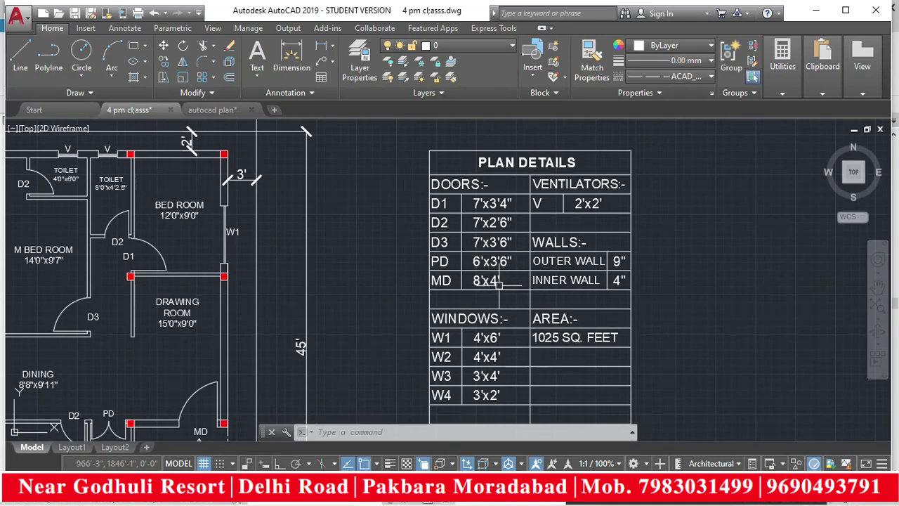
{"action": "scroll", "coordinate": [499, 284], "scroll_direction": "up", "scroll_amount": 2}
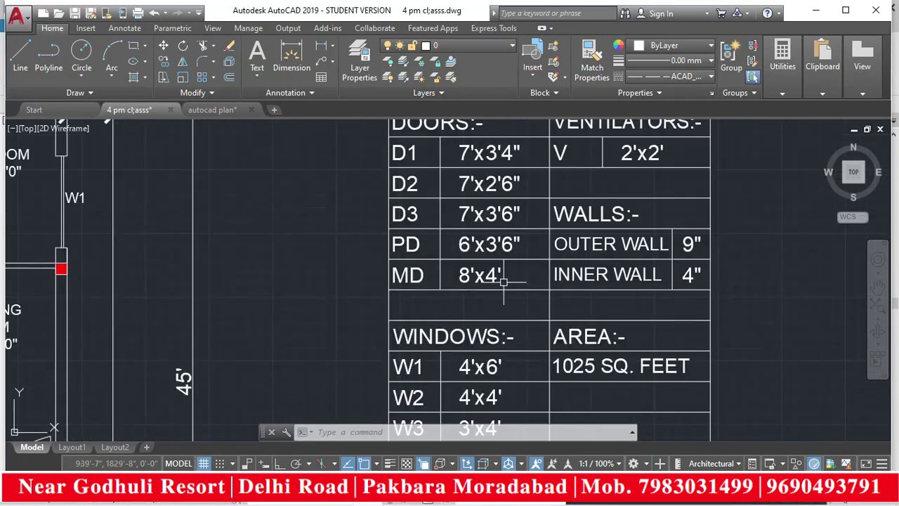
{"action": "scroll", "coordinate": [499, 292], "scroll_direction": "down", "scroll_amount": 4}
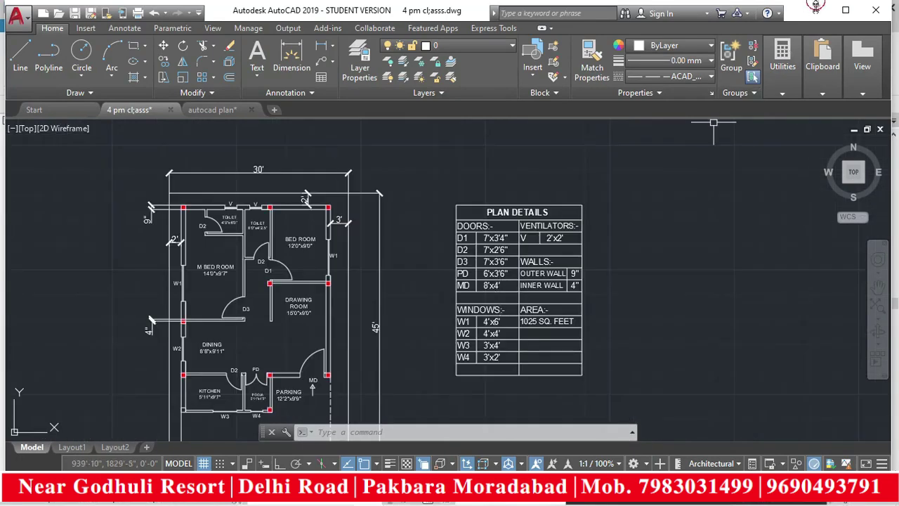
{"action": "left_click", "coordinate": [817, 12]}
- Duplicate the main door's type and set its height to 8' and width to 4'
{"action": "left_click", "coordinate": [519, 351]}
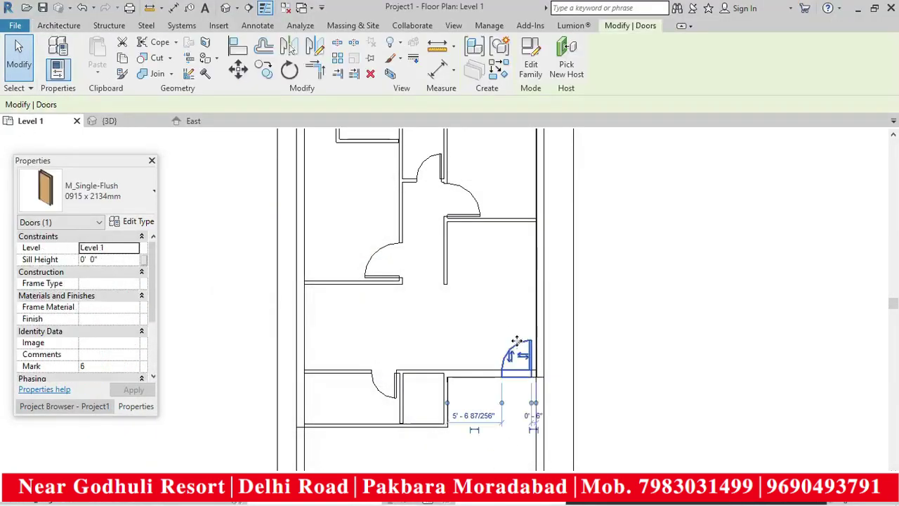
{"action": "left_click", "coordinate": [138, 221]}
{"action": "left_click", "coordinate": [626, 99]}
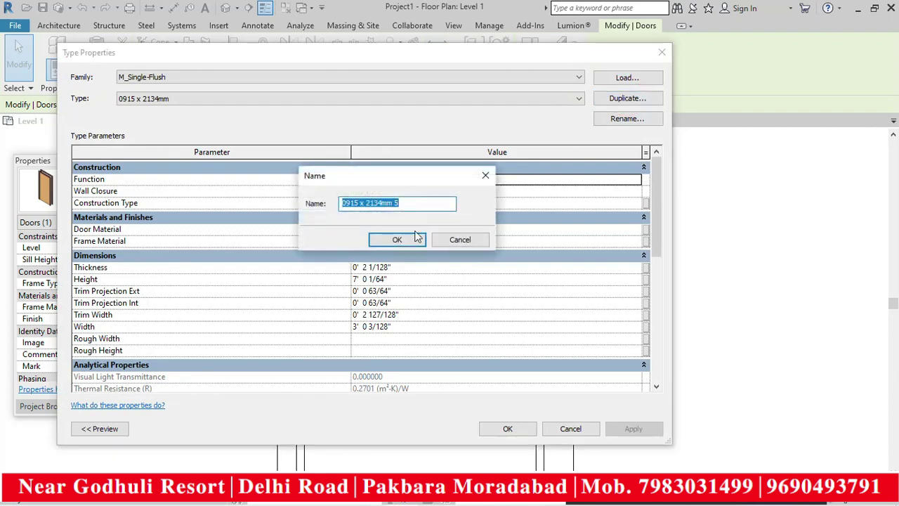
{"action": "left_click", "coordinate": [396, 239]}
{"action": "left_click", "coordinate": [393, 278]}
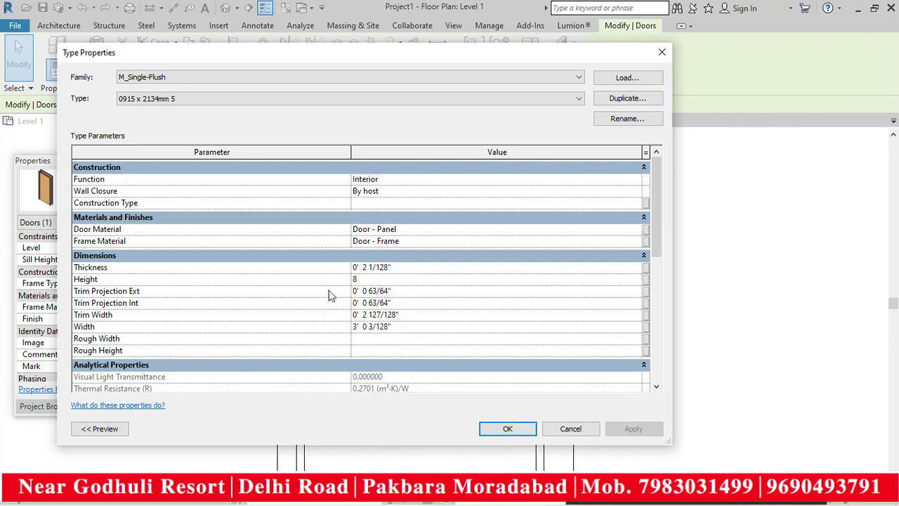
{"action": "left_click", "coordinate": [395, 328]}
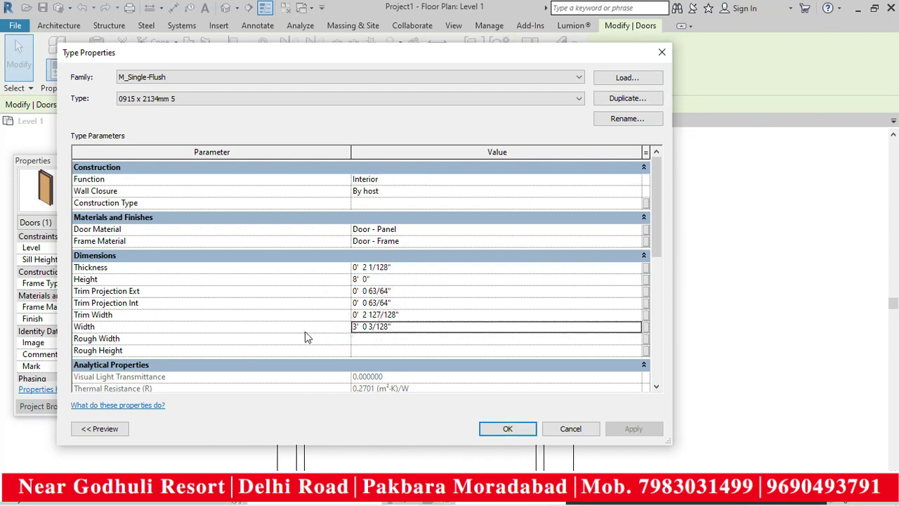
{"action": "double_click", "coordinate": [405, 327]}
{"action": "type", "text": "4' 0"}
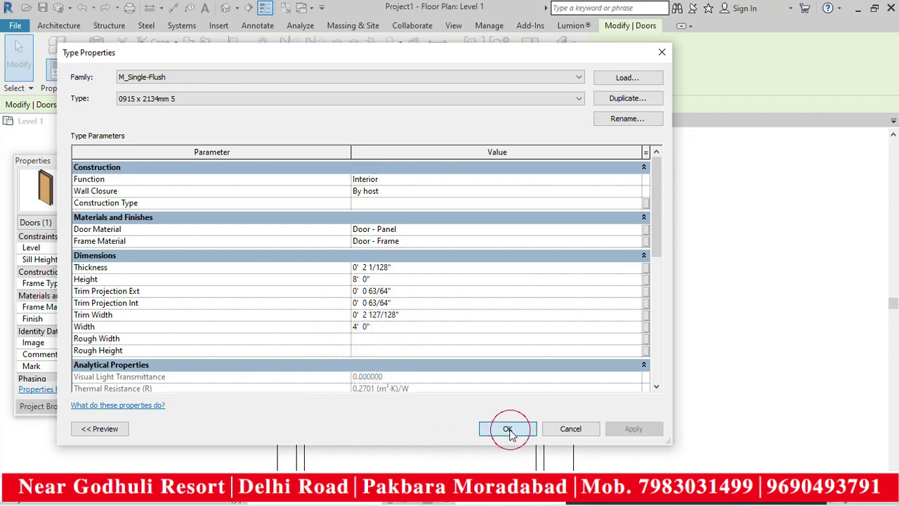
{"action": "left_click", "coordinate": [507, 429]}
{"action": "left_click", "coordinate": [629, 365]}
- Shift the resized main door along its wall to about 8" from the outer wall
{"action": "scroll", "coordinate": [513, 334], "scroll_direction": "up", "scroll_amount": 2}
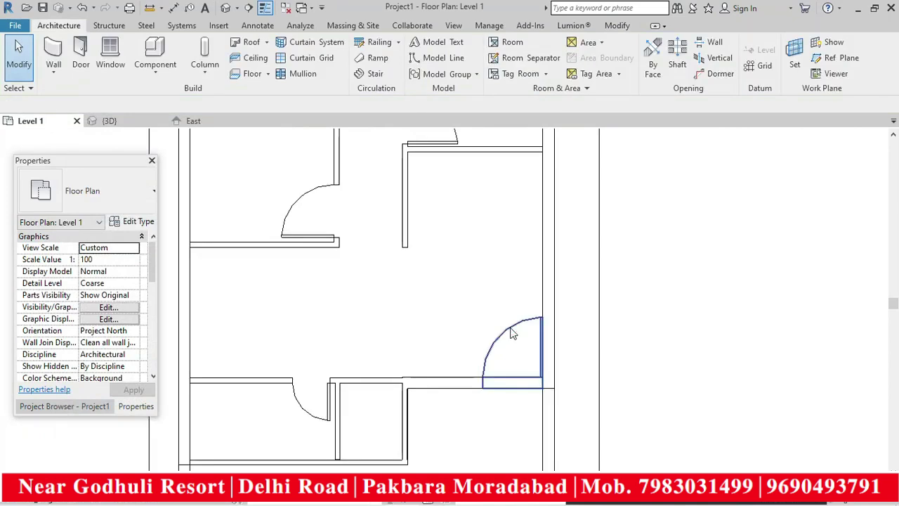
{"action": "left_click", "coordinate": [513, 334]}
{"action": "key", "text": "Left"}
{"action": "key", "text": "Left"}
{"action": "key", "text": "Left"}
{"action": "key", "text": "Left"}
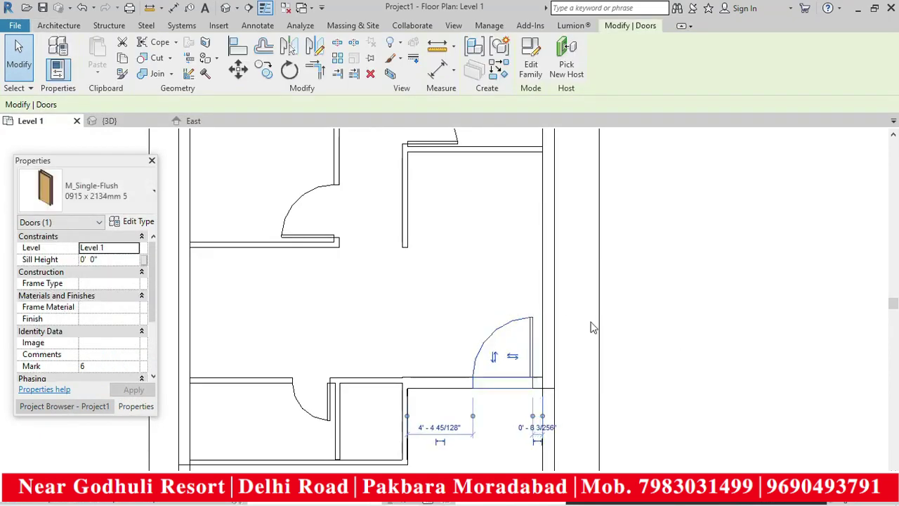
{"action": "left_click", "coordinate": [654, 326]}
{"action": "scroll", "coordinate": [527, 368], "scroll_direction": "up", "scroll_amount": 2}
{"action": "left_click", "coordinate": [528, 362]}
{"action": "left_click", "coordinate": [716, 353]}
{"action": "scroll", "coordinate": [716, 353], "scroll_direction": "down", "scroll_amount": 2}
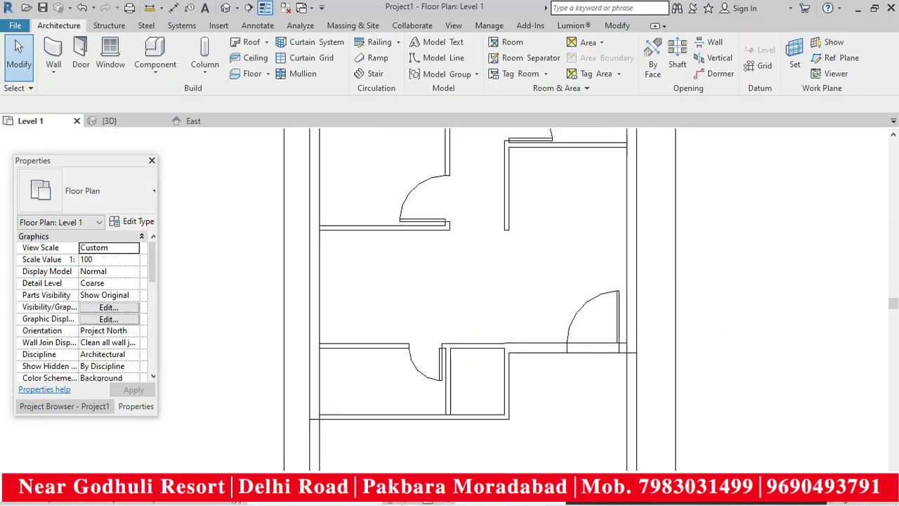
- Switch to the AutoCAD plan, examine the pooja room's PD door and its size in the Plan Details table, and return to Revit
{"action": "mouse_move", "coordinate": [368, 500]}
{"action": "left_click", "coordinate": [337, 431]}
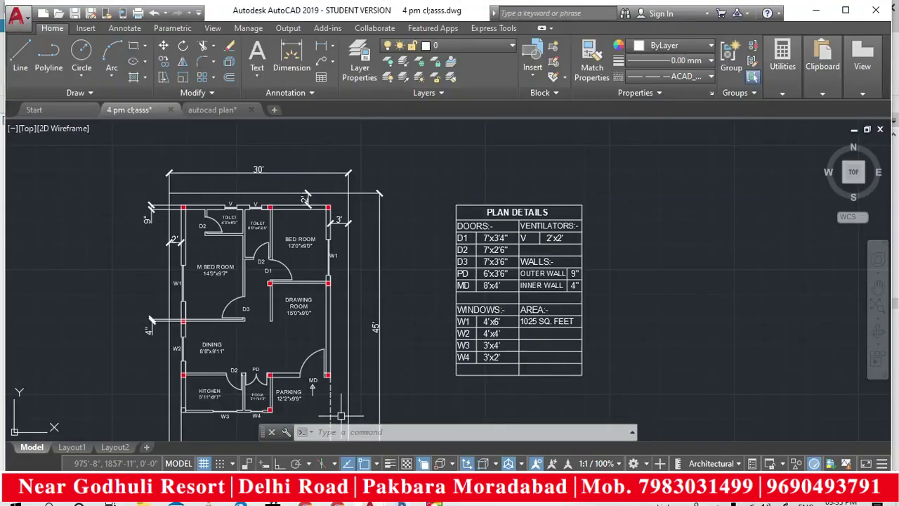
{"action": "scroll", "coordinate": [253, 393], "scroll_direction": "up", "scroll_amount": 5}
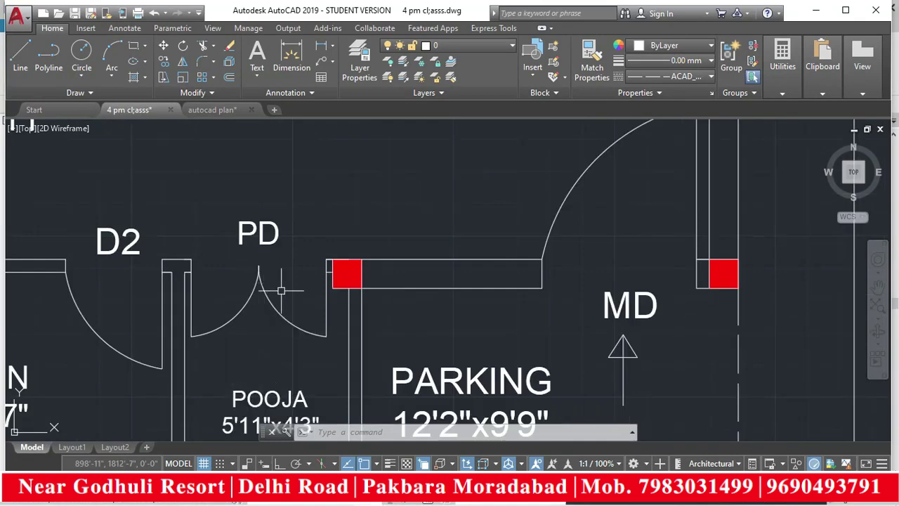
{"action": "scroll", "coordinate": [280, 282], "scroll_direction": "down", "scroll_amount": 5}
{"action": "scroll", "coordinate": [496, 231], "scroll_direction": "up", "scroll_amount": 4}
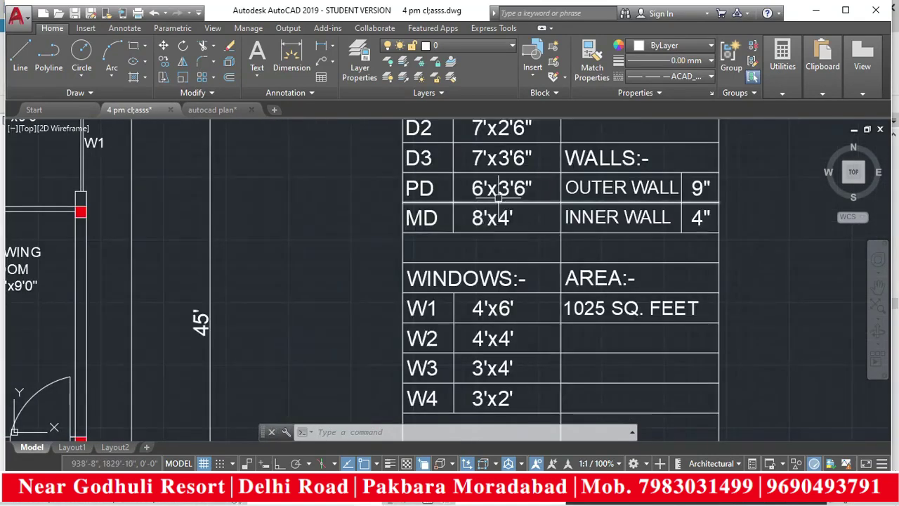
{"action": "scroll", "coordinate": [497, 218], "scroll_direction": "down", "scroll_amount": 4}
{"action": "scroll", "coordinate": [492, 270], "scroll_direction": "up", "scroll_amount": 4}
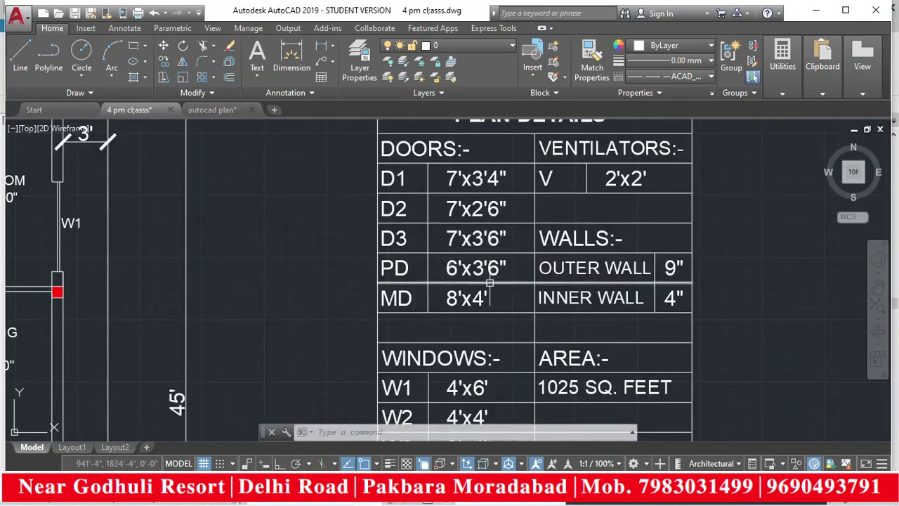
{"action": "scroll", "coordinate": [490, 300], "scroll_direction": "down", "scroll_amount": 2}
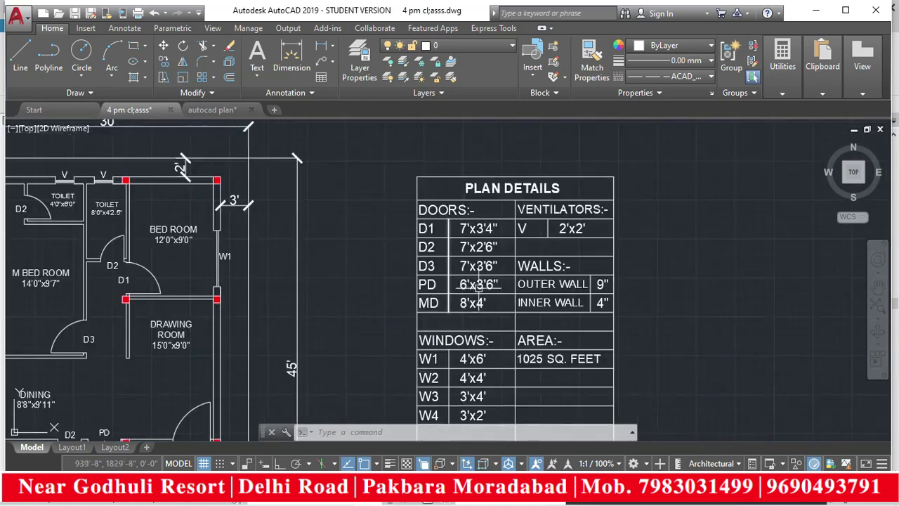
{"action": "scroll", "coordinate": [455, 290], "scroll_direction": "down", "scroll_amount": 2}
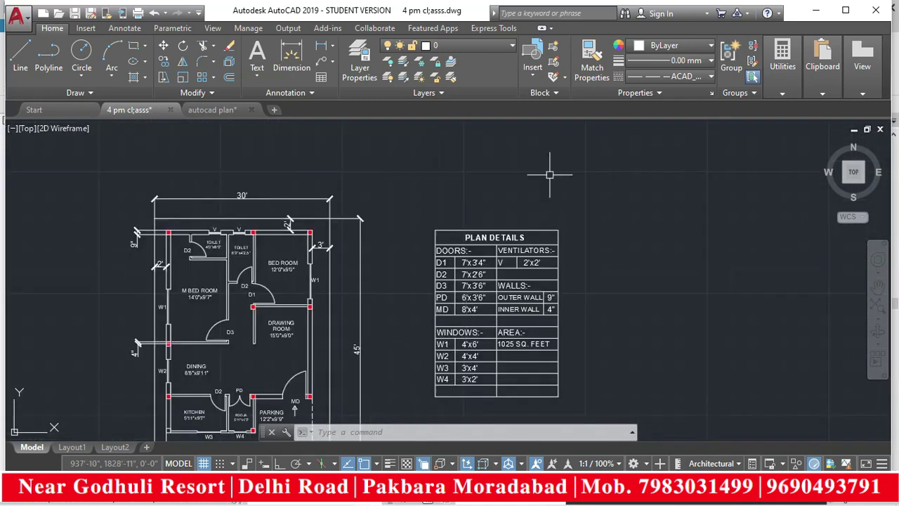
{"action": "left_click", "coordinate": [817, 14]}
- Start loading a new door family and browse to the Doors folder of the Generic Revit library
{"action": "left_click", "coordinate": [83, 63]}
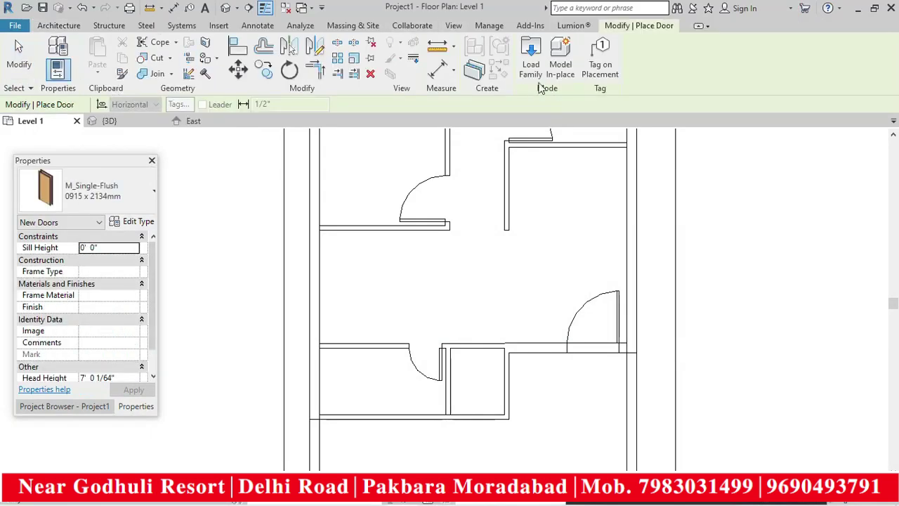
{"action": "left_click", "coordinate": [532, 68]}
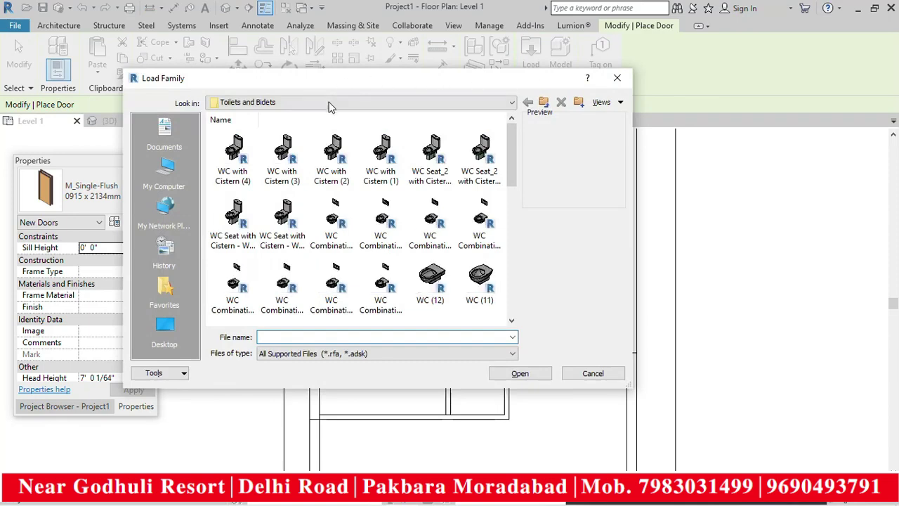
{"action": "left_click", "coordinate": [331, 100]}
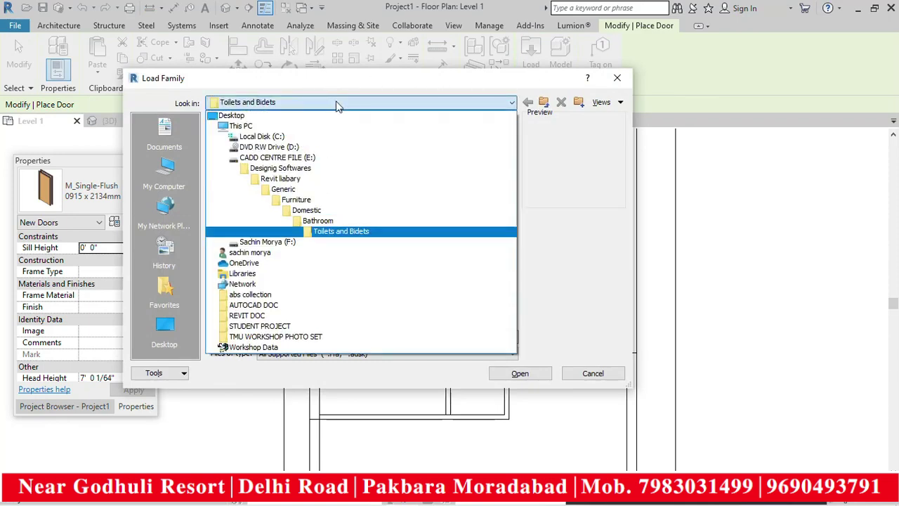
{"action": "left_click", "coordinate": [305, 191]}
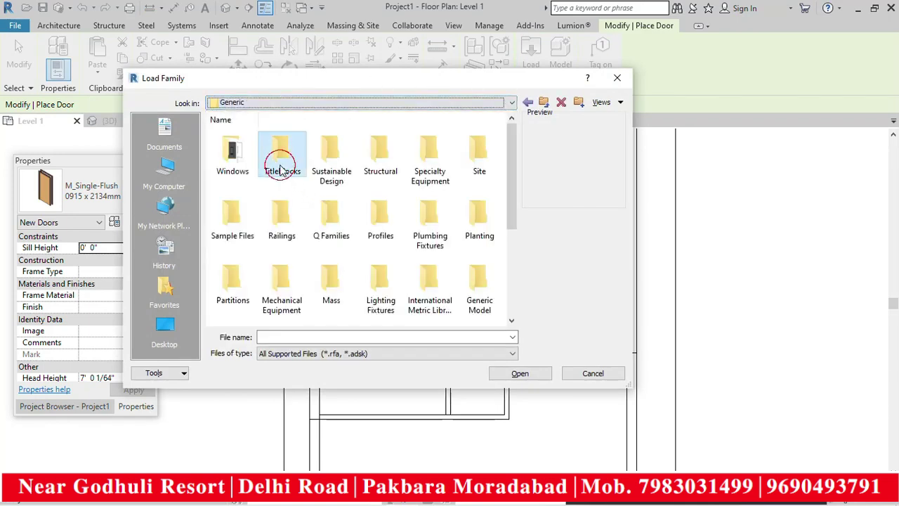
{"action": "scroll", "coordinate": [385, 210], "scroll_direction": "down", "scroll_amount": 3}
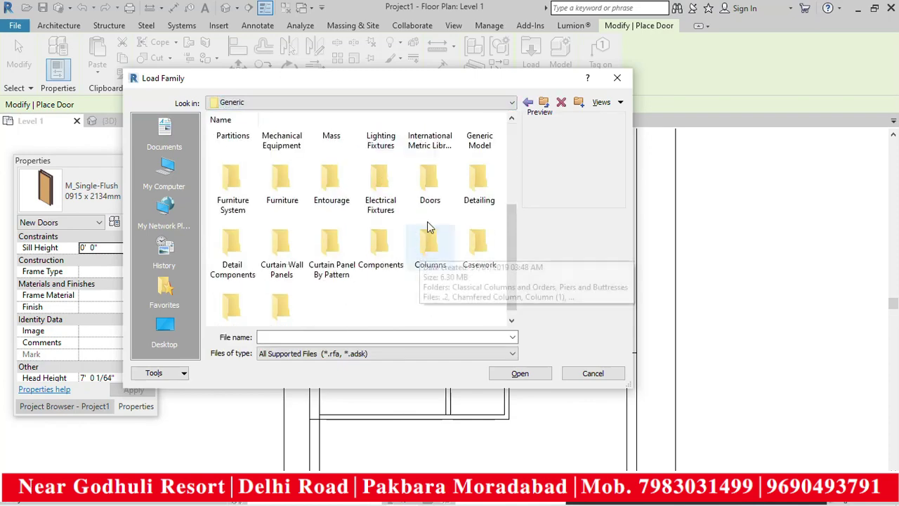
{"action": "double_click", "coordinate": [432, 201]}
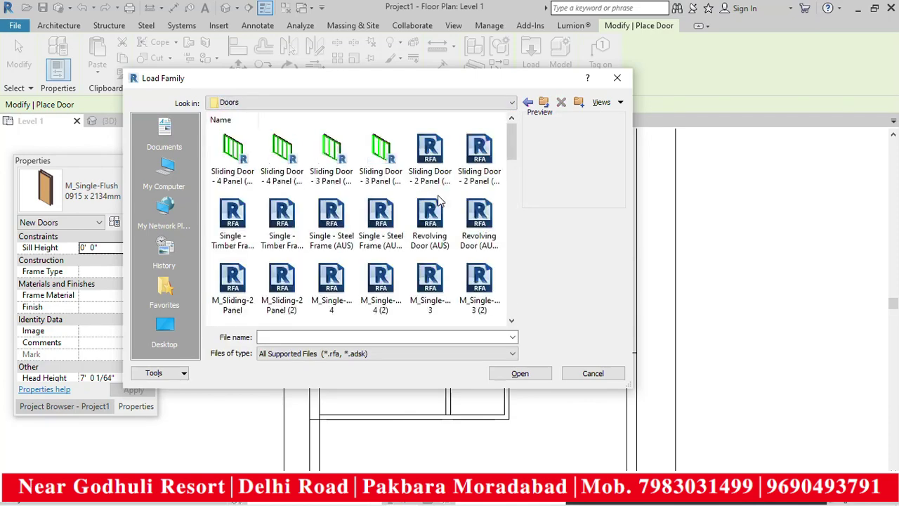
- Load the M_Double-Panel 1 family and place its double door in the pooja room's upper wall, swinging inward, about 9'2" from the kitchen-side outer wall
{"action": "left_click", "coordinate": [381, 280]}
{"action": "scroll", "coordinate": [383, 277], "scroll_direction": "down", "scroll_amount": 4}
{"action": "scroll", "coordinate": [385, 273], "scroll_direction": "down", "scroll_amount": 1}
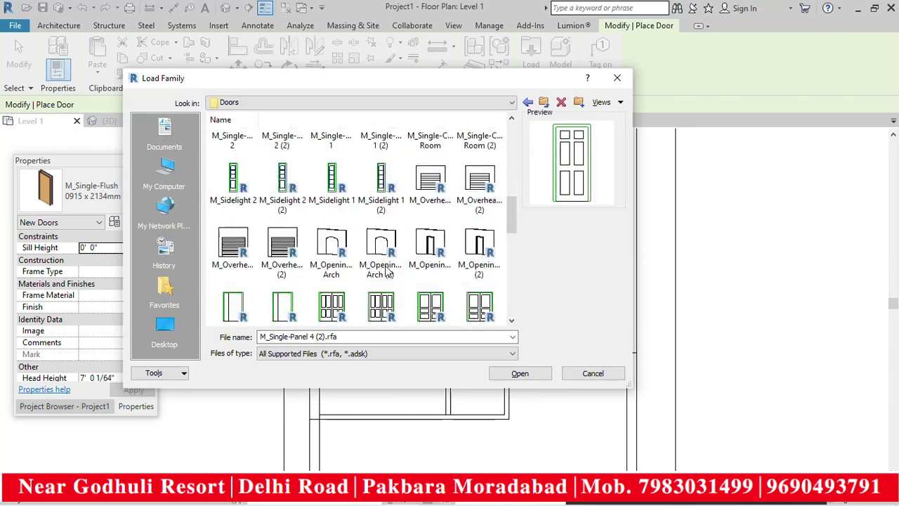
{"action": "scroll", "coordinate": [382, 267], "scroll_direction": "down", "scroll_amount": 2}
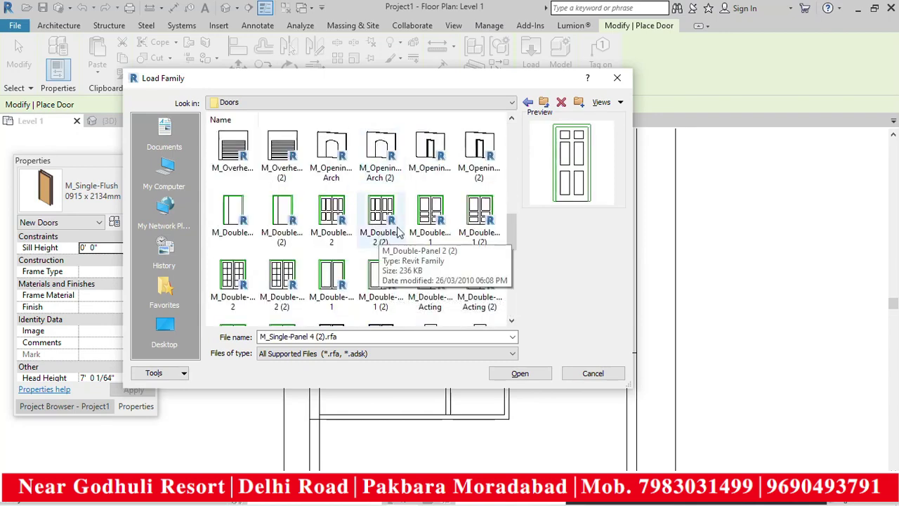
{"action": "left_click", "coordinate": [430, 222]}
{"action": "left_click", "coordinate": [530, 373]}
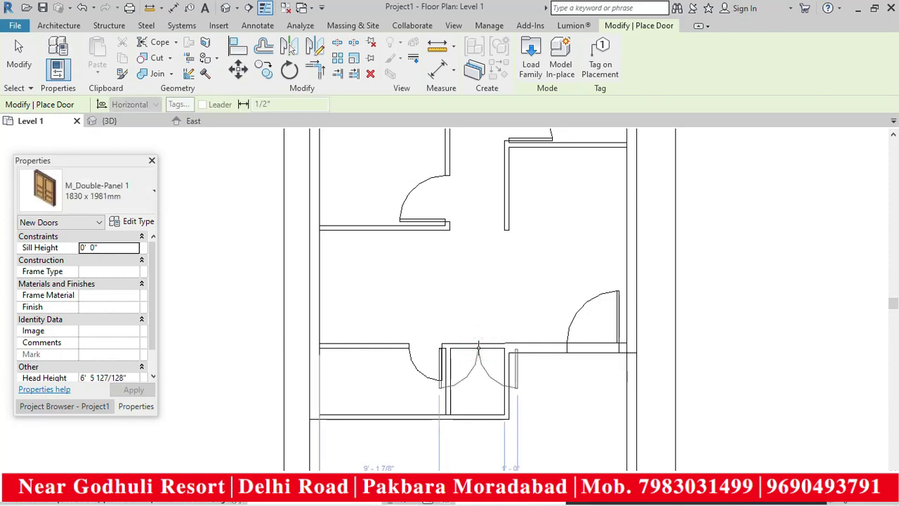
{"action": "left_click", "coordinate": [479, 347]}
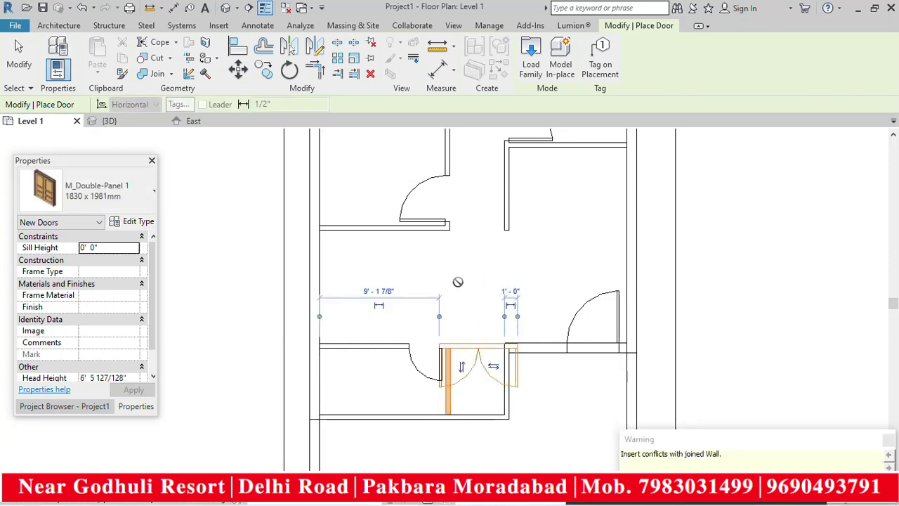
{"action": "key", "text": "Escape"}
- Duplicate the pooja room double door's type with the suggested name and set its height to 6'0" and width to 3'6"
{"action": "left_click", "coordinate": [478, 364]}
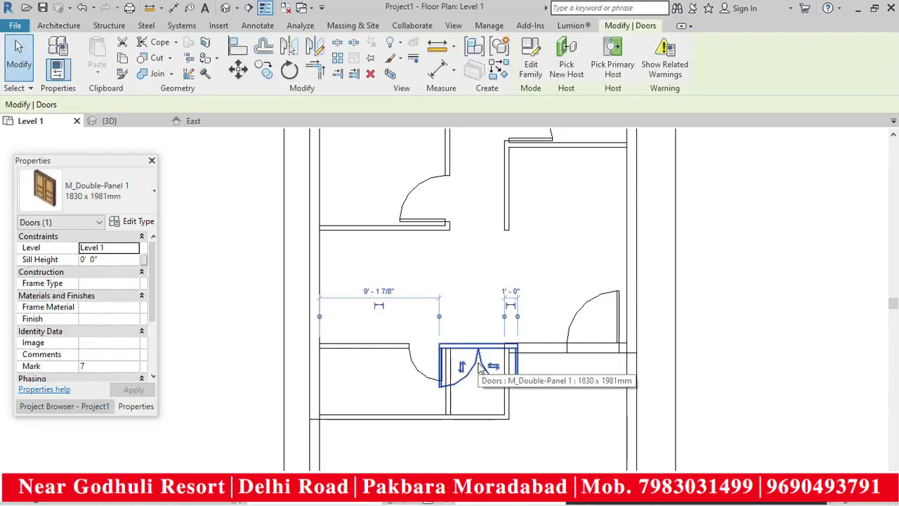
{"action": "left_click", "coordinate": [137, 222]}
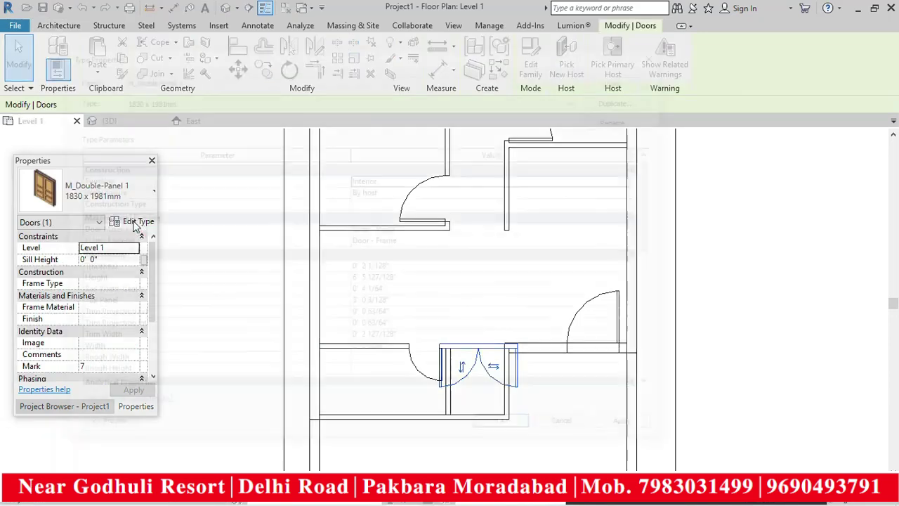
{"action": "left_click", "coordinate": [627, 98]}
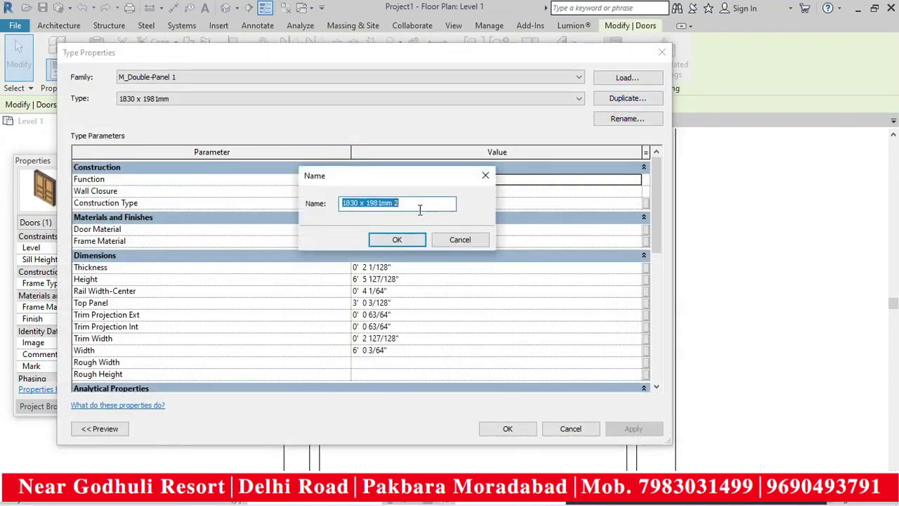
{"action": "left_click", "coordinate": [412, 240]}
{"action": "left_click_drag", "start_coordinate": [409, 278], "coordinate": [383, 281]}
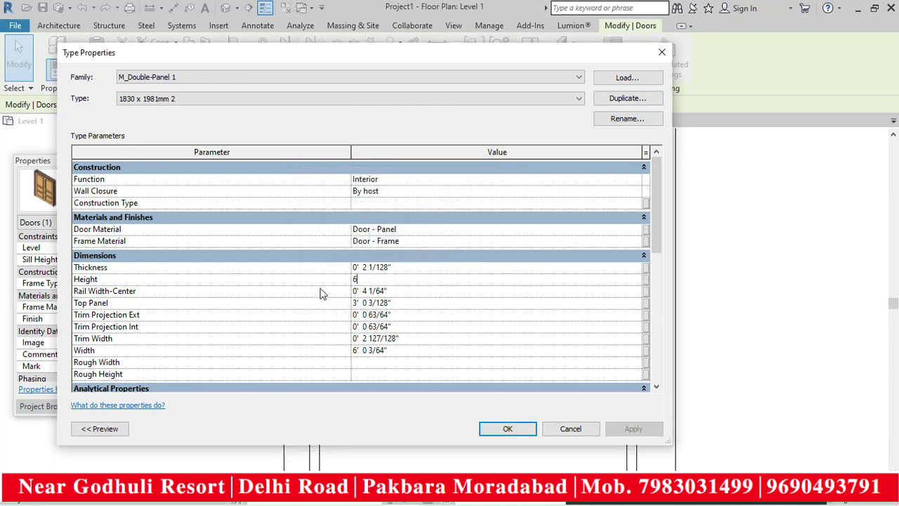
{"action": "left_click", "coordinate": [399, 350]}
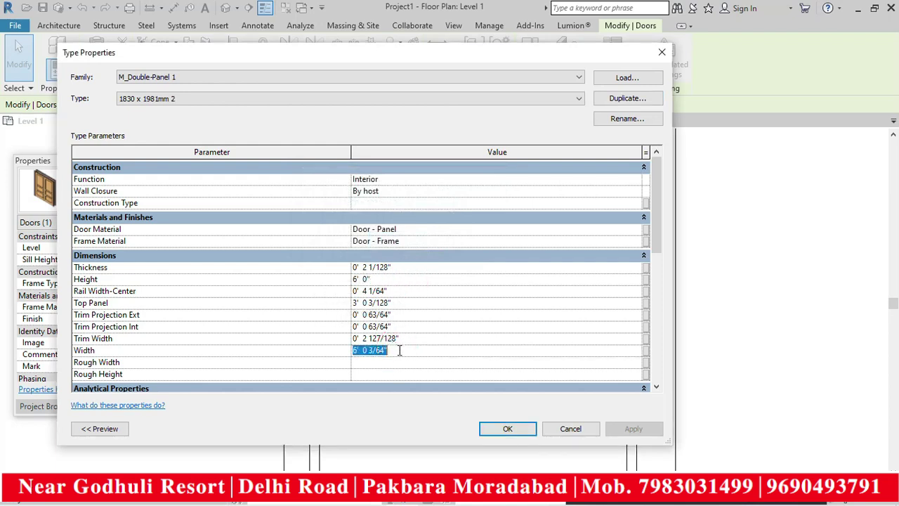
{"action": "type", "text": "3'6"}
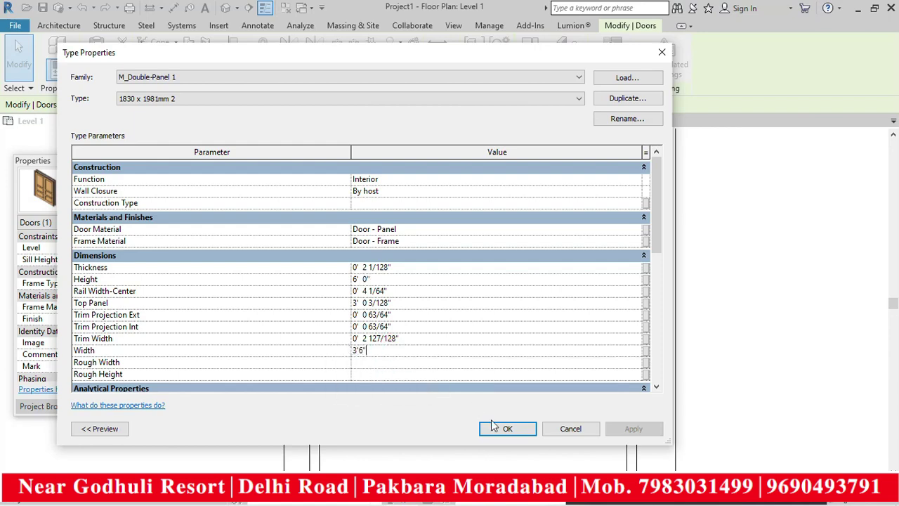
{"action": "left_click", "coordinate": [506, 429]}
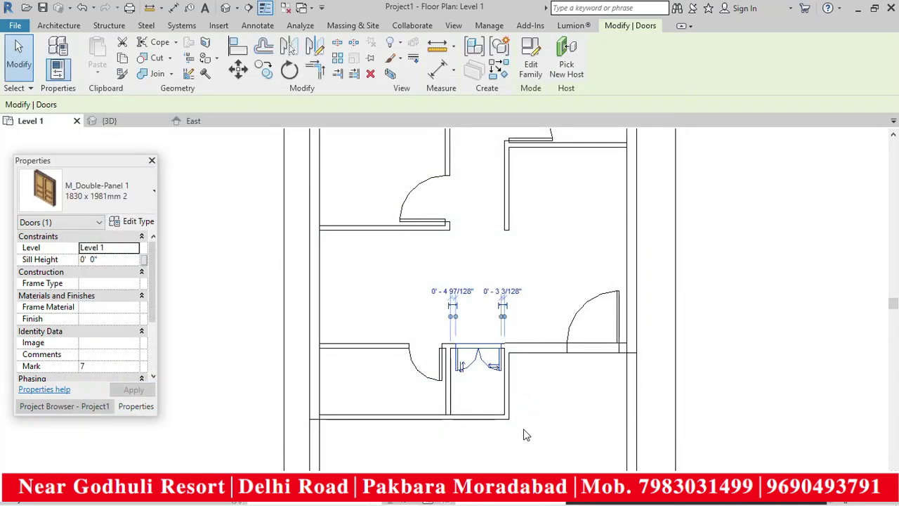
- Shift the resized double door along its wall to about 3 1/4" from the partition on the kitchen side
{"action": "left_click", "coordinate": [494, 428]}
{"action": "scroll", "coordinate": [482, 379], "scroll_direction": "up", "scroll_amount": 4}
{"action": "left_click", "coordinate": [485, 361]}
{"action": "scroll", "coordinate": [484, 362], "scroll_direction": "up", "scroll_amount": 2}
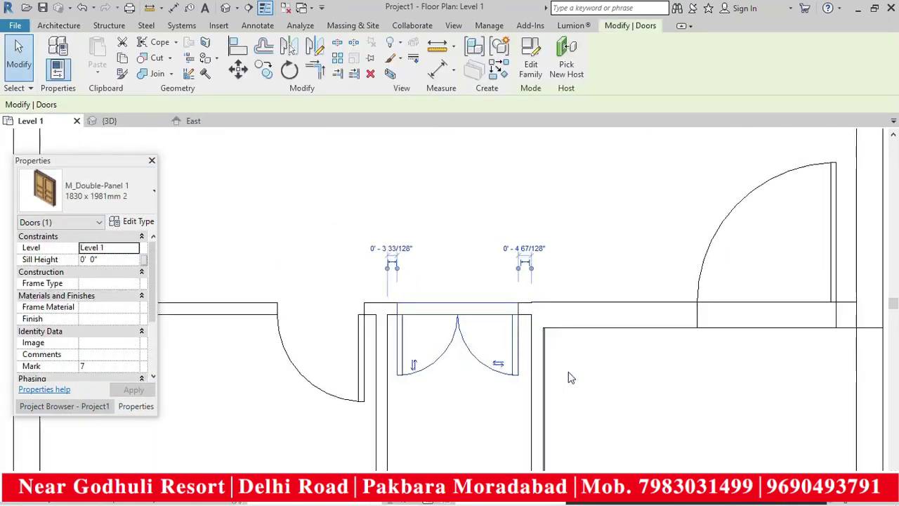
{"action": "left_click", "coordinate": [447, 295]}
- Bring up the 3D view of the house and examine the placed doors from all sides
{"action": "scroll", "coordinate": [447, 295], "scroll_direction": "down", "scroll_amount": 2}
{"action": "scroll", "coordinate": [440, 307], "scroll_direction": "down", "scroll_amount": 3}
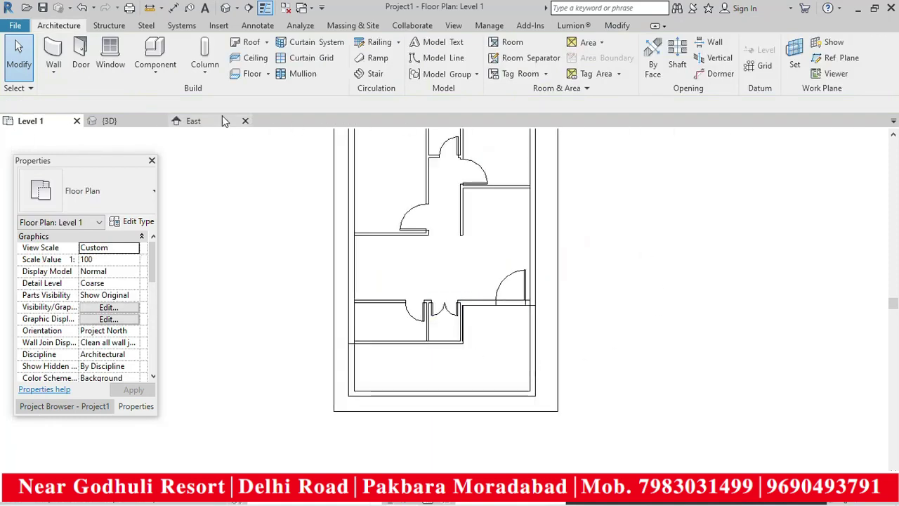
{"action": "scroll", "coordinate": [411, 391], "scroll_direction": "down", "scroll_amount": 4}
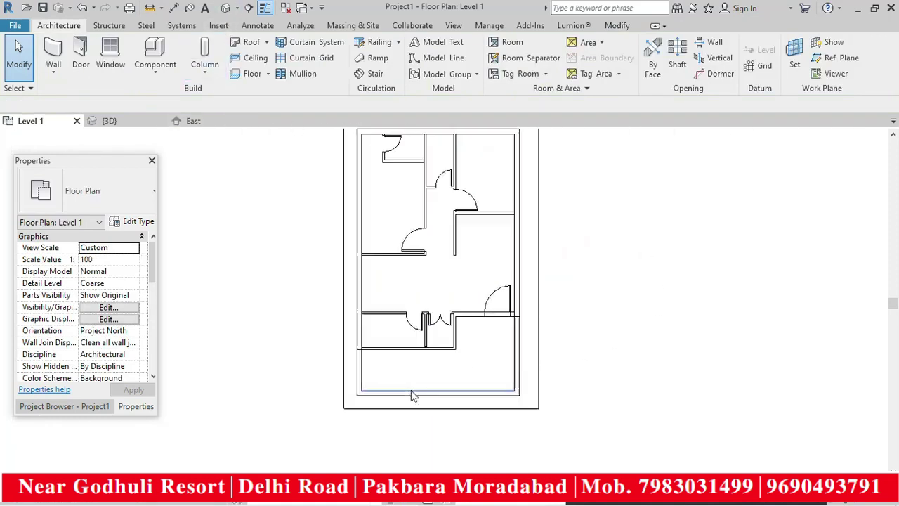
{"action": "left_click", "coordinate": [228, 9]}
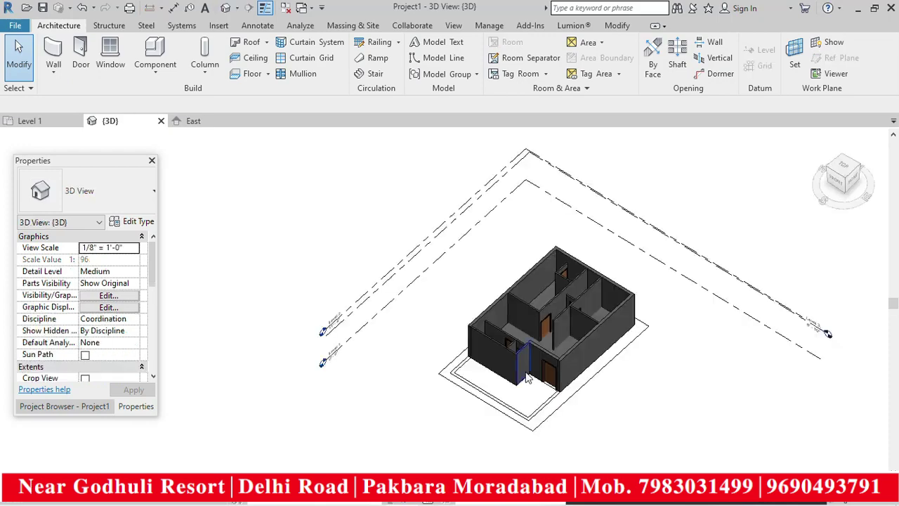
{"action": "middle_click_drag", "start_coordinate": [663, 318], "coordinate": [574, 358], "text": "shift"}
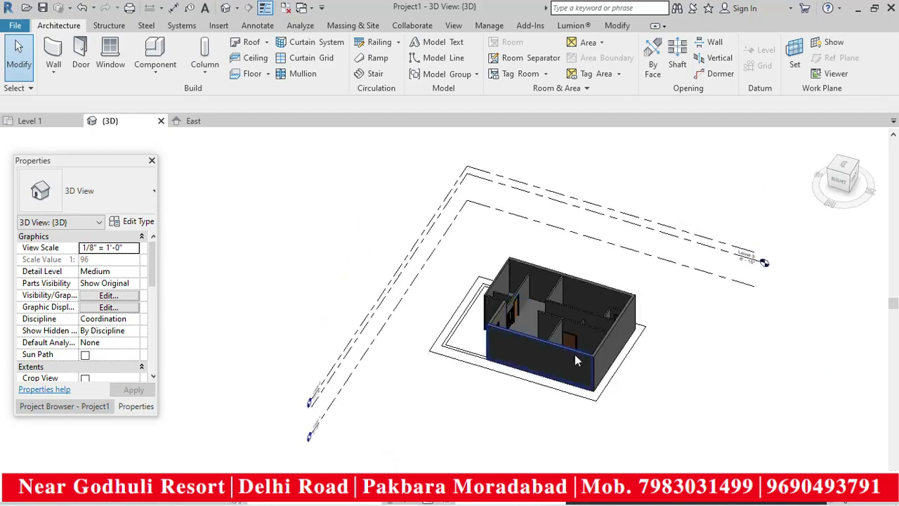
{"action": "scroll", "coordinate": [574, 354], "scroll_direction": "up", "scroll_amount": 10}
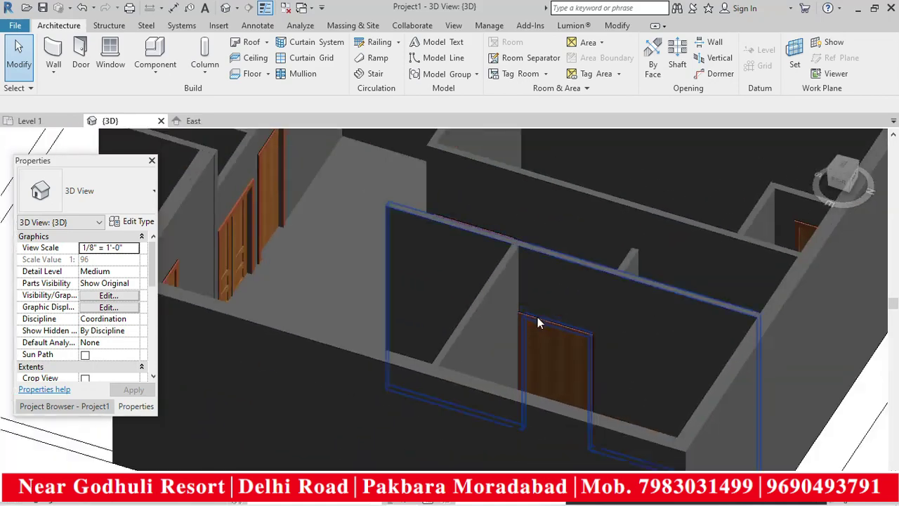
{"action": "middle_click_drag", "start_coordinate": [537, 322], "coordinate": [421, 328], "text": "shift"}
{"action": "scroll", "coordinate": [709, 300], "scroll_direction": "down", "scroll_amount": 5}
{"action": "scroll", "coordinate": [611, 254], "scroll_direction": "up", "scroll_amount": 3}
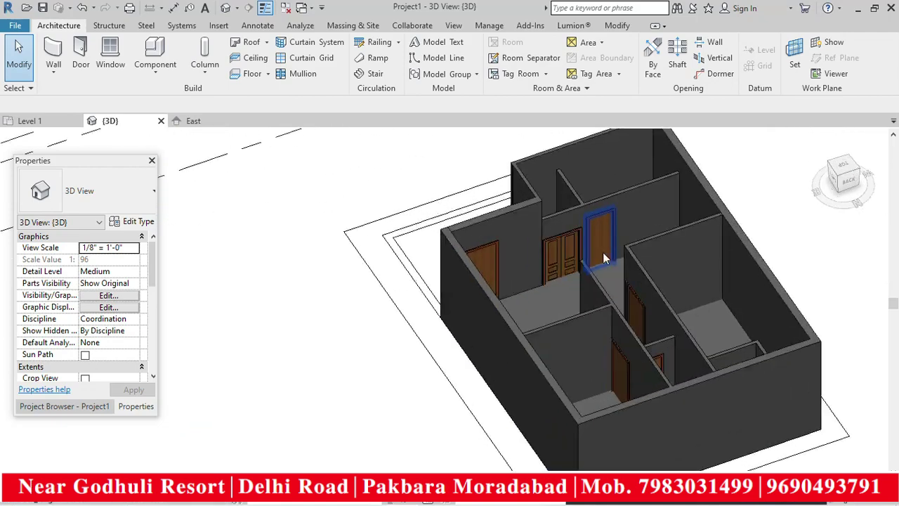
{"action": "scroll", "coordinate": [611, 254], "scroll_direction": "down", "scroll_amount": 4}
{"action": "middle_click_drag", "start_coordinate": [526, 358], "coordinate": [581, 326], "text": "shift"}
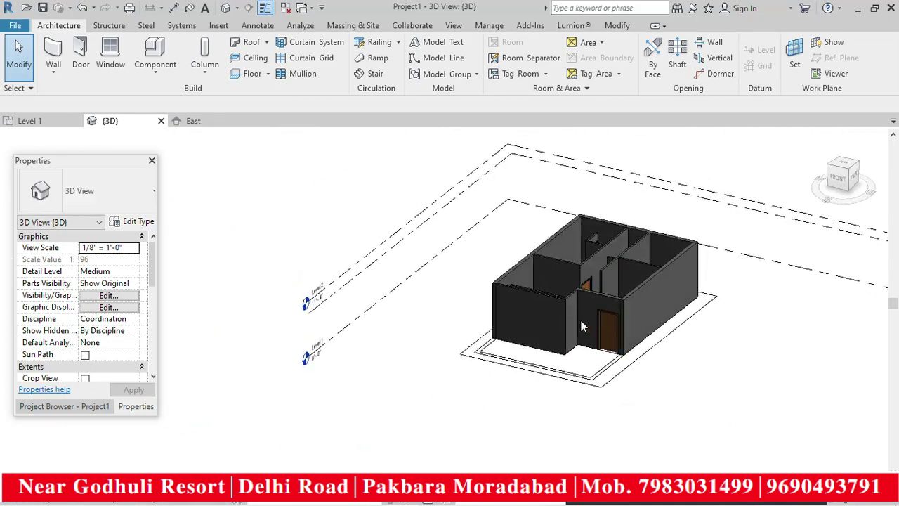
- Temporarily hide the 4" front wall of the kitchen and pooja room and face the model straight from the front
{"action": "left_click", "coordinate": [532, 294]}
{"action": "scroll", "coordinate": [596, 407], "scroll_direction": "down", "scroll_amount": 2}
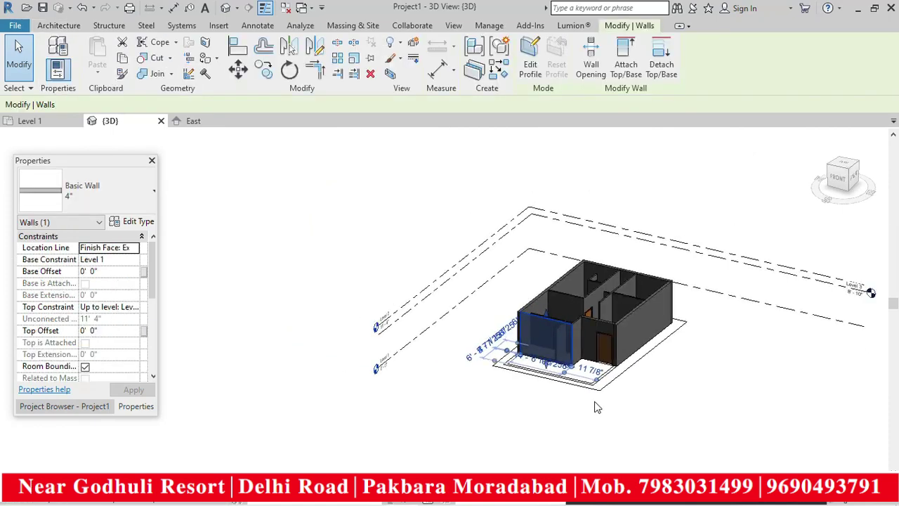
{"action": "key", "text": "h"}
{"action": "key", "text": "h"}
{"action": "left_click", "coordinate": [838, 180]}
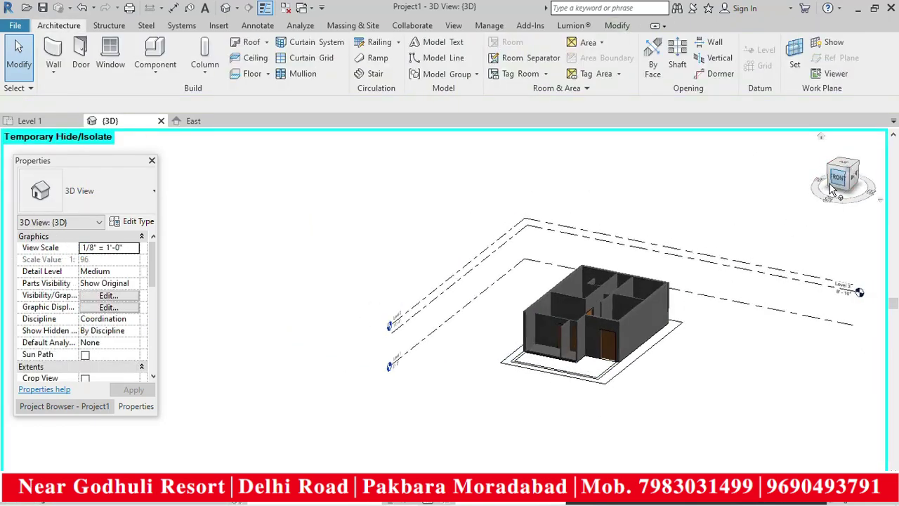
{"action": "scroll", "coordinate": [403, 308], "scroll_direction": "up", "scroll_amount": 8}
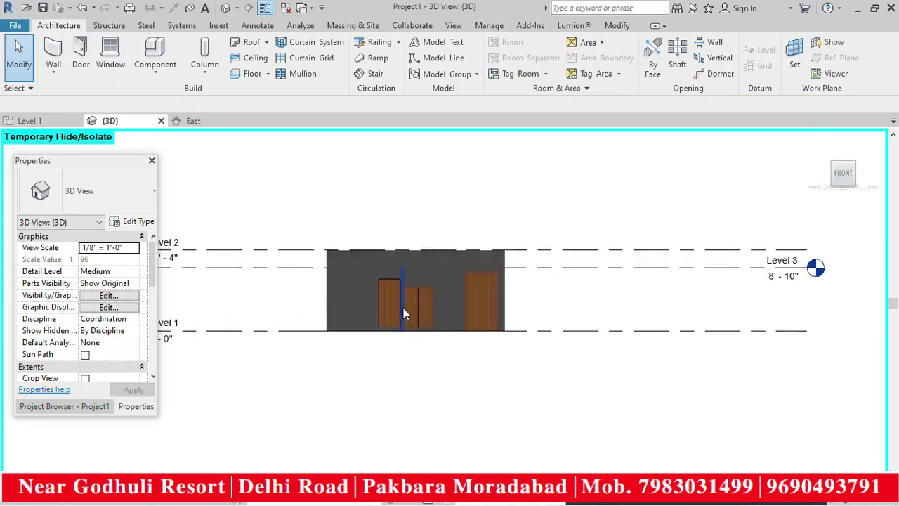
{"action": "scroll", "coordinate": [417, 307], "scroll_direction": "up", "scroll_amount": 2}
- Examine how the bases of the kitchen and pooja doors sit against the floor slab and its height offset
{"action": "left_click", "coordinate": [427, 262]}
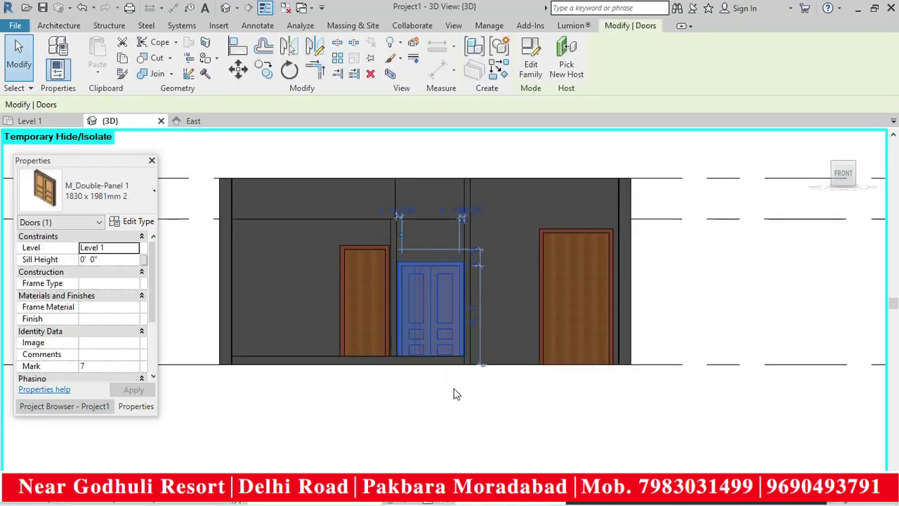
{"action": "scroll", "coordinate": [433, 371], "scroll_direction": "up", "scroll_amount": 2}
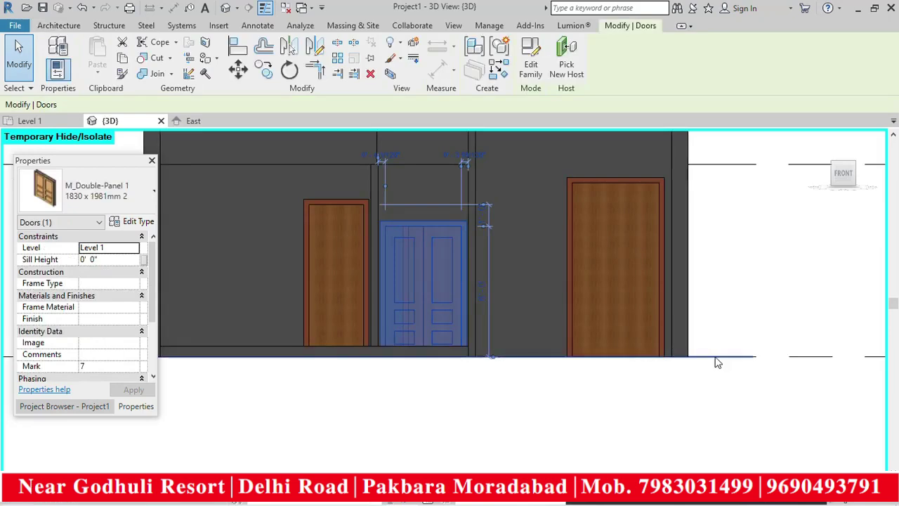
{"action": "scroll", "coordinate": [702, 418], "scroll_direction": "down", "scroll_amount": 2}
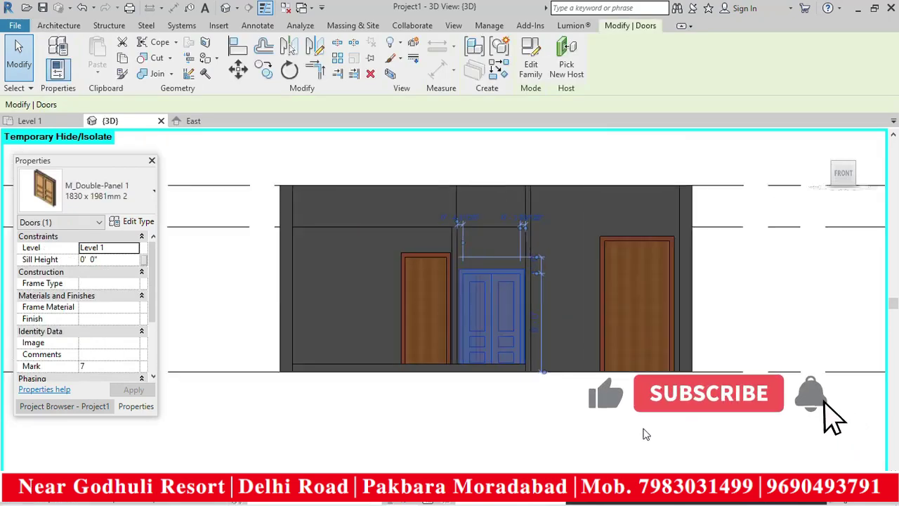
{"action": "left_click", "coordinate": [491, 397]}
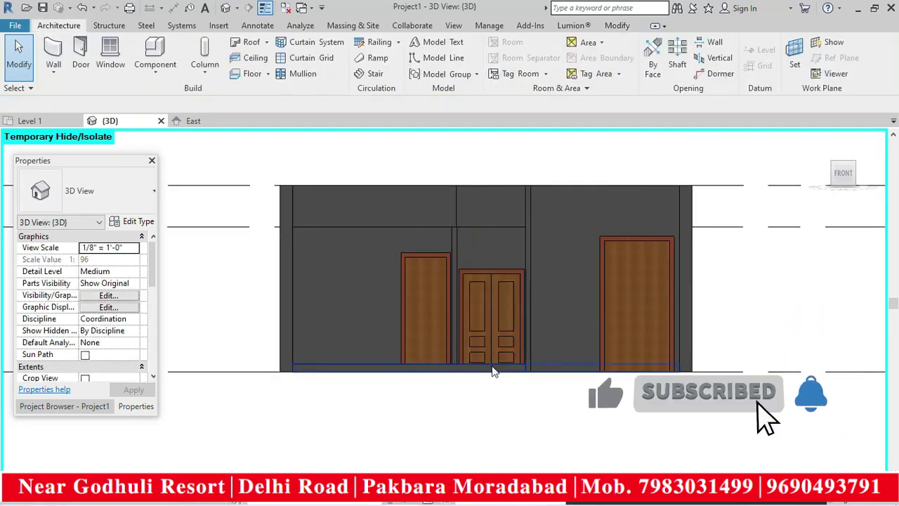
{"action": "left_click", "coordinate": [490, 367]}
{"action": "scroll", "coordinate": [489, 367], "scroll_direction": "up", "scroll_amount": 4}
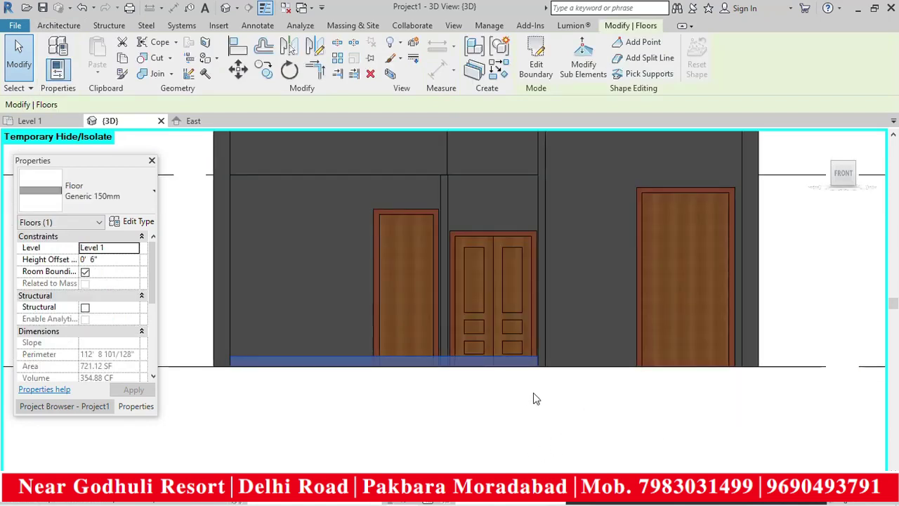
{"action": "scroll", "coordinate": [479, 339], "scroll_direction": "up", "scroll_amount": 3}
{"action": "scroll", "coordinate": [480, 386], "scroll_direction": "up", "scroll_amount": 2}
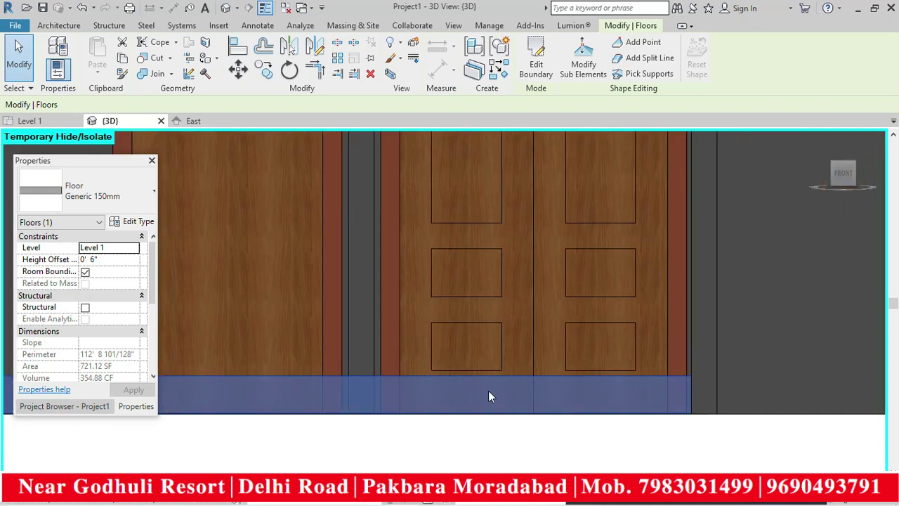
{"action": "scroll", "coordinate": [488, 393], "scroll_direction": "down", "scroll_amount": 6}
- Raise the main entrance door to a sill height of 0'6"
{"action": "left_click", "coordinate": [619, 433]}
{"action": "scroll", "coordinate": [675, 422], "scroll_direction": "up", "scroll_amount": 3}
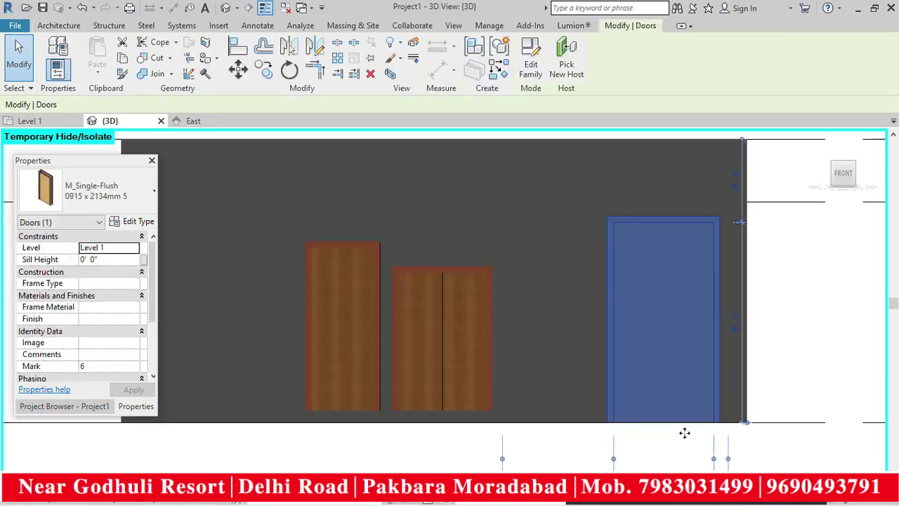
{"action": "key", "text": "Up"}
{"action": "key", "text": "Up"}
{"action": "key", "text": "Up"}
{"action": "key", "text": "Up"}
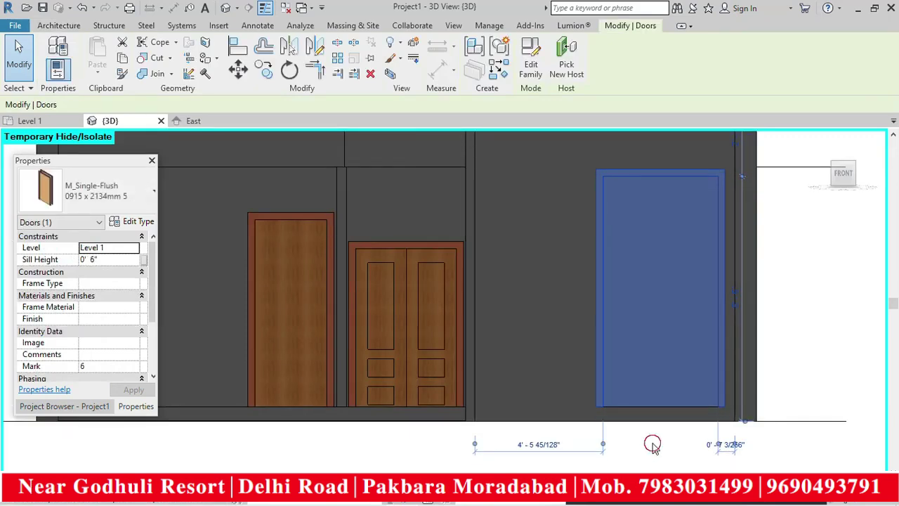
{"action": "left_click", "coordinate": [652, 445]}
- Raise the pooja room's double door until its base is level with the top of the floor slab
{"action": "left_click", "coordinate": [385, 241]}
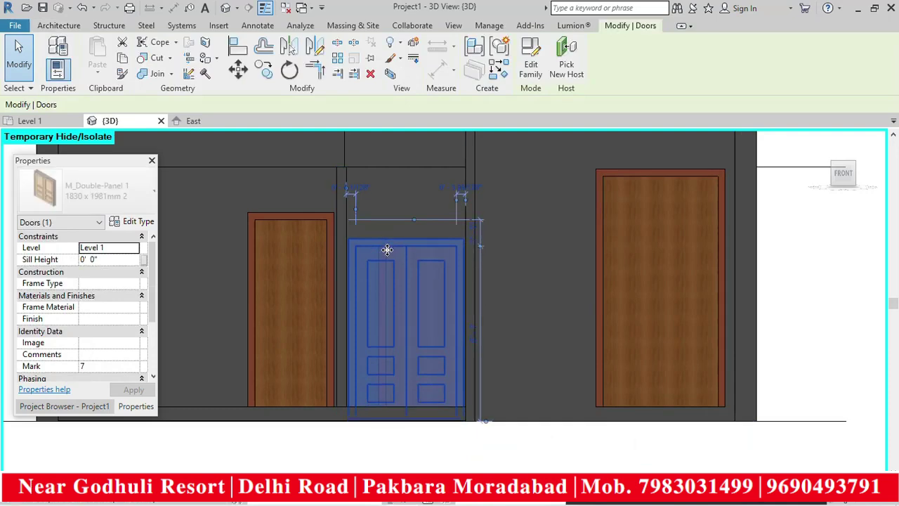
{"action": "key", "text": "Up"}
{"action": "key", "text": "Up"}
{"action": "key", "text": "Up"}
{"action": "key", "text": "Down"}
{"action": "key", "text": "Escape"}
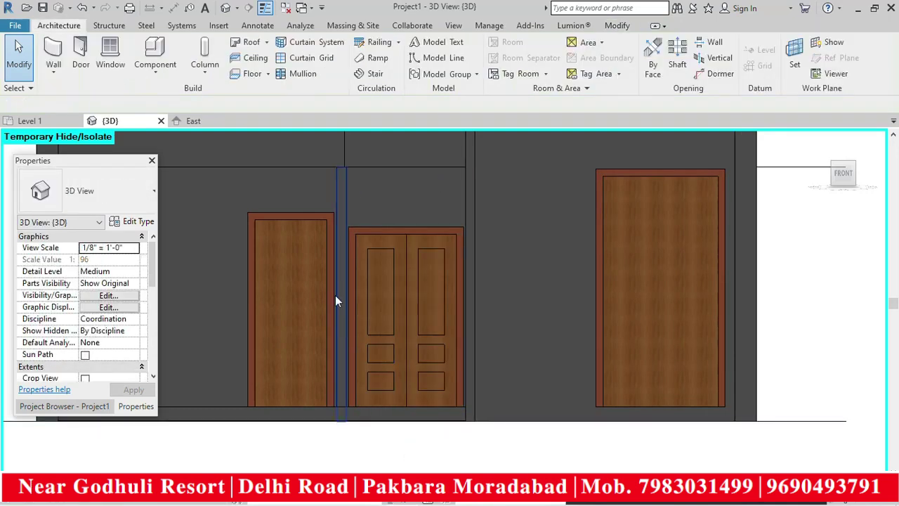
- Raise the kitchen's single flush door to a sill height of 0'6"
{"action": "left_click", "coordinate": [307, 219]}
{"action": "key", "text": "Up"}
{"action": "key", "text": "Up"}
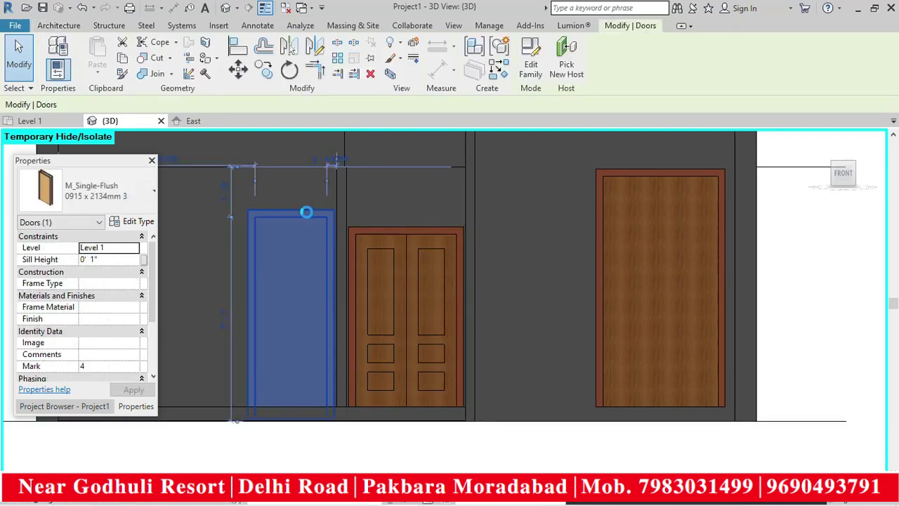
{"action": "key", "text": "Up"}
{"action": "key", "text": "Up"}
{"action": "key", "text": "Up"}
{"action": "key", "text": "Up"}
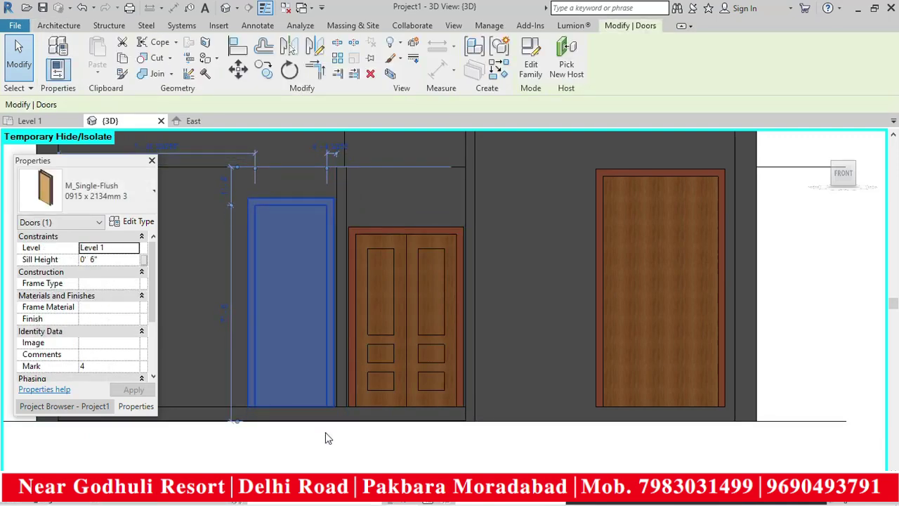
{"action": "scroll", "coordinate": [319, 420], "scroll_direction": "up", "scroll_amount": 2}
{"action": "scroll", "coordinate": [335, 398], "scroll_direction": "down", "scroll_amount": 3}
{"action": "key", "text": "Escape"}
- Temporarily hide the 9" outer wall on the house's right side and face the model from the right, close to the exposed door
{"action": "scroll", "coordinate": [398, 427], "scroll_direction": "down", "scroll_amount": 3}
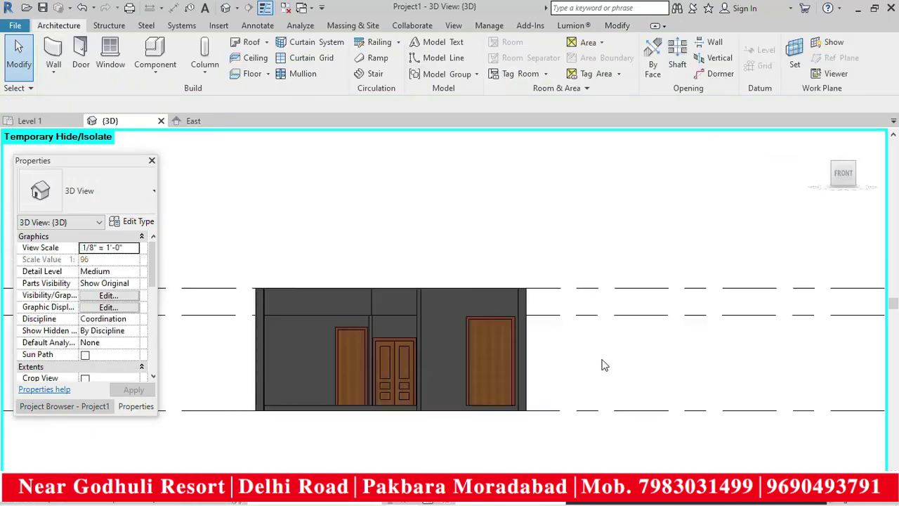
{"action": "middle_click_drag", "start_coordinate": [587, 356], "coordinate": [438, 372], "text": "shift"}
{"action": "left_click", "coordinate": [441, 316]}
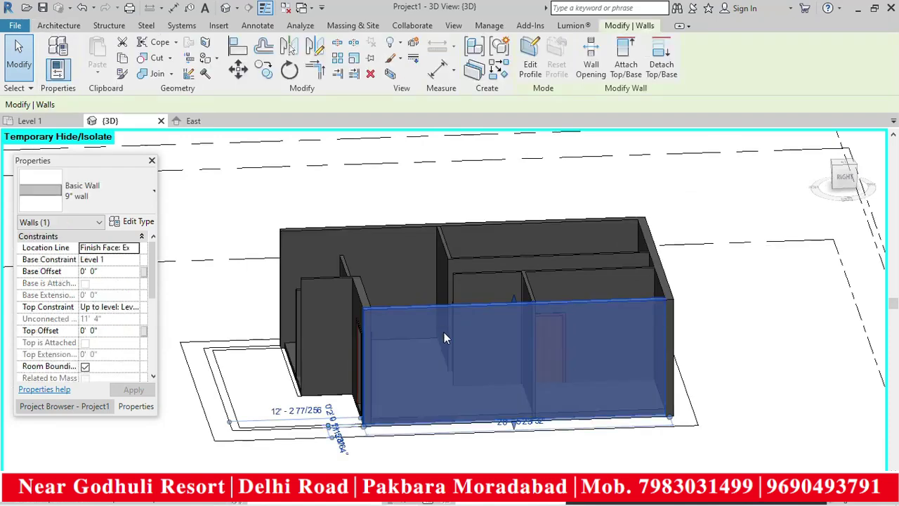
{"action": "key", "text": "h"}
{"action": "key", "text": "h"}
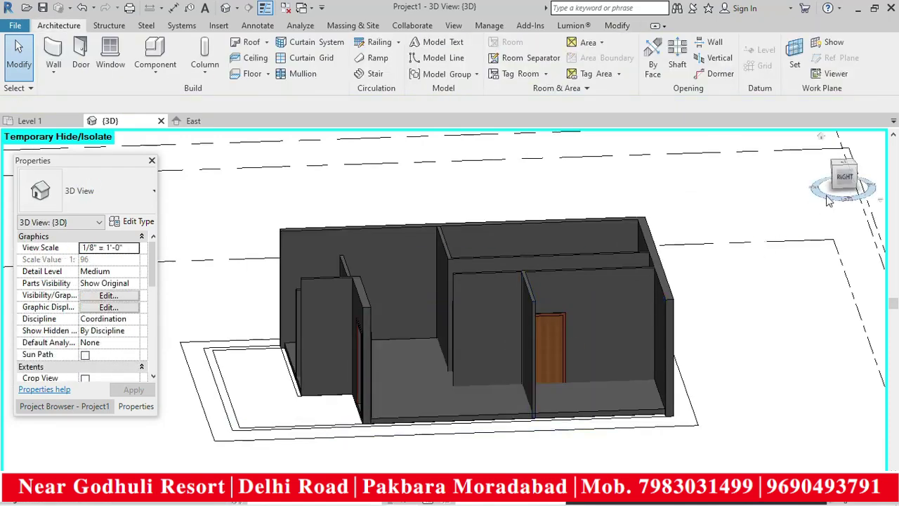
{"action": "left_click", "coordinate": [845, 179]}
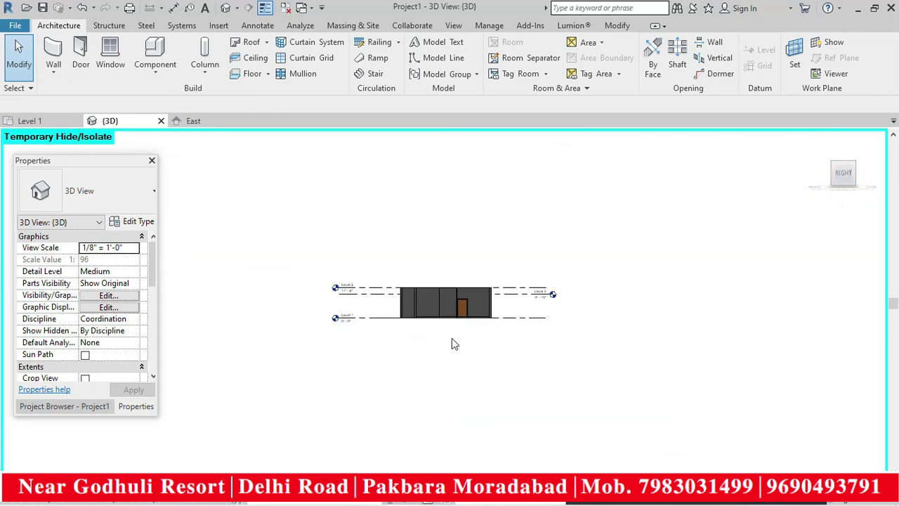
{"action": "scroll", "coordinate": [467, 284], "scroll_direction": "up", "scroll_amount": 5}
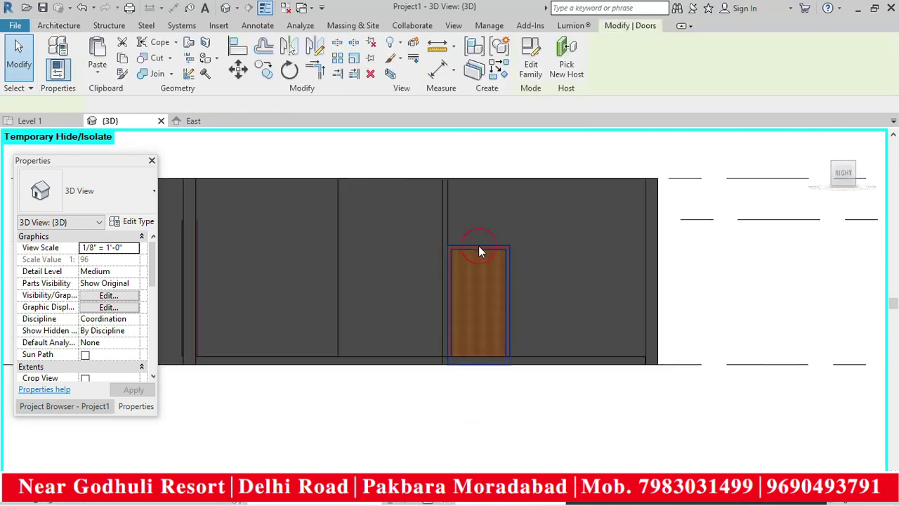
- Raise the bedroom's single flush door in the exposed inner wall to a sill height of 0'6"
{"action": "left_click", "coordinate": [479, 248]}
{"action": "scroll", "coordinate": [491, 296], "scroll_direction": "up", "scroll_amount": 2}
{"action": "key", "text": "Up"}
{"action": "key", "text": "Up"}
{"action": "key", "text": "Up"}
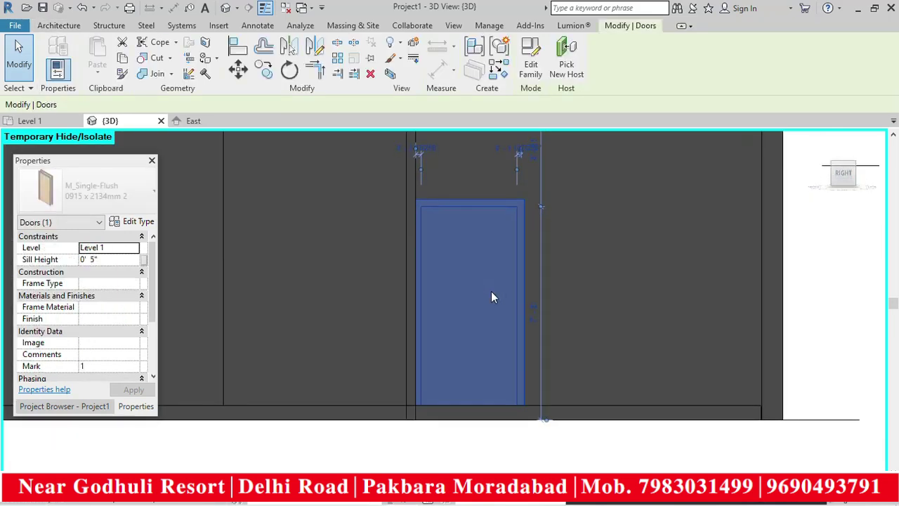
{"action": "key", "text": "Up"}
{"action": "key", "text": "Up"}
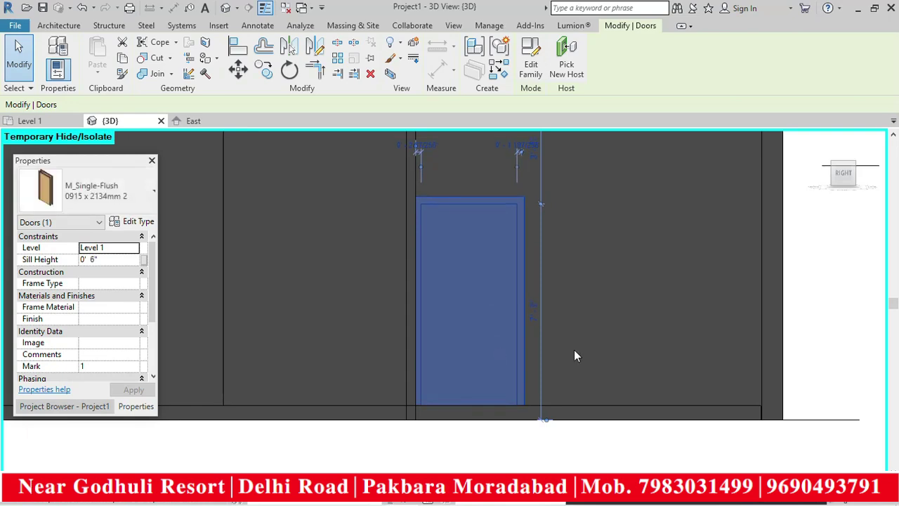
{"action": "key", "text": "Escape"}
- Temporarily hide the 9" outer wall at the back of the house to expose the toilet door
{"action": "scroll", "coordinate": [572, 346], "scroll_direction": "down", "scroll_amount": 2}
{"action": "scroll", "coordinate": [571, 346], "scroll_direction": "down", "scroll_amount": 2}
{"action": "middle_click_drag", "start_coordinate": [638, 337], "coordinate": [542, 333], "text": "shift"}
{"action": "left_click", "coordinate": [546, 324]}
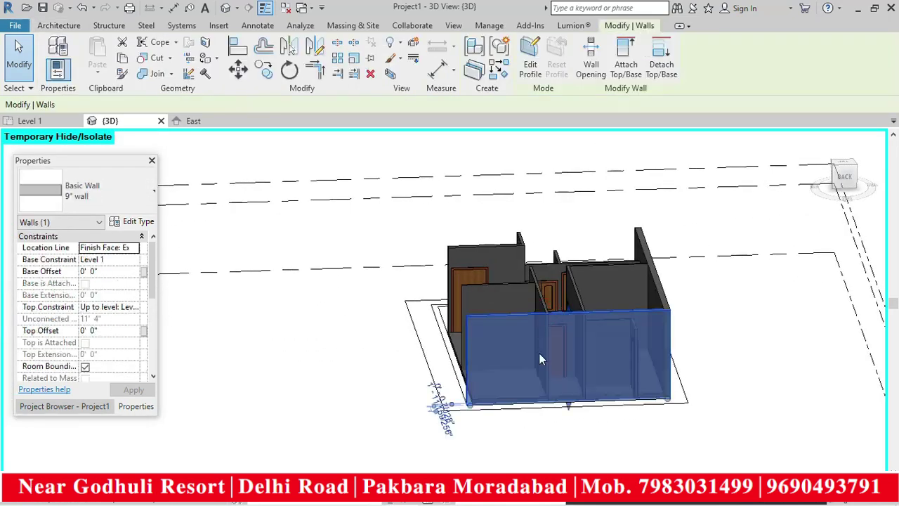
{"action": "left_click", "coordinate": [585, 433]}
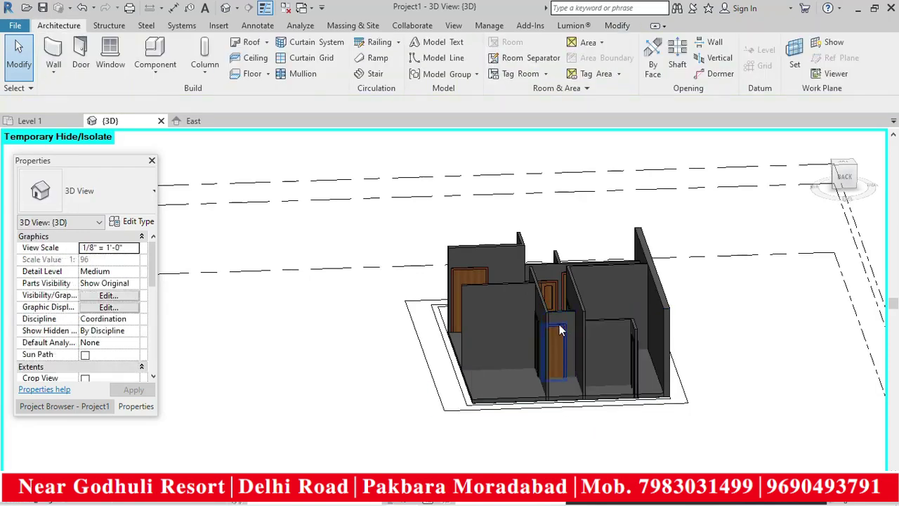
- Raise the common toilet's single flush door to a sill height of 0'6" and nudge it slightly away from the adjoining bedroom wall
{"action": "left_click", "coordinate": [559, 323]}
{"action": "left_click", "coordinate": [843, 178]}
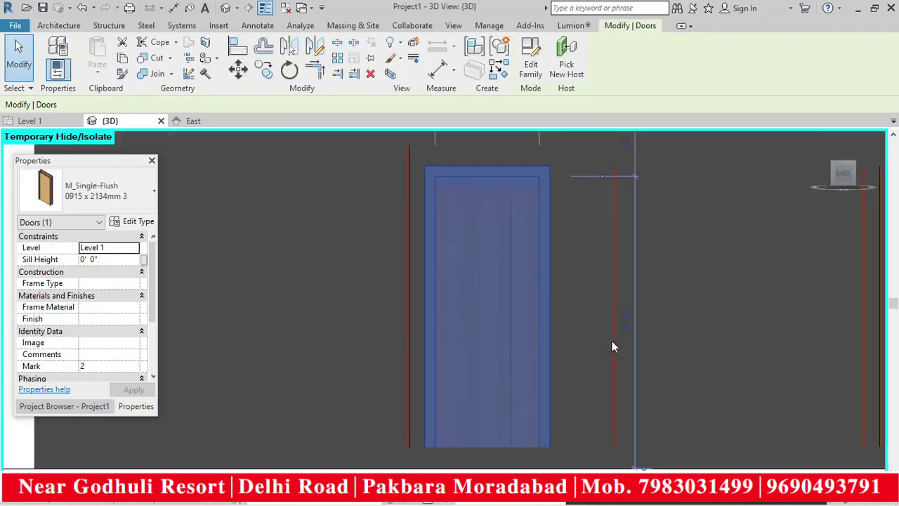
{"action": "key", "text": "Up"}
{"action": "key", "text": "Up"}
{"action": "key", "text": "Up"}
{"action": "key", "text": "Up"}
{"action": "key", "text": "Up"}
{"action": "key", "text": "Up"}
{"action": "key", "text": "Up"}
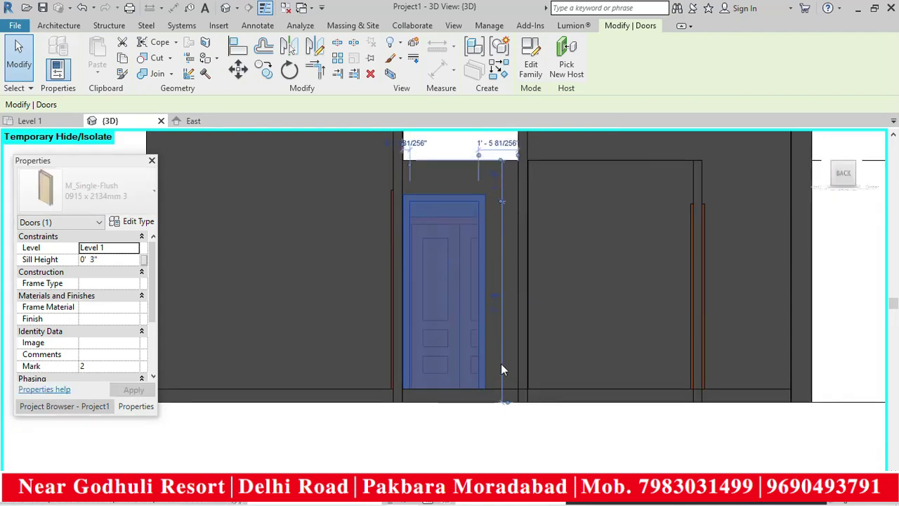
{"action": "key", "text": "Down"}
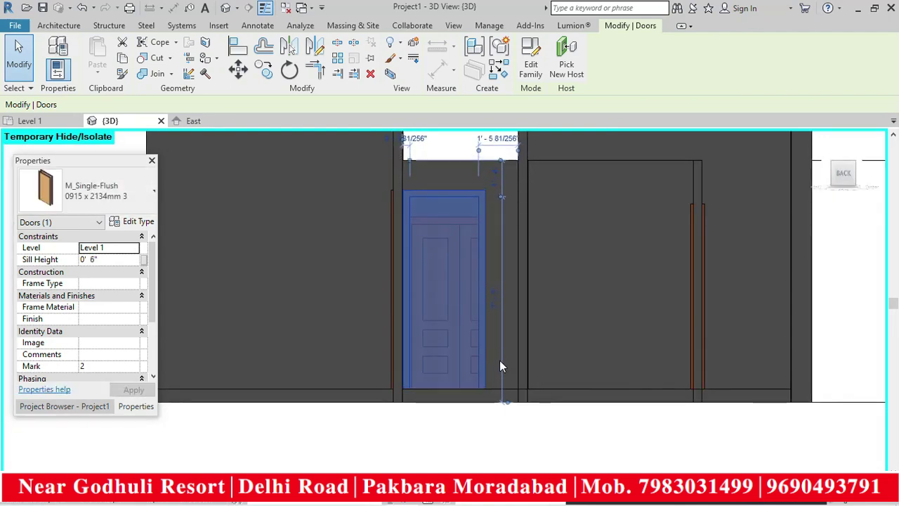
{"action": "key", "text": "Right"}
{"action": "key", "text": "Escape"}
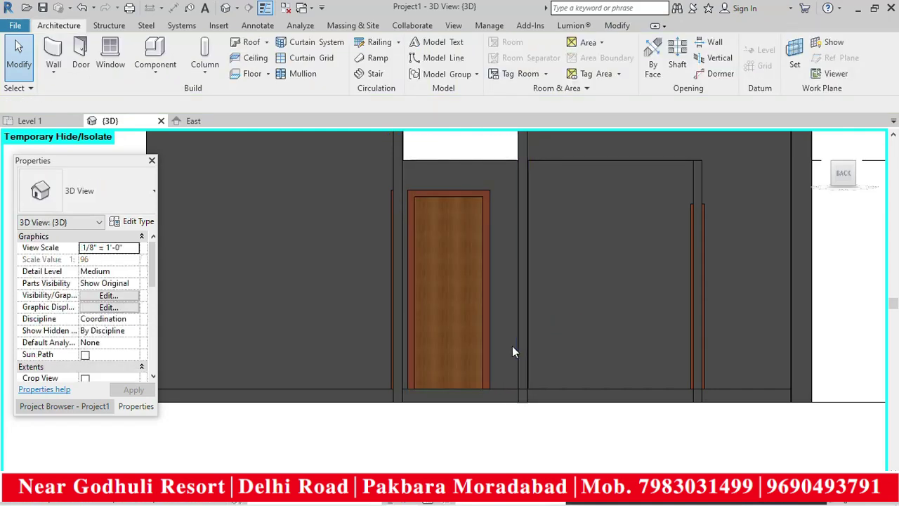
- Temporarily hide the 9" outer wall on the house's left side and face the model from the left
{"action": "scroll", "coordinate": [513, 346], "scroll_direction": "down", "scroll_amount": 3}
{"action": "left_click", "coordinate": [575, 245]}
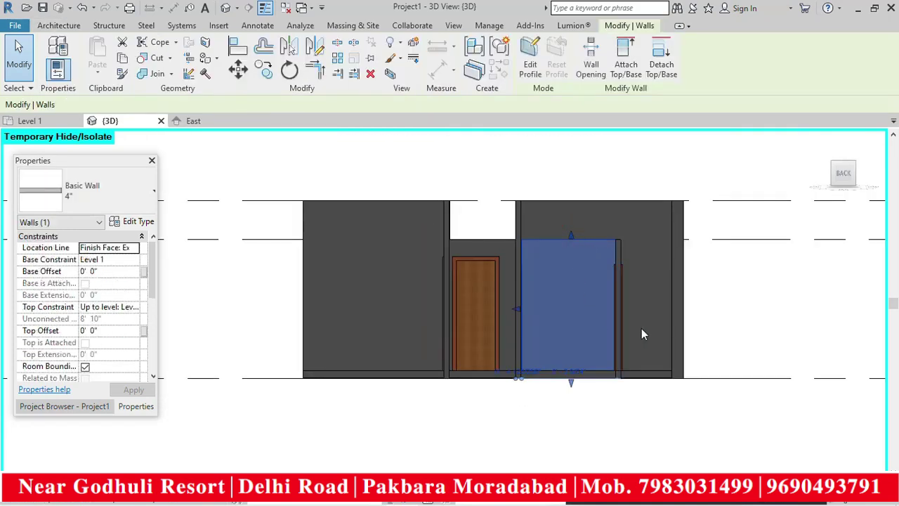
{"action": "middle_click_drag", "start_coordinate": [703, 305], "coordinate": [629, 356], "text": "shift"}
{"action": "left_click", "coordinate": [636, 258]}
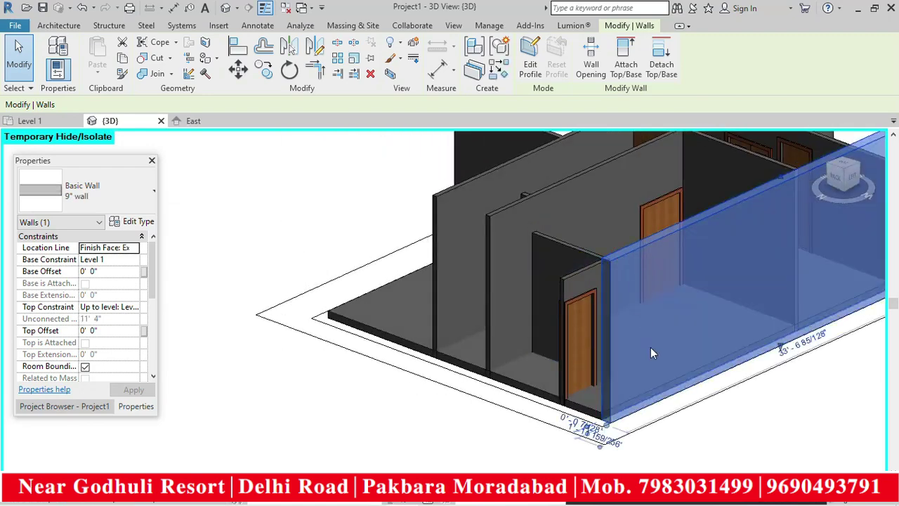
{"action": "key", "text": "Delete"}
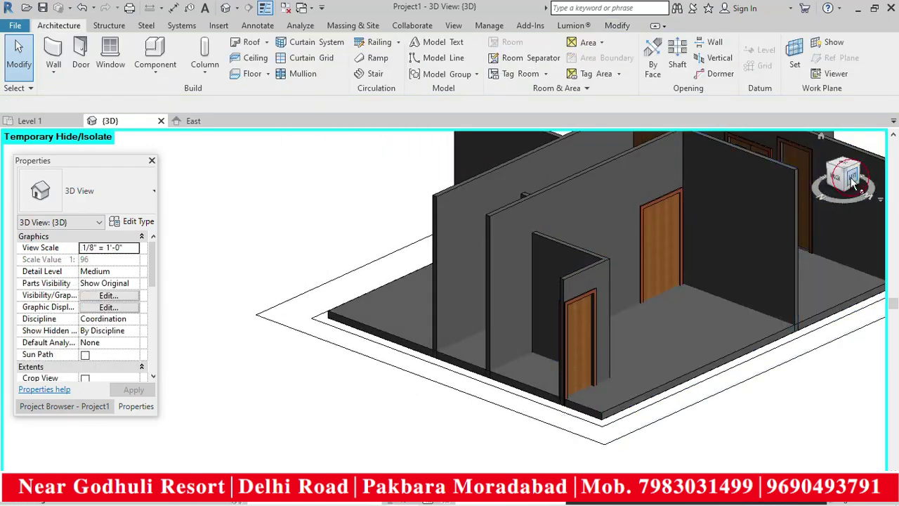
{"action": "left_click", "coordinate": [853, 182]}
- Raise the master bedroom's attached toilet door to a sill height of 0'6" and nudge it slightly away from the back wall
{"action": "scroll", "coordinate": [390, 288], "scroll_direction": "up", "scroll_amount": 3}
{"action": "left_click", "coordinate": [389, 218]}
{"action": "key", "text": "Up"}
{"action": "key", "text": "Up"}
{"action": "key", "text": "Right"}
{"action": "key", "text": "Right"}
{"action": "key", "text": "Up"}
{"action": "key", "text": "Up"}
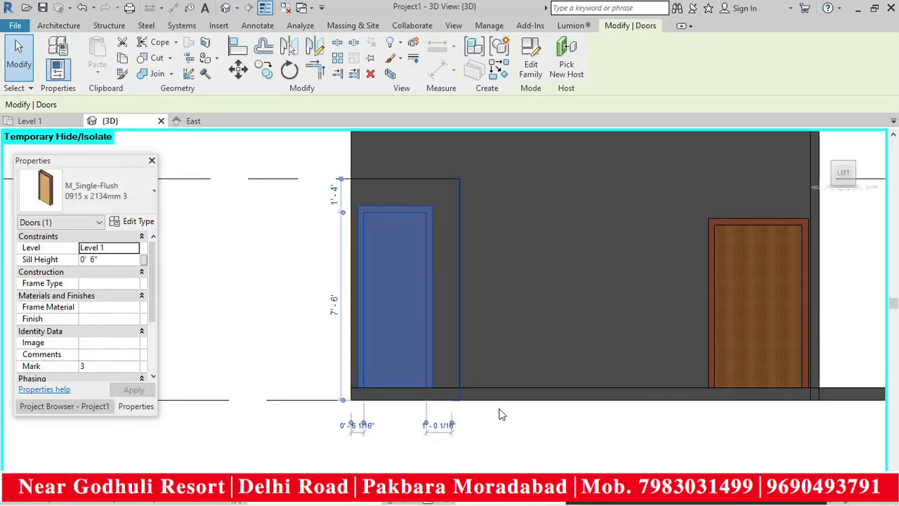
{"action": "left_click", "coordinate": [522, 435]}
- Nudge the master bedroom door slightly away from the adjoining cross wall and raise it to a sill height of 0'6"
{"action": "scroll", "coordinate": [592, 376], "scroll_direction": "down", "scroll_amount": 2}
{"action": "scroll", "coordinate": [620, 308], "scroll_direction": "up", "scroll_amount": 3}
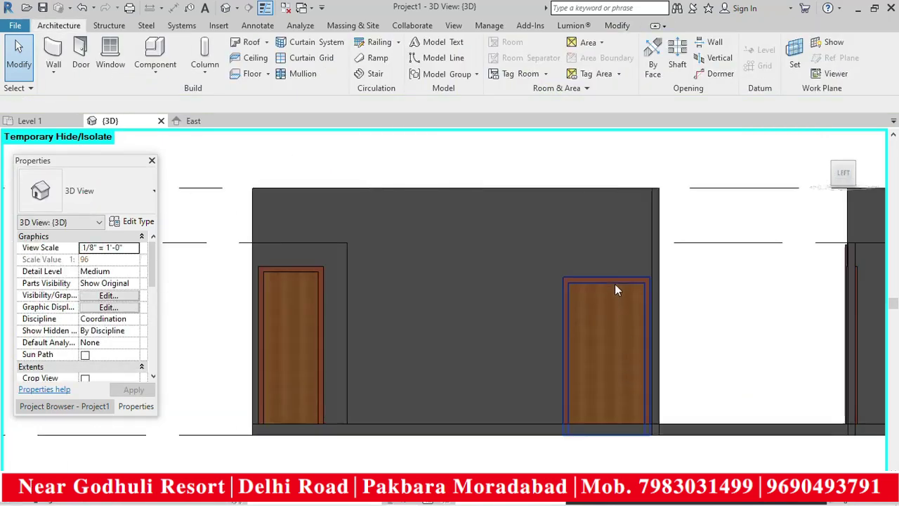
{"action": "left_click", "coordinate": [614, 284]}
{"action": "key", "text": "Left"}
{"action": "key", "text": "Left"}
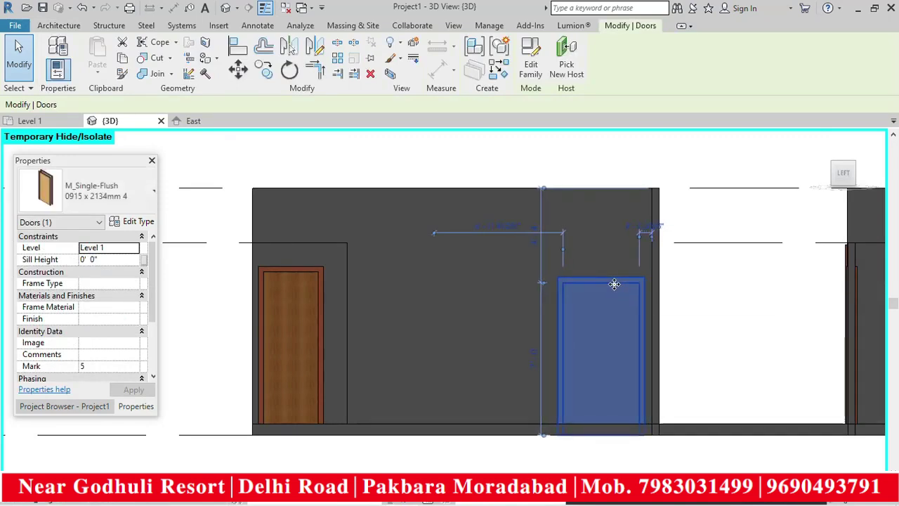
{"action": "key", "text": "Up"}
{"action": "key", "text": "Up"}
{"action": "key", "text": "Up"}
{"action": "key", "text": "Up"}
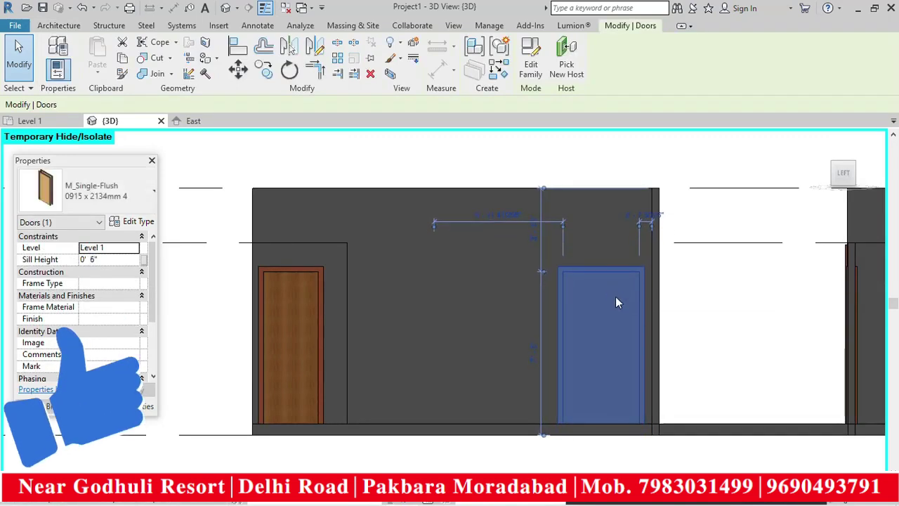
{"action": "scroll", "coordinate": [616, 298], "scroll_direction": "down", "scroll_amount": 3}
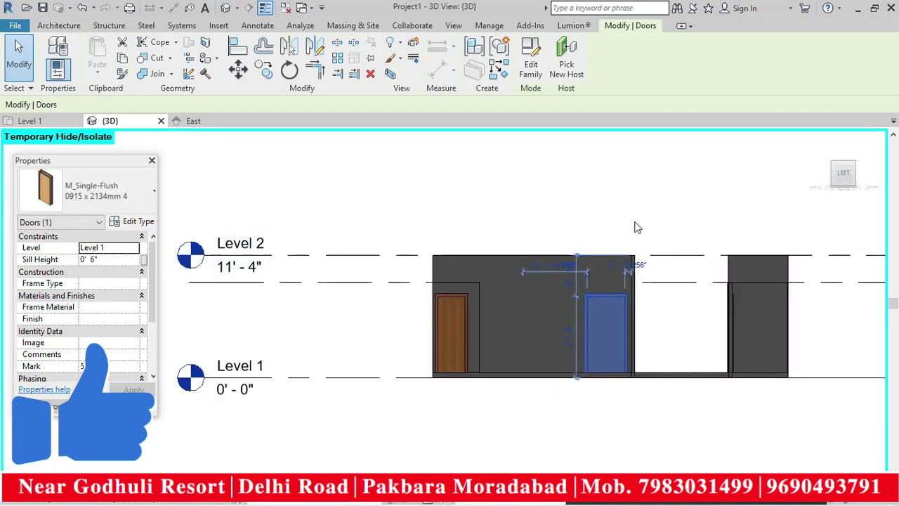
{"action": "left_click", "coordinate": [639, 235]}
- Restore the temporarily hidden walls and show the complete house in an isometric 3D view
{"action": "middle_click_drag", "start_coordinate": [692, 224], "coordinate": [561, 402], "text": "shift"}
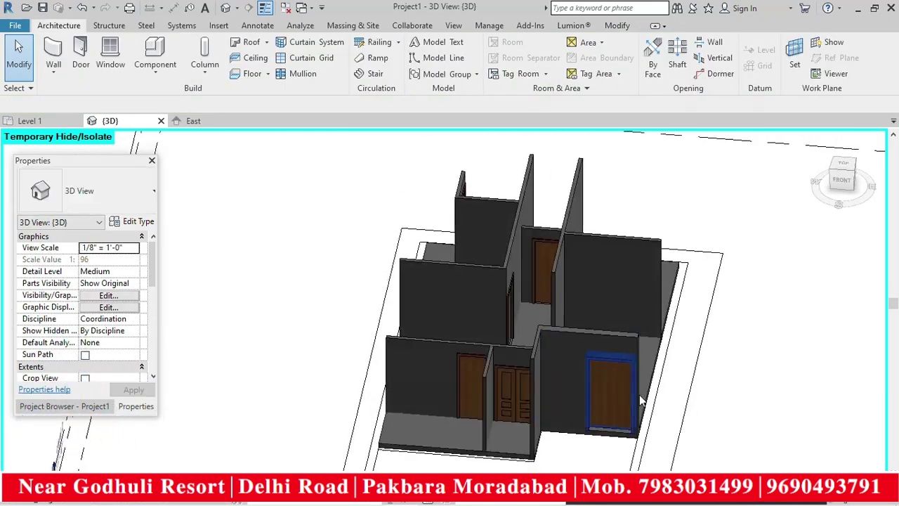
{"action": "middle_click_drag", "start_coordinate": [641, 400], "coordinate": [623, 346], "text": "shift"}
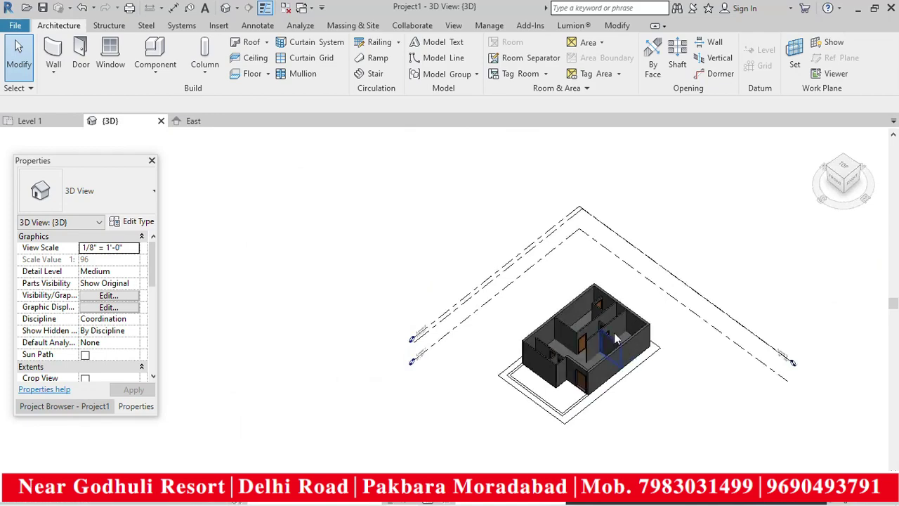
{"action": "scroll", "coordinate": [593, 327], "scroll_direction": "up", "scroll_amount": 3}
{"action": "scroll", "coordinate": [594, 328], "scroll_direction": "up", "scroll_amount": 2}
{"action": "scroll", "coordinate": [555, 383], "scroll_direction": "down", "scroll_amount": 3}
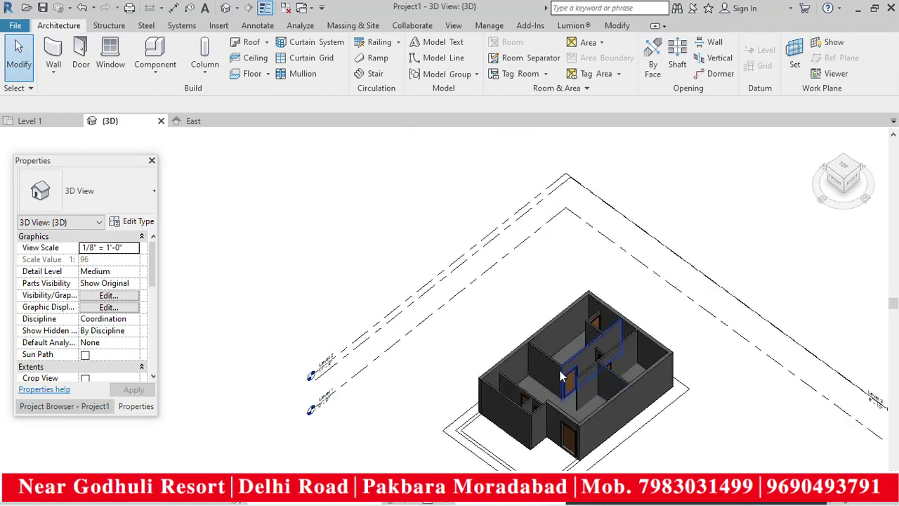
{"action": "scroll", "coordinate": [562, 379], "scroll_direction": "down", "scroll_amount": 2}
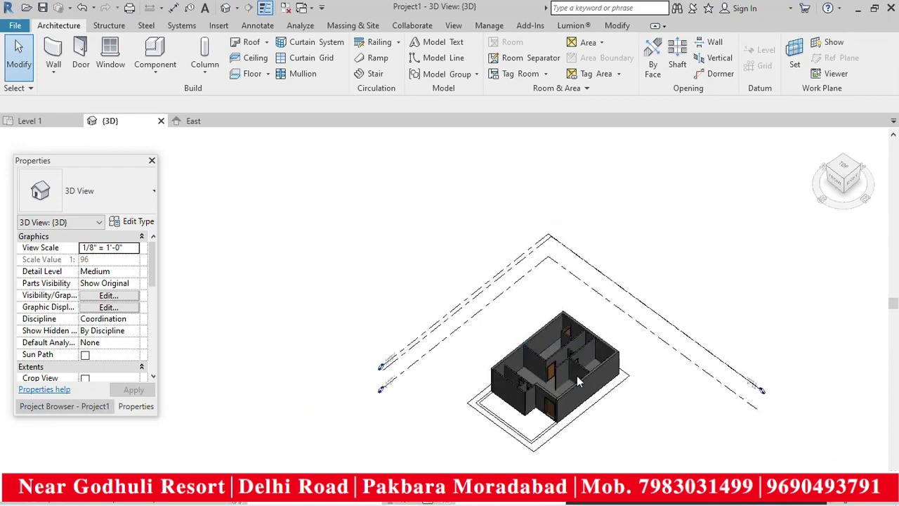
{"action": "scroll", "coordinate": [577, 379], "scroll_direction": "up", "scroll_amount": 2}
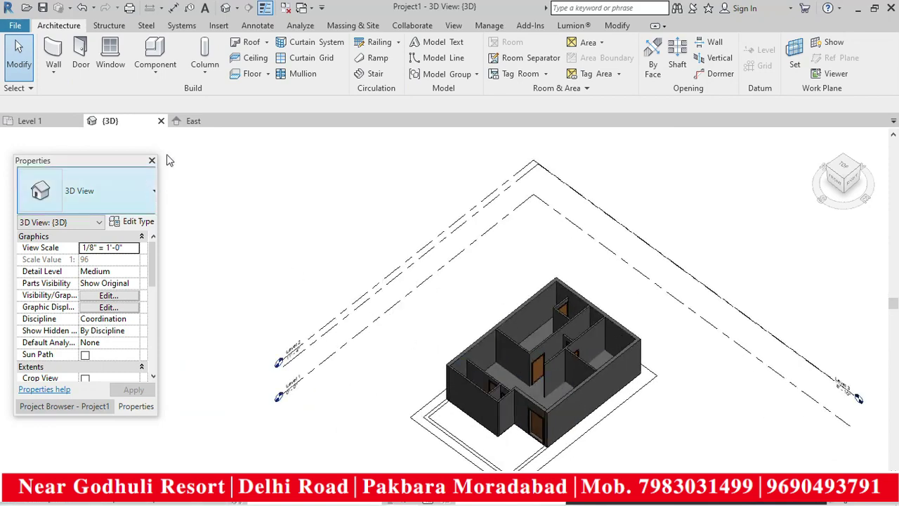
- Open the Level 1 floor plan and bring the house layout into view
{"action": "left_click", "coordinate": [97, 408]}
{"action": "double_click", "coordinate": [73, 208]}
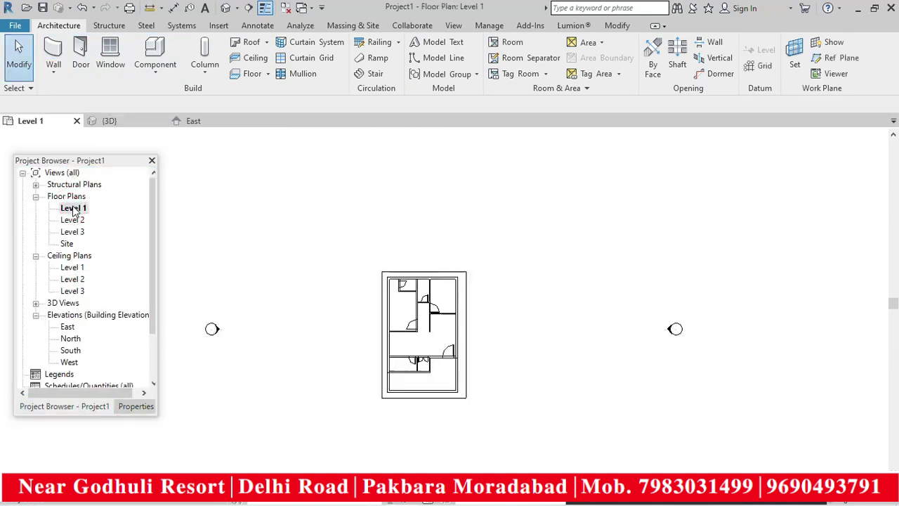
{"action": "scroll", "coordinate": [464, 340], "scroll_direction": "up", "scroll_amount": 5}
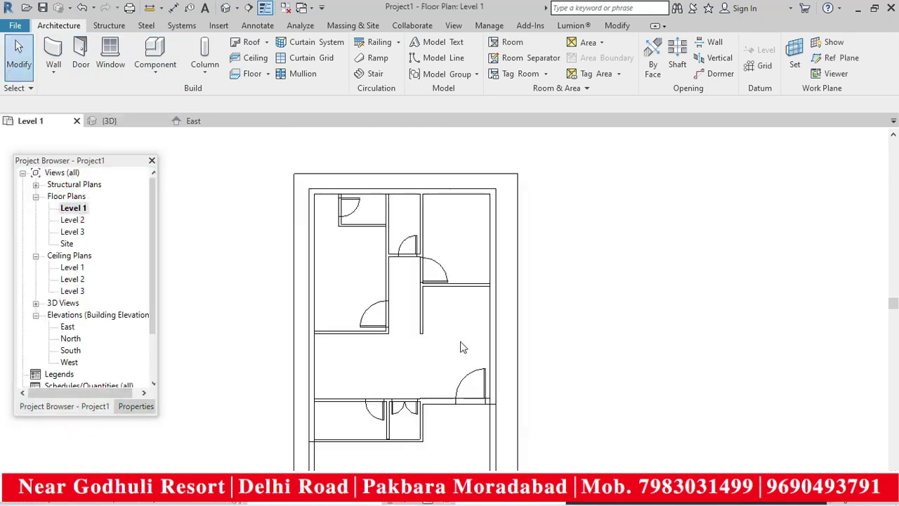
{"action": "scroll", "coordinate": [446, 291], "scroll_direction": "up", "scroll_amount": 3}
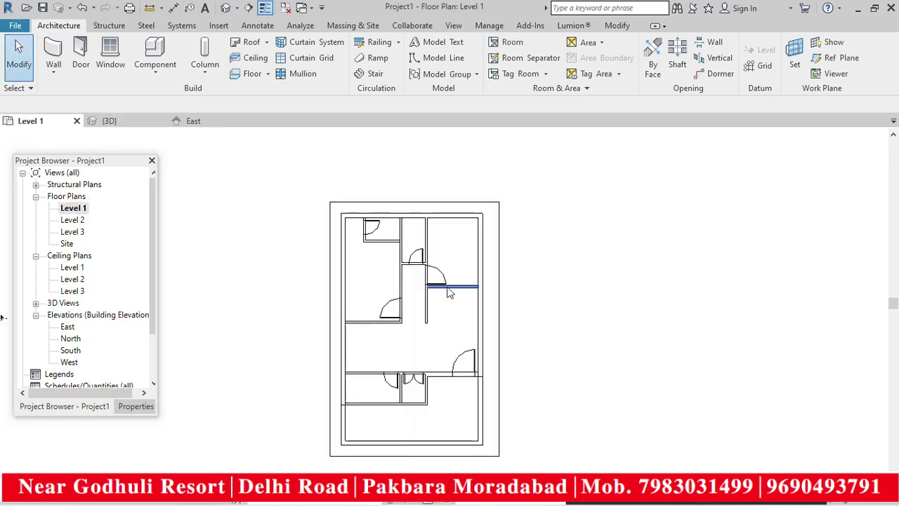
{"action": "scroll", "coordinate": [454, 272], "scroll_direction": "up", "scroll_amount": 2}
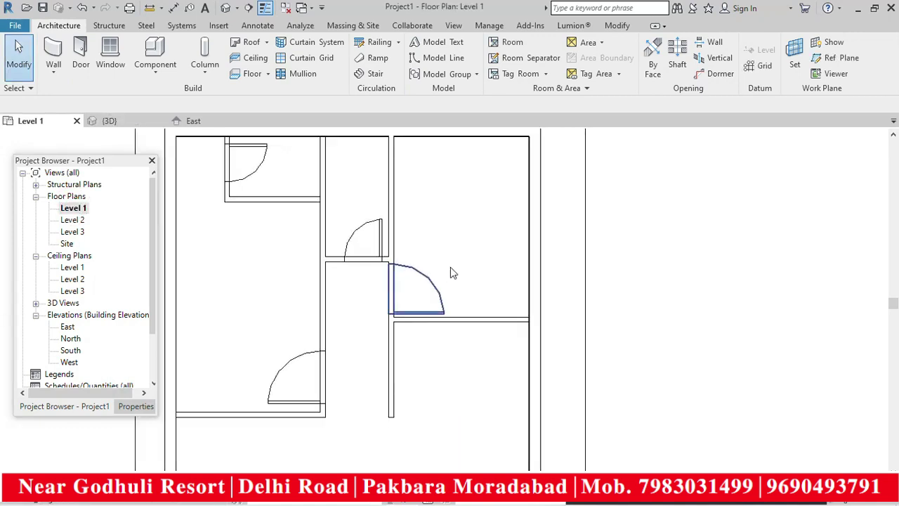
{"action": "scroll", "coordinate": [452, 267], "scroll_direction": "down", "scroll_amount": 2}
{"action": "scroll", "coordinate": [394, 344], "scroll_direction": "down", "scroll_amount": 1}
{"action": "scroll", "coordinate": [394, 345], "scroll_direction": "down", "scroll_amount": 2}
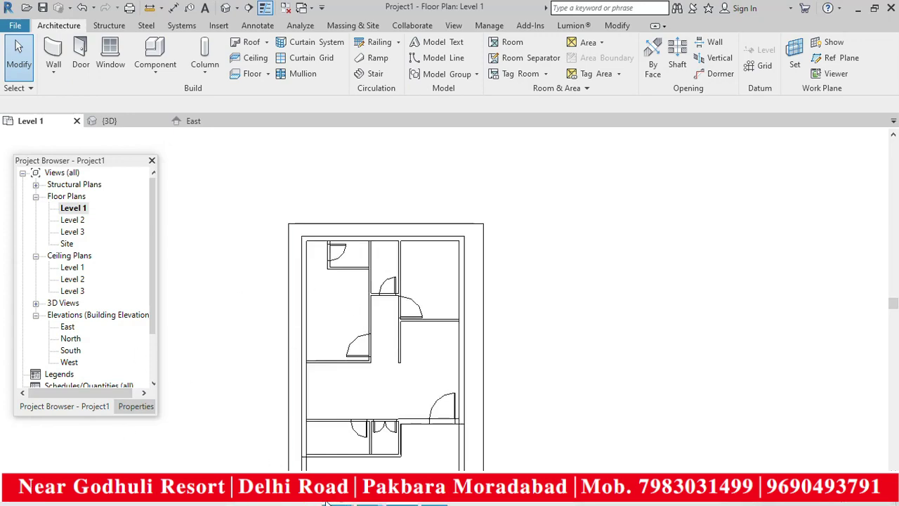
- Switch to AutoCAD's "4 pm cl;asss.dwg" and examine the window and ventilator positions in the plan and their sizes in the details table
{"action": "mouse_move", "coordinate": [344, 499]}
{"action": "mouse_move", "coordinate": [379, 500]}
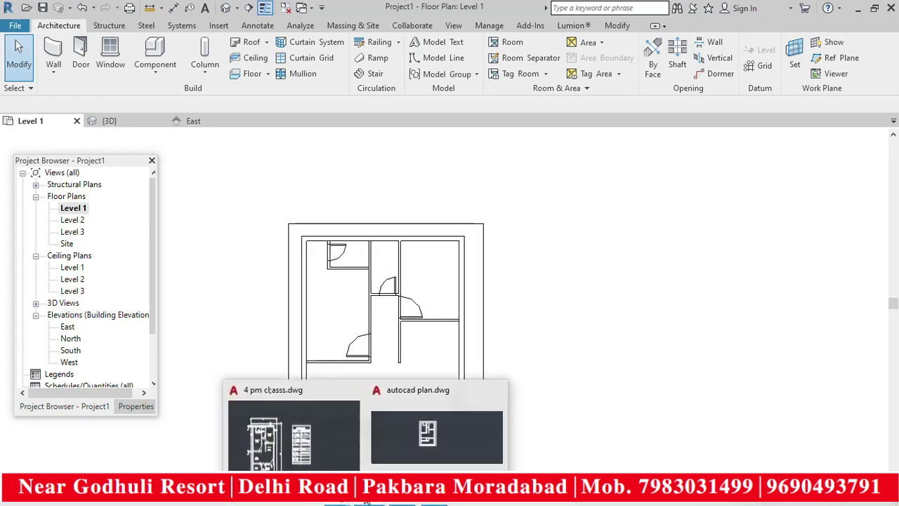
{"action": "left_click", "coordinate": [291, 432]}
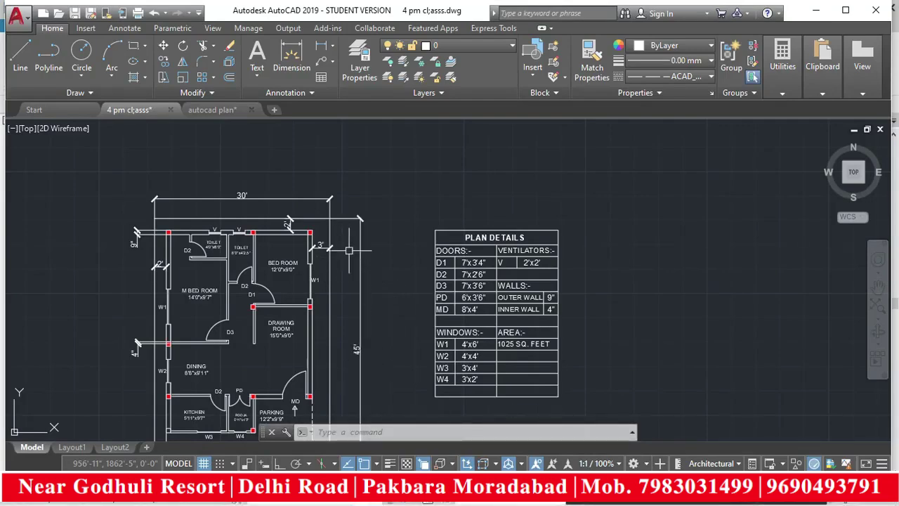
{"action": "scroll", "coordinate": [349, 250], "scroll_direction": "down", "scroll_amount": 5}
{"action": "scroll", "coordinate": [315, 273], "scroll_direction": "up", "scroll_amount": 7}
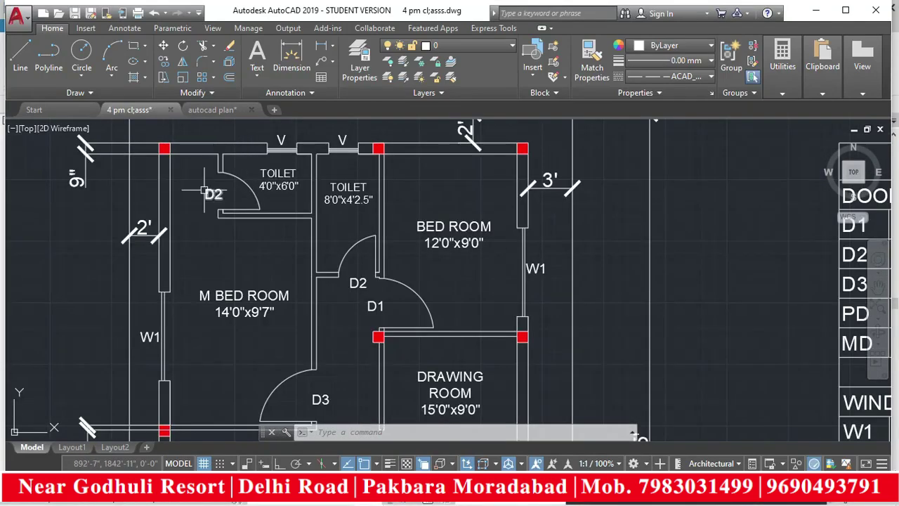
{"action": "scroll", "coordinate": [232, 248], "scroll_direction": "down", "scroll_amount": 2}
{"action": "scroll", "coordinate": [186, 302], "scroll_direction": "up", "scroll_amount": 5}
{"action": "scroll", "coordinate": [186, 307], "scroll_direction": "down", "scroll_amount": 4}
{"action": "scroll", "coordinate": [327, 297], "scroll_direction": "up", "scroll_amount": 5}
{"action": "scroll", "coordinate": [329, 274], "scroll_direction": "down", "scroll_amount": 5}
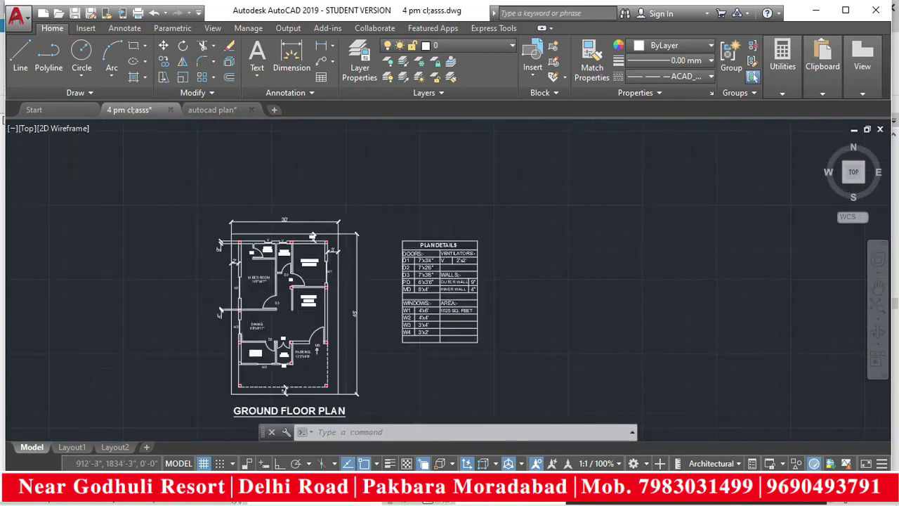
{"action": "scroll", "coordinate": [242, 327], "scroll_direction": "up", "scroll_amount": 4}
{"action": "scroll", "coordinate": [242, 274], "scroll_direction": "down", "scroll_amount": 3}
{"action": "scroll", "coordinate": [210, 208], "scroll_direction": "up", "scroll_amount": 4}
{"action": "scroll", "coordinate": [224, 268], "scroll_direction": "down", "scroll_amount": 3}
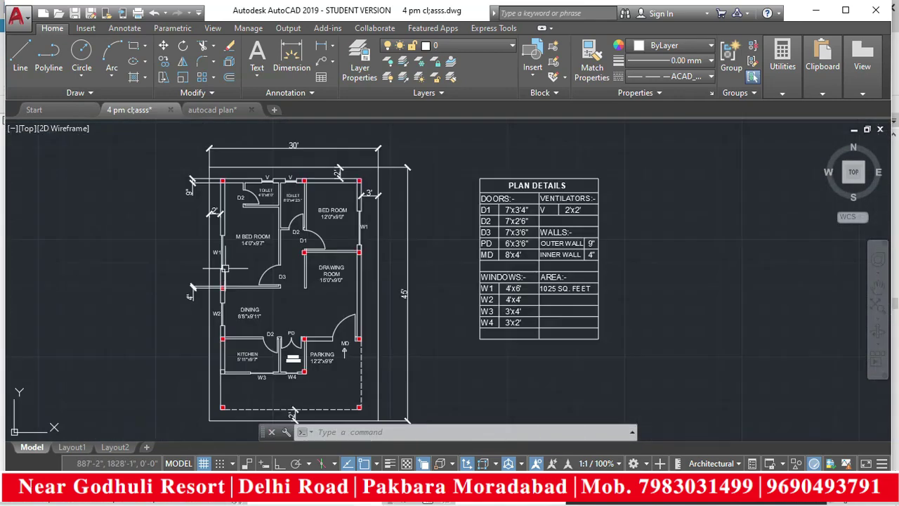
{"action": "scroll", "coordinate": [512, 300], "scroll_direction": "up", "scroll_amount": 4}
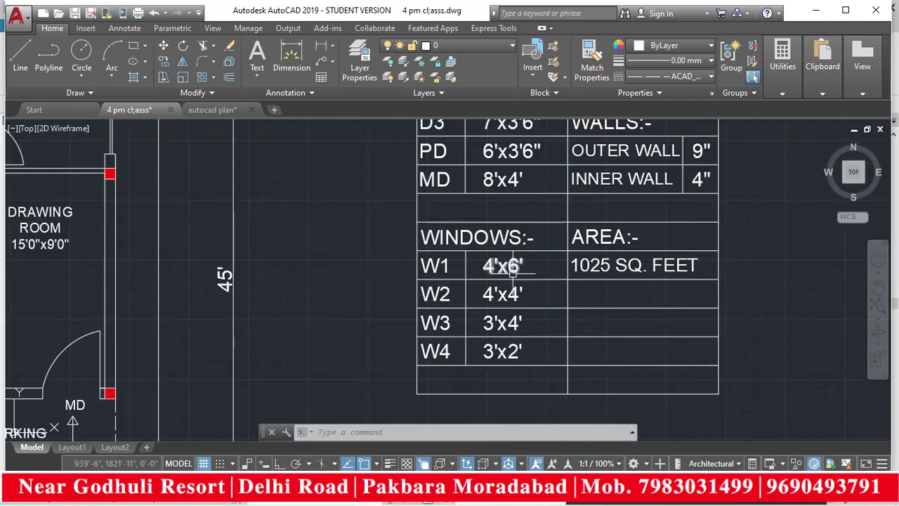
{"action": "scroll", "coordinate": [511, 273], "scroll_direction": "down", "scroll_amount": 5}
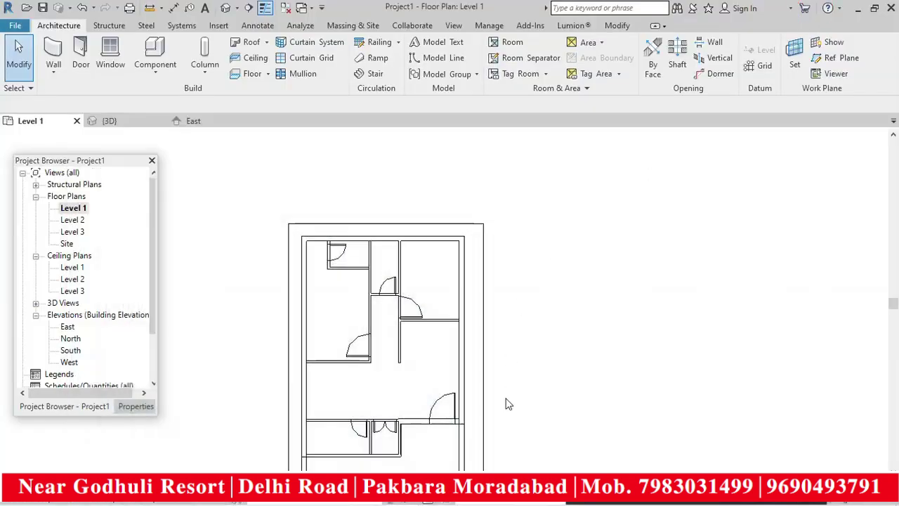
- Load the "Tpl Casement - Top Hung Side" window family from the Windows folder of the Generic library
{"action": "left_click", "coordinate": [110, 56]}
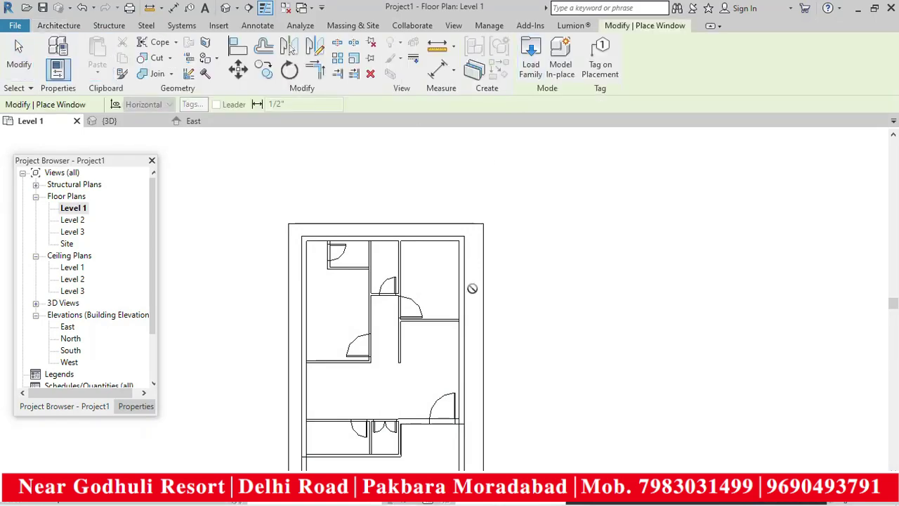
{"action": "left_click", "coordinate": [540, 71]}
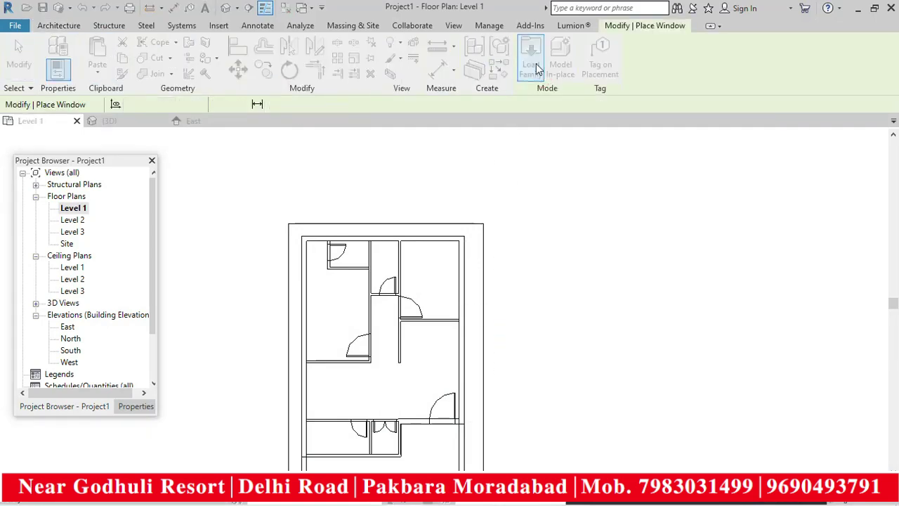
{"action": "left_click", "coordinate": [372, 109]}
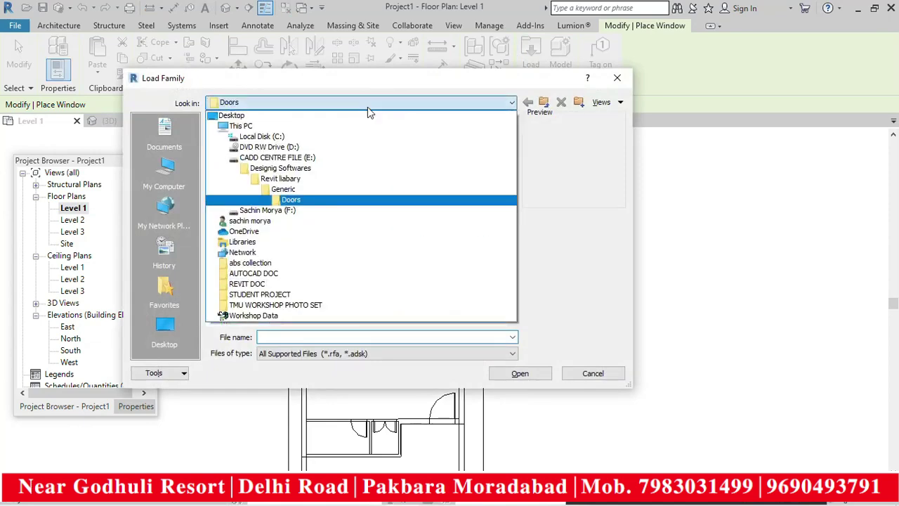
{"action": "left_click", "coordinate": [292, 187]}
{"action": "double_click", "coordinate": [232, 158]}
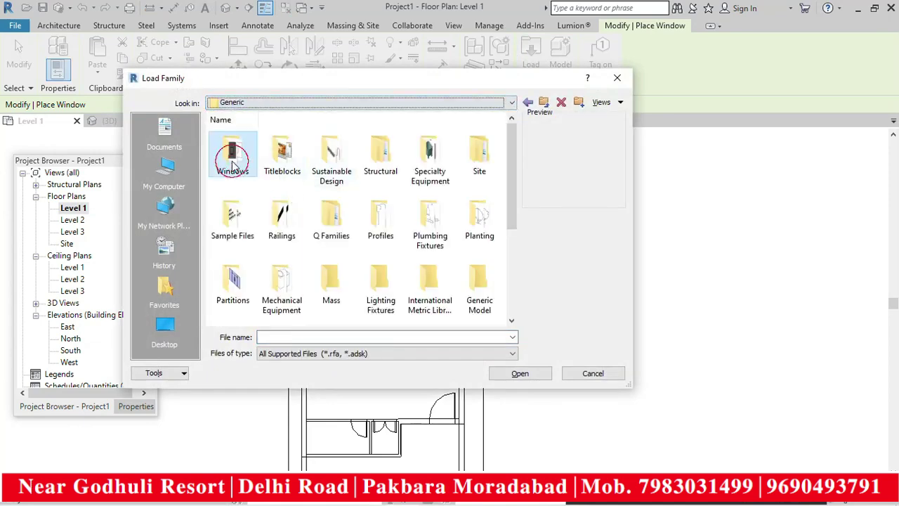
{"action": "left_click", "coordinate": [338, 218]}
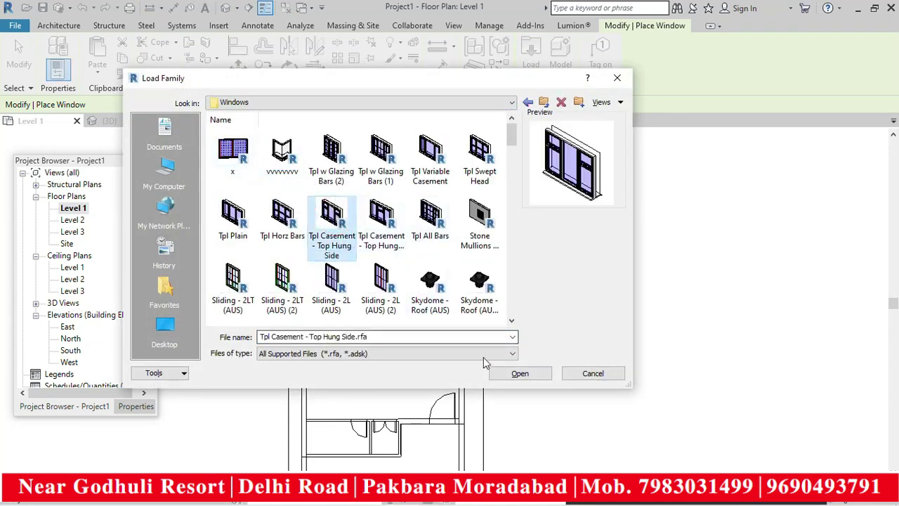
{"action": "left_click", "coordinate": [520, 373]}
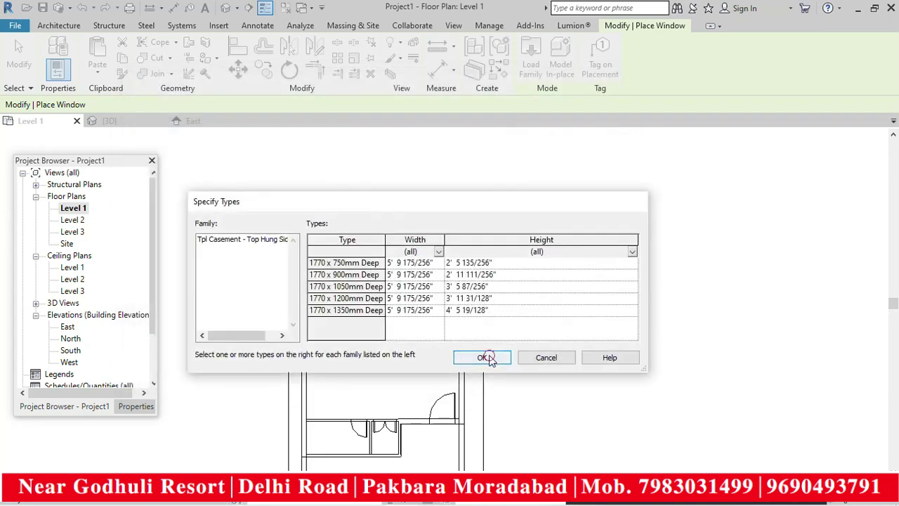
{"action": "left_click", "coordinate": [482, 357]}
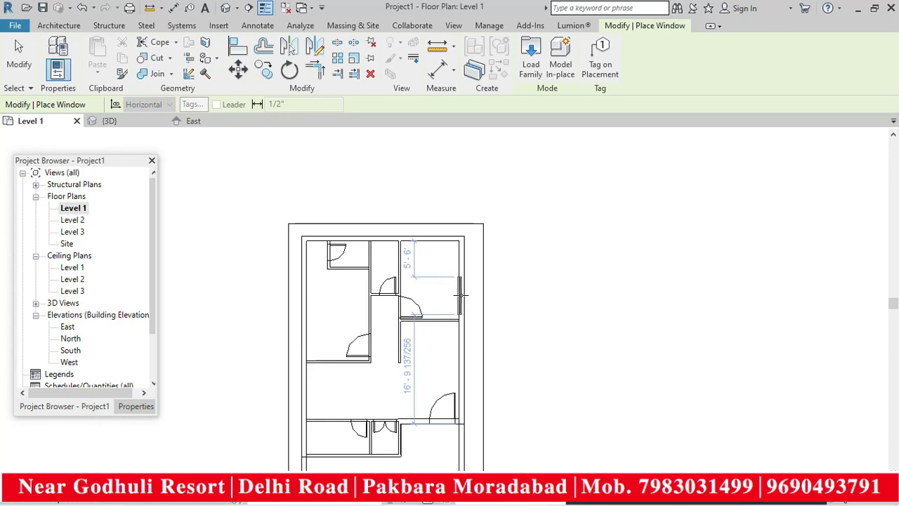
- Place casement windows in the upper-right room's and upper-left bedroom's outer side walls, about 5'-0" and 8'-6" from the upper wall
{"action": "scroll", "coordinate": [461, 297], "scroll_direction": "up", "scroll_amount": 2}
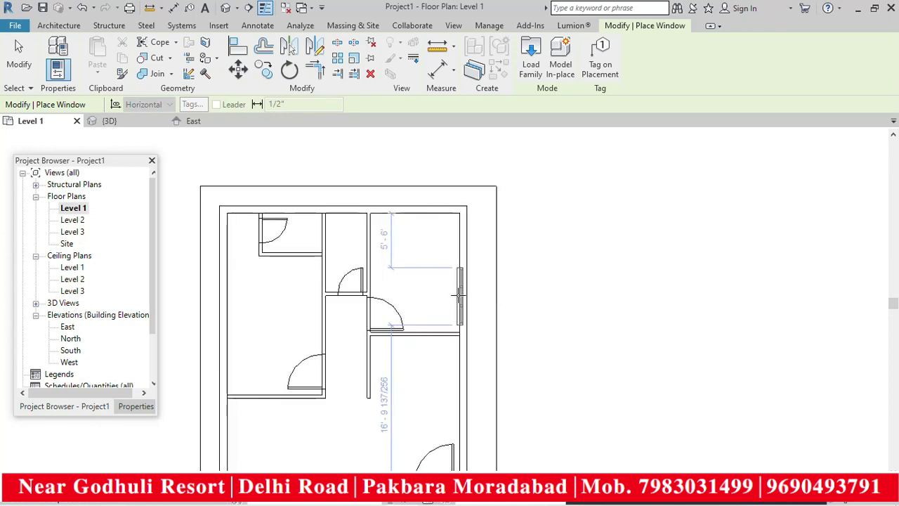
{"action": "left_click", "coordinate": [457, 288]}
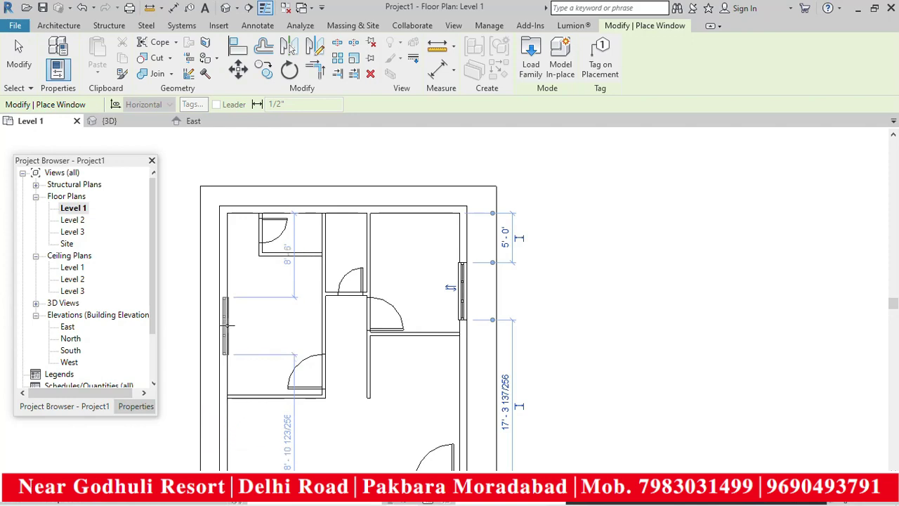
{"action": "left_click", "coordinate": [226, 330]}
{"action": "scroll", "coordinate": [281, 312], "scroll_direction": "down", "scroll_amount": 1}
{"action": "key", "text": "Escape"}
{"action": "key", "text": "Escape"}
{"action": "scroll", "coordinate": [251, 315], "scroll_direction": "up", "scroll_amount": 2}
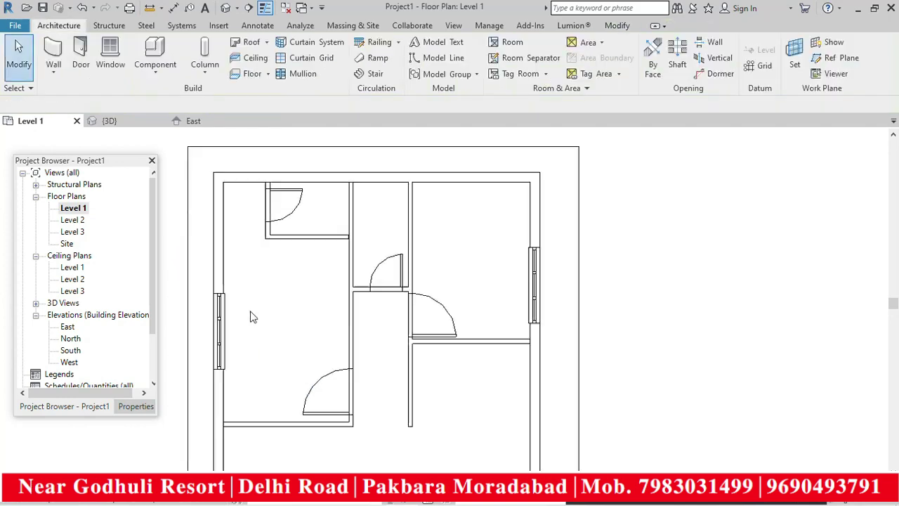
- Duplicate the window type as "w1" for both placed bedroom windows
{"action": "left_click", "coordinate": [219, 329]}
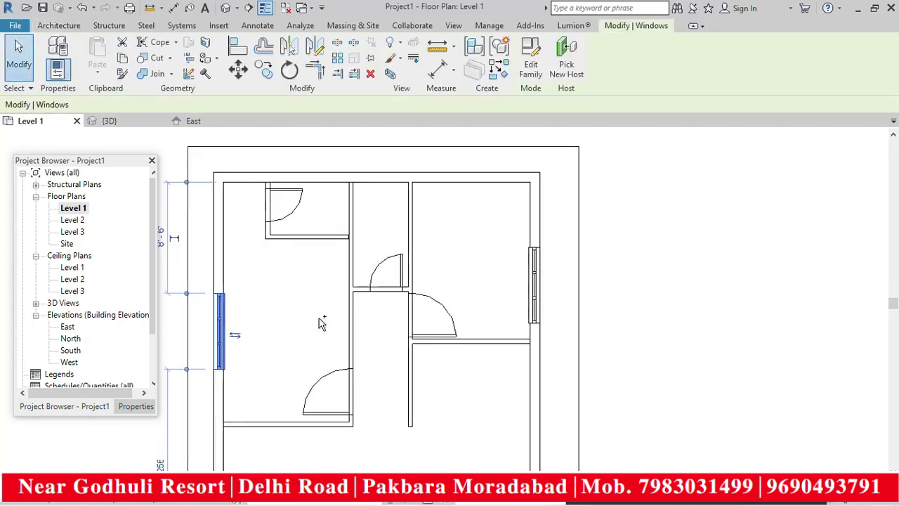
{"action": "left_click", "coordinate": [533, 281], "text": "ctrl"}
{"action": "left_click", "coordinate": [137, 406]}
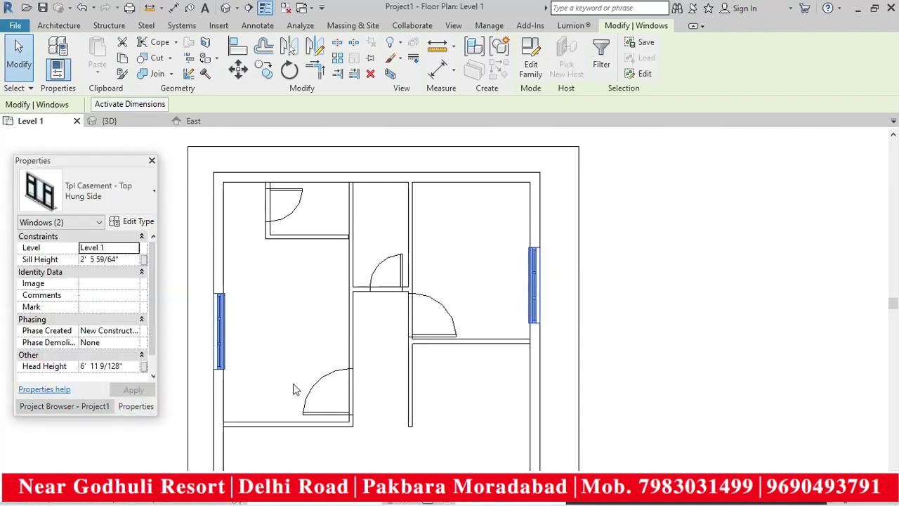
{"action": "left_click", "coordinate": [139, 221]}
{"action": "left_click", "coordinate": [610, 99]}
{"action": "key", "text": "BackSpace"}
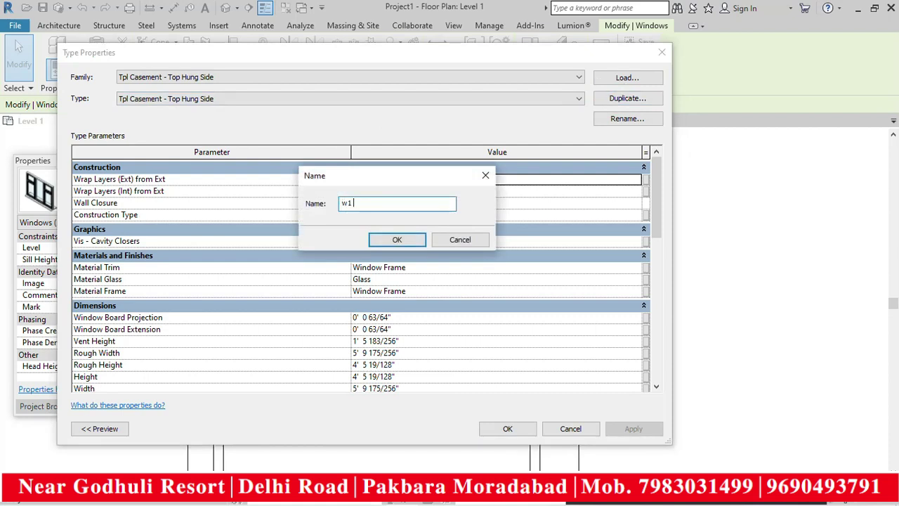
{"action": "left_click", "coordinate": [398, 240]}
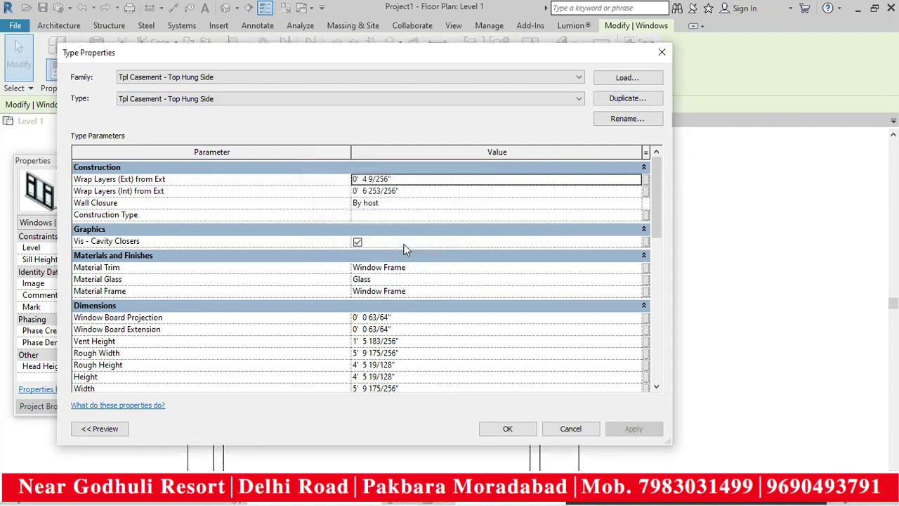
- Set the w1 window type's height to 4' and width to 6'
{"action": "left_click", "coordinate": [403, 377]}
{"action": "type", "text": "4'"}
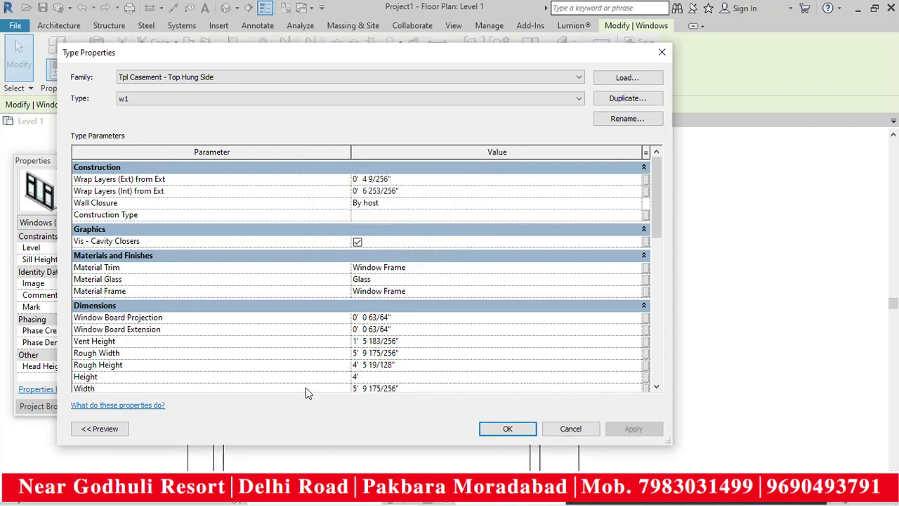
{"action": "left_click", "coordinate": [408, 388]}
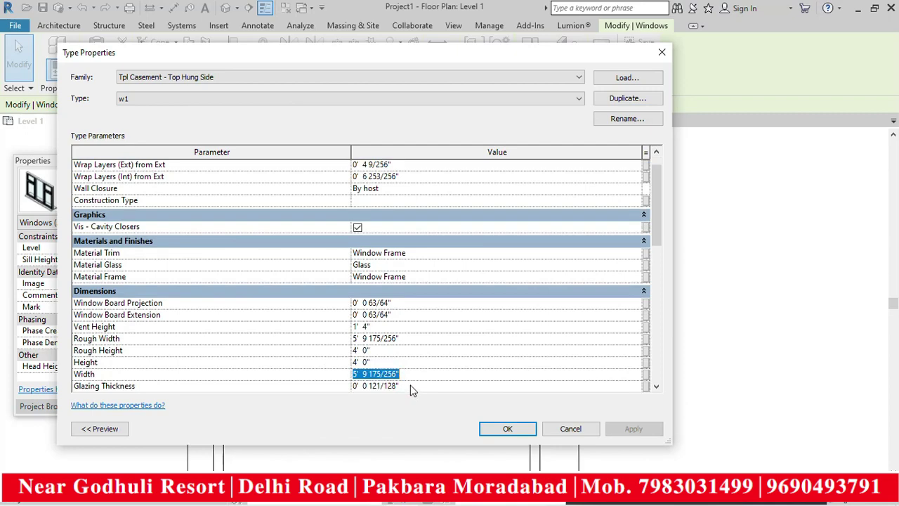
{"action": "type", "text": "6'"}
{"action": "left_click", "coordinate": [508, 429]}
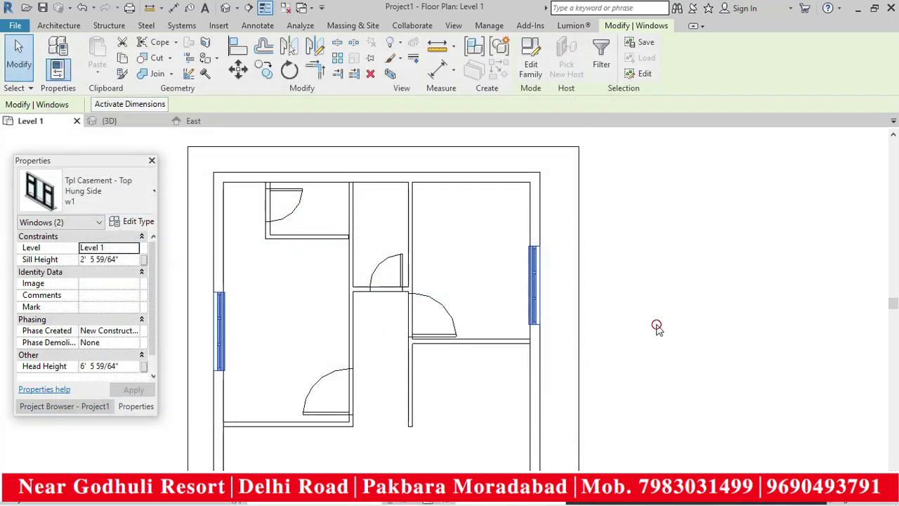
{"action": "left_click", "coordinate": [658, 337]}
- Switch to AutoCAD's "4 pm cl;asss.dwg", examine the next window's position and size in the ground floor plan, and return to Revit
{"action": "scroll", "coordinate": [625, 267], "scroll_direction": "down", "scroll_amount": 2}
{"action": "scroll", "coordinate": [593, 295], "scroll_direction": "up", "scroll_amount": 1}
{"action": "scroll", "coordinate": [576, 341], "scroll_direction": "down", "scroll_amount": 1}
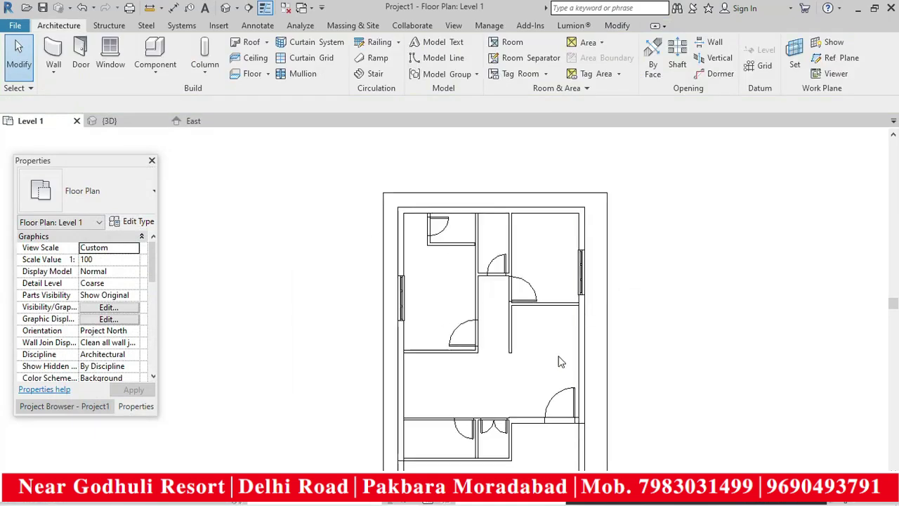
{"action": "scroll", "coordinate": [515, 365], "scroll_direction": "down", "scroll_amount": 1}
{"action": "scroll", "coordinate": [458, 361], "scroll_direction": "up", "scroll_amount": 2}
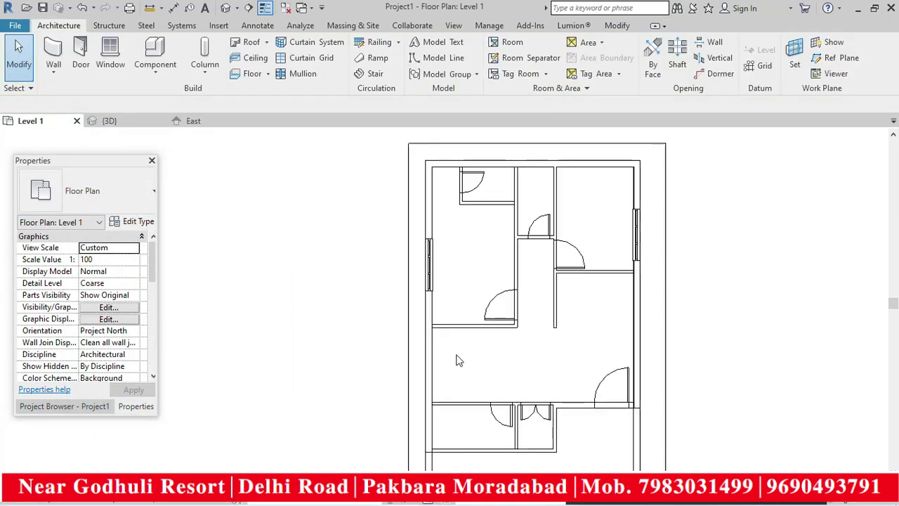
{"action": "mouse_move", "coordinate": [341, 501]}
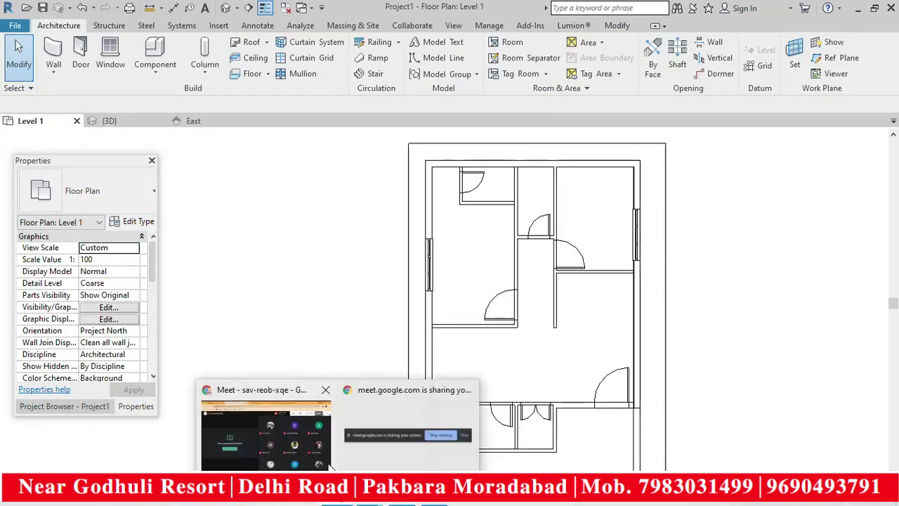
{"action": "mouse_move", "coordinate": [372, 501]}
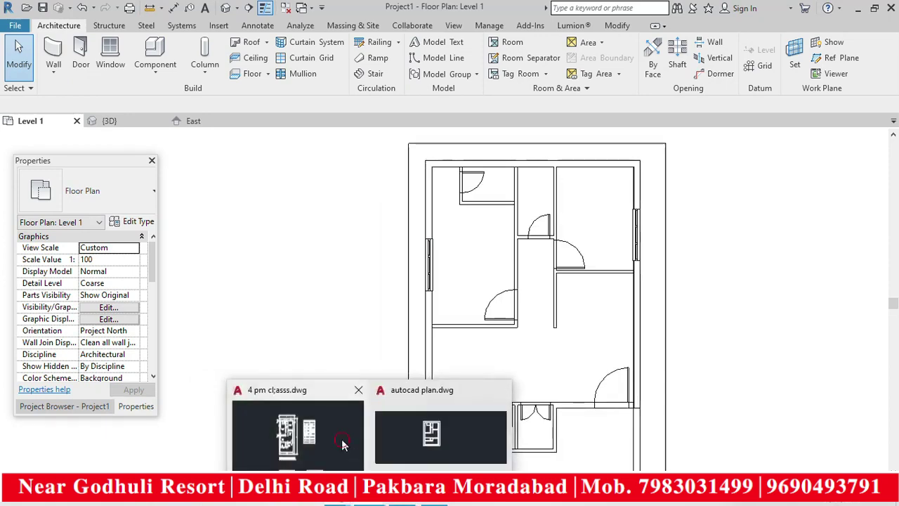
{"action": "left_click", "coordinate": [342, 436]}
{"action": "scroll", "coordinate": [277, 277], "scroll_direction": "up", "scroll_amount": 5}
{"action": "scroll", "coordinate": [234, 274], "scroll_direction": "up", "scroll_amount": 3}
{"action": "scroll", "coordinate": [235, 270], "scroll_direction": "down", "scroll_amount": 6}
{"action": "scroll", "coordinate": [543, 262], "scroll_direction": "up", "scroll_amount": 5}
{"action": "scroll", "coordinate": [483, 220], "scroll_direction": "down", "scroll_amount": 8}
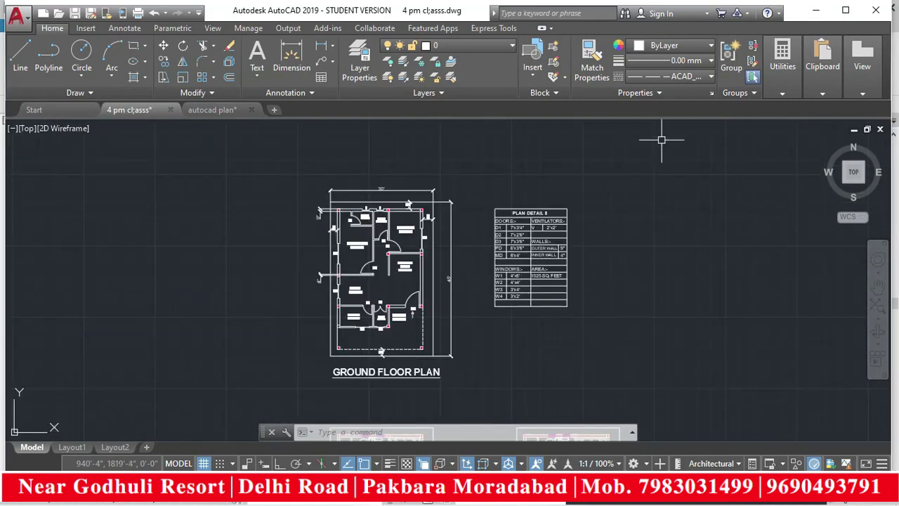
{"action": "key", "text": "alt+Tab"}
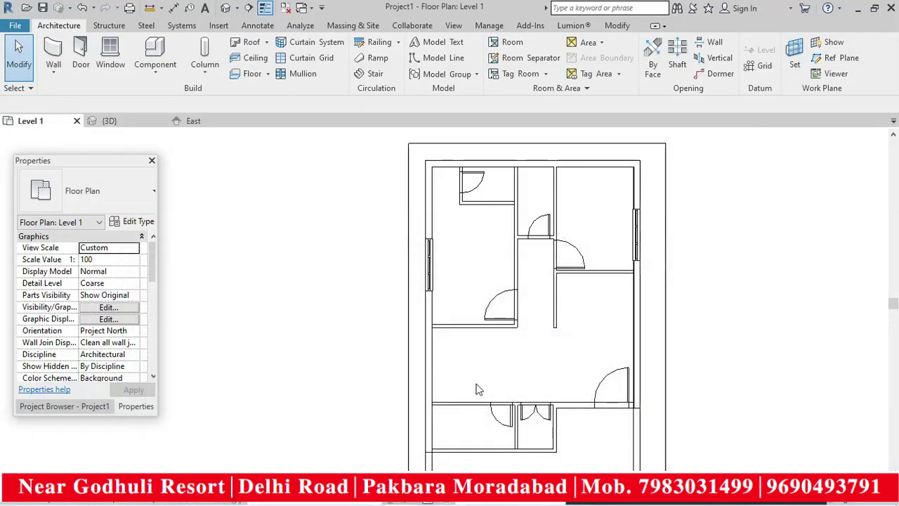
- Place a casement window in the left outer wall of the central hall, about 6'-0" below the bedroom window
{"action": "left_click", "coordinate": [112, 49]}
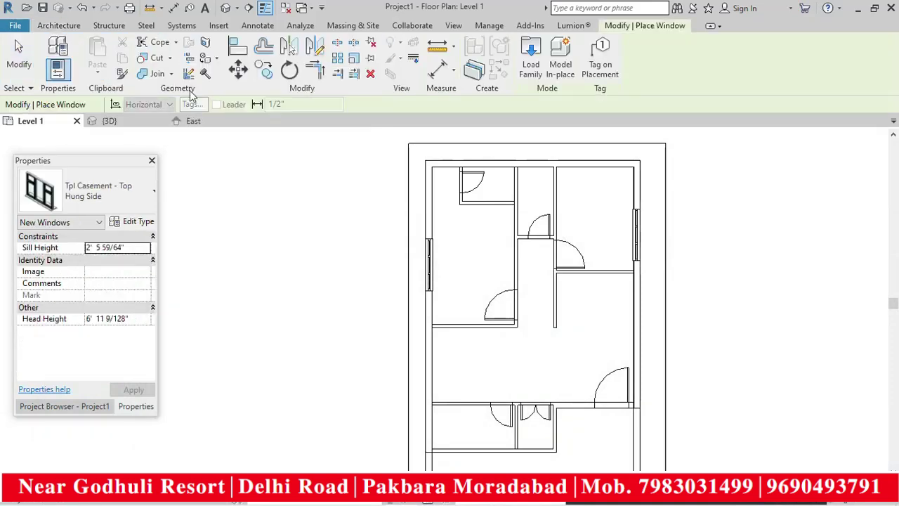
{"action": "left_click", "coordinate": [434, 364]}
{"action": "key", "text": "Escape"}
{"action": "key", "text": "Escape"}
- Duplicate the hall window's type as "w2"
{"action": "scroll", "coordinate": [430, 360], "scroll_direction": "up", "scroll_amount": 4}
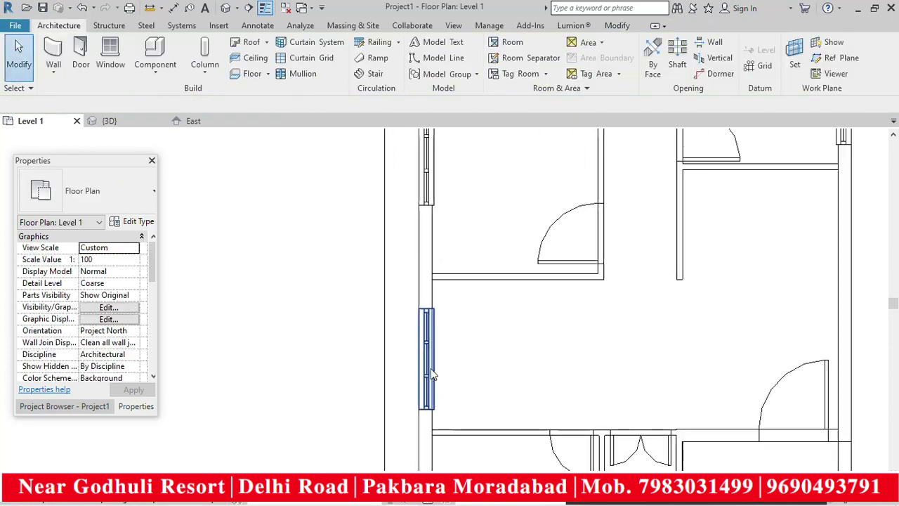
{"action": "left_click", "coordinate": [430, 359]}
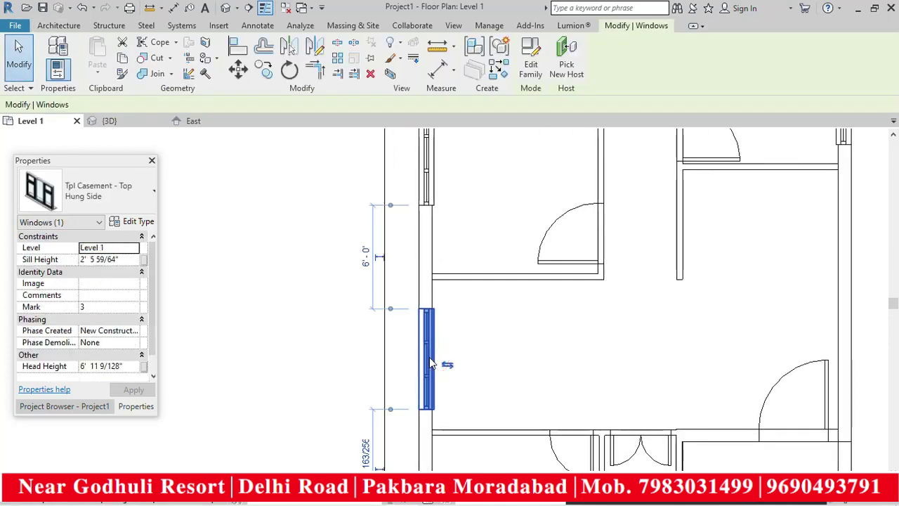
{"action": "left_click", "coordinate": [138, 223]}
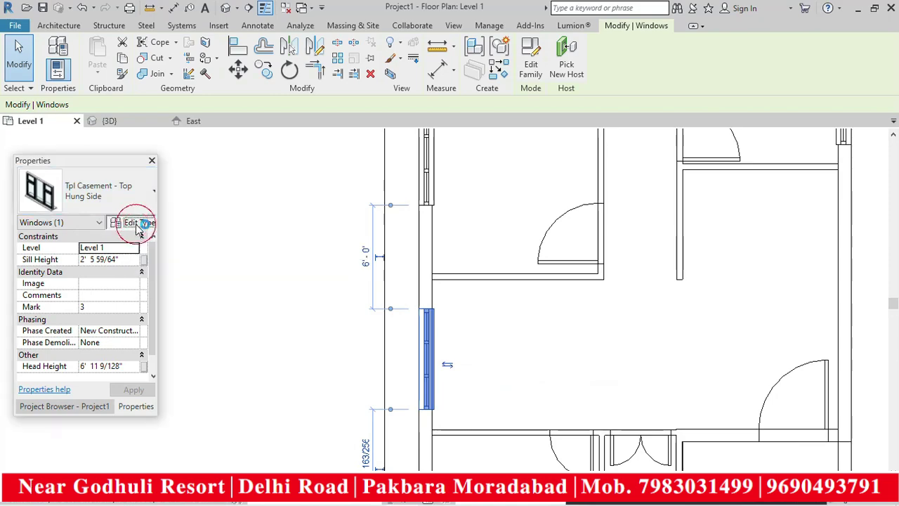
{"action": "left_click", "coordinate": [621, 100]}
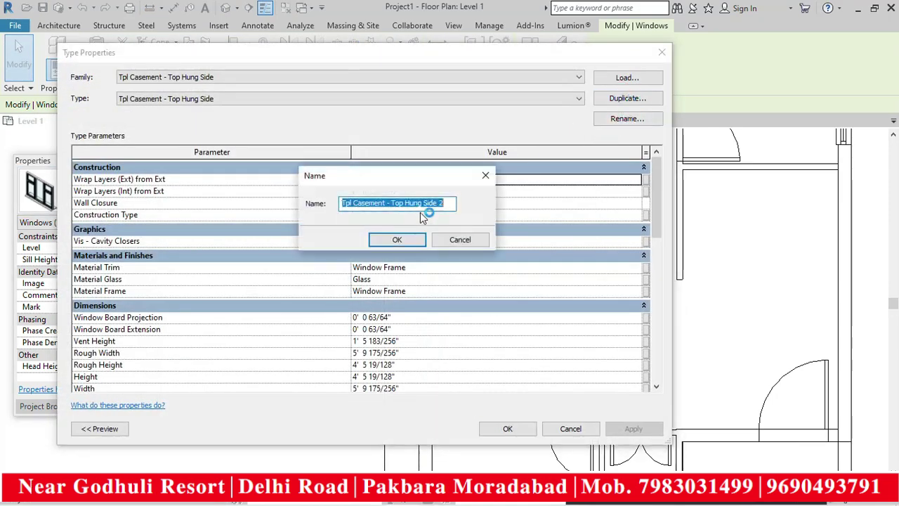
{"action": "key", "text": "BackSpace"}
{"action": "type", "text": "w2"}
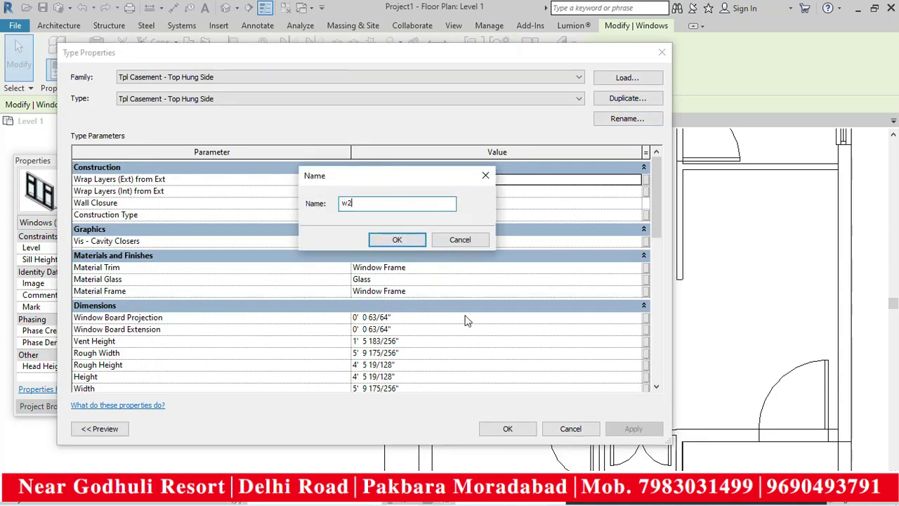
{"action": "left_click", "coordinate": [397, 239]}
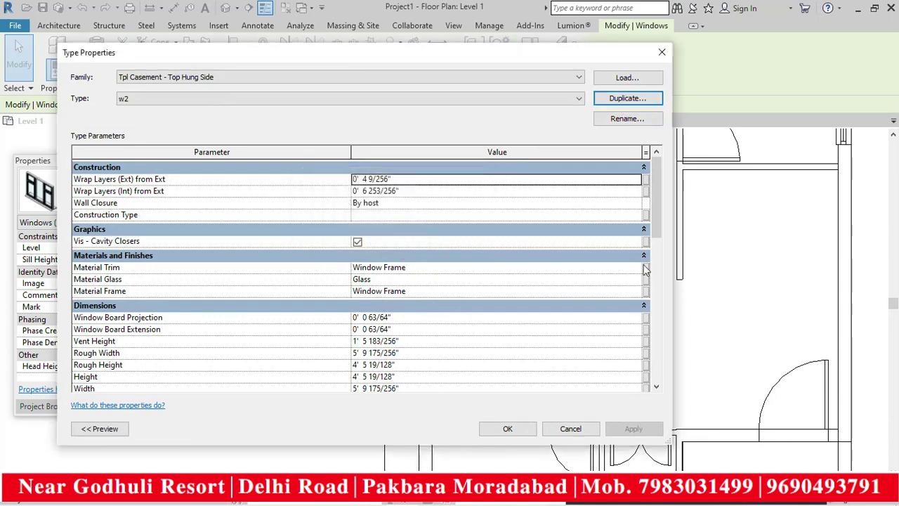
- Set the w2 window type's height and width to 4' each
{"action": "left_click_drag", "start_coordinate": [658, 228], "coordinate": [658, 272]}
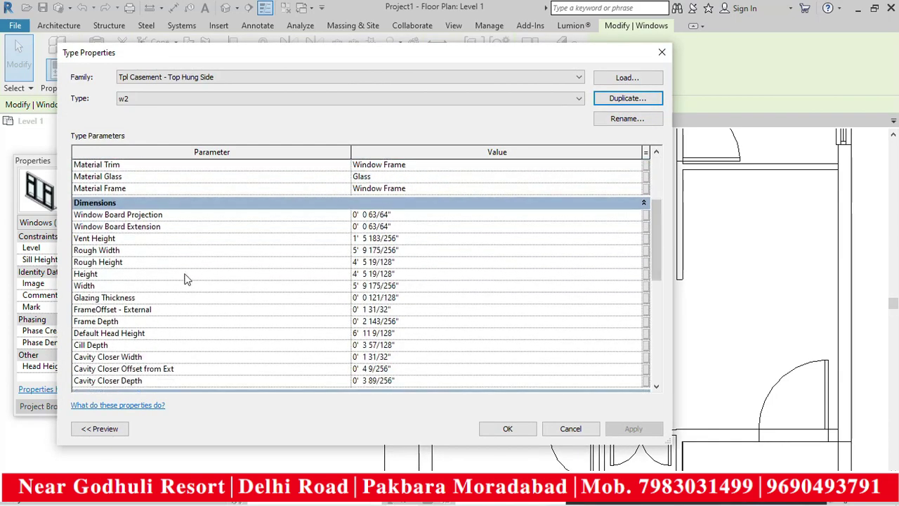
{"action": "left_click", "coordinate": [401, 276]}
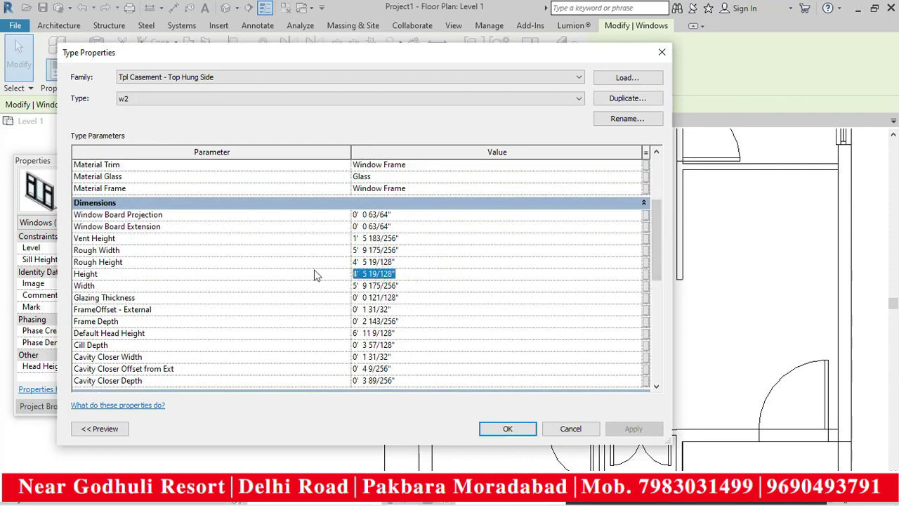
{"action": "left_click", "coordinate": [405, 285]}
{"action": "type", "text": "4' 0"}
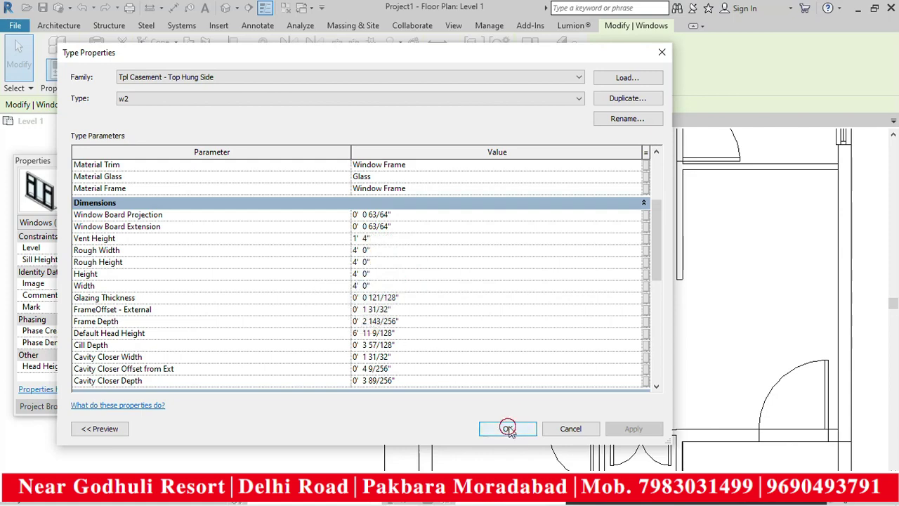
{"action": "left_click", "coordinate": [508, 426]}
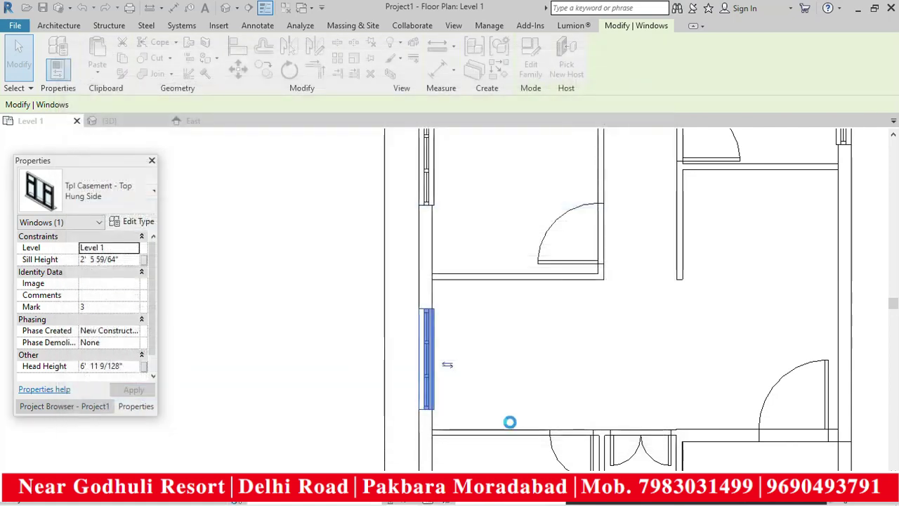
{"action": "left_click", "coordinate": [462, 337]}
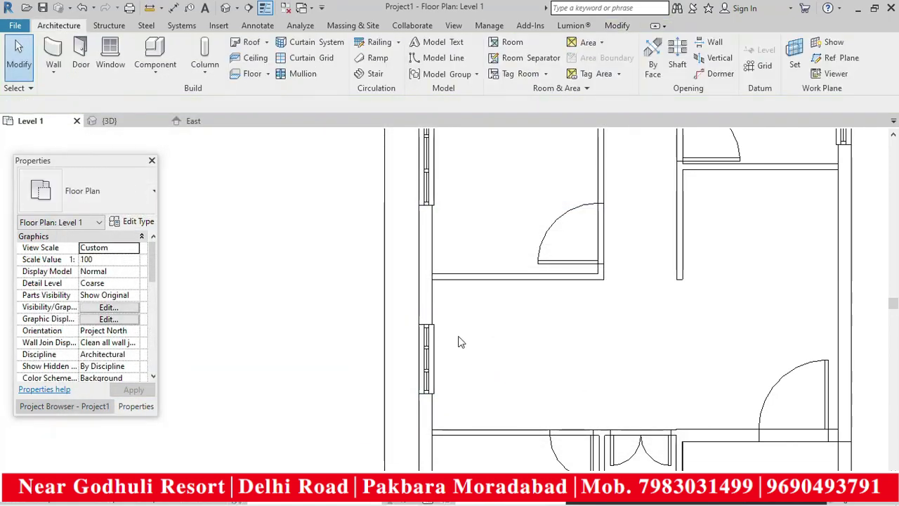
{"action": "middle_click_drag", "start_coordinate": [440, 338], "coordinate": [408, 325]}
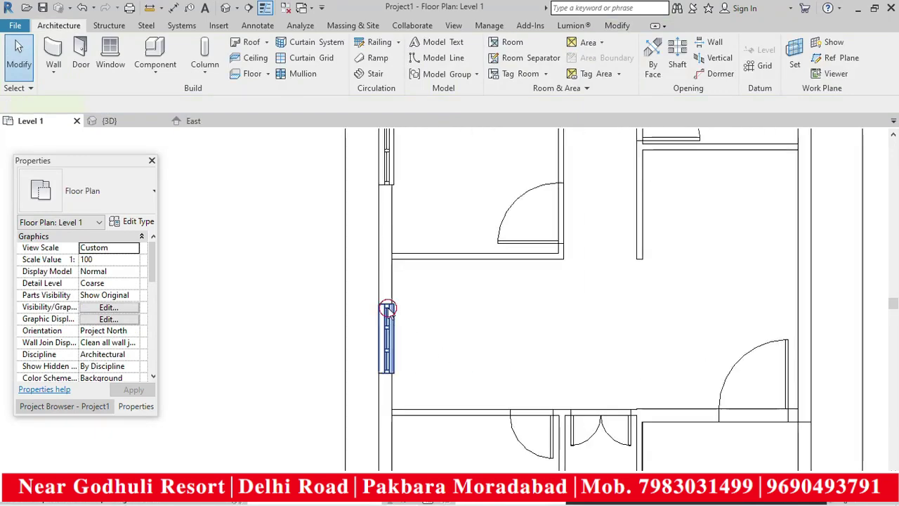
{"action": "left_click", "coordinate": [387, 310]}
{"action": "left_click", "coordinate": [465, 312]}
{"action": "scroll", "coordinate": [531, 302], "scroll_direction": "down", "scroll_amount": 4}
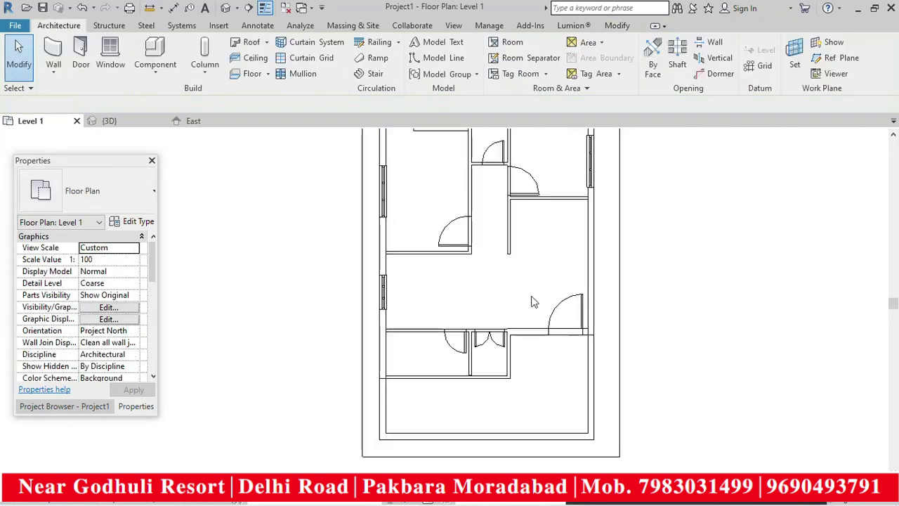
{"action": "scroll", "coordinate": [491, 372], "scroll_direction": "up", "scroll_amount": 2}
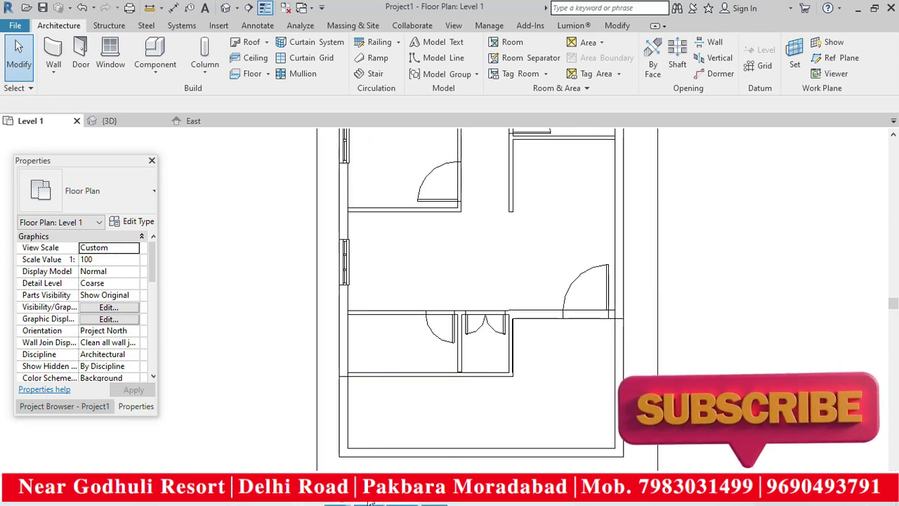
- Switch to AutoCAD's "4 pm cl;asss.dwg", examine the positions and sizes of windows W3 and W4, and return to Revit
{"action": "mouse_move", "coordinate": [375, 500]}
{"action": "left_click", "coordinate": [331, 431]}
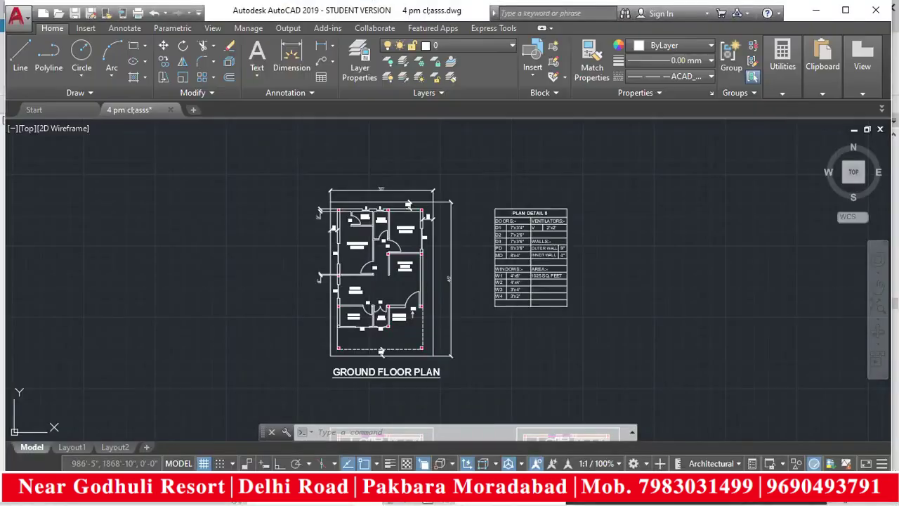
{"action": "scroll", "coordinate": [412, 324], "scroll_direction": "up", "scroll_amount": 10}
{"action": "scroll", "coordinate": [358, 277], "scroll_direction": "down", "scroll_amount": 4}
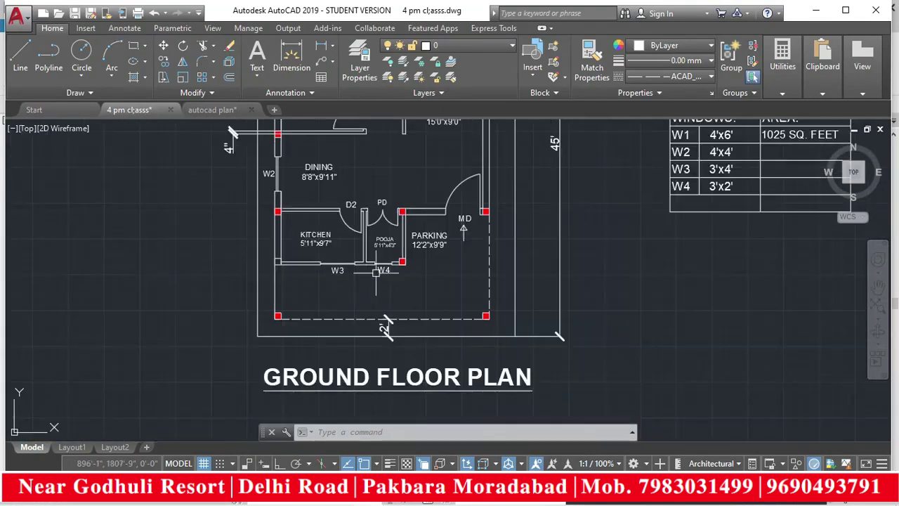
{"action": "scroll", "coordinate": [734, 169], "scroll_direction": "up", "scroll_amount": 4}
{"action": "scroll", "coordinate": [702, 235], "scroll_direction": "down", "scroll_amount": 2}
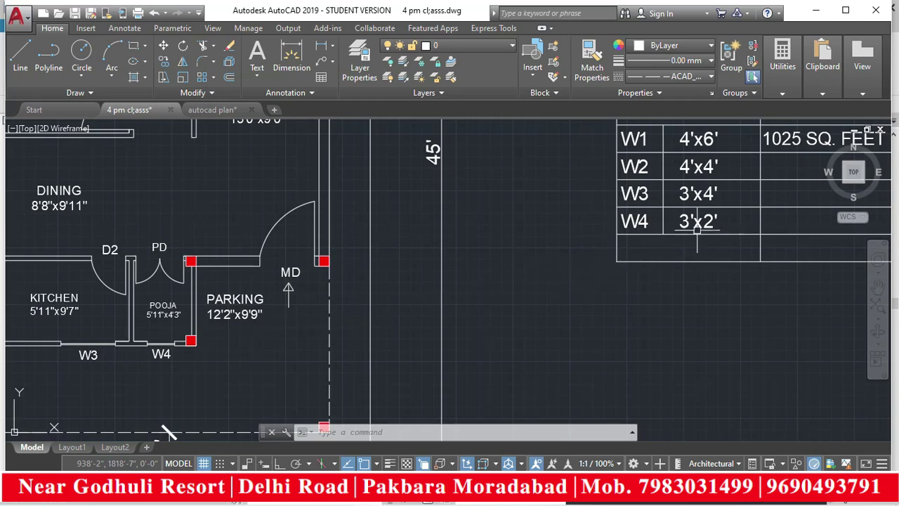
{"action": "scroll", "coordinate": [658, 290], "scroll_direction": "down", "scroll_amount": 4}
{"action": "scroll", "coordinate": [471, 316], "scroll_direction": "up", "scroll_amount": 4}
{"action": "scroll", "coordinate": [521, 323], "scroll_direction": "down", "scroll_amount": 4}
{"action": "scroll", "coordinate": [520, 323], "scroll_direction": "up", "scroll_amount": 4}
{"action": "scroll", "coordinate": [632, 295], "scroll_direction": "down", "scroll_amount": 4}
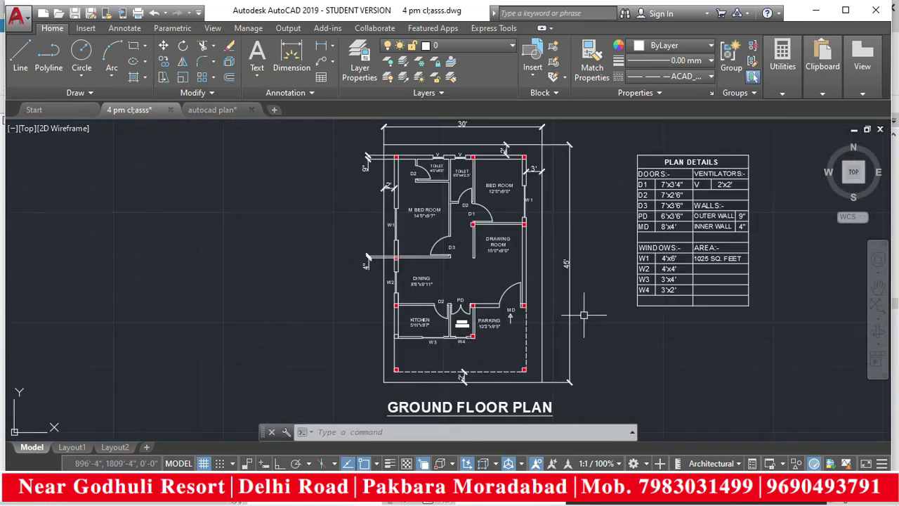
{"action": "scroll", "coordinate": [660, 302], "scroll_direction": "up", "scroll_amount": 2}
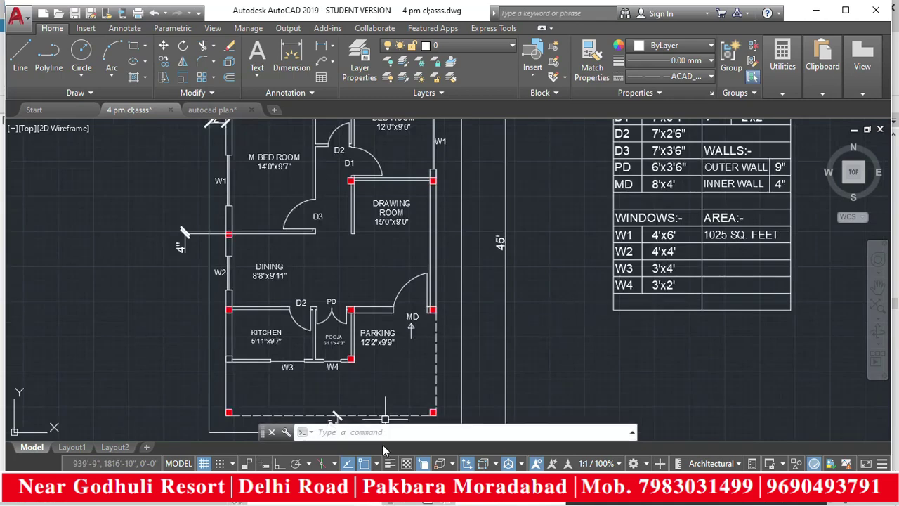
{"action": "left_click", "coordinate": [375, 500]}
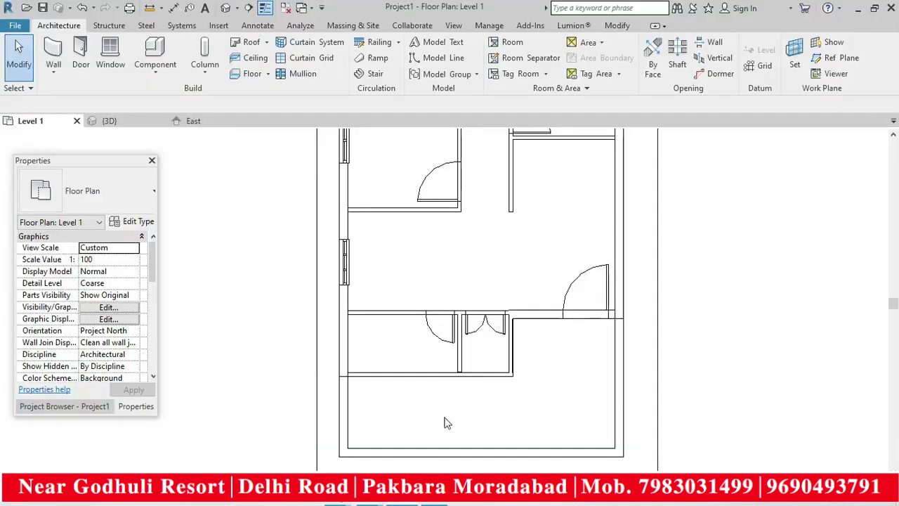
- Load the SCO_Horz Bar Dbl window family from the Windows library folder for placement
{"action": "left_click", "coordinate": [110, 56]}
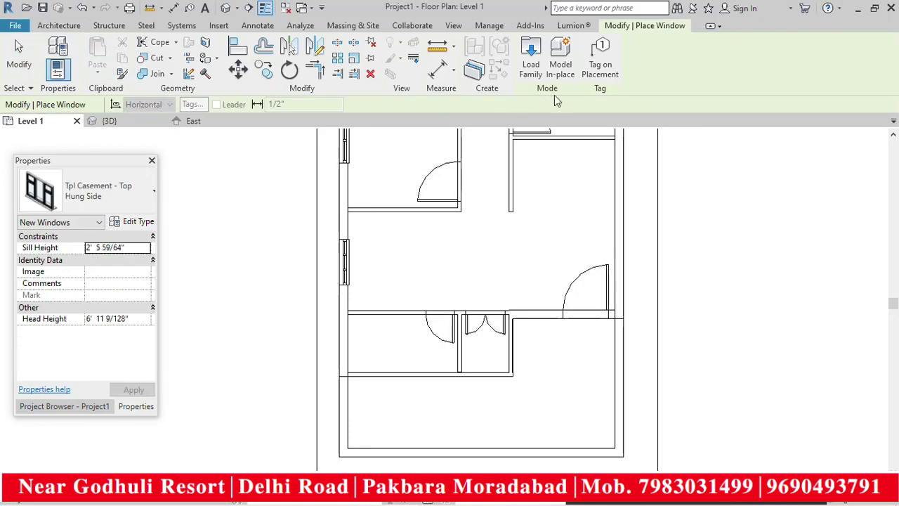
{"action": "left_click", "coordinate": [532, 67]}
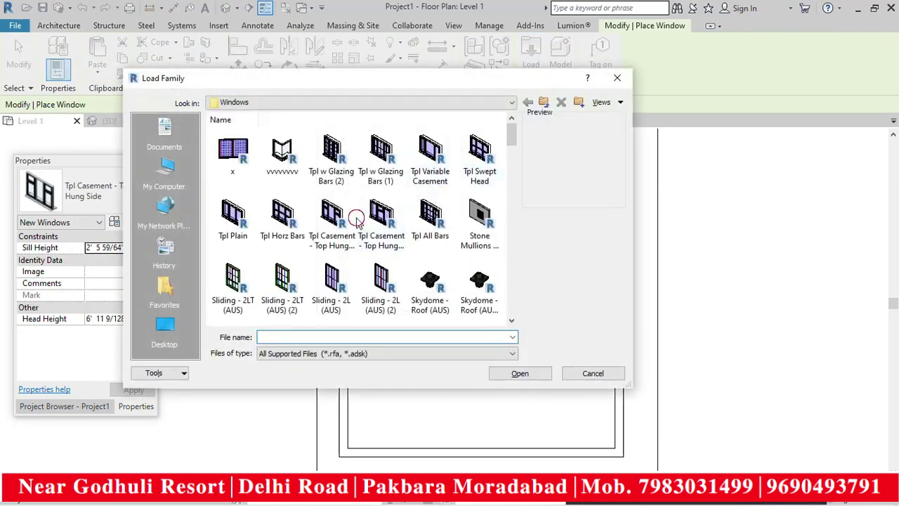
{"action": "left_click", "coordinate": [382, 224]}
{"action": "left_click", "coordinate": [431, 214]}
{"action": "scroll", "coordinate": [414, 214], "scroll_direction": "down", "scroll_amount": 5}
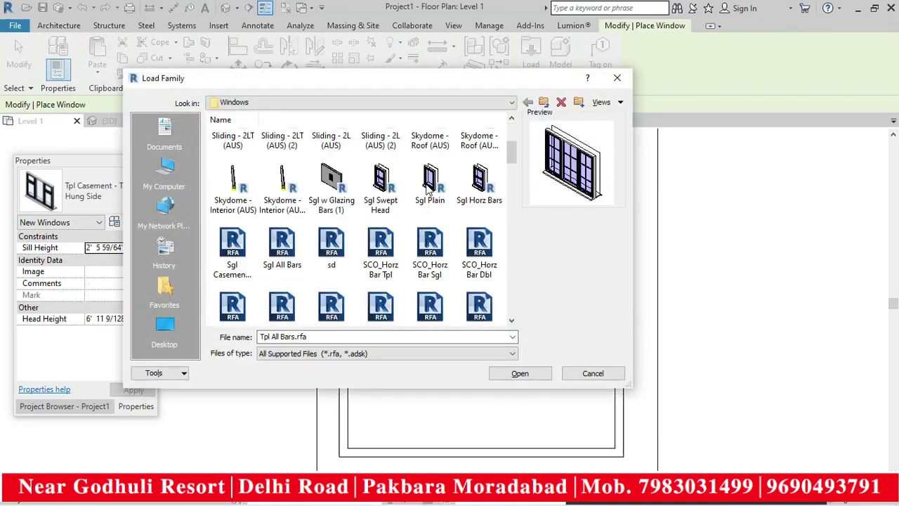
{"action": "scroll", "coordinate": [414, 211], "scroll_direction": "down", "scroll_amount": 1}
{"action": "scroll", "coordinate": [410, 210], "scroll_direction": "up", "scroll_amount": 1}
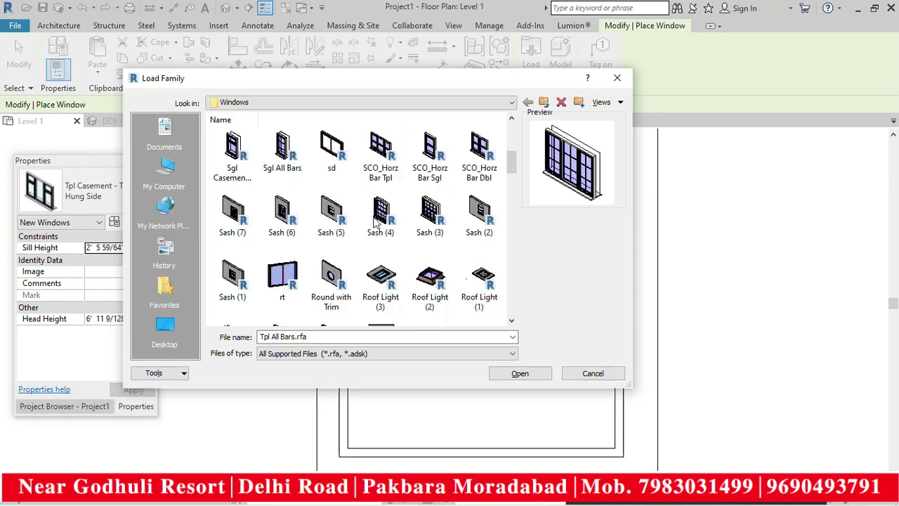
{"action": "left_click", "coordinate": [479, 151]}
{"action": "left_click", "coordinate": [532, 376]}
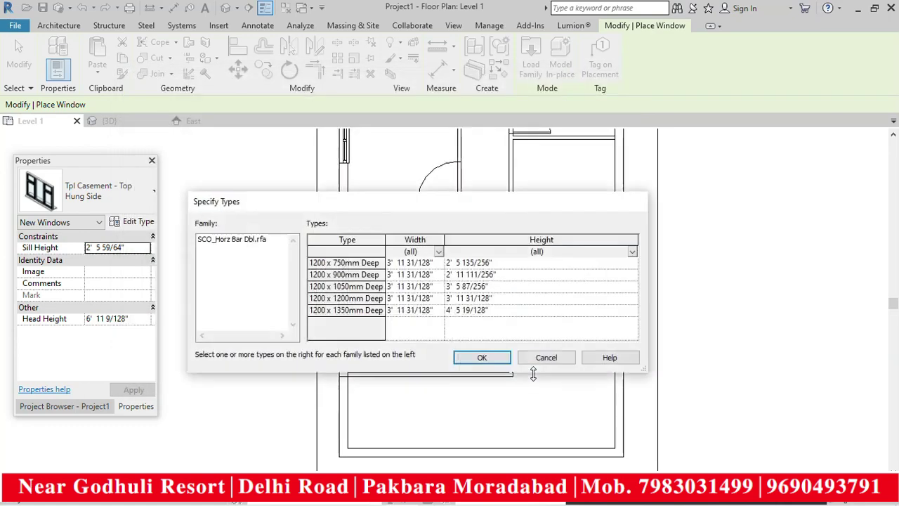
{"action": "left_click", "coordinate": [482, 358]}
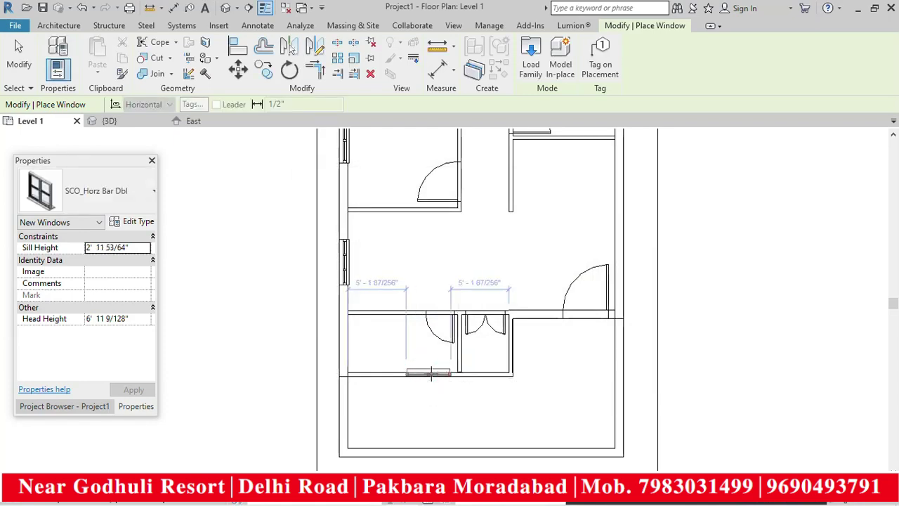
- Place an SCO_Horz Bar Dbl window in the kitchen's lower wall, about 4'-11" from the left outer wall
{"action": "left_click", "coordinate": [430, 373]}
{"action": "key", "text": "Escape"}
{"action": "key", "text": "Escape"}
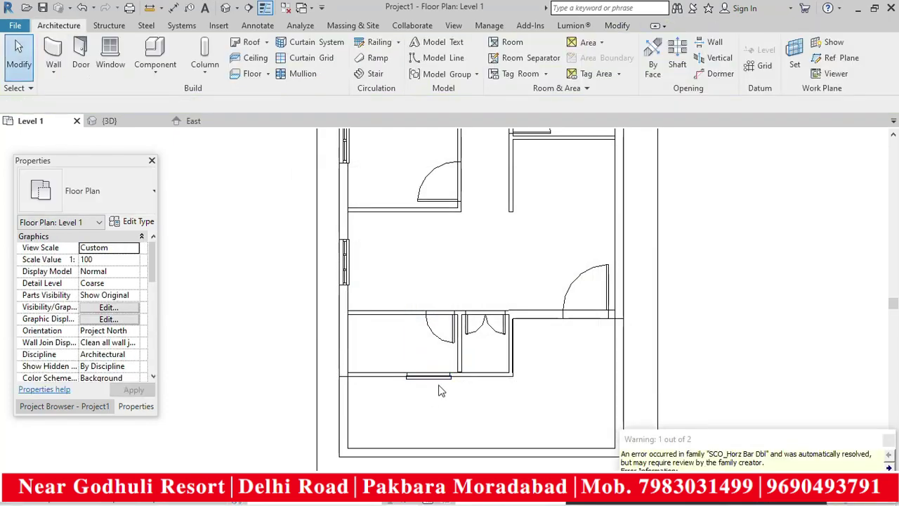
{"action": "scroll", "coordinate": [406, 372], "scroll_direction": "up", "scroll_amount": 3}
{"action": "scroll", "coordinate": [406, 372], "scroll_direction": "up", "scroll_amount": 2}
- Duplicate the SCO_Horz Bar Dbl window's type as "w3"
{"action": "left_click", "coordinate": [407, 368]}
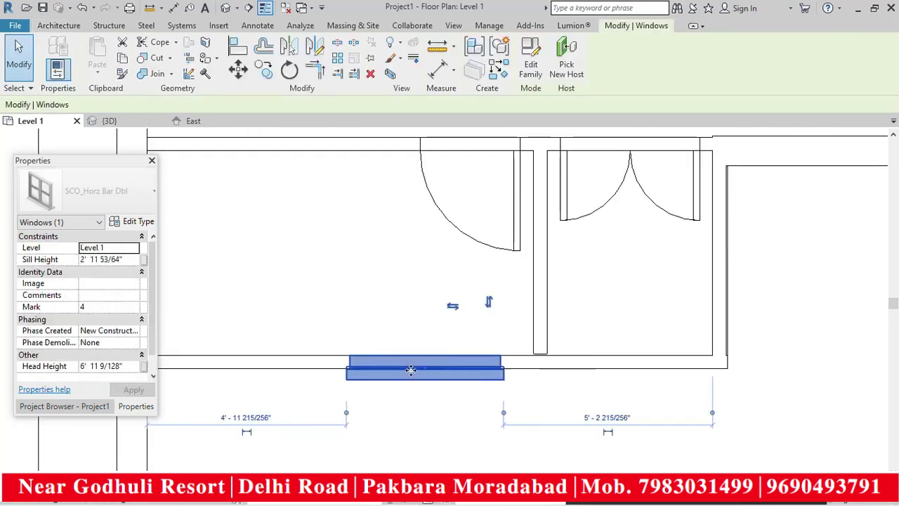
{"action": "left_click", "coordinate": [431, 416]}
{"action": "left_click", "coordinate": [394, 365]}
{"action": "left_click", "coordinate": [137, 223]}
{"action": "left_click", "coordinate": [636, 99]}
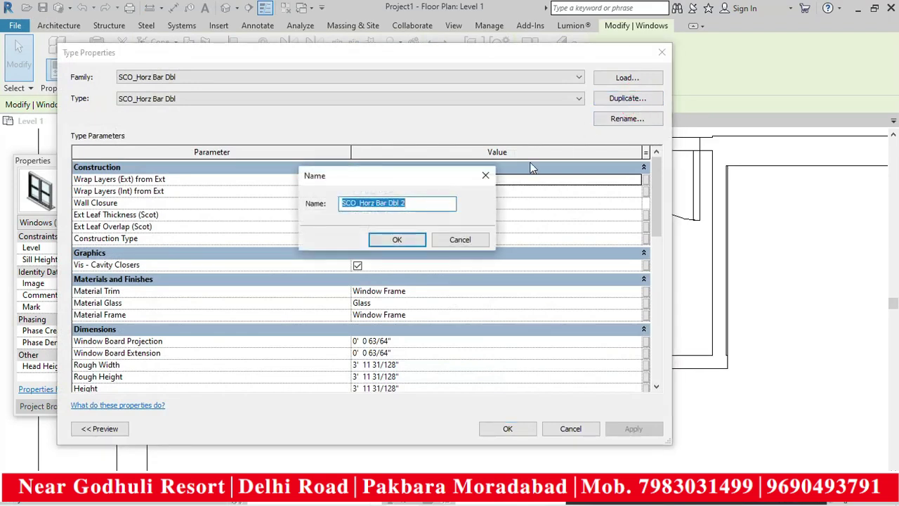
{"action": "key", "text": "BackSpace"}
{"action": "type", "text": "W1"}
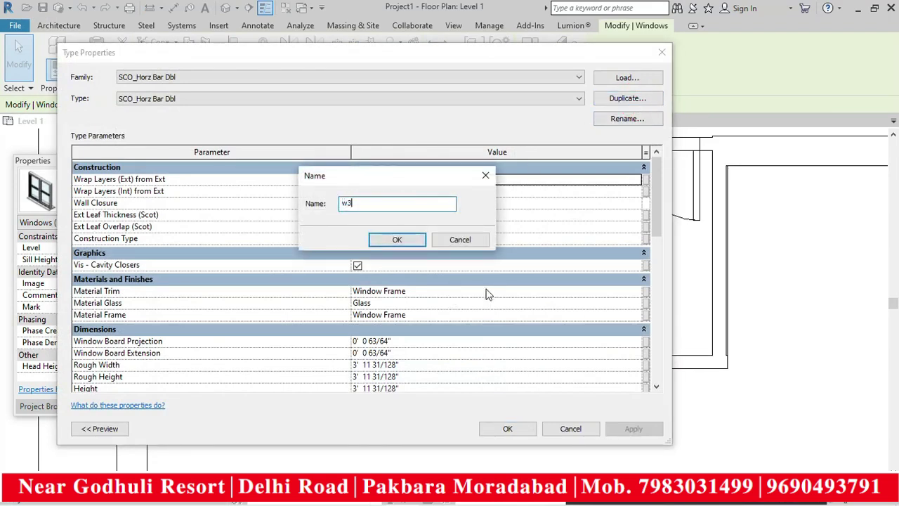
{"action": "left_click", "coordinate": [398, 240]}
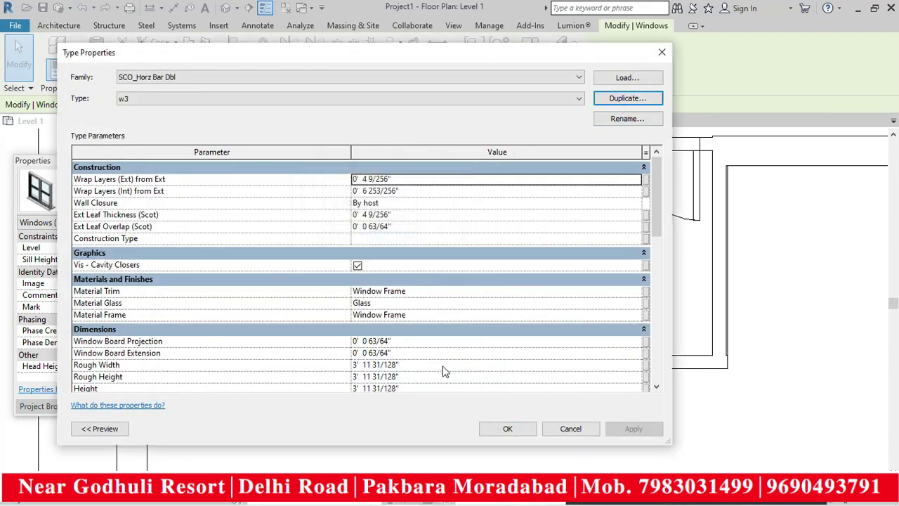
- Try to set the SCO_Horz Bar Dbl w3 type's height to 3' and width to 4'
{"action": "left_click_drag", "start_coordinate": [657, 184], "coordinate": [658, 236]}
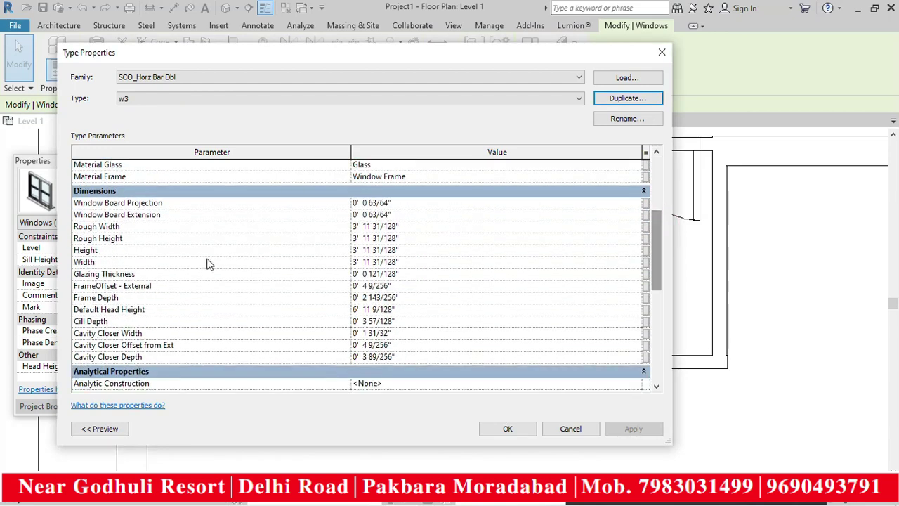
{"action": "left_click", "coordinate": [404, 250]}
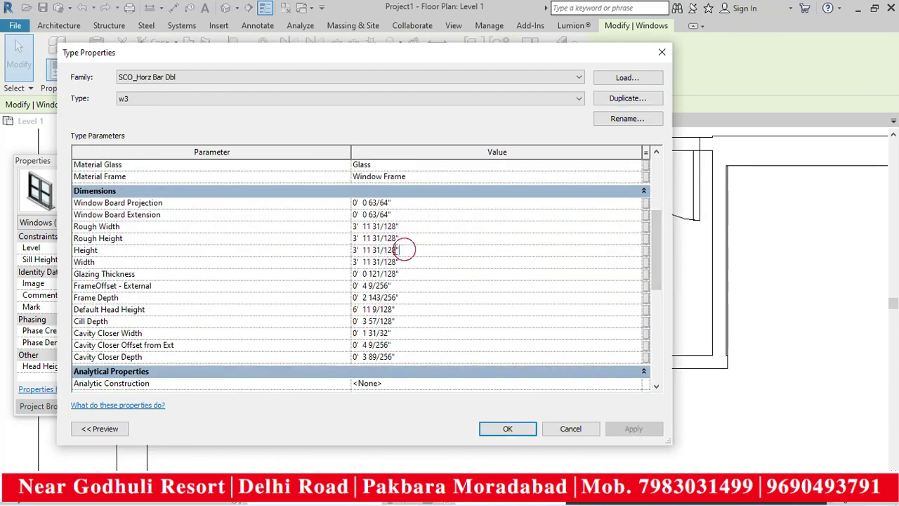
{"action": "type", "text": "3' 0"}
{"action": "left_click", "coordinate": [317, 262]}
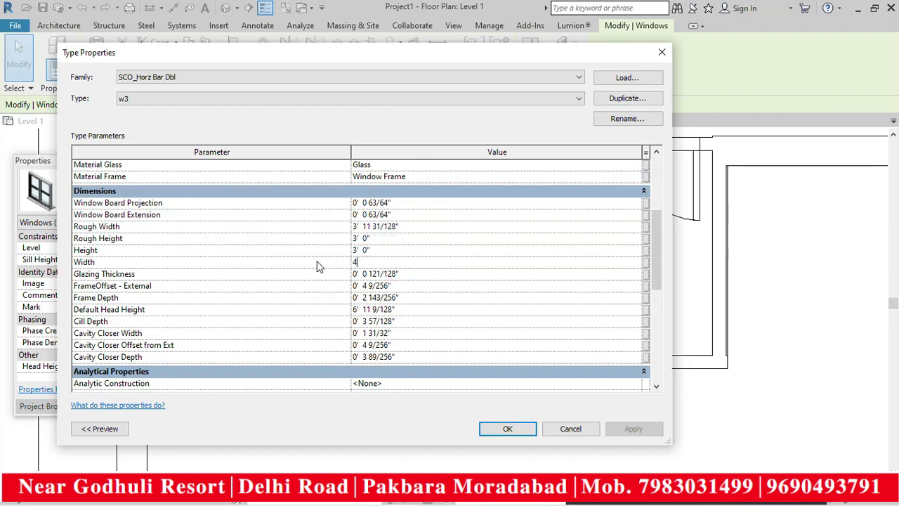
{"action": "left_click", "coordinate": [504, 431]}
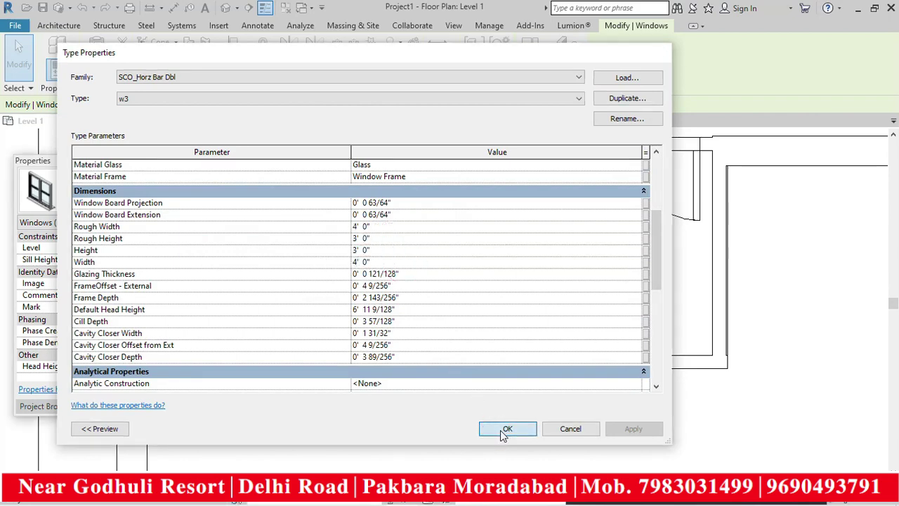
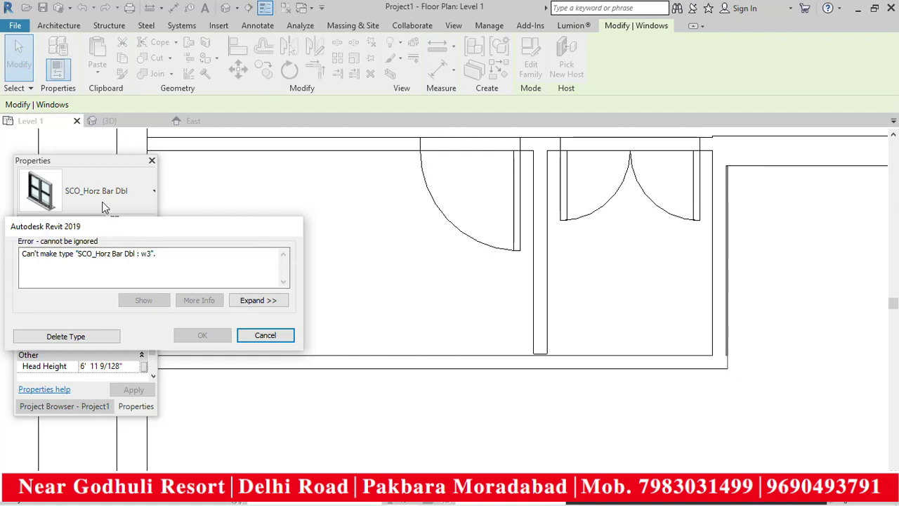
- Delete the w3 type of the SCO_Horz Bar Dbl family and return to the Level 1 plan
{"action": "left_click", "coordinate": [94, 336]}
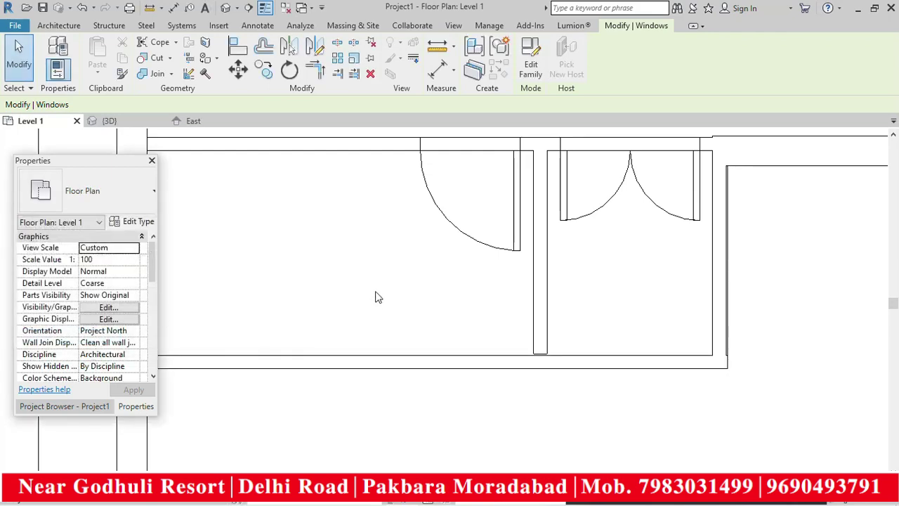
{"action": "left_click", "coordinate": [530, 65]}
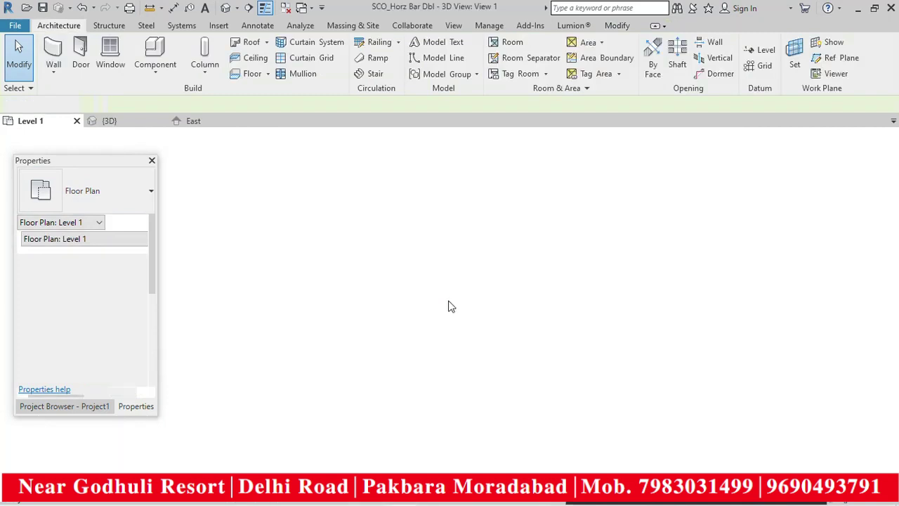
{"action": "left_click", "coordinate": [813, 59]}
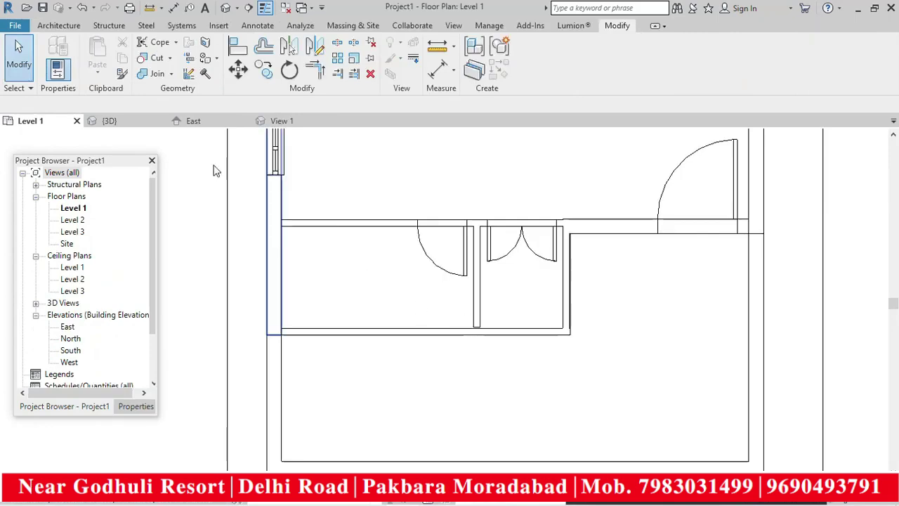
- Load the "sd" window family and place one window in the kitchen's lower wall, about 3'-2" from the left outer wall
{"action": "left_click", "coordinate": [59, 25]}
{"action": "left_click", "coordinate": [101, 46]}
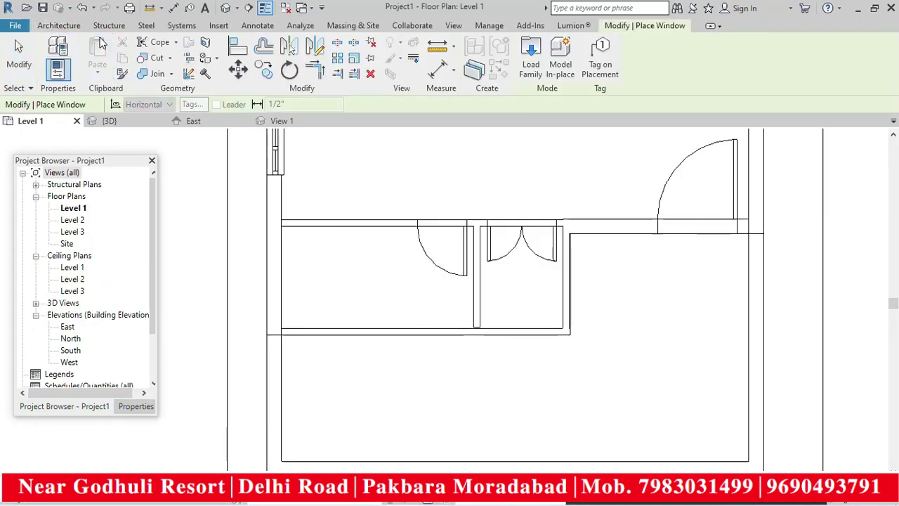
{"action": "left_click", "coordinate": [530, 58]}
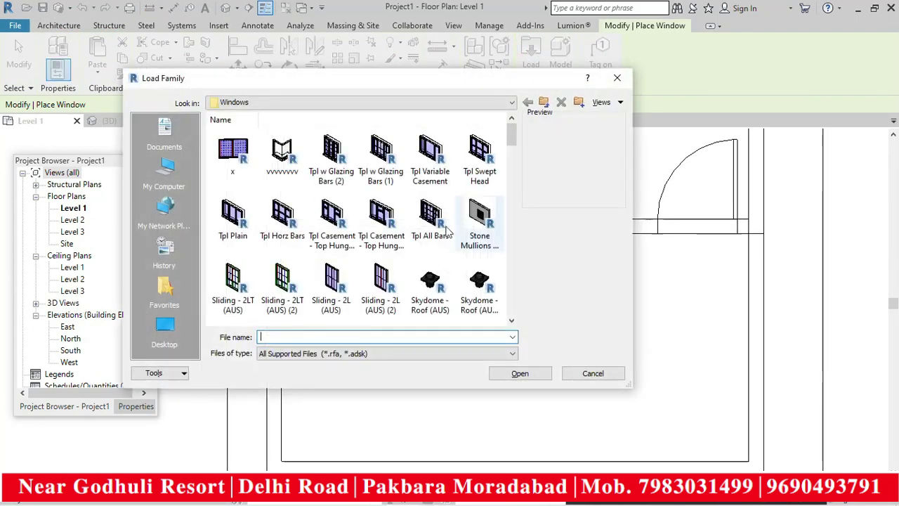
{"action": "left_click", "coordinate": [380, 285]}
{"action": "scroll", "coordinate": [358, 232], "scroll_direction": "down", "scroll_amount": 5}
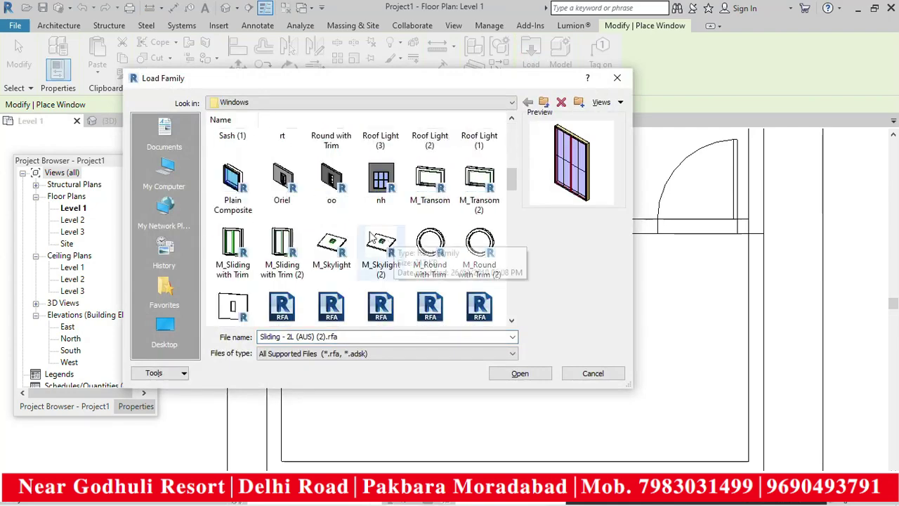
{"action": "left_click", "coordinate": [335, 191]}
{"action": "left_click", "coordinate": [525, 373]}
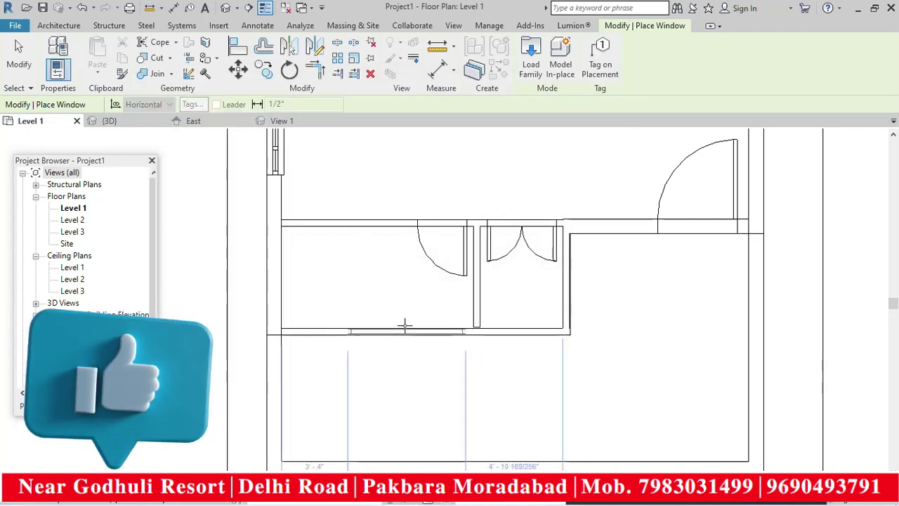
{"action": "left_click", "coordinate": [402, 325]}
{"action": "key", "text": "Escape"}
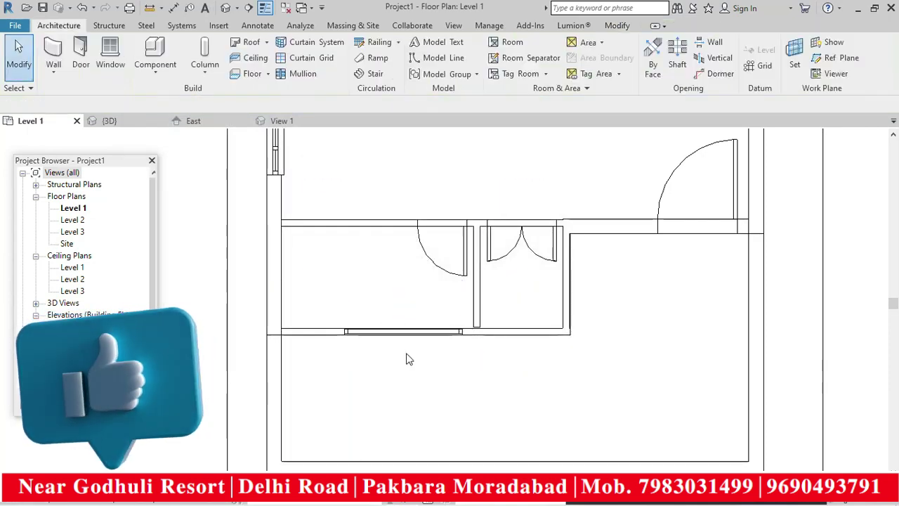
- Duplicate the kitchen window's AW1218 type as "w3"
{"action": "left_click", "coordinate": [406, 331]}
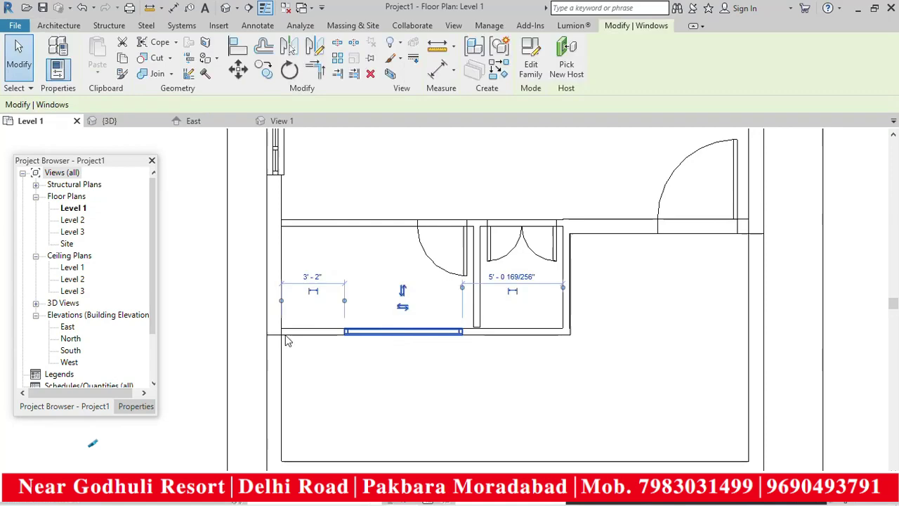
{"action": "left_click", "coordinate": [122, 407]}
{"action": "left_click", "coordinate": [134, 222]}
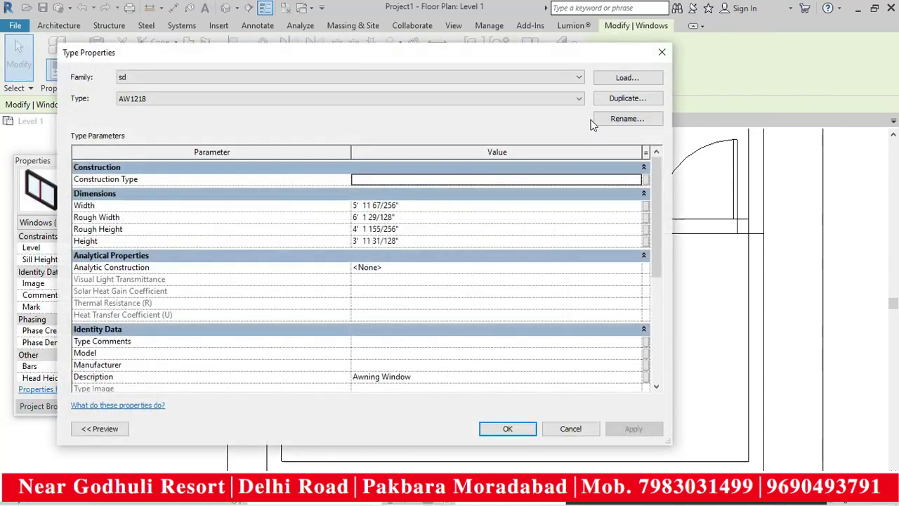
{"action": "left_click", "coordinate": [619, 99]}
{"action": "type", "text": "w3"}
{"action": "left_click", "coordinate": [400, 241]}
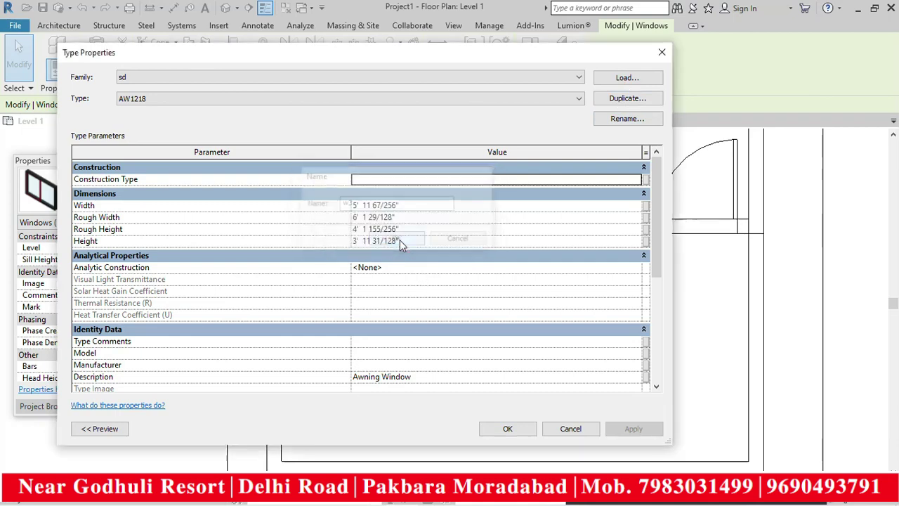
{"action": "left_click_drag", "start_coordinate": [659, 227], "coordinate": [653, 335]}
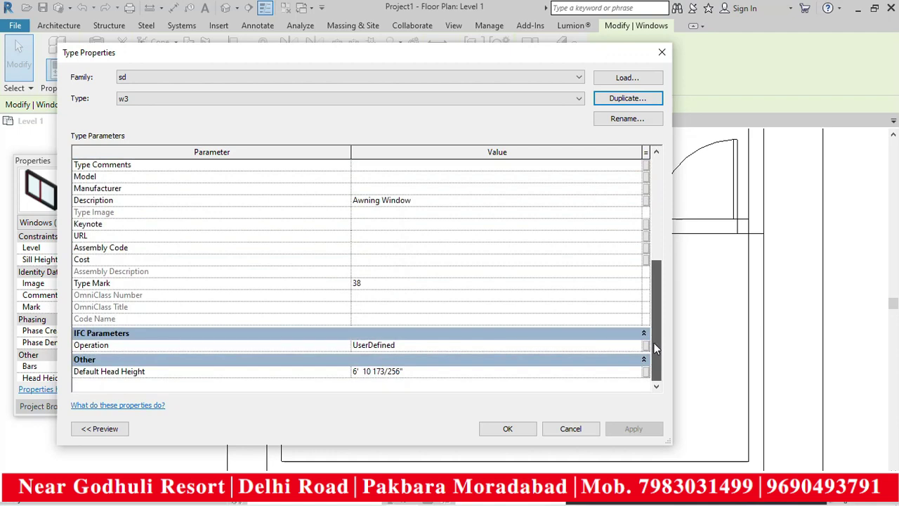
- Try to set the default head height of window type w3 to 3' 0"
{"action": "left_click", "coordinate": [417, 374]}
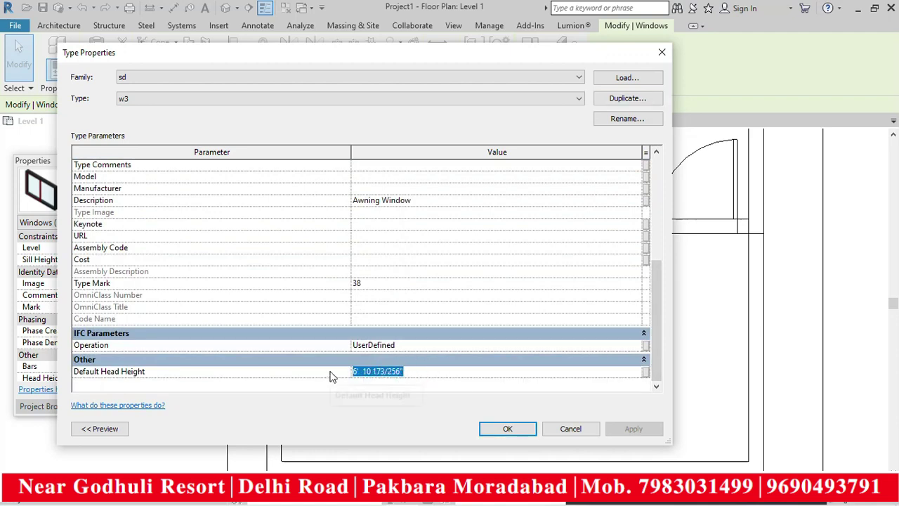
{"action": "type", "text": "4"}
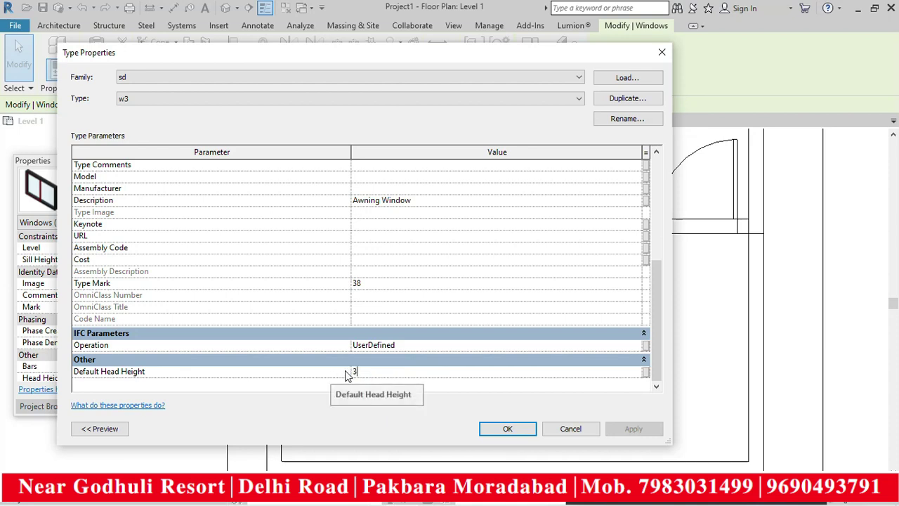
{"action": "type", "text": "' 0\""}
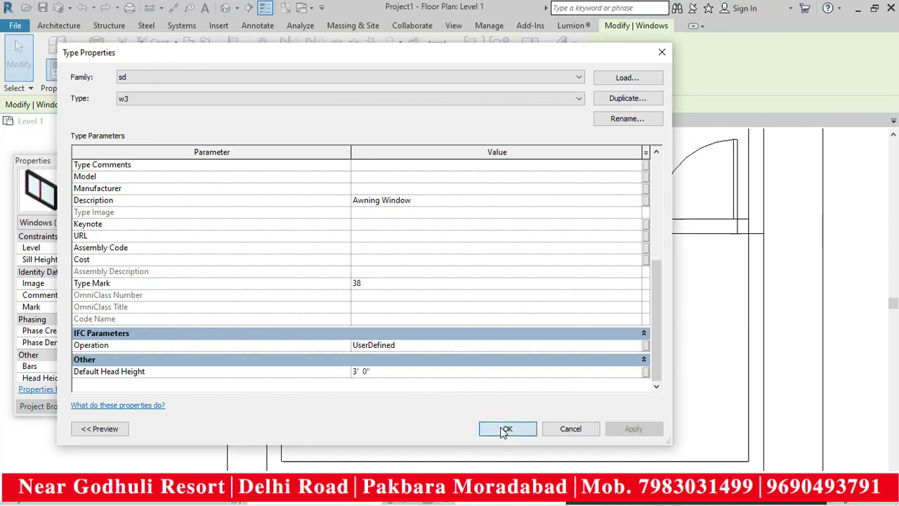
{"action": "left_click", "coordinate": [506, 429]}
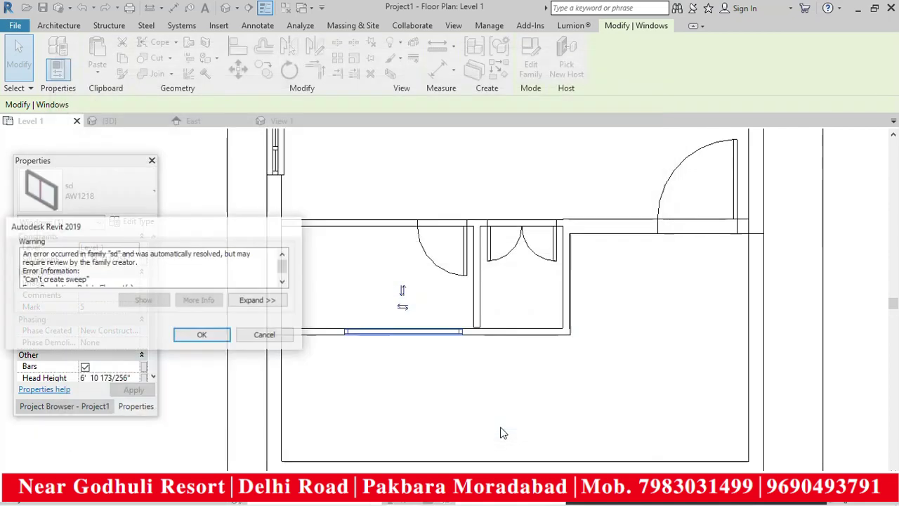
{"action": "left_click", "coordinate": [209, 336]}
- Delete the sd window from the lower wall of the room with the single door
{"action": "left_click", "coordinate": [395, 373]}
{"action": "left_click", "coordinate": [397, 344]}
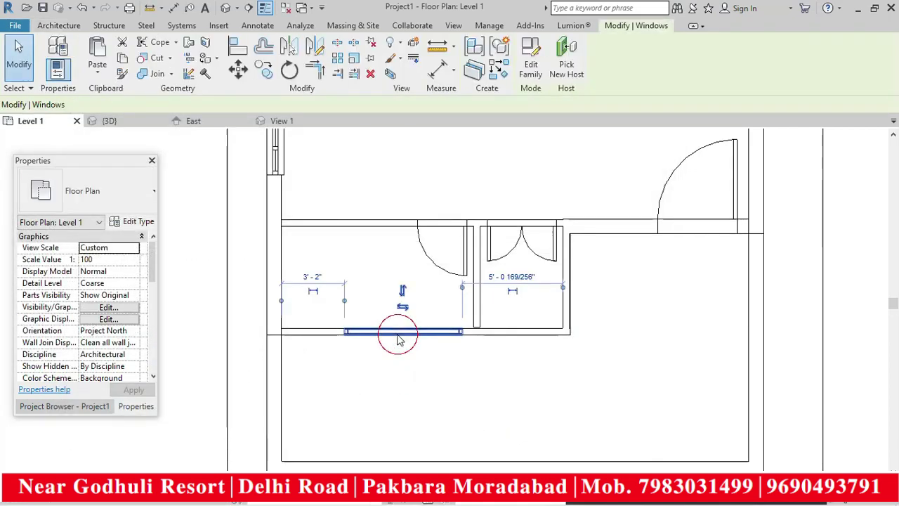
{"action": "key", "text": "Escape"}
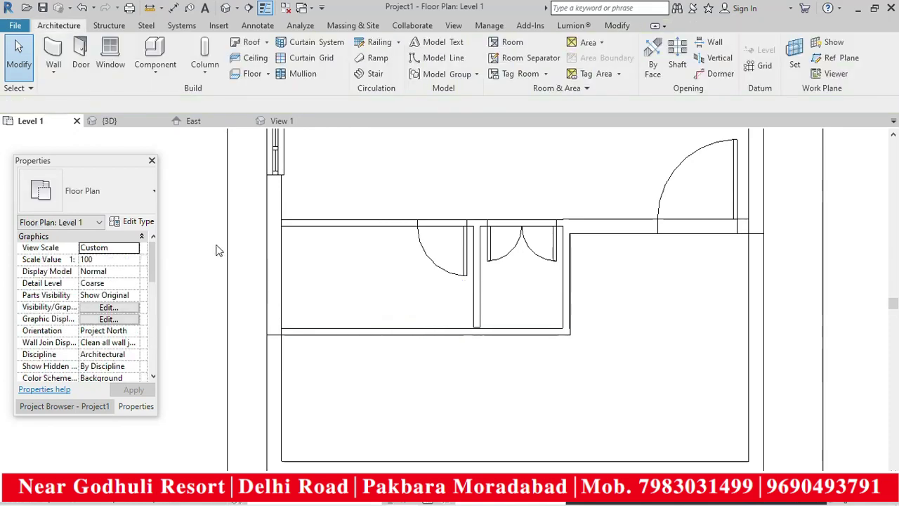
- Load the M_Sliding with Trim (2) window family from the Windows folder
{"action": "left_click", "coordinate": [103, 68]}
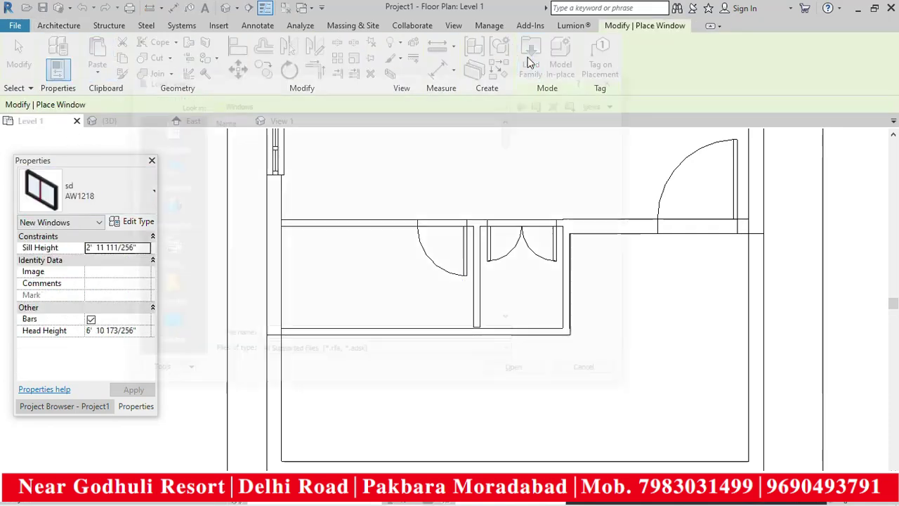
{"action": "left_click", "coordinate": [530, 60]}
{"action": "left_click", "coordinate": [381, 149]}
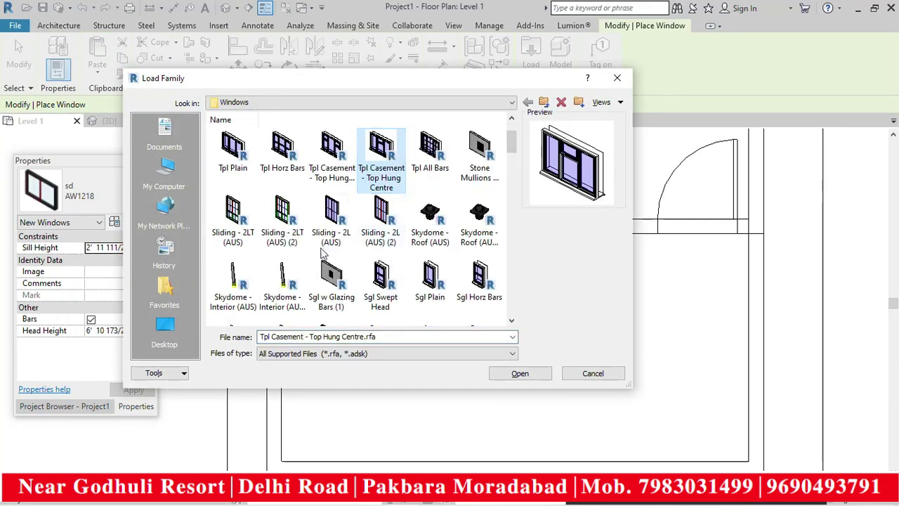
{"action": "scroll", "coordinate": [322, 254], "scroll_direction": "down", "scroll_amount": 5}
{"action": "left_click", "coordinate": [232, 246]}
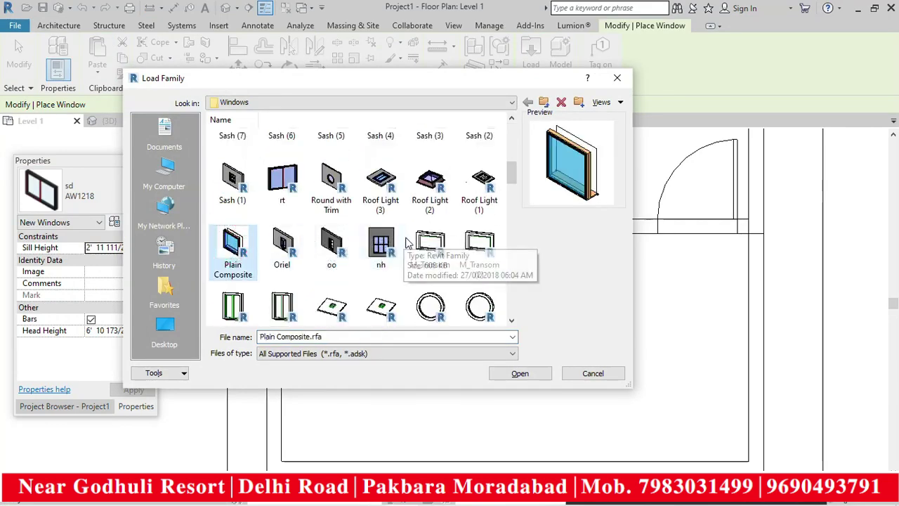
{"action": "left_click", "coordinate": [394, 243]}
{"action": "scroll", "coordinate": [379, 239], "scroll_direction": "down", "scroll_amount": 2}
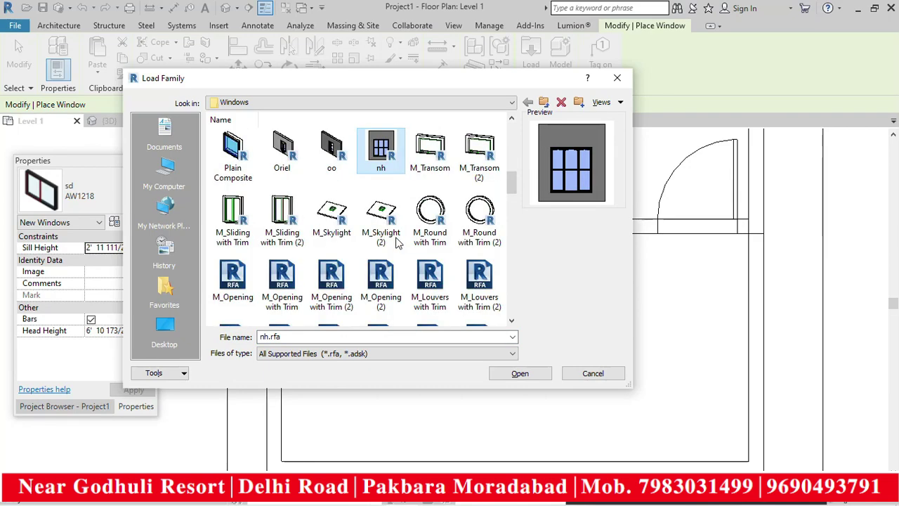
{"action": "left_click", "coordinate": [272, 237]}
{"action": "left_click", "coordinate": [520, 373]}
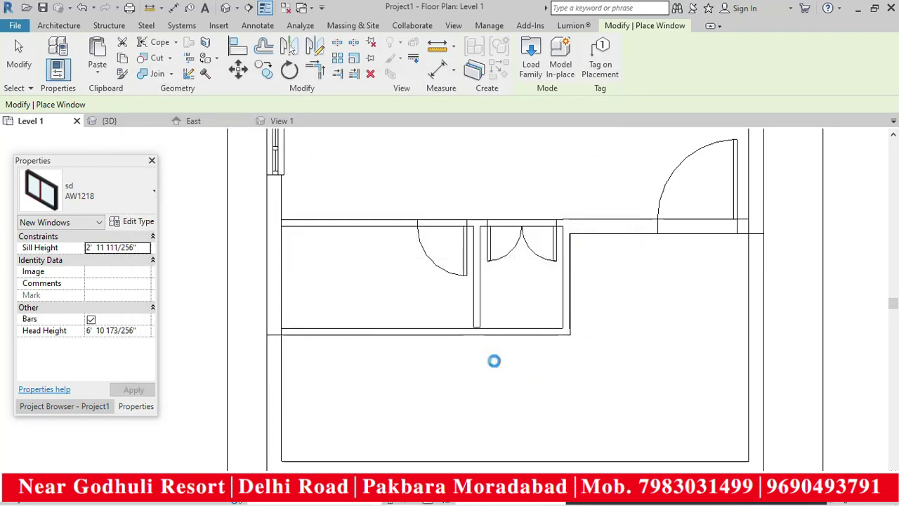
- Place a 0915 x 1220mm sliding window in the lower wall of the room with the single door
{"action": "left_click", "coordinate": [426, 329]}
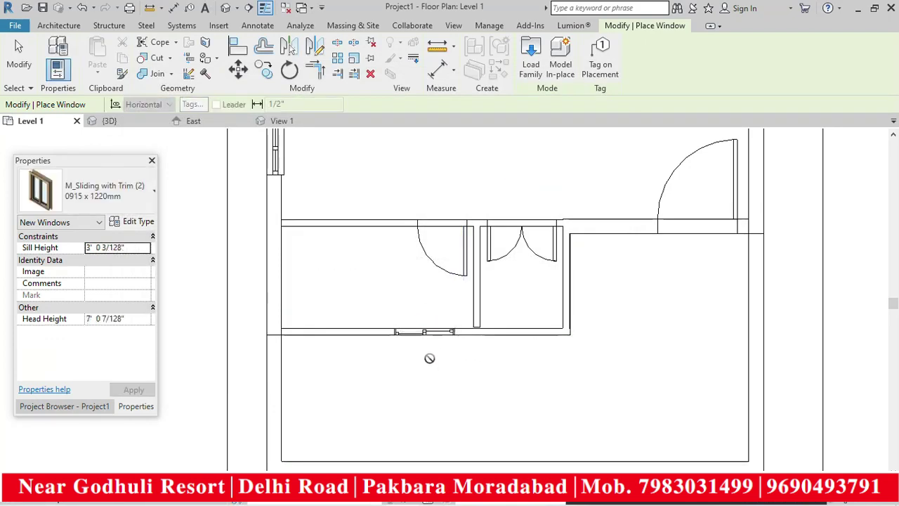
{"action": "key", "text": "Escape"}
{"action": "key", "text": "Escape"}
- Duplicate the placed sliding window's type as 0915 x 1220mm 2
{"action": "scroll", "coordinate": [425, 332], "scroll_direction": "up", "scroll_amount": 2}
{"action": "left_click", "coordinate": [425, 335]}
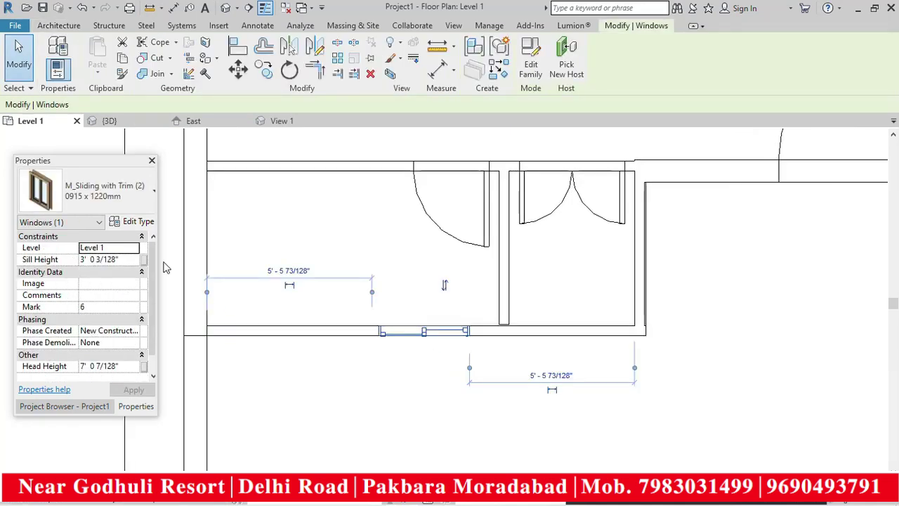
{"action": "left_click", "coordinate": [140, 221]}
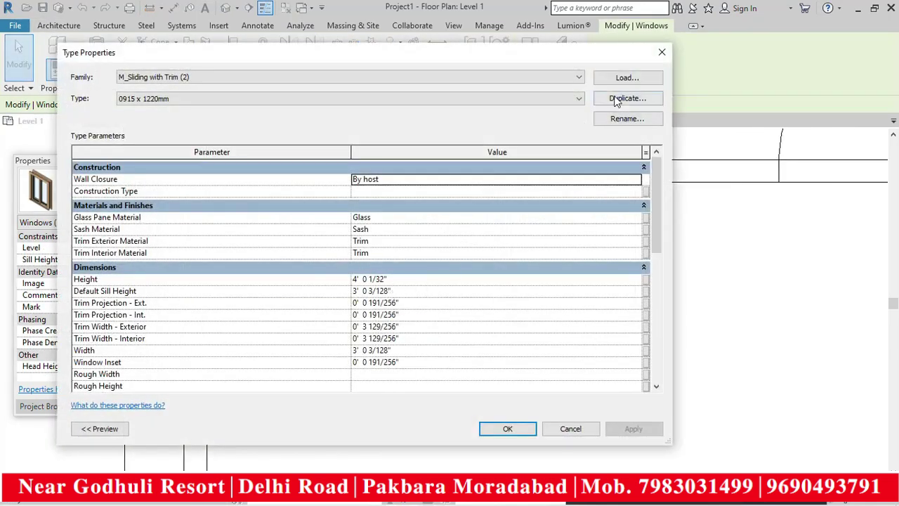
{"action": "left_click", "coordinate": [615, 100]}
{"action": "left_click", "coordinate": [399, 238]}
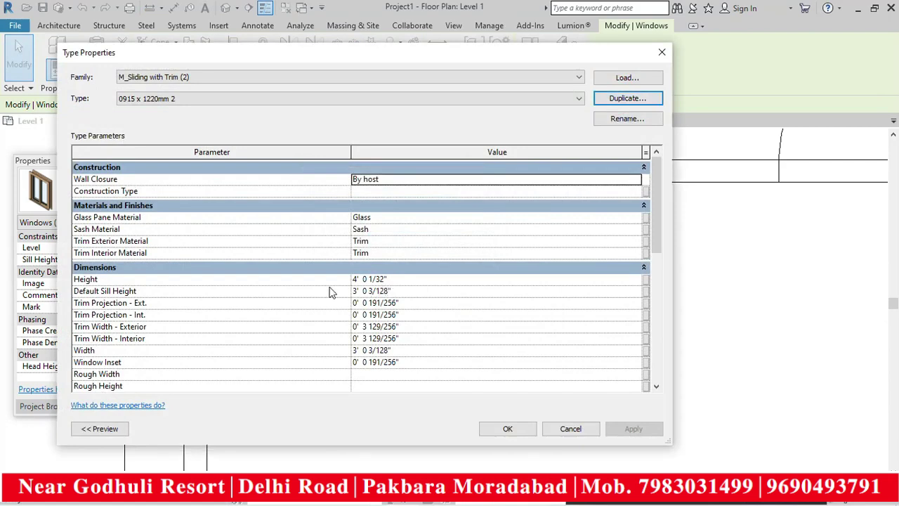
- Set the 0915 x 1220mm 2 window type's height to 3' 0" and width to 4' 0"
{"action": "left_click", "coordinate": [405, 281]}
{"action": "type", "text": "3"}
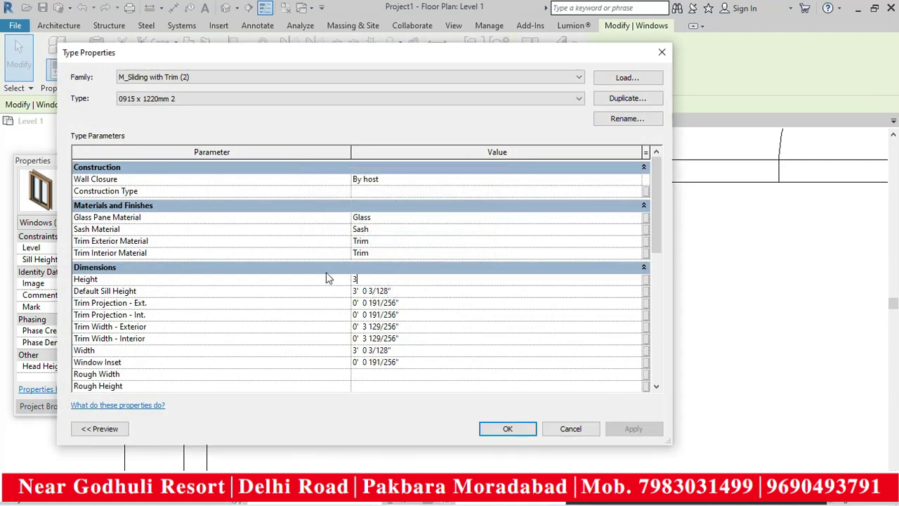
{"action": "type", "text": "'"}
{"action": "left_click", "coordinate": [386, 350]}
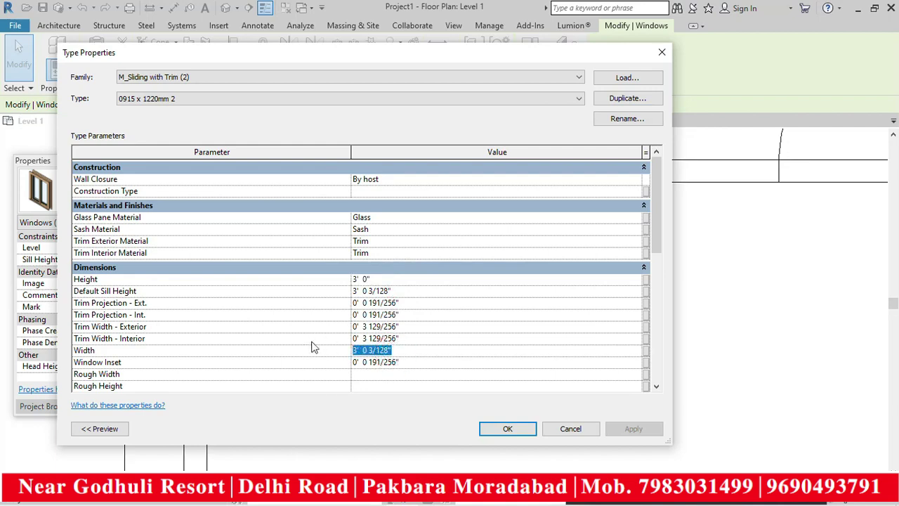
{"action": "left_click", "coordinate": [508, 428]}
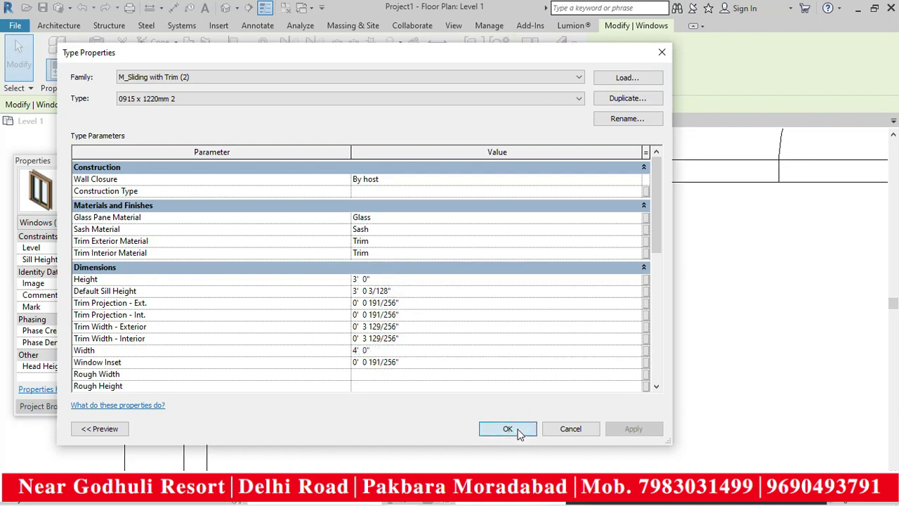
{"action": "left_click", "coordinate": [474, 407]}
{"action": "scroll", "coordinate": [427, 395], "scroll_direction": "up", "scroll_amount": 2}
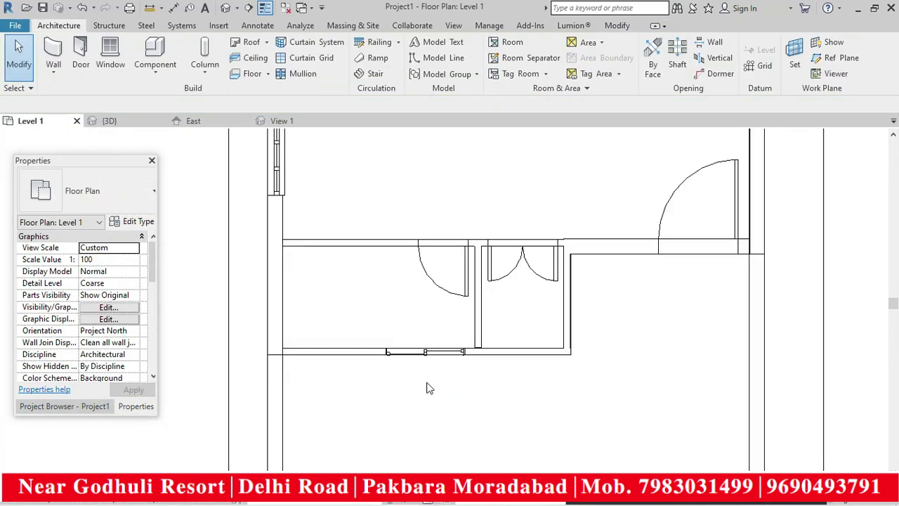
{"action": "left_click", "coordinate": [430, 344]}
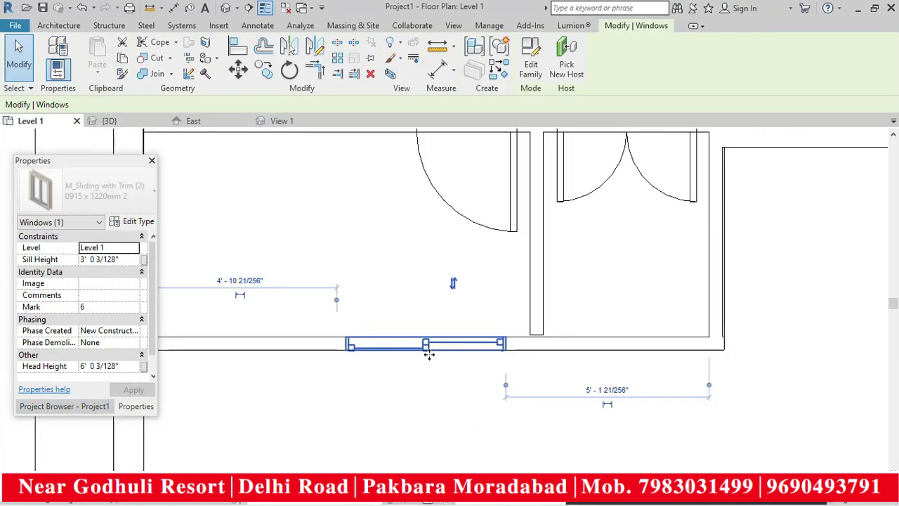
{"action": "left_click", "coordinate": [427, 377]}
{"action": "scroll", "coordinate": [428, 377], "scroll_direction": "down", "scroll_amount": 2}
{"action": "scroll", "coordinate": [596, 368], "scroll_direction": "up", "scroll_amount": 1}
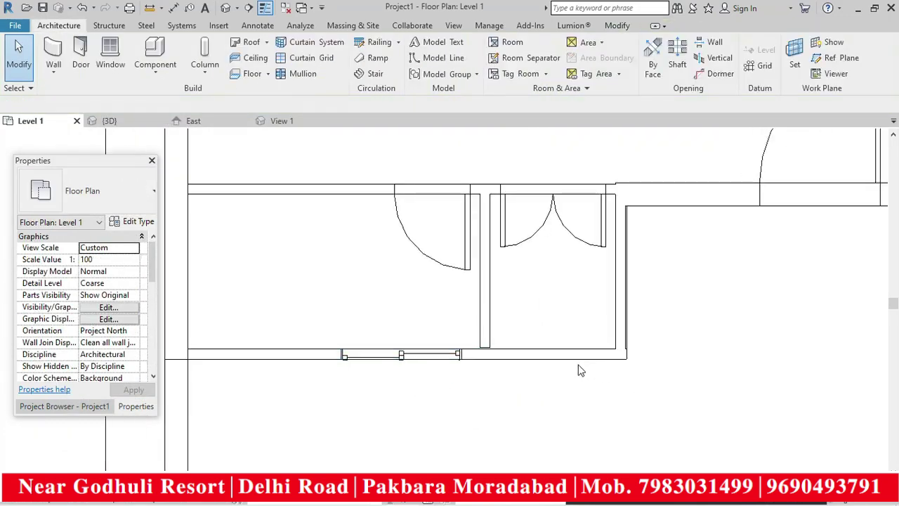
- Place a second 0915 x 1220mm sliding window in the lower wall of the small room with the double door
{"action": "left_click", "coordinate": [110, 58]}
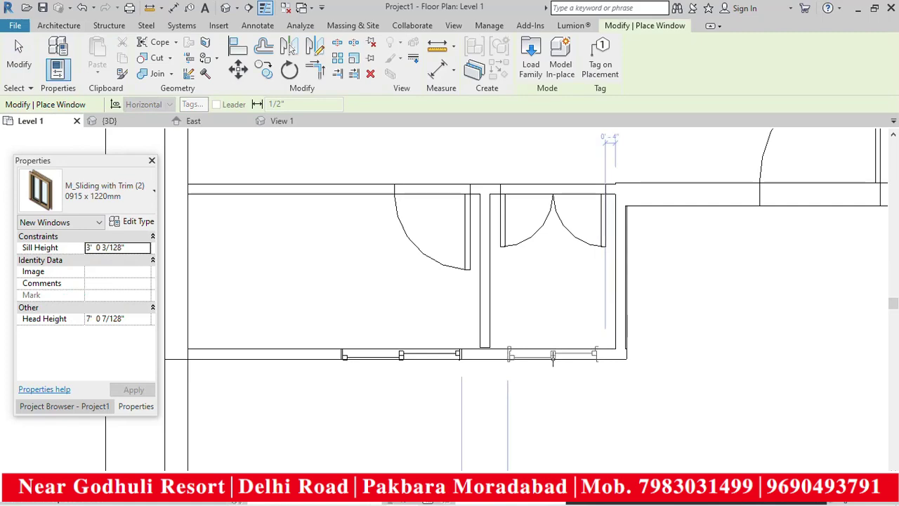
{"action": "left_click", "coordinate": [553, 356]}
{"action": "key", "text": "Escape"}
{"action": "key", "text": "Escape"}
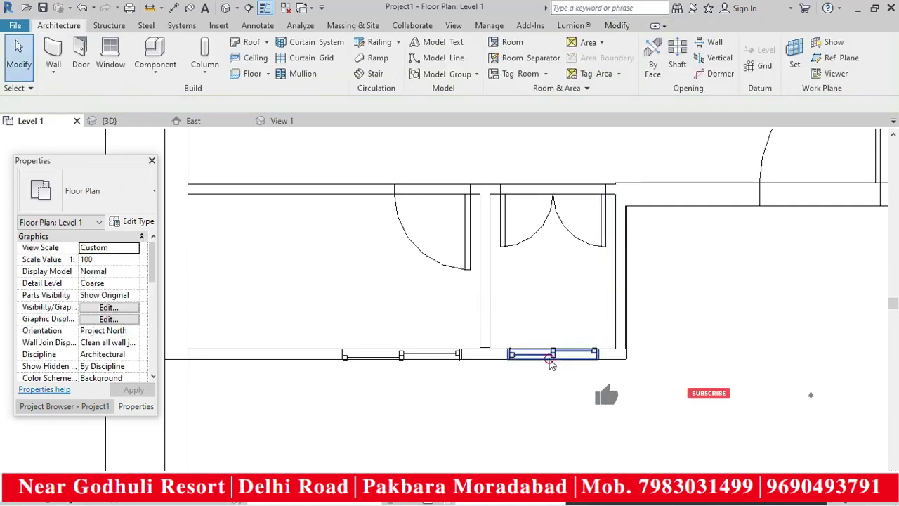
- Duplicate the type of the small room's sliding window as 0915 x 1220mm 3
{"action": "left_click", "coordinate": [552, 353]}
{"action": "left_click", "coordinate": [133, 221]}
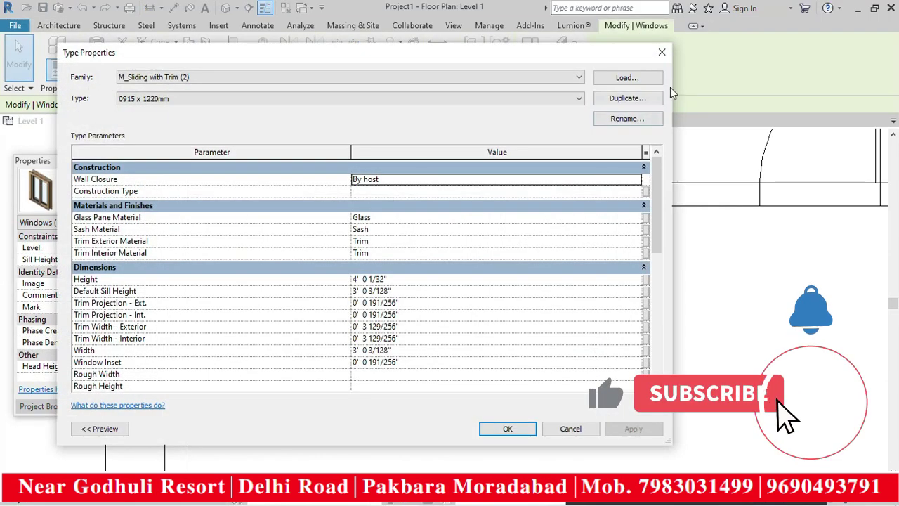
{"action": "left_click", "coordinate": [647, 100]}
{"action": "key", "text": "End"}
{"action": "key", "text": "BackSpace"}
{"action": "type", "text": "3"}
{"action": "left_click", "coordinate": [397, 239]}
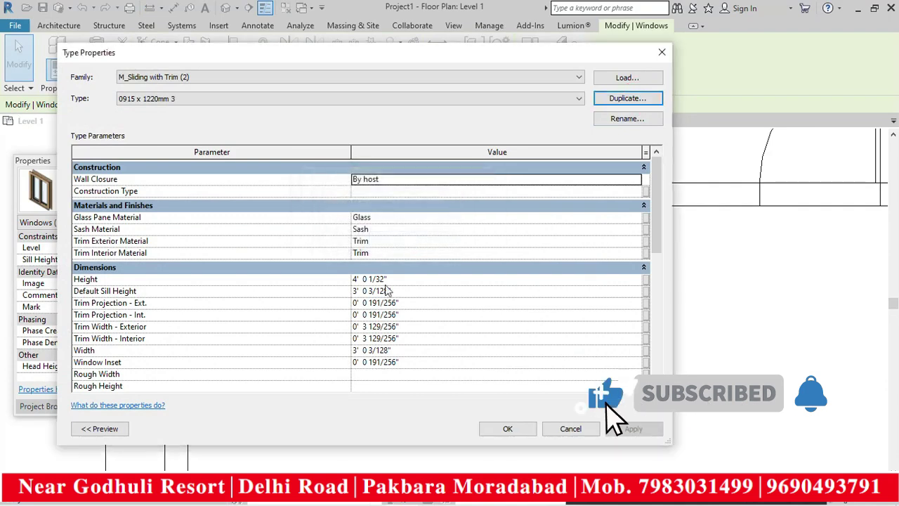
- Set the 0915 x 1220mm 3 window type's height to 3' 0" and width to 2' 0"
{"action": "left_click", "coordinate": [397, 279]}
{"action": "type", "text": "3'"}
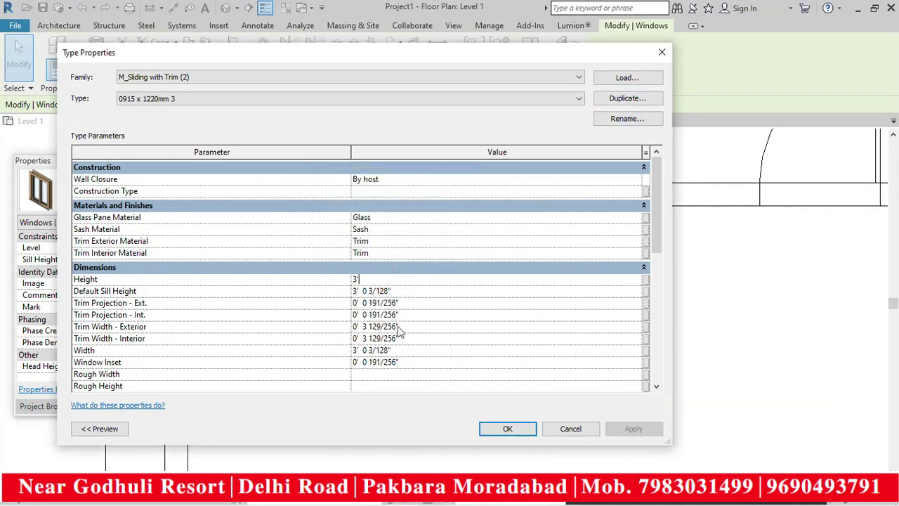
{"action": "left_click", "coordinate": [401, 350]}
{"action": "type", "text": "2"}
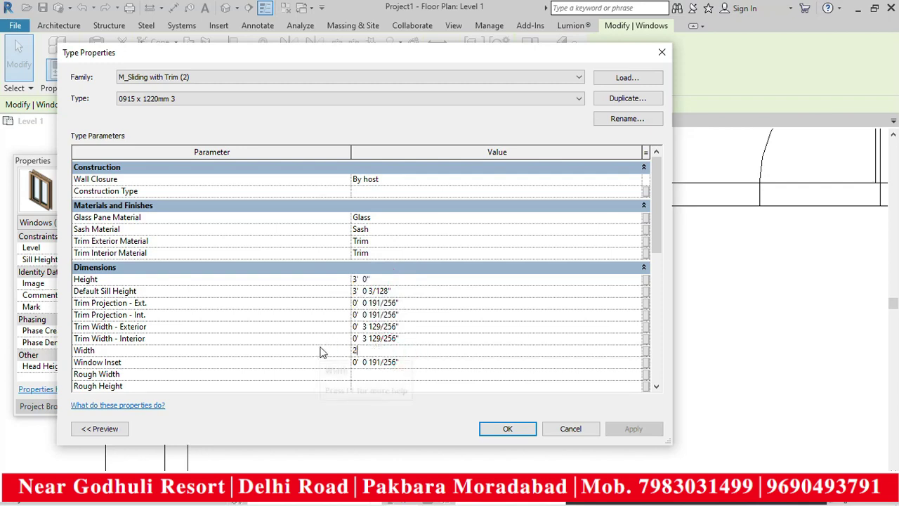
{"action": "type", "text": "'"}
{"action": "left_click", "coordinate": [505, 427]}
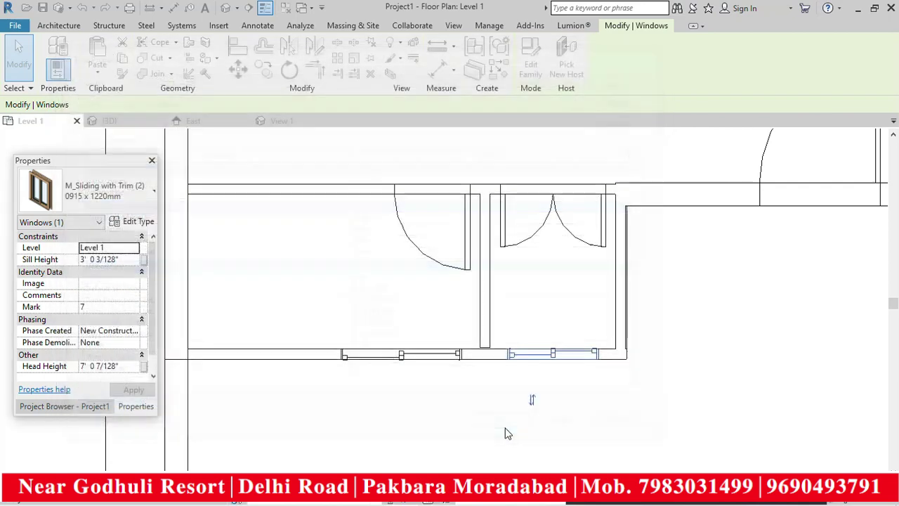
{"action": "left_click", "coordinate": [479, 410]}
{"action": "scroll", "coordinate": [570, 380], "scroll_direction": "up", "scroll_amount": 3}
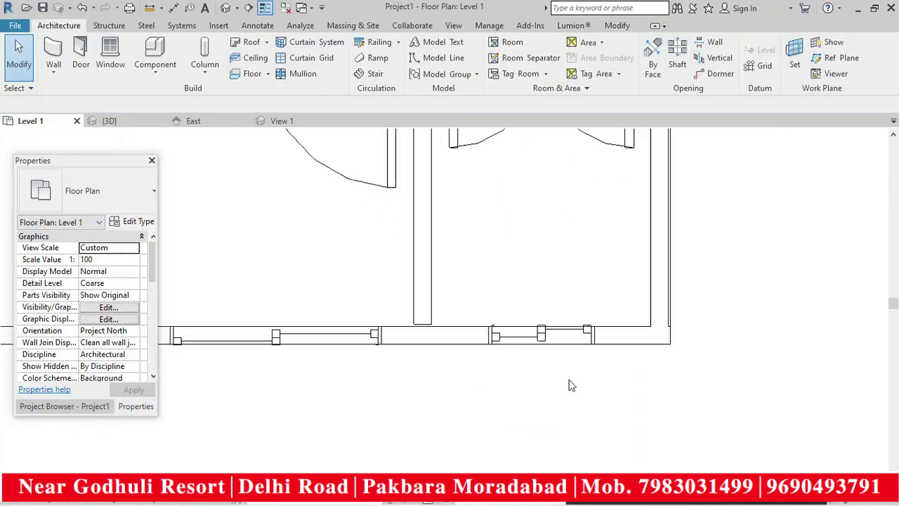
{"action": "left_click", "coordinate": [537, 330]}
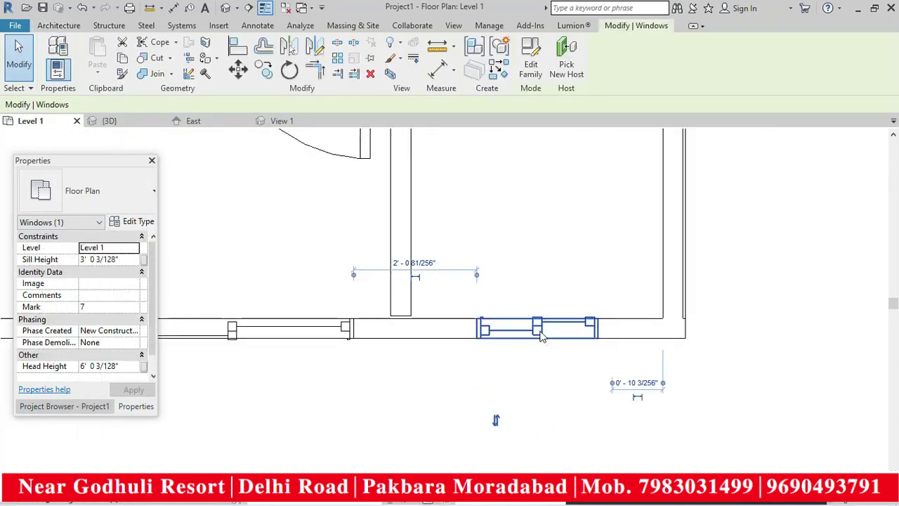
{"action": "left_click", "coordinate": [523, 356]}
{"action": "scroll", "coordinate": [534, 358], "scroll_direction": "down", "scroll_amount": 3}
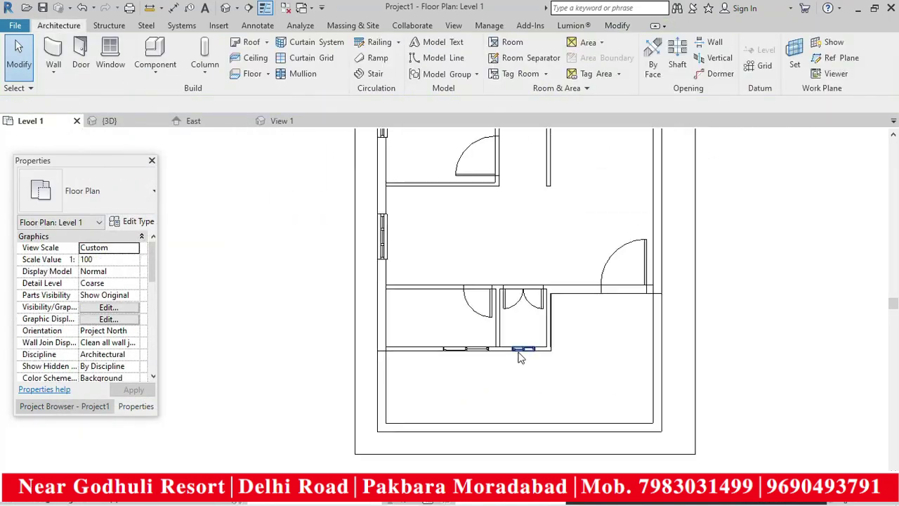
{"action": "scroll", "coordinate": [572, 359], "scroll_direction": "down", "scroll_amount": 4}
{"action": "scroll", "coordinate": [526, 357], "scroll_direction": "down", "scroll_amount": 3}
{"action": "scroll", "coordinate": [635, 298], "scroll_direction": "up", "scroll_amount": 2}
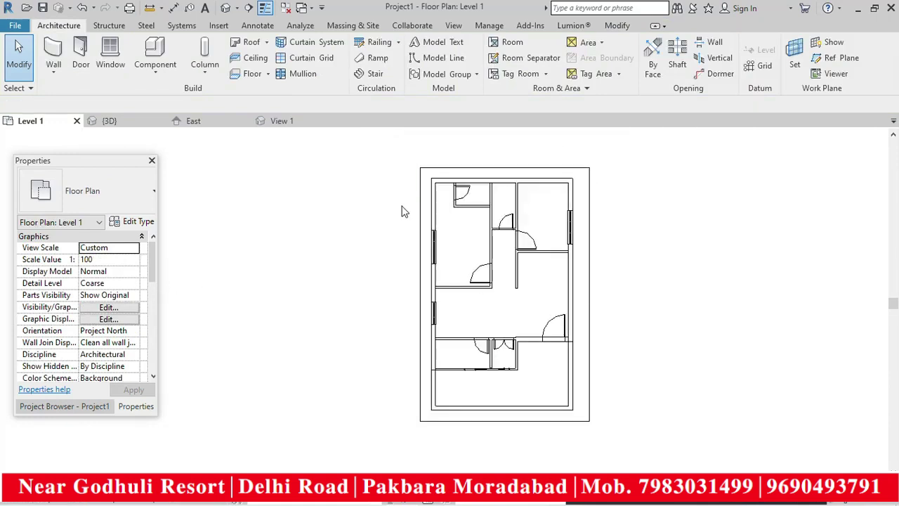
- Open the 3D view and examine the two sliding windows in the building's front wall
{"action": "left_click", "coordinate": [225, 7]}
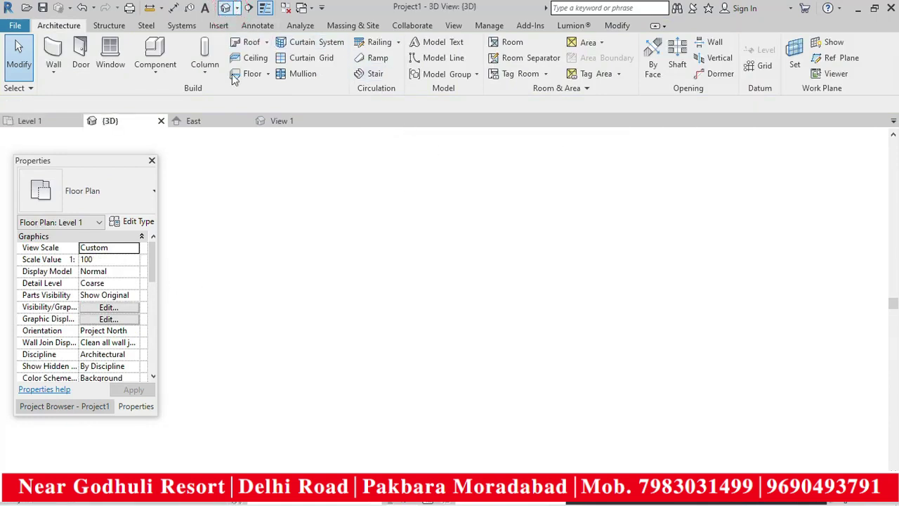
{"action": "scroll", "coordinate": [584, 327], "scroll_direction": "down", "scroll_amount": 1}
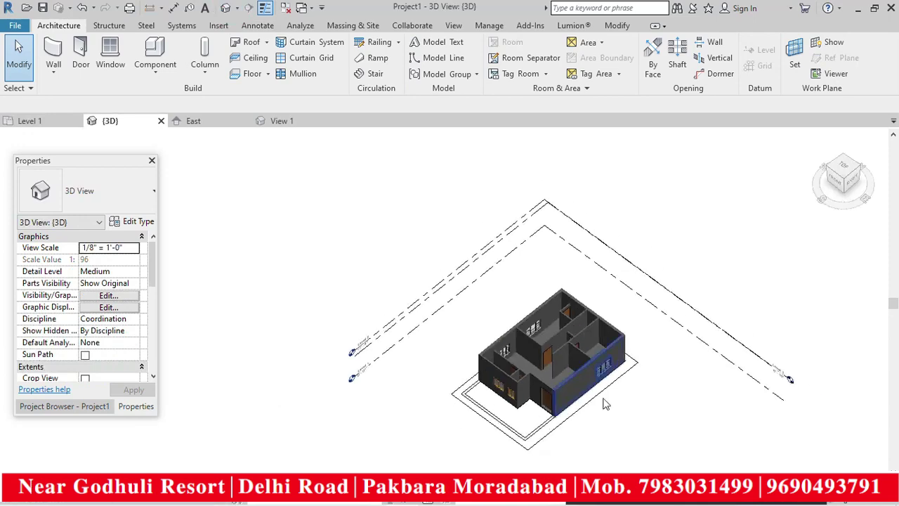
{"action": "middle_click_drag", "start_coordinate": [601, 403], "coordinate": [626, 418], "text": "shift"}
{"action": "scroll", "coordinate": [626, 419], "scroll_direction": "up", "scroll_amount": 8}
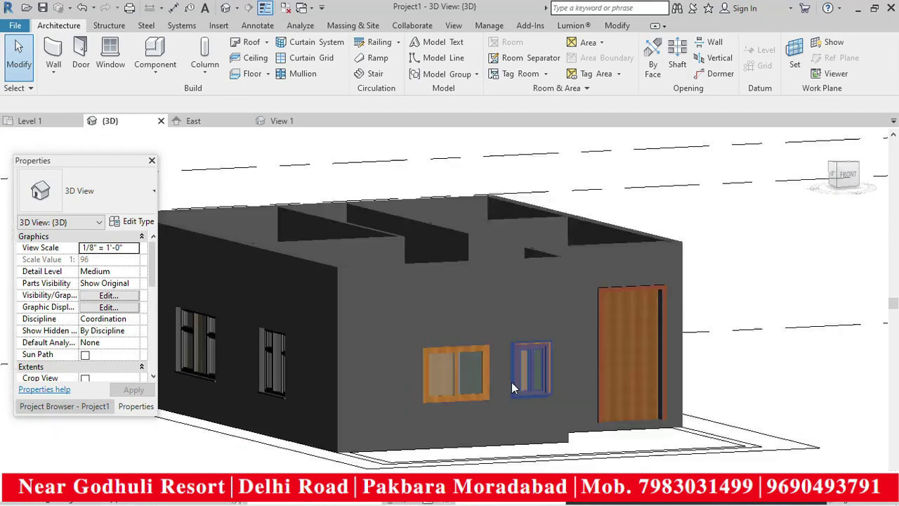
- Examine the house from several sides in the 3D view, including the side windows, the front wall and the interior rooms
{"action": "middle_click_drag", "start_coordinate": [705, 391], "coordinate": [510, 391], "text": "shift"}
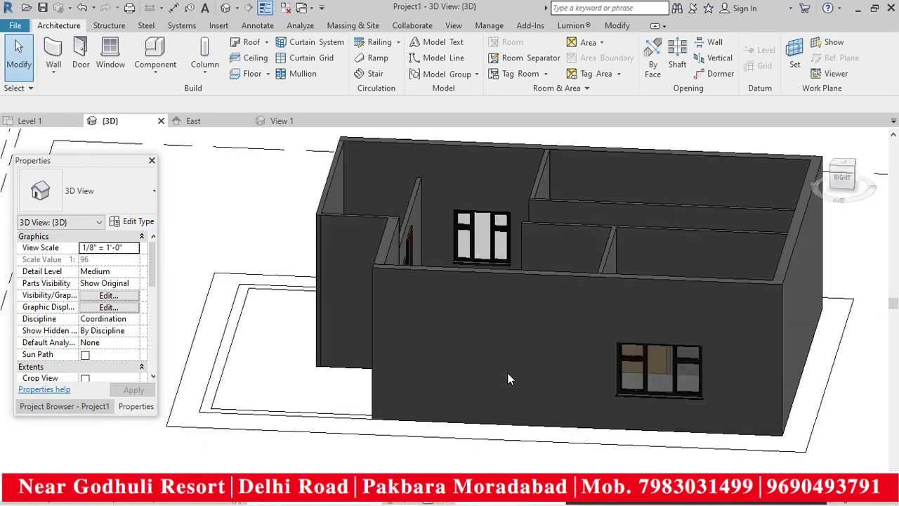
{"action": "scroll", "coordinate": [605, 344], "scroll_direction": "down", "scroll_amount": 4}
{"action": "middle_click_drag", "start_coordinate": [606, 344], "coordinate": [516, 393], "text": "shift"}
{"action": "scroll", "coordinate": [467, 378], "scroll_direction": "down", "scroll_amount": 3}
{"action": "scroll", "coordinate": [454, 320], "scroll_direction": "up", "scroll_amount": 4}
{"action": "scroll", "coordinate": [452, 336], "scroll_direction": "down", "scroll_amount": 4}
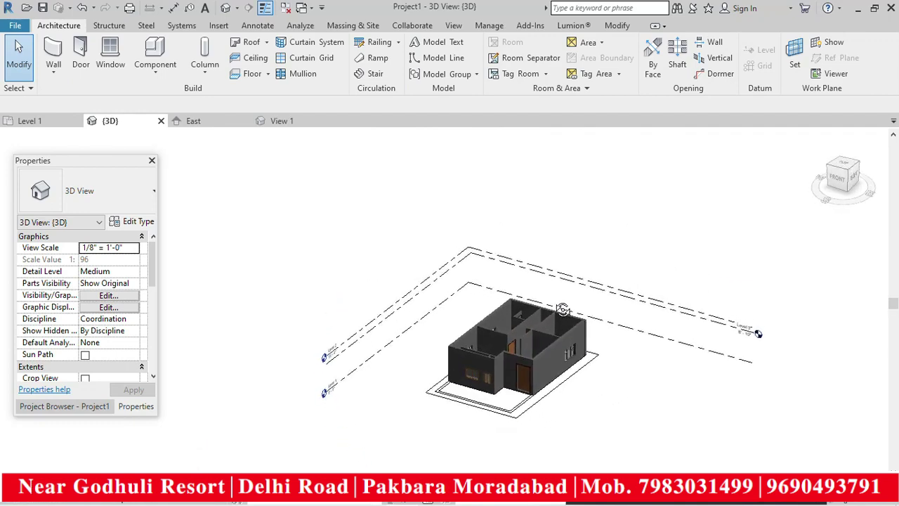
{"action": "scroll", "coordinate": [513, 402], "scroll_direction": "up", "scroll_amount": 5}
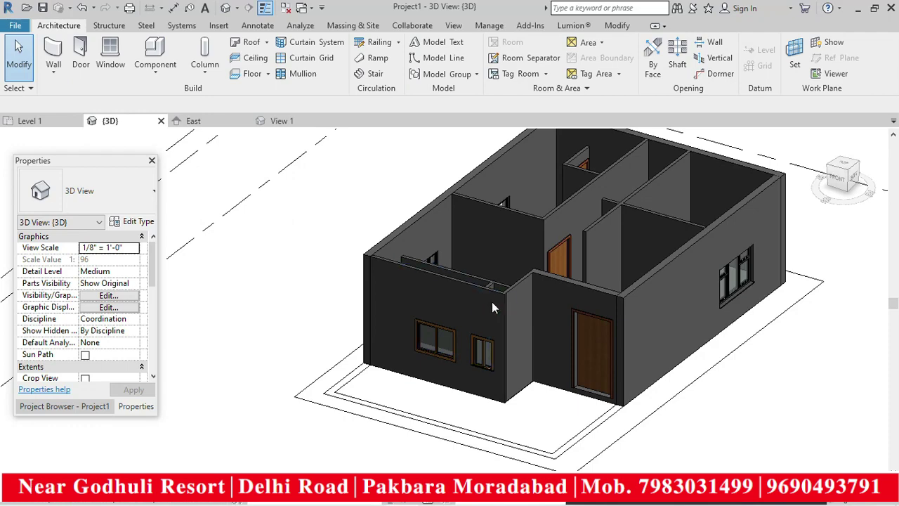
{"action": "scroll", "coordinate": [491, 301], "scroll_direction": "down", "scroll_amount": 5}
{"action": "scroll", "coordinate": [567, 305], "scroll_direction": "down", "scroll_amount": 1}
{"action": "scroll", "coordinate": [542, 377], "scroll_direction": "up", "scroll_amount": 5}
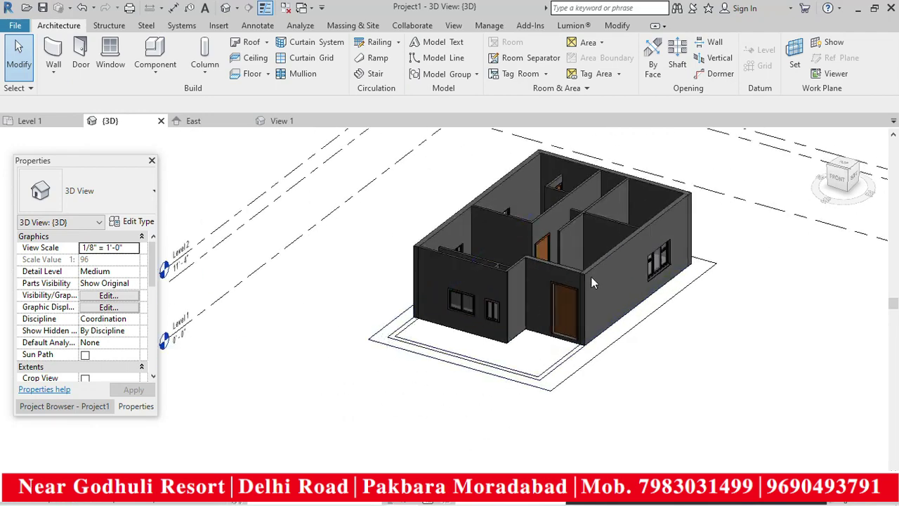
{"action": "scroll", "coordinate": [591, 277], "scroll_direction": "up", "scroll_amount": 2}
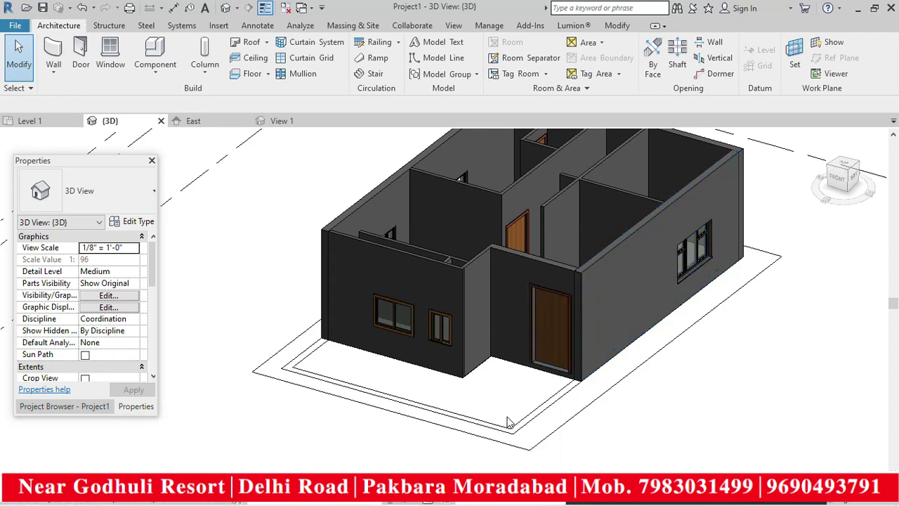
{"action": "scroll", "coordinate": [509, 422], "scroll_direction": "down", "scroll_amount": 2}
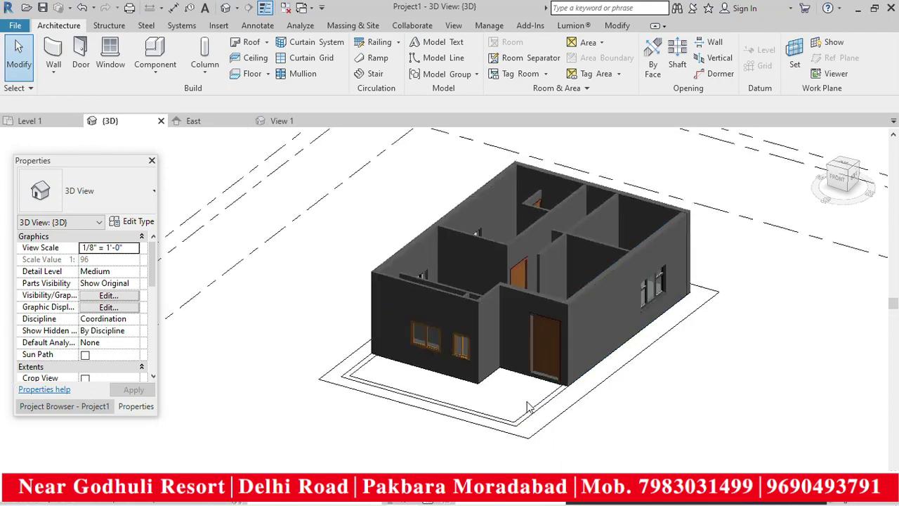
- Open the Level 1 floor plan and start a new in-place model in the Generic Models category
{"action": "left_click", "coordinate": [85, 406]}
{"action": "double_click", "coordinate": [71, 208]}
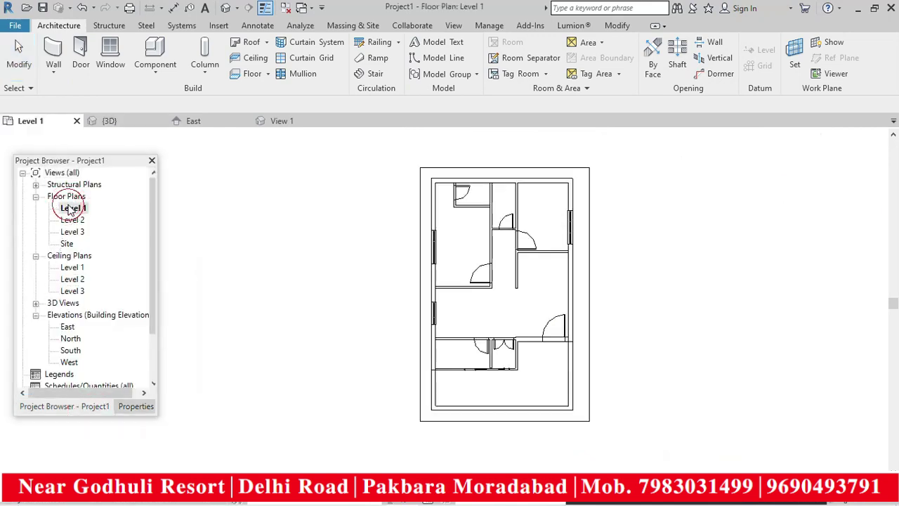
{"action": "scroll", "coordinate": [502, 395], "scroll_direction": "up", "scroll_amount": 2}
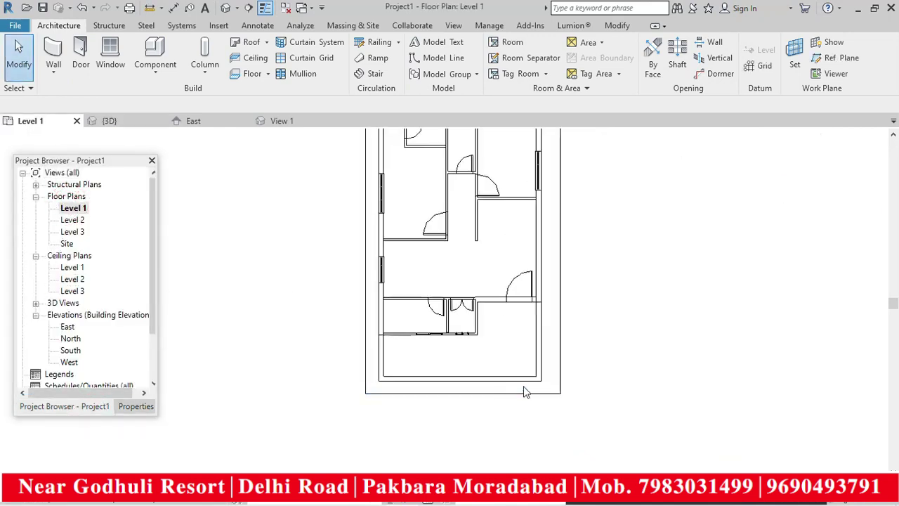
{"action": "left_click", "coordinate": [155, 74]}
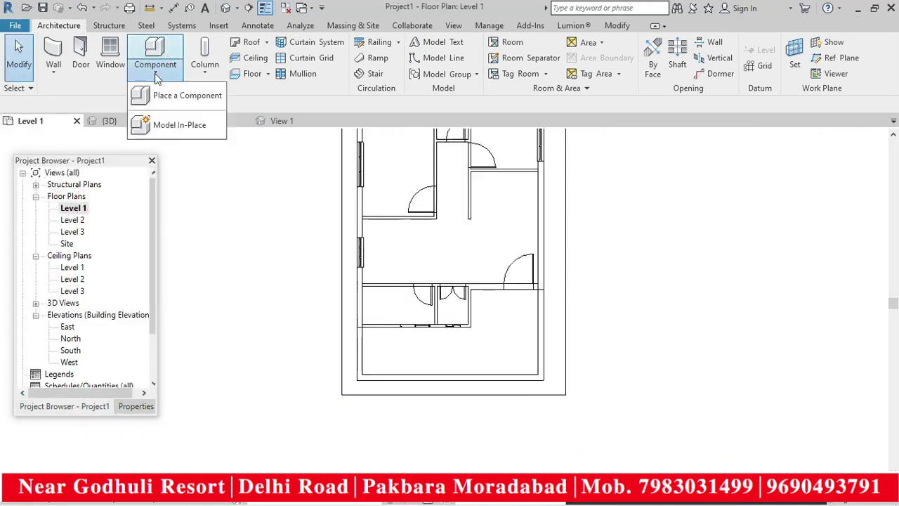
{"action": "left_click", "coordinate": [176, 132]}
{"action": "left_click", "coordinate": [348, 208]}
{"action": "key", "text": "g"}
{"action": "left_click", "coordinate": [395, 384]}
{"action": "left_click", "coordinate": [397, 240]}
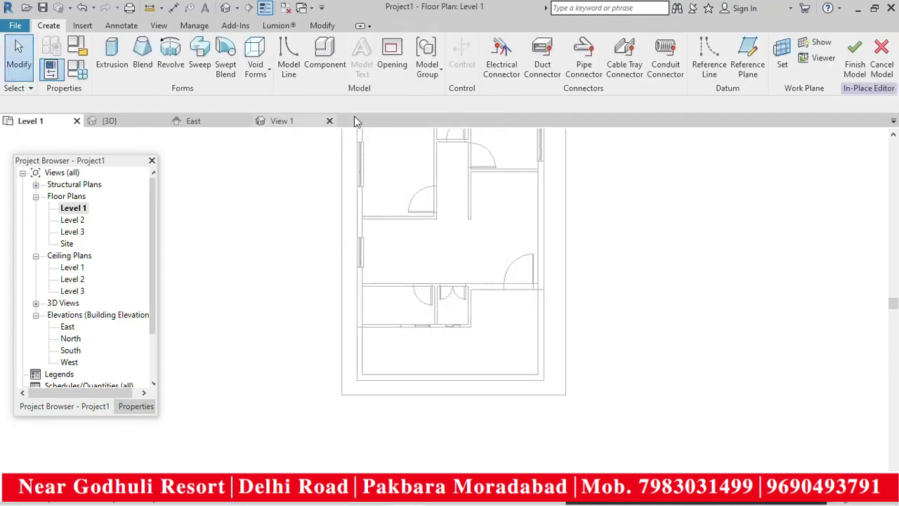
- Set the in-place model's work plane by picking the plane outlined along the inner wall lines of the lower-left rooms
{"action": "left_click", "coordinate": [781, 55]}
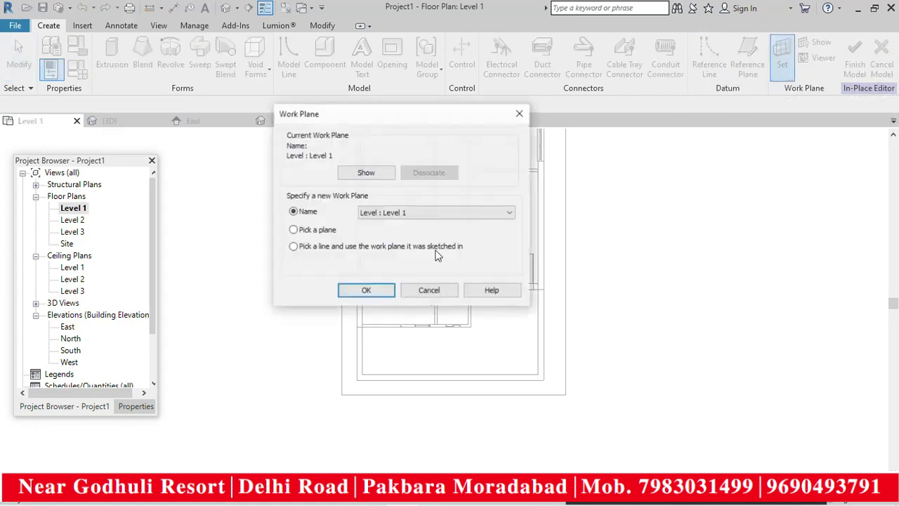
{"action": "left_click", "coordinate": [323, 229]}
{"action": "left_click", "coordinate": [365, 290]}
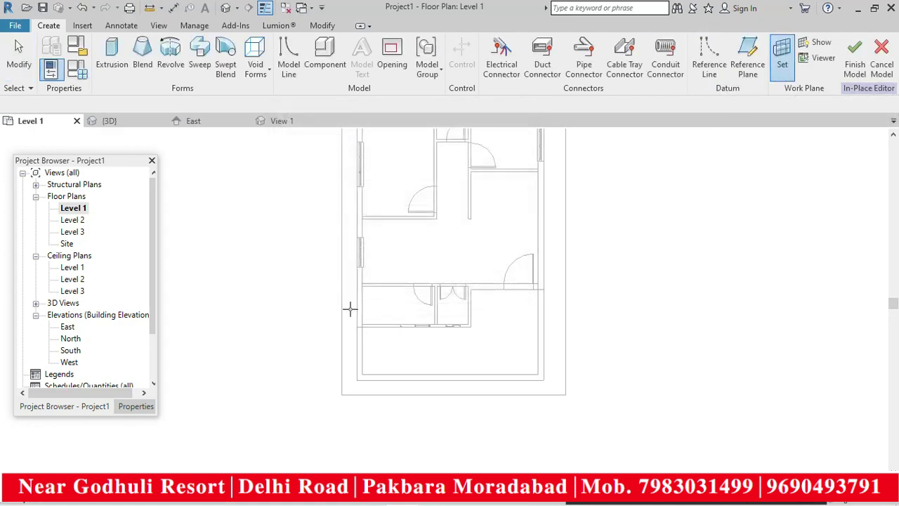
{"action": "scroll", "coordinate": [362, 331], "scroll_direction": "up", "scroll_amount": 2}
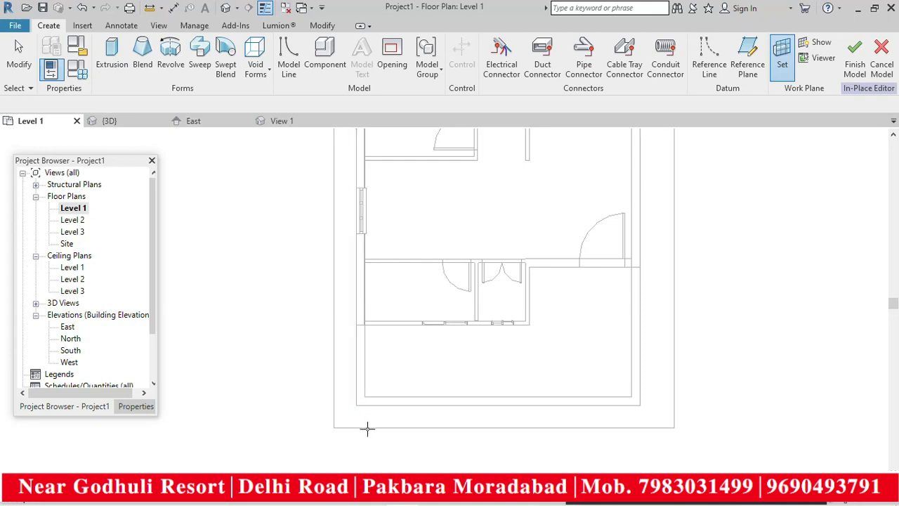
{"action": "scroll", "coordinate": [438, 296], "scroll_direction": "up", "scroll_amount": 5}
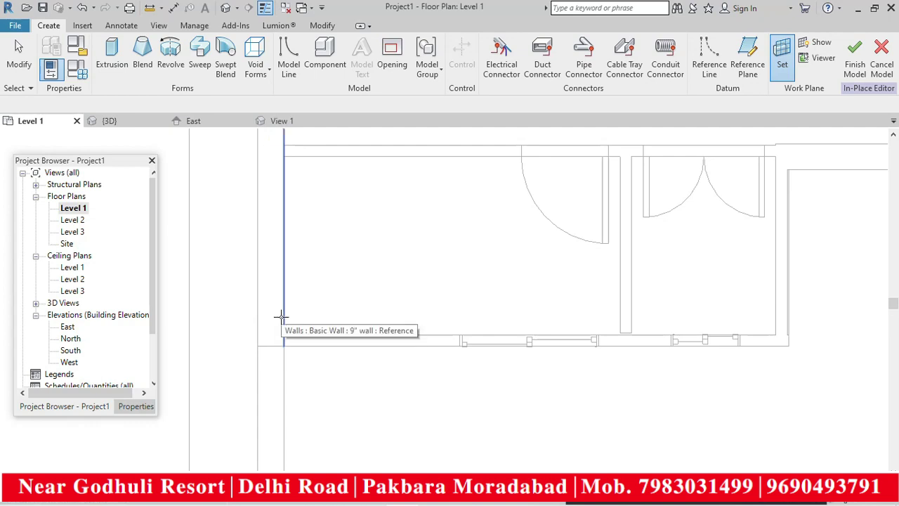
{"action": "key", "text": "Tab"}
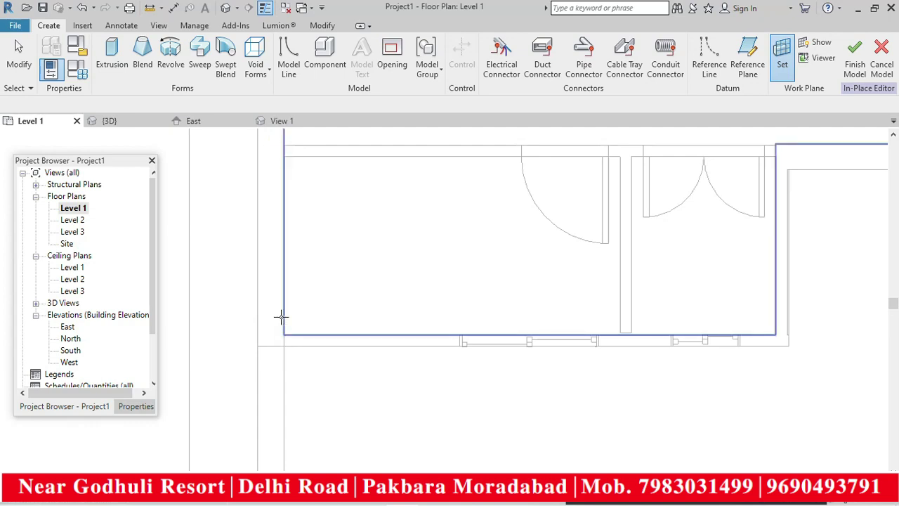
{"action": "left_click", "coordinate": [280, 318]}
{"action": "scroll", "coordinate": [381, 315], "scroll_direction": "down", "scroll_amount": 5}
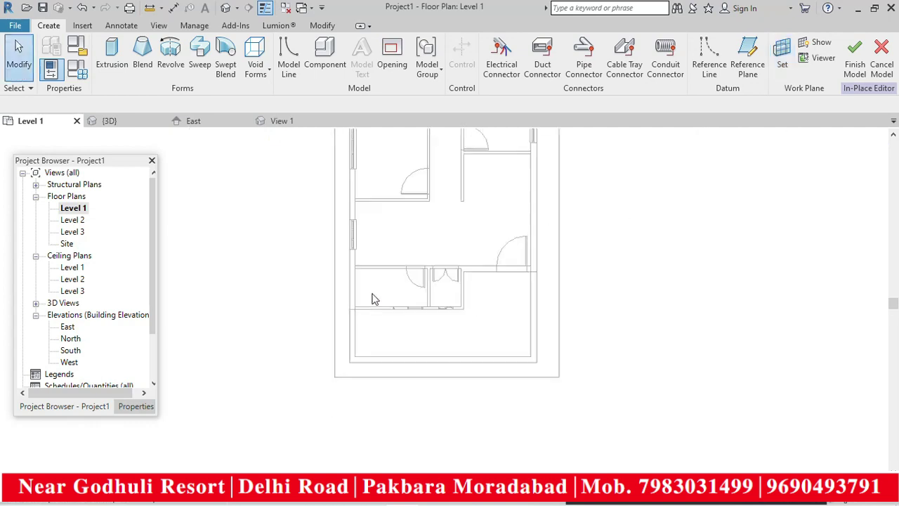
{"action": "scroll", "coordinate": [492, 343], "scroll_direction": "up", "scroll_amount": 2}
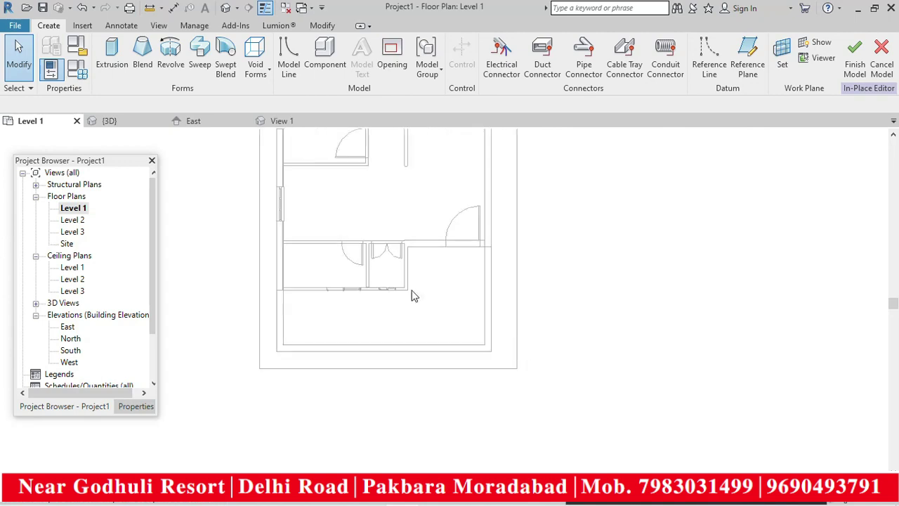
- Start an extrusion and sketch a 9" square at the lower-right corner of the front boundary strip
{"action": "left_click", "coordinate": [114, 59]}
{"action": "left_click", "coordinate": [480, 44]}
{"action": "scroll", "coordinate": [500, 325], "scroll_direction": "up", "scroll_amount": 5}
{"action": "left_click", "coordinate": [489, 330]}
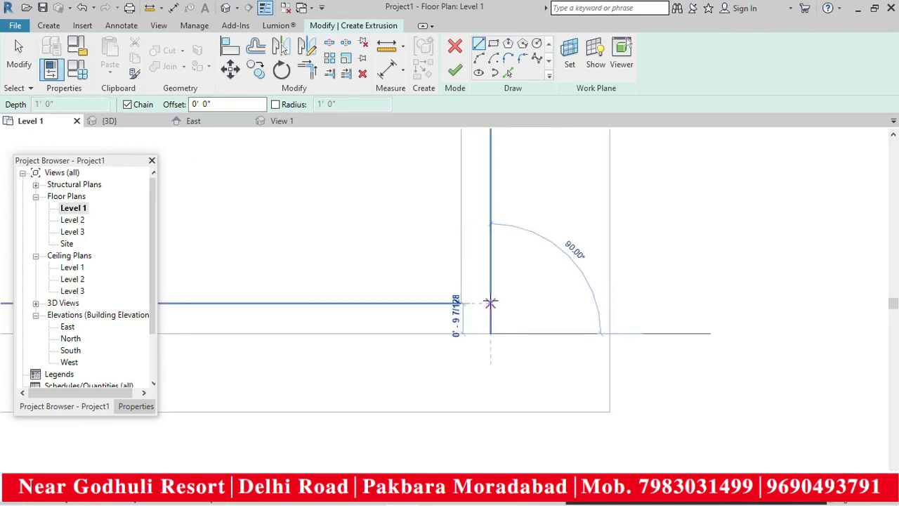
{"action": "type", "text": "9'"}
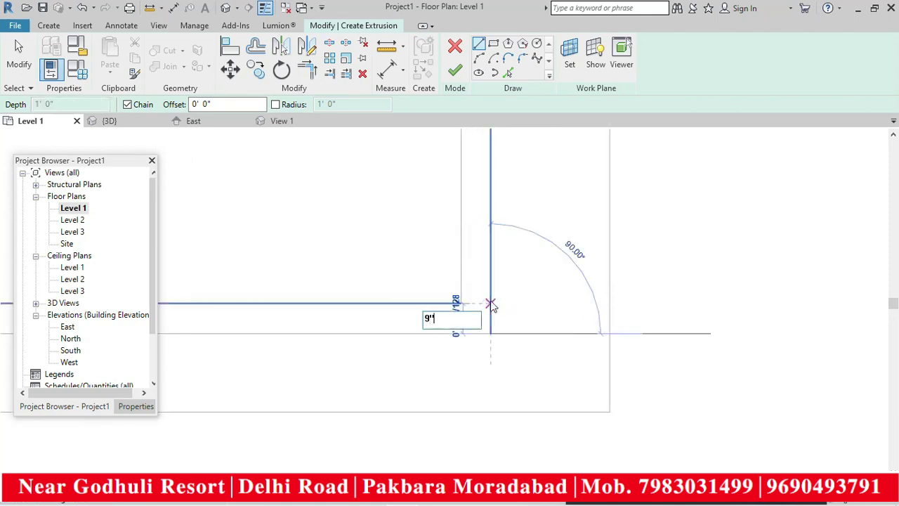
{"action": "key", "text": "Return"}
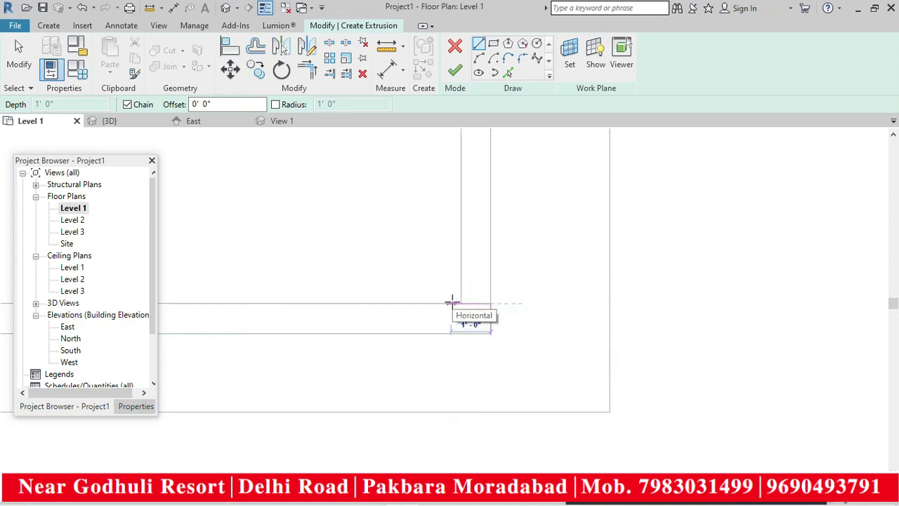
{"action": "type", "text": "9\""}
{"action": "key", "text": "Return"}
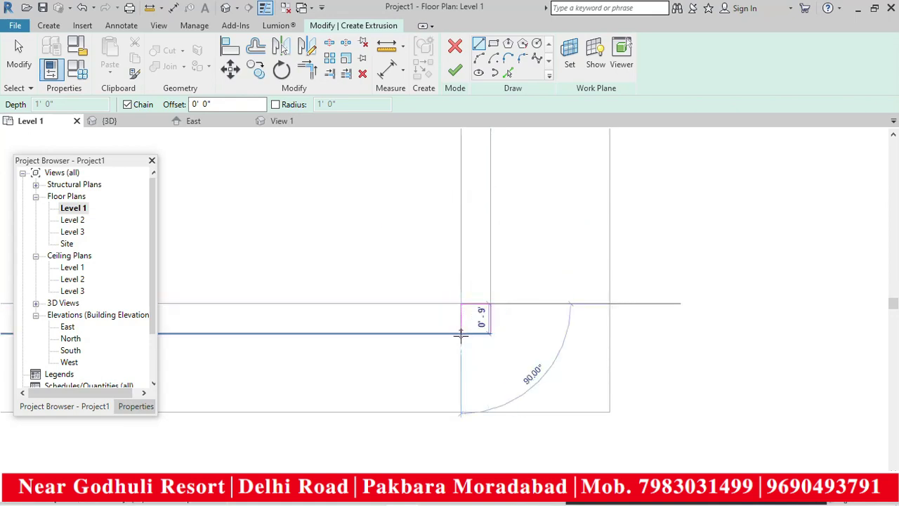
{"action": "key", "text": "Escape"}
- Sketch a second 9" square at the lower-left corner of the front boundary strip
{"action": "scroll", "coordinate": [618, 322], "scroll_direction": "down", "scroll_amount": 2}
{"action": "scroll", "coordinate": [666, 321], "scroll_direction": "down", "scroll_amount": 2}
{"action": "scroll", "coordinate": [351, 326], "scroll_direction": "up", "scroll_amount": 5}
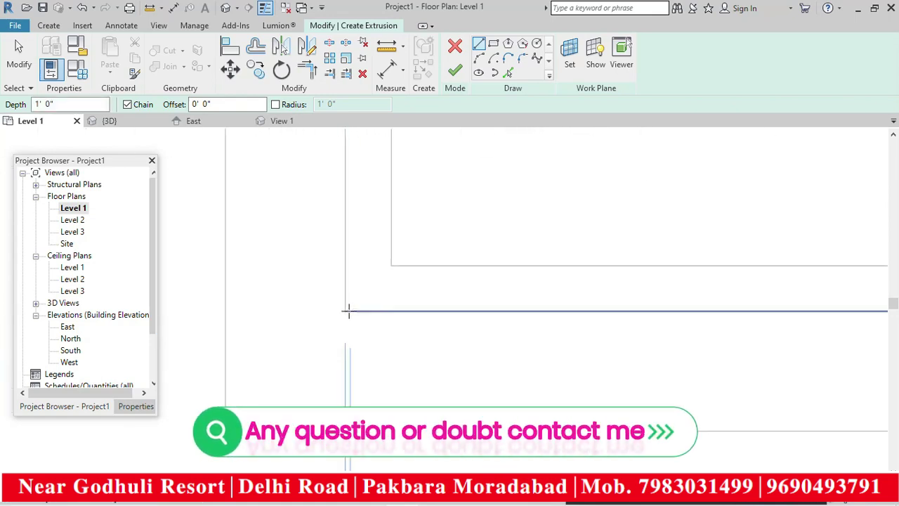
{"action": "left_click", "coordinate": [344, 310]}
{"action": "type", "text": "9"}
{"action": "key", "text": "Return"}
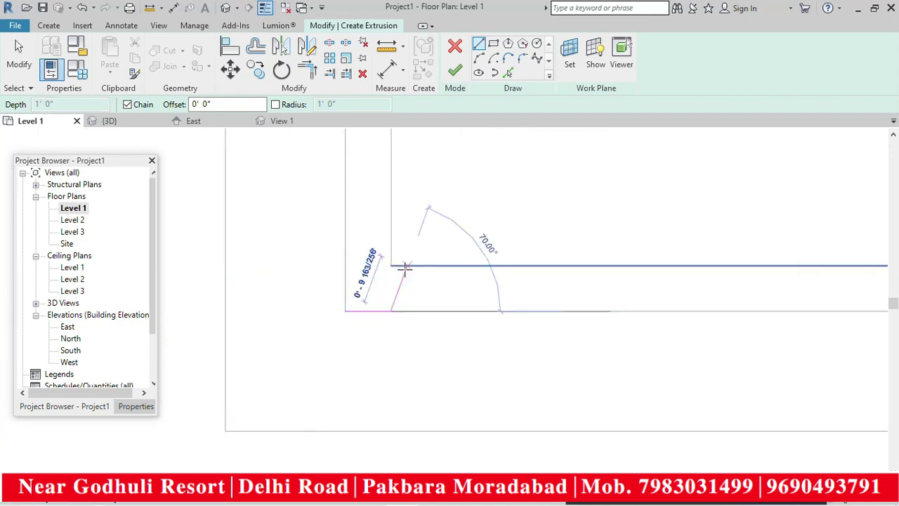
{"action": "type", "text": "9"}
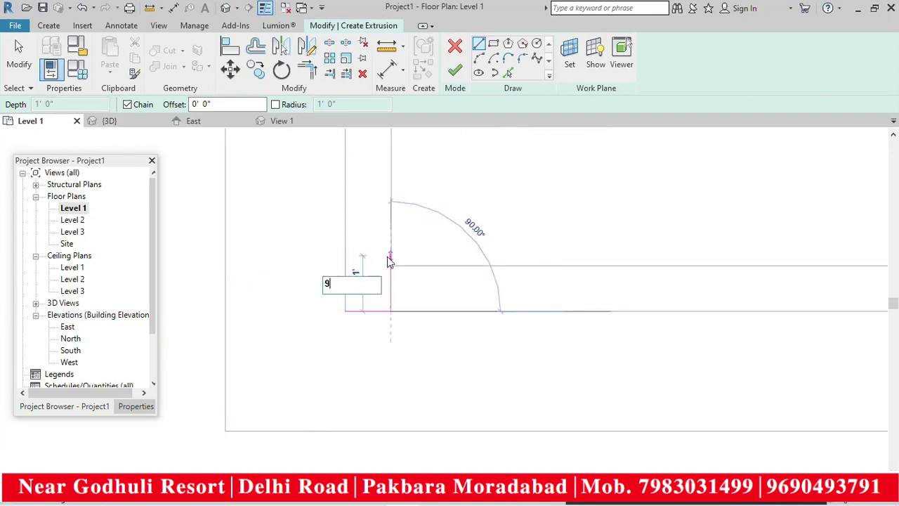
{"action": "type", "text": "\""}
{"action": "key", "text": "Return"}
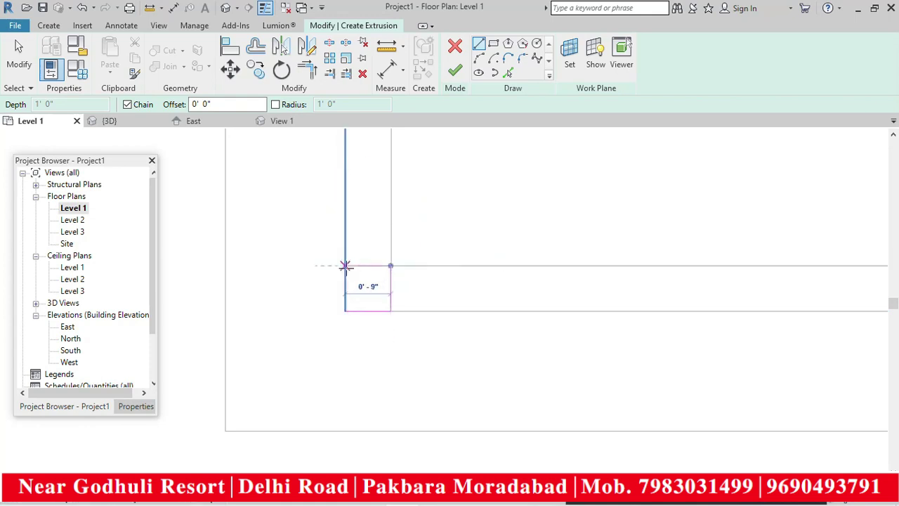
{"action": "type", "text": "9"}
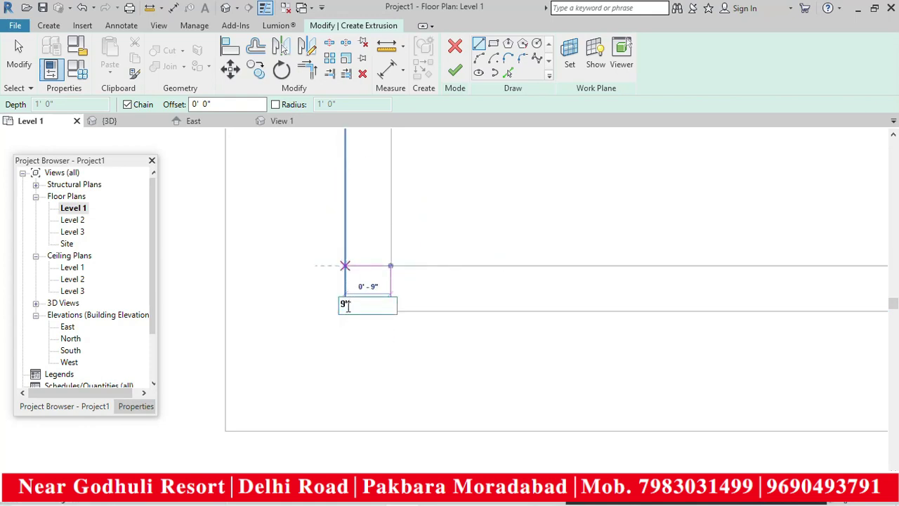
{"action": "key", "text": "Return"}
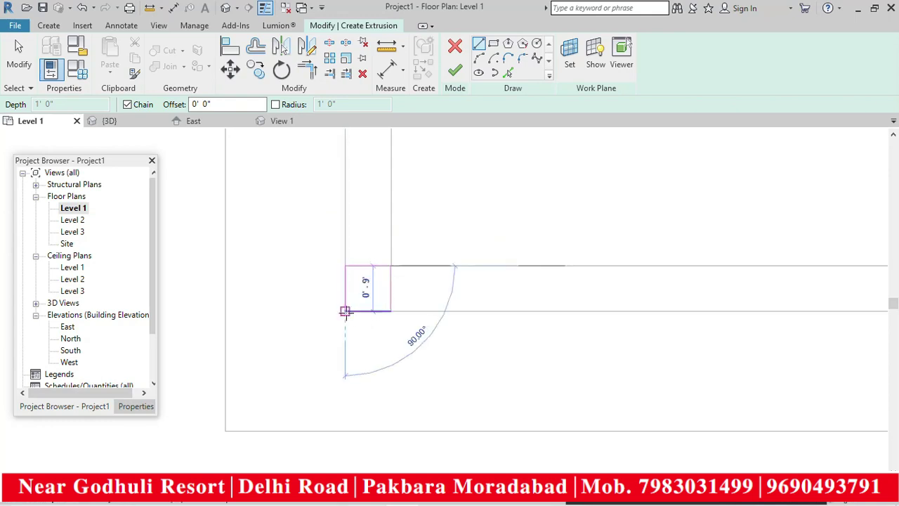
{"action": "left_click", "coordinate": [345, 311]}
{"action": "scroll", "coordinate": [398, 323], "scroll_direction": "down", "scroll_amount": 2}
{"action": "key", "text": "Escape"}
- Finish the two squares as an extrusion with a 1' 0" depth and complete the in-place model
{"action": "scroll", "coordinate": [393, 343], "scroll_direction": "down", "scroll_amount": 4}
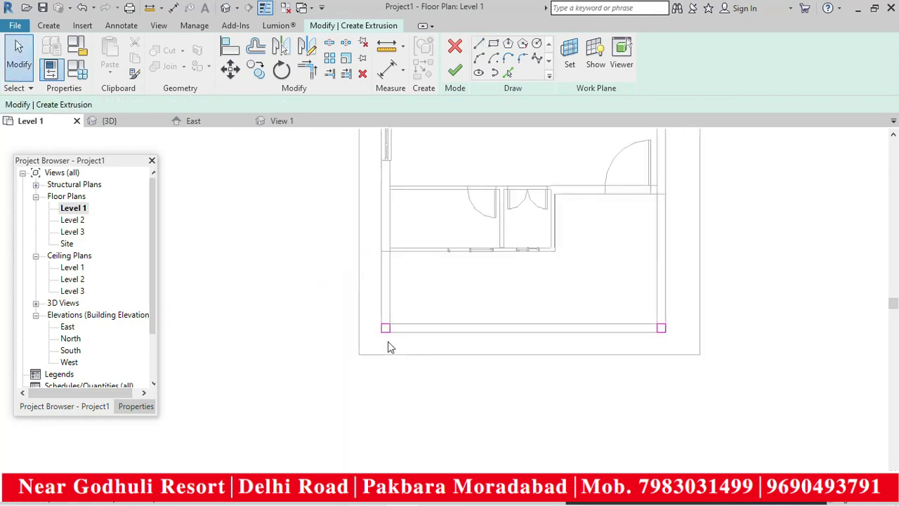
{"action": "left_click", "coordinate": [455, 79]}
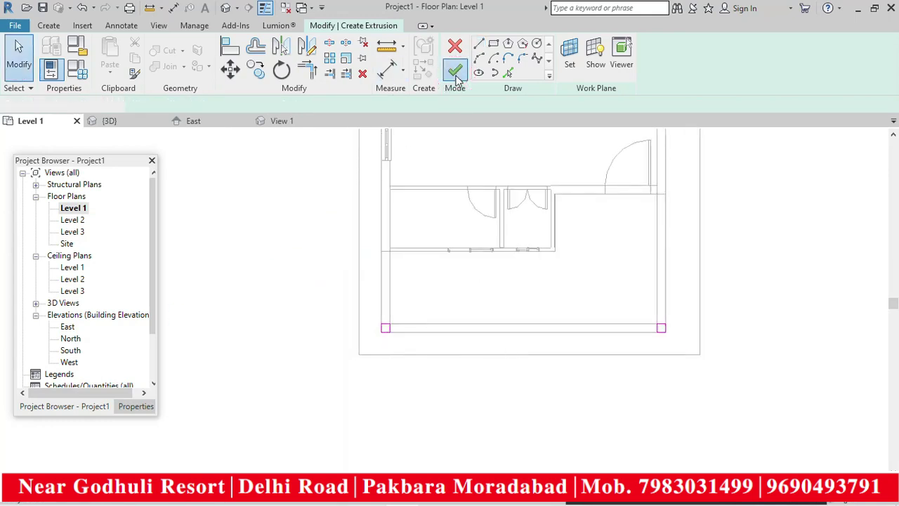
{"action": "left_click", "coordinate": [502, 387]}
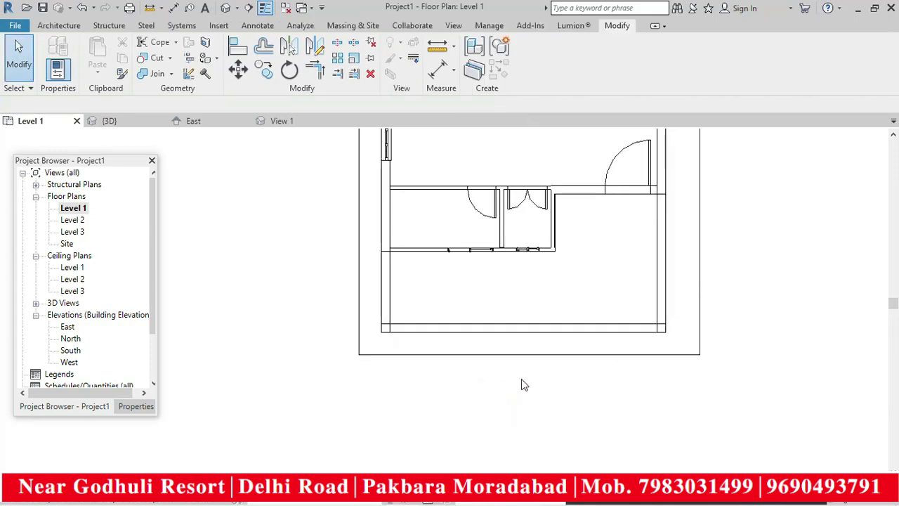
- In the front-facing 3D view, stretch the top of the in-place corner posts up to the Level 2 line
{"action": "scroll", "coordinate": [524, 392], "scroll_direction": "down", "scroll_amount": 3}
{"action": "left_click", "coordinate": [230, 8]}
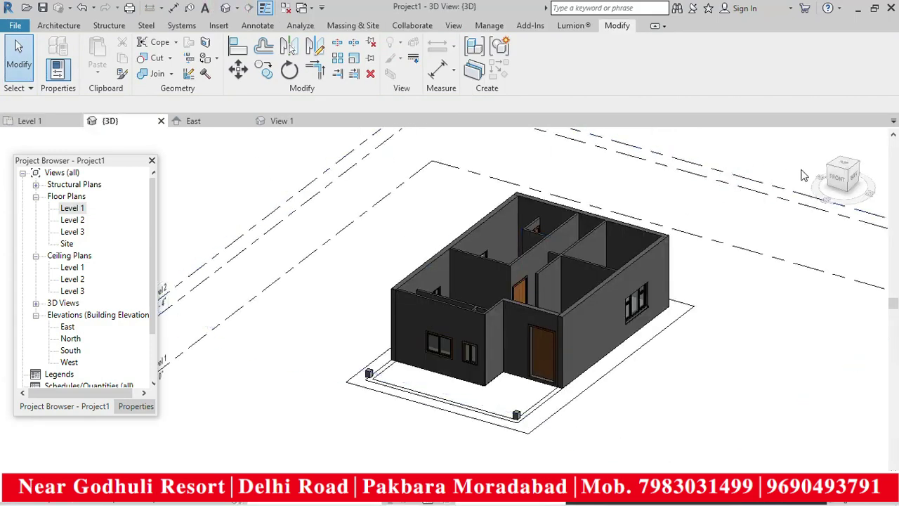
{"action": "scroll", "coordinate": [491, 403], "scroll_direction": "up", "scroll_amount": 5}
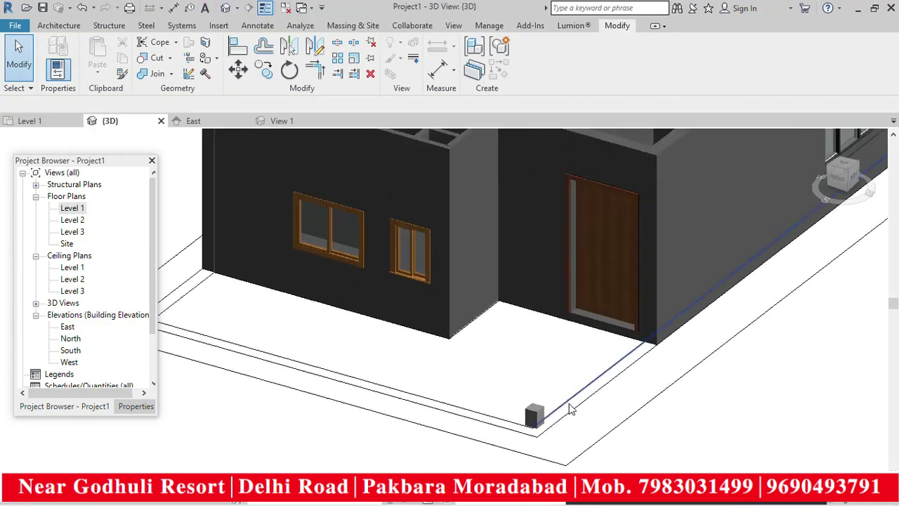
{"action": "scroll", "coordinate": [565, 414], "scroll_direction": "down", "scroll_amount": 3}
{"action": "left_click", "coordinate": [836, 180]}
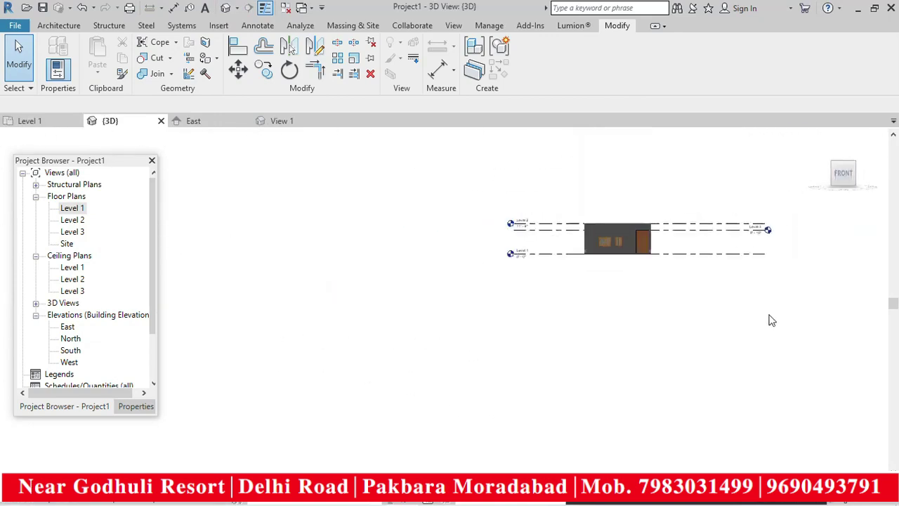
{"action": "scroll", "coordinate": [468, 327], "scroll_direction": "up", "scroll_amount": 3}
{"action": "scroll", "coordinate": [492, 328], "scroll_direction": "up", "scroll_amount": 2}
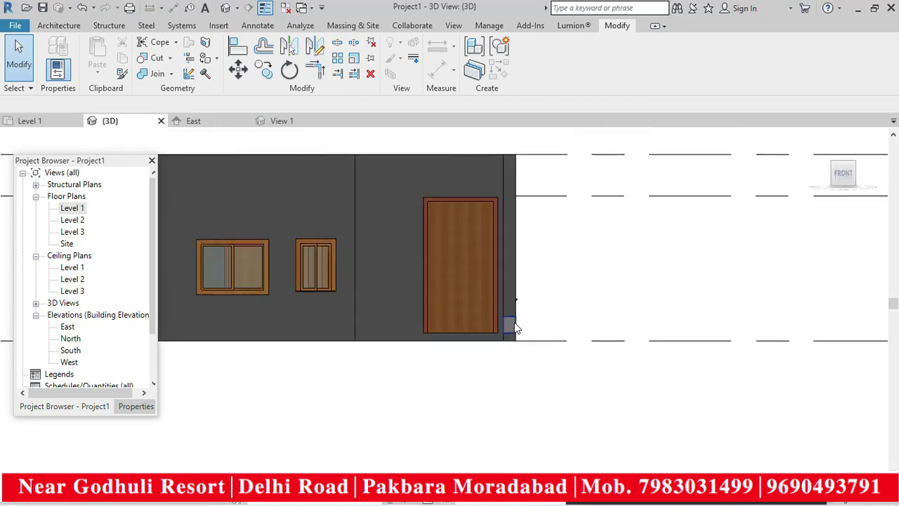
{"action": "left_click", "coordinate": [511, 324]}
{"action": "scroll", "coordinate": [579, 321], "scroll_direction": "down", "scroll_amount": 3}
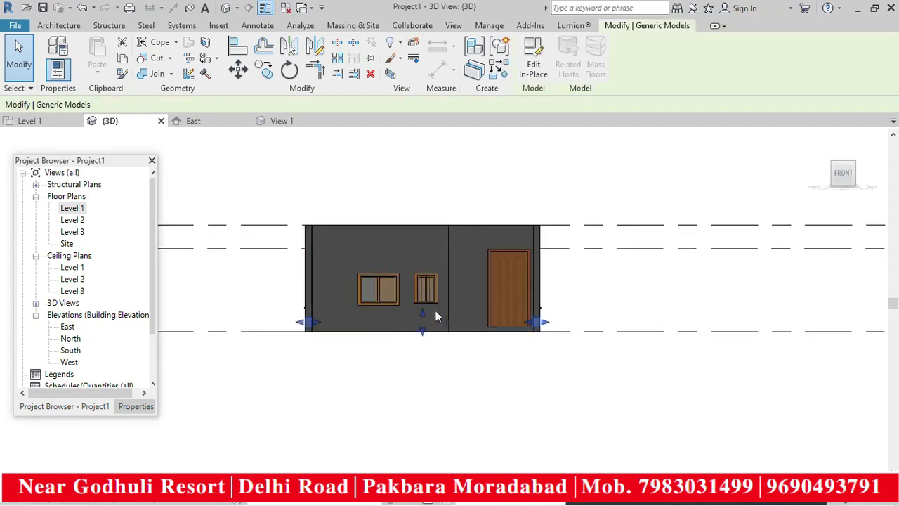
{"action": "left_click", "coordinate": [422, 226]}
- Stretch the bottom of the corner posts down to the Level 1 line and deselect them
{"action": "scroll", "coordinate": [421, 298], "scroll_direction": "up", "scroll_amount": 5}
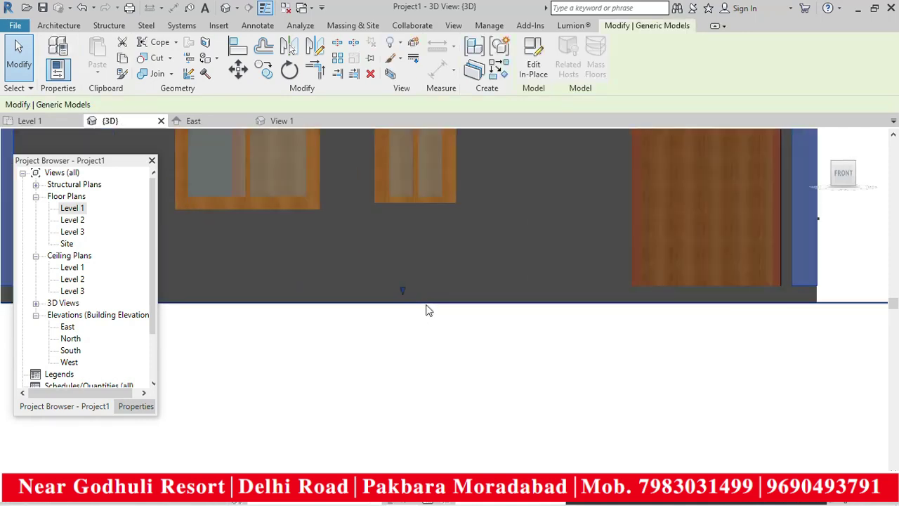
{"action": "left_click", "coordinate": [403, 292]}
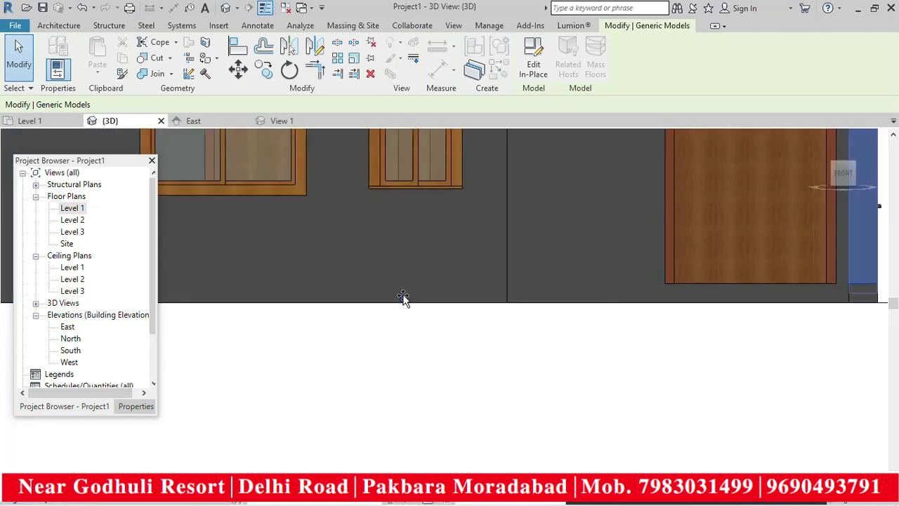
{"action": "scroll", "coordinate": [445, 370], "scroll_direction": "down", "scroll_amount": 5}
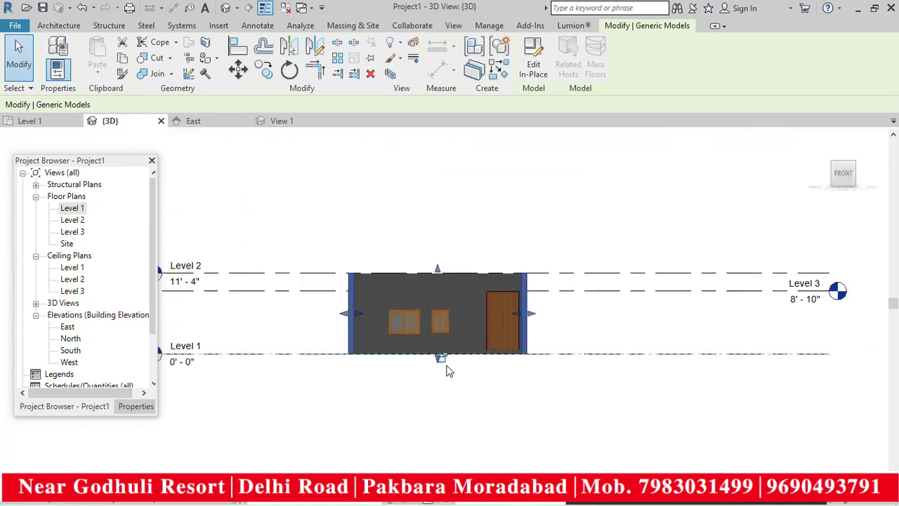
{"action": "left_click", "coordinate": [517, 377]}
- Examine the full-height corner posts and the front windows of the house in 3D from an angled view
{"action": "scroll", "coordinate": [518, 377], "scroll_direction": "down", "scroll_amount": 3}
{"action": "middle_click_drag", "start_coordinate": [611, 246], "coordinate": [563, 395], "text": "shift"}
{"action": "scroll", "coordinate": [564, 395], "scroll_direction": "up", "scroll_amount": 5}
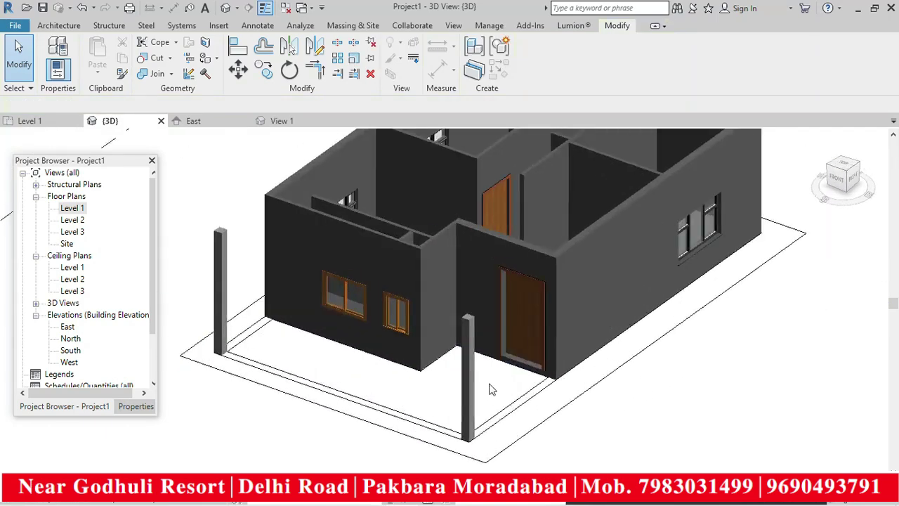
{"action": "scroll", "coordinate": [445, 393], "scroll_direction": "down", "scroll_amount": 2}
{"action": "scroll", "coordinate": [503, 376], "scroll_direction": "up", "scroll_amount": 1}
{"action": "scroll", "coordinate": [503, 375], "scroll_direction": "up", "scroll_amount": 1}
{"action": "scroll", "coordinate": [486, 345], "scroll_direction": "down", "scroll_amount": 1}
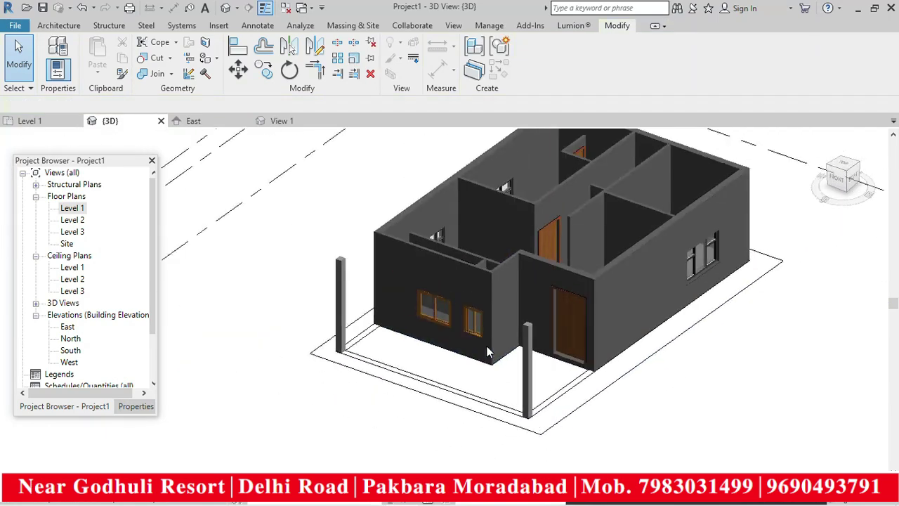
{"action": "scroll", "coordinate": [493, 330], "scroll_direction": "up", "scroll_amount": 1}
{"action": "scroll", "coordinate": [456, 334], "scroll_direction": "down", "scroll_amount": 2}
{"action": "scroll", "coordinate": [534, 362], "scroll_direction": "up", "scroll_amount": 1}
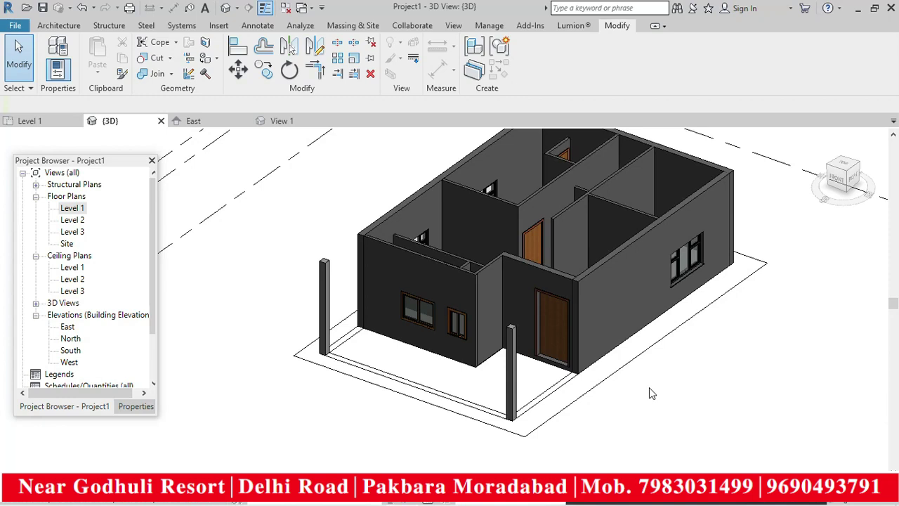
{"action": "scroll", "coordinate": [459, 333], "scroll_direction": "up", "scroll_amount": 5}
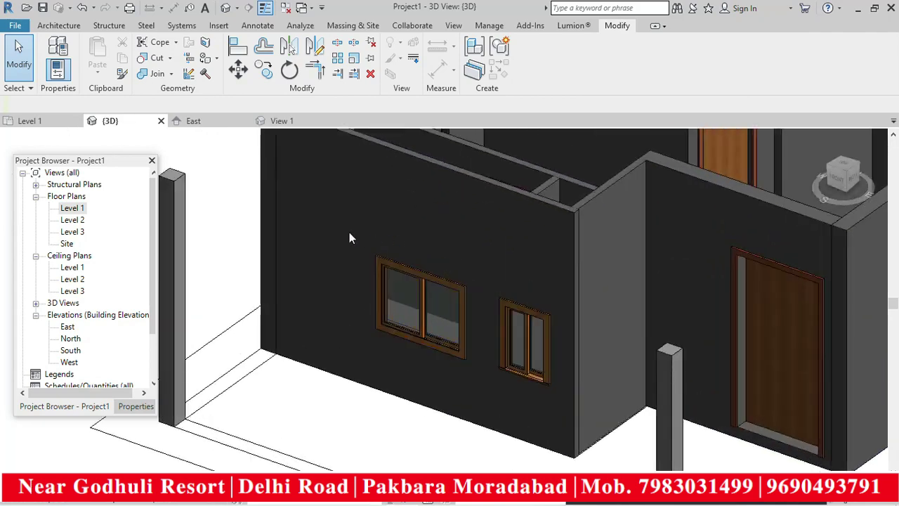
{"action": "scroll", "coordinate": [424, 245], "scroll_direction": "up", "scroll_amount": 3}
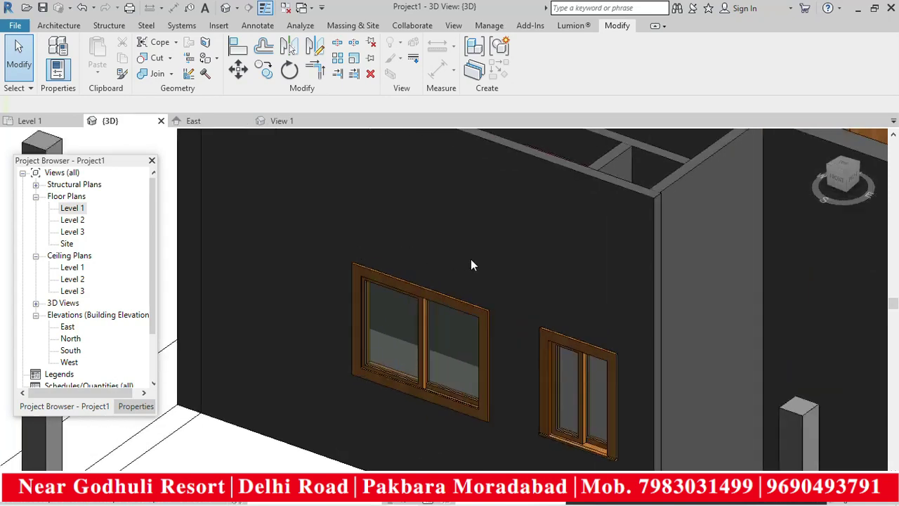
{"action": "scroll", "coordinate": [461, 304], "scroll_direction": "down", "scroll_amount": 2}
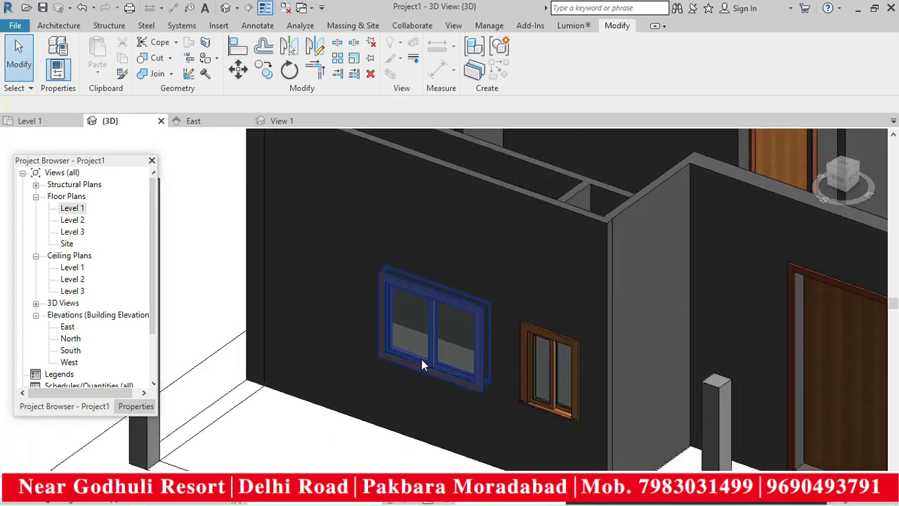
{"action": "scroll", "coordinate": [428, 361], "scroll_direction": "down", "scroll_amount": 4}
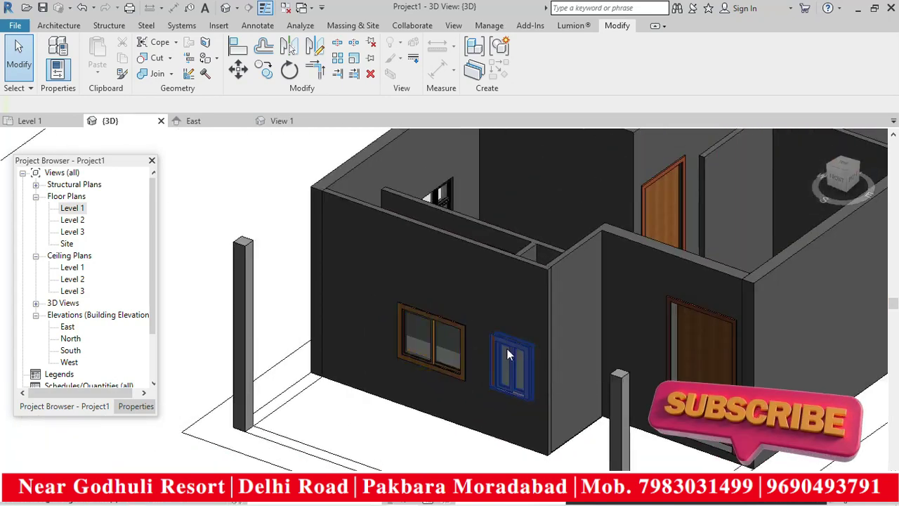
{"action": "scroll", "coordinate": [500, 355], "scroll_direction": "down", "scroll_amount": 1}
{"action": "scroll", "coordinate": [494, 361], "scroll_direction": "down", "scroll_amount": 5}
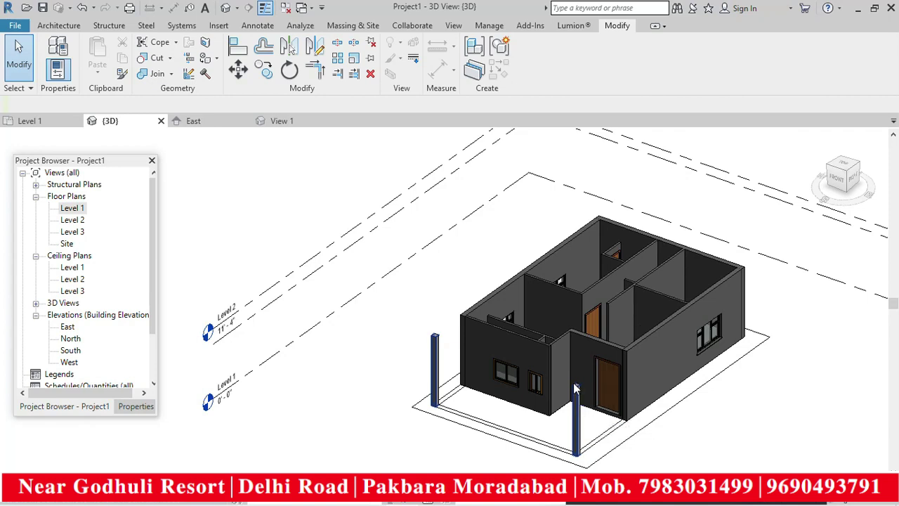
{"action": "scroll", "coordinate": [583, 401], "scroll_direction": "down", "scroll_amount": 3}
{"action": "middle_click_drag", "start_coordinate": [556, 373], "coordinate": [660, 406], "text": "shift"}
{"action": "scroll", "coordinate": [599, 410], "scroll_direction": "up", "scroll_amount": 3}
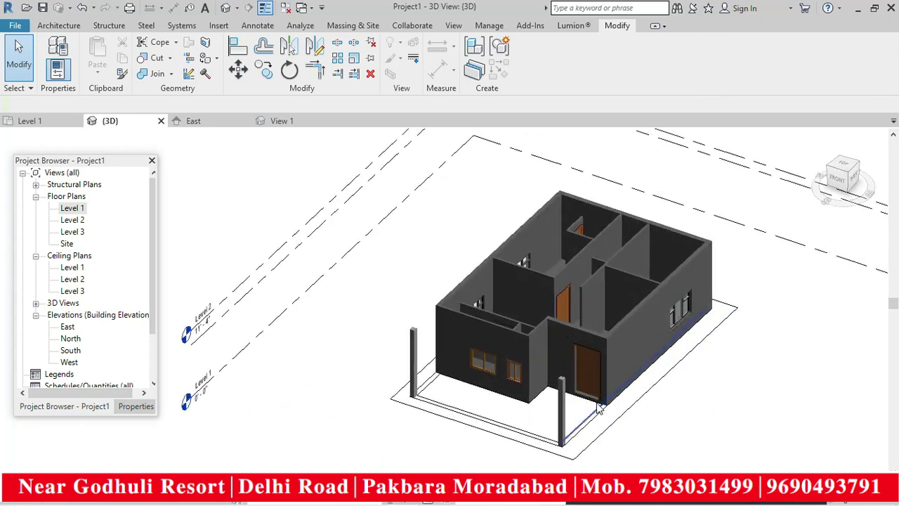
{"action": "scroll", "coordinate": [599, 410], "scroll_direction": "up", "scroll_amount": 4}
{"action": "scroll", "coordinate": [575, 407], "scroll_direction": "down", "scroll_amount": 3}
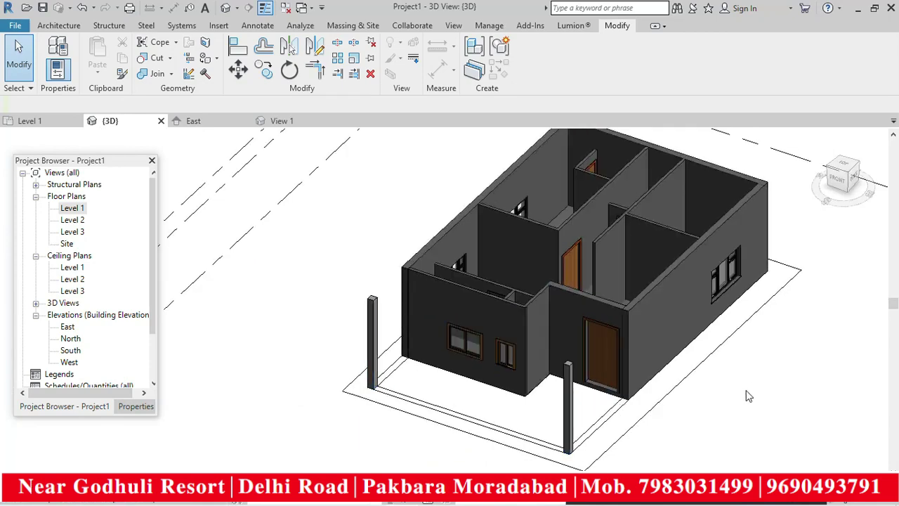
{"action": "scroll", "coordinate": [666, 438], "scroll_direction": "down", "scroll_amount": 2}
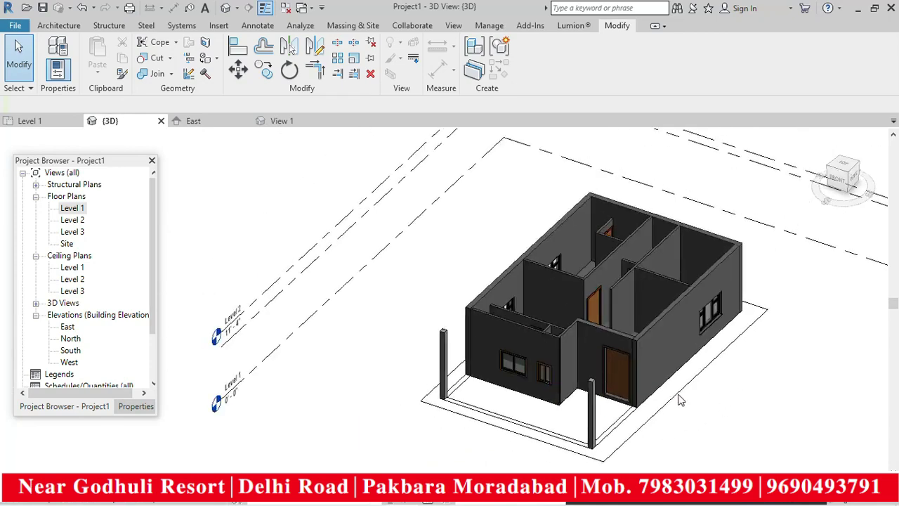
{"action": "scroll", "coordinate": [664, 247], "scroll_direction": "down", "scroll_amount": 2}
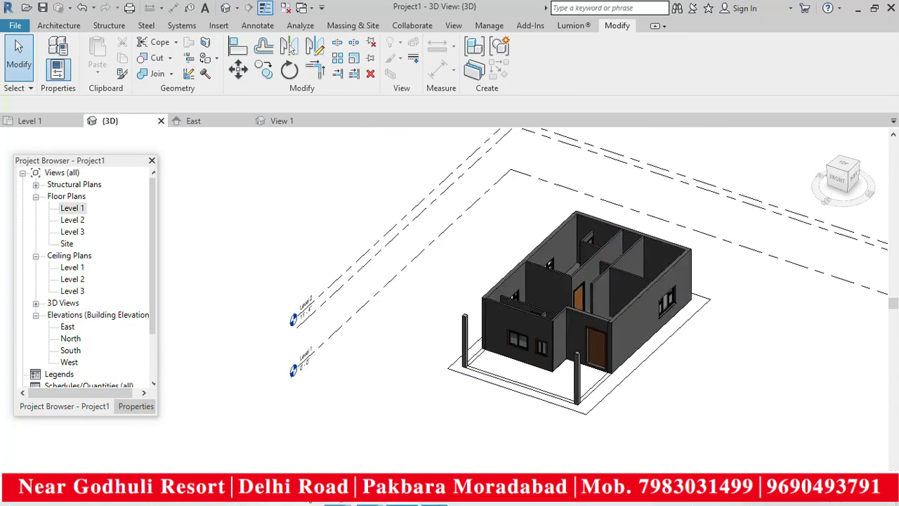
- Switch to the AutoCAD ground floor plan and check the toilet ventilators against their size in the Plan Details table
{"action": "mouse_move", "coordinate": [342, 500]}
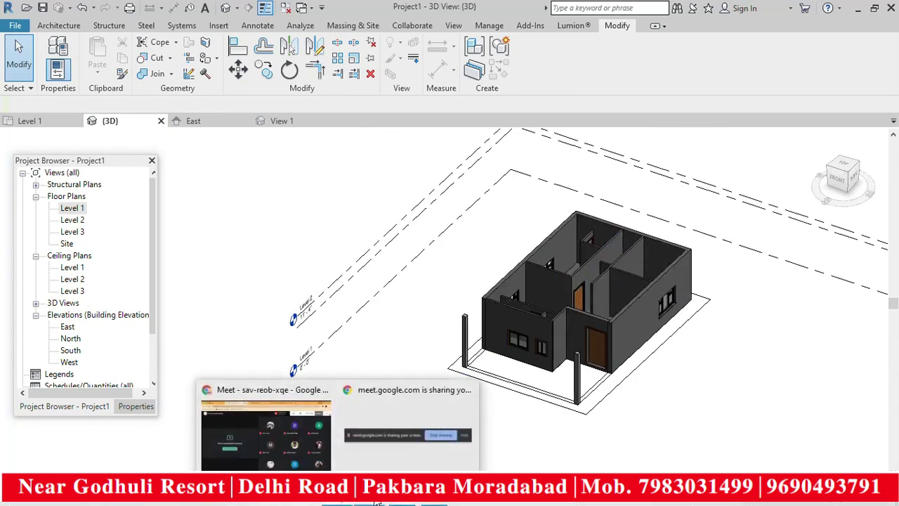
{"action": "mouse_move", "coordinate": [372, 501]}
{"action": "left_click", "coordinate": [314, 437]}
{"action": "scroll", "coordinate": [385, 326], "scroll_direction": "down", "scroll_amount": 3}
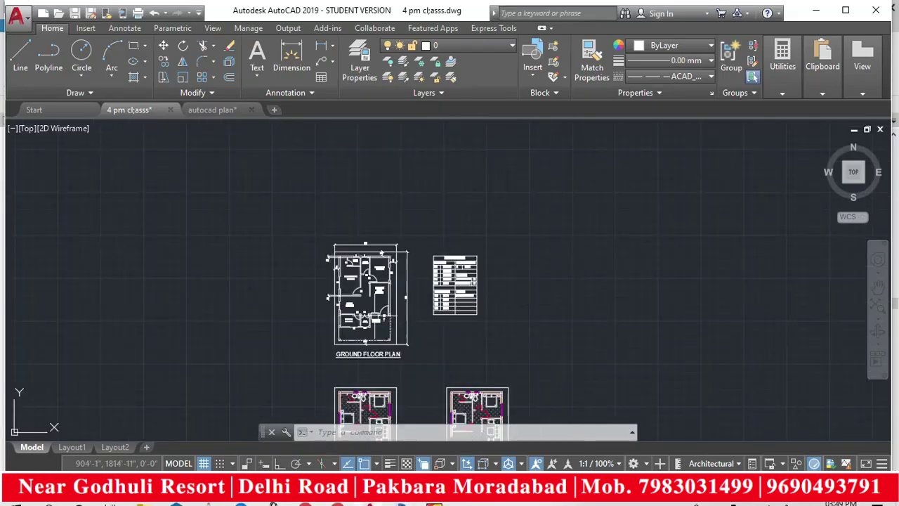
{"action": "scroll", "coordinate": [365, 247], "scroll_direction": "up", "scroll_amount": 5}
{"action": "scroll", "coordinate": [384, 322], "scroll_direction": "down", "scroll_amount": 2}
{"action": "scroll", "coordinate": [384, 322], "scroll_direction": "up", "scroll_amount": 5}
{"action": "scroll", "coordinate": [379, 297], "scroll_direction": "down", "scroll_amount": 3}
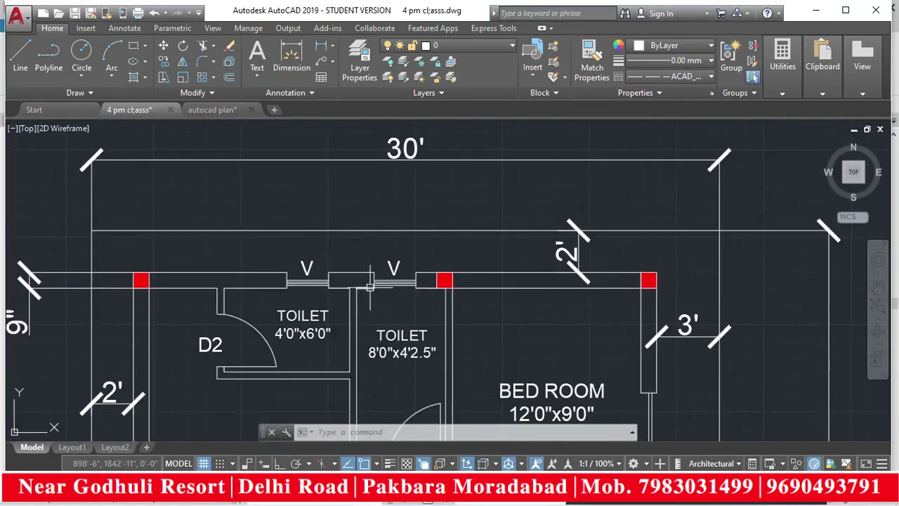
{"action": "scroll", "coordinate": [370, 286], "scroll_direction": "down", "scroll_amount": 6}
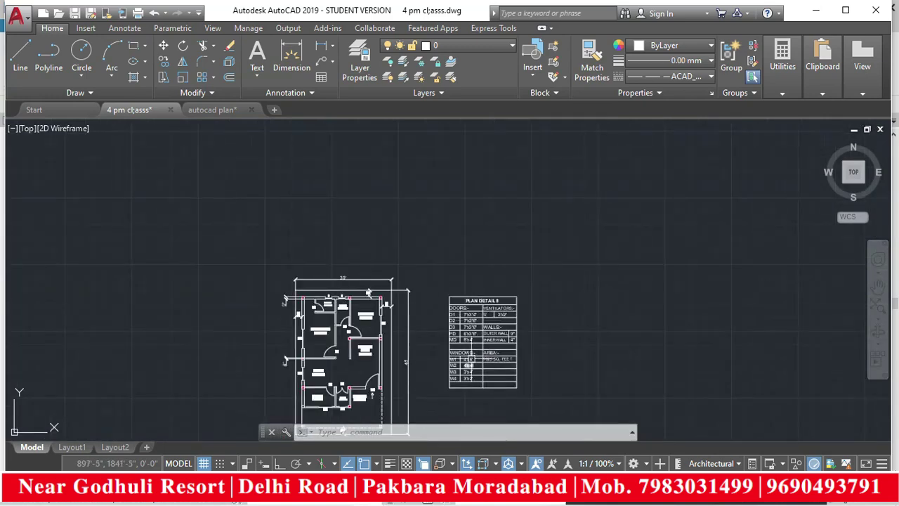
{"action": "scroll", "coordinate": [469, 361], "scroll_direction": "up", "scroll_amount": 5}
{"action": "scroll", "coordinate": [491, 302], "scroll_direction": "down", "scroll_amount": 3}
{"action": "scroll", "coordinate": [568, 239], "scroll_direction": "up", "scroll_amount": 5}
{"action": "scroll", "coordinate": [568, 239], "scroll_direction": "up", "scroll_amount": 2}
{"action": "scroll", "coordinate": [530, 297], "scroll_direction": "down", "scroll_amount": 6}
{"action": "scroll", "coordinate": [530, 298], "scroll_direction": "down", "scroll_amount": 4}
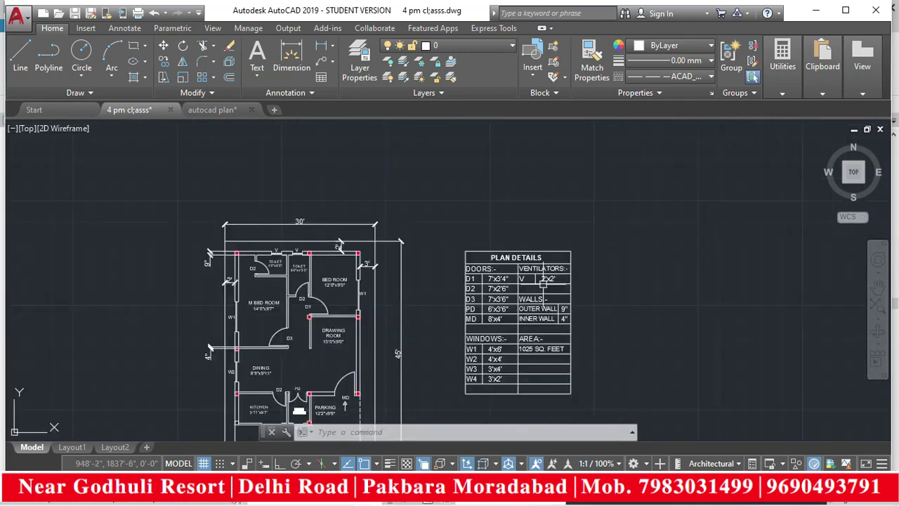
{"action": "scroll", "coordinate": [330, 281], "scroll_direction": "up", "scroll_amount": 4}
{"action": "scroll", "coordinate": [272, 241], "scroll_direction": "up", "scroll_amount": 2}
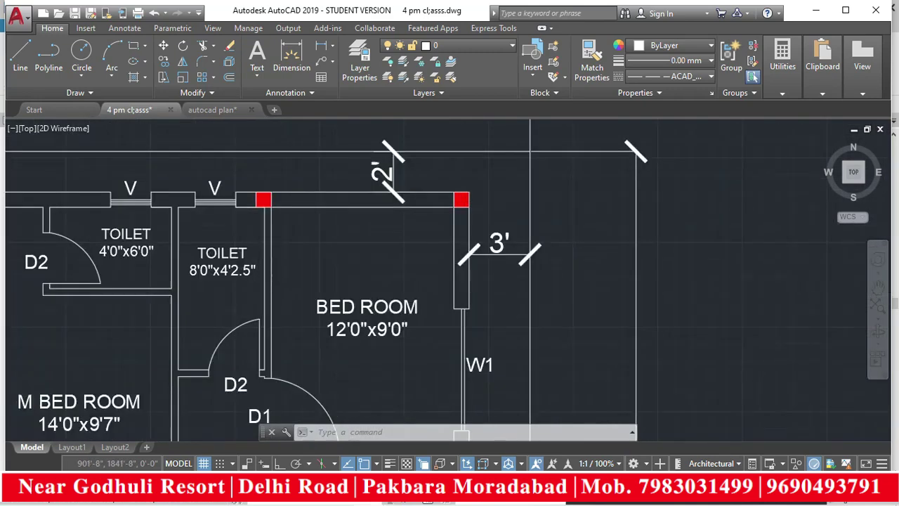
{"action": "scroll", "coordinate": [257, 277], "scroll_direction": "down", "scroll_amount": 5}
{"action": "scroll", "coordinate": [643, 290], "scroll_direction": "up", "scroll_amount": 3}
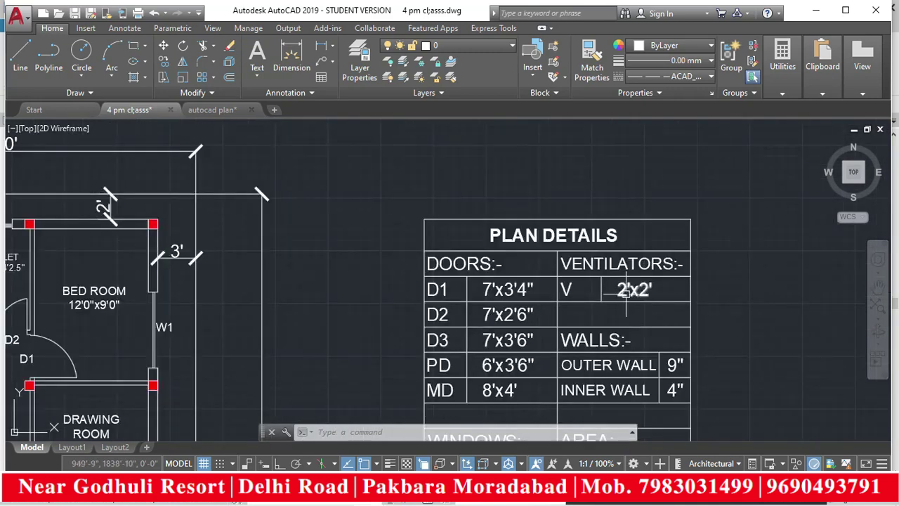
- Change the size of ventilator V in the Plan Details table to 1'x2'
{"action": "scroll", "coordinate": [625, 293], "scroll_direction": "up", "scroll_amount": 8}
{"action": "left_click", "coordinate": [594, 253]}
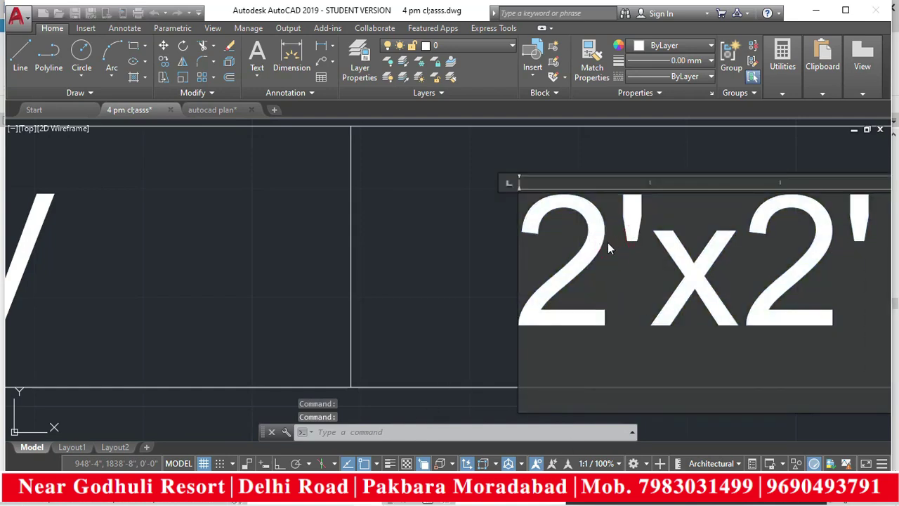
{"action": "scroll", "coordinate": [431, 288], "scroll_direction": "down", "scroll_amount": 5}
{"action": "left_click", "coordinate": [510, 294]}
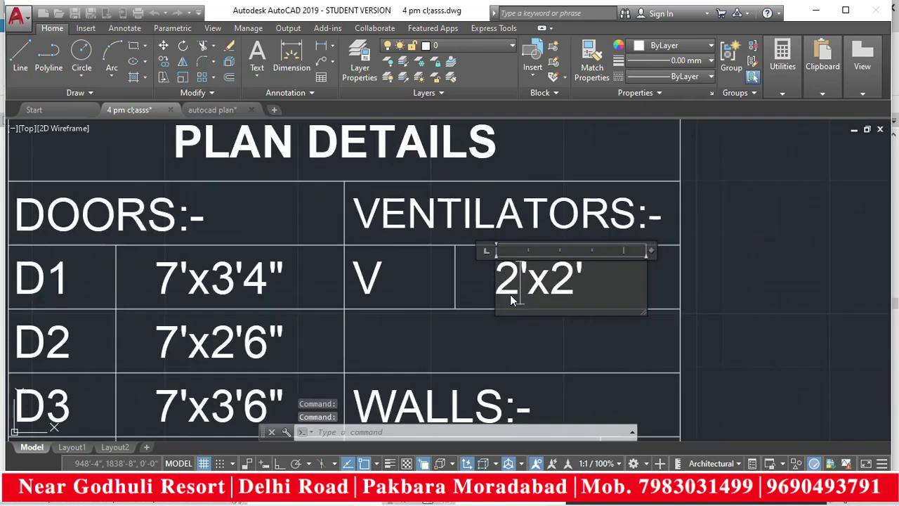
{"action": "key", "text": "BackSpace"}
{"action": "type", "text": "1"}
{"action": "left_click", "coordinate": [743, 285]}
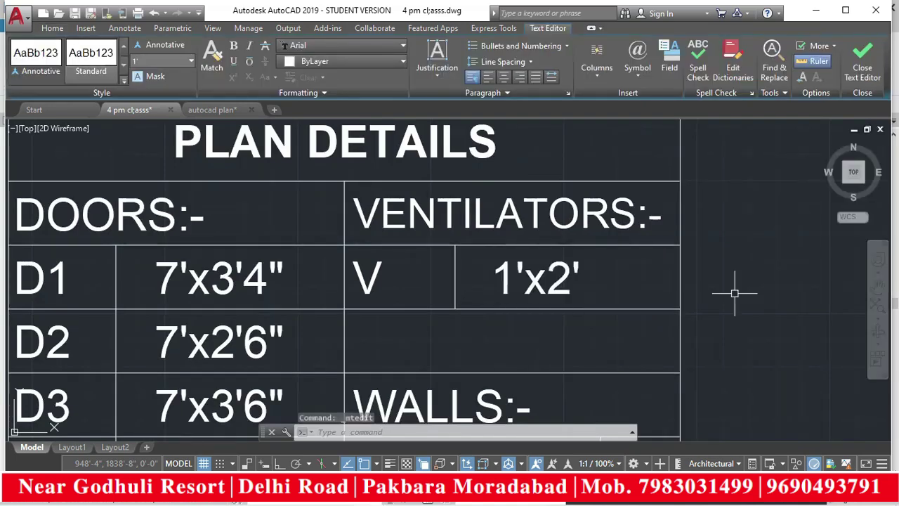
{"action": "scroll", "coordinate": [743, 284], "scroll_direction": "down", "scroll_amount": 6}
{"action": "key", "text": "Escape"}
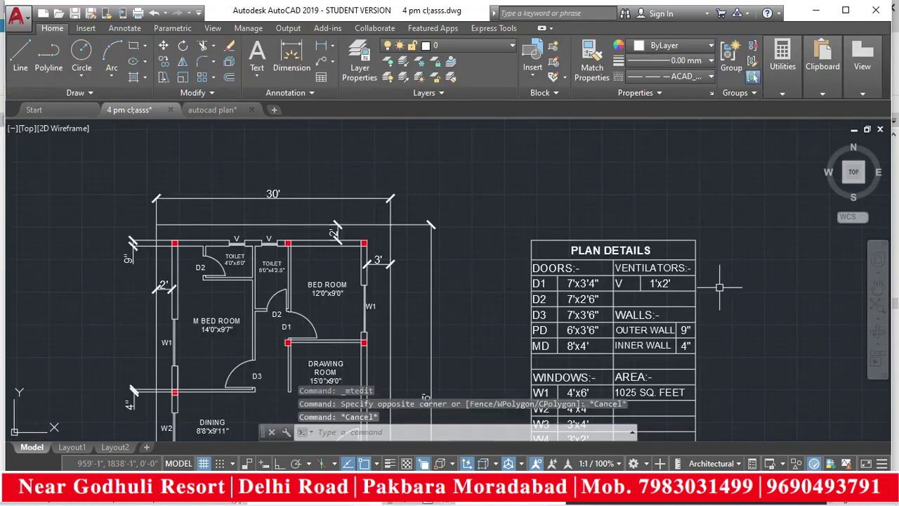
- Switch back to Revit and open the Level 1 floor plan at the outer wall of the two toilets
{"action": "scroll", "coordinate": [703, 290], "scroll_direction": "down", "scroll_amount": 4}
{"action": "scroll", "coordinate": [533, 281], "scroll_direction": "up", "scroll_amount": 5}
{"action": "scroll", "coordinate": [509, 321], "scroll_direction": "down", "scroll_amount": 3}
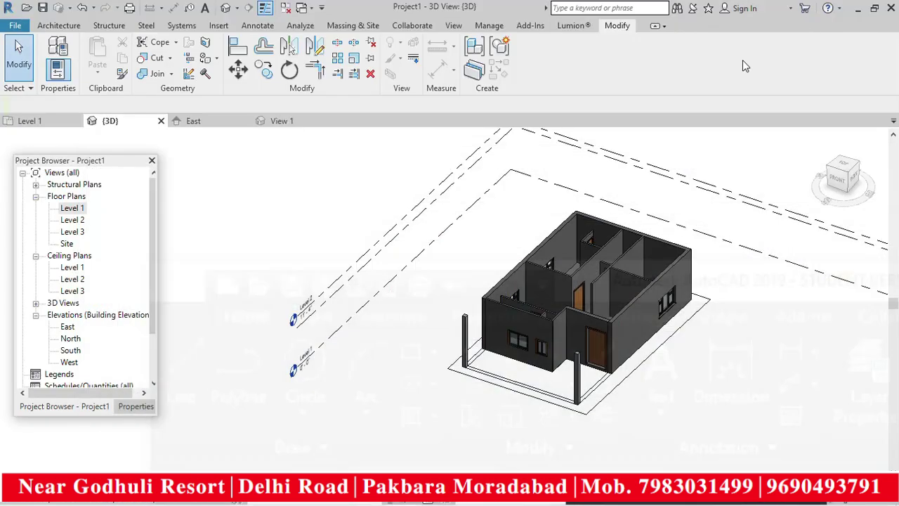
{"action": "left_click", "coordinate": [816, 11]}
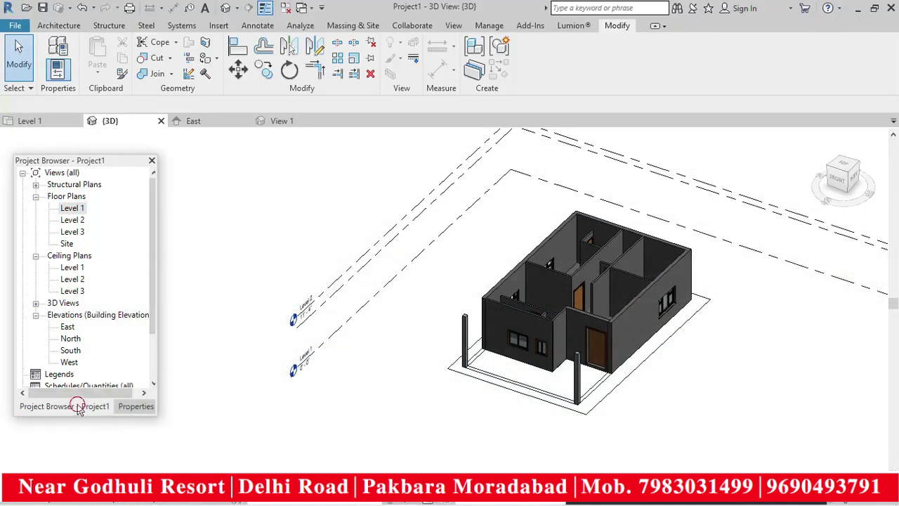
{"action": "double_click", "coordinate": [73, 208]}
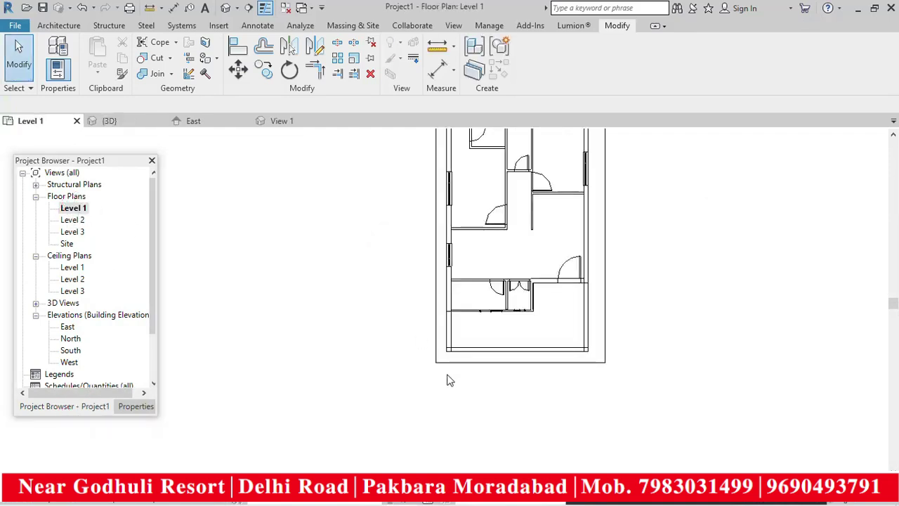
{"action": "scroll", "coordinate": [449, 379], "scroll_direction": "down", "scroll_amount": 2}
{"action": "scroll", "coordinate": [520, 162], "scroll_direction": "up", "scroll_amount": 1}
{"action": "scroll", "coordinate": [502, 145], "scroll_direction": "up", "scroll_amount": 5}
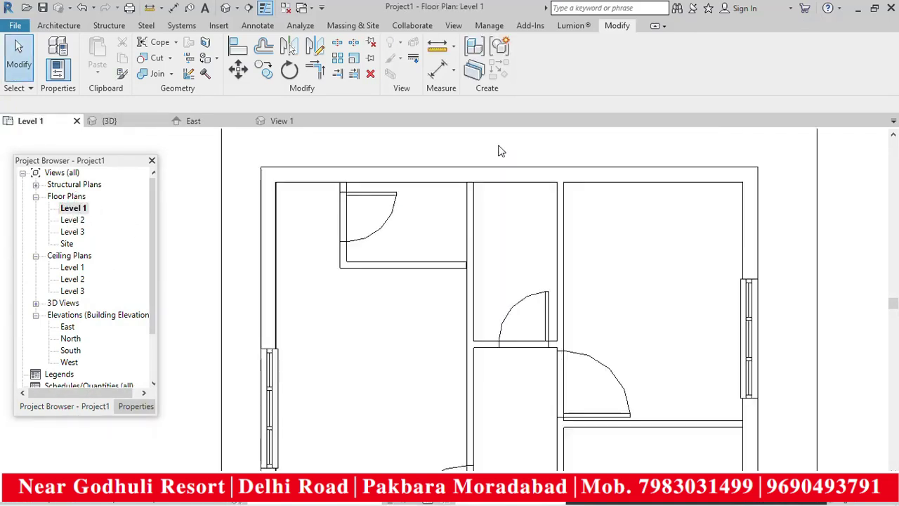
- Start placing a window and load the window family "ew" from the Windows library folder
{"action": "left_click", "coordinate": [58, 26]}
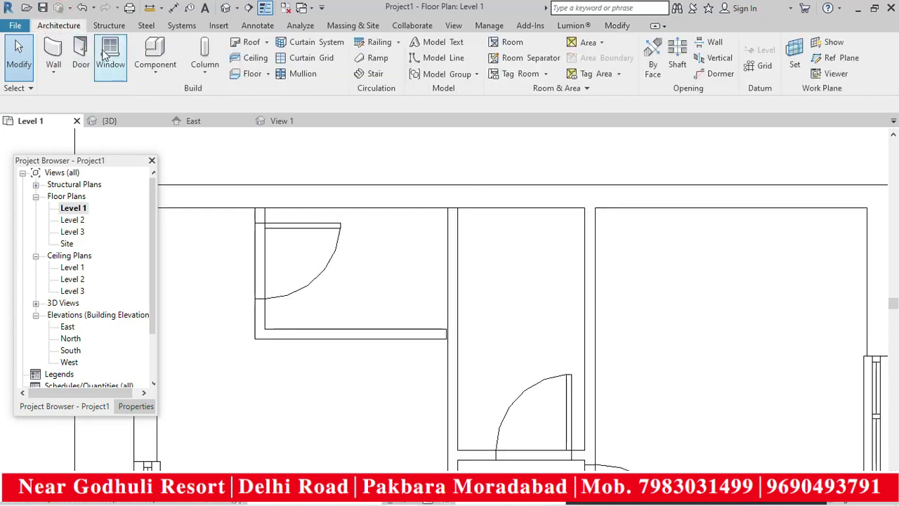
{"action": "left_click", "coordinate": [114, 70]}
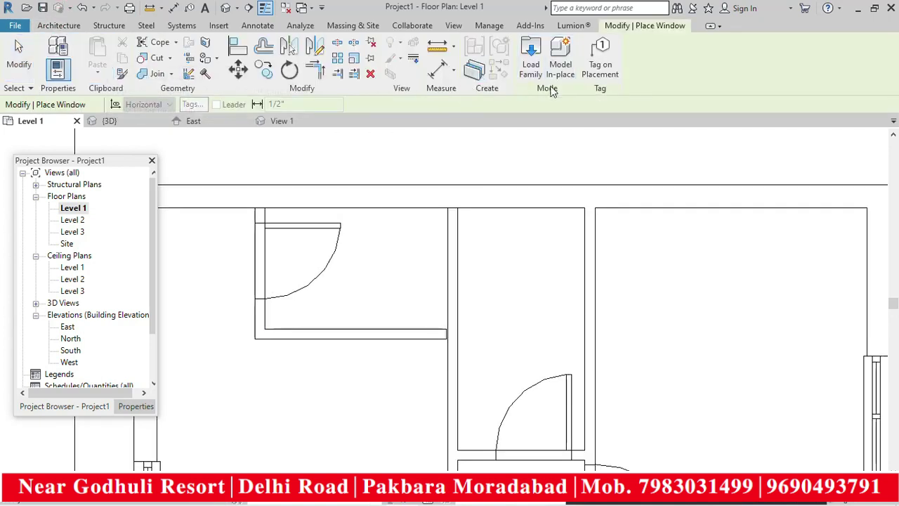
{"action": "left_click", "coordinate": [532, 69]}
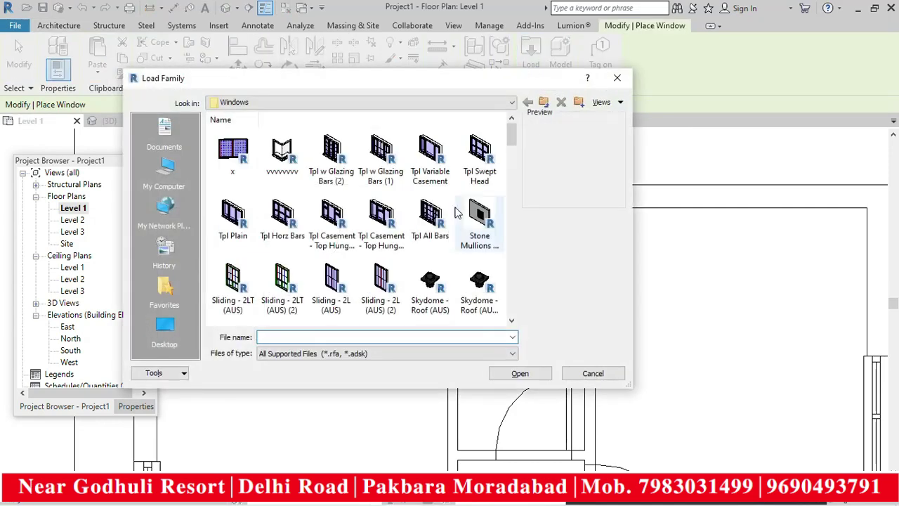
{"action": "left_click", "coordinate": [342, 219]}
{"action": "scroll", "coordinate": [379, 231], "scroll_direction": "down", "scroll_amount": 6}
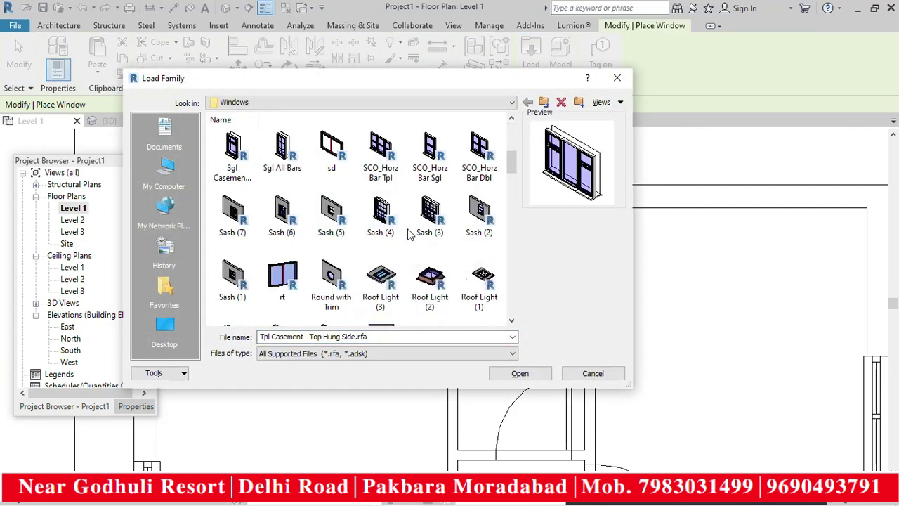
{"action": "scroll", "coordinate": [386, 238], "scroll_direction": "down", "scroll_amount": 4}
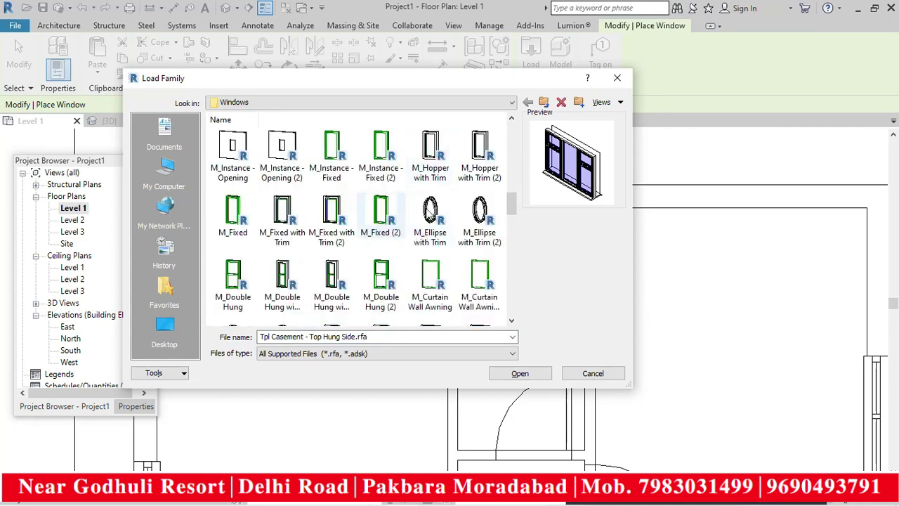
{"action": "scroll", "coordinate": [418, 211], "scroll_direction": "down", "scroll_amount": 1}
{"action": "scroll", "coordinate": [407, 238], "scroll_direction": "down", "scroll_amount": 3}
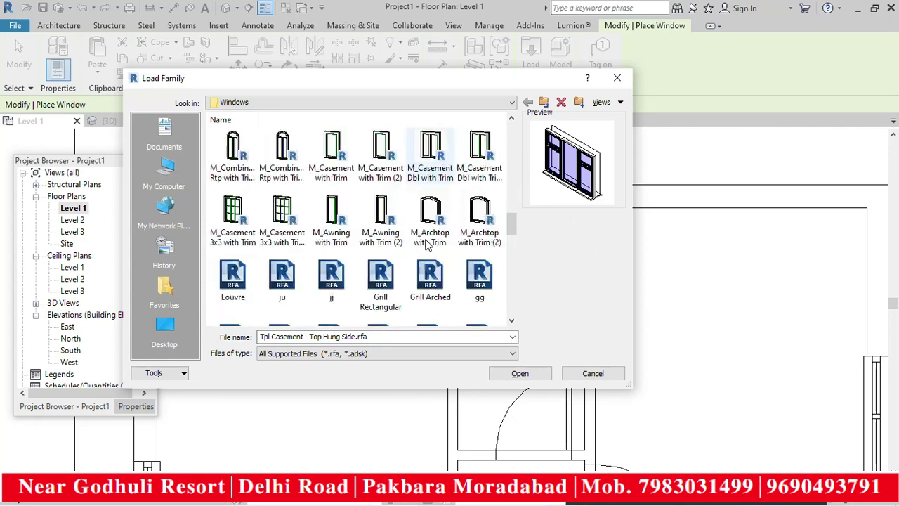
{"action": "scroll", "coordinate": [405, 243], "scroll_direction": "down", "scroll_amount": 2}
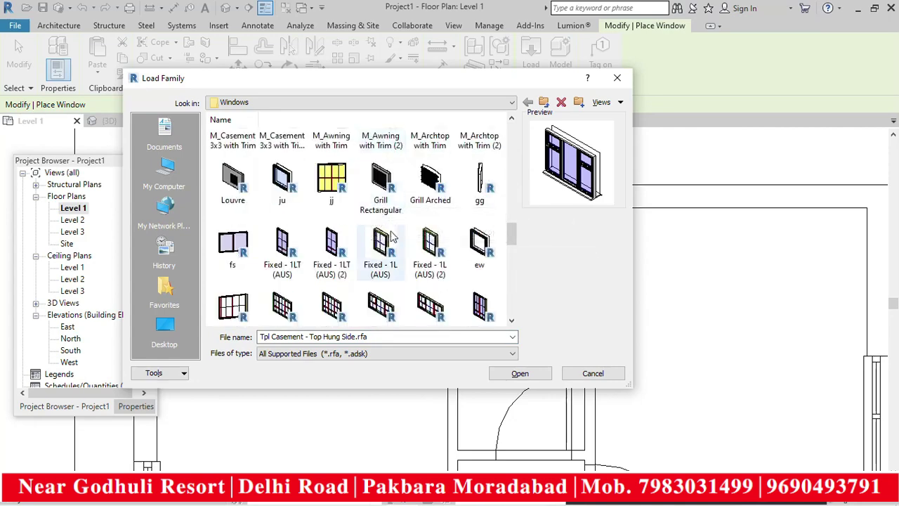
{"action": "left_click", "coordinate": [477, 253]}
{"action": "left_click", "coordinate": [519, 373]}
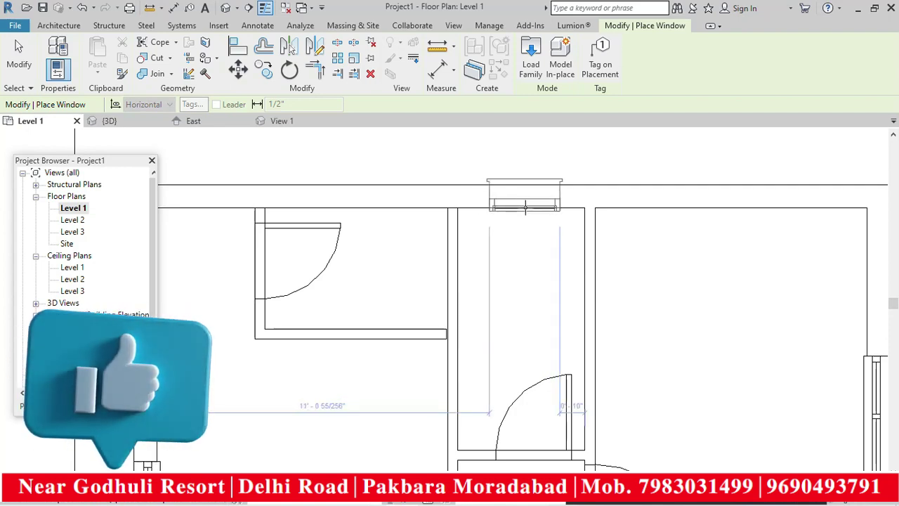
- Place one ew window in the outer wall of each of the two toilets
{"action": "left_click", "coordinate": [525, 205]}
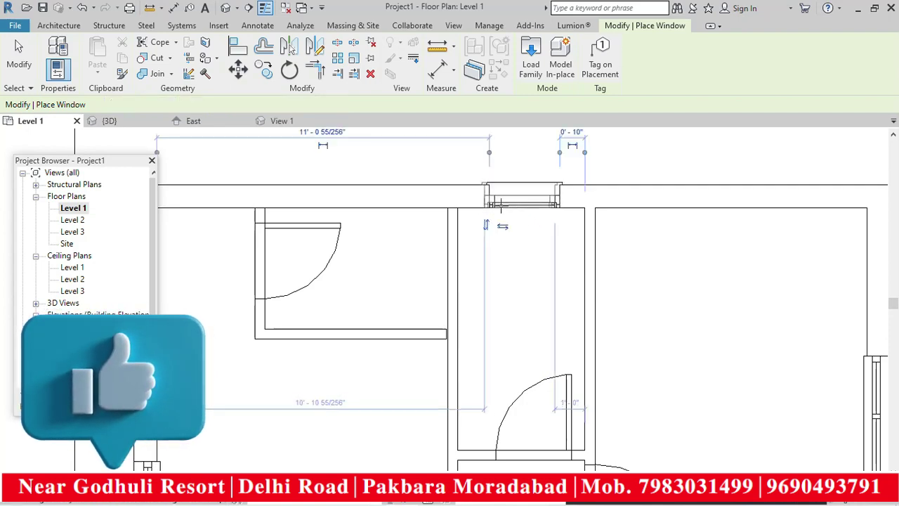
{"action": "left_click", "coordinate": [378, 206]}
{"action": "scroll", "coordinate": [383, 211], "scroll_direction": "down", "scroll_amount": 2}
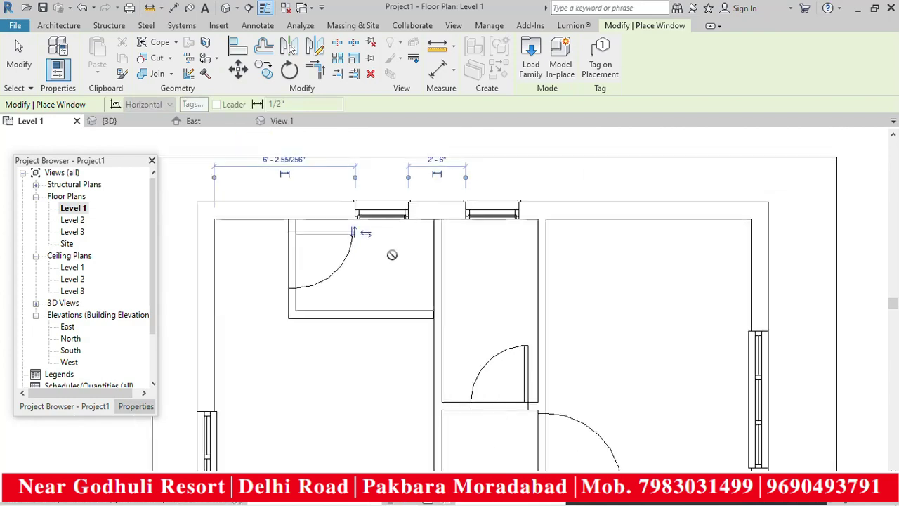
{"action": "key", "text": "Escape"}
{"action": "key", "text": "Escape"}
- Duplicate the type of both toilet windows as "1210 x 1200mm dp Top Hung 3"
{"action": "left_click", "coordinate": [396, 221]}
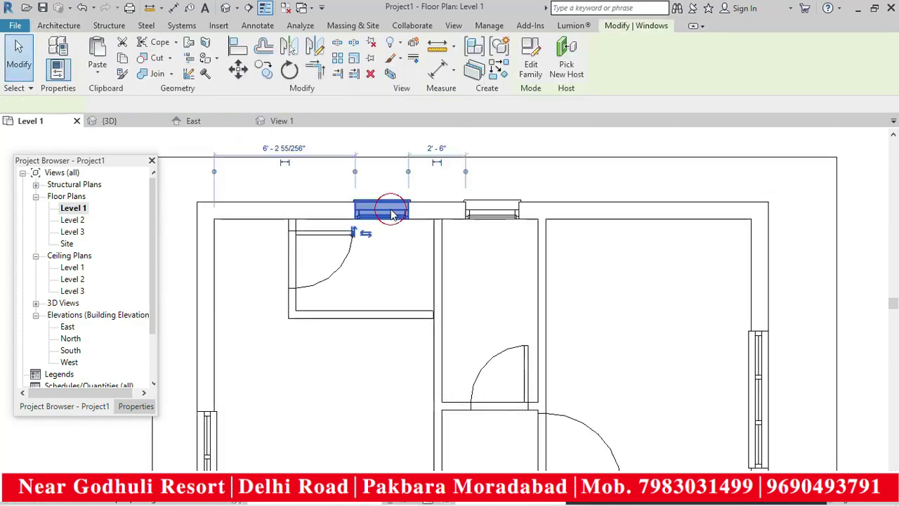
{"action": "left_click", "coordinate": [497, 206], "text": "ctrl"}
{"action": "left_click", "coordinate": [136, 407]}
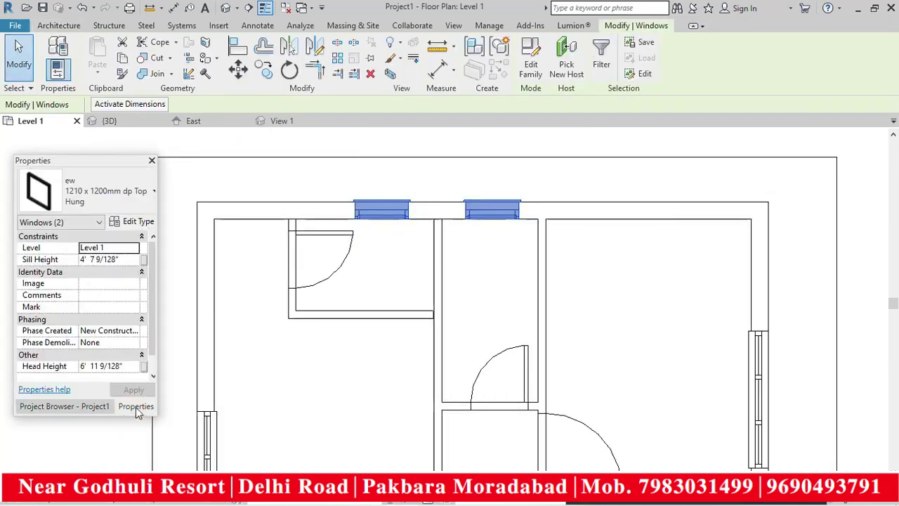
{"action": "left_click", "coordinate": [137, 221]}
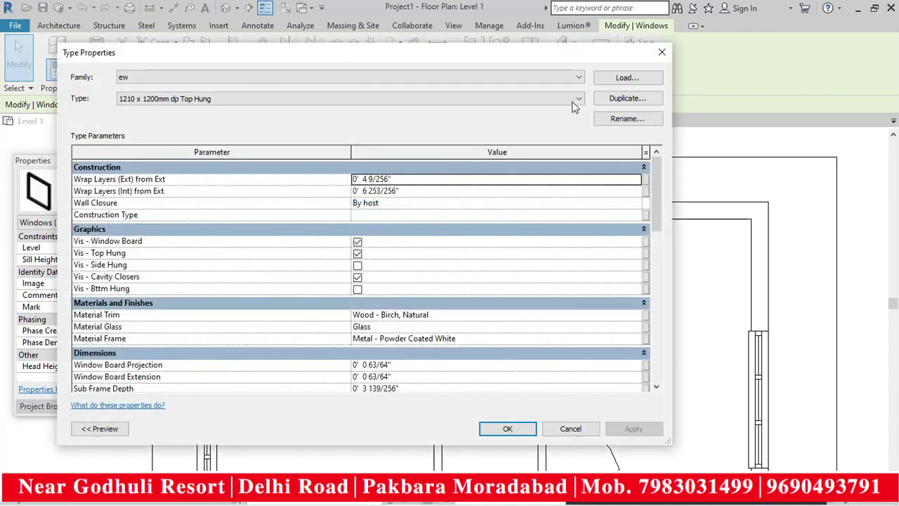
{"action": "left_click", "coordinate": [610, 98]}
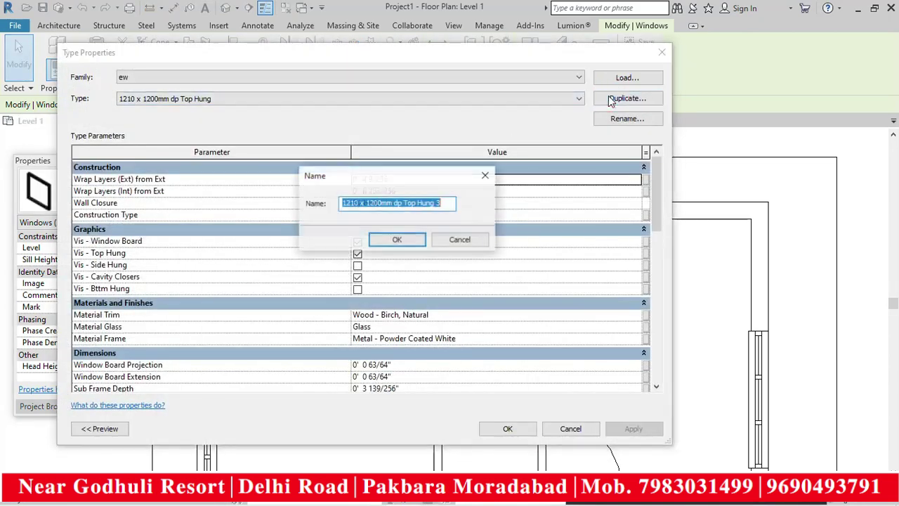
{"action": "left_click", "coordinate": [397, 240]}
- Set the new toilet window type's height to 1' and its width to 2'
{"action": "left_click_drag", "start_coordinate": [658, 202], "coordinate": [655, 269]}
{"action": "left_click", "coordinate": [383, 237]}
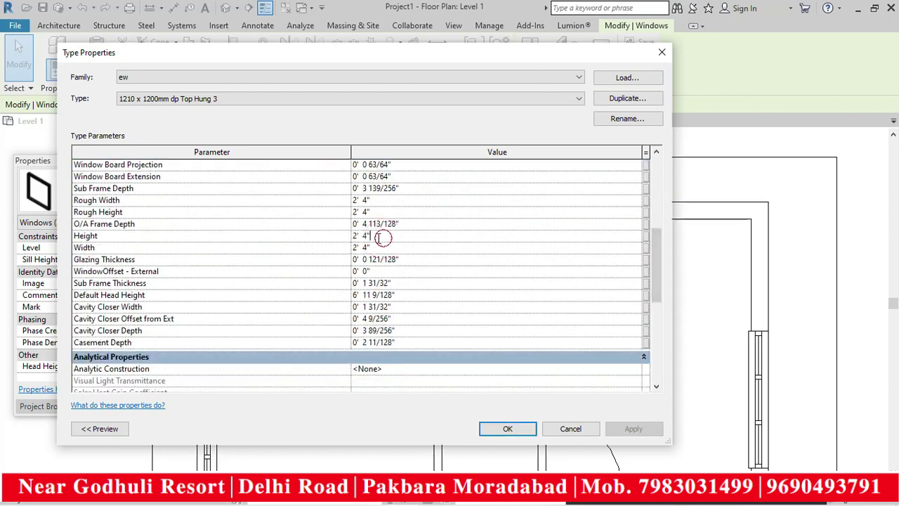
{"action": "type", "text": "1'"}
{"action": "left_click", "coordinate": [377, 248]}
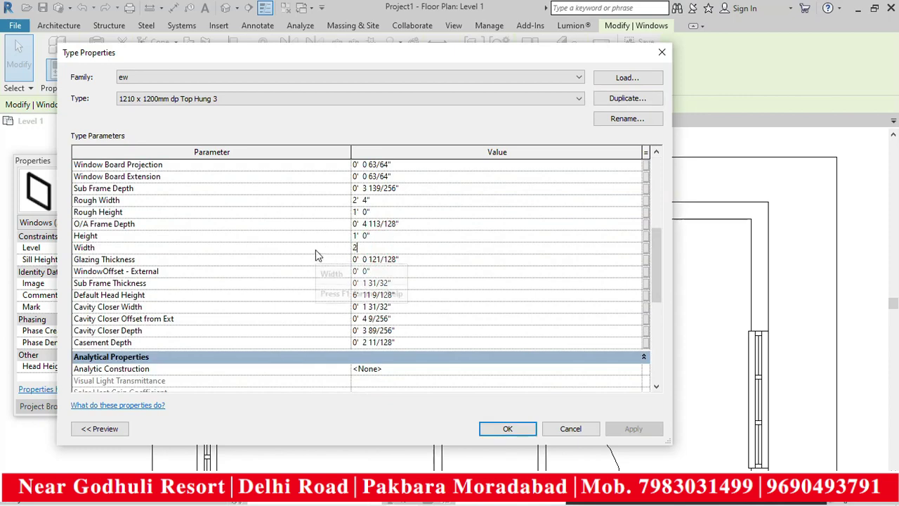
{"action": "left_click", "coordinate": [502, 430]}
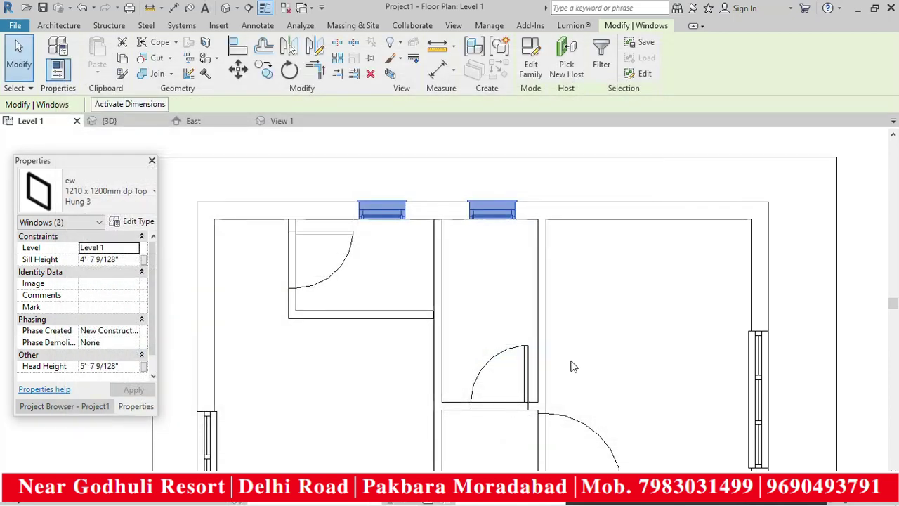
{"action": "left_click", "coordinate": [573, 366]}
- Open the 3D view and face the back wall of the house straight on at the two toilet ventilators
{"action": "scroll", "coordinate": [469, 311], "scroll_direction": "down", "scroll_amount": 2}
{"action": "scroll", "coordinate": [470, 254], "scroll_direction": "up", "scroll_amount": 4}
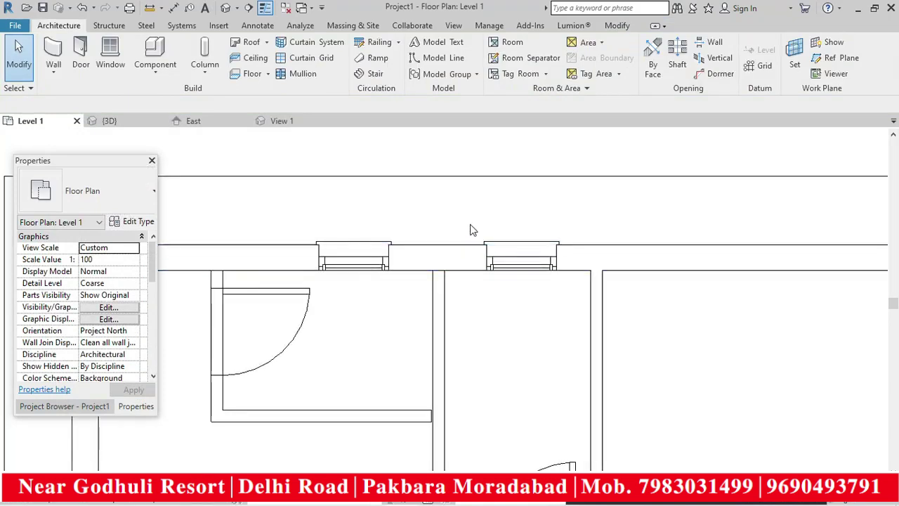
{"action": "scroll", "coordinate": [471, 232], "scroll_direction": "down", "scroll_amount": 4}
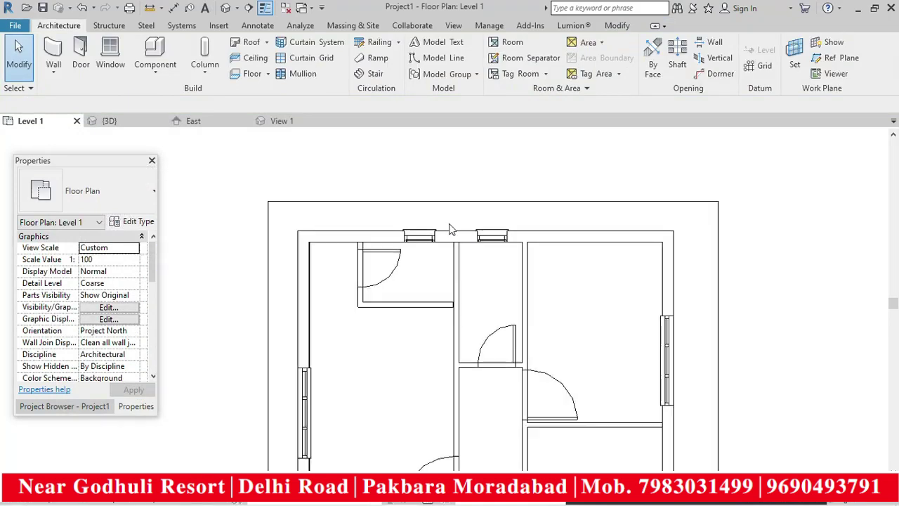
{"action": "left_click", "coordinate": [223, 10]}
{"action": "scroll", "coordinate": [405, 246], "scroll_direction": "down", "scroll_amount": 2}
{"action": "middle_click_drag", "start_coordinate": [652, 316], "coordinate": [772, 200], "text": "shift"}
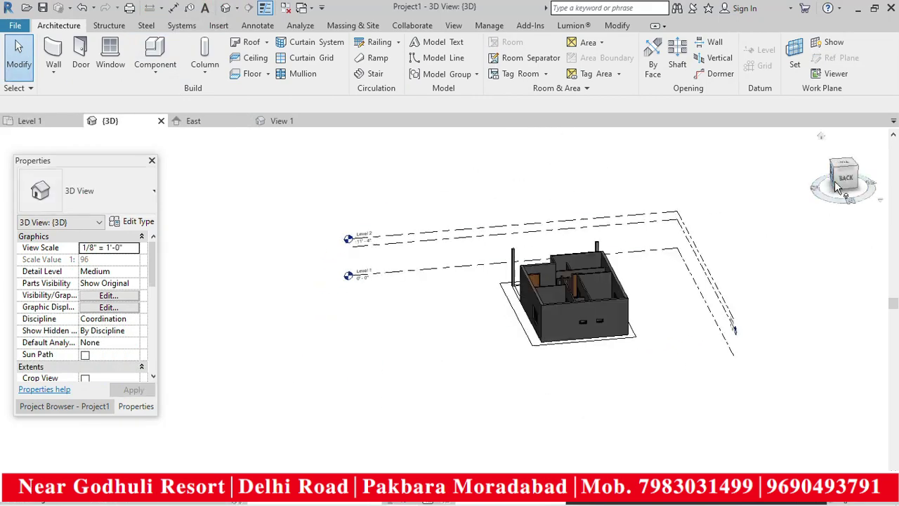
{"action": "left_click", "coordinate": [846, 180]}
{"action": "scroll", "coordinate": [530, 305], "scroll_direction": "up", "scroll_amount": 8}
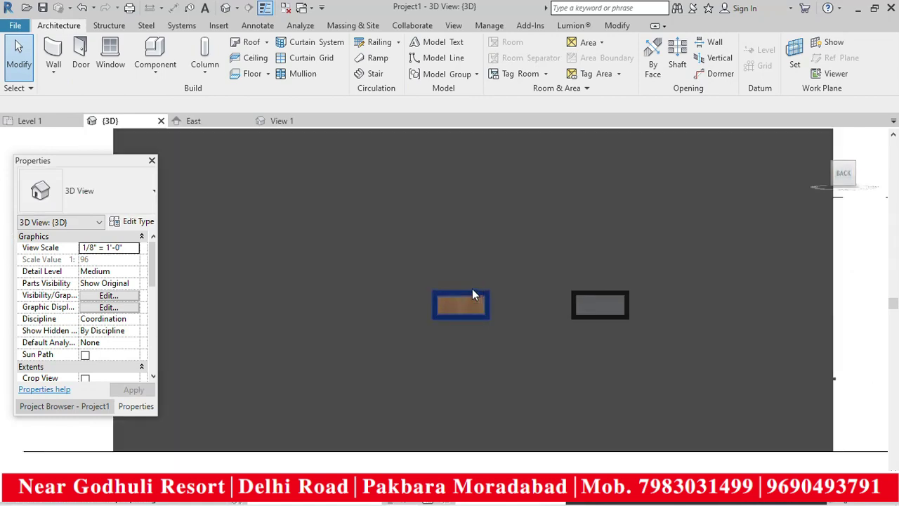
- Raise both toilet ventilators together in the back wall to a sill height of 7' 7 9/128"
{"action": "left_click", "coordinate": [473, 295]}
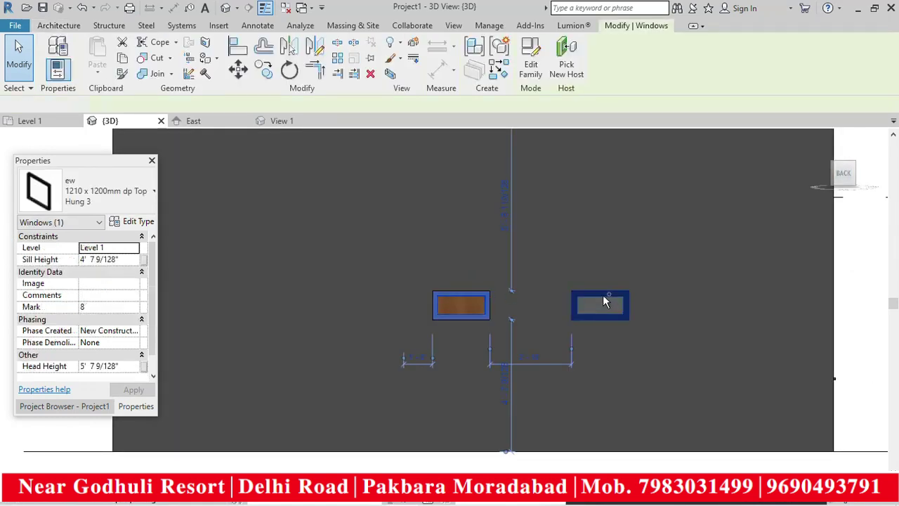
{"action": "left_click", "coordinate": [601, 300], "text": "ctrl"}
{"action": "scroll", "coordinate": [523, 299], "scroll_direction": "down", "scroll_amount": 3}
{"action": "key", "text": "Up"}
{"action": "key", "text": "Up"}
{"action": "key", "text": "Up"}
{"action": "key", "text": "Up"}
{"action": "key", "text": "Up"}
{"action": "key", "text": "Up"}
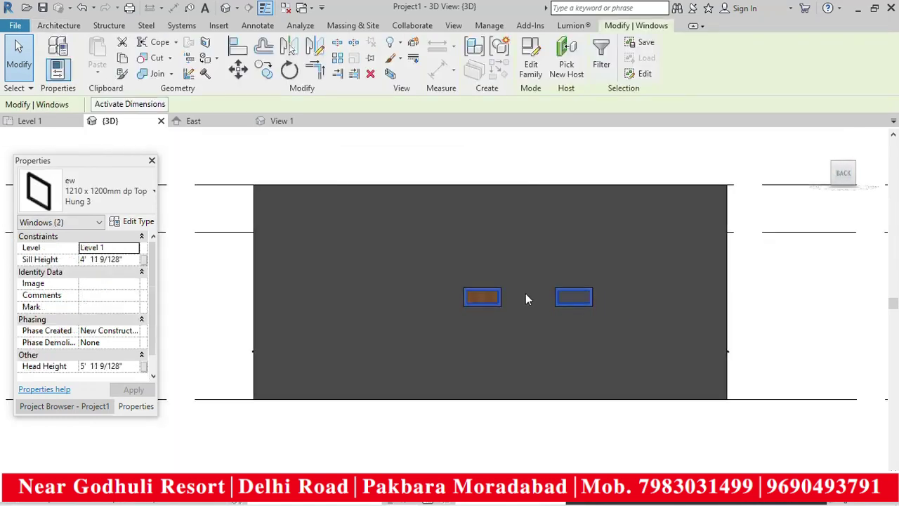
{"action": "key", "text": "Up"}
{"action": "key", "text": "Up"}
{"action": "key", "text": "Up"}
{"action": "key", "text": "Up"}
{"action": "key", "text": "Up"}
{"action": "key", "text": "Up"}
{"action": "key", "text": "Up"}
{"action": "key", "text": "Up"}
{"action": "key", "text": "Up"}
{"action": "key", "text": "Up"}
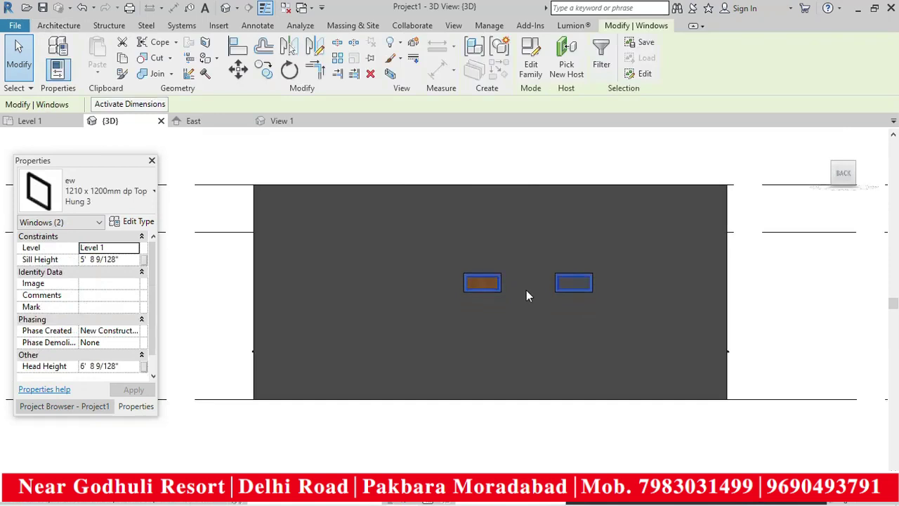
{"action": "key", "text": "Up"}
{"action": "key", "text": "Up"}
{"action": "key", "text": "Up"}
{"action": "key", "text": "Up"}
{"action": "key", "text": "Up"}
{"action": "key", "text": "Up"}
{"action": "key", "text": "Up"}
{"action": "key", "text": "Up"}
{"action": "key", "text": "Up"}
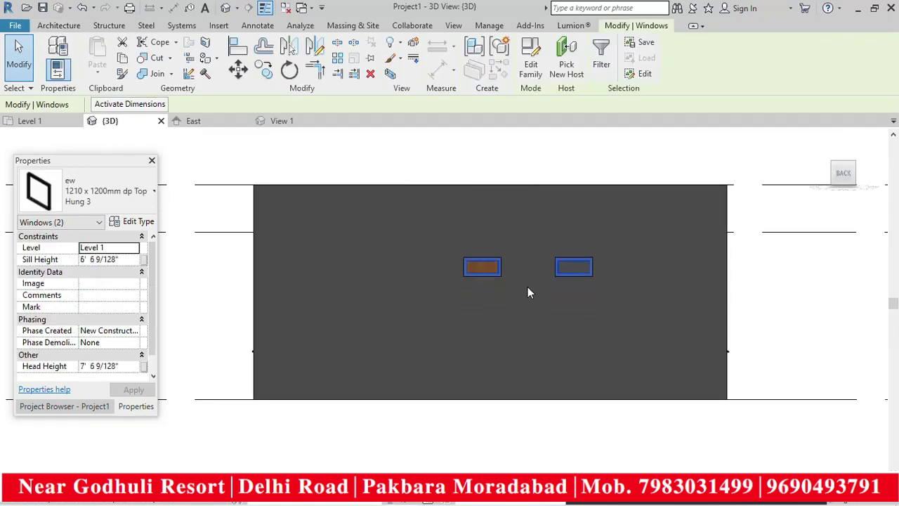
{"action": "key", "text": "Up"}
{"action": "key", "text": "Up"}
{"action": "key", "text": "Up"}
{"action": "key", "text": "Up"}
{"action": "key", "text": "Up"}
{"action": "key", "text": "Up"}
{"action": "key", "text": "Up"}
{"action": "key", "text": "Up"}
{"action": "key", "text": "Up"}
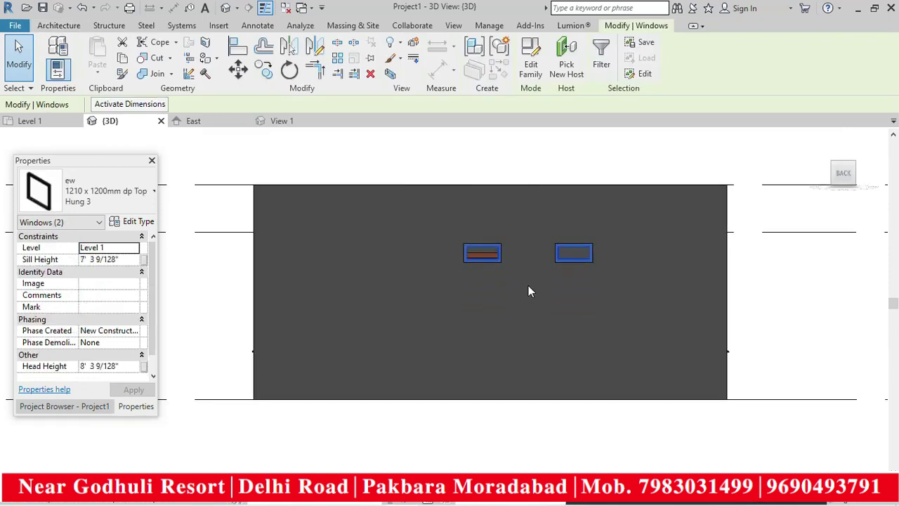
{"action": "key", "text": "Up"}
{"action": "key", "text": "Up"}
{"action": "key", "text": "Down"}
{"action": "key", "text": "Down"}
{"action": "key", "text": "Down"}
{"action": "key", "text": "Down"}
{"action": "key", "text": "Down"}
{"action": "key", "text": "Down"}
{"action": "key", "text": "Up"}
{"action": "key", "text": "Up"}
{"action": "key", "text": "Up"}
{"action": "key", "text": "Up"}
{"action": "key", "text": "Up"}
{"action": "key", "text": "Up"}
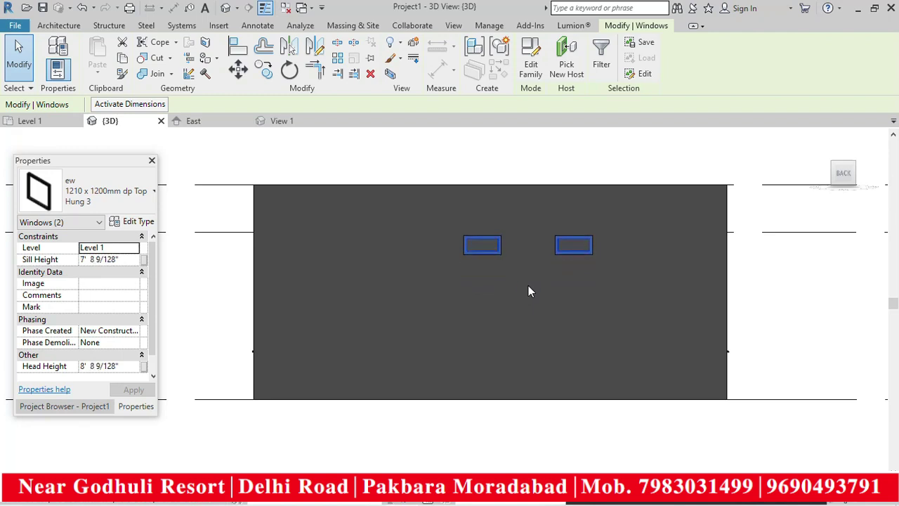
{"action": "key", "text": "Down"}
{"action": "key", "text": "Down"}
{"action": "key", "text": "Down"}
{"action": "key", "text": "Down"}
{"action": "key", "text": "Down"}
{"action": "key", "text": "Down"}
{"action": "key", "text": "Down"}
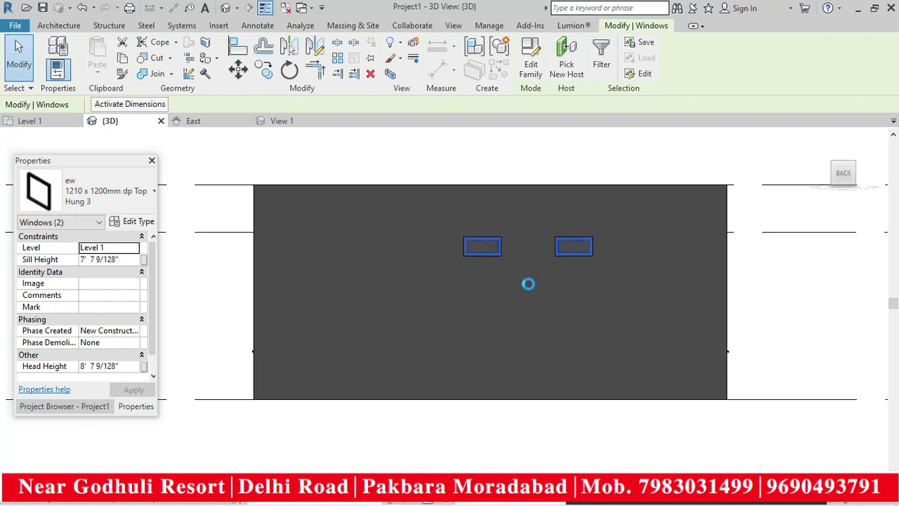
{"action": "left_click", "coordinate": [519, 169]}
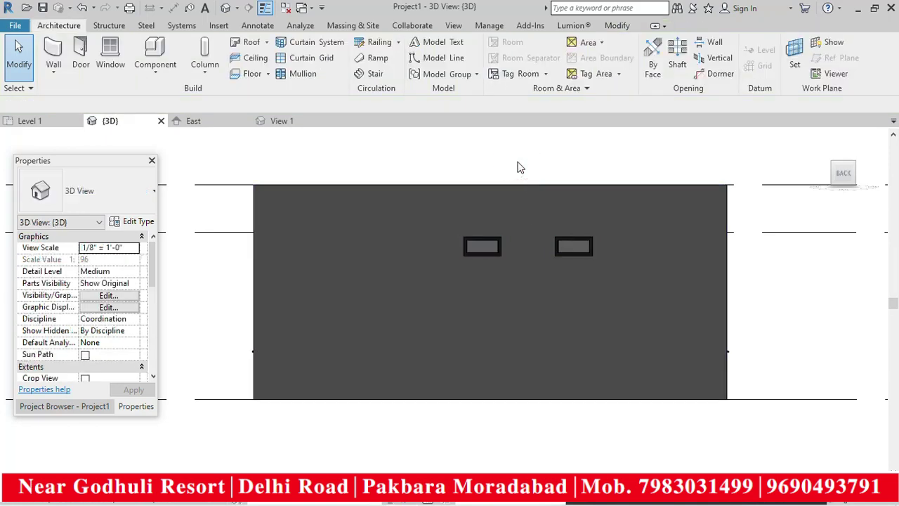
- Examine the toilet ventilators from inside the rooms and the whole house in 3D from several angles
{"action": "scroll", "coordinate": [518, 172], "scroll_direction": "down", "scroll_amount": 2}
{"action": "middle_click_drag", "start_coordinate": [624, 169], "coordinate": [298, 232], "text": "shift"}
{"action": "scroll", "coordinate": [299, 232], "scroll_direction": "up", "scroll_amount": 10}
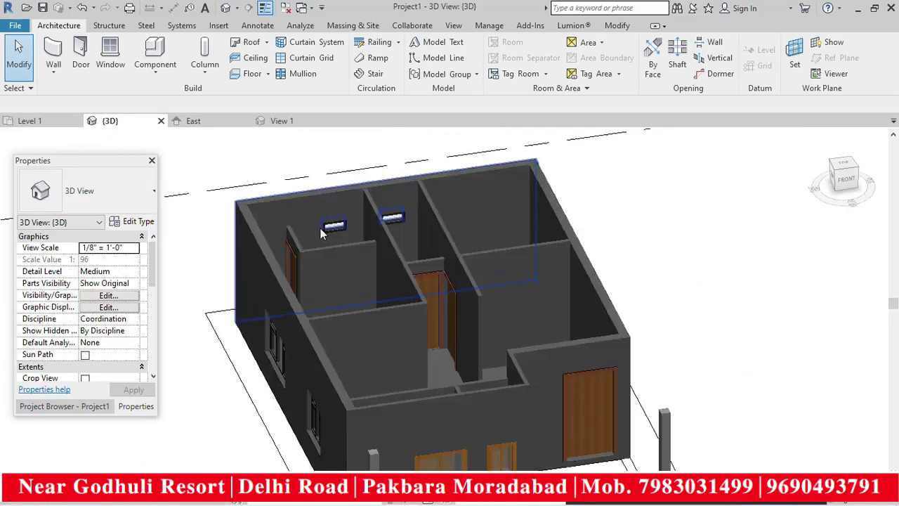
{"action": "scroll", "coordinate": [513, 225], "scroll_direction": "down", "scroll_amount": 10}
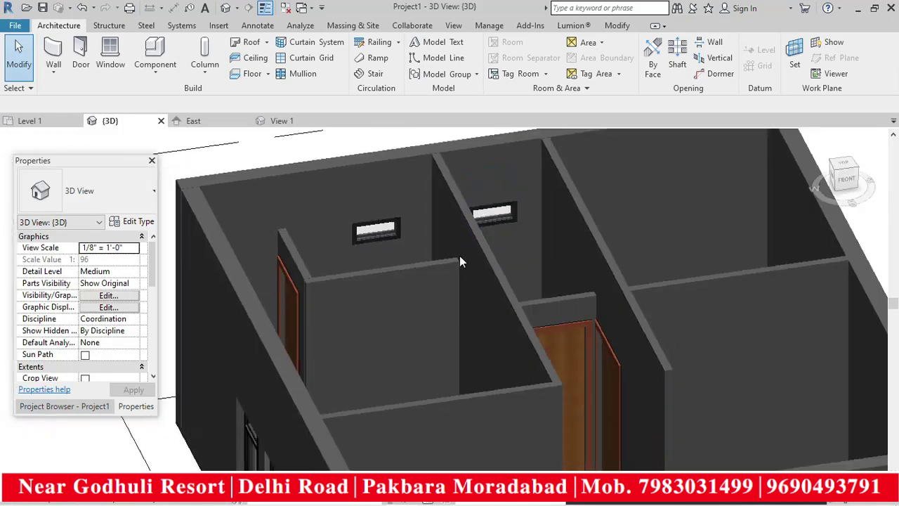
{"action": "middle_click_drag", "start_coordinate": [502, 271], "coordinate": [547, 287], "text": "shift"}
{"action": "scroll", "coordinate": [546, 276], "scroll_direction": "down", "scroll_amount": 6}
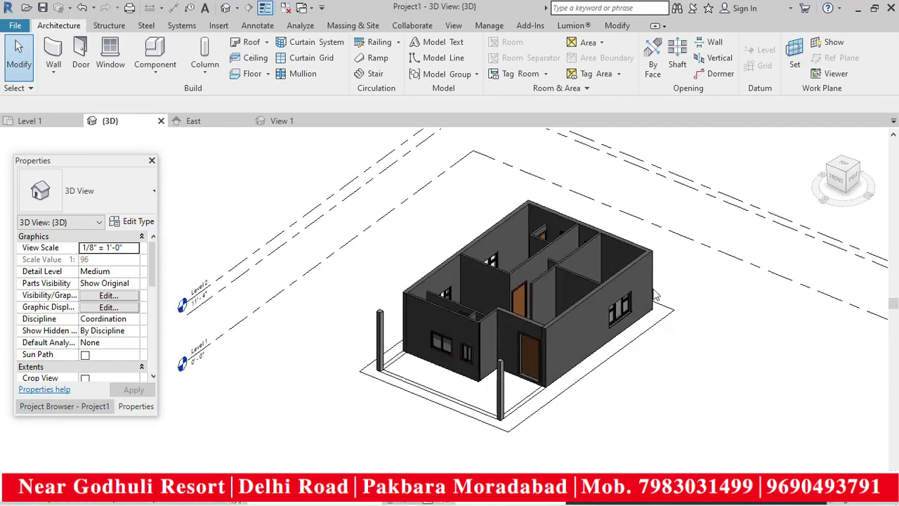
{"action": "scroll", "coordinate": [537, 268], "scroll_direction": "up", "scroll_amount": 2}
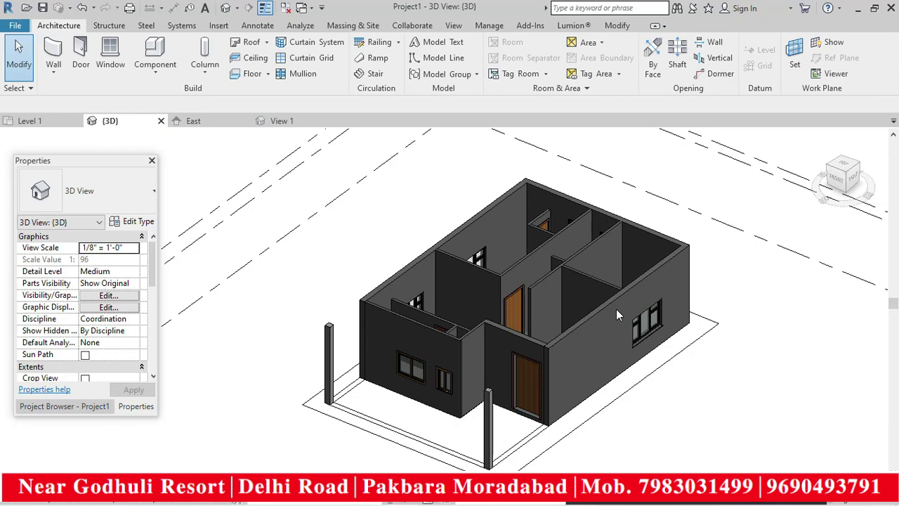
{"action": "middle_click_drag", "start_coordinate": [718, 251], "coordinate": [730, 358], "text": "shift"}
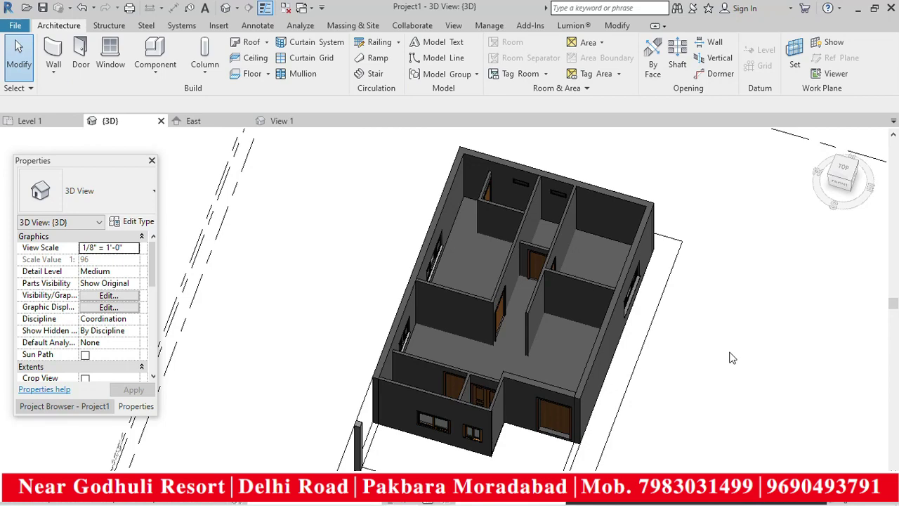
{"action": "mouse_move", "coordinate": [730, 356]}
{"action": "middle_mouse_down", "text": "shift"}
{"action": "mouse_move", "coordinate": [747, 357]}
{"action": "mouse_move", "coordinate": [704, 295]}
{"action": "mouse_move", "coordinate": [714, 337]}
{"action": "mouse_move", "coordinate": [724, 342]}
{"action": "middle_mouse_up", "text": "shift"}
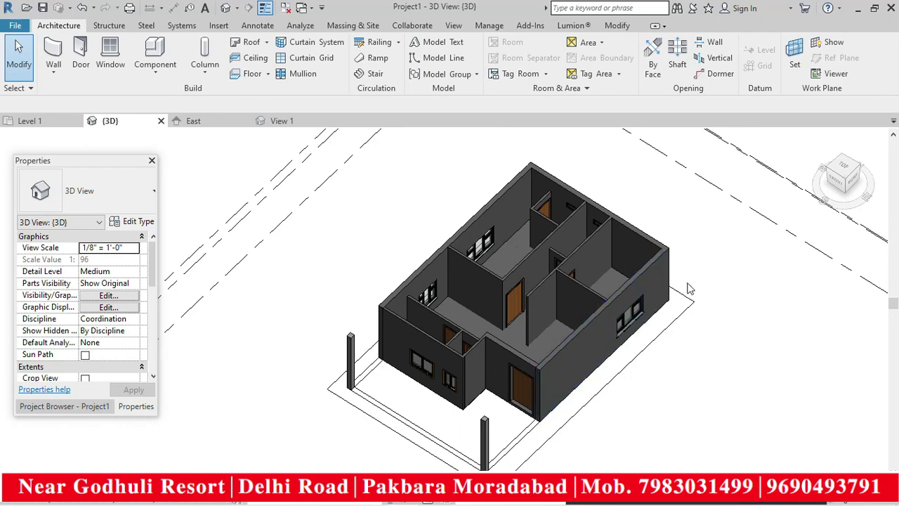
- Leave the 3D view of the house and open the Level 1 floor plan
{"action": "middle_click_drag", "start_coordinate": [700, 274], "coordinate": [732, 331], "text": "shift"}
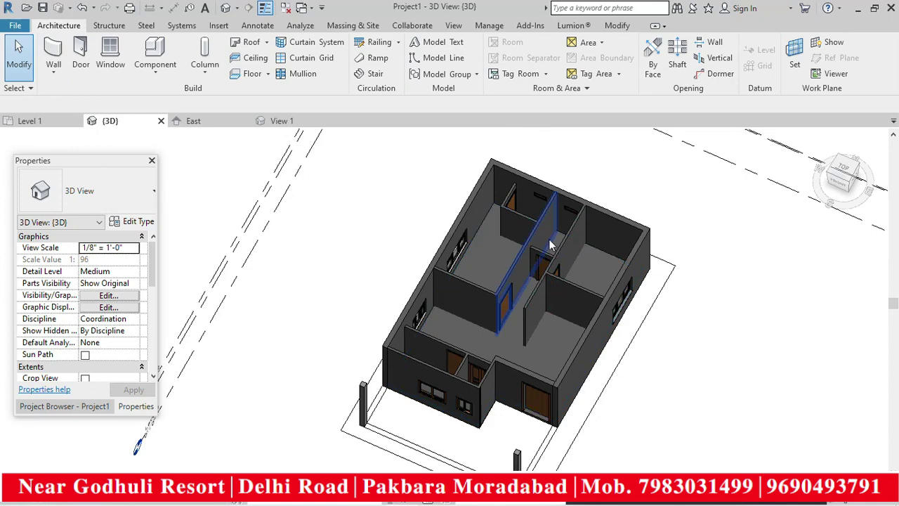
{"action": "scroll", "coordinate": [442, 323], "scroll_direction": "up", "scroll_amount": 2}
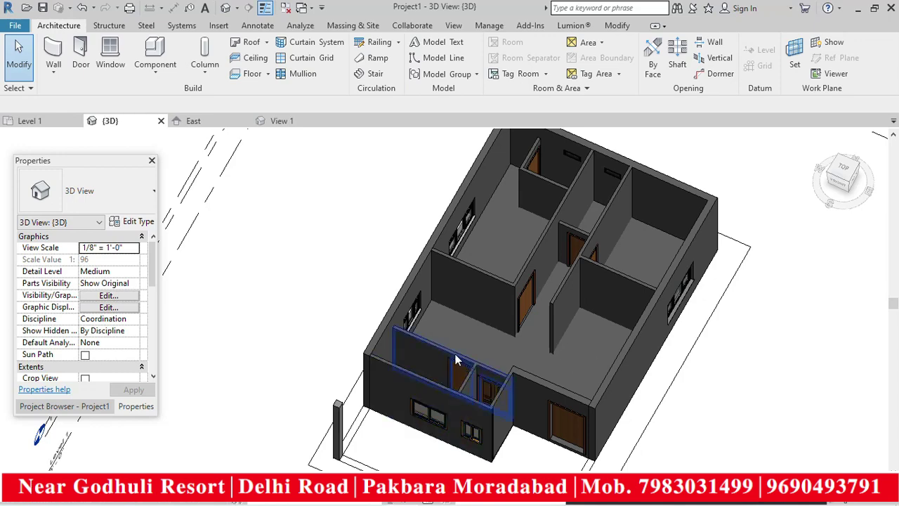
{"action": "scroll", "coordinate": [551, 340], "scroll_direction": "down", "scroll_amount": 4}
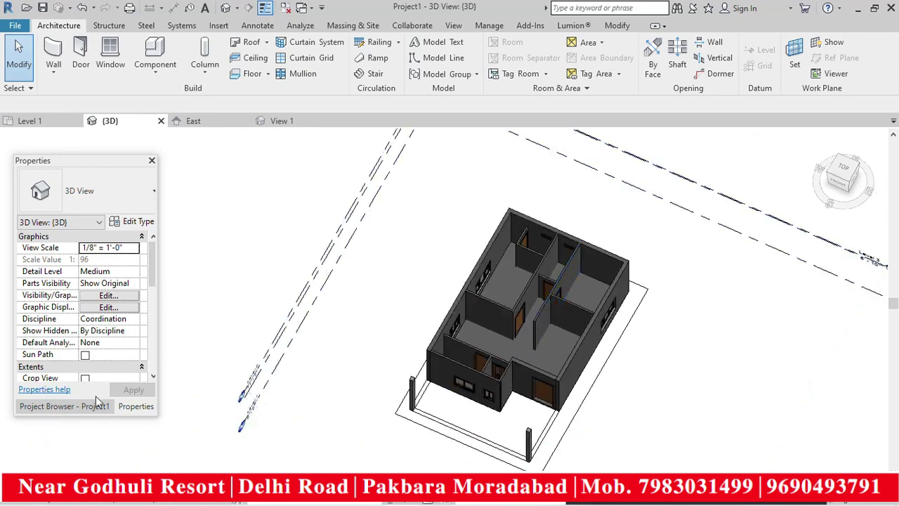
{"action": "left_click", "coordinate": [82, 407]}
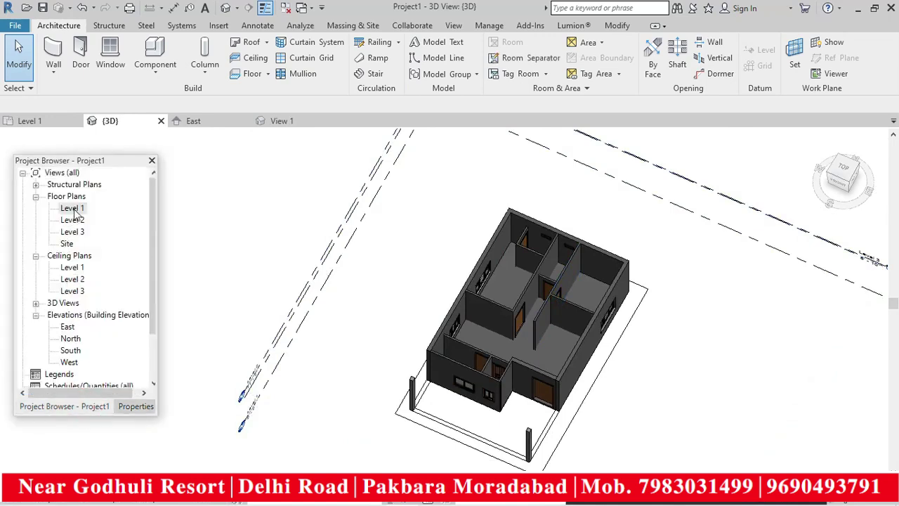
{"action": "double_click", "coordinate": [72, 209]}
{"action": "scroll", "coordinate": [466, 321], "scroll_direction": "down", "scroll_amount": 2}
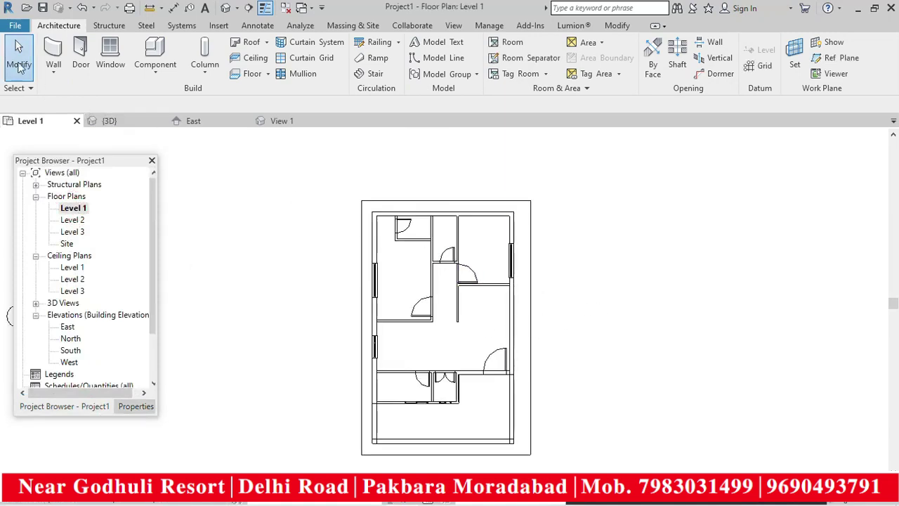
- Start placing a component and browse the family library to the Furniture folder inside Generic
{"action": "left_click", "coordinate": [159, 73]}
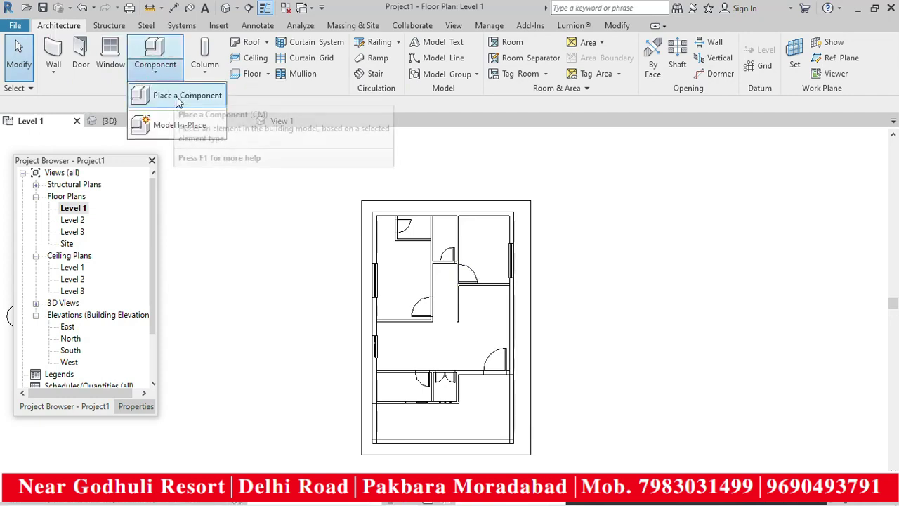
{"action": "left_click", "coordinate": [178, 99]}
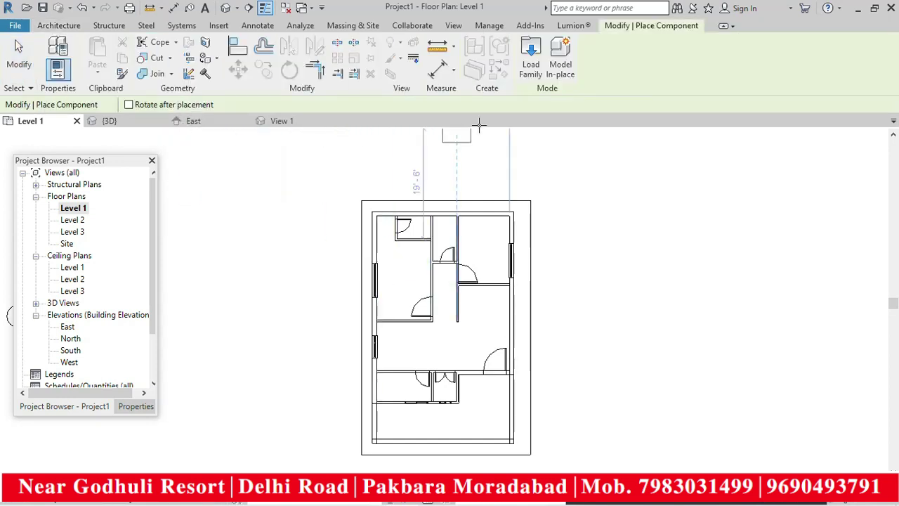
{"action": "left_click", "coordinate": [531, 59]}
{"action": "left_click", "coordinate": [300, 102]}
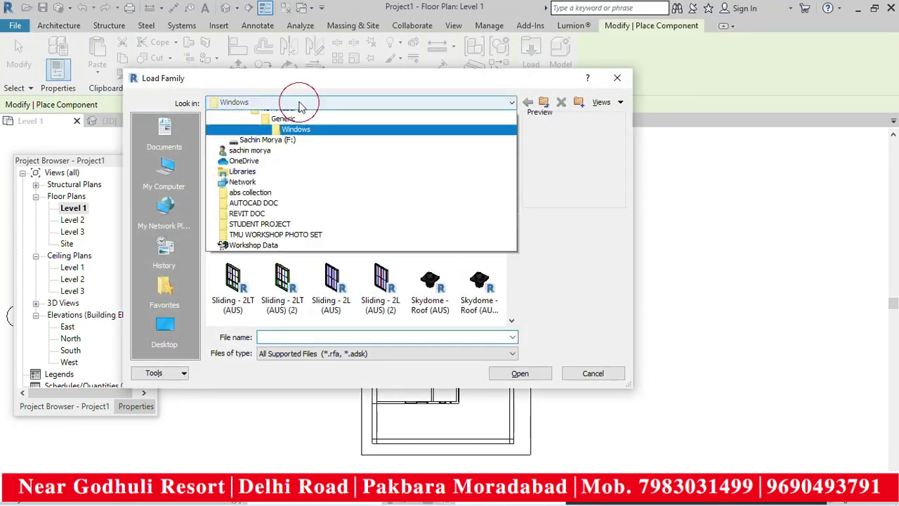
{"action": "left_click", "coordinate": [283, 190]}
{"action": "left_click", "coordinate": [331, 214]}
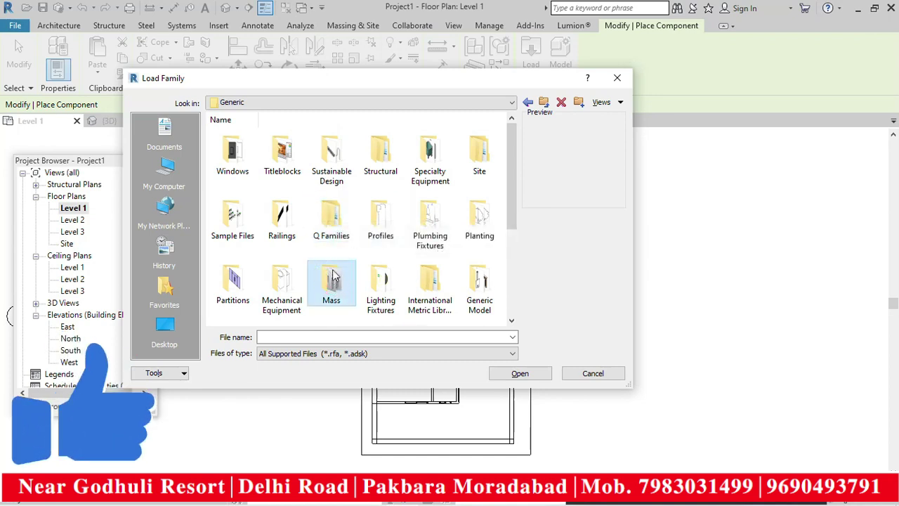
{"action": "scroll", "coordinate": [335, 281], "scroll_direction": "down", "scroll_amount": 1}
{"action": "double_click", "coordinate": [285, 246]}
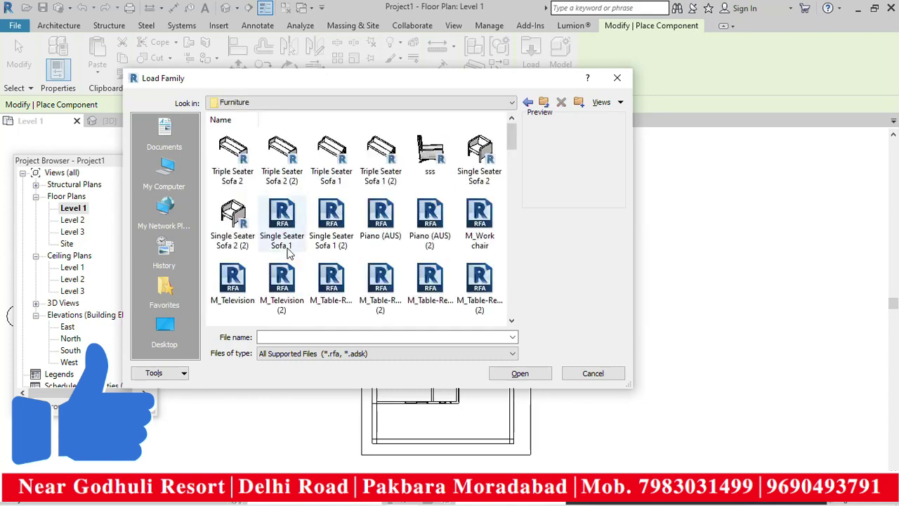
- Find the Bed - Large Sizes (AUS) (2) family among the furniture and load it into the project
{"action": "left_click", "coordinate": [331, 215]}
{"action": "scroll", "coordinate": [382, 223], "scroll_direction": "down", "scroll_amount": 5}
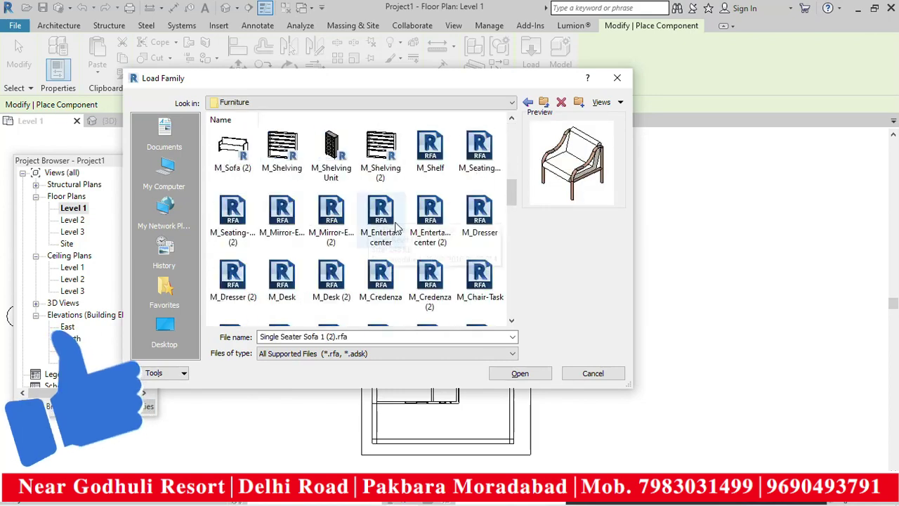
{"action": "scroll", "coordinate": [383, 223], "scroll_direction": "down", "scroll_amount": 10}
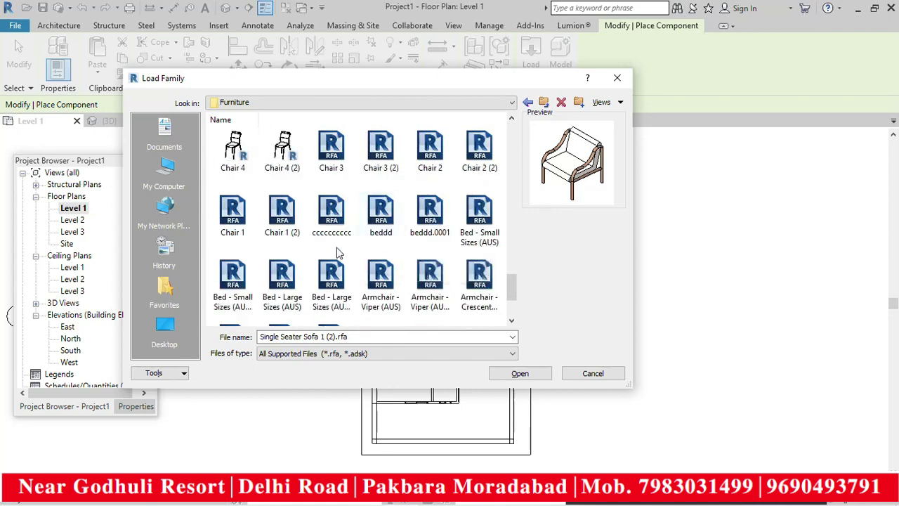
{"action": "scroll", "coordinate": [338, 232], "scroll_direction": "down", "scroll_amount": 2}
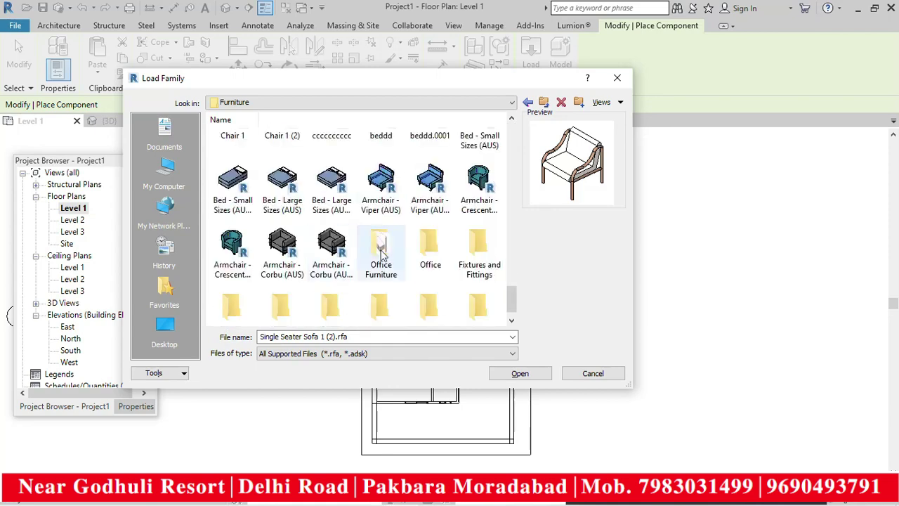
{"action": "left_click", "coordinate": [333, 181]}
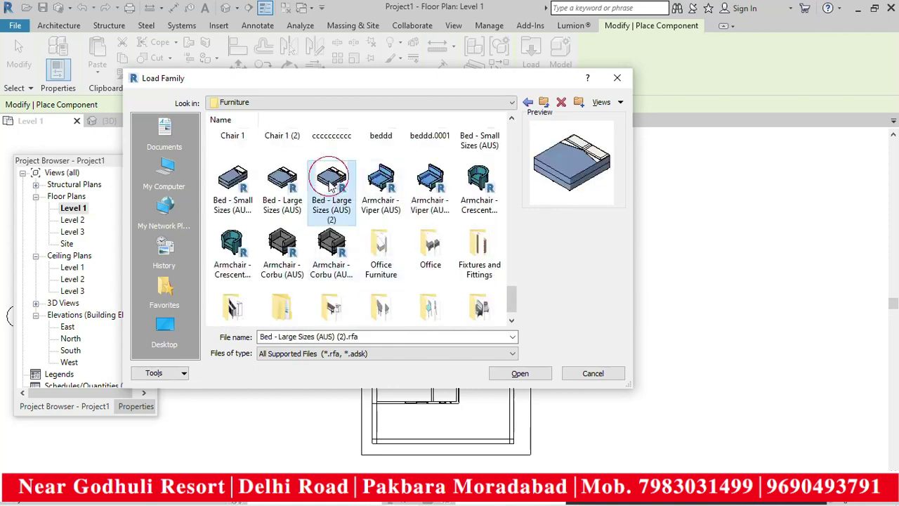
{"action": "left_click", "coordinate": [520, 373]}
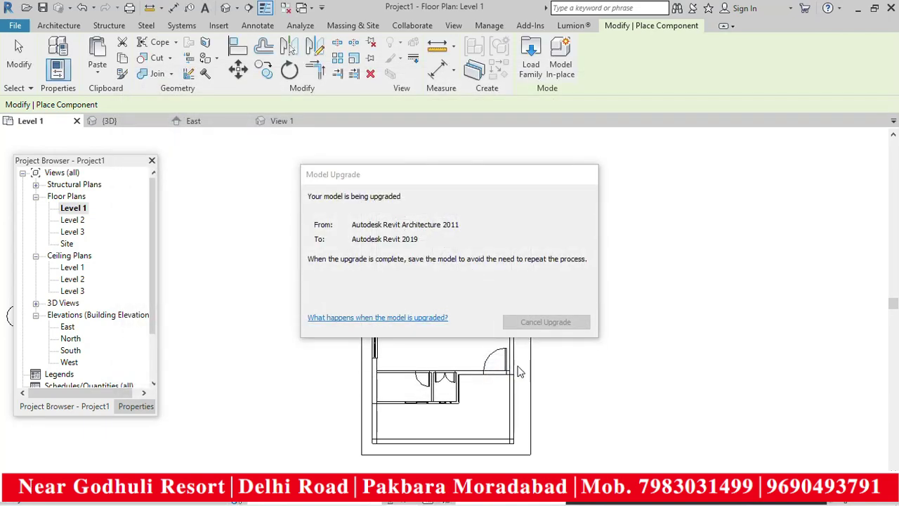
- Place the double bed with its head at the back wall of the right rear bedroom, about 2'-6" from the window wall
{"action": "scroll", "coordinate": [492, 211], "scroll_direction": "up", "scroll_amount": 3}
{"action": "scroll", "coordinate": [485, 225], "scroll_direction": "up", "scroll_amount": 3}
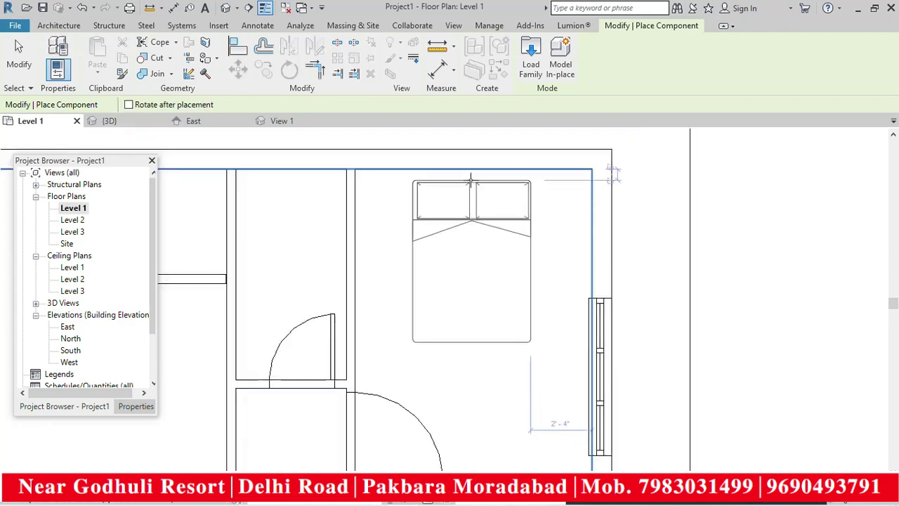
{"action": "left_click", "coordinate": [467, 174]}
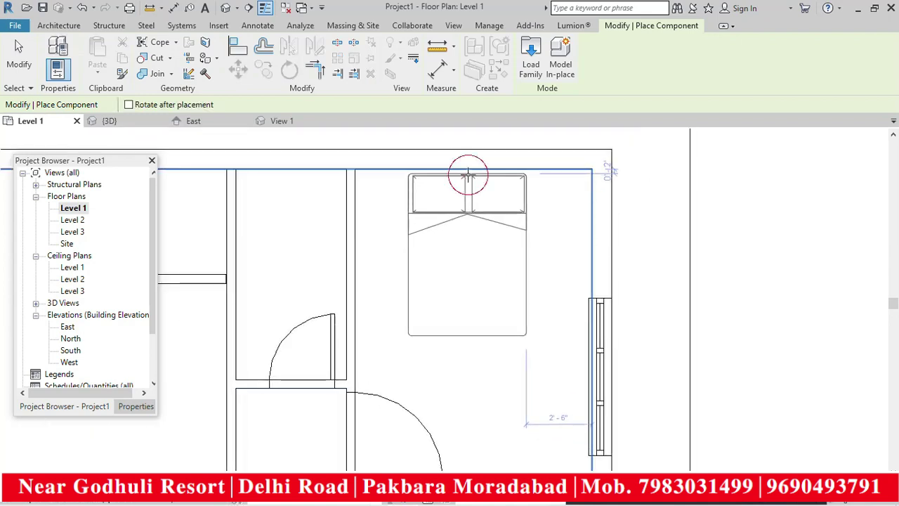
{"action": "scroll", "coordinate": [470, 247], "scroll_direction": "down", "scroll_amount": 5}
{"action": "key", "text": "Escape"}
{"action": "key", "text": "Escape"}
- Nudge the placed bed slightly towards the window wall
{"action": "scroll", "coordinate": [495, 275], "scroll_direction": "up", "scroll_amount": 1}
{"action": "left_click", "coordinate": [499, 266]}
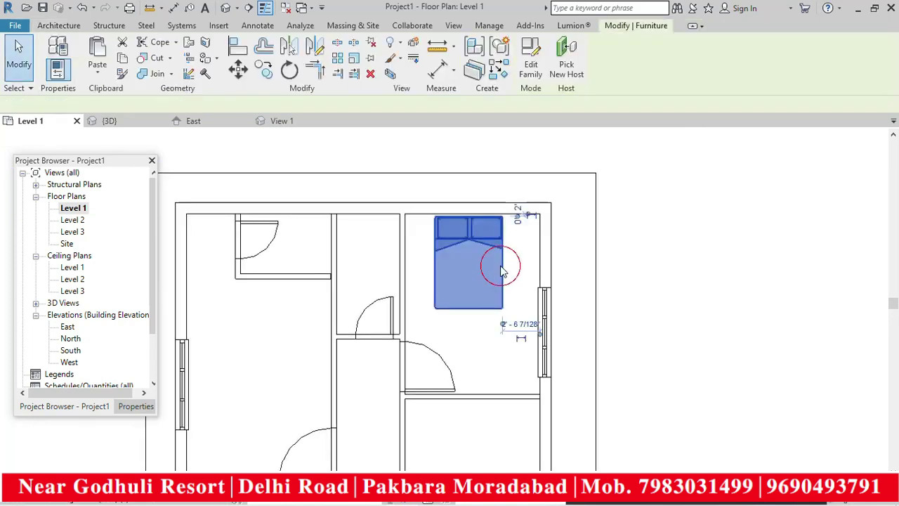
{"action": "key", "text": "Right"}
{"action": "left_click", "coordinate": [635, 262]}
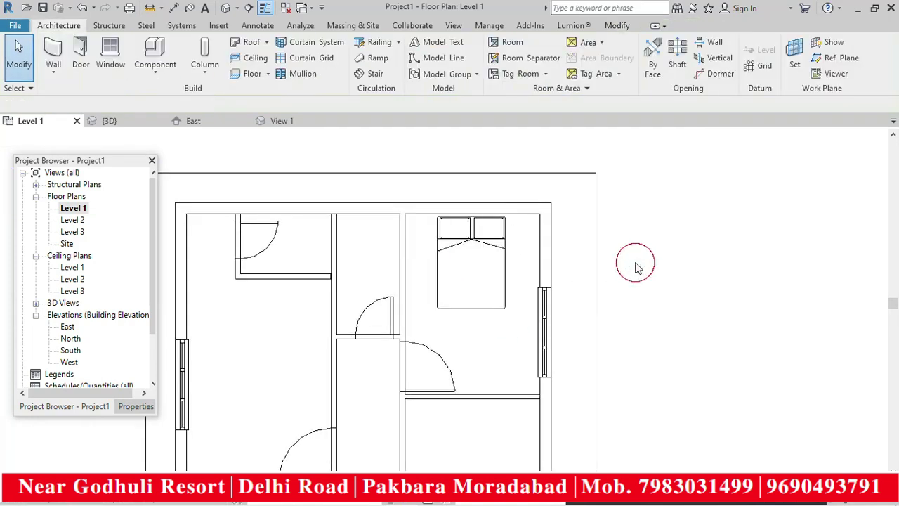
- Open the bed's type properties and set the Double type's width to 5'
{"action": "left_click", "coordinate": [503, 242]}
{"action": "left_click", "coordinate": [132, 406]}
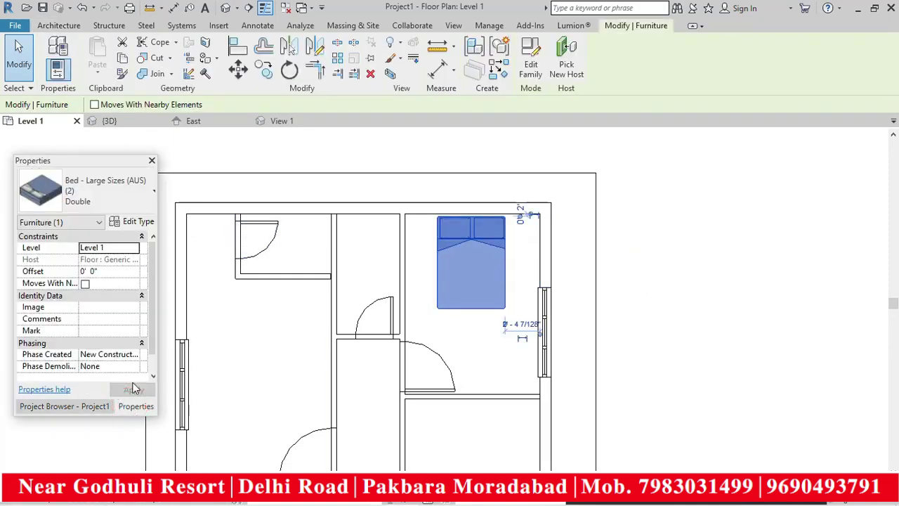
{"action": "left_click", "coordinate": [141, 219]}
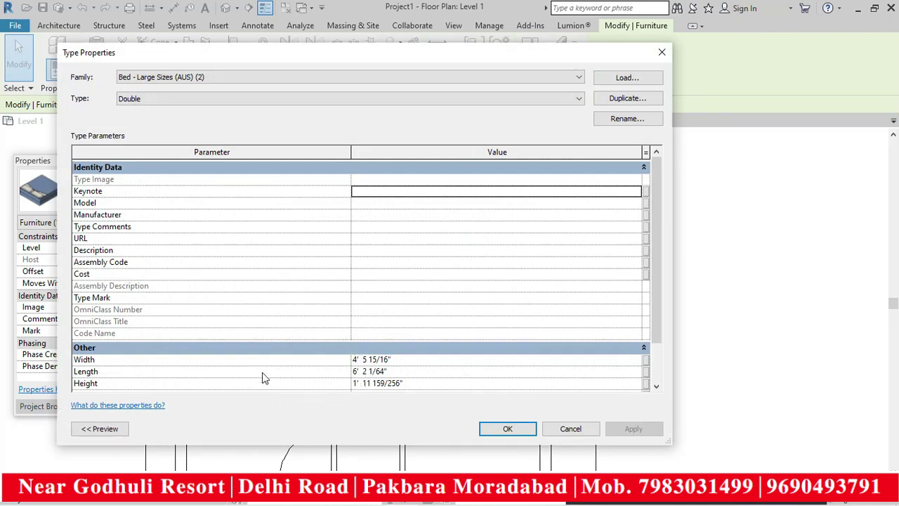
{"action": "left_click", "coordinate": [401, 359]}
{"action": "type", "text": "5'"}
{"action": "left_click", "coordinate": [412, 383]}
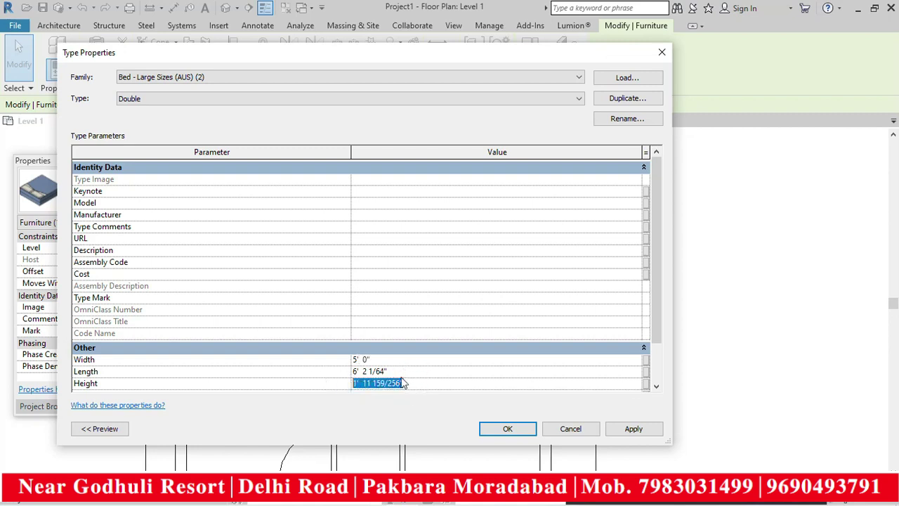
- Set the Double bed type's length to 7' 3" and apply the new size
{"action": "left_click", "coordinate": [395, 371]}
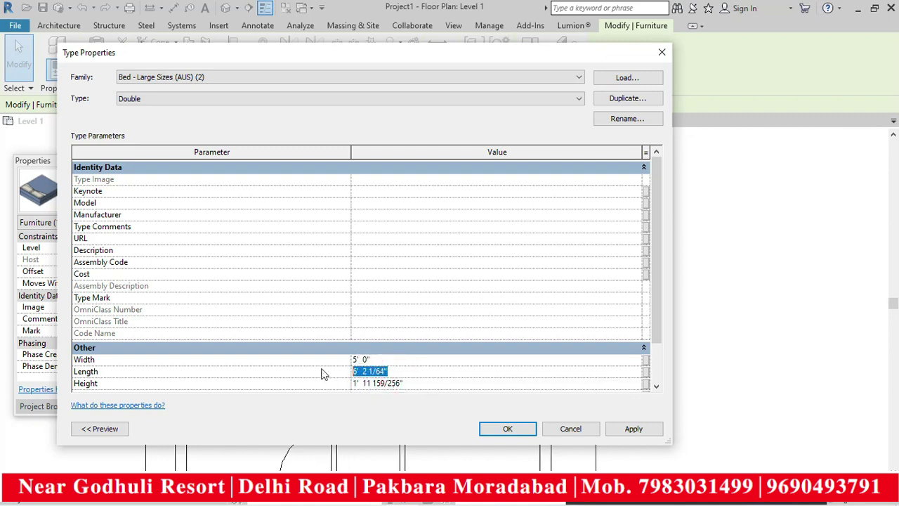
{"action": "type", "text": "8"}
{"action": "key", "text": "BackSpace"}
{"action": "type", "text": "7'"}
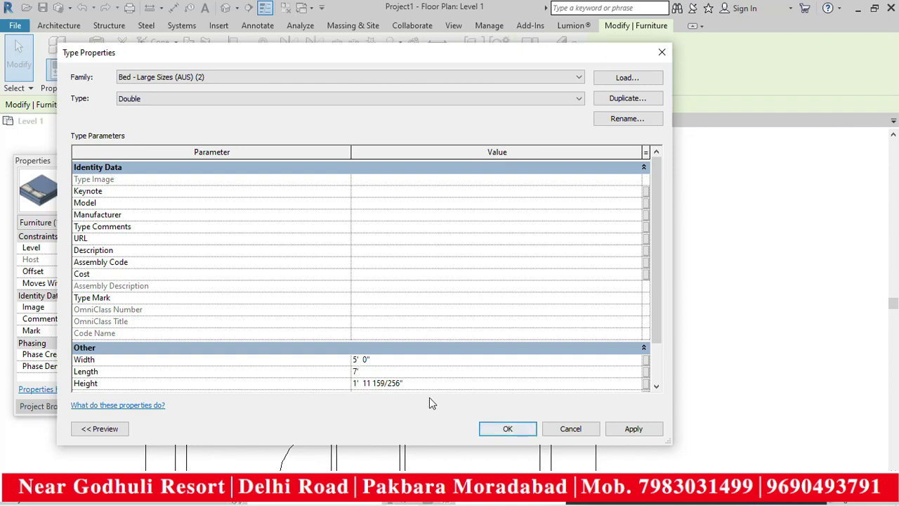
{"action": "type", "text": "3"}
{"action": "left_click", "coordinate": [632, 431]}
{"action": "left_click", "coordinate": [509, 428]}
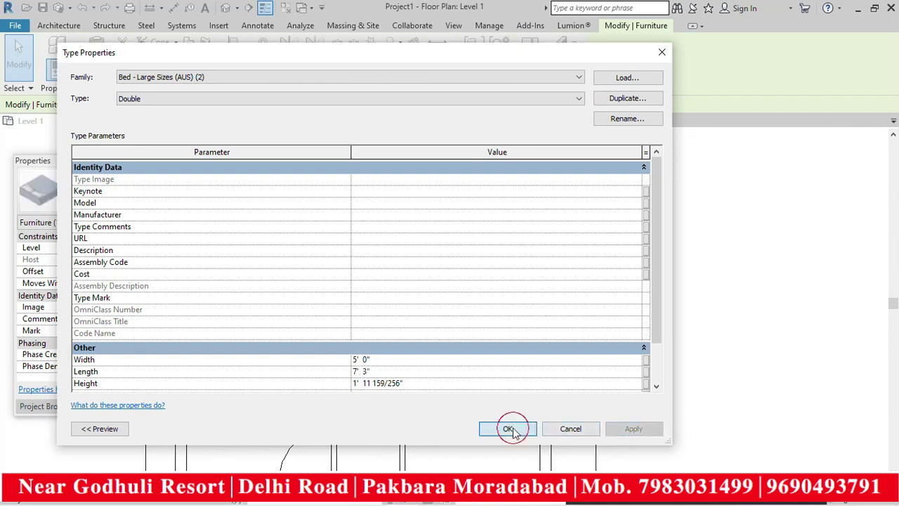
- Shift the enlarged bed slightly closer to the window wall and check its fit in the bedroom
{"action": "left_click", "coordinate": [615, 372]}
{"action": "scroll", "coordinate": [497, 271], "scroll_direction": "up", "scroll_amount": 3}
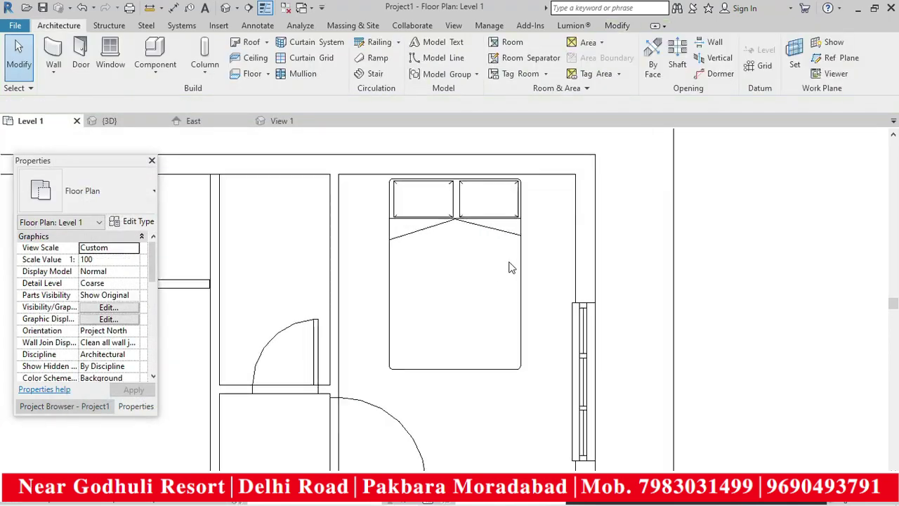
{"action": "left_click", "coordinate": [516, 244]}
{"action": "scroll", "coordinate": [509, 264], "scroll_direction": "down", "scroll_amount": 1}
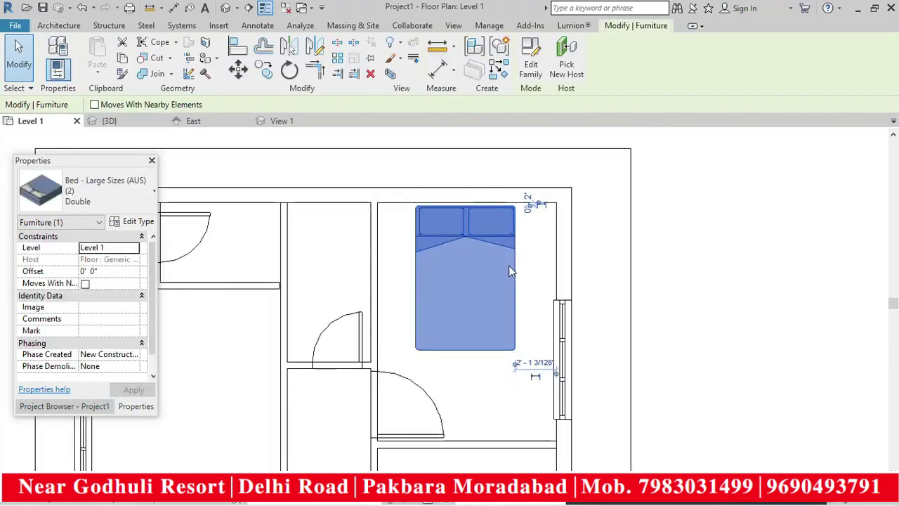
{"action": "left_click", "coordinate": [676, 298]}
{"action": "scroll", "coordinate": [632, 301], "scroll_direction": "down", "scroll_amount": 5}
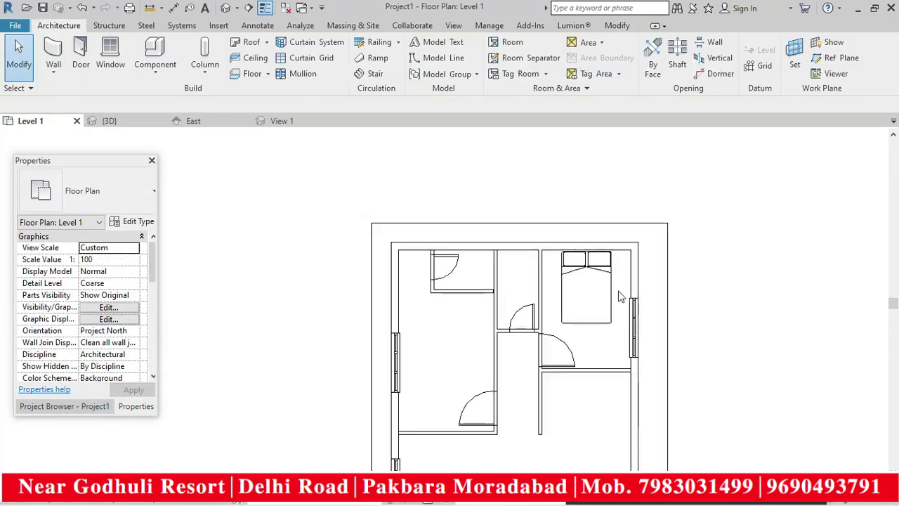
{"action": "scroll", "coordinate": [510, 309], "scroll_direction": "up", "scroll_amount": 2}
{"action": "scroll", "coordinate": [475, 311], "scroll_direction": "up", "scroll_amount": 1}
{"action": "scroll", "coordinate": [501, 330], "scroll_direction": "down", "scroll_amount": 2}
- Switch to the AutoCAD plan and examine how the beds are arranged in the two bedrooms
{"action": "mouse_move", "coordinate": [346, 499]}
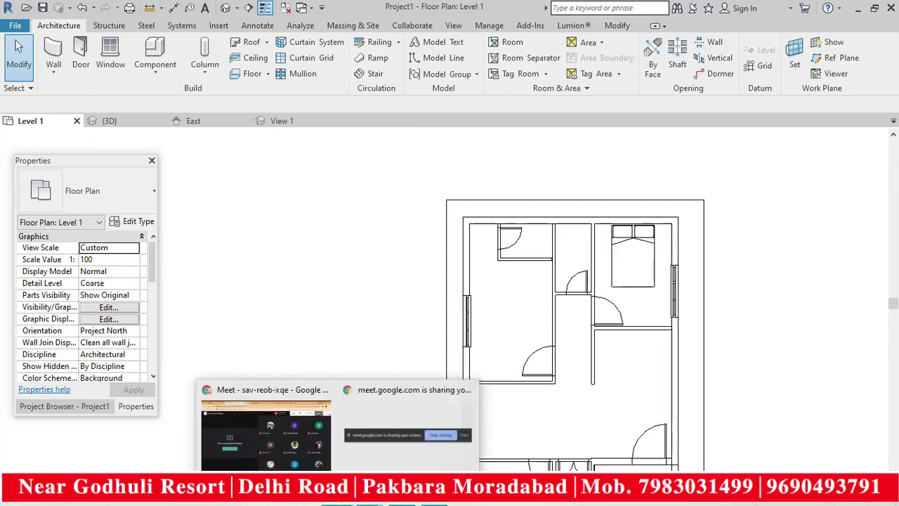
{"action": "left_click", "coordinate": [321, 427]}
{"action": "scroll", "coordinate": [447, 307], "scroll_direction": "down", "scroll_amount": 5}
{"action": "scroll", "coordinate": [447, 307], "scroll_direction": "up", "scroll_amount": 10}
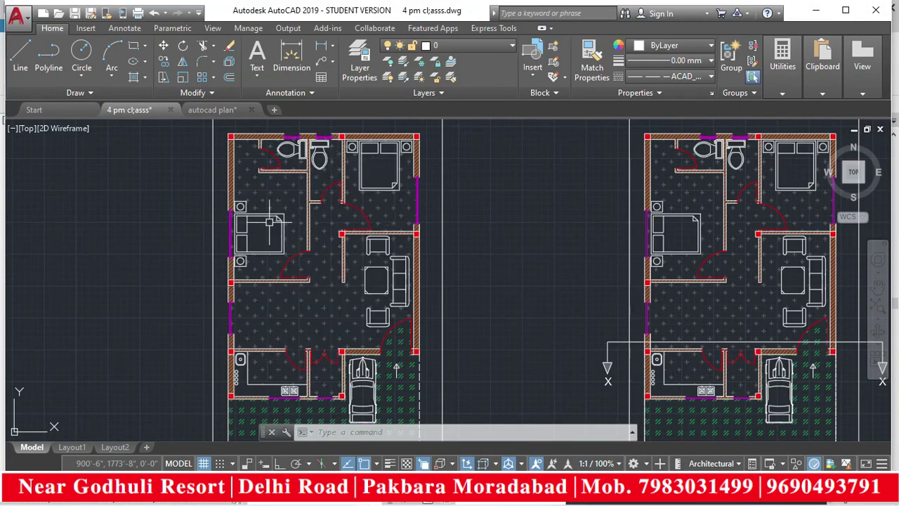
{"action": "scroll", "coordinate": [269, 222], "scroll_direction": "down", "scroll_amount": 2}
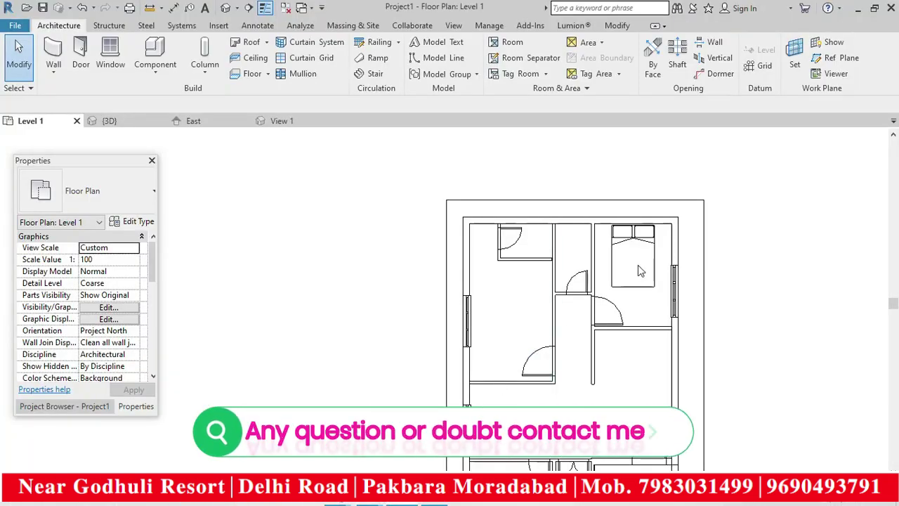
- Back in Revit, copy the bed from the right rear bedroom into the left bedroom, beside its window
{"action": "scroll", "coordinate": [640, 272], "scroll_direction": "up", "scroll_amount": 3}
{"action": "scroll", "coordinate": [561, 323], "scroll_direction": "down", "scroll_amount": 2}
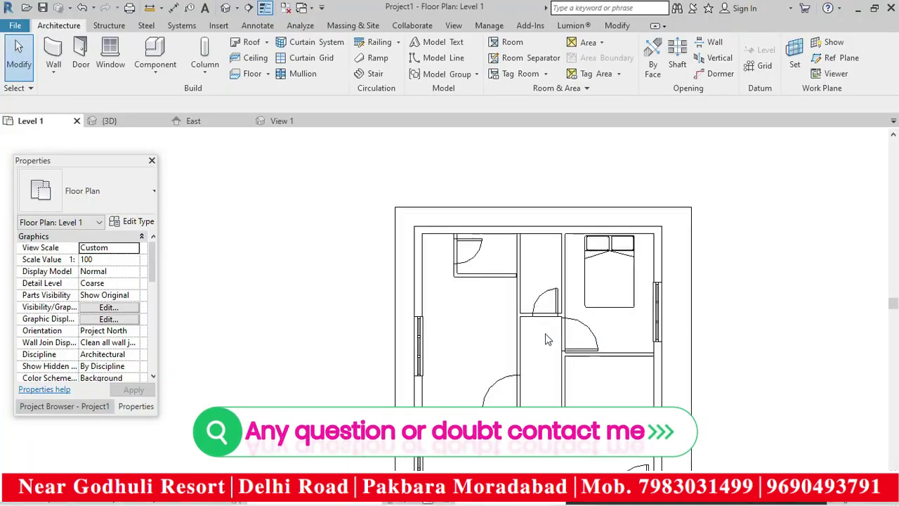
{"action": "left_click", "coordinate": [595, 302]}
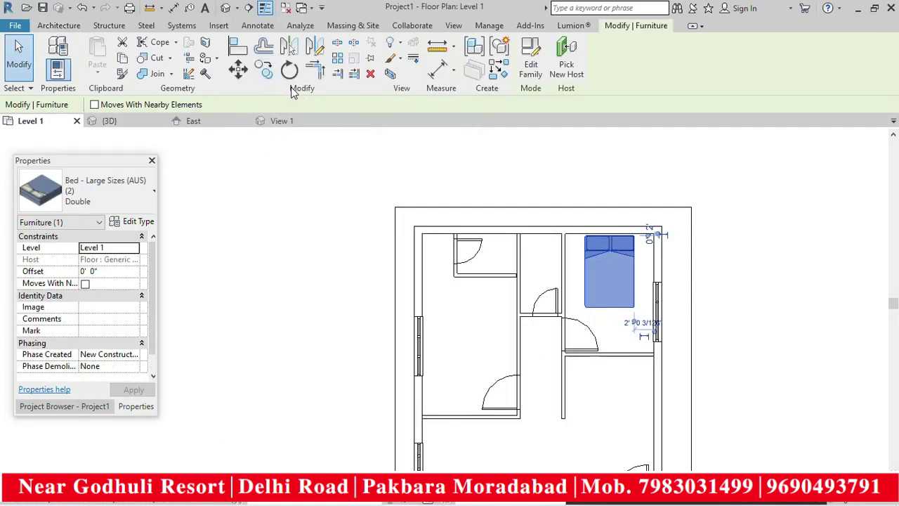
{"action": "left_click", "coordinate": [263, 68]}
{"action": "left_click", "coordinate": [610, 276]}
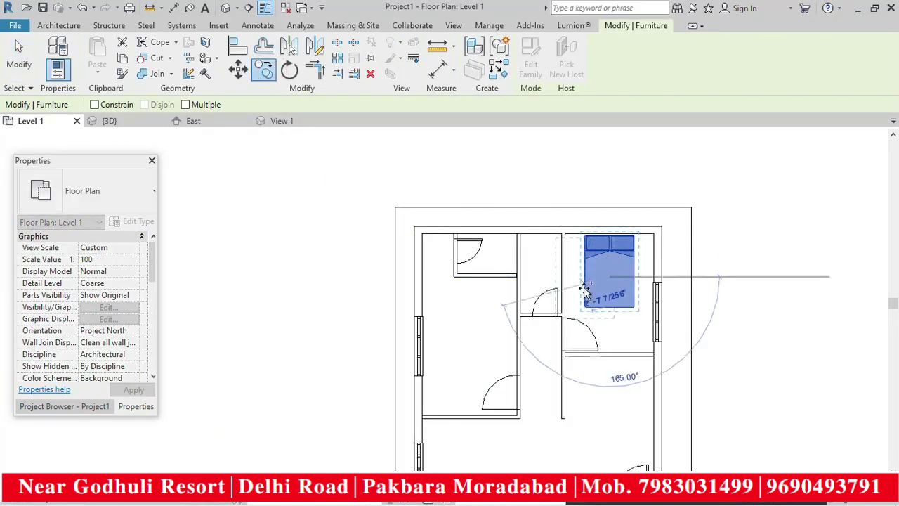
{"action": "left_click", "coordinate": [469, 353]}
{"action": "scroll", "coordinate": [482, 351], "scroll_direction": "up", "scroll_amount": 3}
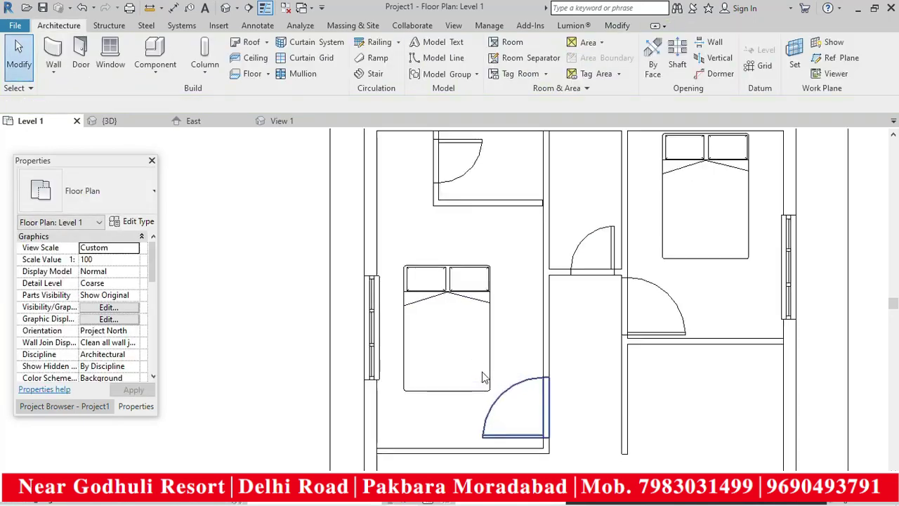
- Rotate the left bedroom's bed a quarter turn so its pillows face the window, and nudge it slightly closer to the window wall
{"action": "left_click", "coordinate": [482, 351]}
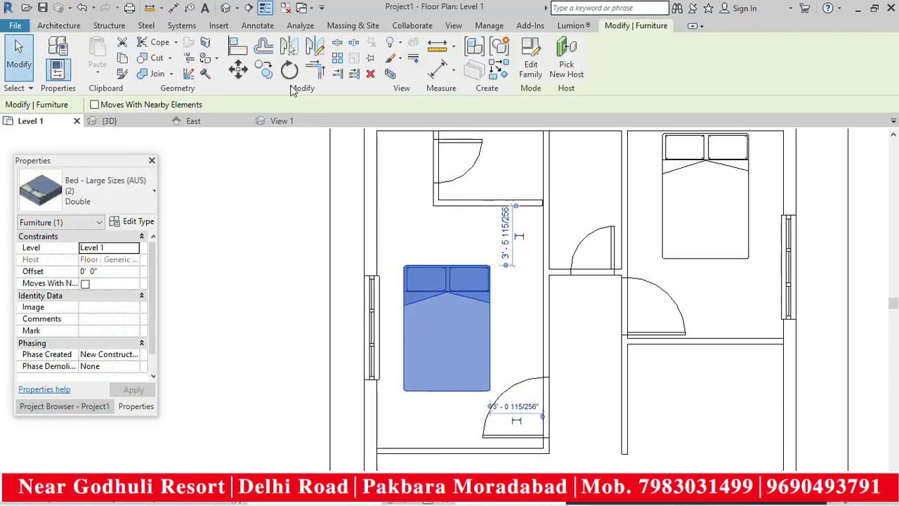
{"action": "left_click", "coordinate": [290, 71]}
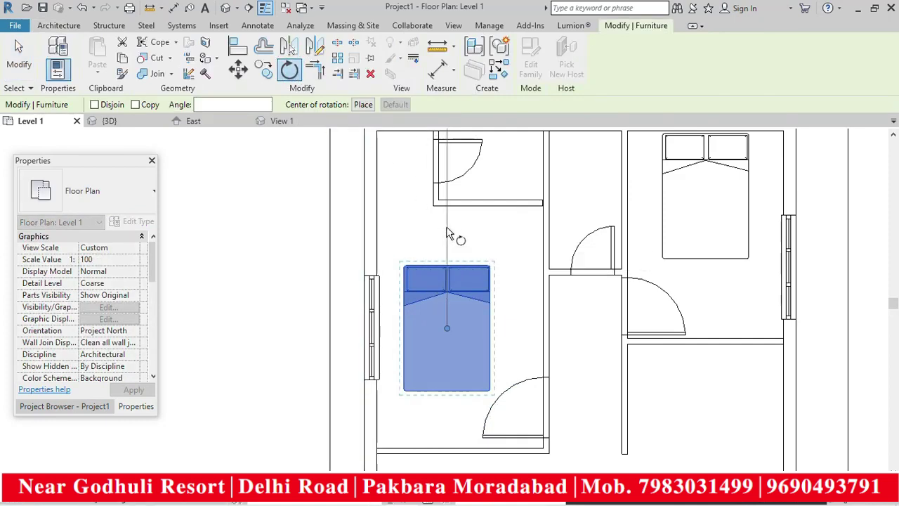
{"action": "key", "text": "space"}
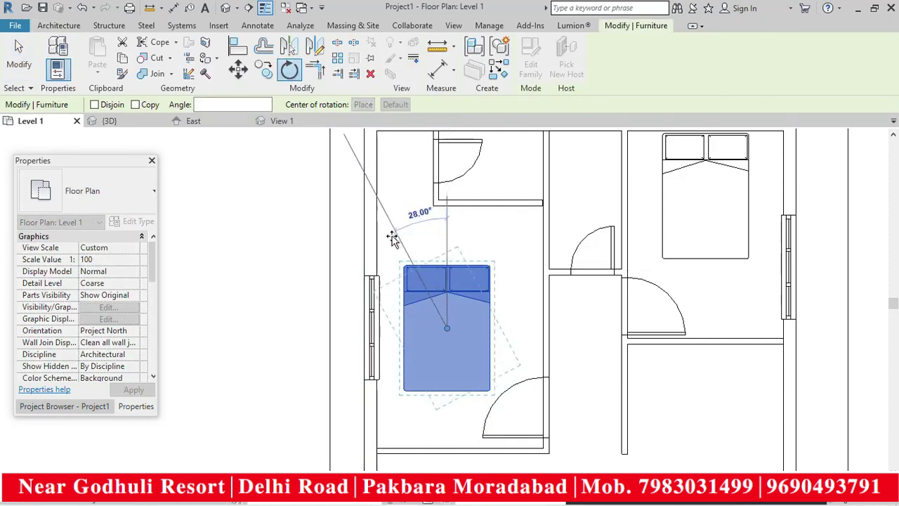
{"action": "left_click", "coordinate": [299, 329]}
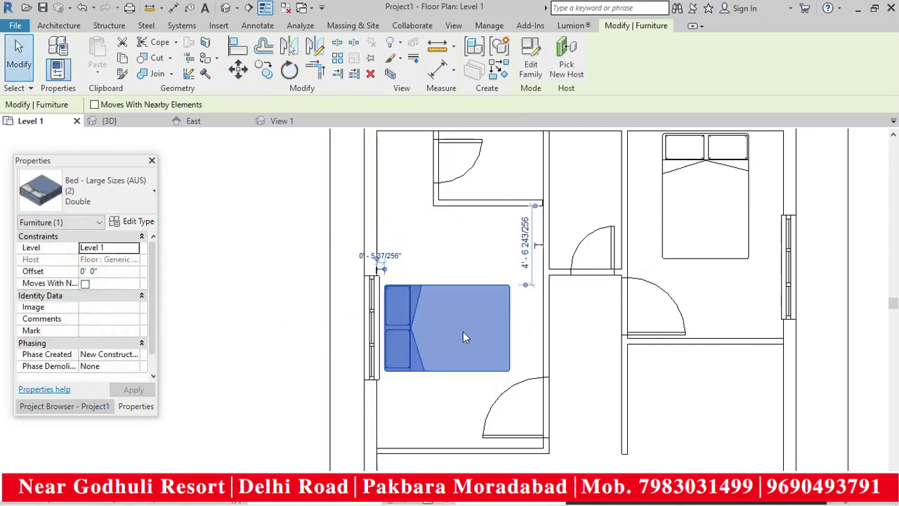
{"action": "left_click", "coordinate": [461, 266]}
{"action": "left_click", "coordinate": [457, 287]}
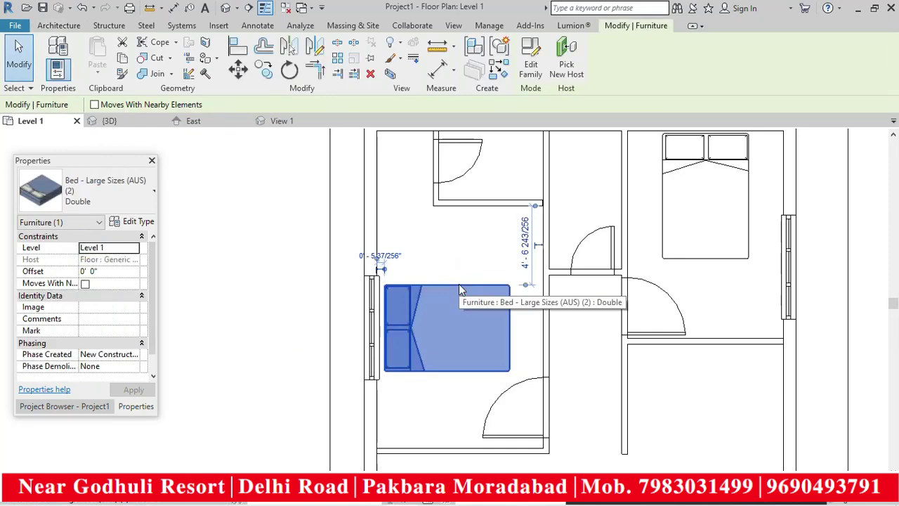
{"action": "key", "text": "Left"}
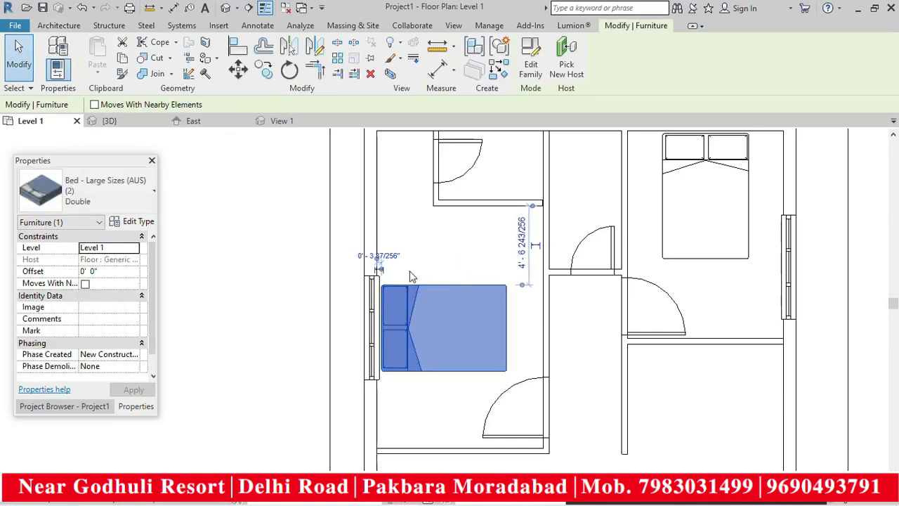
{"action": "left_click", "coordinate": [275, 260]}
{"action": "scroll", "coordinate": [242, 276], "scroll_direction": "down", "scroll_amount": 3}
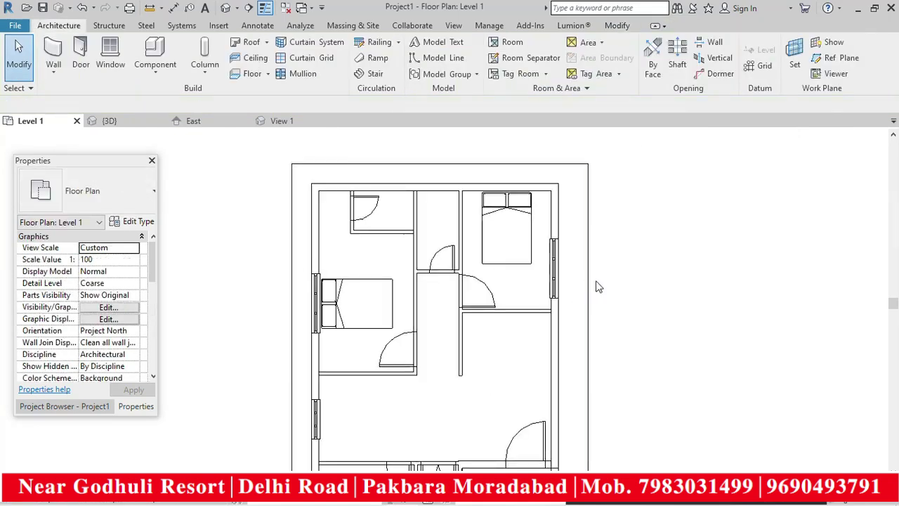
- Examine the house in 3D from several angles, checking the two beds, the interior rooms and the front entrance door
{"action": "scroll", "coordinate": [610, 296], "scroll_direction": "down", "scroll_amount": 5}
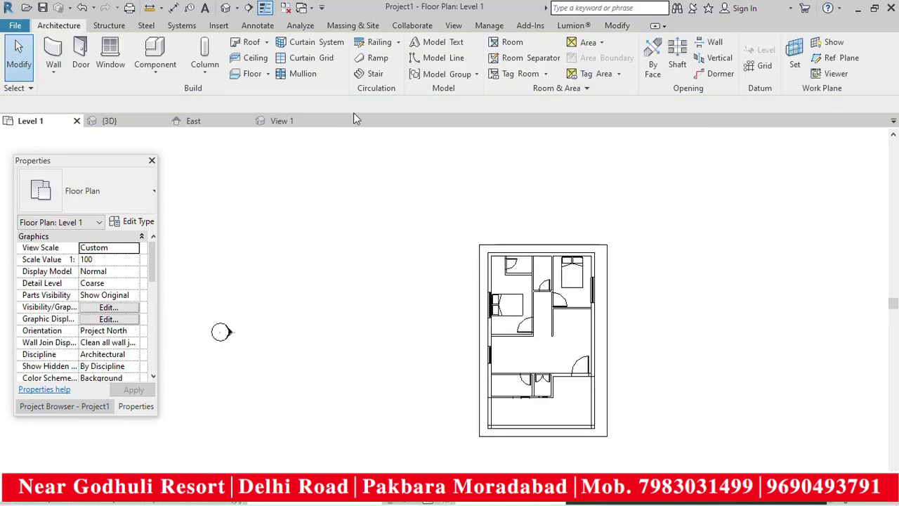
{"action": "left_click", "coordinate": [226, 9]}
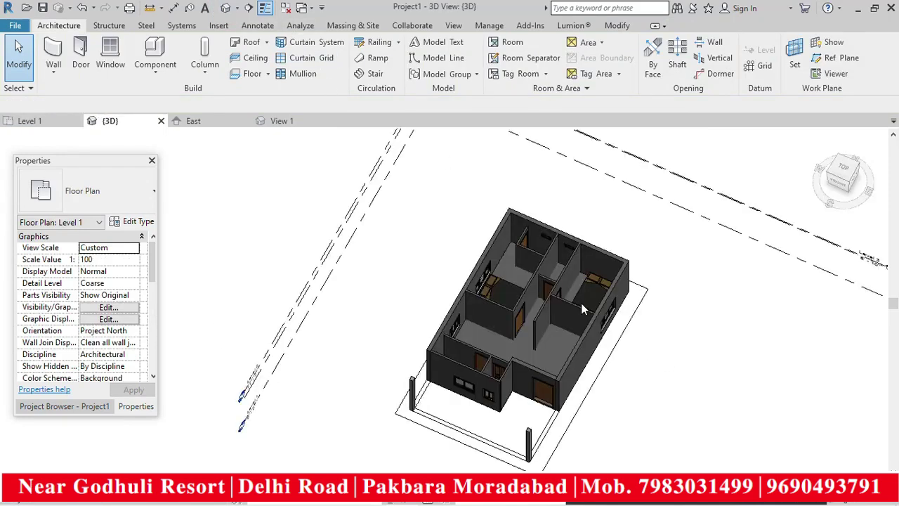
{"action": "mouse_move", "coordinate": [678, 296]}
{"action": "middle_mouse_down", "text": "shift"}
{"action": "mouse_move", "coordinate": [650, 304]}
{"action": "mouse_move", "coordinate": [646, 243]}
{"action": "mouse_move", "coordinate": [642, 271]}
{"action": "mouse_move", "coordinate": [664, 286]}
{"action": "middle_mouse_up", "text": "shift"}
{"action": "scroll", "coordinate": [653, 309], "scroll_direction": "up", "scroll_amount": 6}
{"action": "scroll", "coordinate": [554, 314], "scroll_direction": "down", "scroll_amount": 3}
{"action": "scroll", "coordinate": [477, 323], "scroll_direction": "down", "scroll_amount": 3}
{"action": "scroll", "coordinate": [646, 243], "scroll_direction": "down", "scroll_amount": 3}
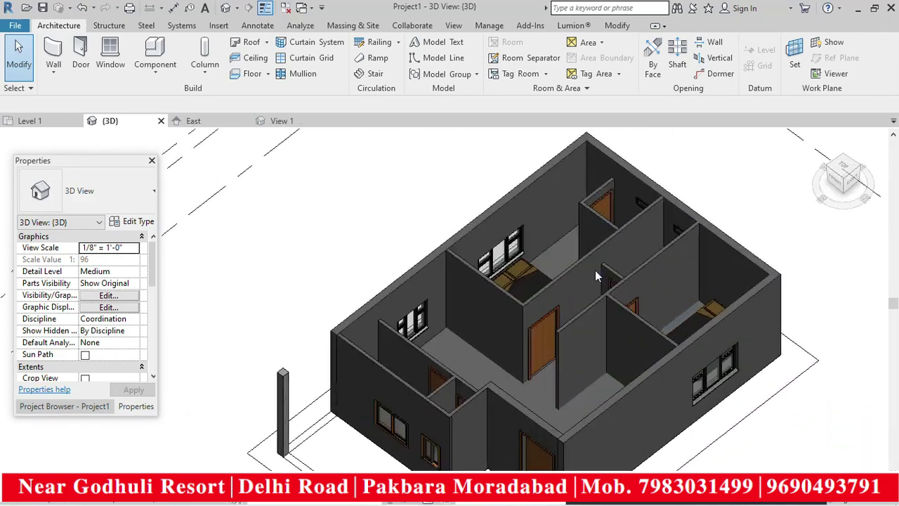
{"action": "middle_click_drag", "start_coordinate": [580, 248], "coordinate": [615, 253], "text": "shift"}
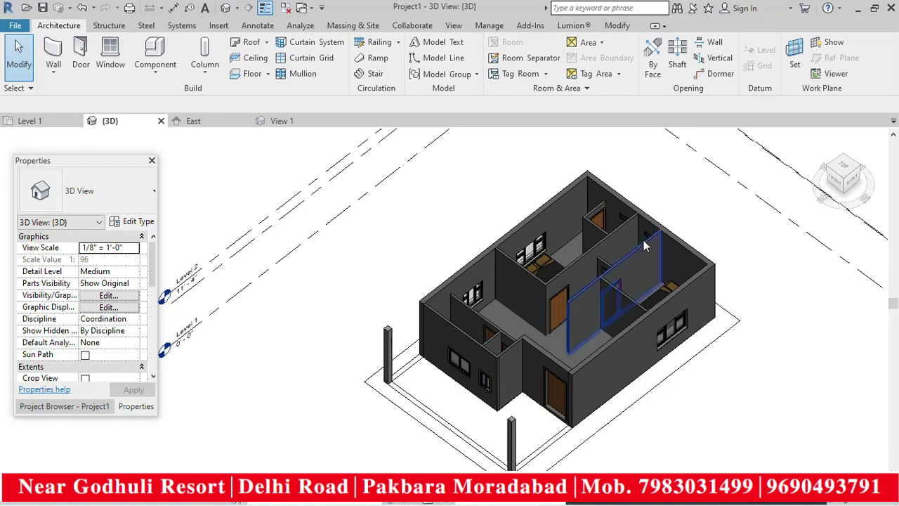
{"action": "middle_click_drag", "start_coordinate": [689, 237], "coordinate": [702, 309], "text": "shift"}
{"action": "scroll", "coordinate": [576, 414], "scroll_direction": "up", "scroll_amount": 5}
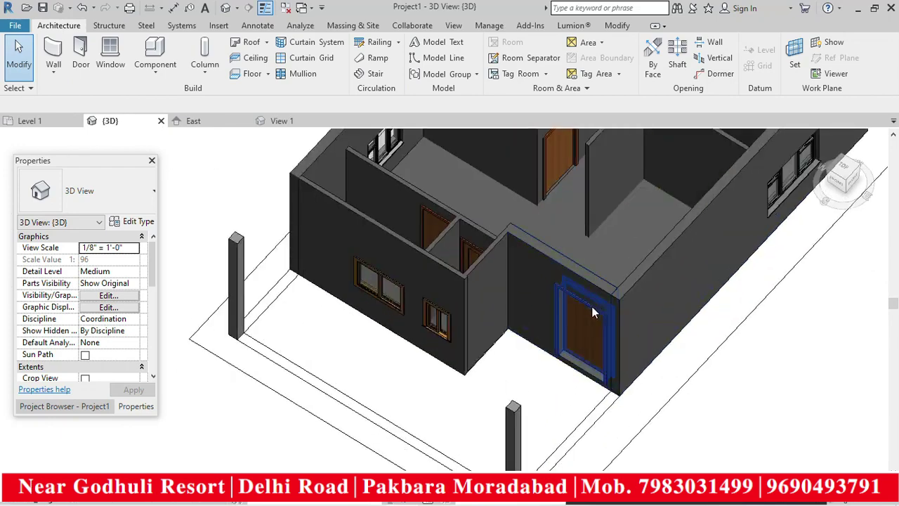
{"action": "left_click", "coordinate": [580, 353]}
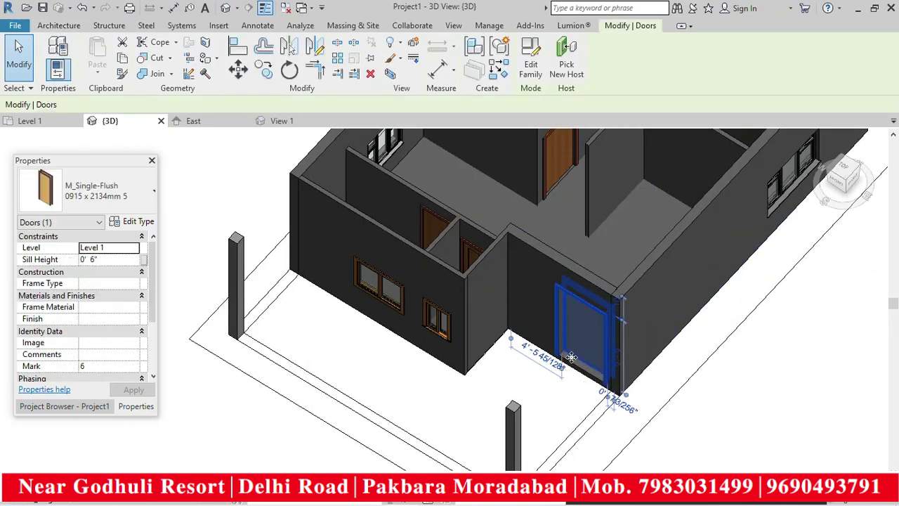
{"action": "left_click", "coordinate": [367, 379]}
{"action": "scroll", "coordinate": [383, 361], "scroll_direction": "down", "scroll_amount": 3}
- Flip the front entrance door on the Level 1 floor plan so it swings outward
{"action": "left_click", "coordinate": [71, 407]}
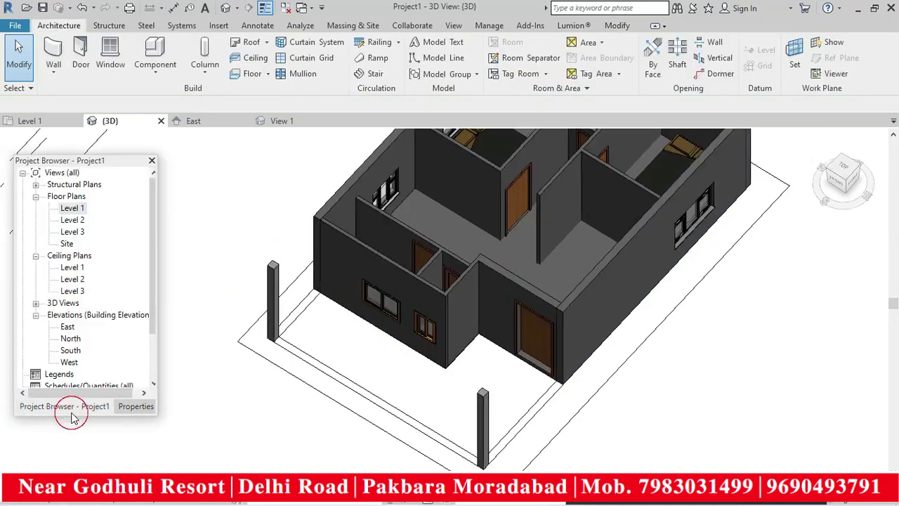
{"action": "double_click", "coordinate": [73, 208]}
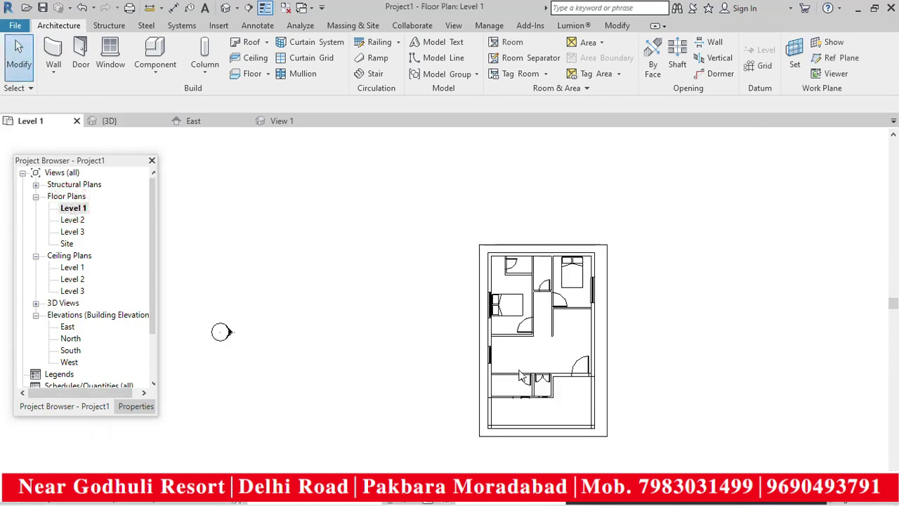
{"action": "left_click", "coordinate": [574, 342]}
{"action": "scroll", "coordinate": [576, 360], "scroll_direction": "up", "scroll_amount": 2}
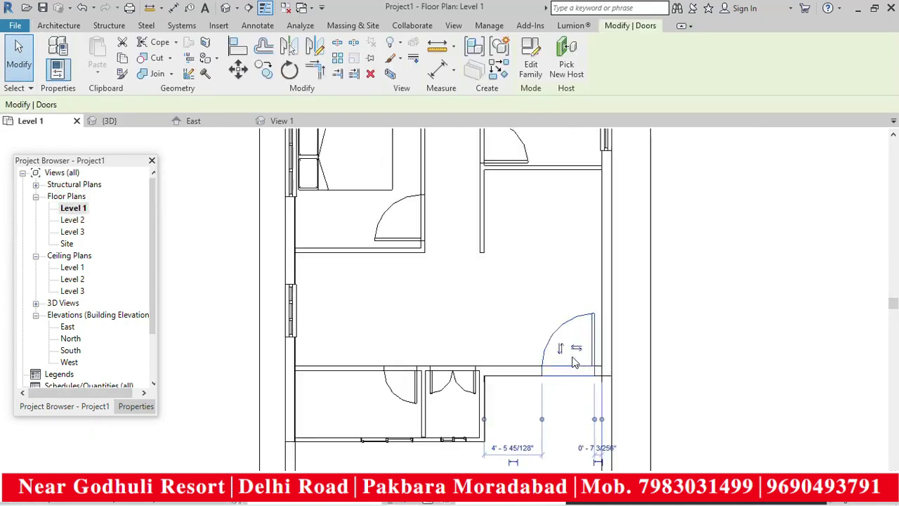
{"action": "left_click", "coordinate": [559, 347]}
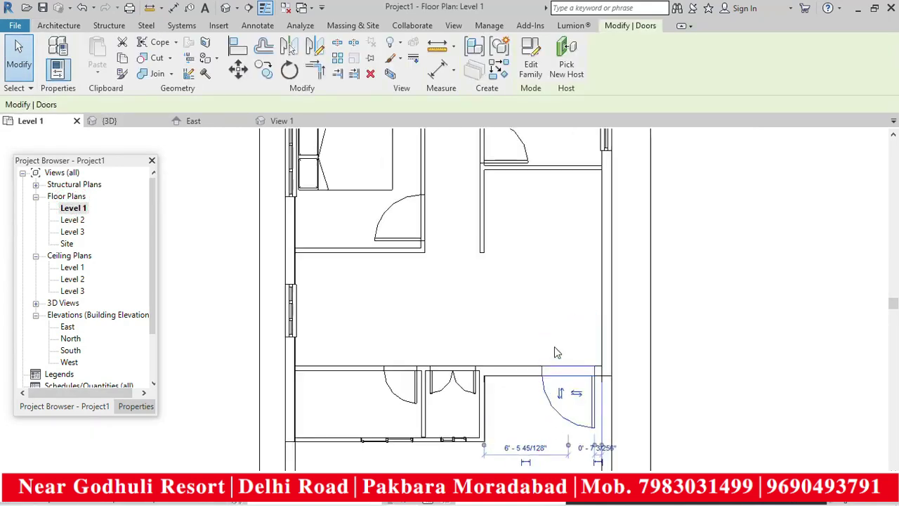
{"action": "left_click", "coordinate": [726, 321]}
{"action": "scroll", "coordinate": [727, 321], "scroll_direction": "down", "scroll_amount": 3}
{"action": "scroll", "coordinate": [624, 361], "scroll_direction": "up", "scroll_amount": 4}
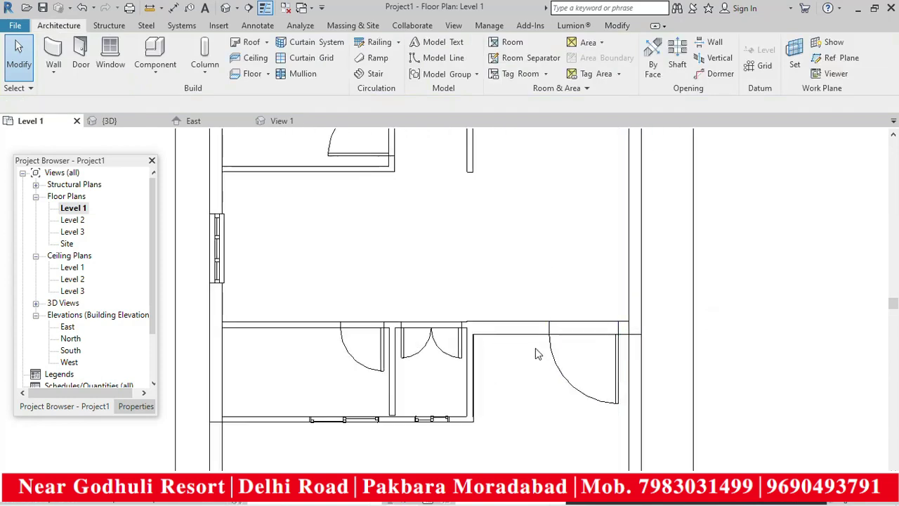
{"action": "scroll", "coordinate": [535, 353], "scroll_direction": "down", "scroll_amount": 2}
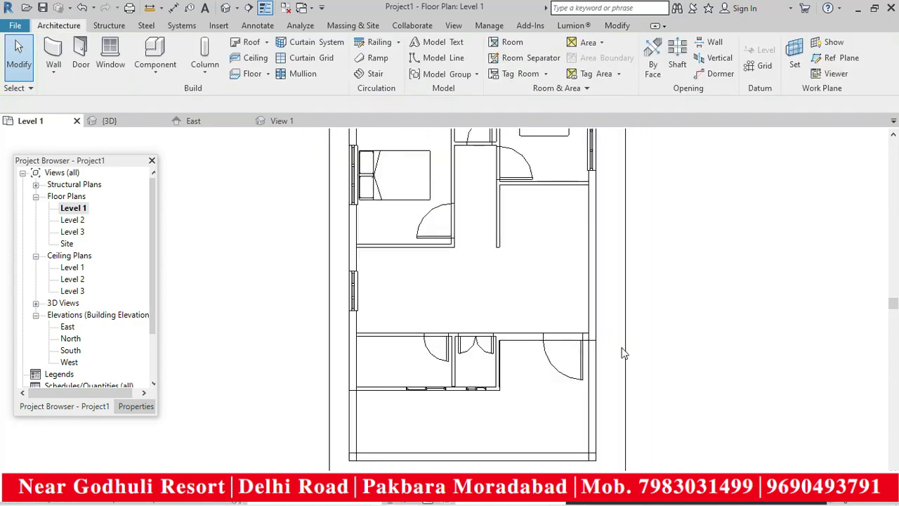
- Flip the front entrance door back so it swings into the house
{"action": "left_click", "coordinate": [573, 357]}
{"action": "left_click", "coordinate": [562, 355]}
{"action": "left_click", "coordinate": [718, 331]}
{"action": "scroll", "coordinate": [678, 316], "scroll_direction": "down", "scroll_amount": 2}
- Inspect the beds in both bedrooms and the overall room layout in the 3D view
{"action": "left_click", "coordinate": [228, 8]}
{"action": "scroll", "coordinate": [540, 218], "scroll_direction": "down", "scroll_amount": 4}
{"action": "middle_click_drag", "start_coordinate": [628, 173], "coordinate": [639, 234], "text": "shift"}
{"action": "scroll", "coordinate": [563, 138], "scroll_direction": "up", "scroll_amount": 4}
{"action": "scroll", "coordinate": [504, 217], "scroll_direction": "up", "scroll_amount": 2}
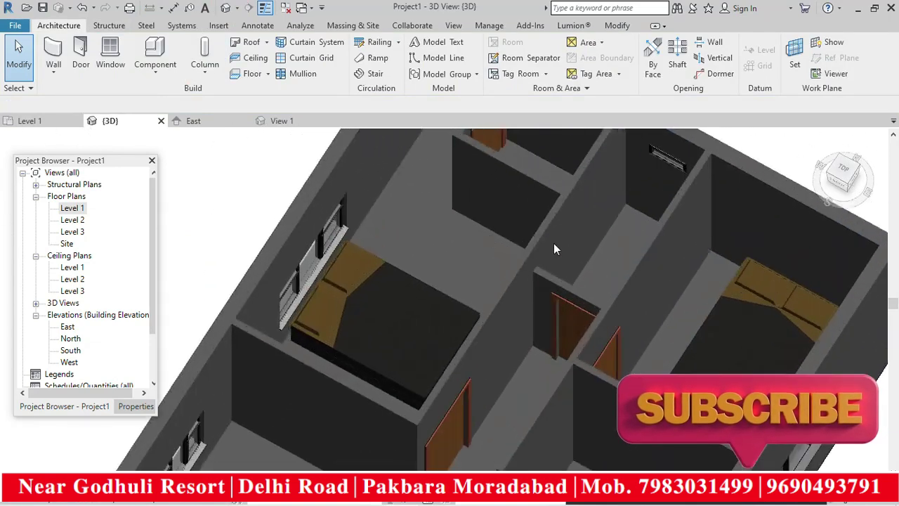
{"action": "scroll", "coordinate": [531, 228], "scroll_direction": "down", "scroll_amount": 1}
{"action": "scroll", "coordinate": [576, 207], "scroll_direction": "down", "scroll_amount": 2}
{"action": "middle_click_drag", "start_coordinate": [569, 280], "coordinate": [465, 375], "text": "shift"}
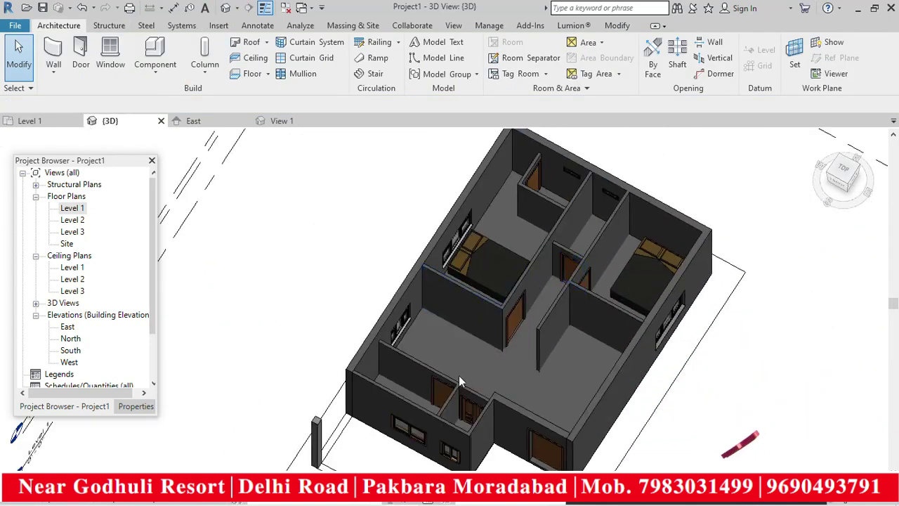
{"action": "scroll", "coordinate": [490, 344], "scroll_direction": "down", "scroll_amount": 2}
{"action": "scroll", "coordinate": [505, 337], "scroll_direction": "up", "scroll_amount": 2}
{"action": "scroll", "coordinate": [537, 324], "scroll_direction": "down", "scroll_amount": 1}
{"action": "scroll", "coordinate": [531, 305], "scroll_direction": "up", "scroll_amount": 1}
{"action": "scroll", "coordinate": [478, 335], "scroll_direction": "up", "scroll_amount": 1}
{"action": "scroll", "coordinate": [467, 326], "scroll_direction": "down", "scroll_amount": 4}
{"action": "middle_click_drag", "start_coordinate": [649, 346], "coordinate": [666, 352], "text": "shift"}
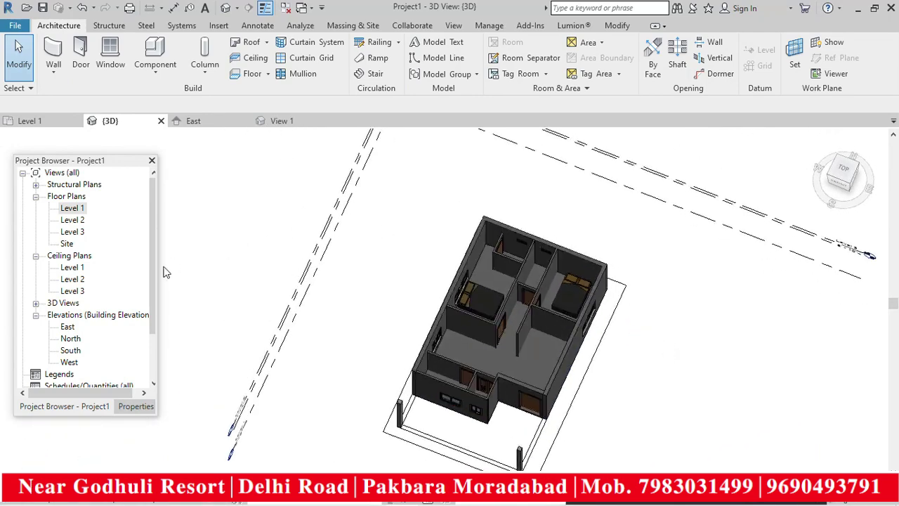
- Return to the Level 1 plan, start placing a component, and browse the family library to the Plumbing Fixtures folder
{"action": "double_click", "coordinate": [83, 210]}
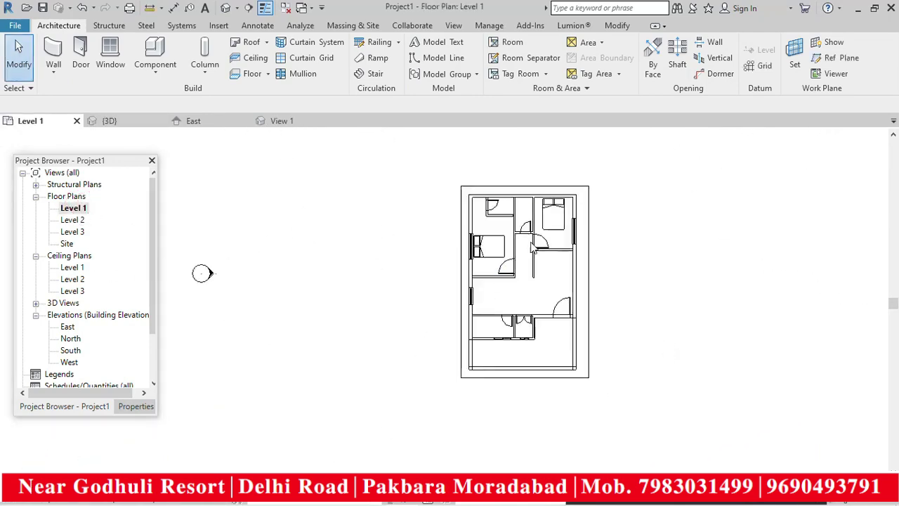
{"action": "left_click", "coordinate": [156, 65]}
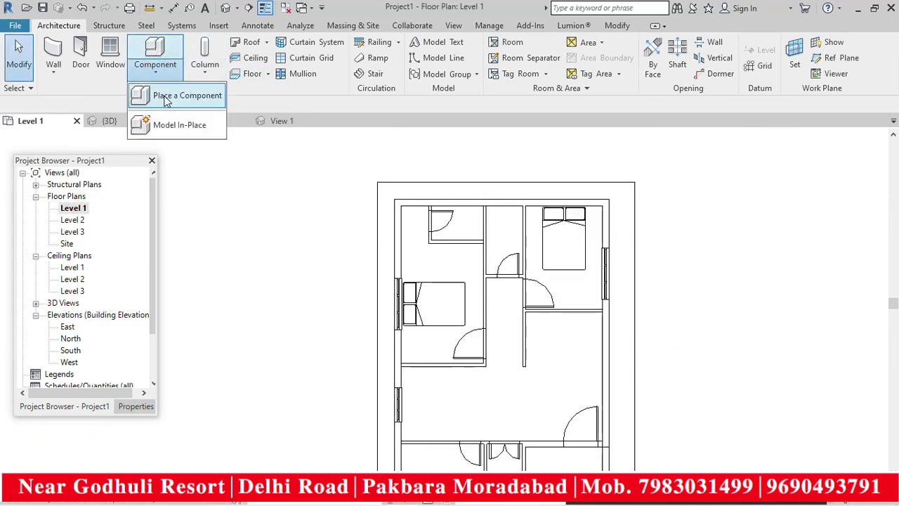
{"action": "left_click", "coordinate": [168, 94]}
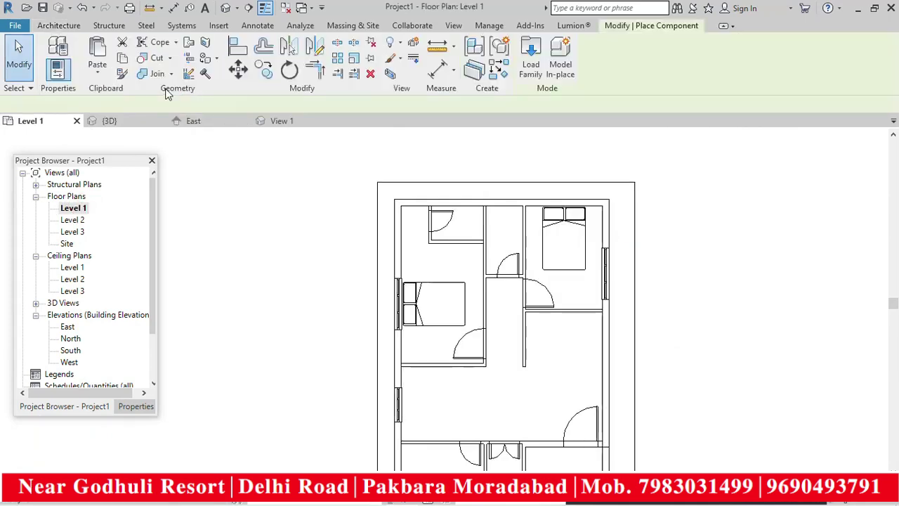
{"action": "left_click", "coordinate": [531, 68]}
{"action": "left_click", "coordinate": [384, 218]}
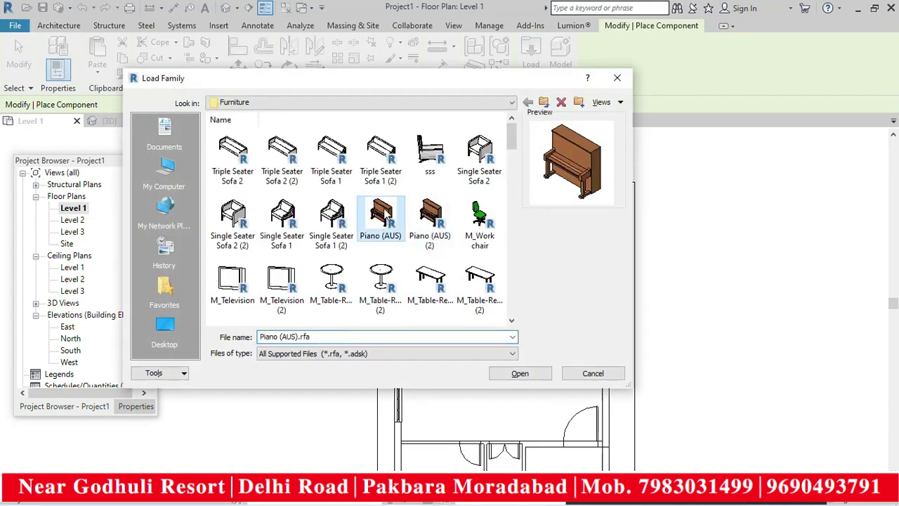
{"action": "left_click", "coordinate": [477, 99]}
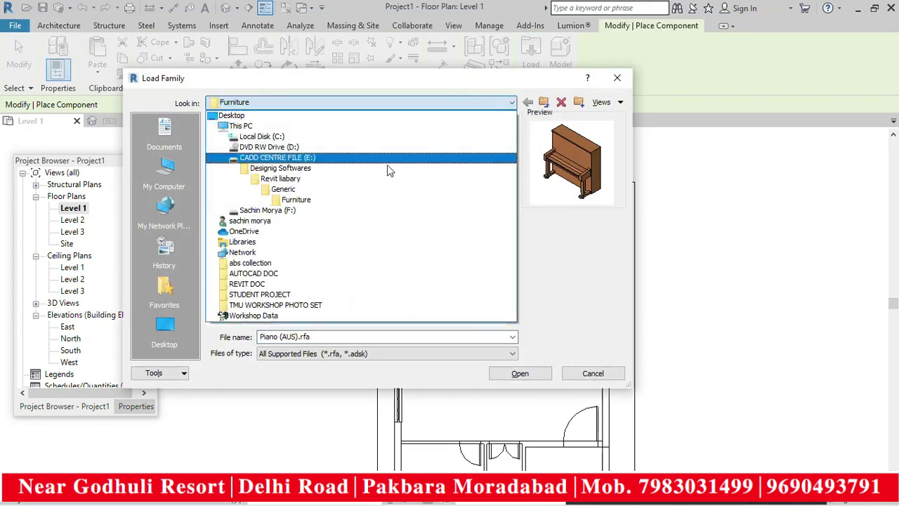
{"action": "left_click", "coordinate": [331, 194]}
{"action": "left_click", "coordinate": [380, 218]}
{"action": "scroll", "coordinate": [421, 228], "scroll_direction": "down", "scroll_amount": 1}
{"action": "scroll", "coordinate": [449, 203], "scroll_direction": "up", "scroll_amount": 1}
{"action": "double_click", "coordinate": [439, 218]}
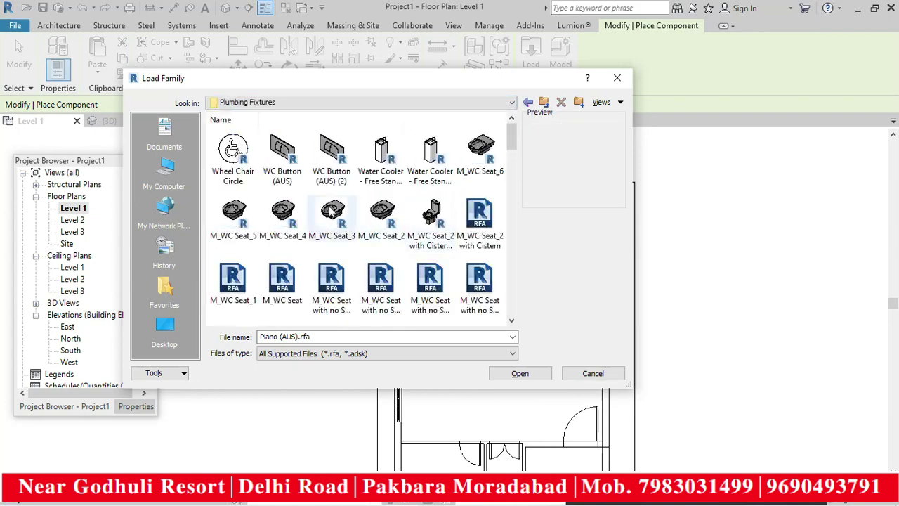
- Preview the WC seat families in the Plumbing Fixtures folder and load M_WC Seat Wall Hung
{"action": "left_click", "coordinate": [389, 221]}
{"action": "scroll", "coordinate": [382, 239], "scroll_direction": "down", "scroll_amount": 1}
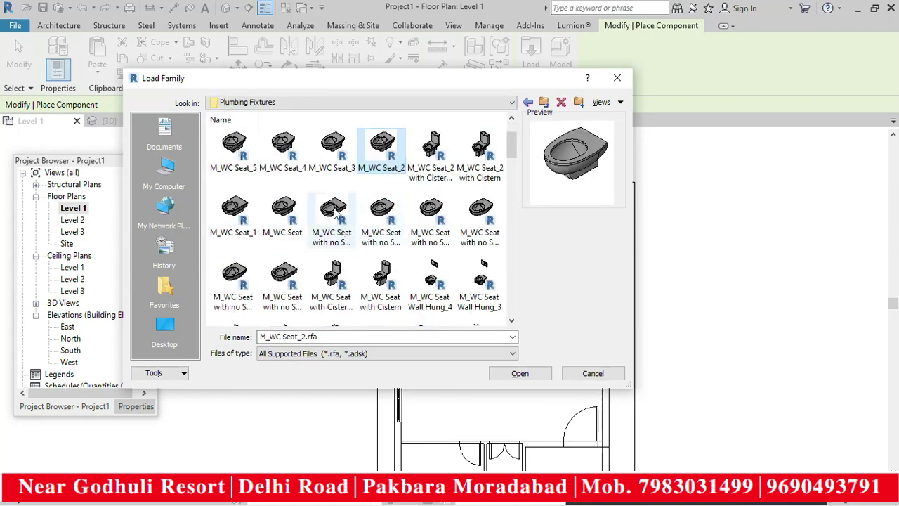
{"action": "left_click", "coordinate": [336, 215]}
{"action": "left_click", "coordinate": [336, 271]}
{"action": "left_click", "coordinate": [386, 279]}
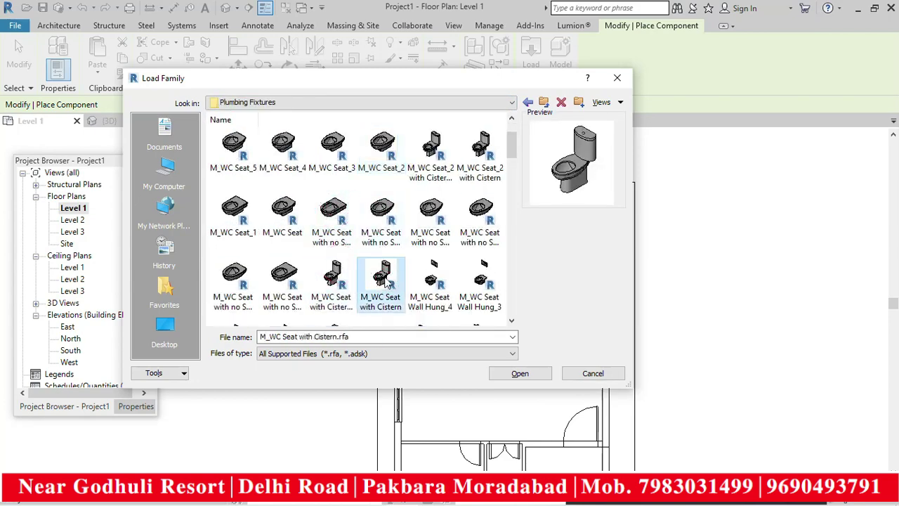
{"action": "scroll", "coordinate": [383, 267], "scroll_direction": "down", "scroll_amount": 1}
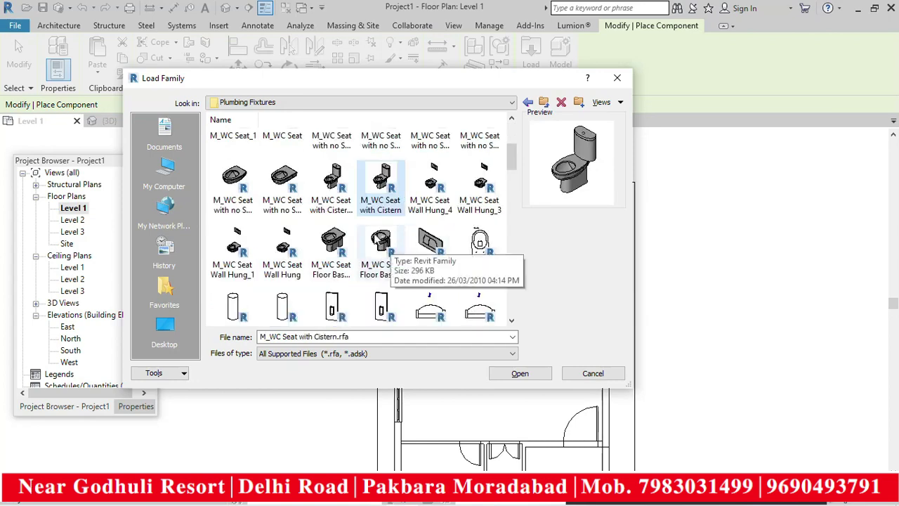
{"action": "left_click", "coordinate": [338, 235]}
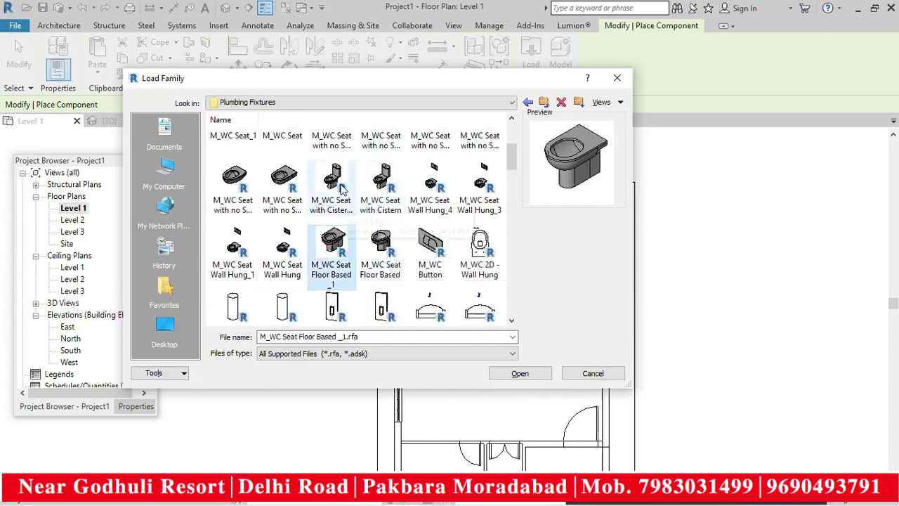
{"action": "left_click", "coordinate": [287, 241]}
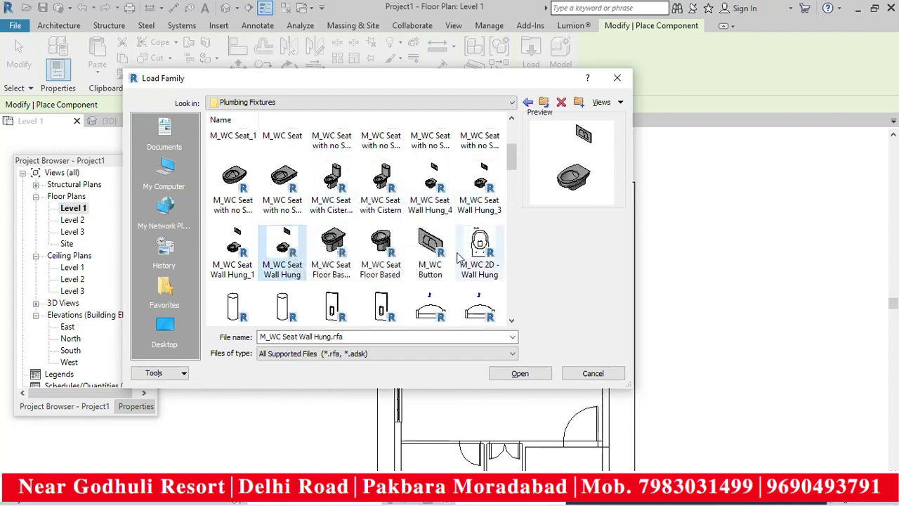
{"action": "left_click", "coordinate": [519, 373]}
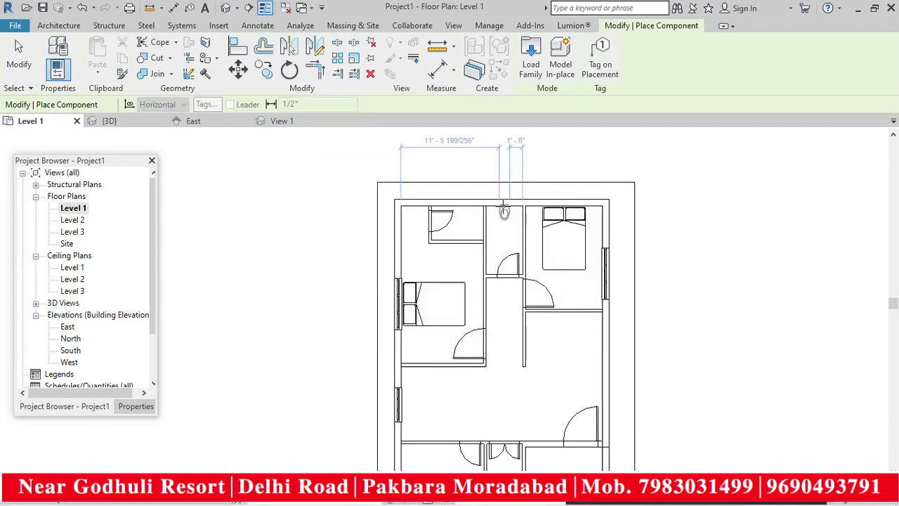
- Place the wall-hung WC on the back wall of the narrow toilet between the two bedrooms
{"action": "scroll", "coordinate": [503, 206], "scroll_direction": "up", "scroll_amount": 4}
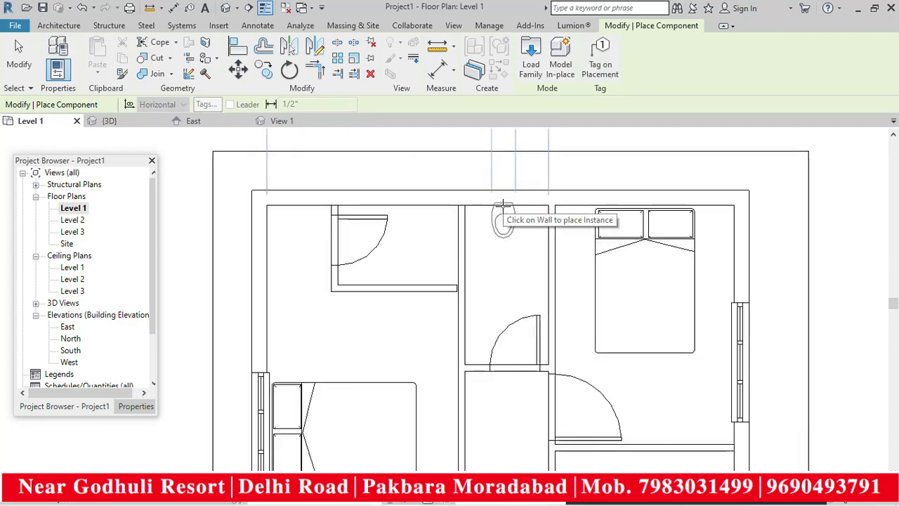
{"action": "left_click", "coordinate": [503, 204]}
{"action": "scroll", "coordinate": [510, 266], "scroll_direction": "down", "scroll_amount": 2}
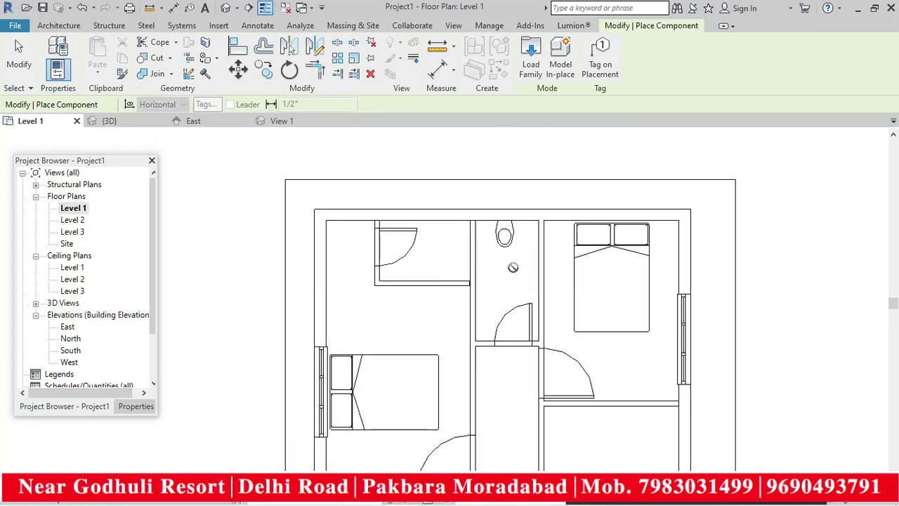
{"action": "key", "text": "Escape"}
- Set the Button Placement Height of the wall-hung WC's type to 5
{"action": "left_click", "coordinate": [515, 239]}
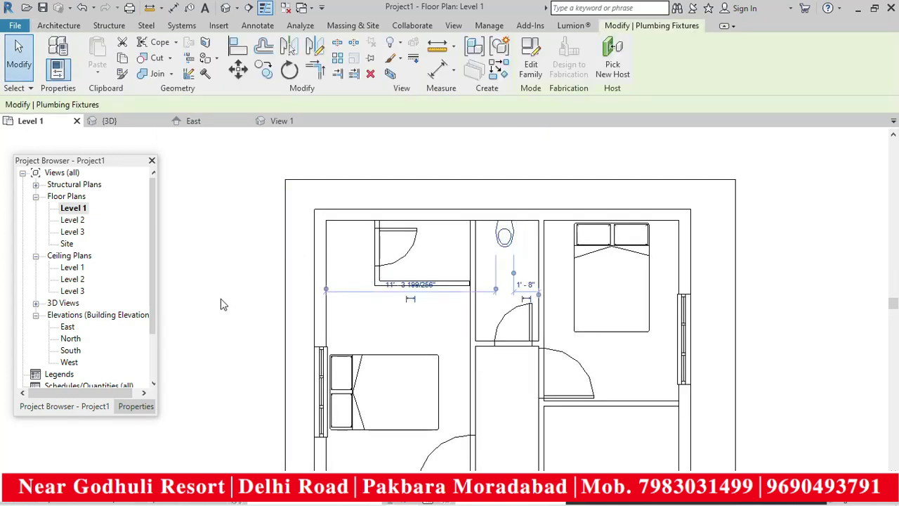
{"action": "left_click", "coordinate": [136, 407]}
{"action": "left_click", "coordinate": [138, 222]}
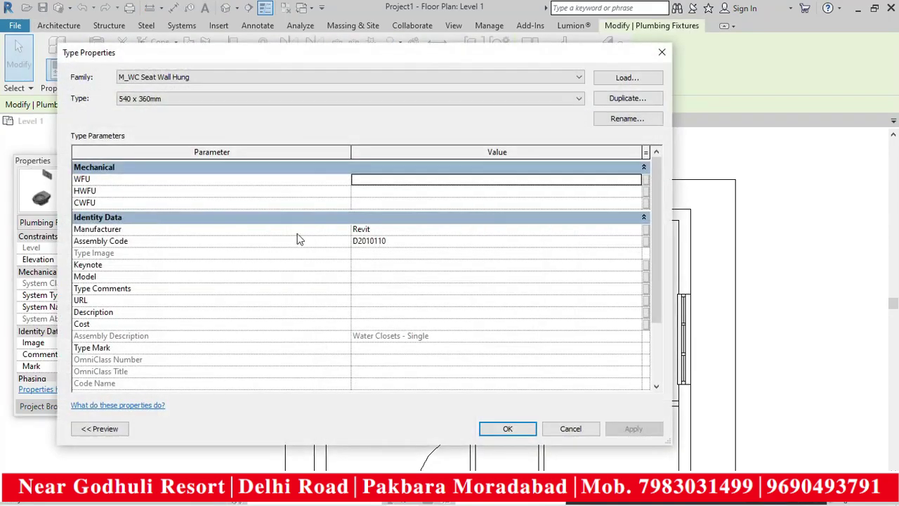
{"action": "left_click_drag", "start_coordinate": [656, 242], "coordinate": [653, 315]}
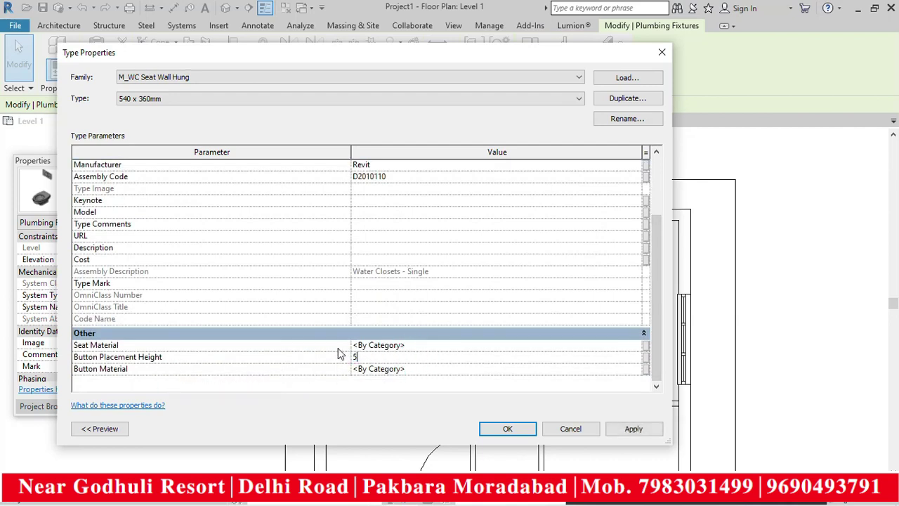
{"action": "left_click", "coordinate": [632, 430]}
{"action": "left_click", "coordinate": [515, 428]}
{"action": "left_click", "coordinate": [586, 343]}
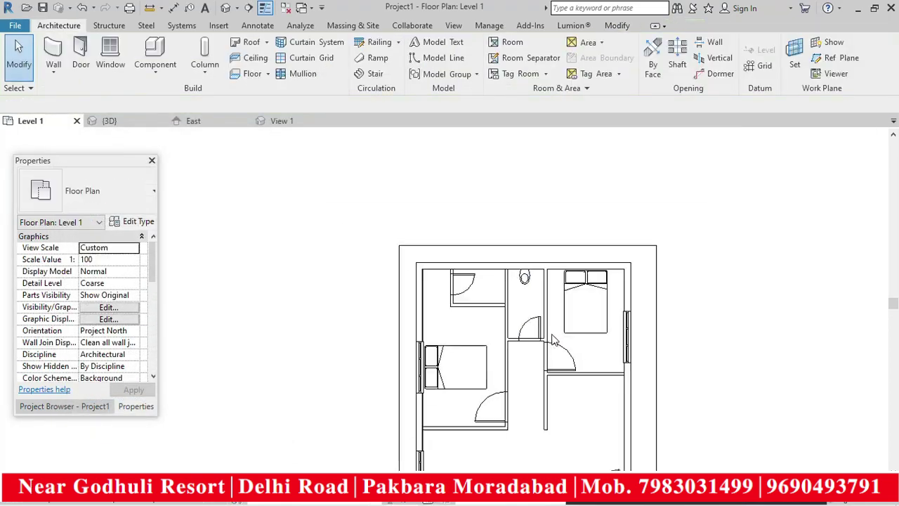
- Check the wall-hung WC in the 3D view and delete it from the toilet
{"action": "scroll", "coordinate": [583, 351], "scroll_direction": "down", "scroll_amount": 3}
{"action": "left_click", "coordinate": [224, 10]}
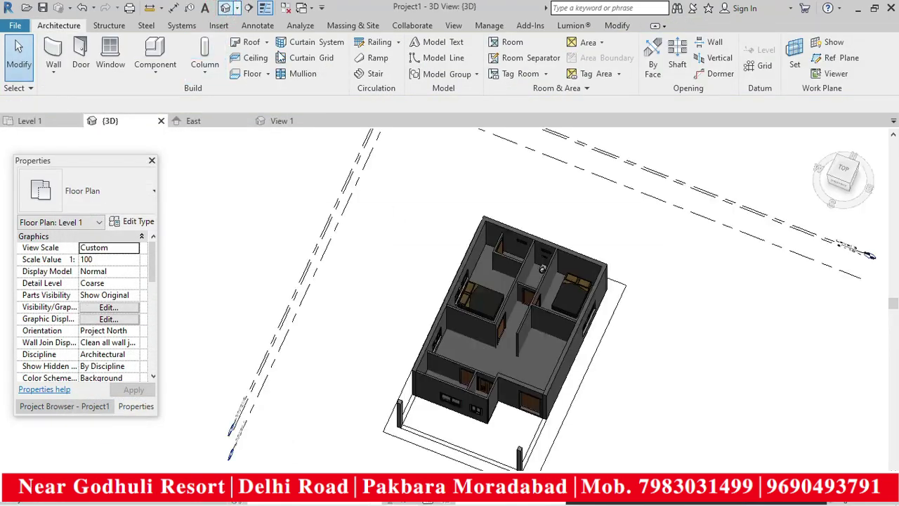
{"action": "middle_click_drag", "start_coordinate": [544, 266], "coordinate": [592, 250], "text": "shift"}
{"action": "scroll", "coordinate": [510, 281], "scroll_direction": "up", "scroll_amount": 6}
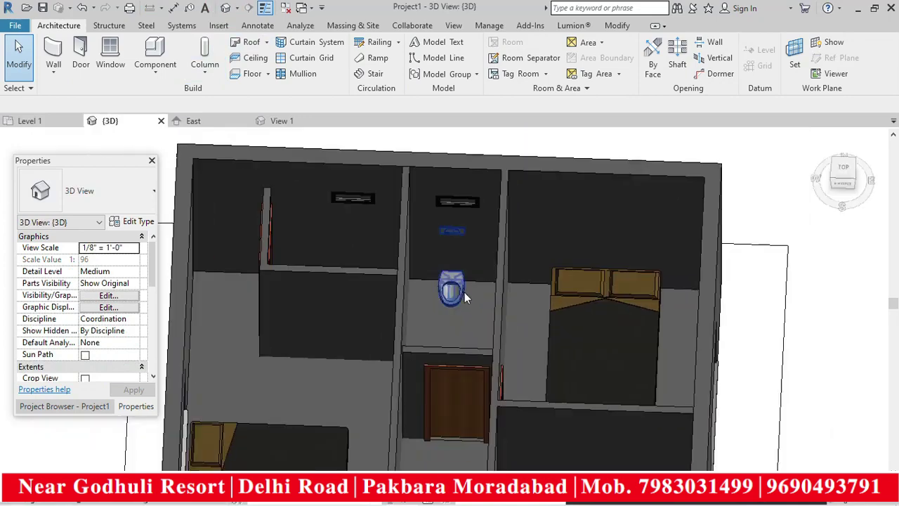
{"action": "left_click", "coordinate": [457, 284]}
{"action": "scroll", "coordinate": [462, 289], "scroll_direction": "down", "scroll_amount": 2}
{"action": "key", "text": "Delete"}
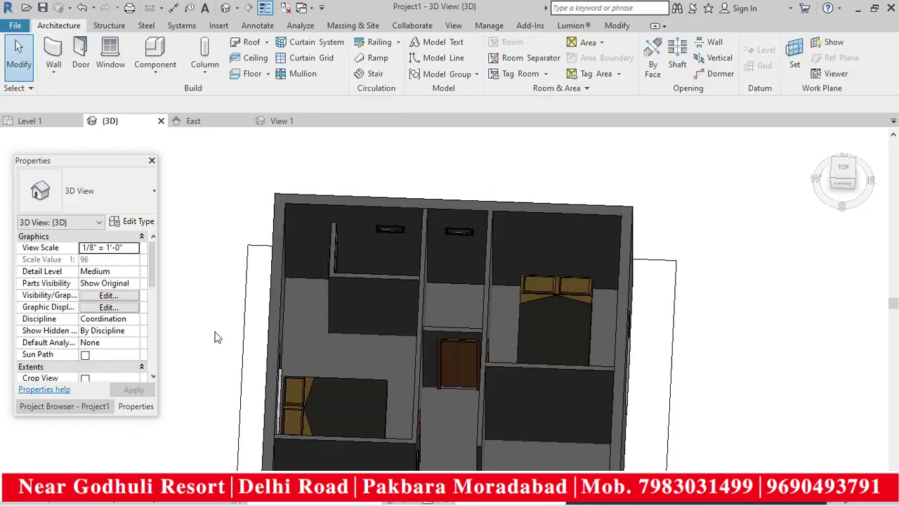
- Return to the Level 1 floor plan and start placing a component
{"action": "left_click", "coordinate": [89, 405]}
{"action": "double_click", "coordinate": [71, 209]}
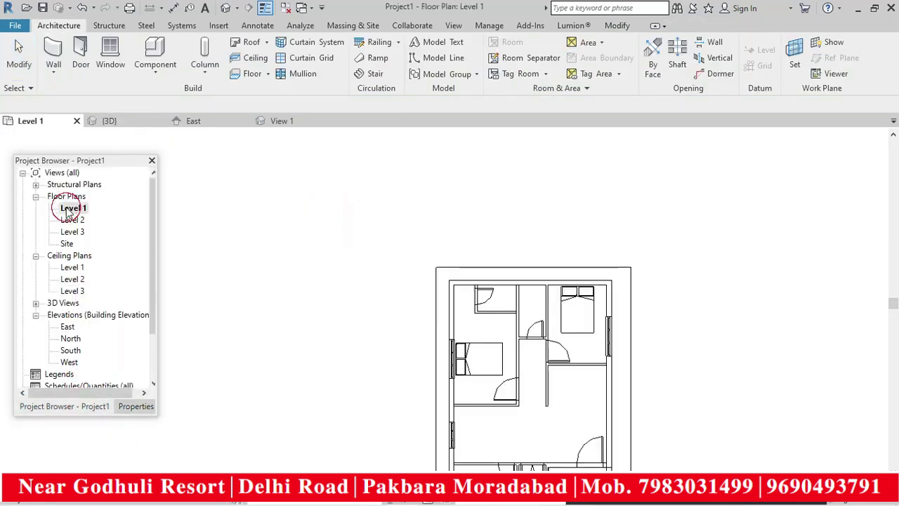
{"action": "left_click", "coordinate": [156, 63]}
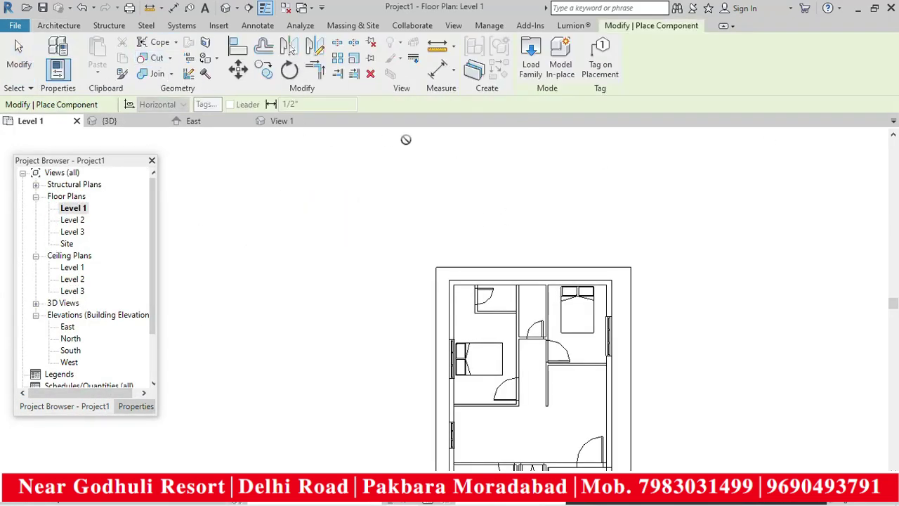
- Load an M_WC Seat_2 family with cistern from the Plumbing Fixtures folder for the toilet
{"action": "left_click", "coordinate": [535, 66]}
{"action": "left_click", "coordinate": [332, 281]}
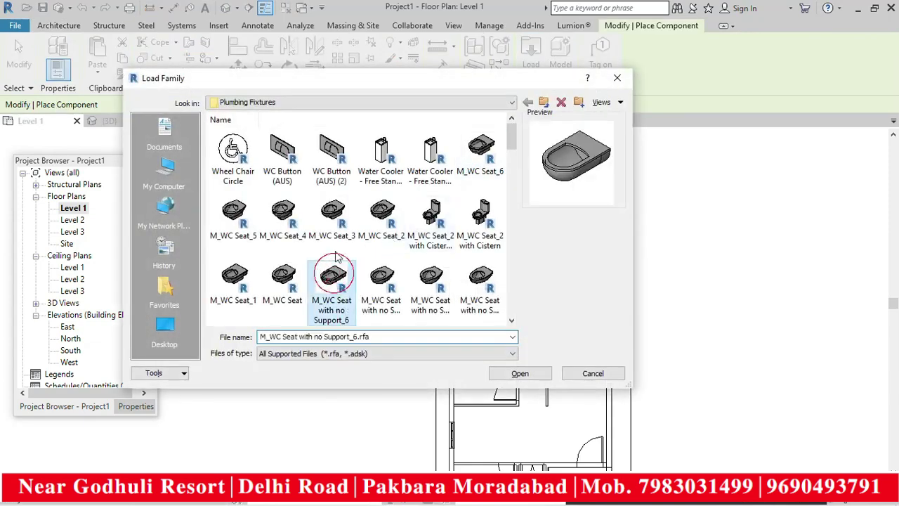
{"action": "left_click", "coordinate": [336, 219]}
{"action": "left_click", "coordinate": [431, 224]}
{"action": "left_click", "coordinate": [537, 379]}
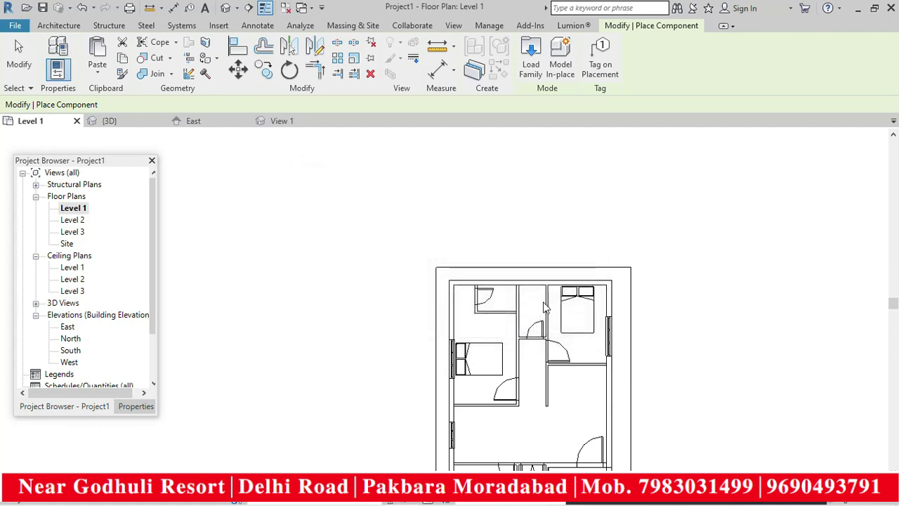
{"action": "scroll", "coordinate": [539, 302], "scroll_direction": "up", "scroll_amount": 4}
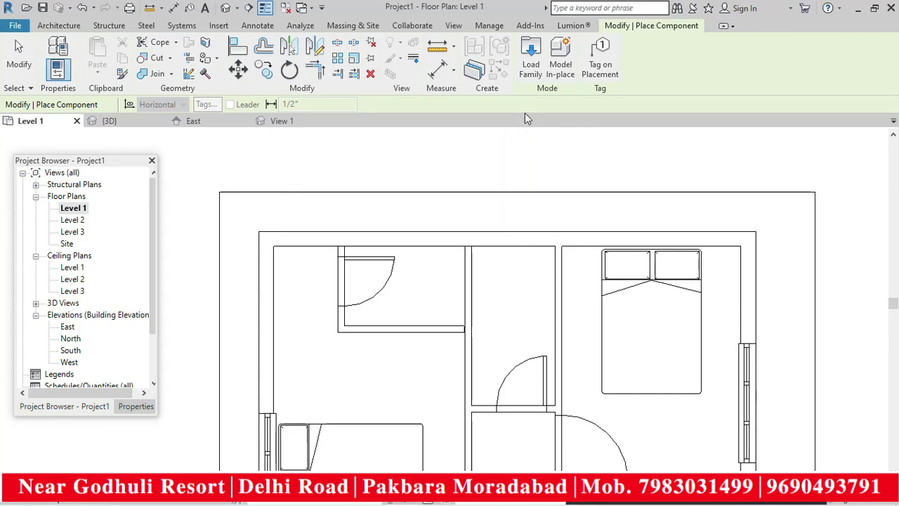
- Look through the Plumbing Fixtures families and the Toliet Cubicles folder for a suitable WC
{"action": "left_click", "coordinate": [530, 70]}
{"action": "left_click", "coordinate": [283, 210]}
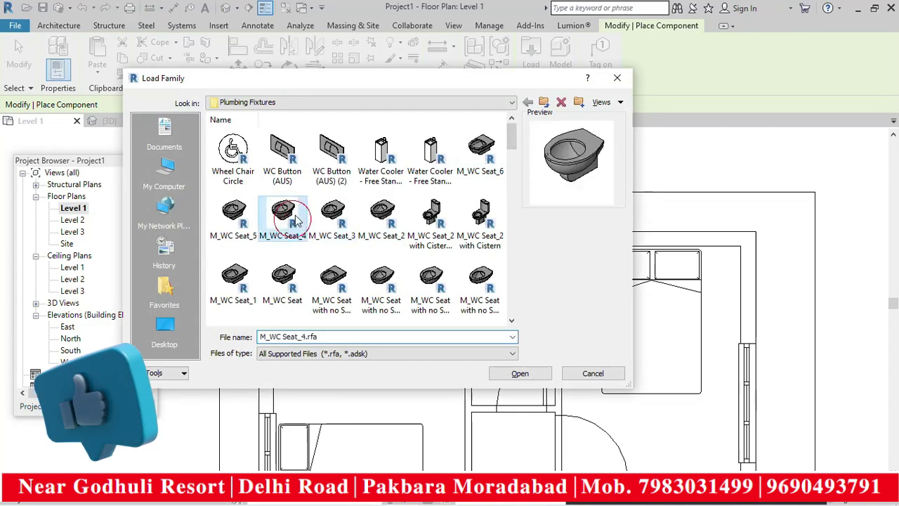
{"action": "scroll", "coordinate": [370, 220], "scroll_direction": "down", "scroll_amount": 1}
{"action": "scroll", "coordinate": [370, 220], "scroll_direction": "down", "scroll_amount": 3}
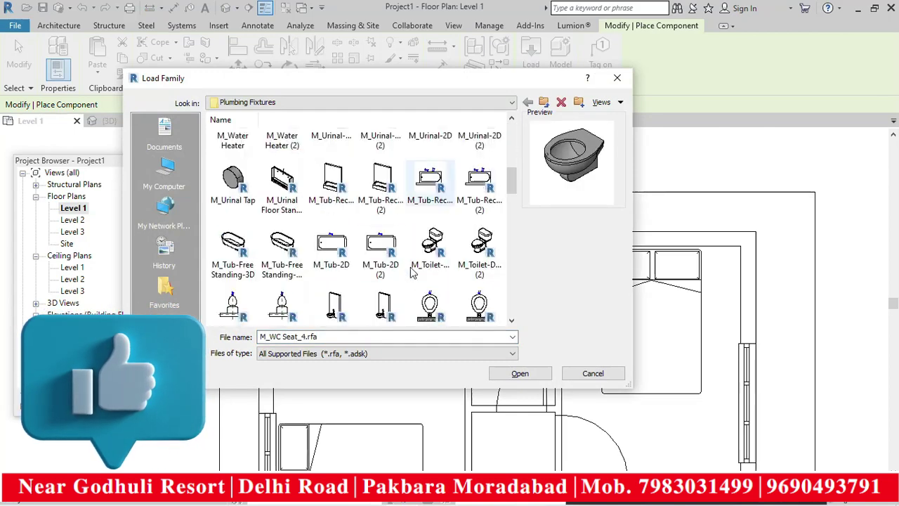
{"action": "scroll", "coordinate": [370, 277], "scroll_direction": "down", "scroll_amount": 3}
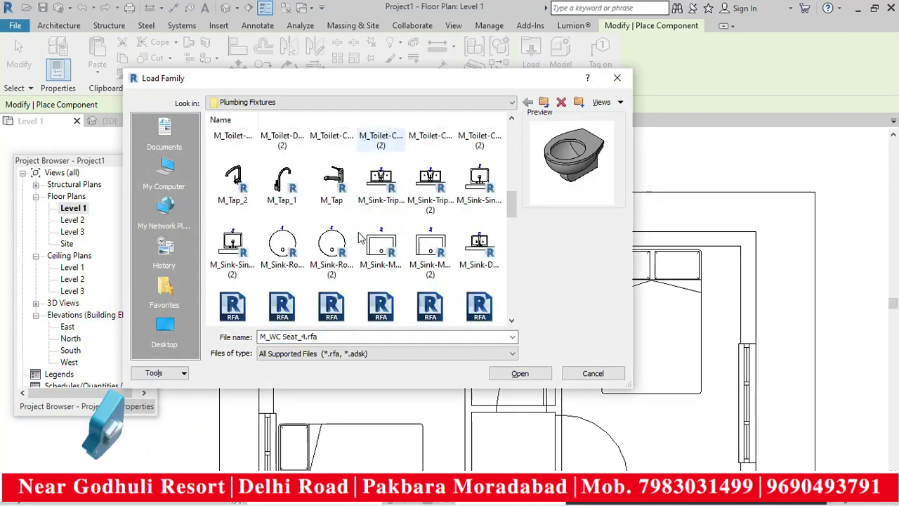
{"action": "scroll", "coordinate": [414, 246], "scroll_direction": "down", "scroll_amount": 5}
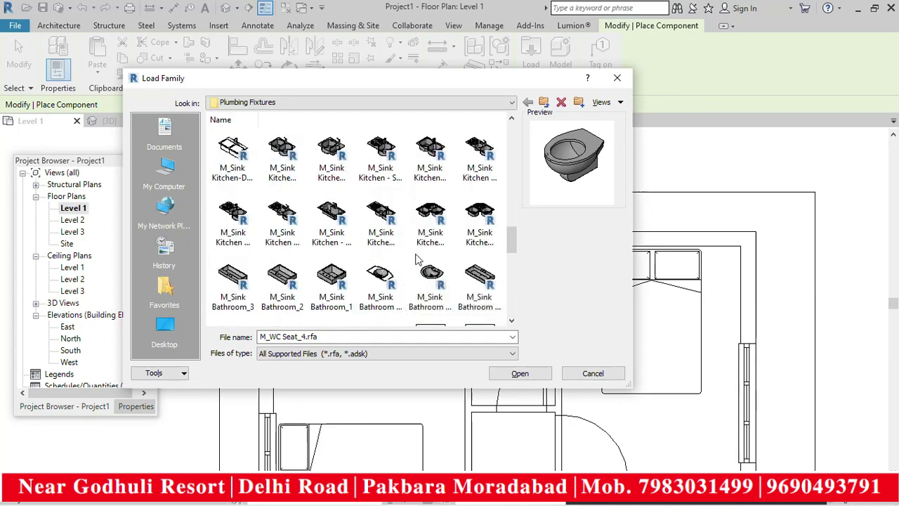
{"action": "scroll", "coordinate": [422, 259], "scroll_direction": "down", "scroll_amount": 5}
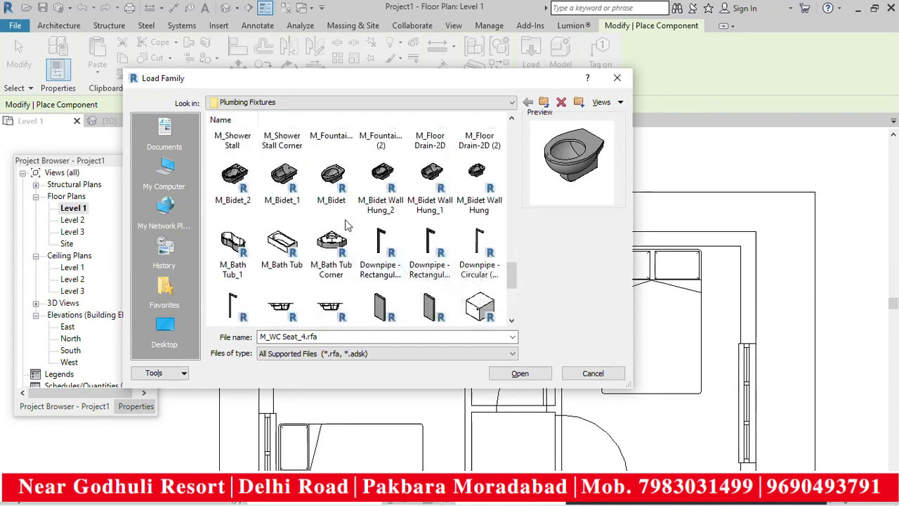
{"action": "scroll", "coordinate": [360, 232], "scroll_direction": "down", "scroll_amount": 3}
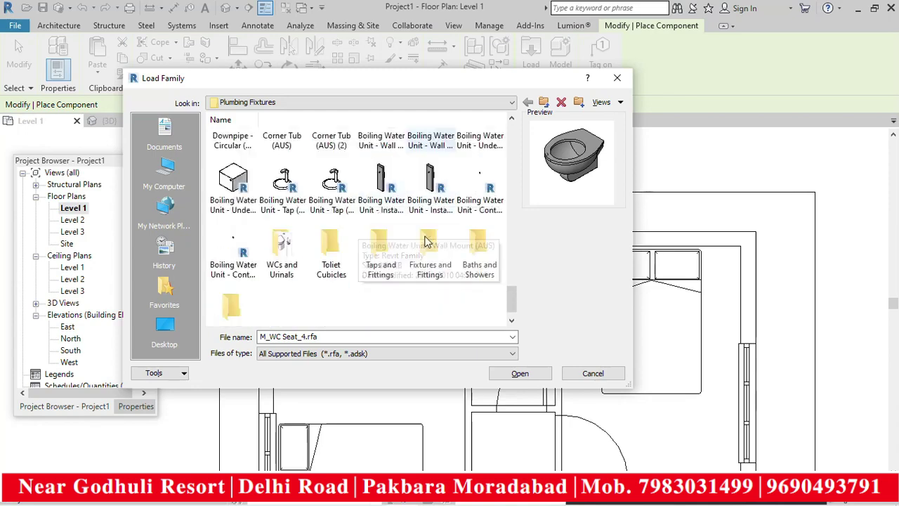
{"action": "left_click", "coordinate": [332, 246]}
{"action": "double_click", "coordinate": [333, 247]}
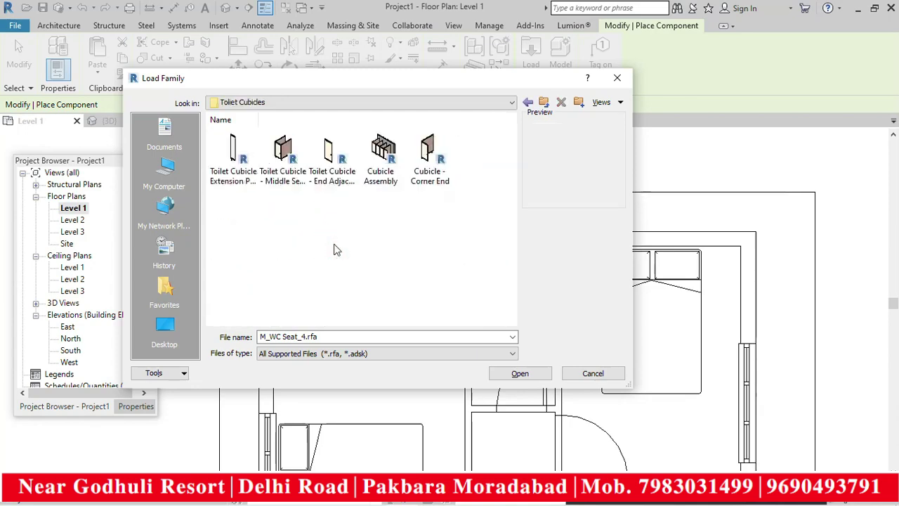
{"action": "left_click", "coordinate": [529, 102]}
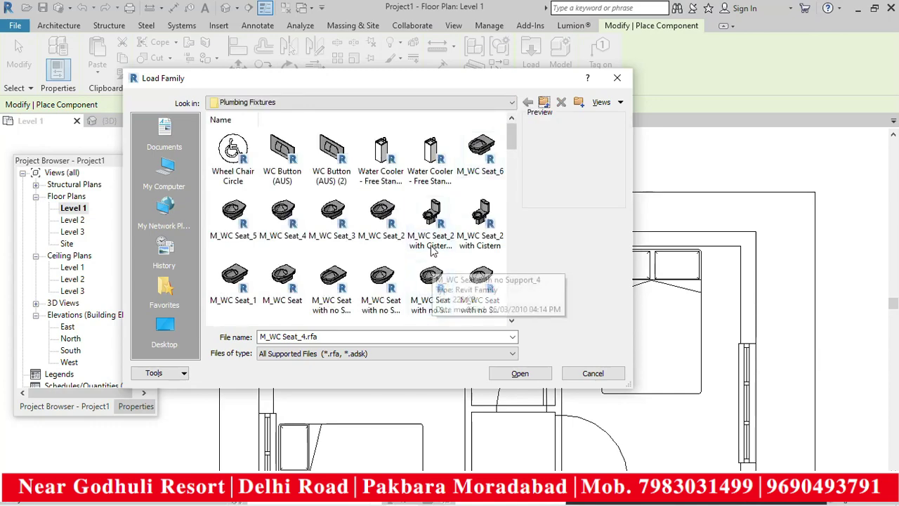
- Load the WC - Walled Mounted (9) family from the WCs and Urinals folder
{"action": "left_click", "coordinate": [282, 158]}
{"action": "scroll", "coordinate": [383, 217], "scroll_direction": "down", "scroll_amount": 5}
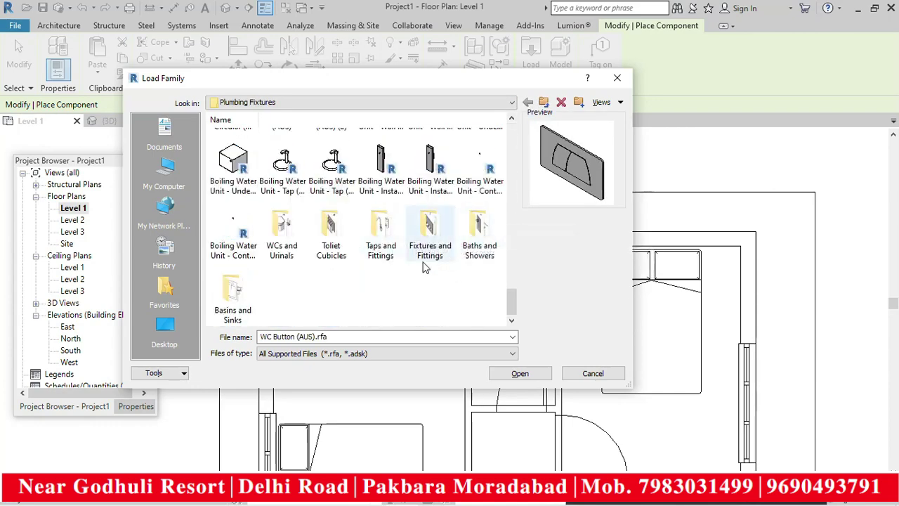
{"action": "double_click", "coordinate": [281, 231]}
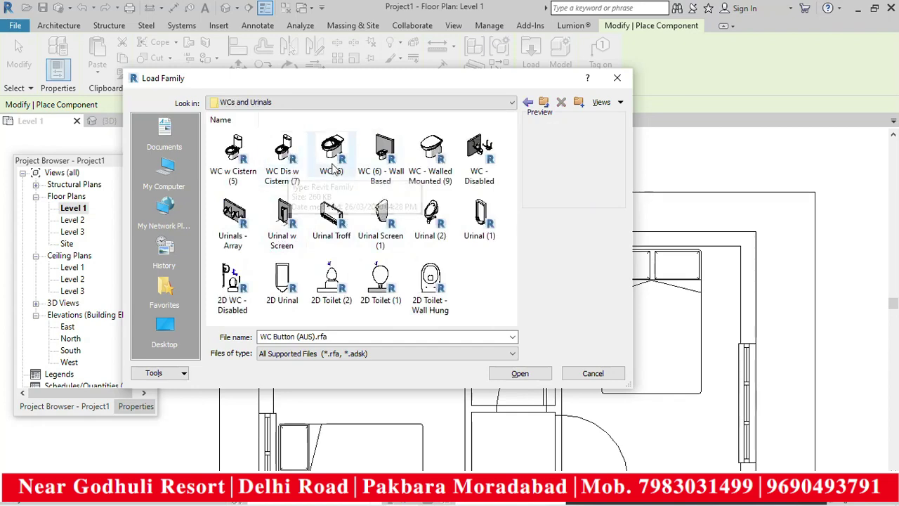
{"action": "left_click", "coordinate": [436, 161]}
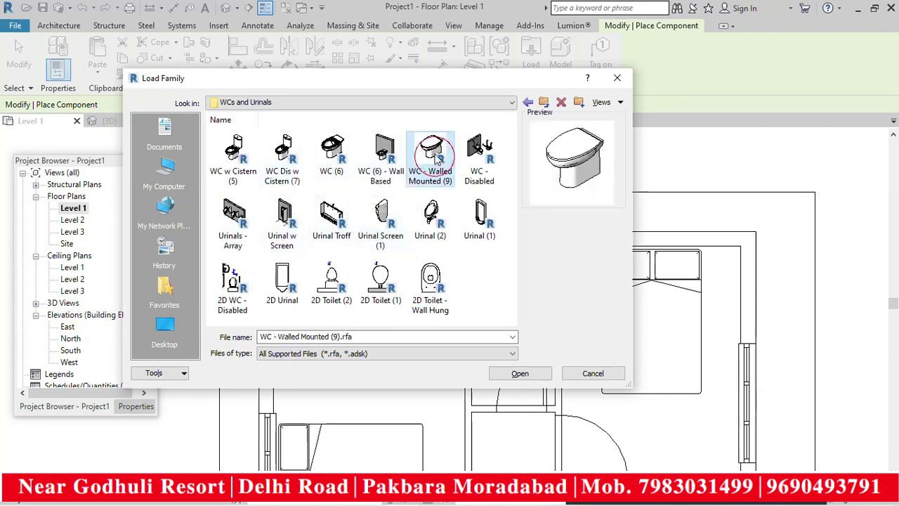
{"action": "left_click", "coordinate": [544, 374]}
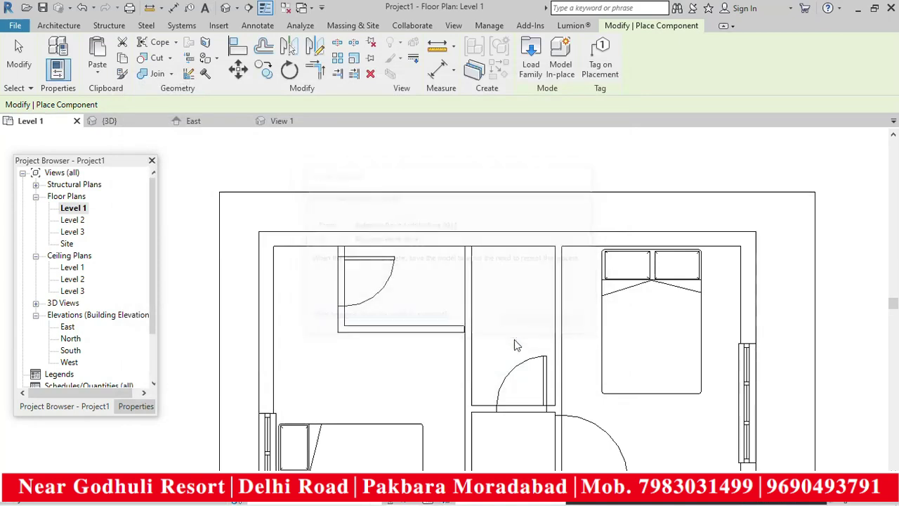
- Place the WC at the toilet's back wall, about 3'-3" from the partition beside the right-hand bedroom and 0'-5" off the wall, and select it
{"action": "scroll", "coordinate": [510, 254], "scroll_direction": "up", "scroll_amount": 1}
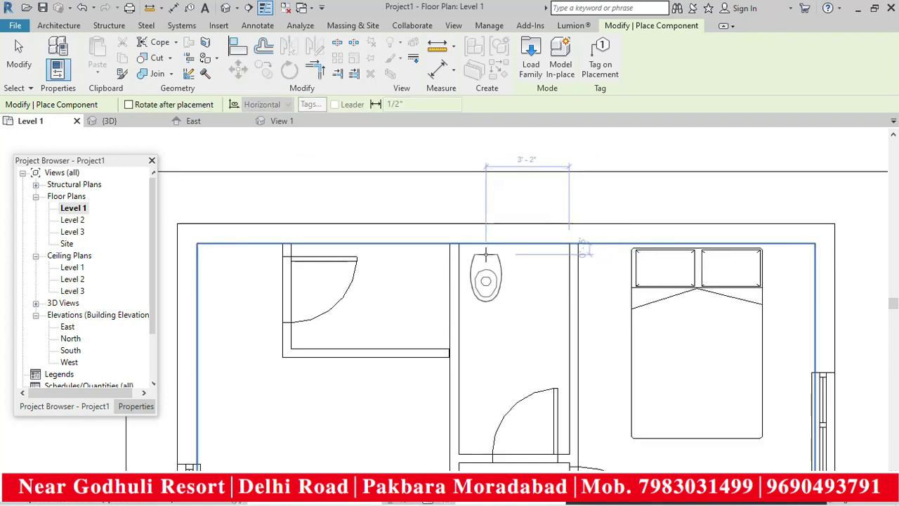
{"action": "left_click", "coordinate": [483, 254]}
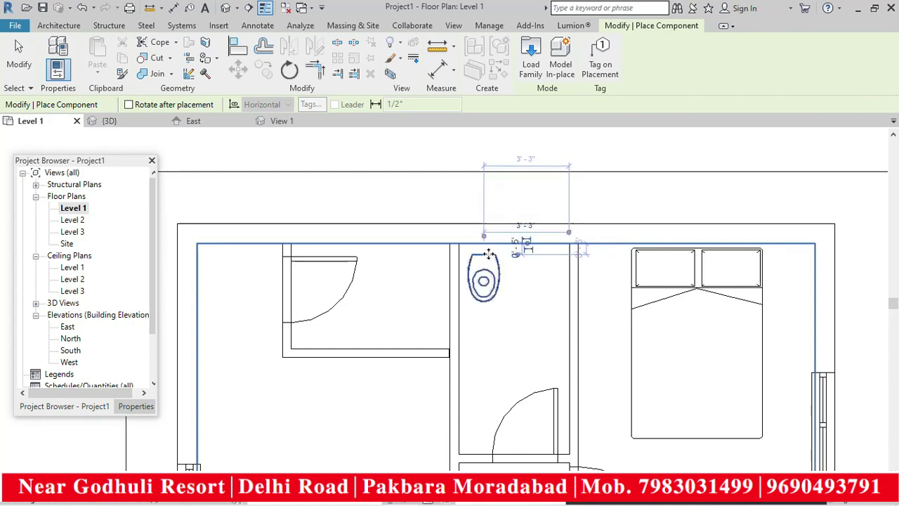
{"action": "key", "text": "Escape"}
{"action": "key", "text": "Escape"}
{"action": "left_click", "coordinate": [492, 261]}
{"action": "scroll", "coordinate": [491, 260], "scroll_direction": "up", "scroll_amount": 2}
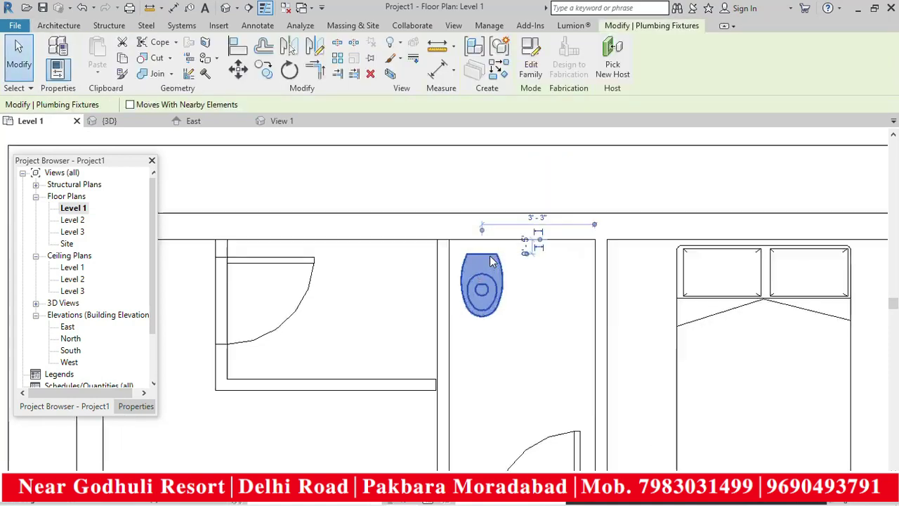
- Copy the toilet's WC about 2'-2" across the partition into the adjoining attached bathroom, keeping it level with the original
{"action": "left_click", "coordinate": [523, 323]}
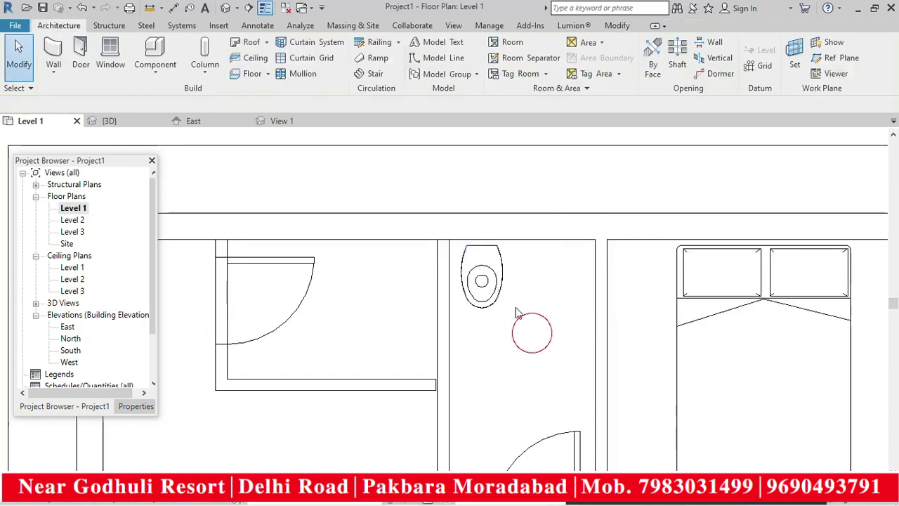
{"action": "left_click", "coordinate": [504, 292]}
{"action": "key", "text": "c"}
{"action": "key", "text": "o"}
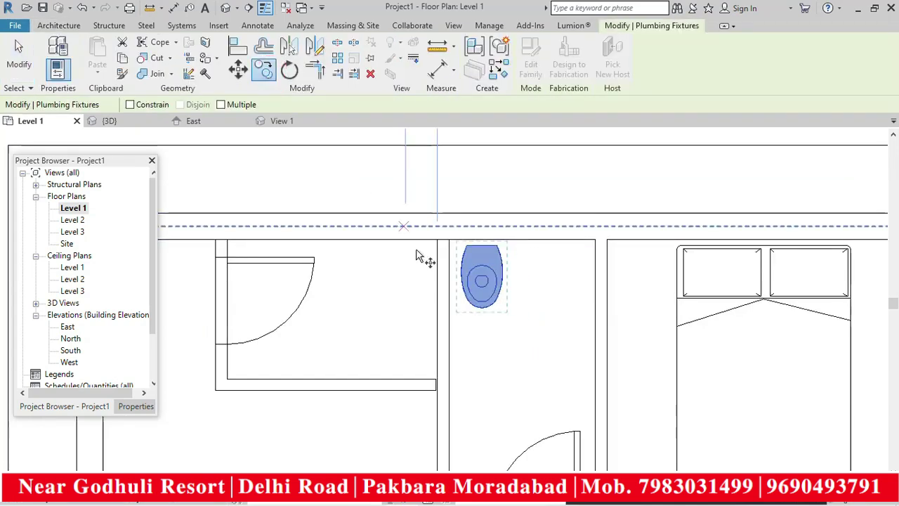
{"action": "left_click", "coordinate": [474, 283]}
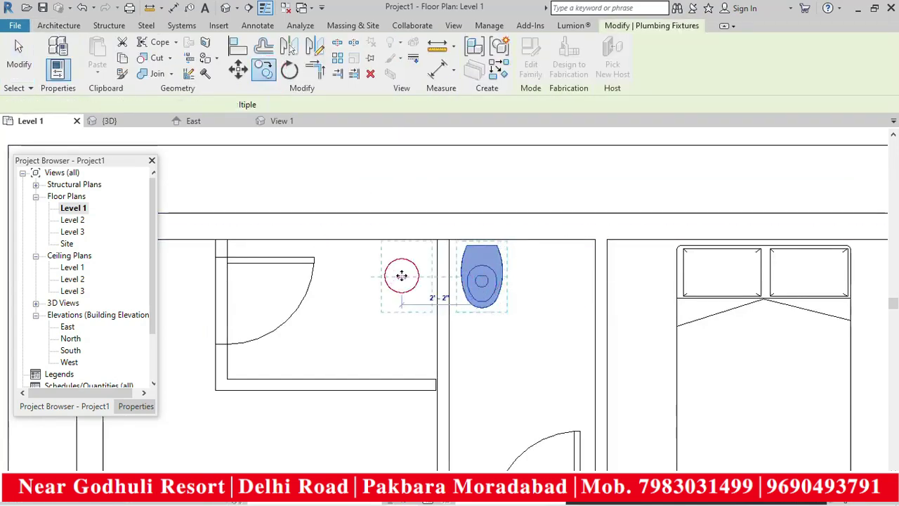
{"action": "left_click", "coordinate": [402, 276]}
{"action": "left_click", "coordinate": [433, 279]}
- Rotate the copied WC 90° clockwise so its back faces the partition between the toilets, and nudge it slightly away from that partition
{"action": "left_click", "coordinate": [426, 272]}
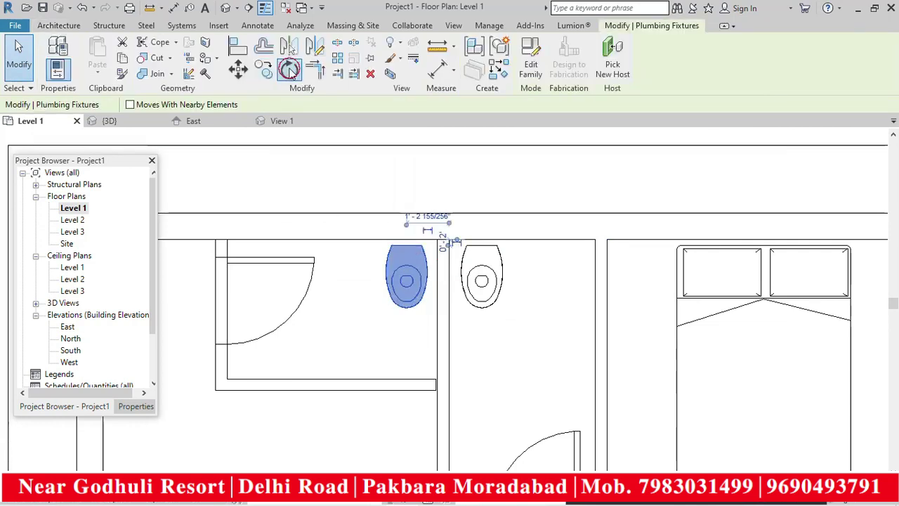
{"action": "left_click", "coordinate": [289, 71]}
{"action": "left_click", "coordinate": [405, 166]}
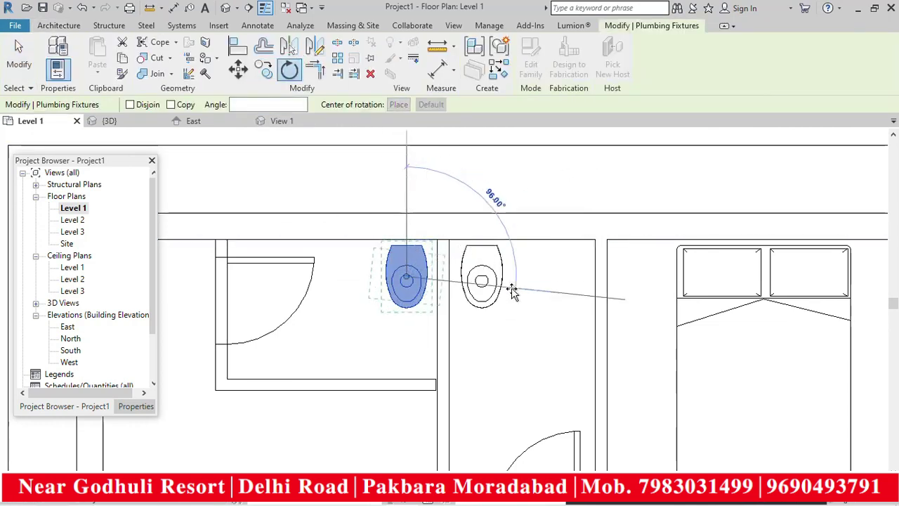
{"action": "left_click", "coordinate": [540, 276]}
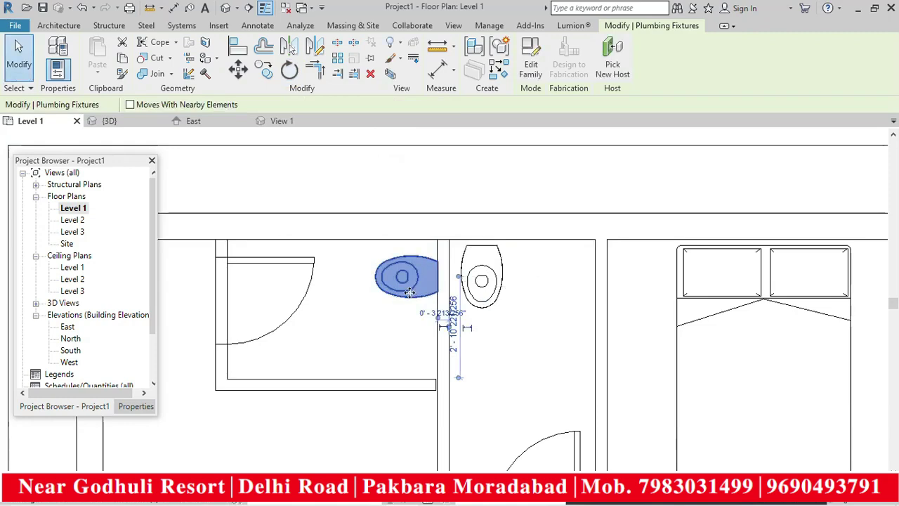
{"action": "left_click", "coordinate": [399, 337]}
{"action": "left_click", "coordinate": [402, 296]}
{"action": "left_click_drag", "start_coordinate": [402, 295], "coordinate": [398, 292]}
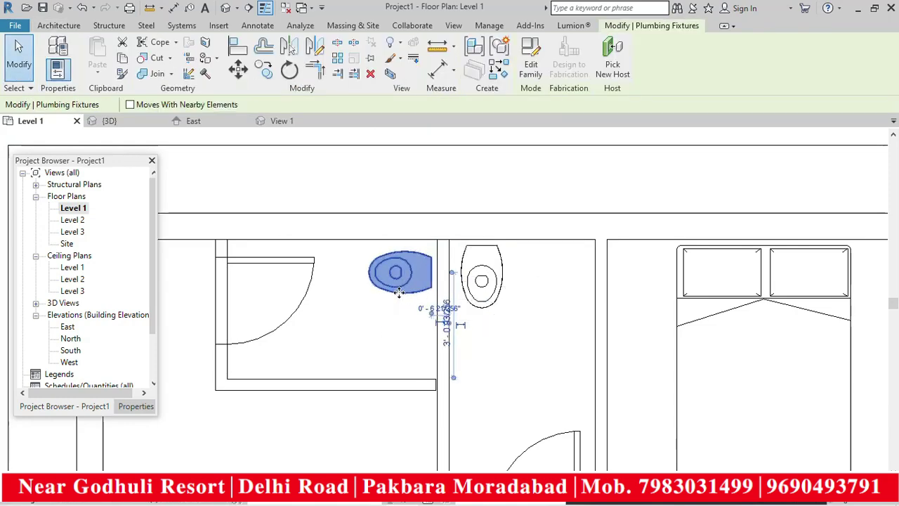
{"action": "left_click", "coordinate": [465, 198]}
- Examine both WCs in the 3D view from several angles to check their placement against the walls
{"action": "scroll", "coordinate": [502, 239], "scroll_direction": "down", "scroll_amount": 2}
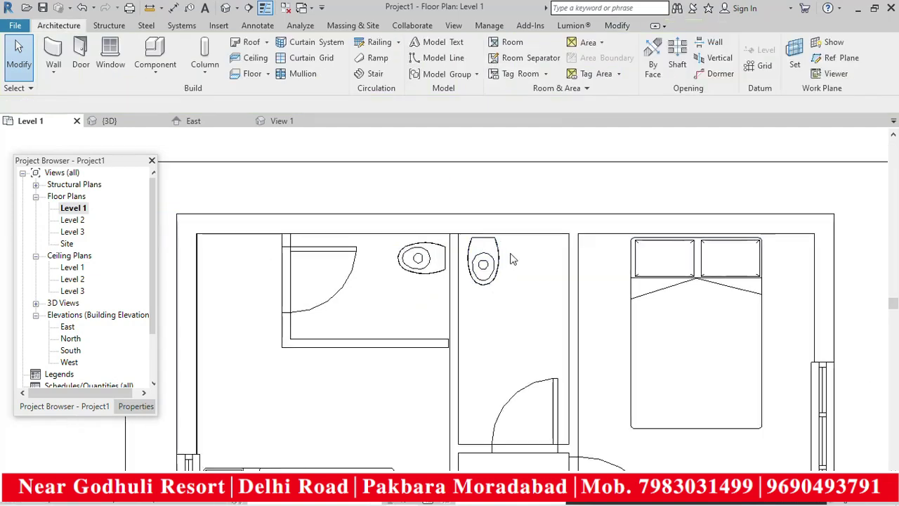
{"action": "scroll", "coordinate": [509, 262], "scroll_direction": "down", "scroll_amount": 2}
{"action": "scroll", "coordinate": [523, 262], "scroll_direction": "down", "scroll_amount": 2}
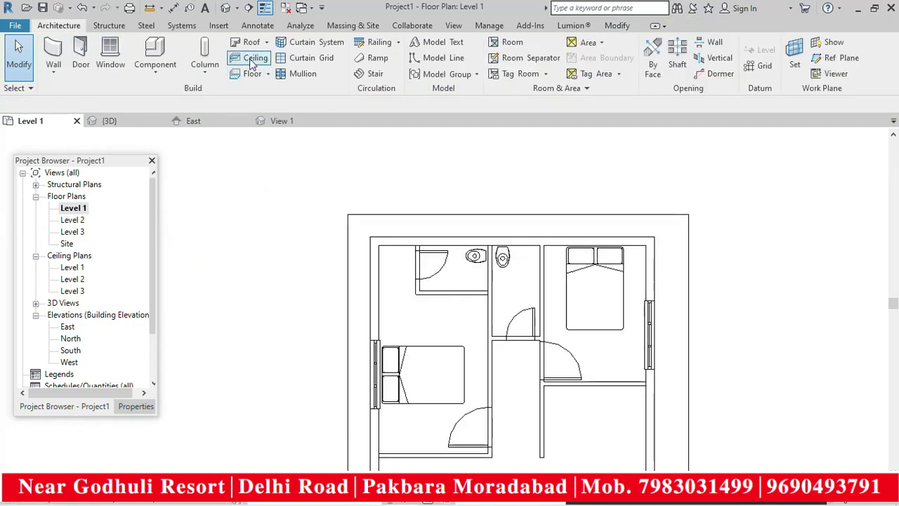
{"action": "left_click", "coordinate": [223, 12]}
{"action": "middle_click_drag", "start_coordinate": [504, 277], "coordinate": [556, 307], "text": "shift"}
{"action": "scroll", "coordinate": [492, 250], "scroll_direction": "up", "scroll_amount": 5}
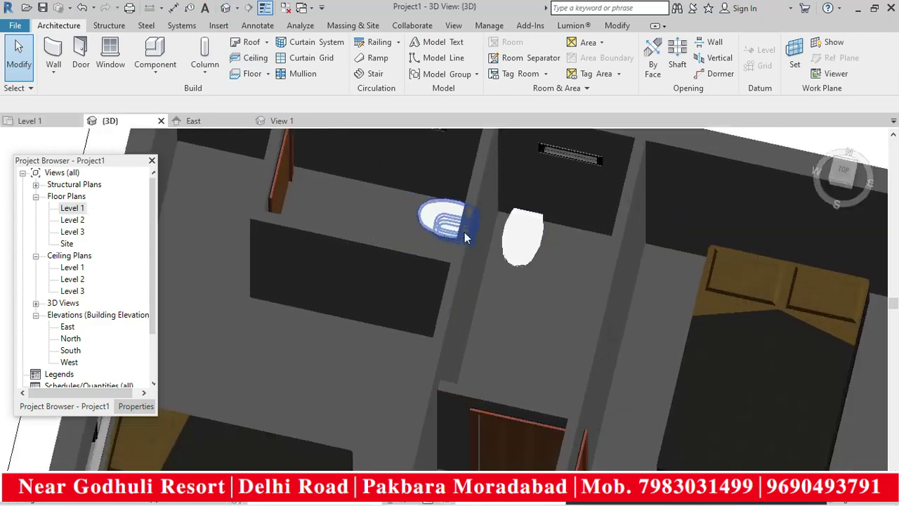
{"action": "scroll", "coordinate": [443, 231], "scroll_direction": "down", "scroll_amount": 6}
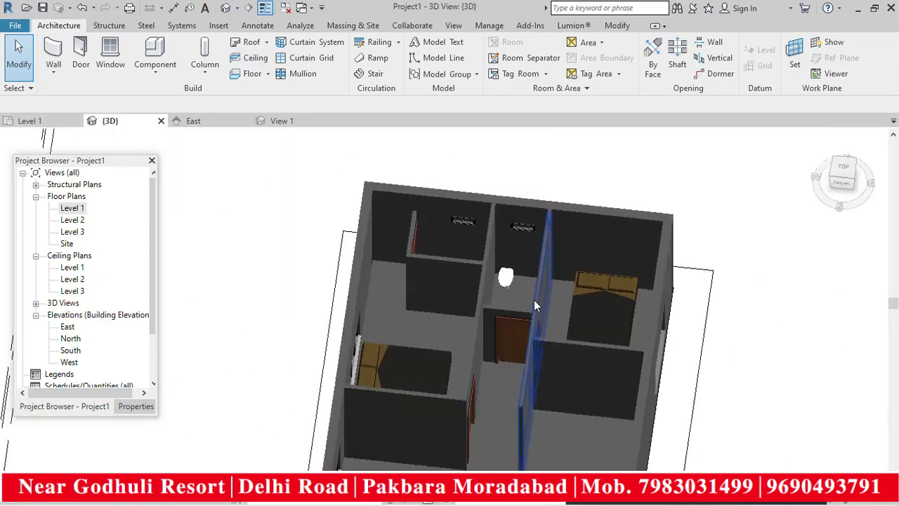
{"action": "middle_click_drag", "start_coordinate": [533, 306], "coordinate": [526, 275], "text": "shift"}
{"action": "scroll", "coordinate": [492, 277], "scroll_direction": "up", "scroll_amount": 5}
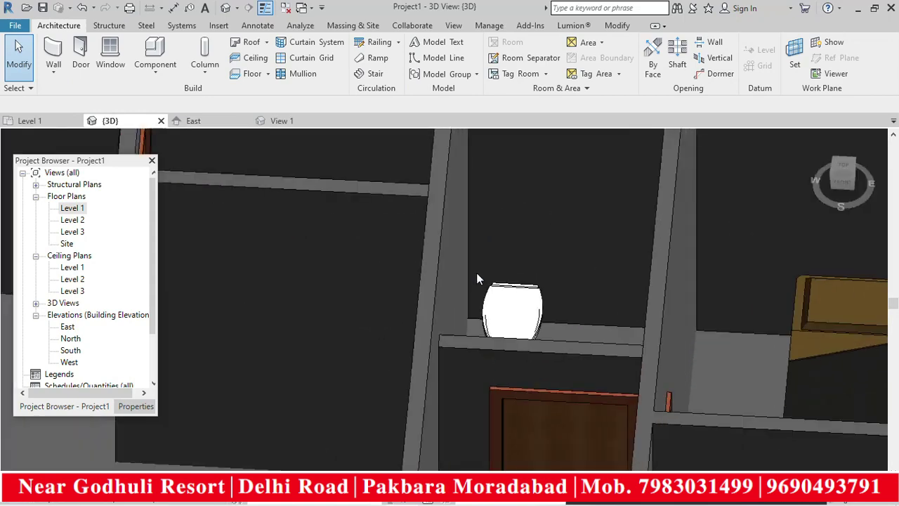
{"action": "scroll", "coordinate": [476, 273], "scroll_direction": "down", "scroll_amount": 5}
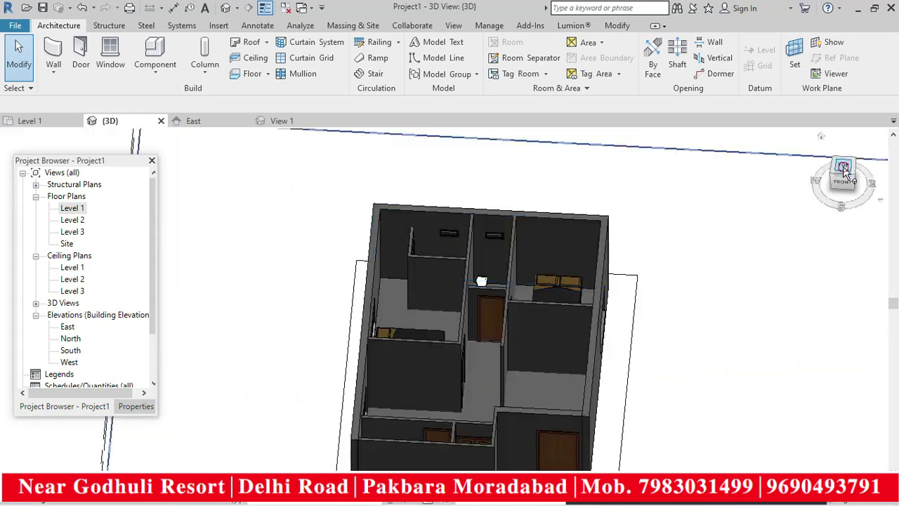
- Set the 3D view to the top orientation, start placing a component and open the Generic library folder for loading a family
{"action": "left_click", "coordinate": [844, 169]}
{"action": "scroll", "coordinate": [445, 305], "scroll_direction": "up", "scroll_amount": 3}
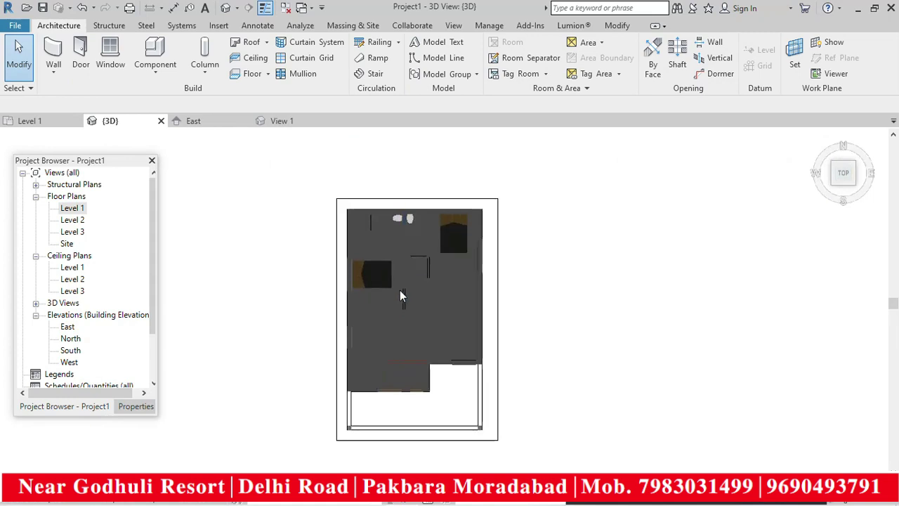
{"action": "scroll", "coordinate": [391, 349], "scroll_direction": "up", "scroll_amount": 2}
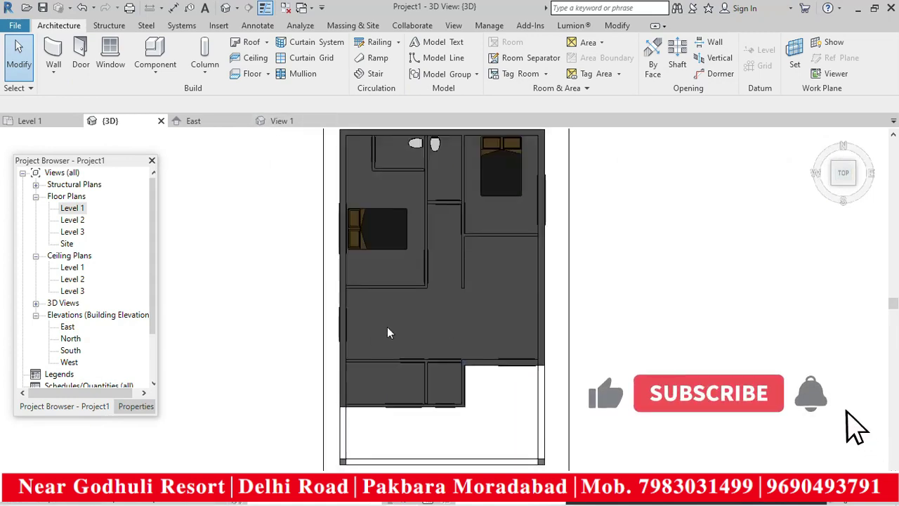
{"action": "scroll", "coordinate": [398, 331], "scroll_direction": "up", "scroll_amount": 1}
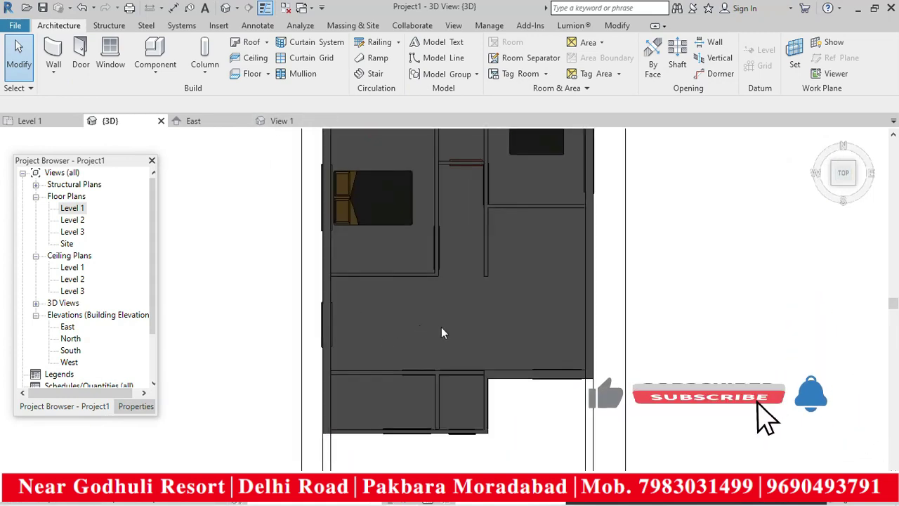
{"action": "left_click", "coordinate": [155, 65]}
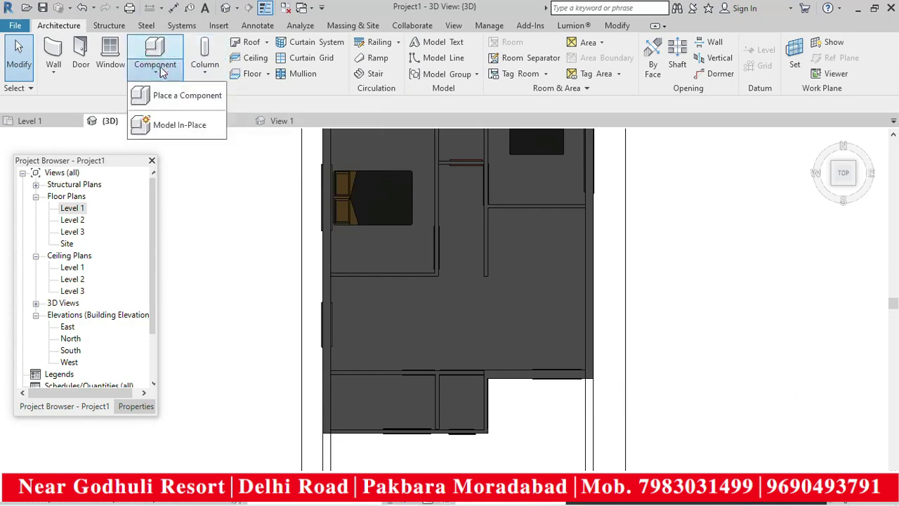
{"action": "left_click", "coordinate": [182, 98]}
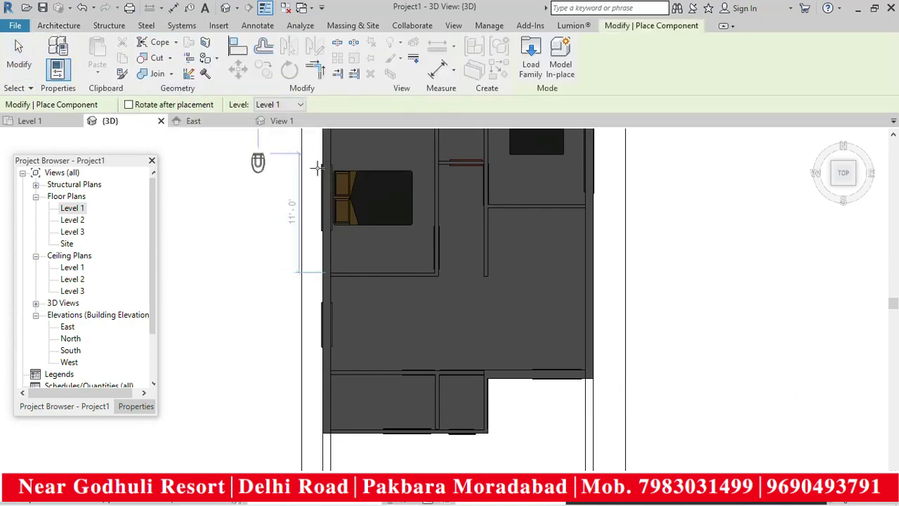
{"action": "left_click", "coordinate": [534, 62]}
{"action": "left_click", "coordinate": [344, 103]}
{"action": "left_click", "coordinate": [283, 189]}
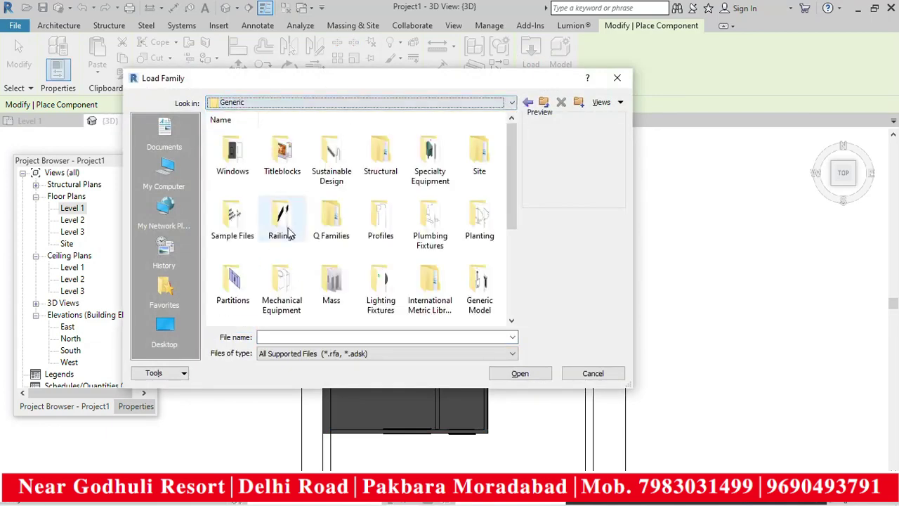
- Look through the families in the Furniture folder, previewing Piano (AUS)
{"action": "scroll", "coordinate": [253, 267], "scroll_direction": "down", "scroll_amount": 5}
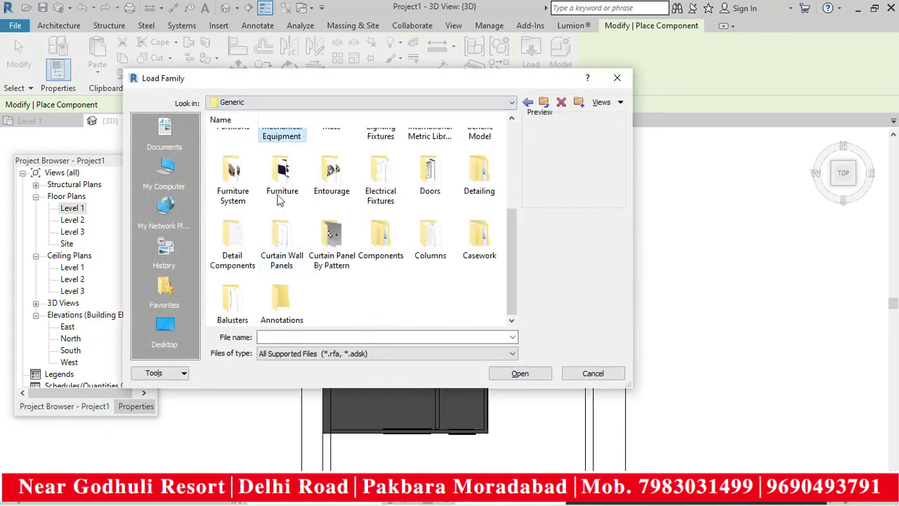
{"action": "double_click", "coordinate": [278, 188]}
{"action": "left_click", "coordinate": [379, 223]}
{"action": "scroll", "coordinate": [379, 225], "scroll_direction": "down", "scroll_amount": 10}
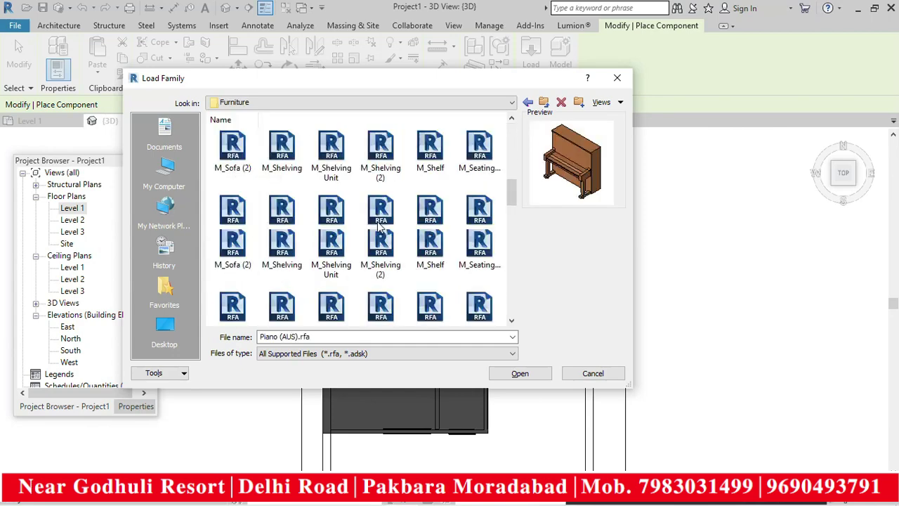
{"action": "scroll", "coordinate": [379, 225], "scroll_direction": "down", "scroll_amount": 10}
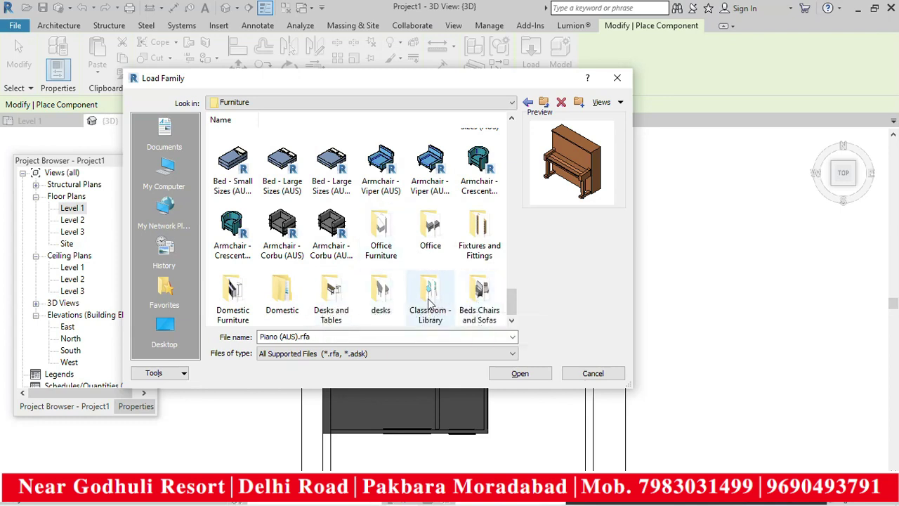
- Look through the Domestic Kitchen folders Kitchen Elements, Sinks and Taps, and Worktops, and return to the Generic folder
{"action": "double_click", "coordinate": [280, 297]}
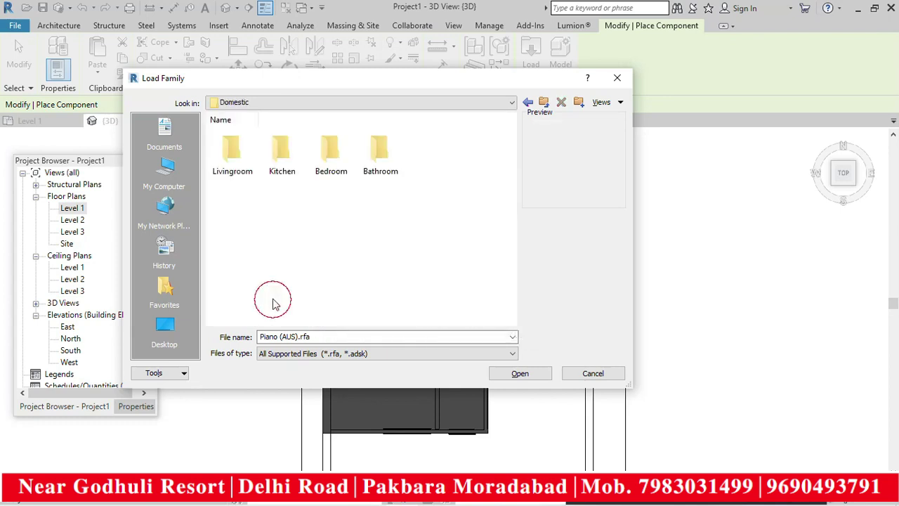
{"action": "double_click", "coordinate": [278, 167]}
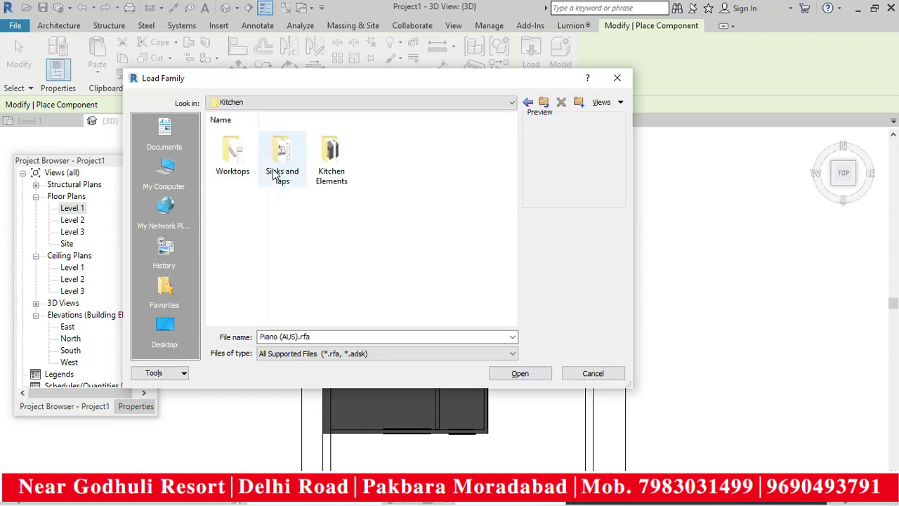
{"action": "double_click", "coordinate": [327, 167]}
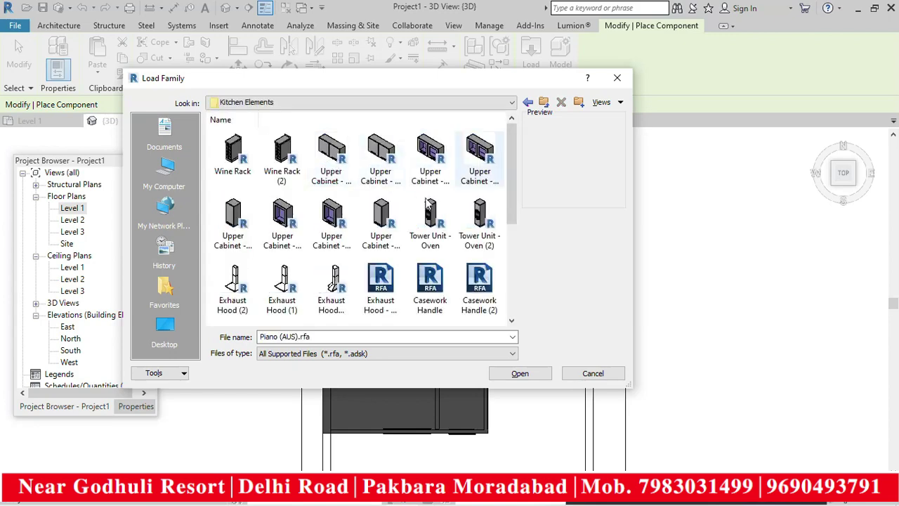
{"action": "scroll", "coordinate": [443, 197], "scroll_direction": "down", "scroll_amount": 5}
{"action": "left_click", "coordinate": [527, 103]}
{"action": "double_click", "coordinate": [281, 151]}
{"action": "scroll", "coordinate": [380, 218], "scroll_direction": "down", "scroll_amount": 5}
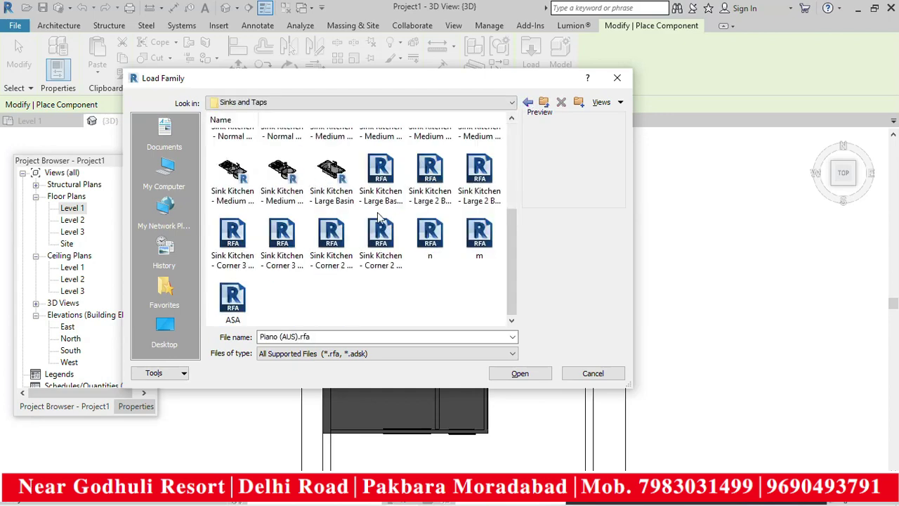
{"action": "left_click", "coordinate": [527, 104]}
{"action": "double_click", "coordinate": [232, 150]}
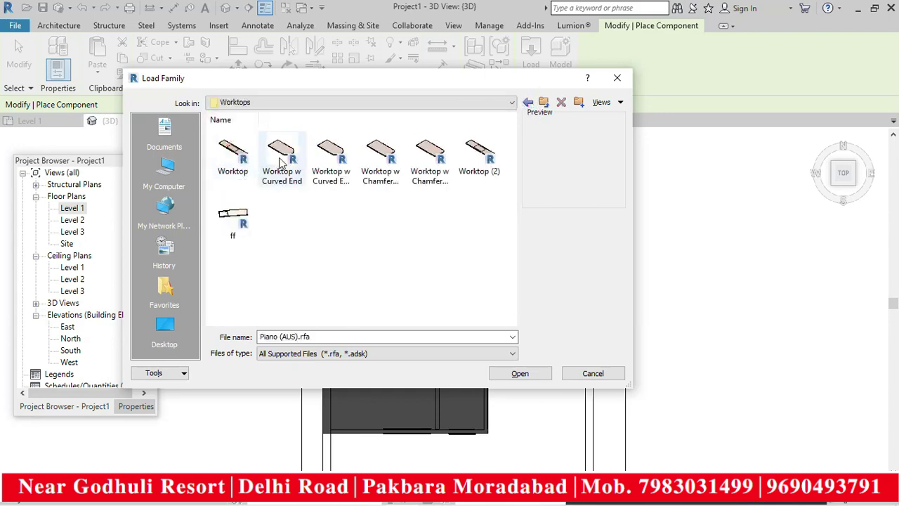
{"action": "left_click", "coordinate": [527, 102]}
{"action": "left_click", "coordinate": [527, 102]}
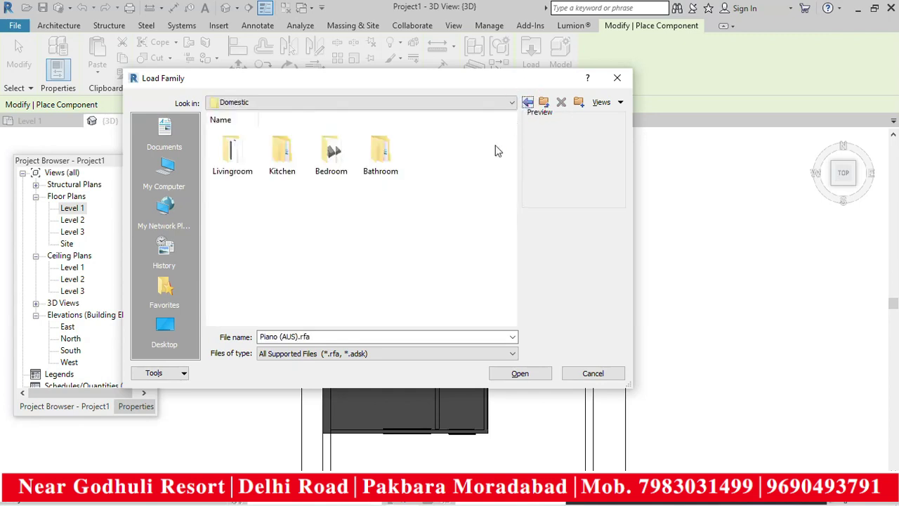
{"action": "left_click", "coordinate": [527, 103]}
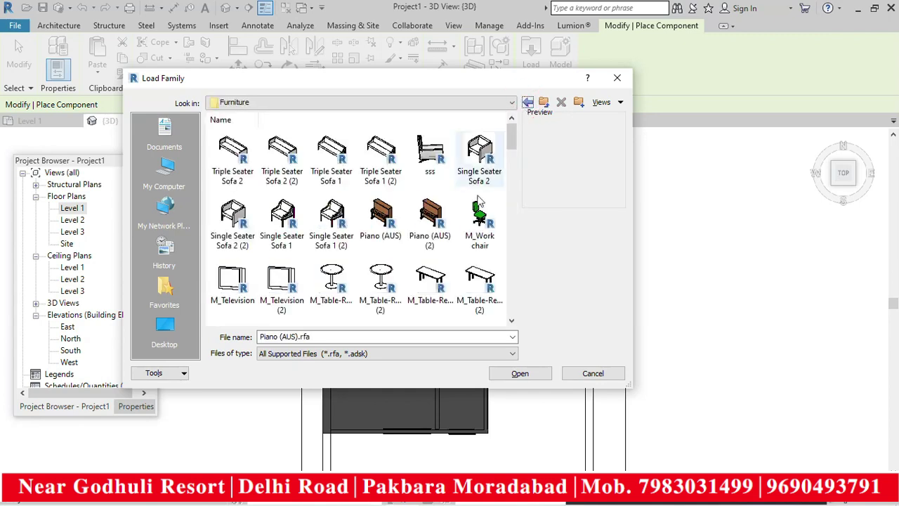
{"action": "left_click", "coordinate": [526, 102]}
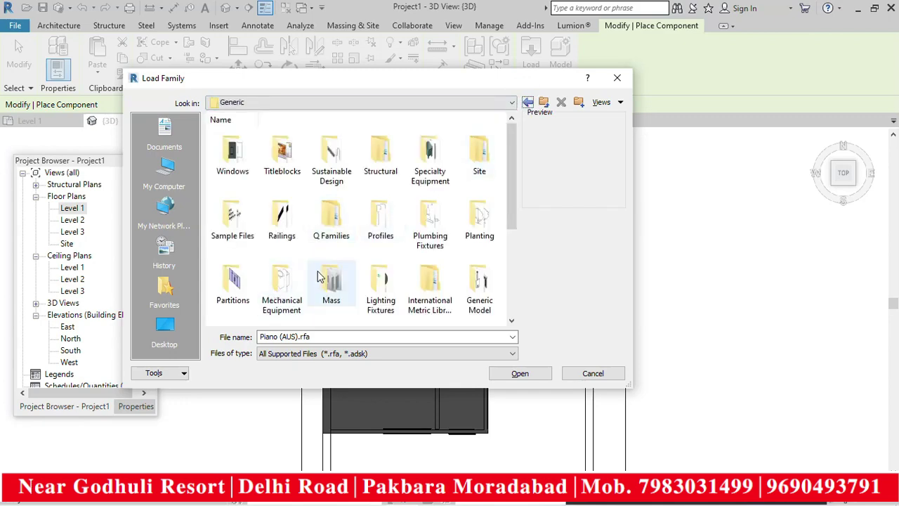
- Load the Furn-Dining Circular 8 Seater (2) family from the Furniture System folder
{"action": "scroll", "coordinate": [314, 274], "scroll_direction": "down", "scroll_amount": 2}
{"action": "double_click", "coordinate": [235, 218]}
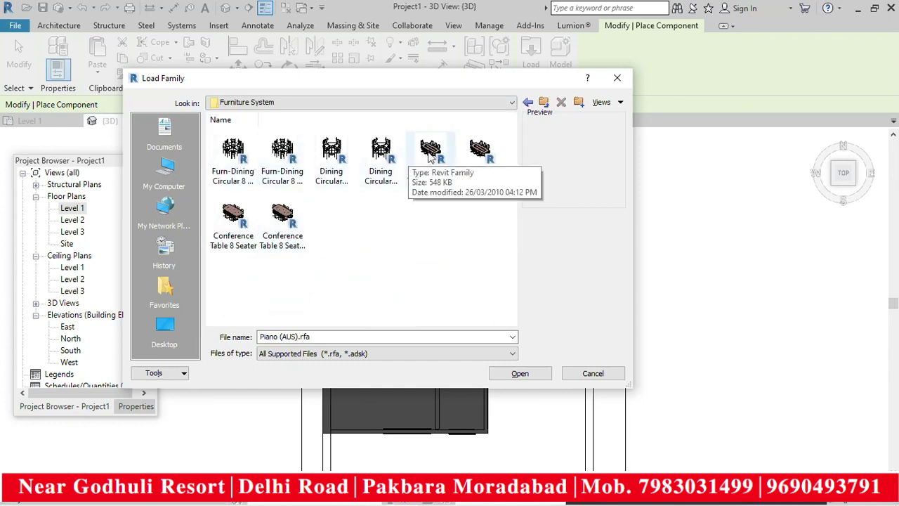
{"action": "left_click", "coordinate": [281, 149]}
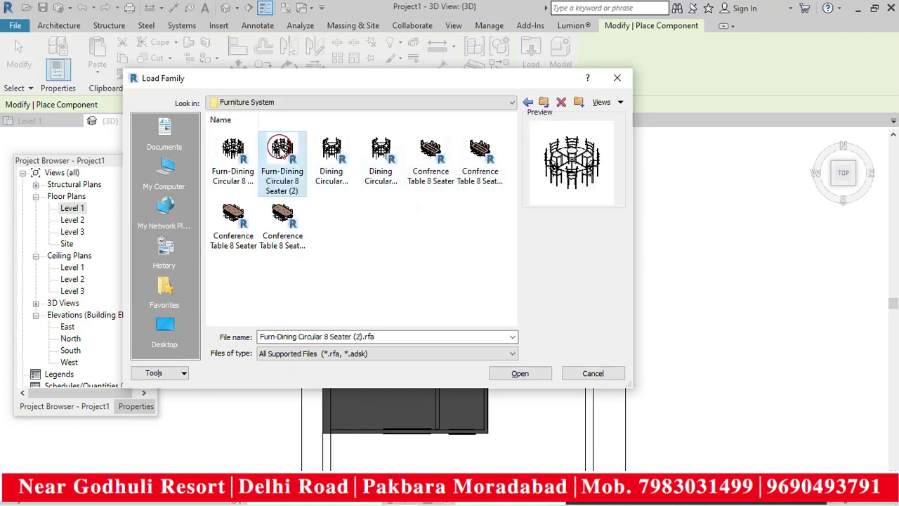
{"action": "left_click", "coordinate": [525, 376]}
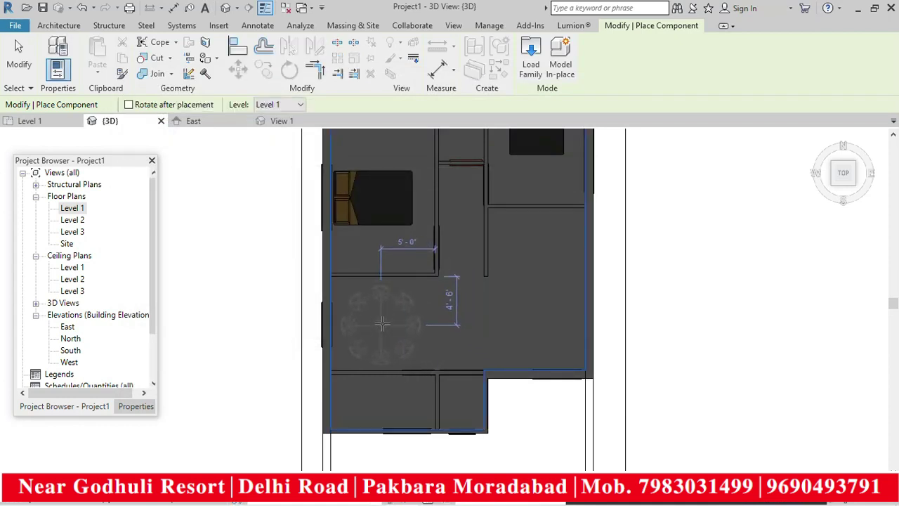
- Place the circular dining set in the hall below the left bedroom, about 4'-6" from the bedroom wall, and finish placing components
{"action": "left_click", "coordinate": [382, 323]}
{"action": "scroll", "coordinate": [450, 307], "scroll_direction": "down", "scroll_amount": 5}
{"action": "key", "text": "Escape"}
{"action": "key", "text": "Escape"}
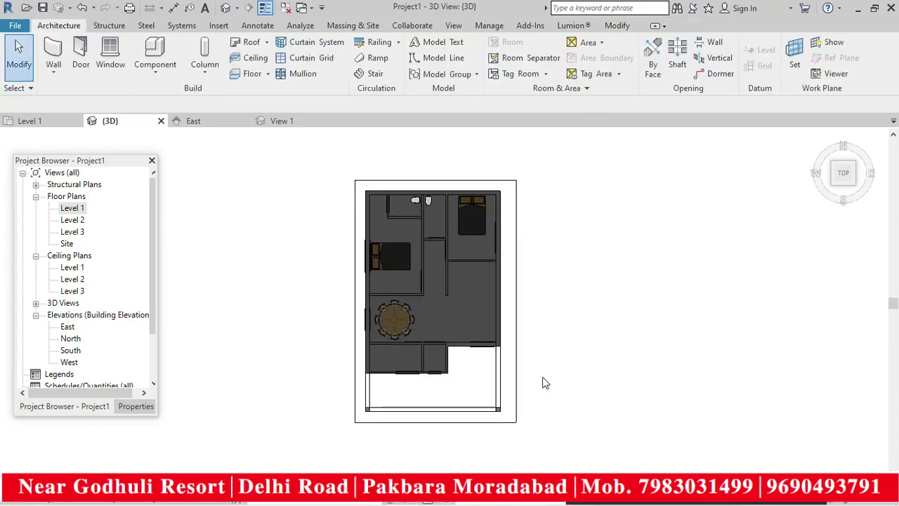
- Examine the dining set and the furnished house in 3D from several angles and distances
{"action": "middle_click_drag", "start_coordinate": [561, 464], "coordinate": [430, 245], "text": "shift"}
{"action": "scroll", "coordinate": [430, 245], "scroll_direction": "up", "scroll_amount": 6}
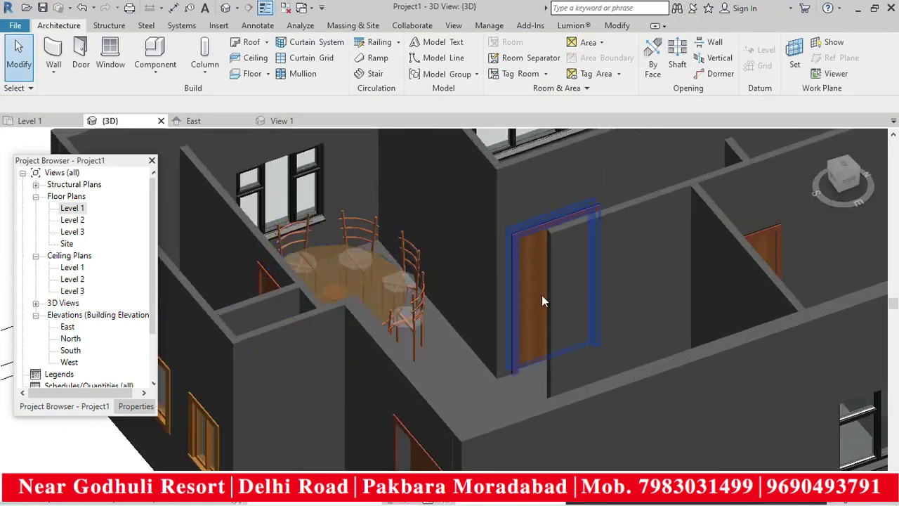
{"action": "middle_click_drag", "start_coordinate": [593, 325], "coordinate": [562, 296], "text": "shift"}
{"action": "scroll", "coordinate": [519, 313], "scroll_direction": "down", "scroll_amount": 4}
{"action": "middle_click_drag", "start_coordinate": [400, 363], "coordinate": [469, 346], "text": "shift"}
{"action": "scroll", "coordinate": [492, 337], "scroll_direction": "down", "scroll_amount": 4}
{"action": "middle_click_drag", "start_coordinate": [532, 332], "coordinate": [550, 352], "text": "shift"}
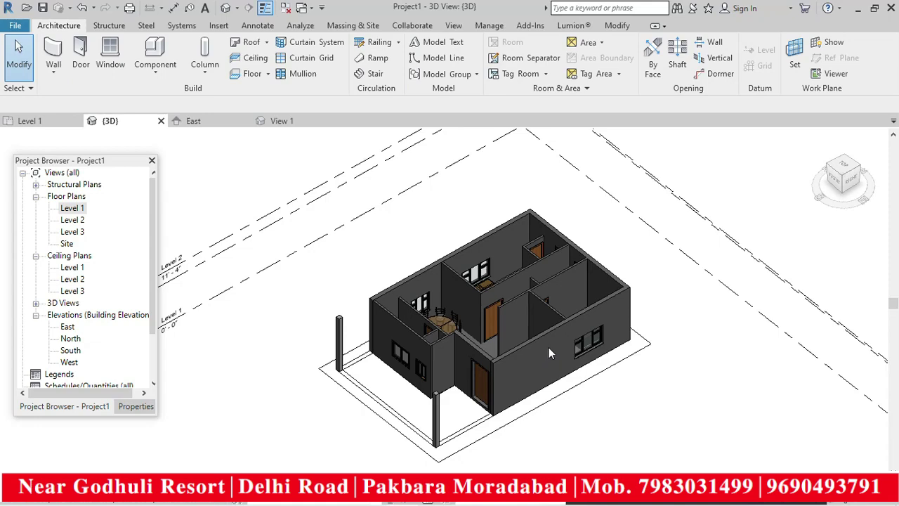
{"action": "middle_click_drag", "start_coordinate": [626, 373], "coordinate": [667, 404], "text": "shift"}
{"action": "scroll", "coordinate": [648, 367], "scroll_direction": "down", "scroll_amount": 2}
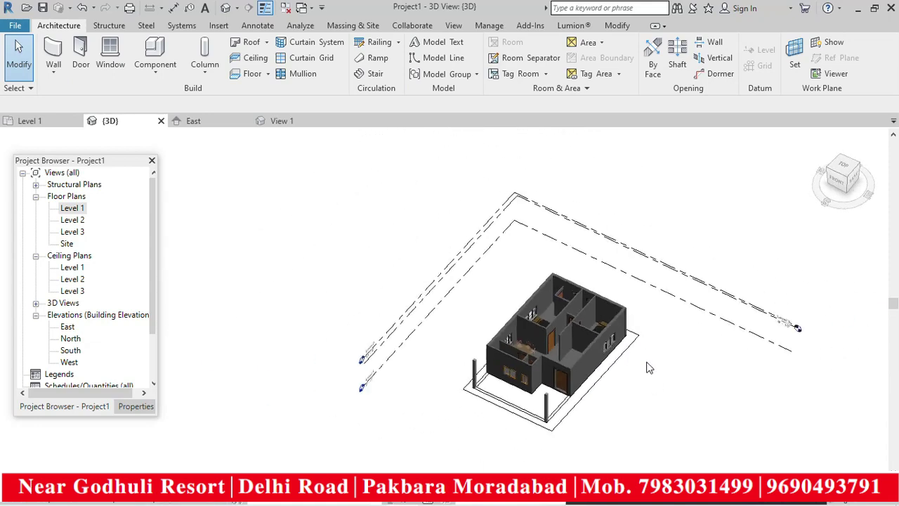
{"action": "scroll", "coordinate": [658, 368], "scroll_direction": "up", "scroll_amount": 1}
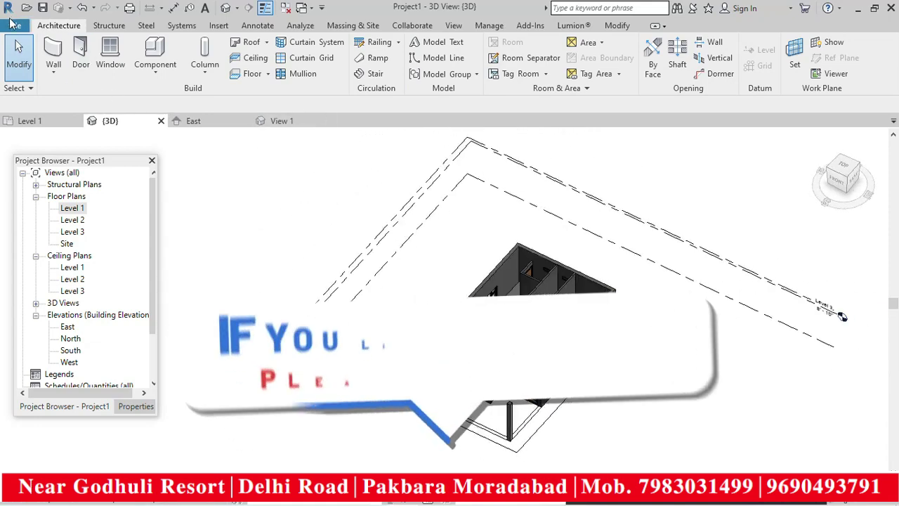